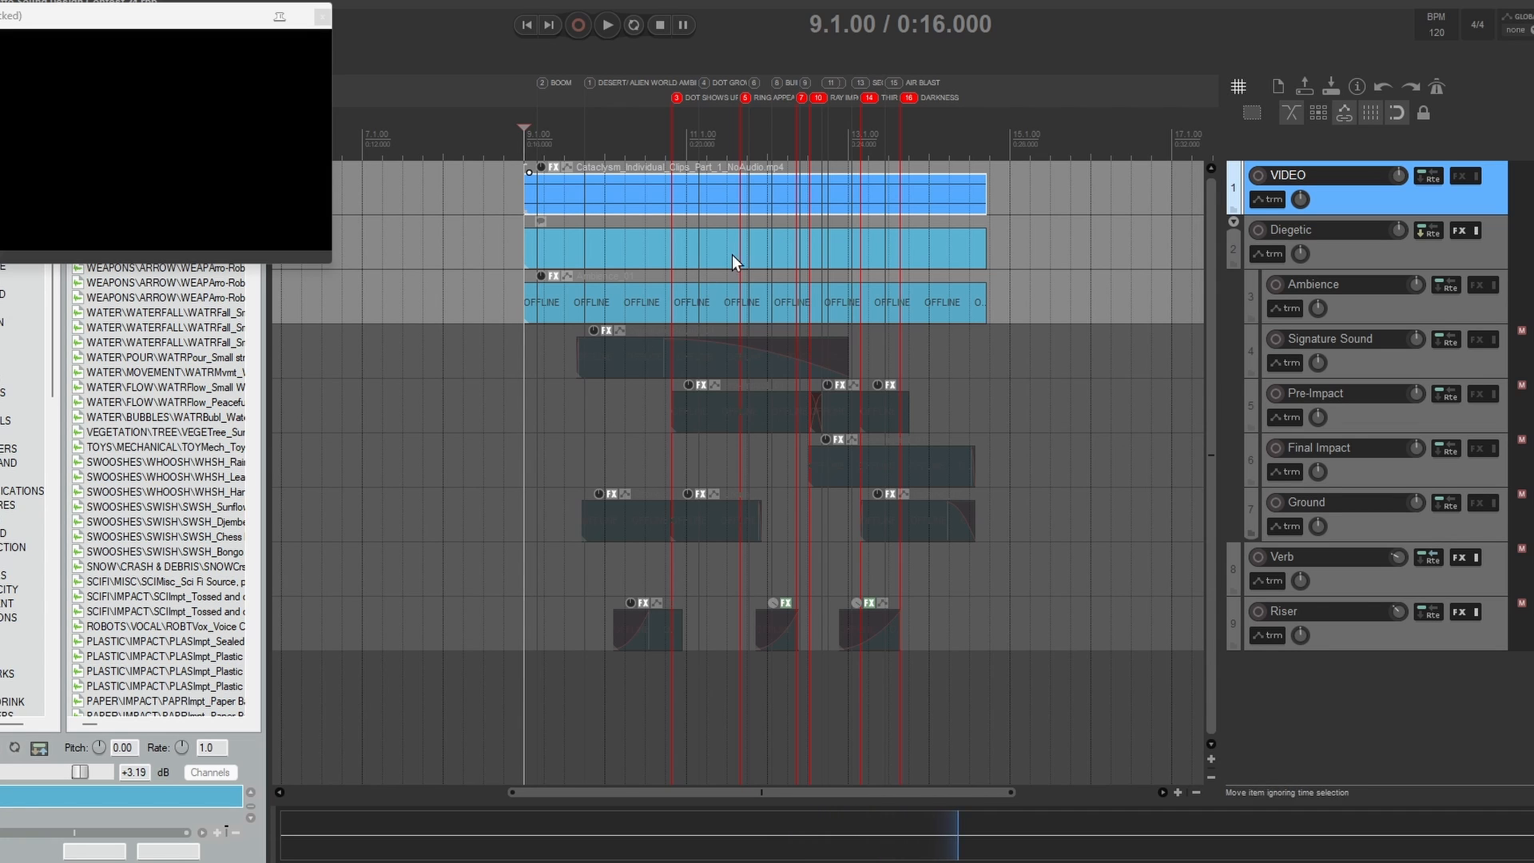
# Step: Open the Ambience subproject and examine the generator groups of the Nuclear Wasteland Ambience patch in the Ambience track's Phase Plant
pyautogui.doubleClick(770, 298)
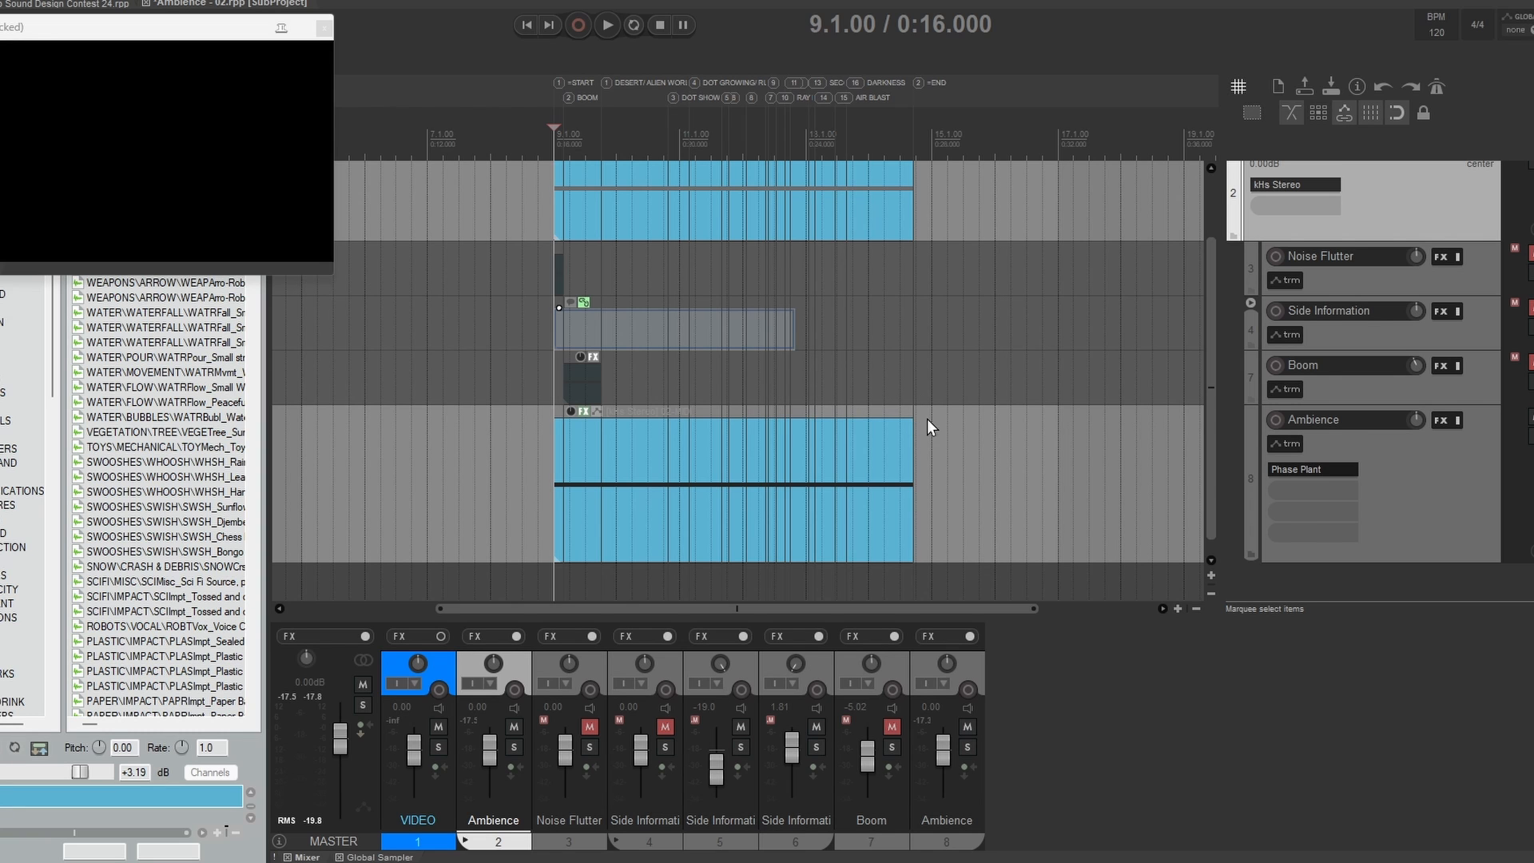
pyautogui.scroll(-1, 1206, 442)
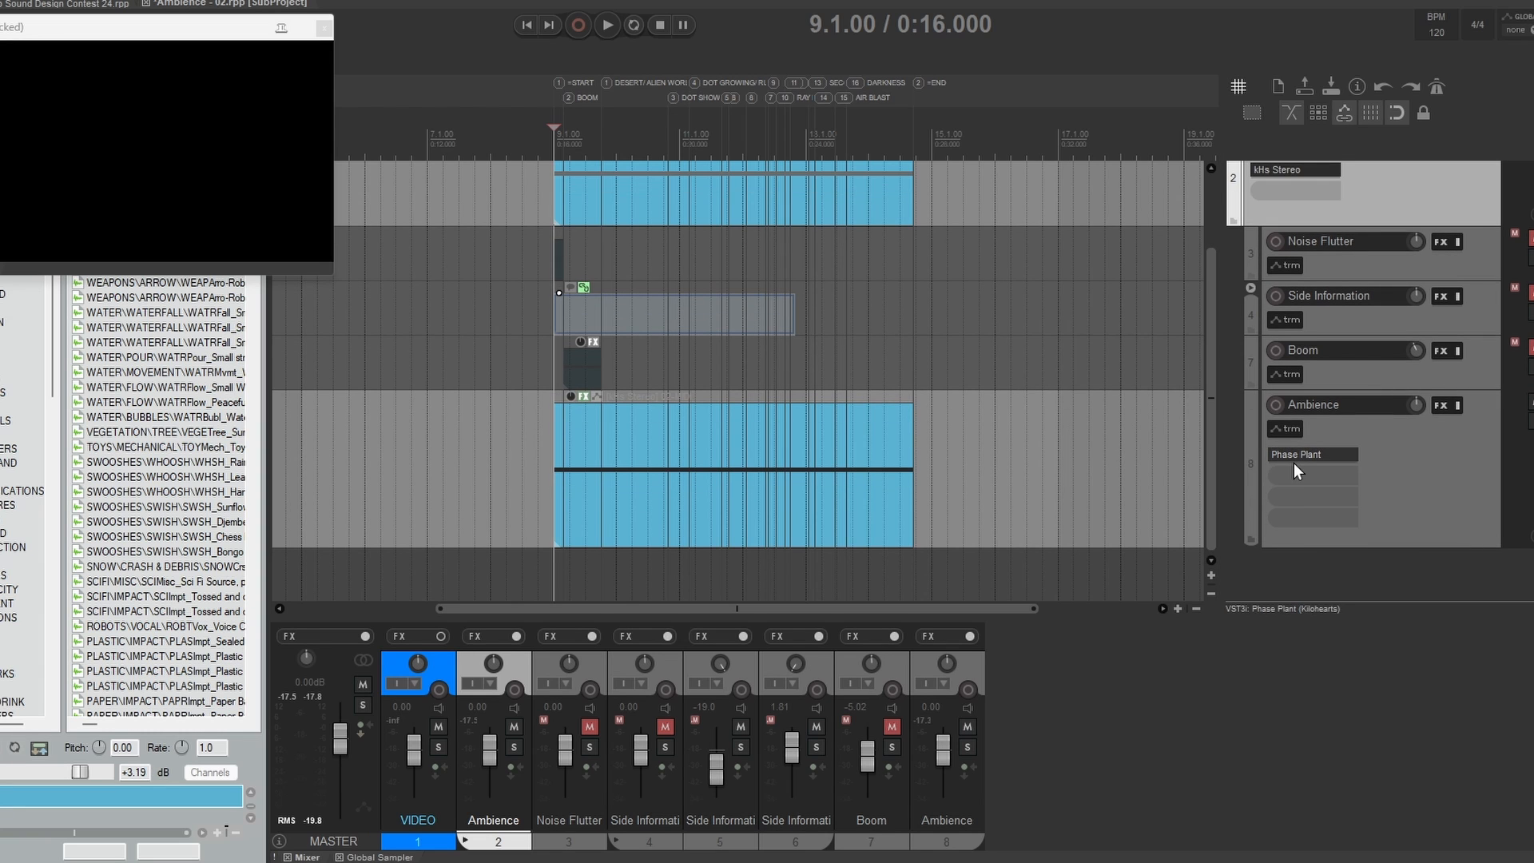
pyautogui.click(1296, 470)
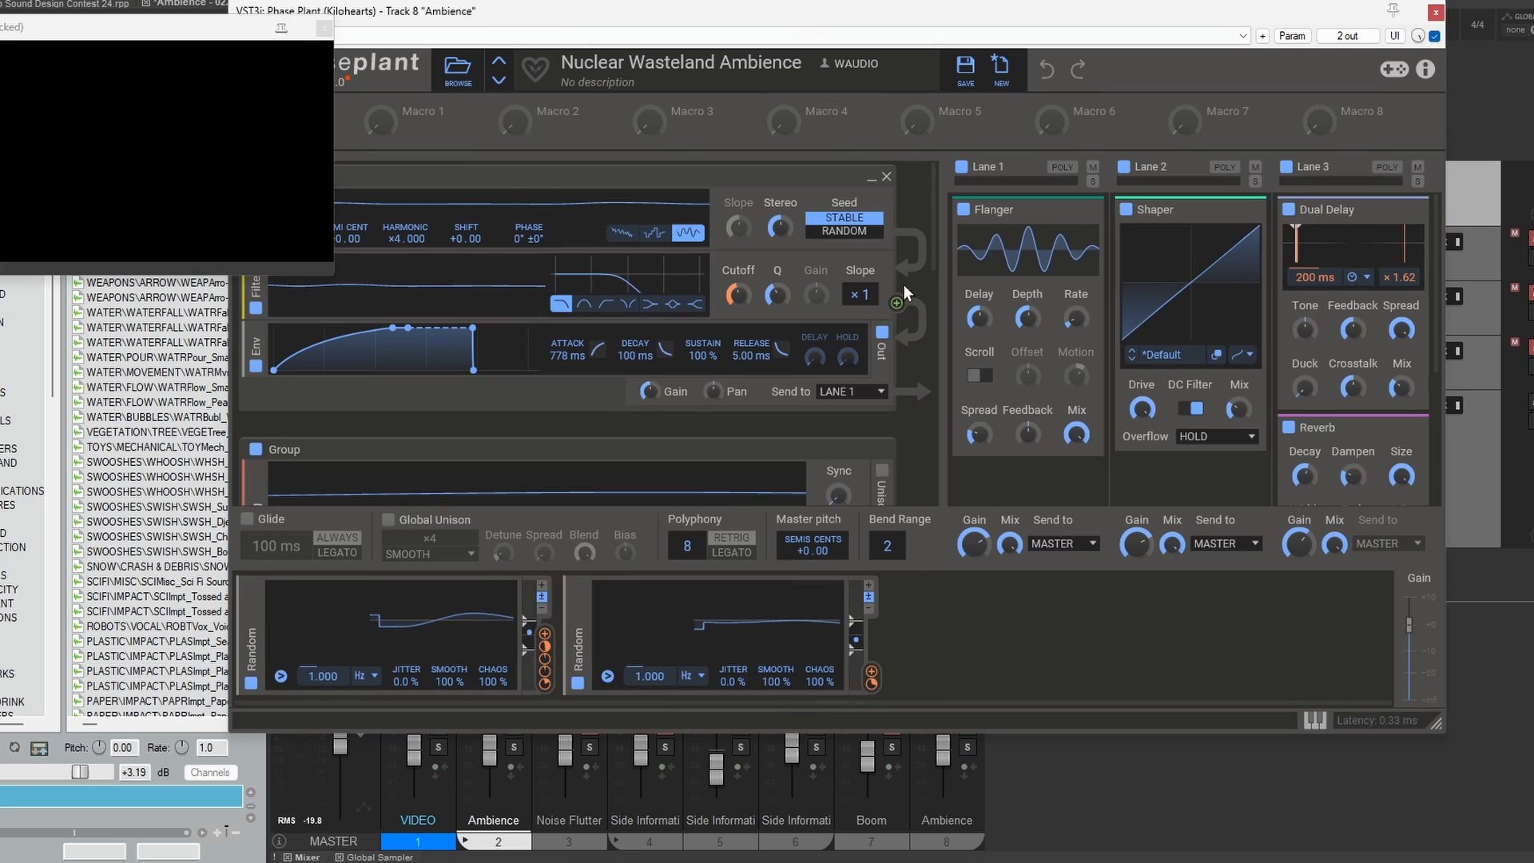
pyautogui.moveTo(932, 218); pyautogui.dragTo(970, 195)
pyautogui.moveTo(761, 11); pyautogui.dragTo(884, 18)
pyautogui.moveTo(667, 658)
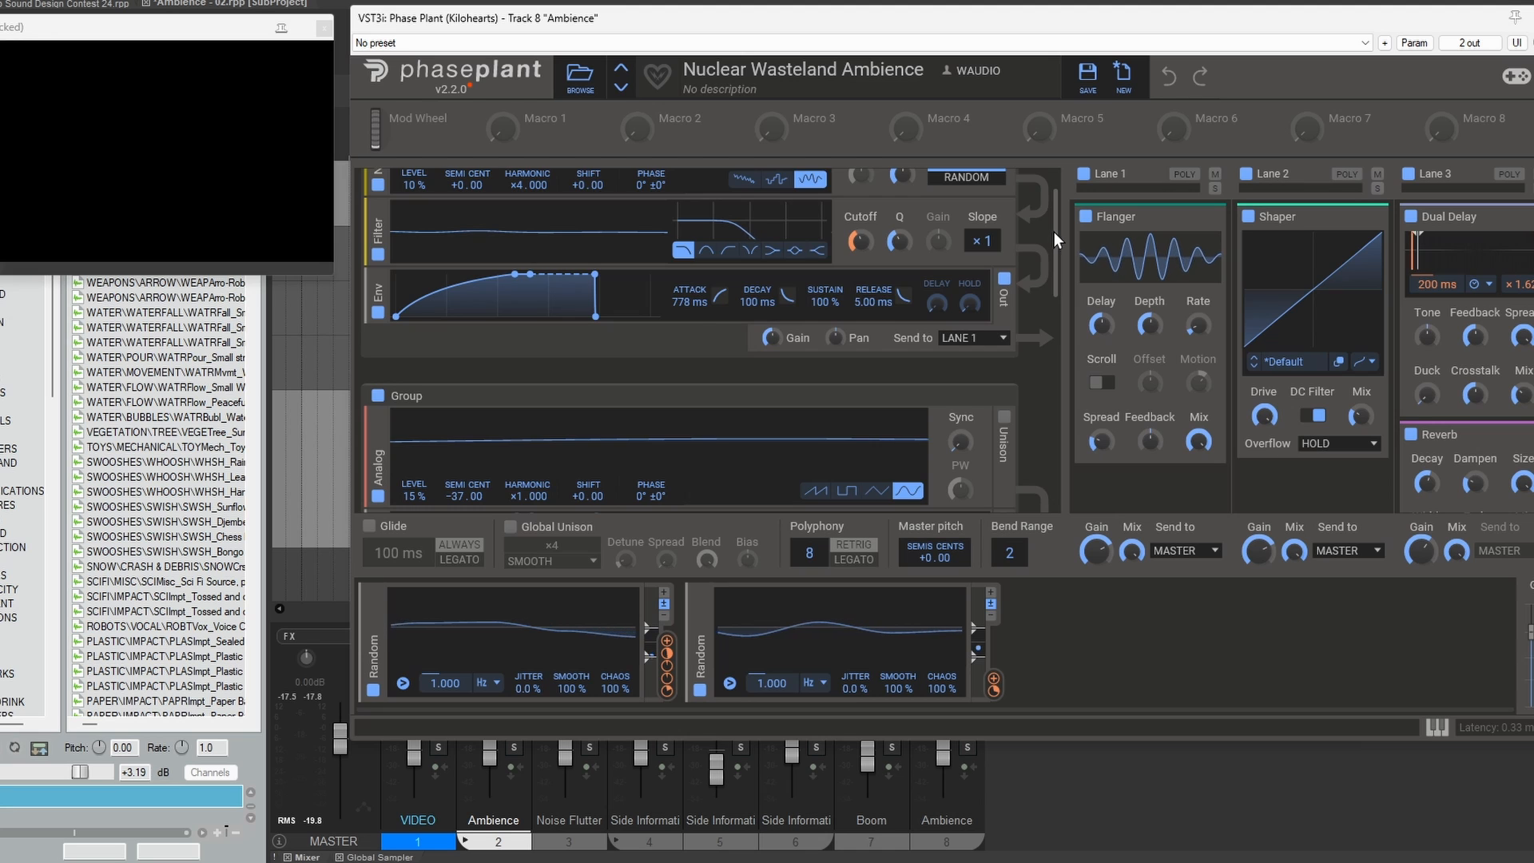
pyautogui.moveTo(1054, 232); pyautogui.dragTo(1130, 209)
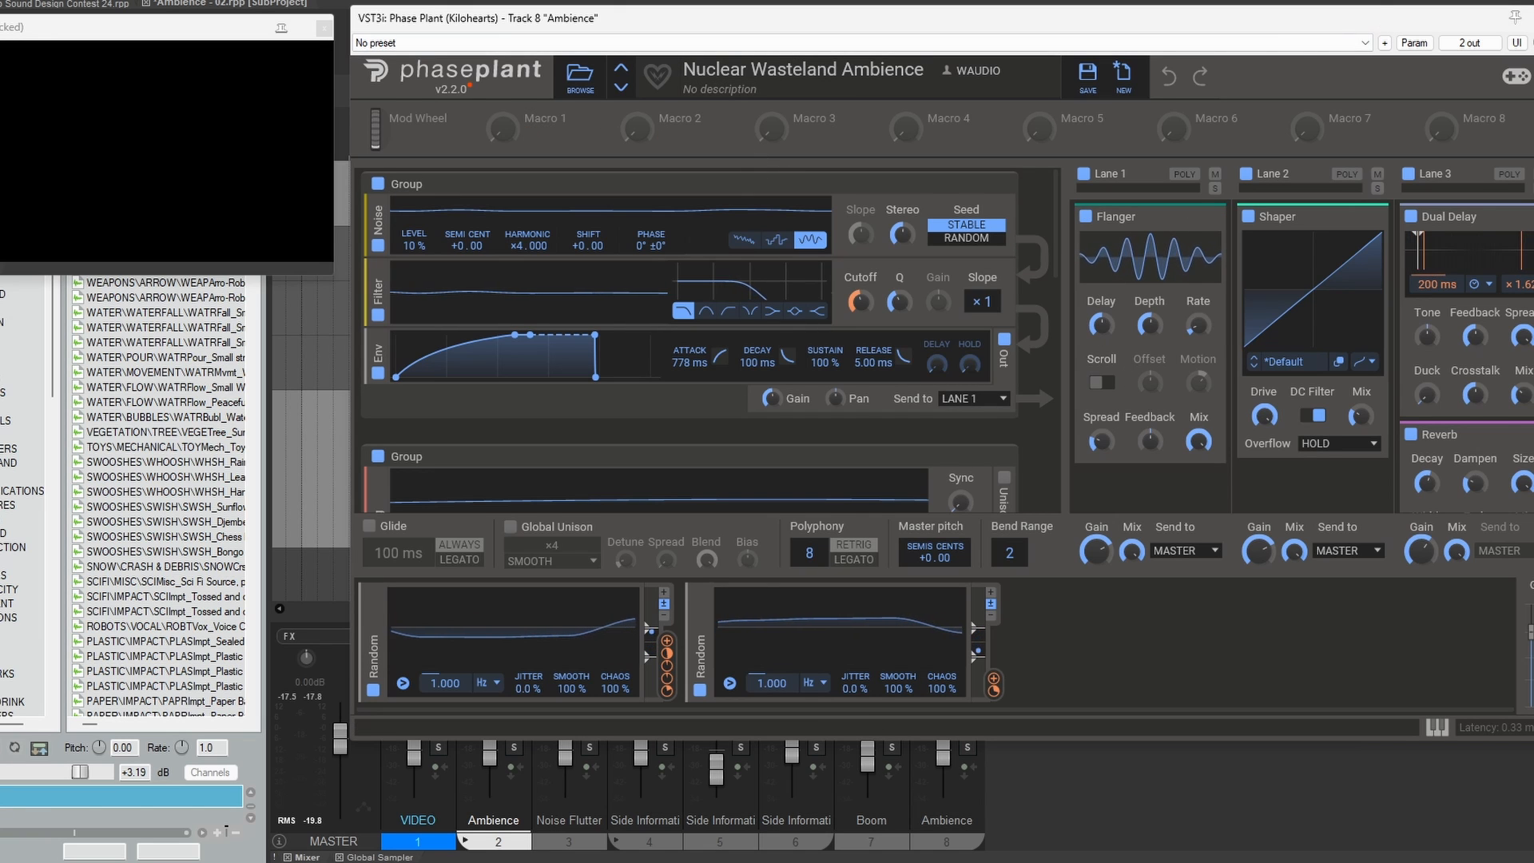
pyautogui.click(1533, 18)
# Step: Check the reverb in the Ambience track's Phase Plant patch and play the ambience from 9.1.00
pyautogui.click(616, 136)
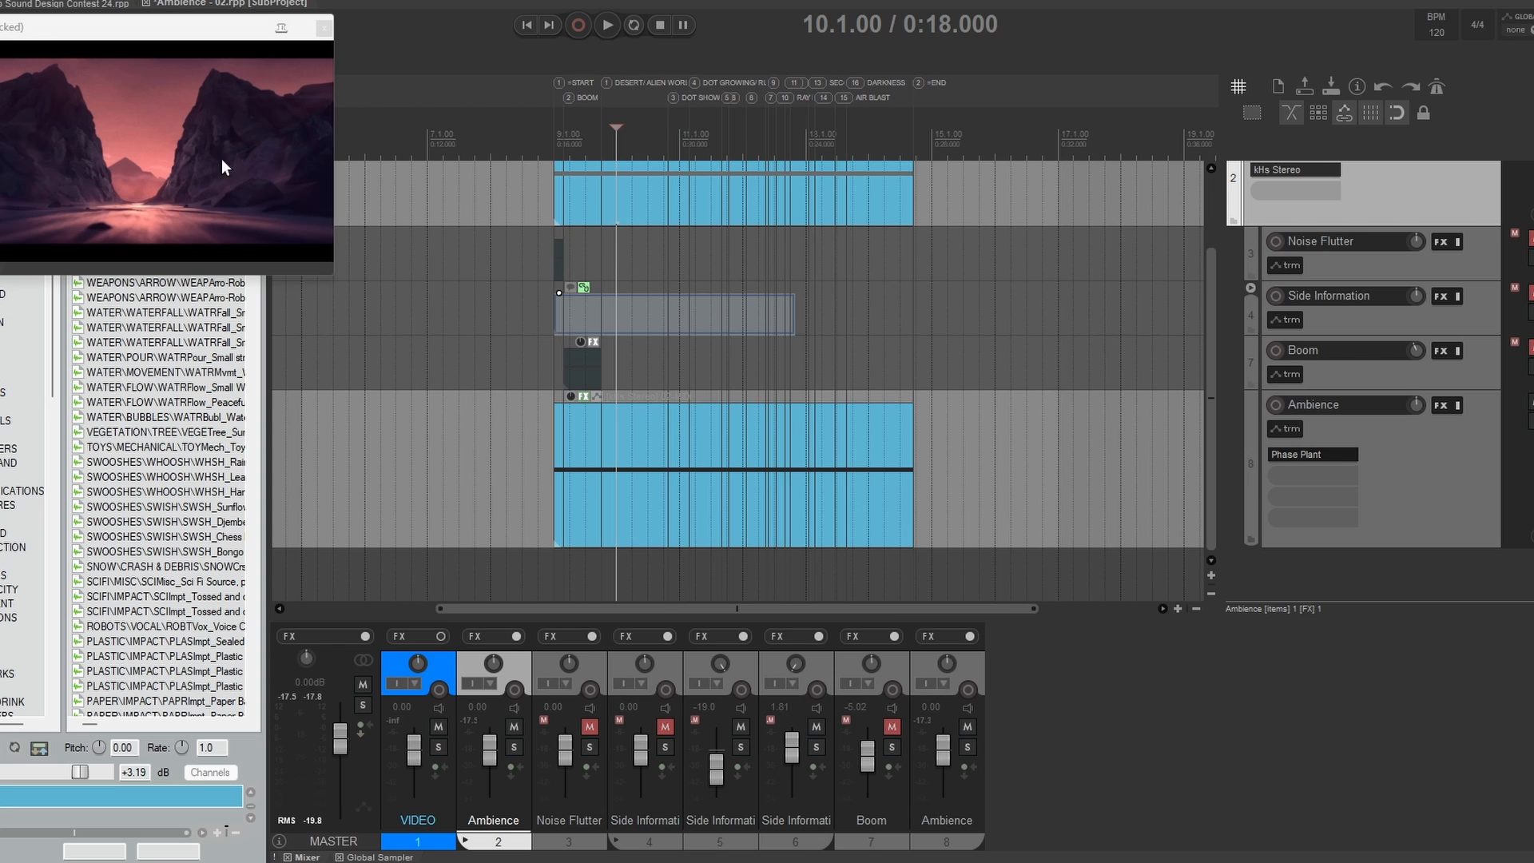
pyautogui.click(1292, 450)
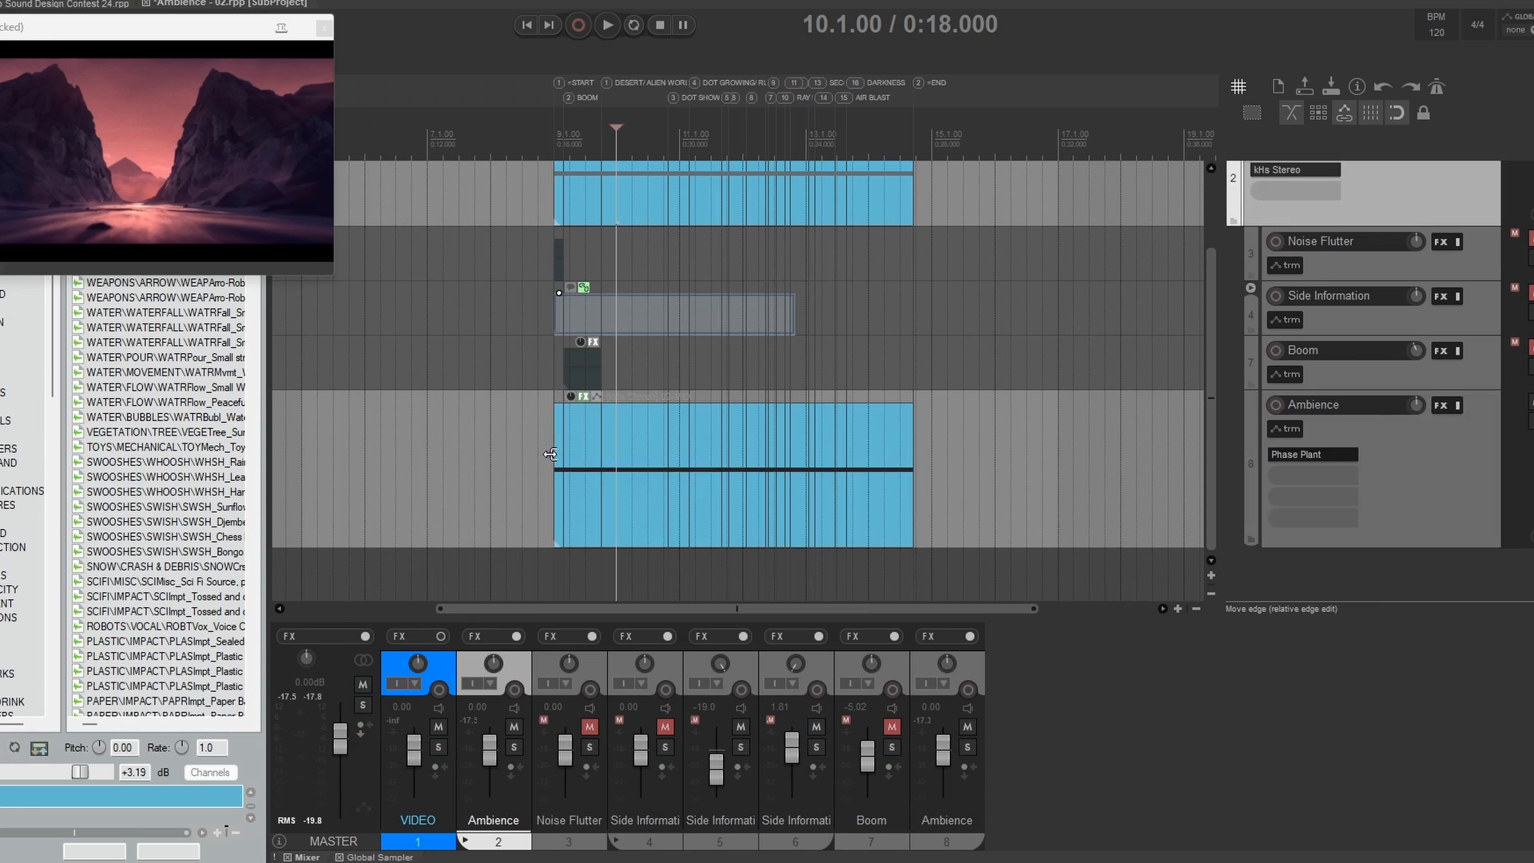
pyautogui.click(557, 455)
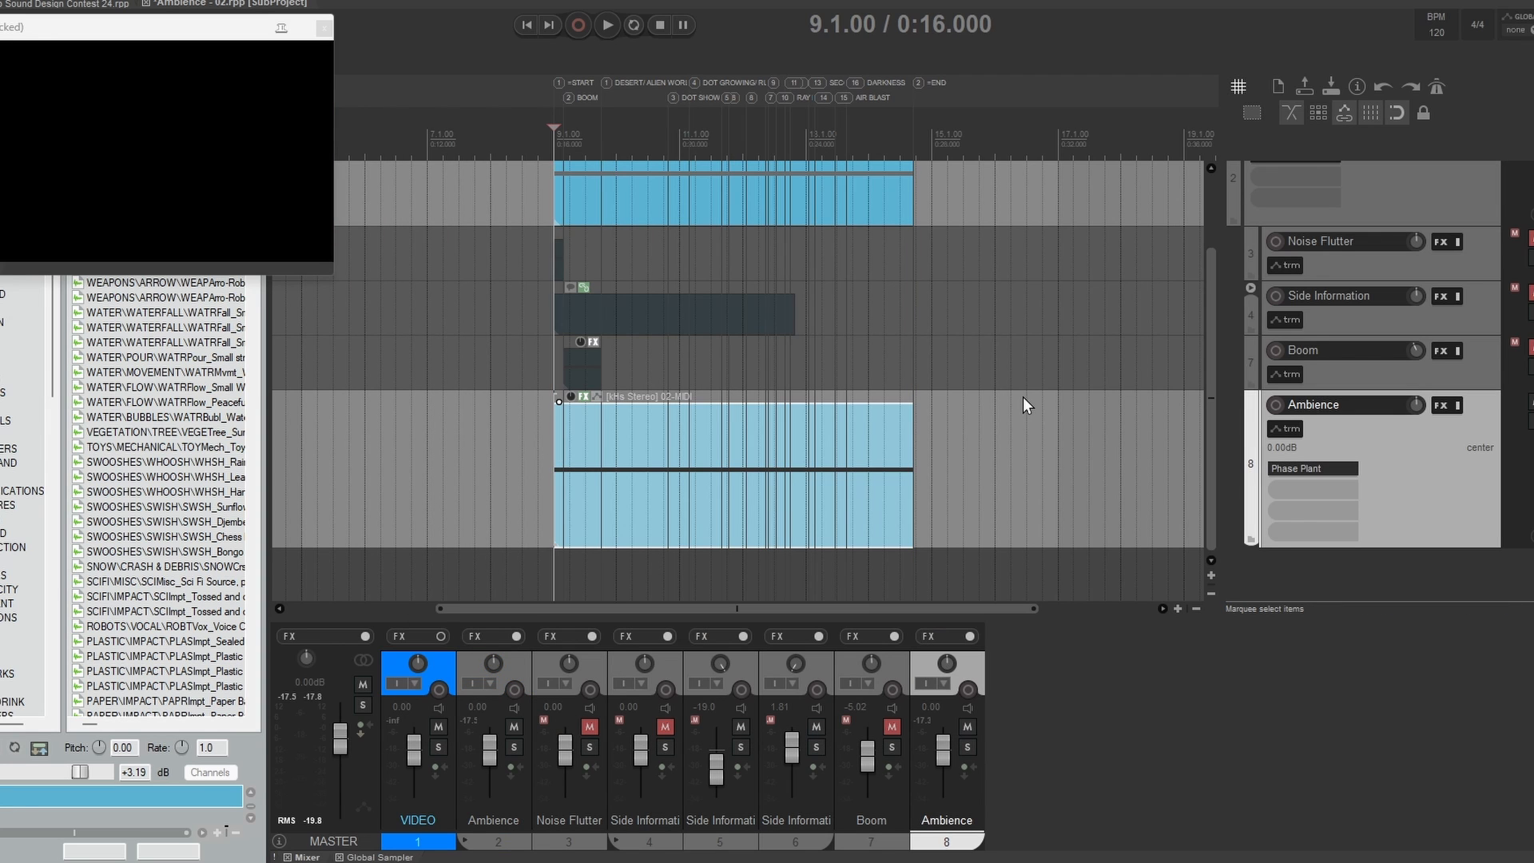
pyautogui.press('space')
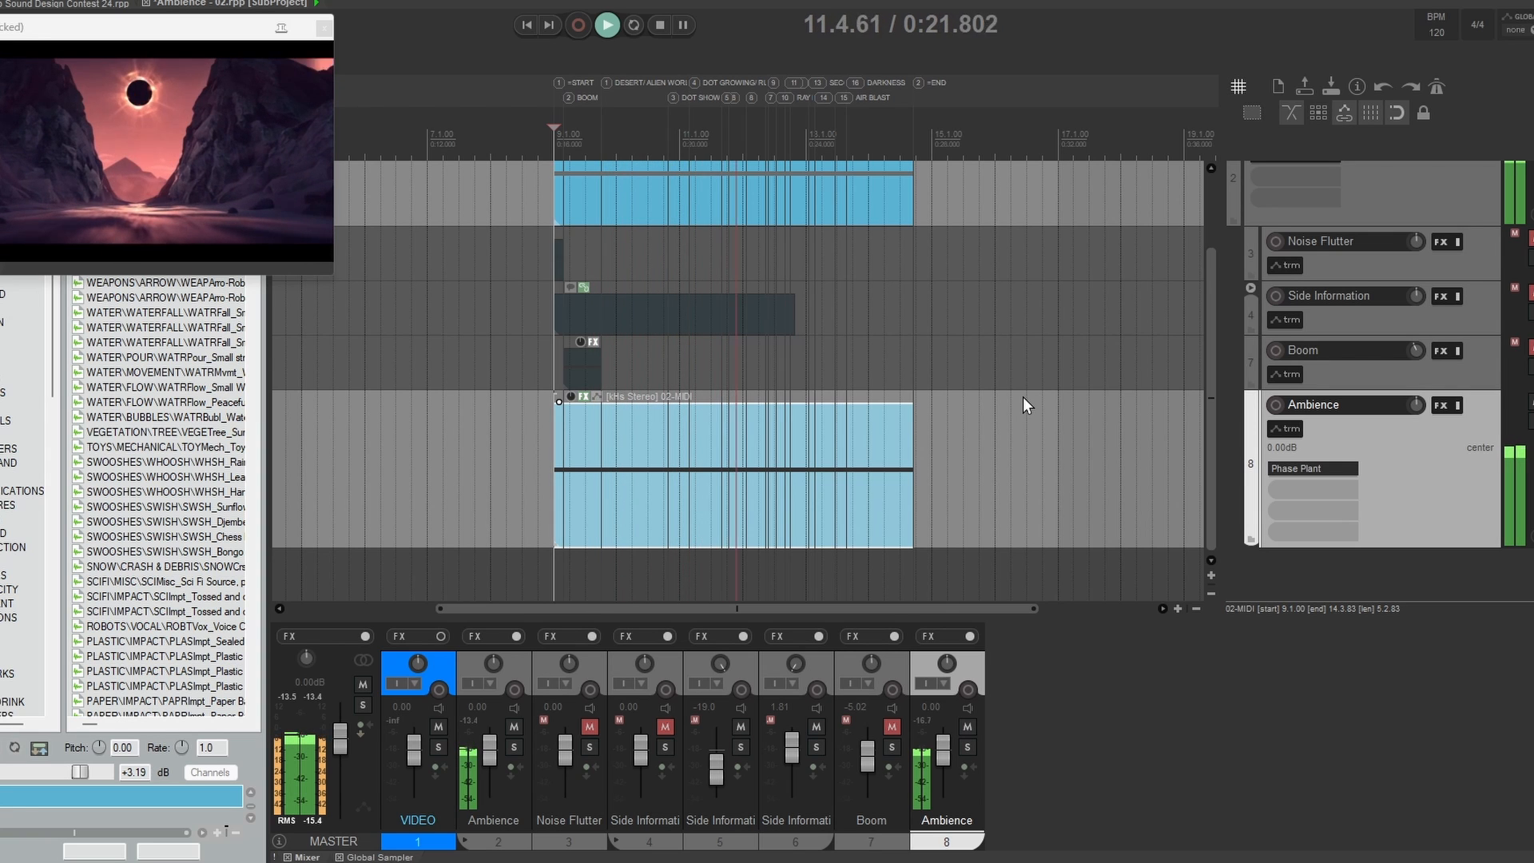
pyautogui.press('space')
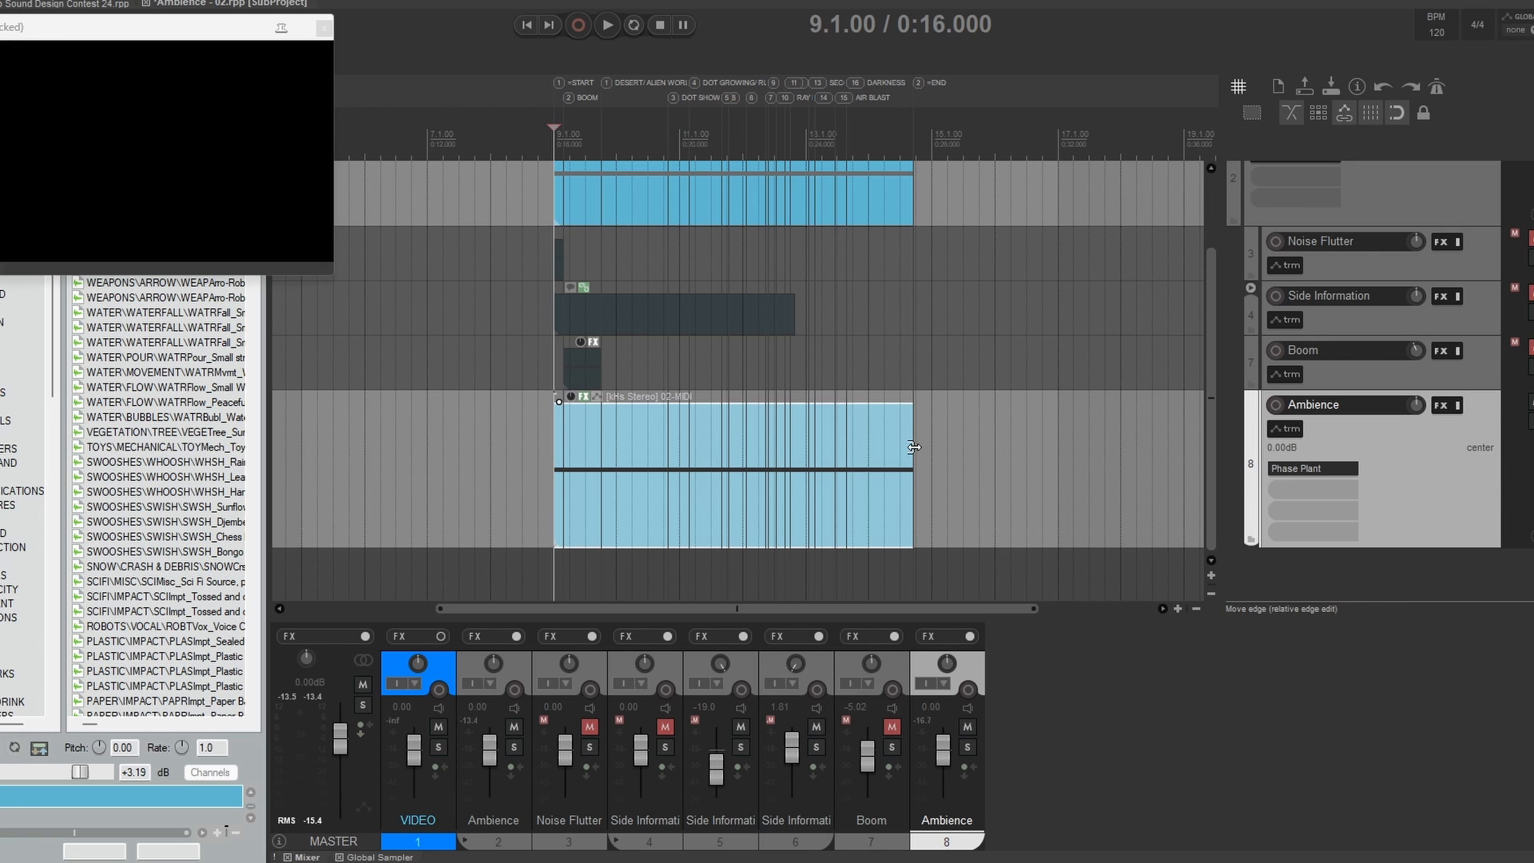
# Step: Unmute and enlarge the Boom track and inspect its Phase Plant Sub Drop patch
pyautogui.click(582, 364)
pyautogui.moveTo(1330, 391); pyautogui.dragTo(1328, 504)
pyautogui.click(1314, 413)
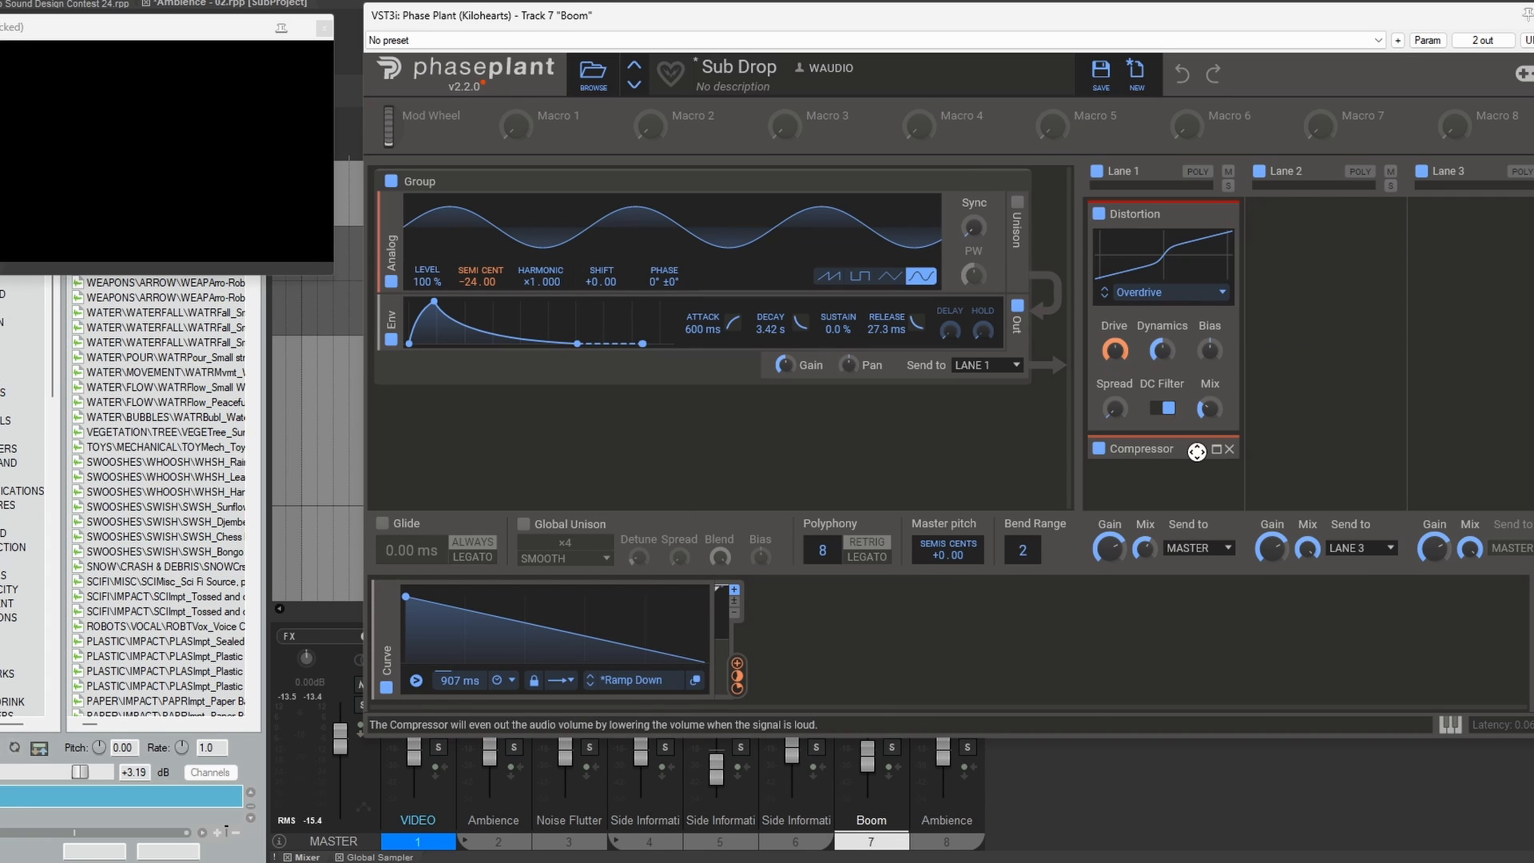
pyautogui.press('Escape')
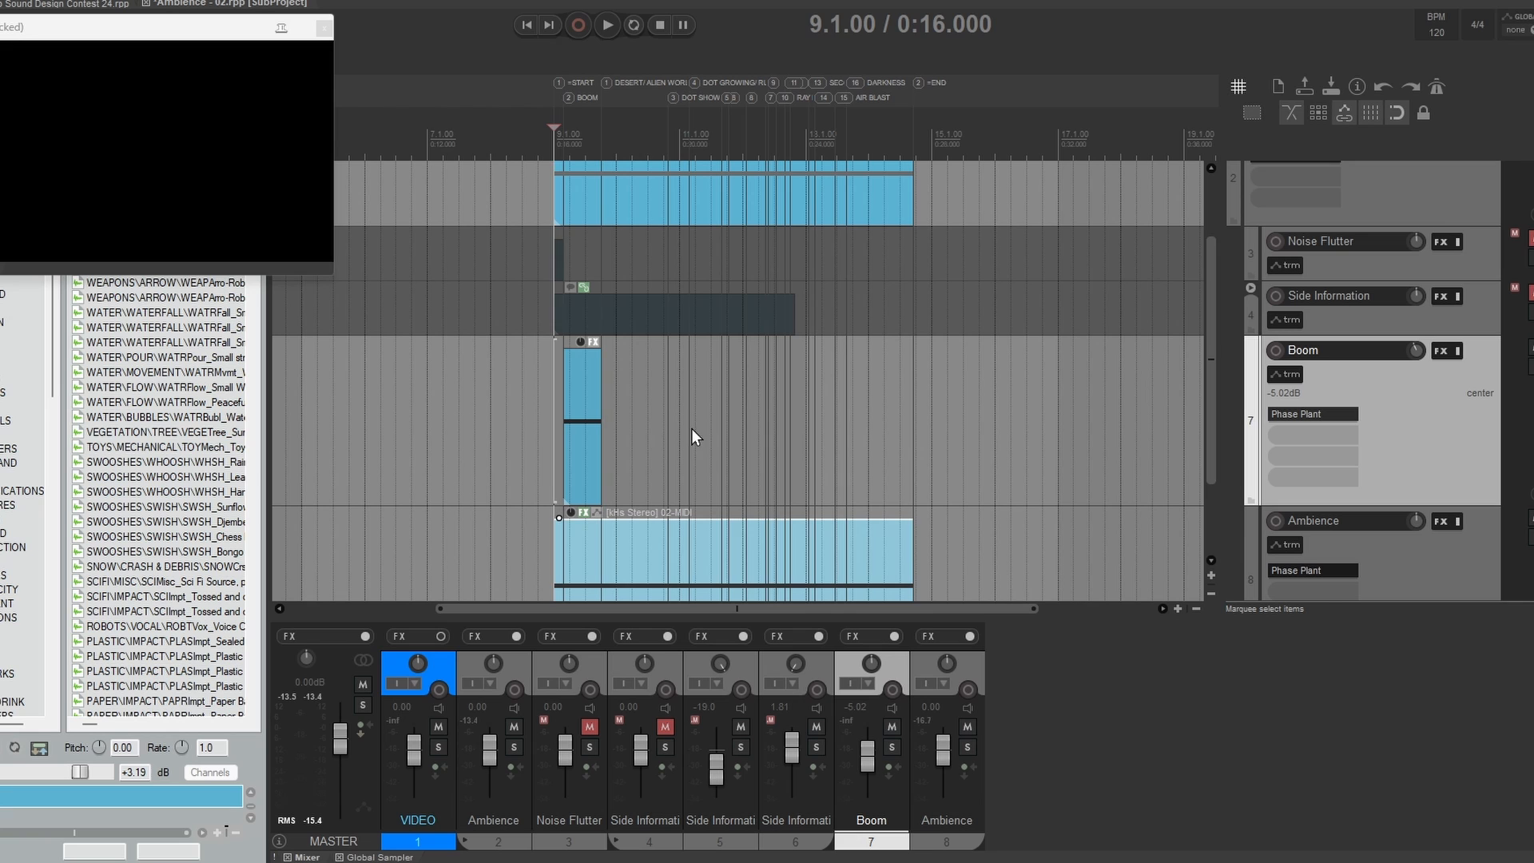
# Step: Play the boom together with the ambience from 8.4.00 twice
pyautogui.click(531, 414)
pyautogui.press('space')
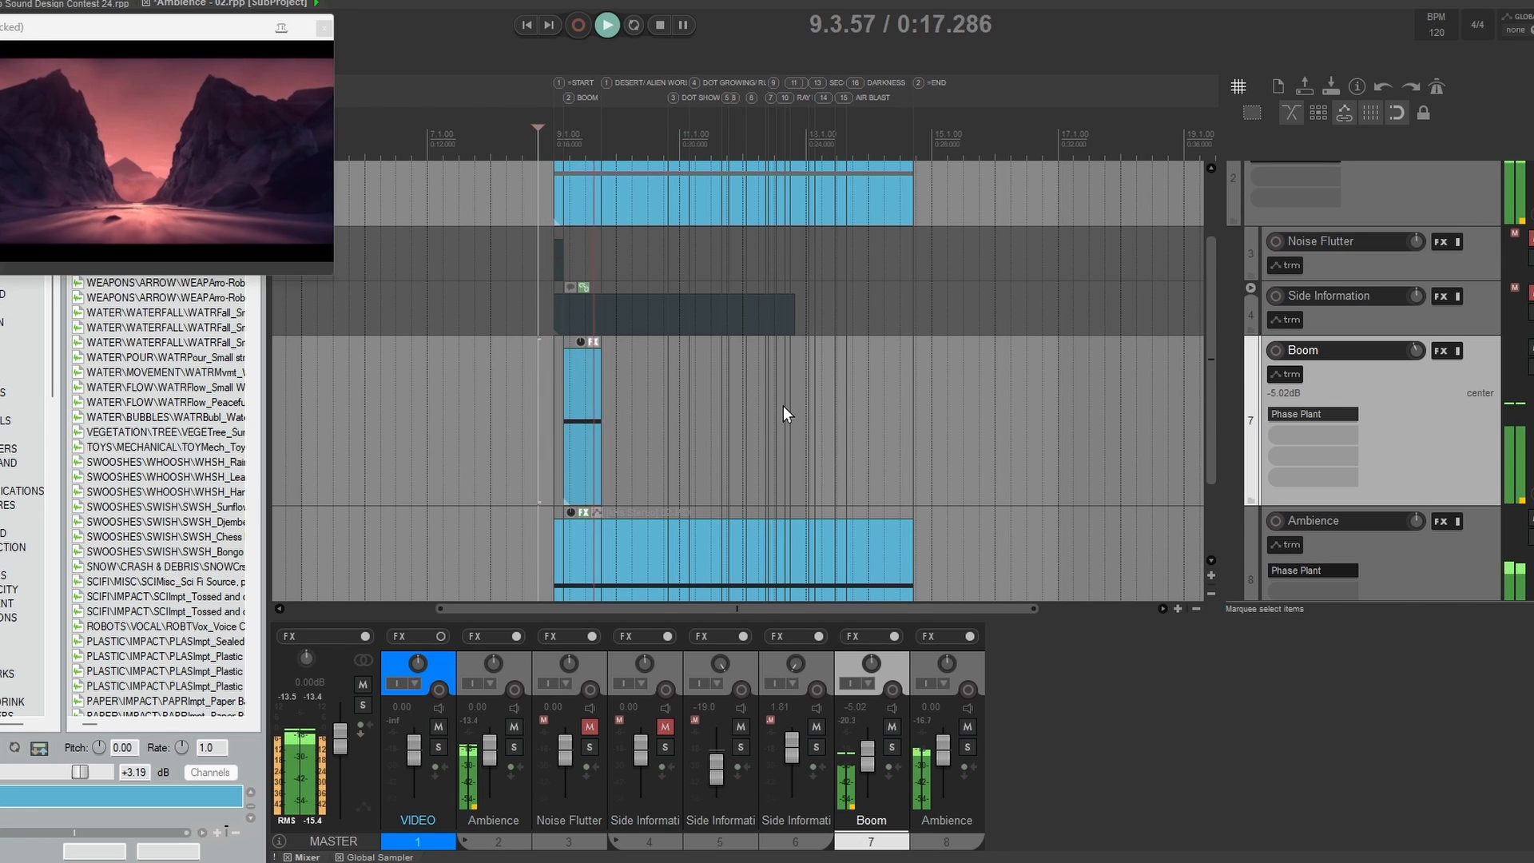
pyautogui.press('space')
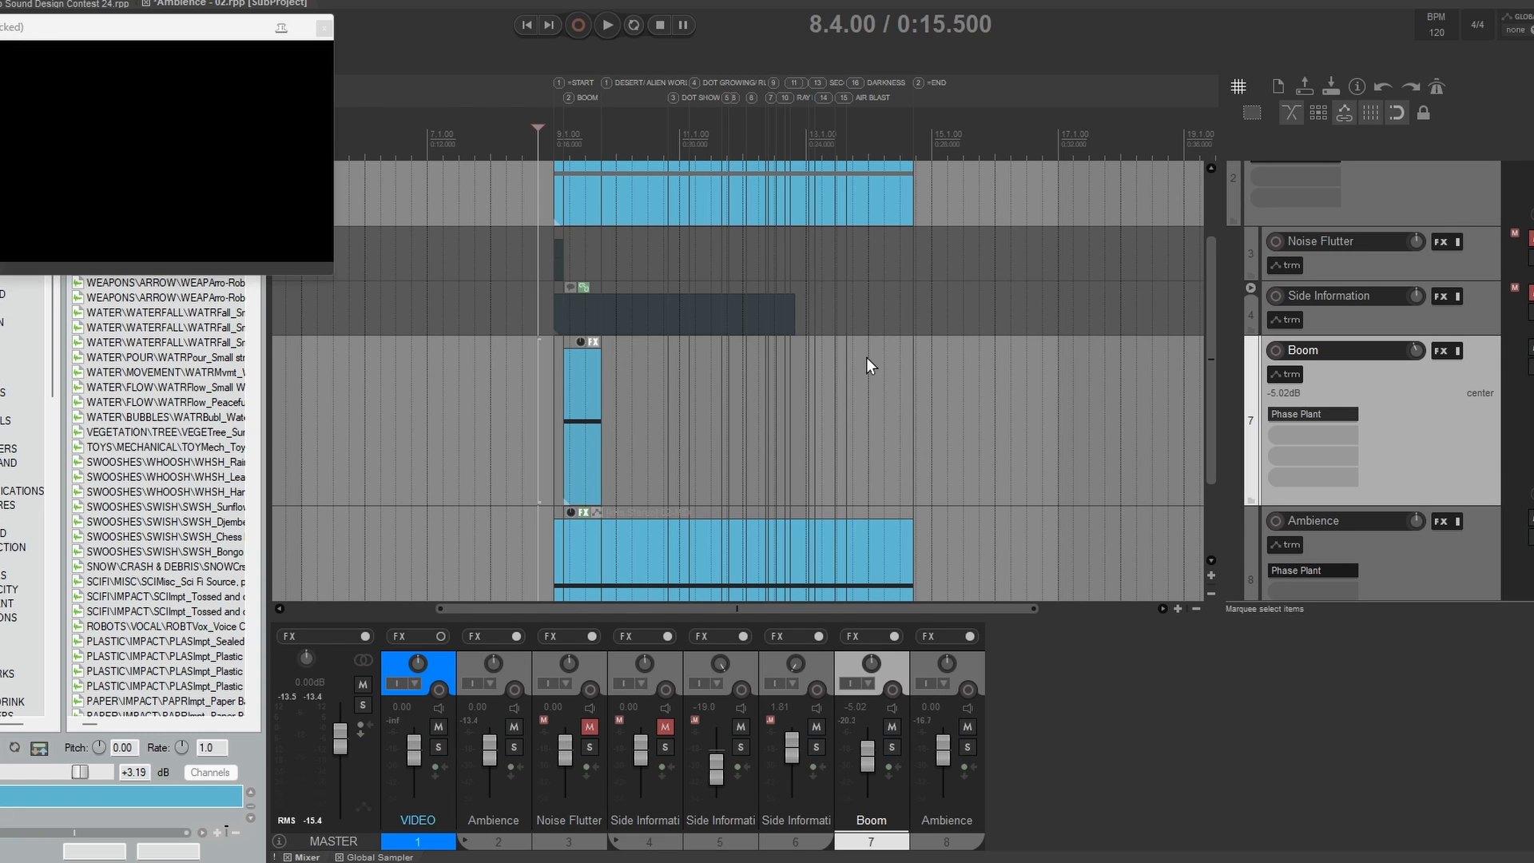
pyautogui.press('space')
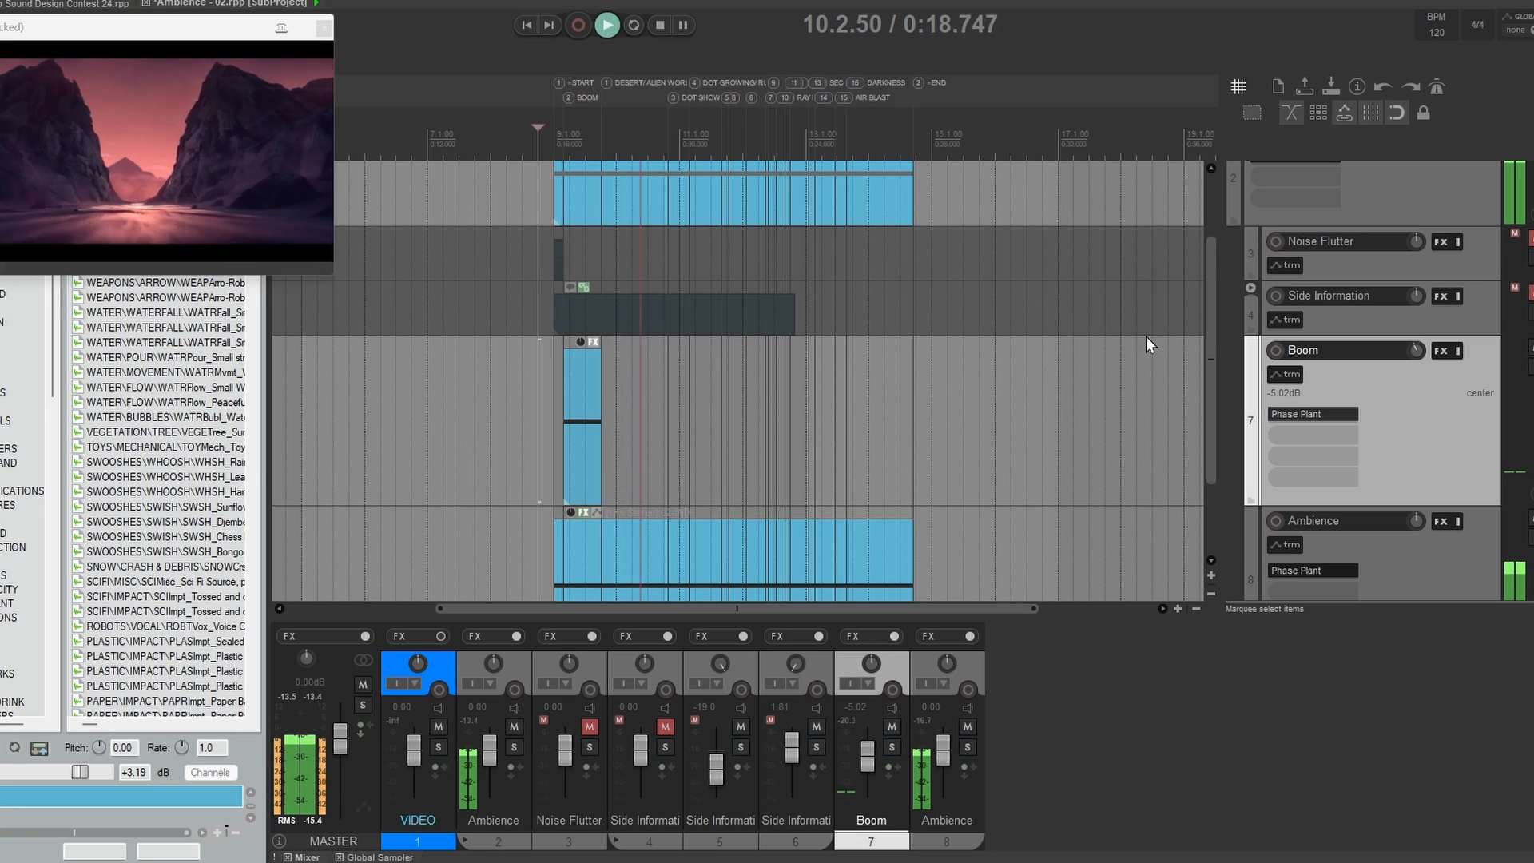
pyautogui.press('space')
# Step: Unmute and enlarge the Noise Flutter track and inspect its Phase Plant Simple Noise Riser patch
pyautogui.click(1532, 239)
pyautogui.moveTo(1355, 280); pyautogui.dragTo(1355, 356)
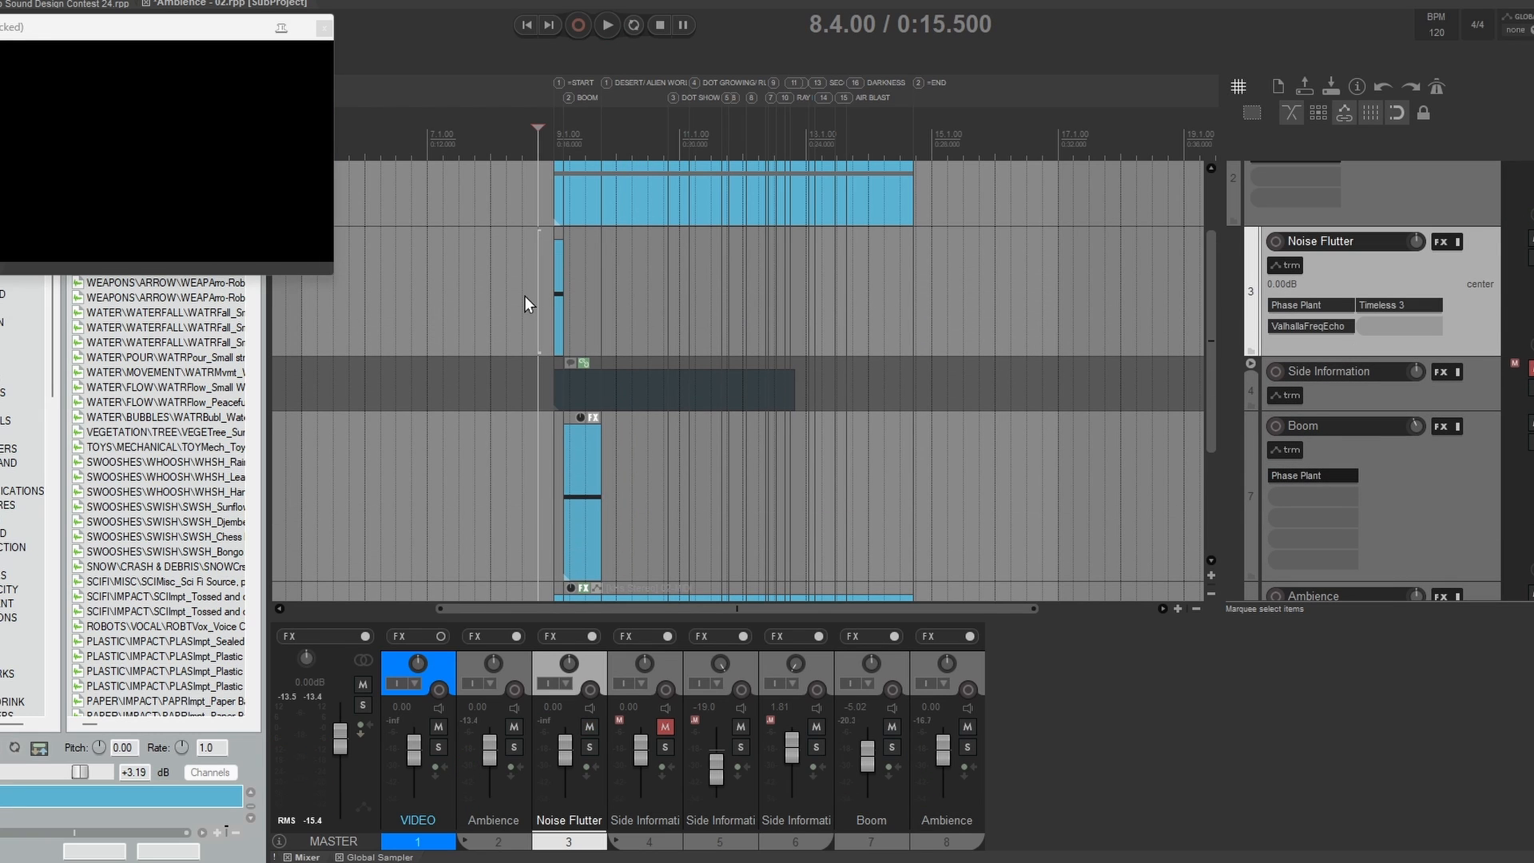
pyautogui.click(559, 284)
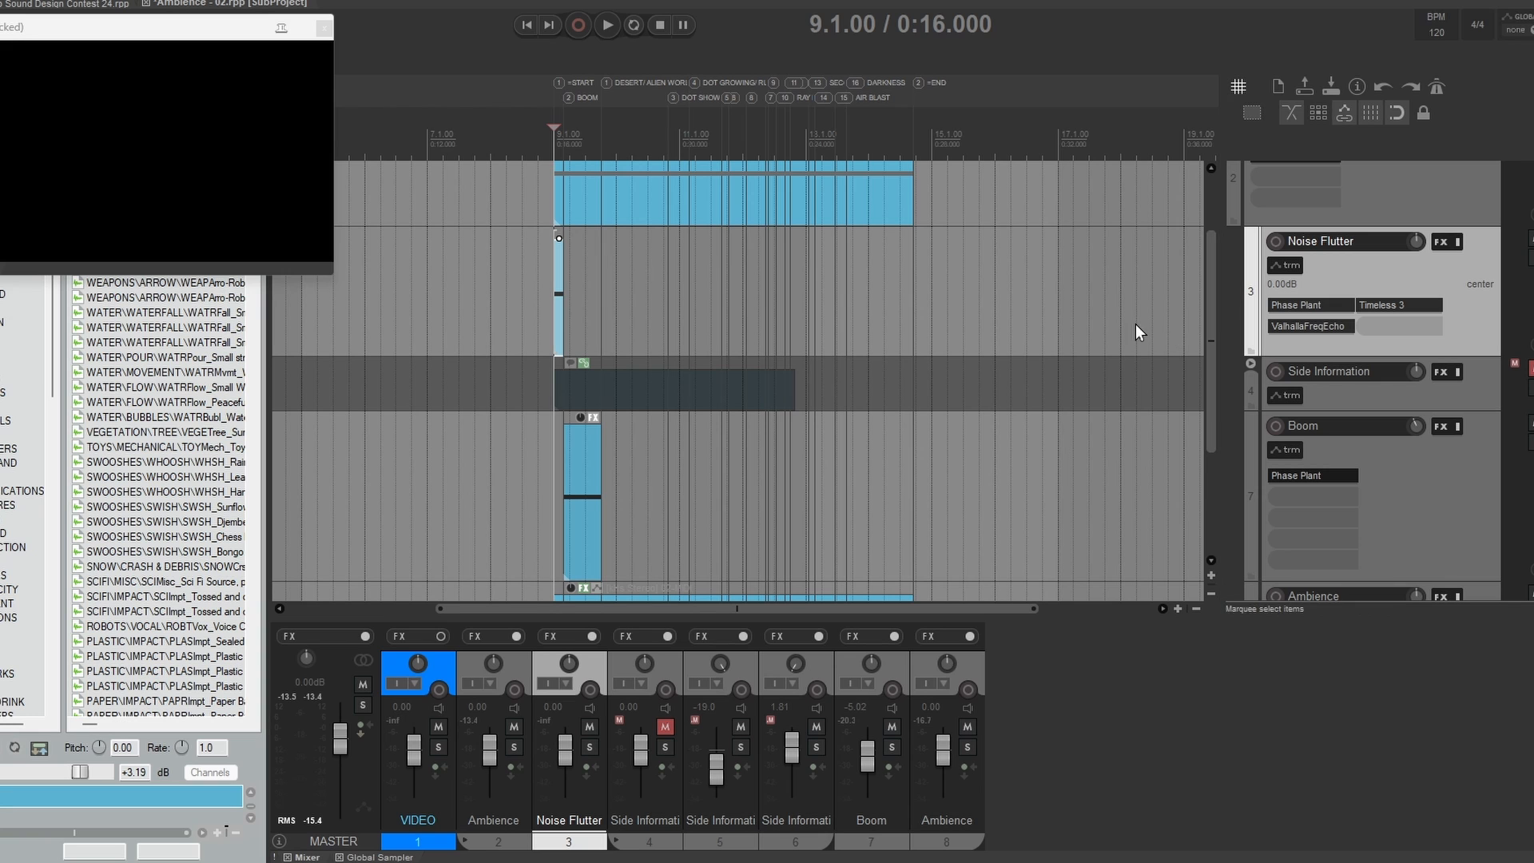
pyautogui.click(1304, 303)
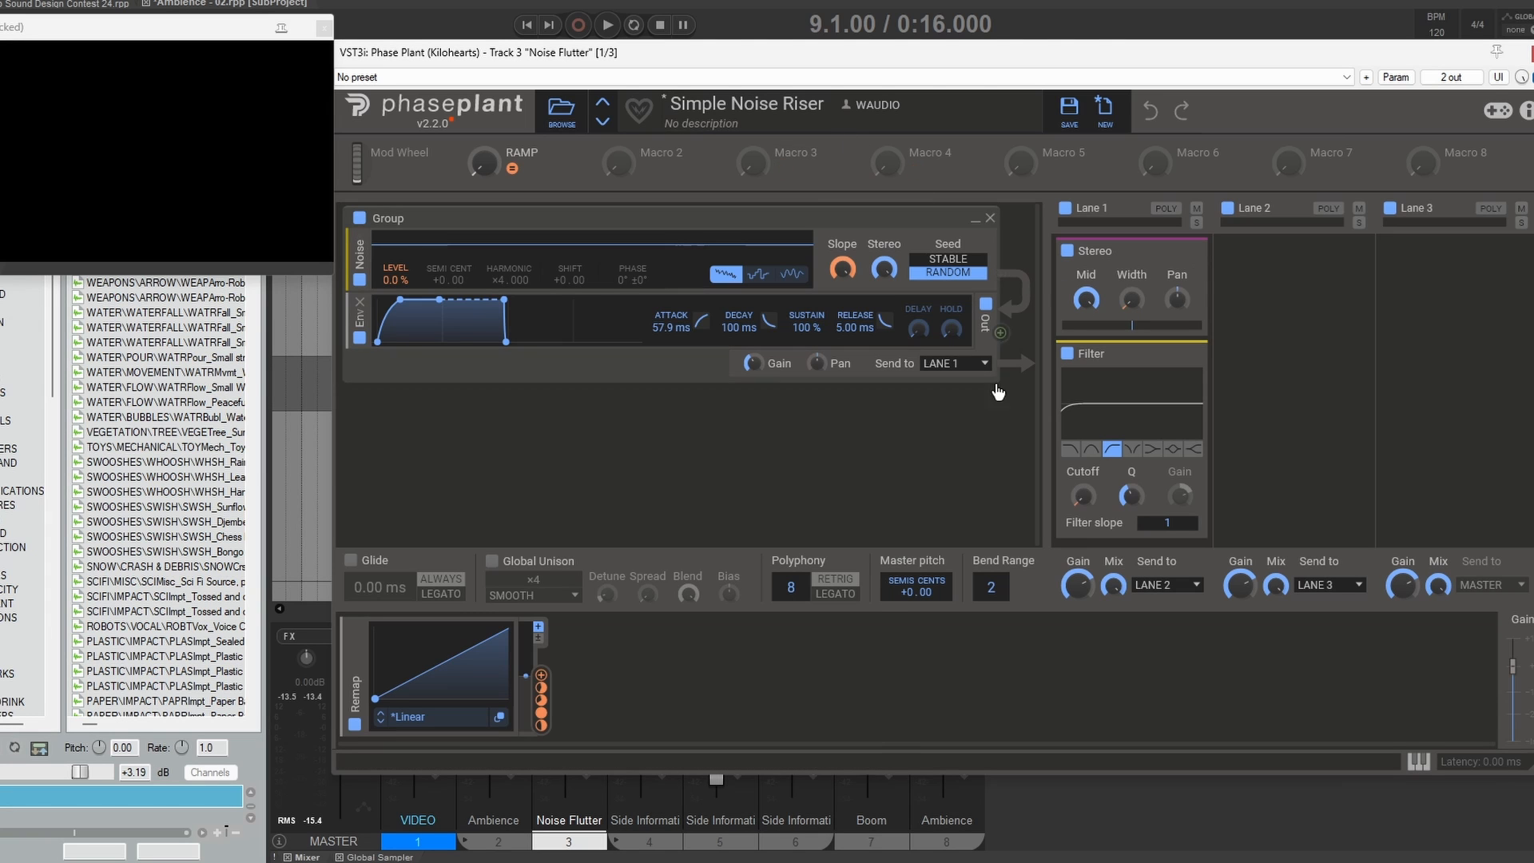
pyautogui.press('Escape')
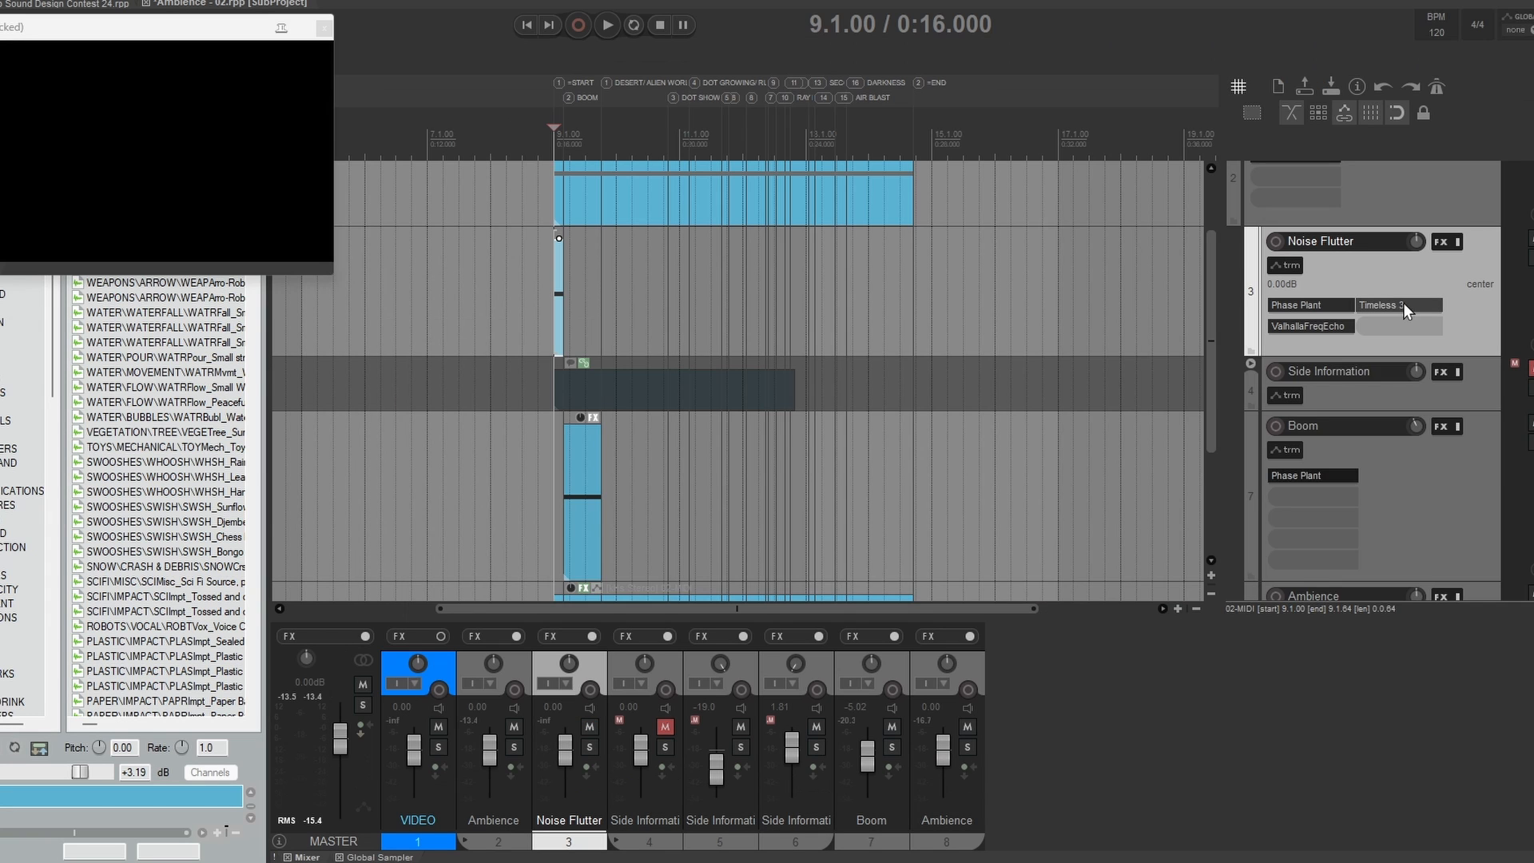
# Step: Show the Noise Flutter track's envelopes and play it from 9.1.00 with Timeless 3 and ValhallaFreqEcho bypassed
pyautogui.press('v')
pyautogui.moveTo(567, 424)
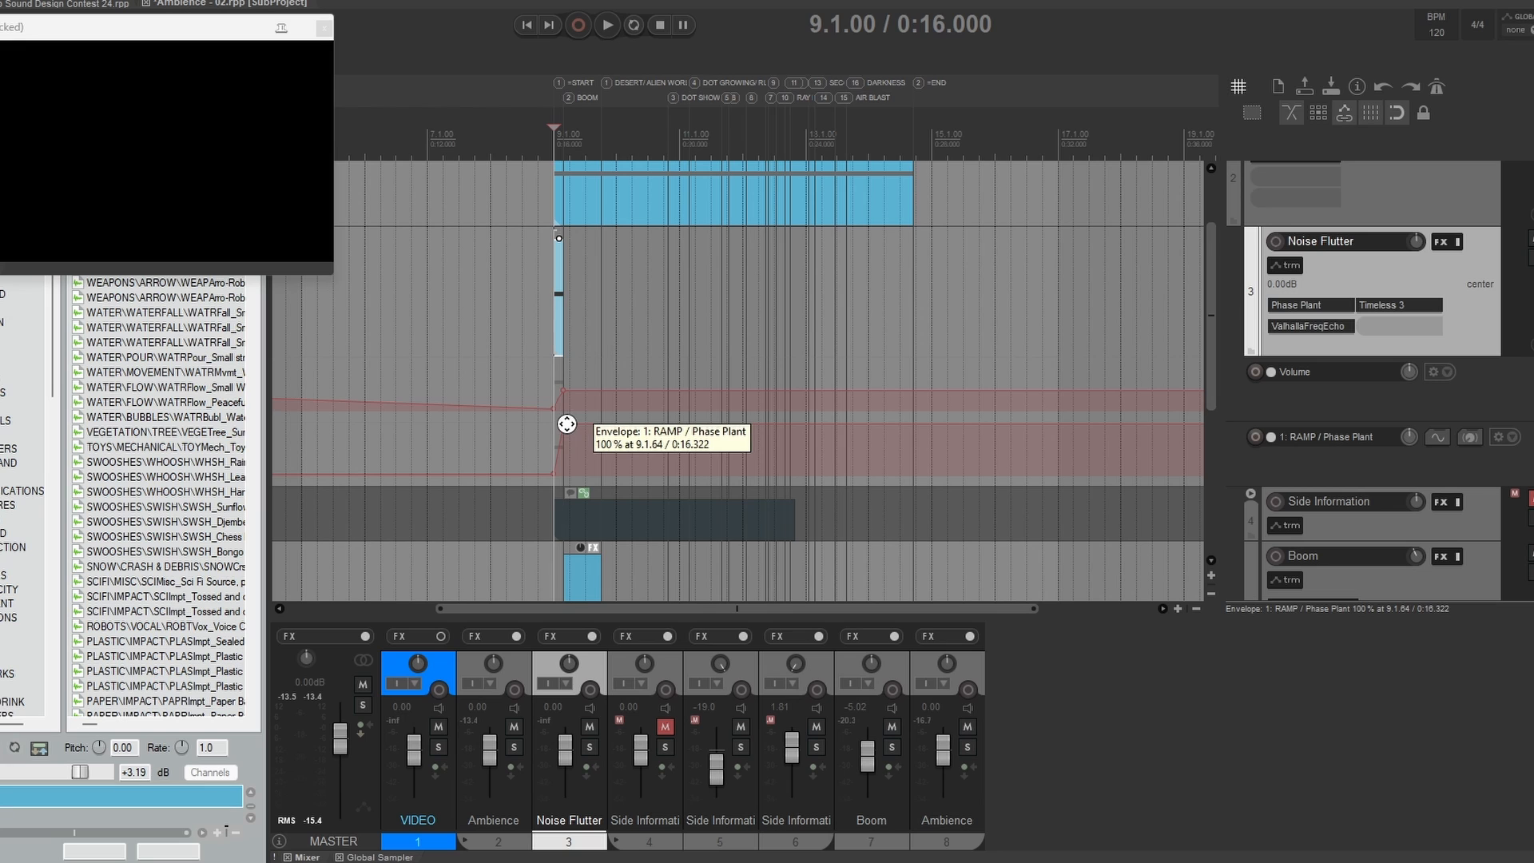
pyautogui.keyDown('shift'); pyautogui.click(1420, 304); pyautogui.keyUp('shift')
pyautogui.keyDown('shift'); pyautogui.click(1319, 325); pyautogui.keyUp('shift')
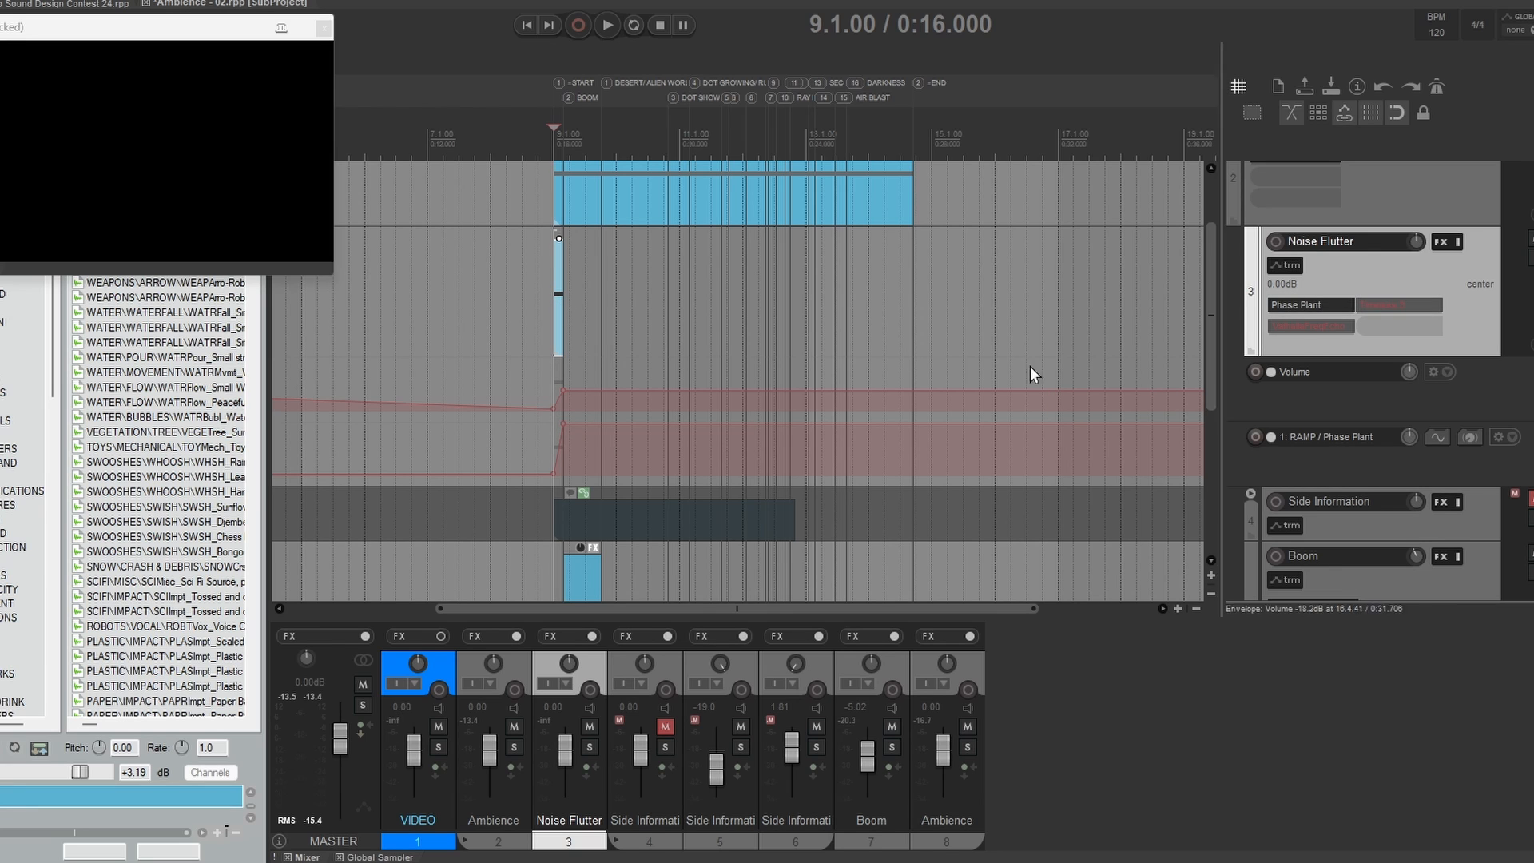
pyautogui.press('space')
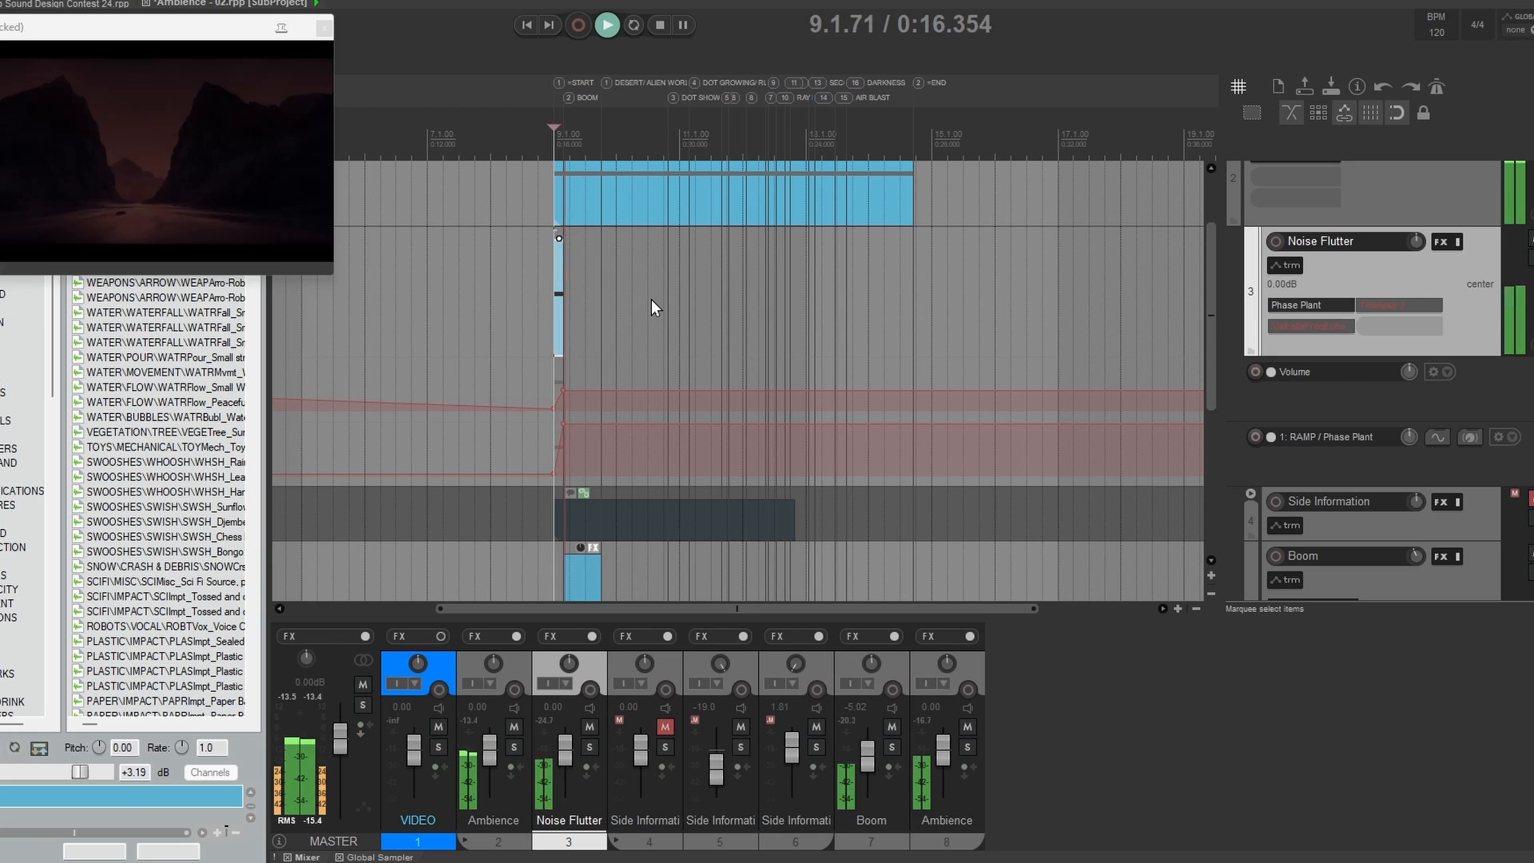
pyautogui.press('space')
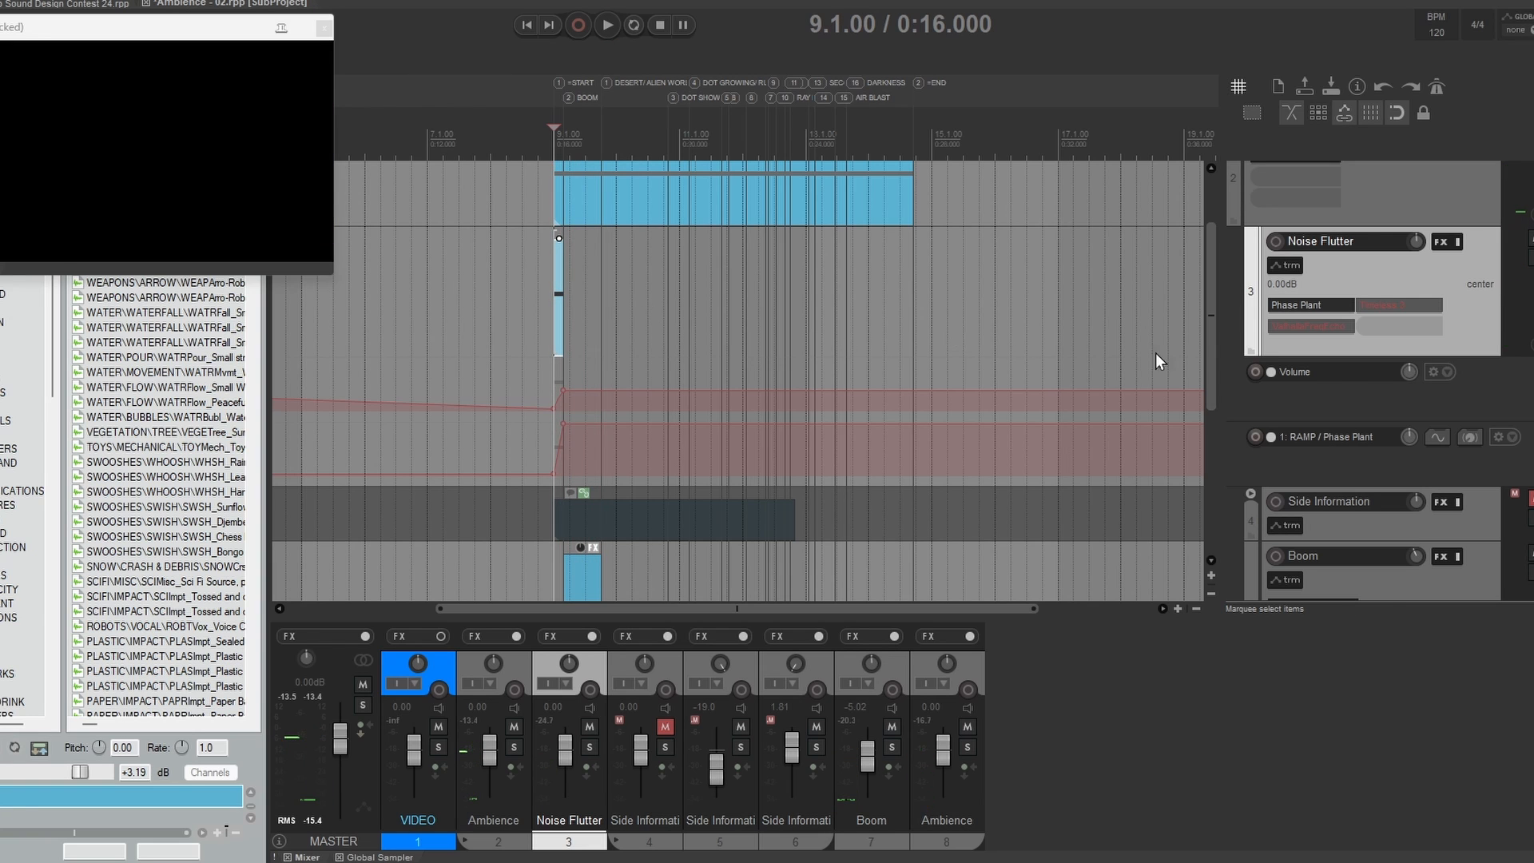
# Step: Re-enable Timeless 3 and ValhallaFreqEcho on the Noise Flutter track, then review and play the effected sound
pyautogui.keyDown('shift'); pyautogui.click(1385, 305); pyautogui.keyUp('shift')
pyautogui.keyDown('shift'); pyautogui.click(1318, 326); pyautogui.keyUp('shift')
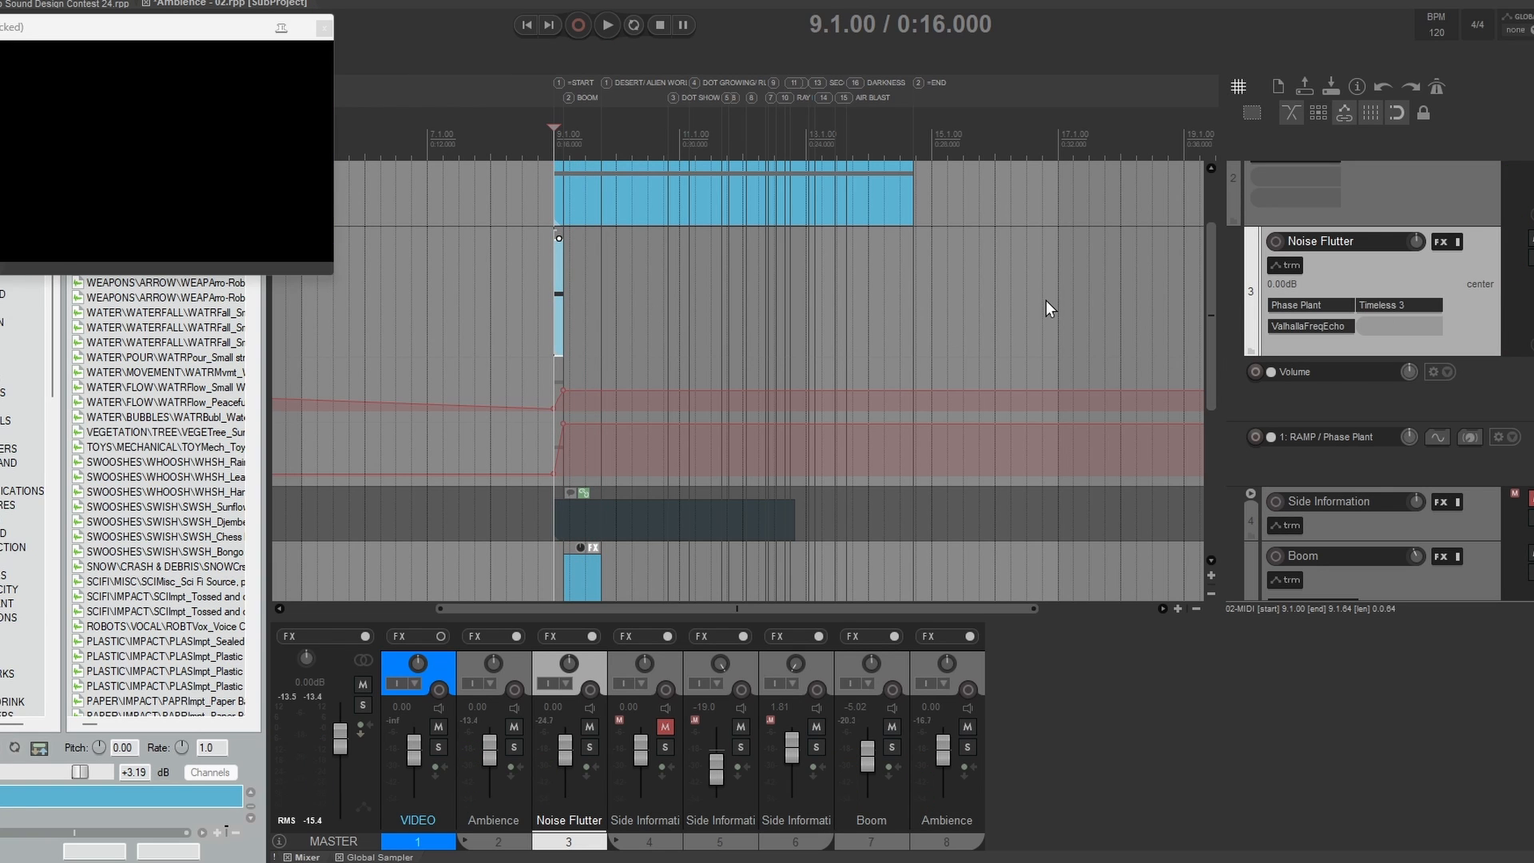
pyautogui.moveTo(1003, 88); pyautogui.dragTo(1047, 64)
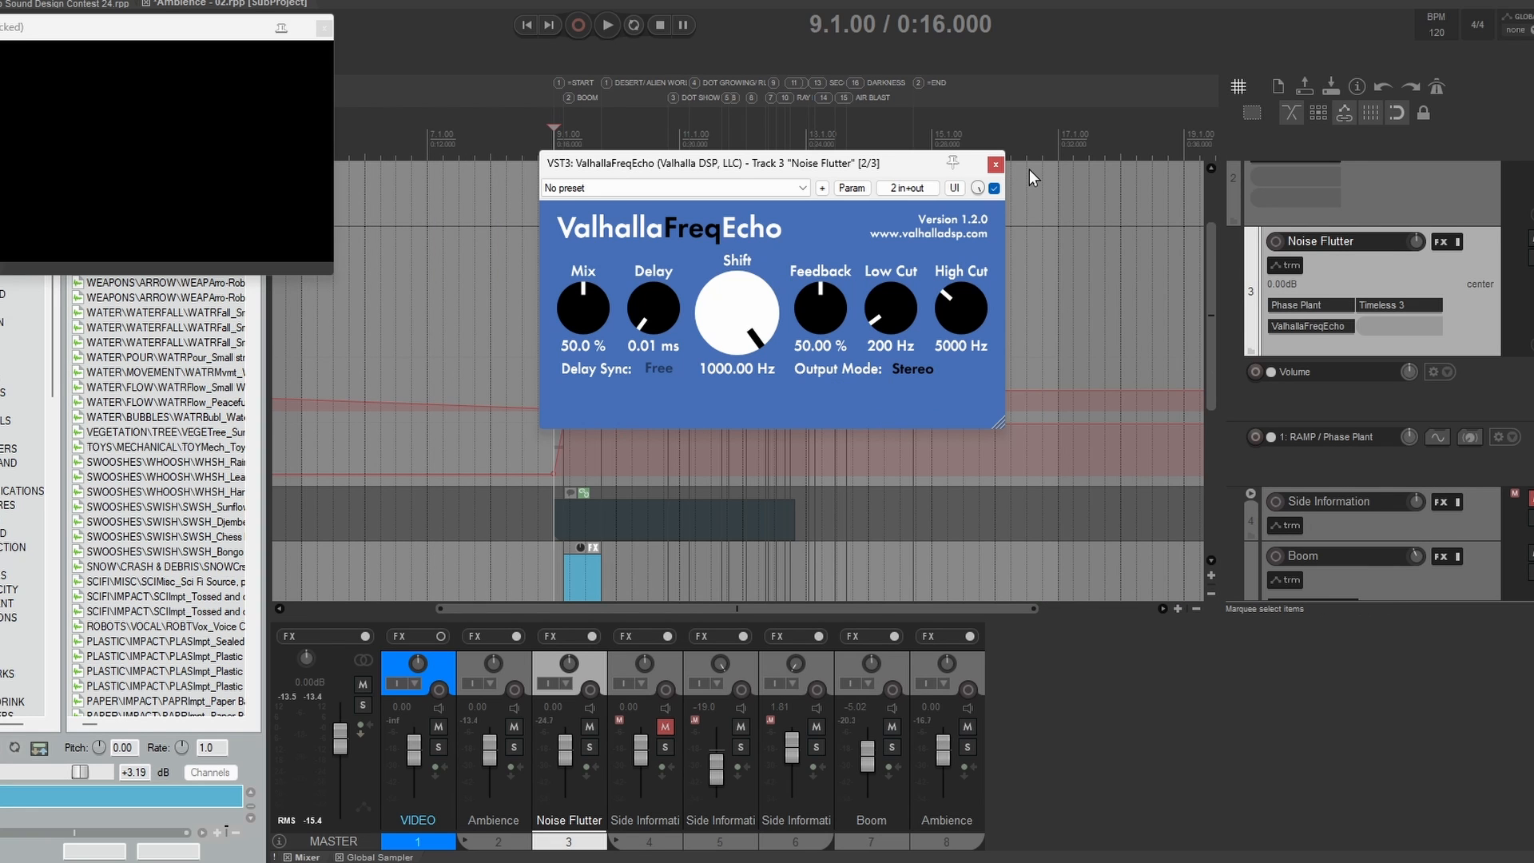
pyautogui.click(998, 164)
pyautogui.press('space')
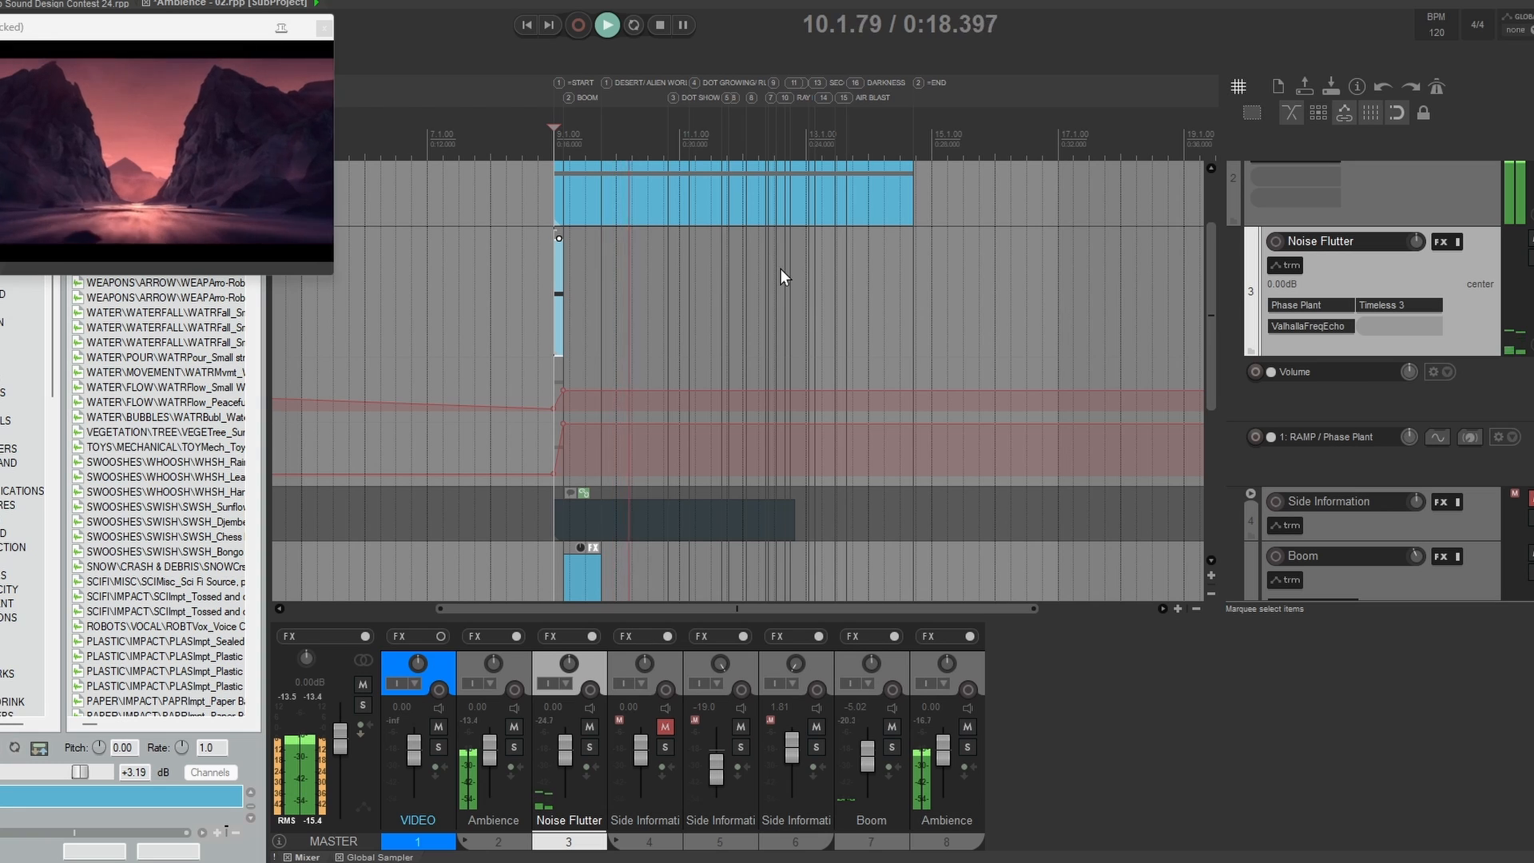
pyautogui.press('space')
# Step: Hide the Noise Flutter track's Volume and RAMP envelopes and reduce the heights of the Noise Flutter, Boom and Ambience tracks
pyautogui.click(1449, 373)
pyautogui.click(1513, 373)
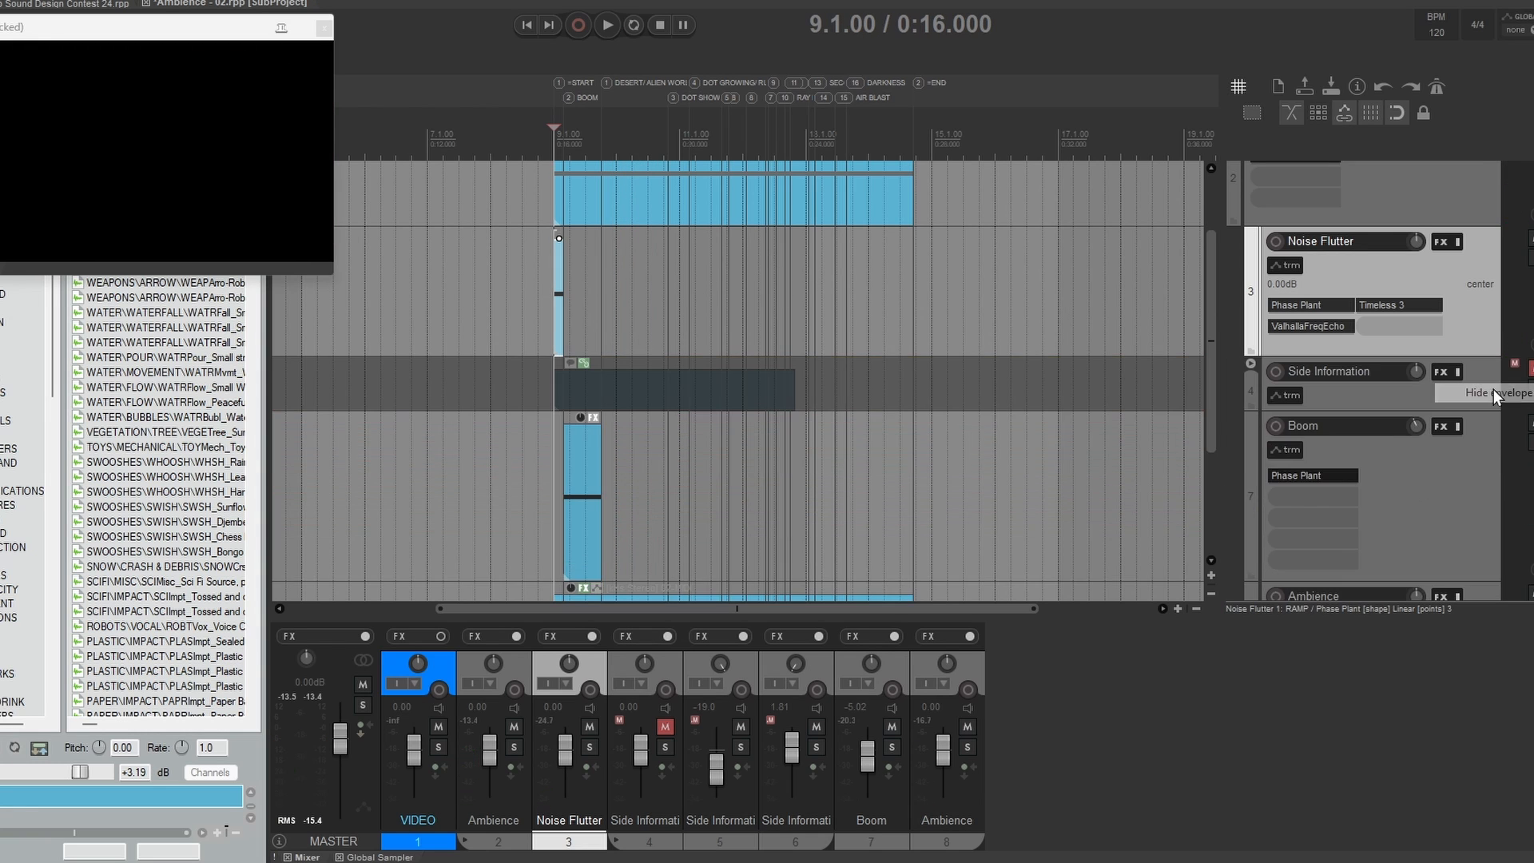
pyautogui.moveTo(1363, 355); pyautogui.dragTo(1364, 166)
pyautogui.click(1386, 463)
pyautogui.moveTo(1386, 466); pyautogui.dragTo(1384, 320)
pyautogui.moveTo(1383, 479); pyautogui.dragTo(1381, 476)
pyautogui.moveTo(1381, 476); pyautogui.dragTo(1381, 345)
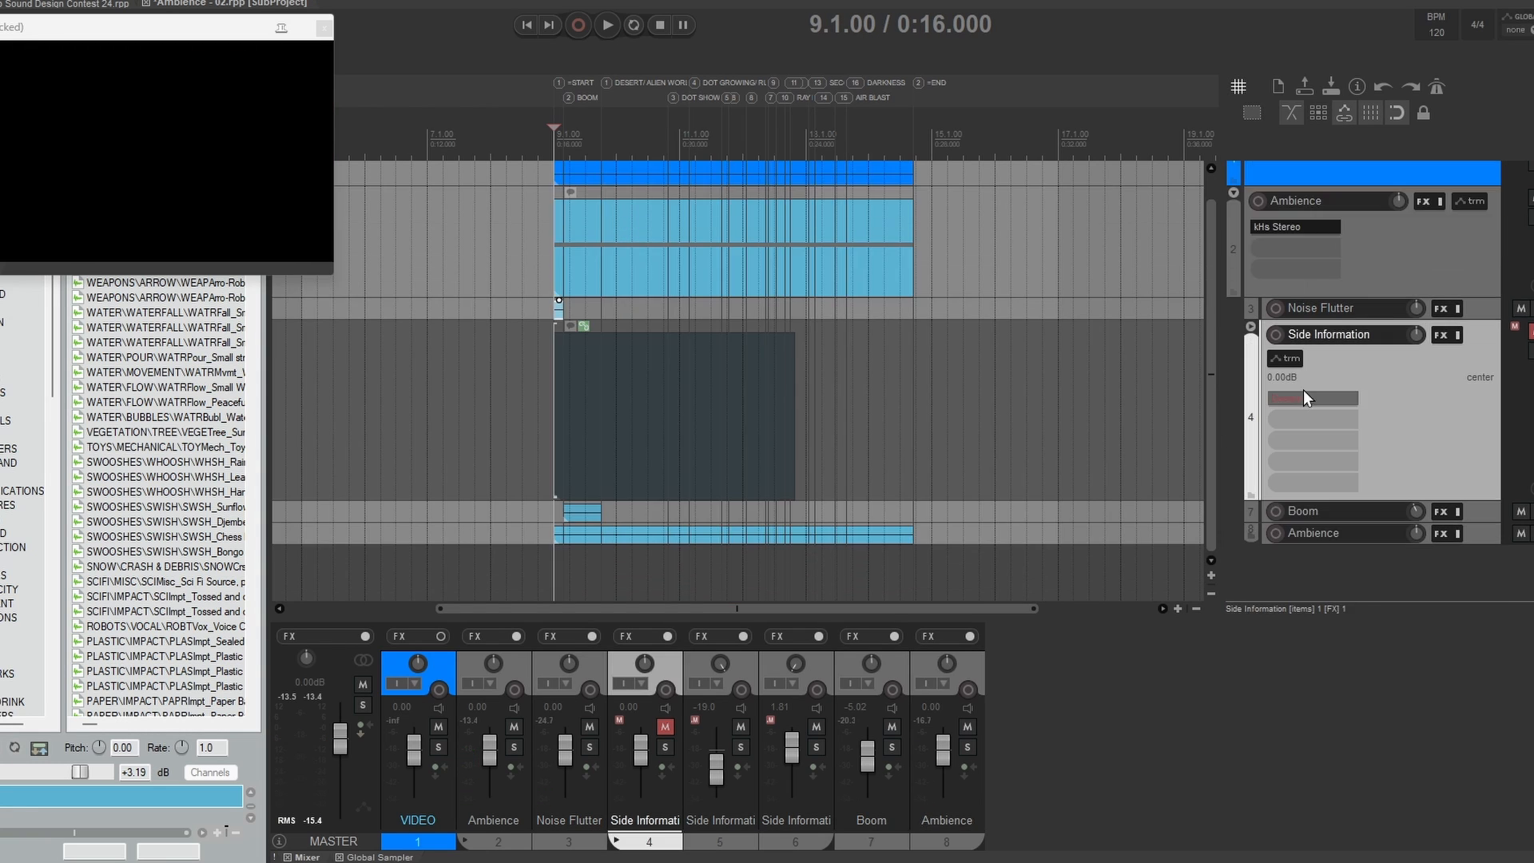
# Step: Expand the Side Information folder, unmute its tracks and enlarge Side Information R and Side Information L
pyautogui.click(1250, 326)
pyautogui.scroll(-2, 1380, 428)
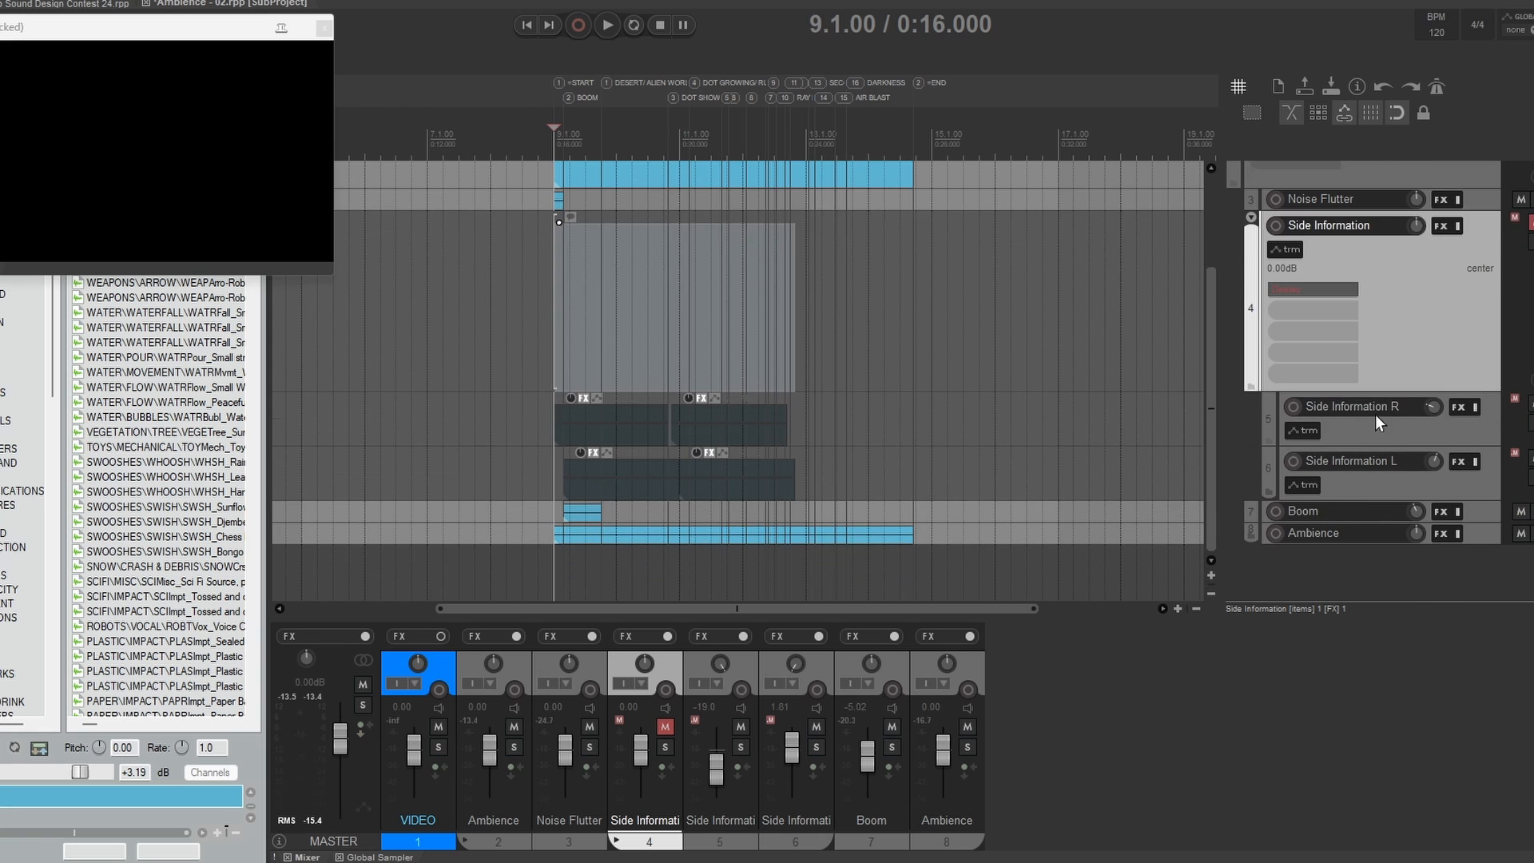
pyautogui.click(1530, 223)
pyautogui.click(1340, 441)
pyautogui.click(1348, 553)
pyautogui.moveTo(1341, 445); pyautogui.dragTo(1353, 583)
pyautogui.scroll(-2, 1348, 551)
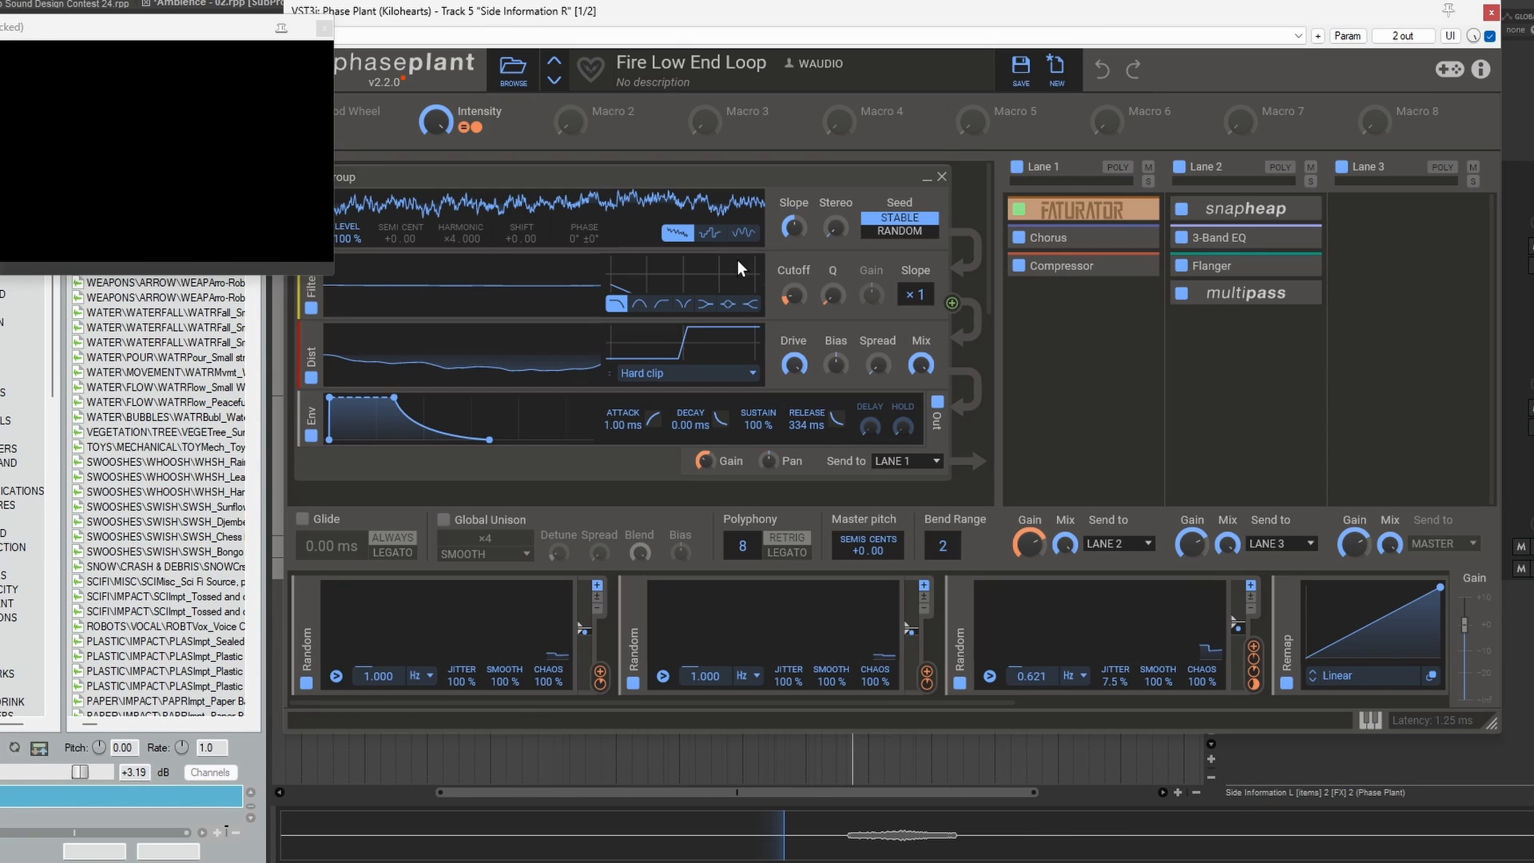
# Step: Inspect the Phase Plant patch and Timeless 3 on Side Information R and the Deelay settings on Side Information L
pyautogui.click(1325, 314)
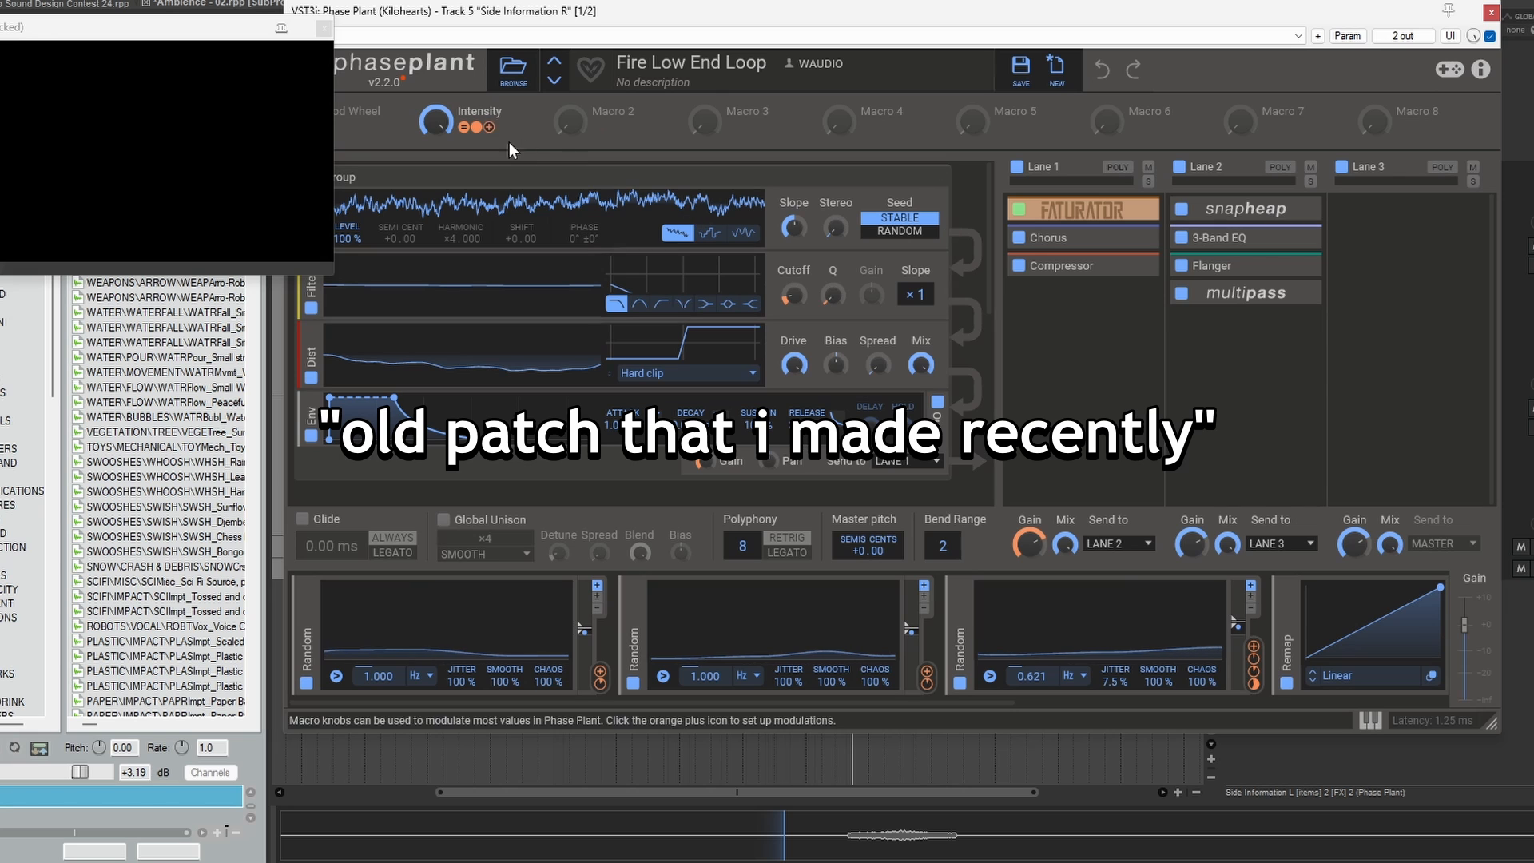
pyautogui.moveTo(992, 230)
pyautogui.mouseDown()
pyautogui.moveTo(993, 263)
pyautogui.moveTo(995, 224)
pyautogui.mouseUp()
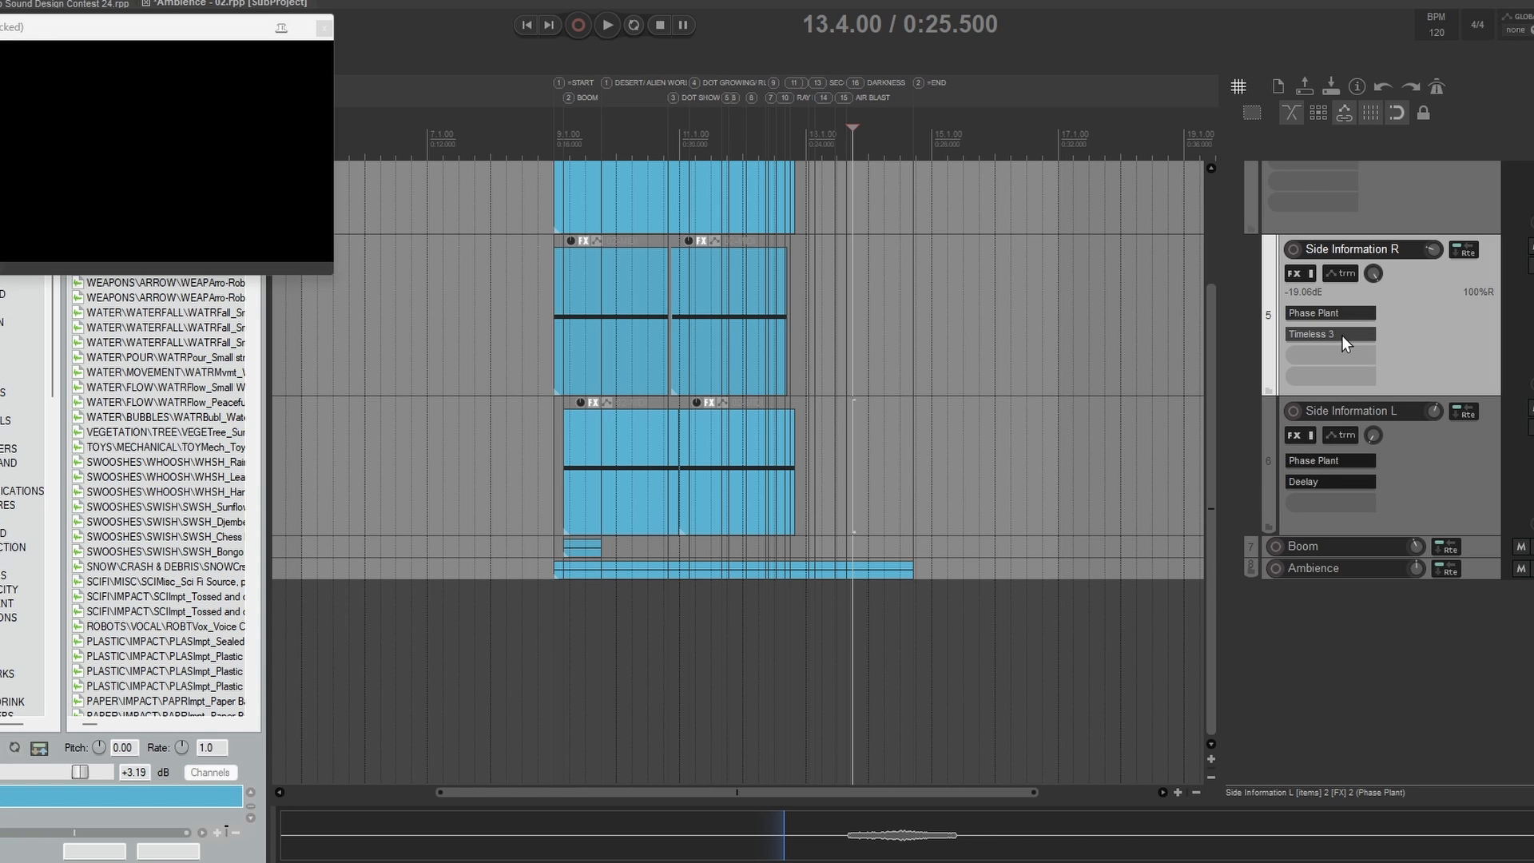
pyautogui.click(1341, 333)
pyautogui.click(1321, 482)
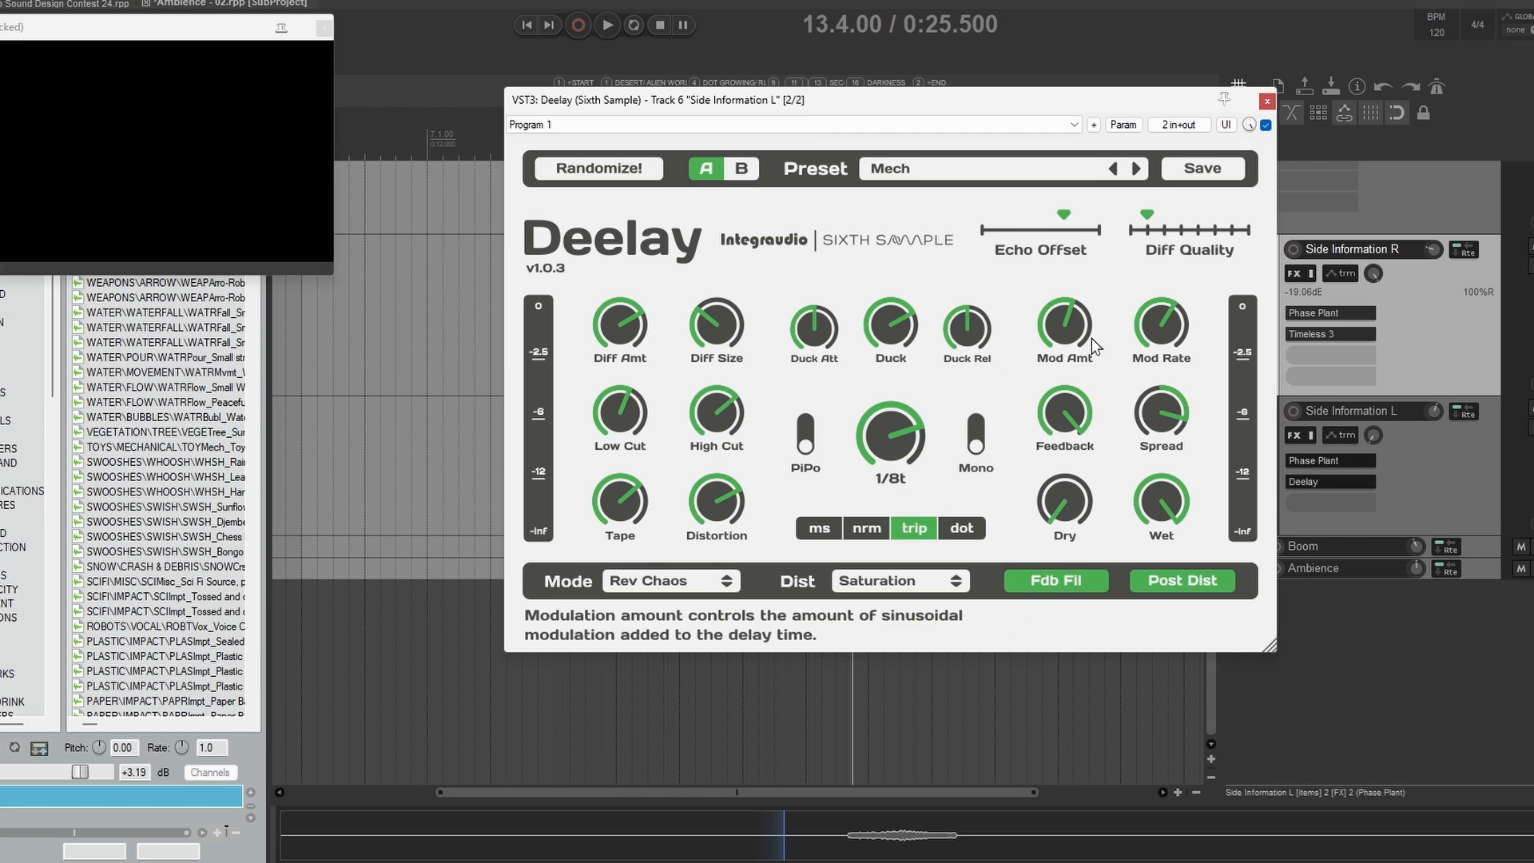
pyautogui.click(1267, 101)
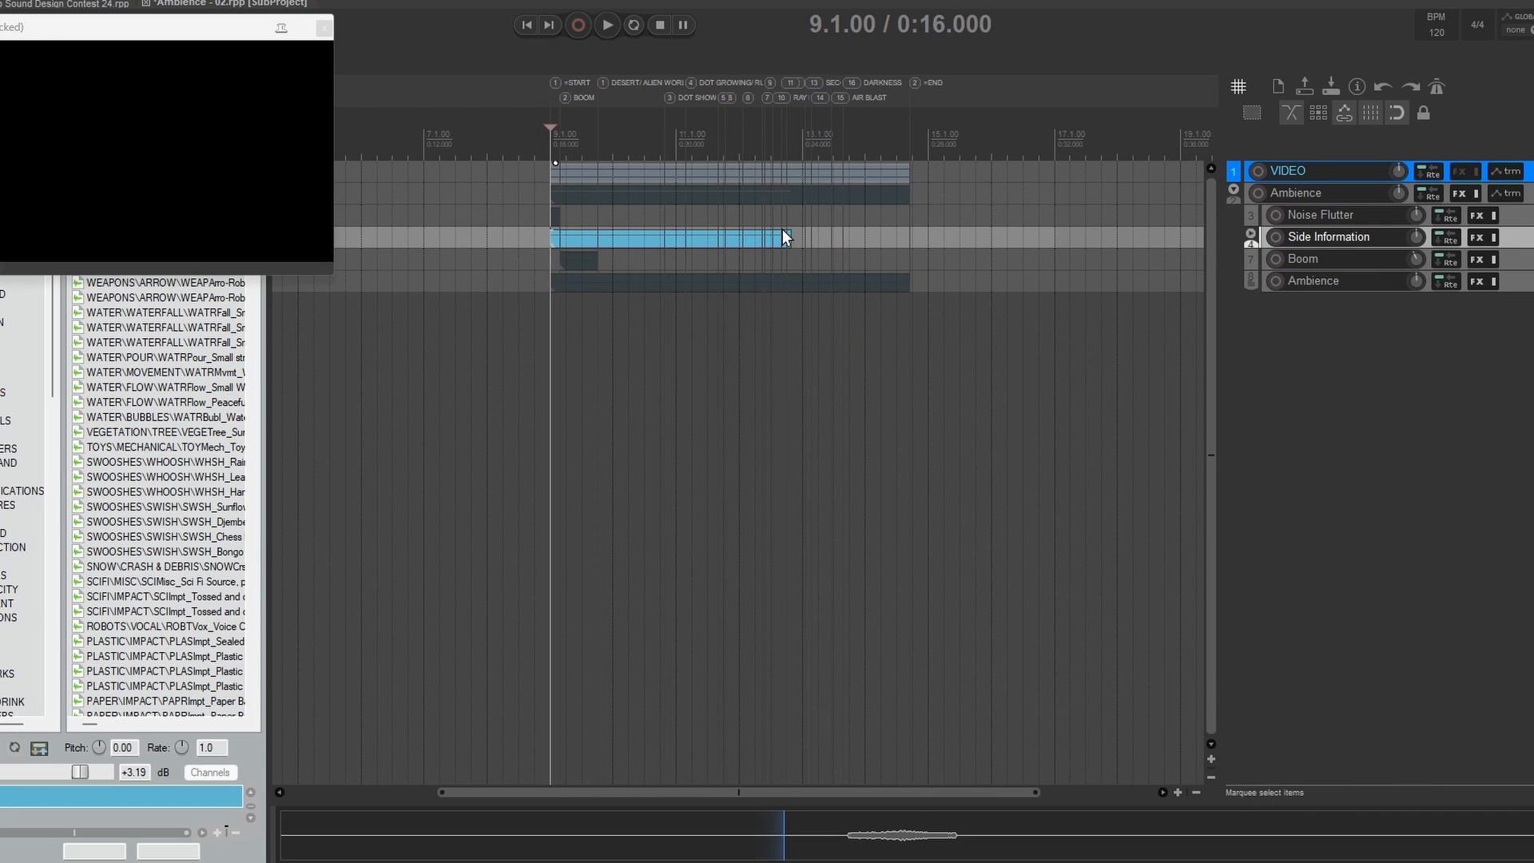
# Step: Play the soloed Side Information folder from 9.1.00
pyautogui.press('space')
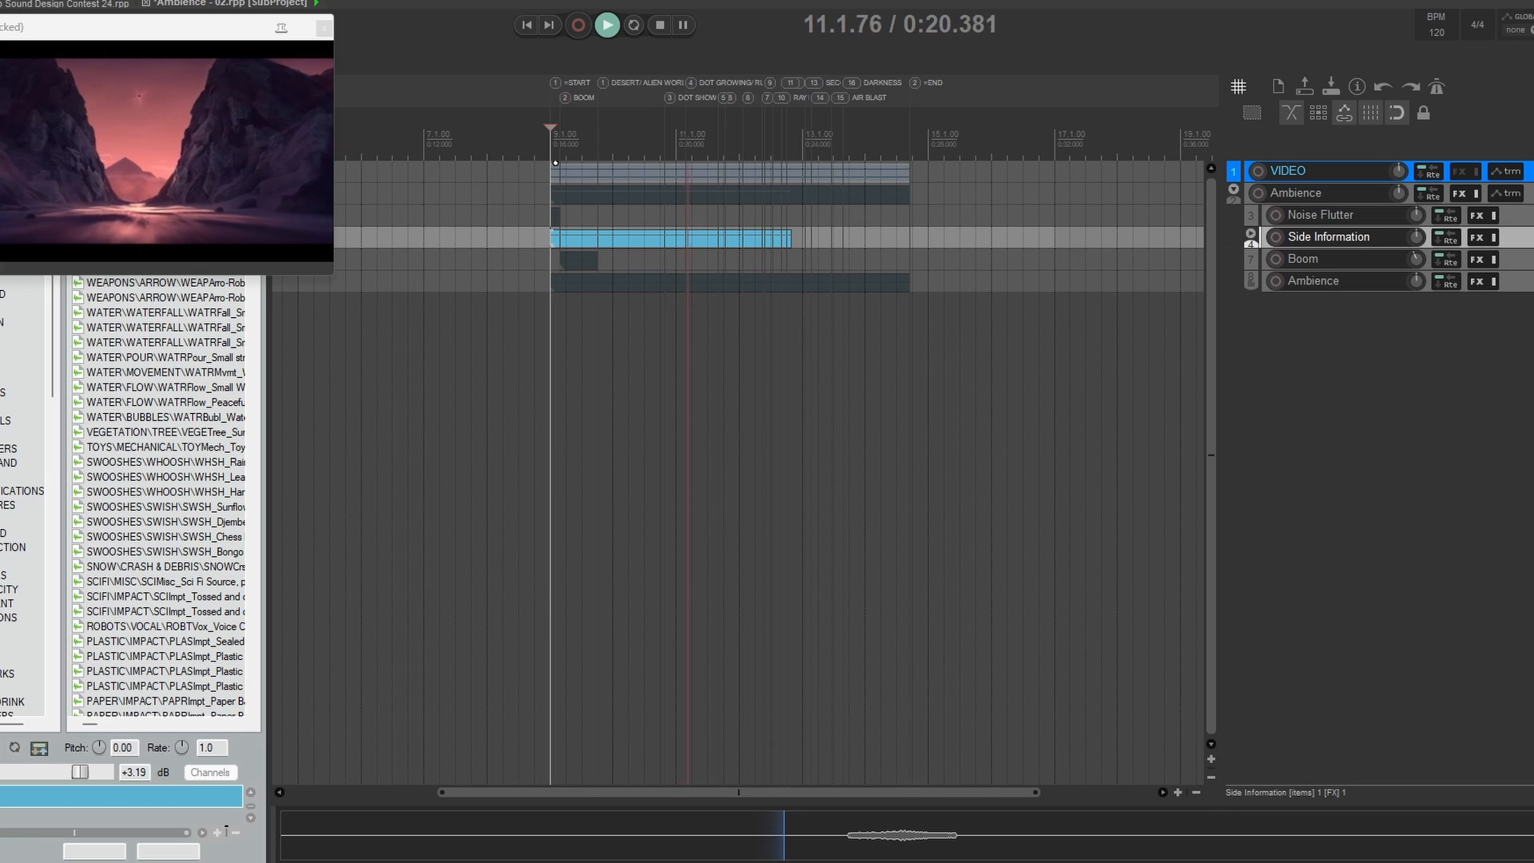
pyautogui.press('space')
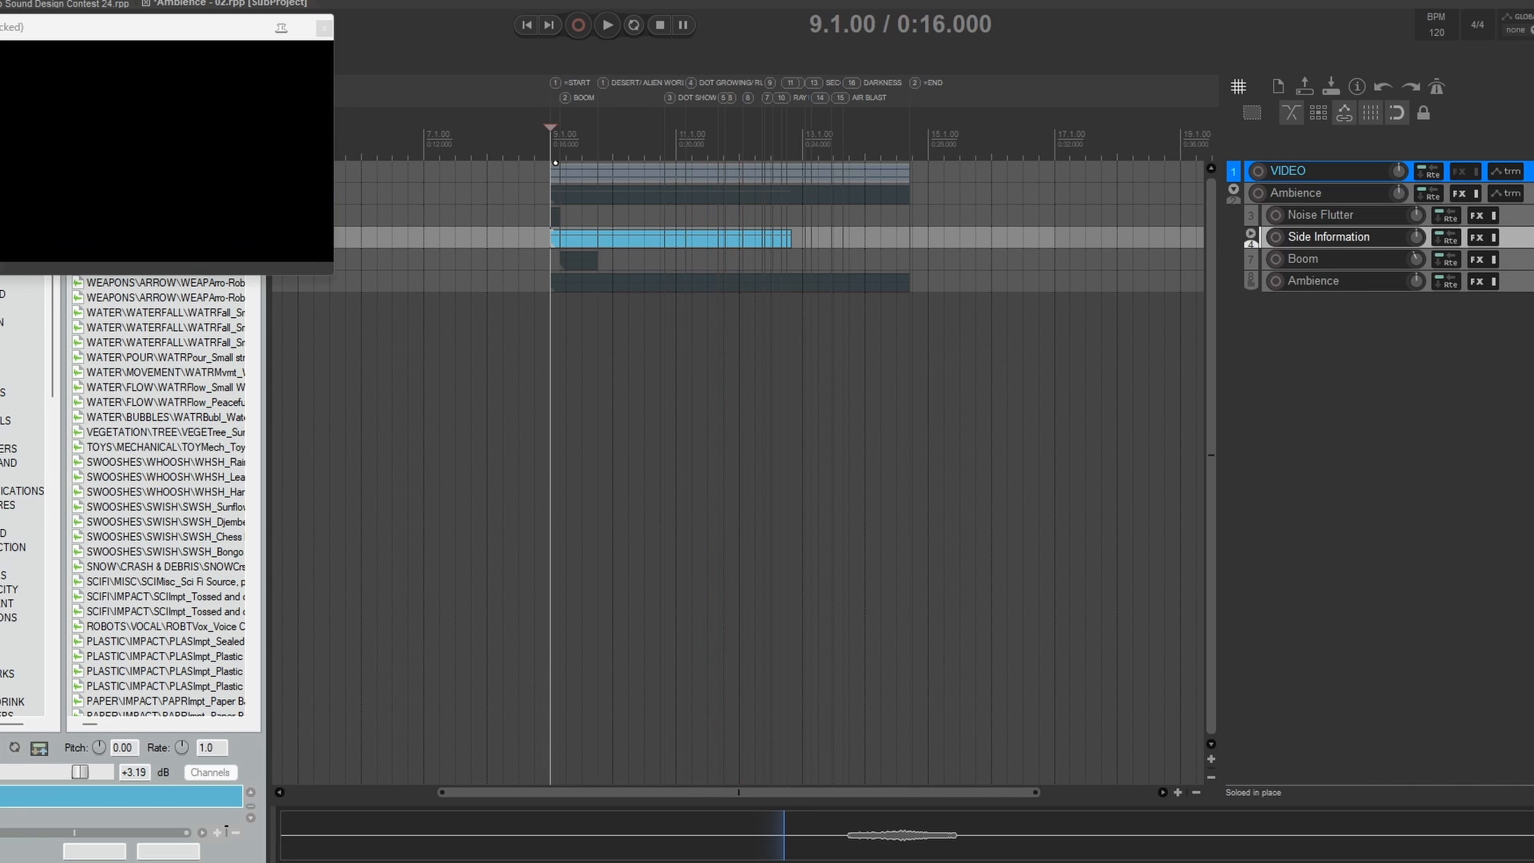
# Step: Select all items and replay the soloed Side Information layer against the video
pyautogui.hotkey('ctrl', 'a')
pyautogui.press('space')
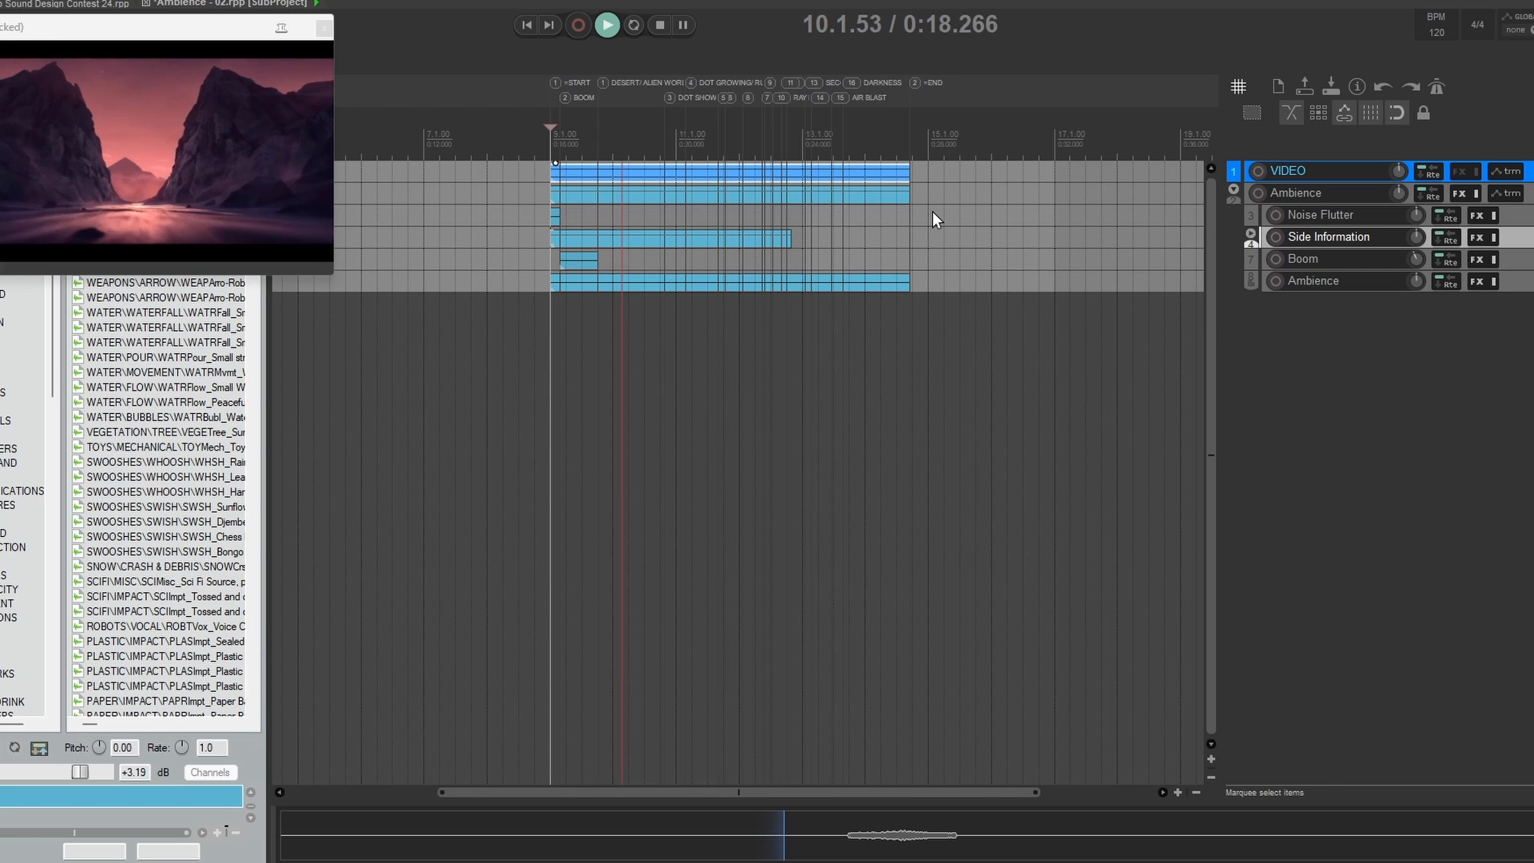
pyautogui.press('space')
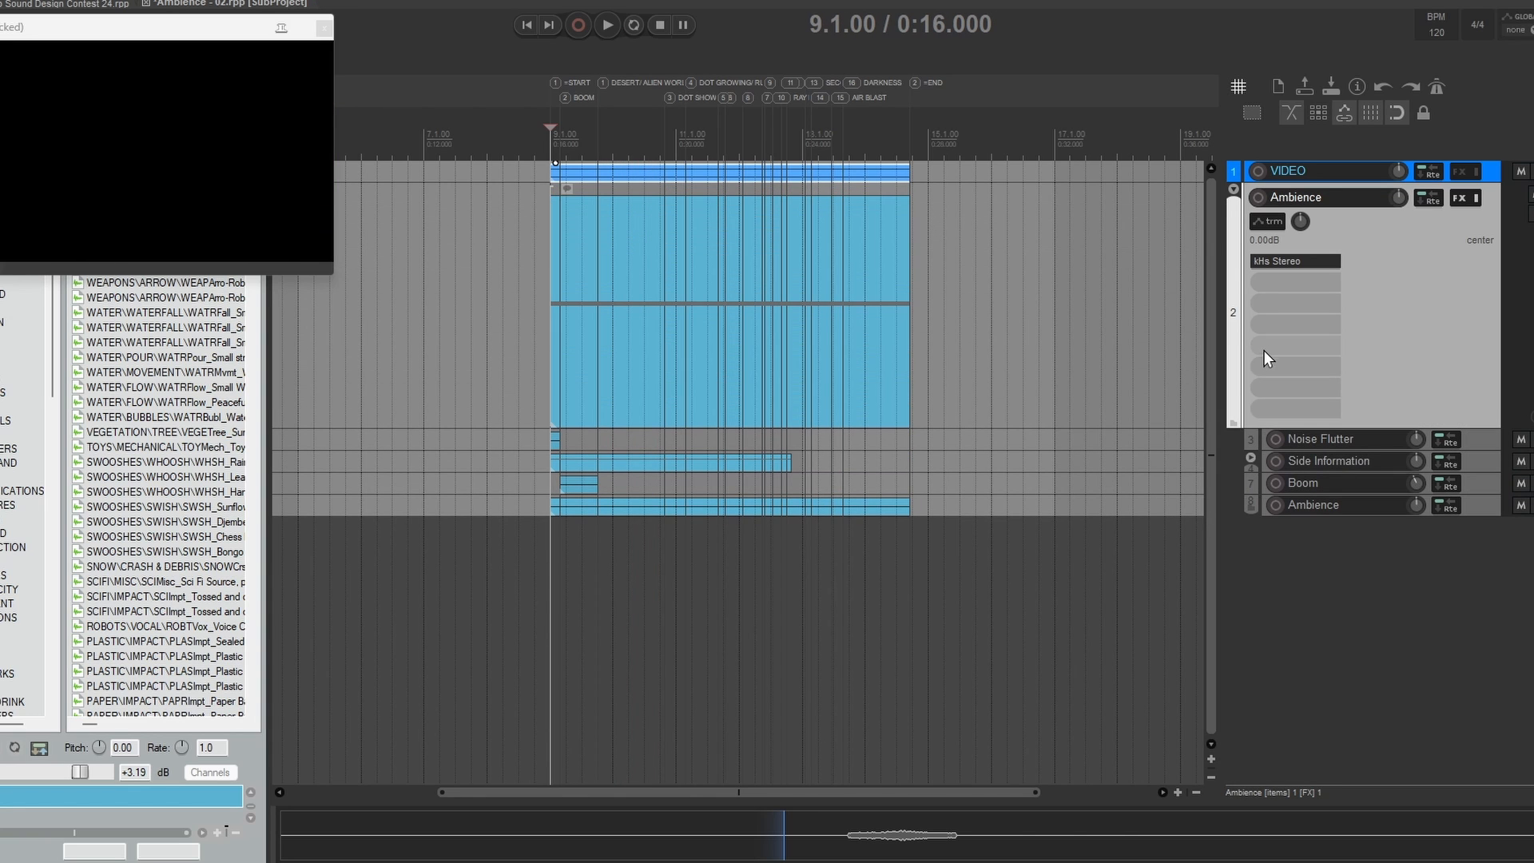
# Step: Show the Ambience folder's volume and Width / kHs Stereo envelopes and examine the volume dip between 10.1.00 and 10.3.00
pyautogui.press('v')
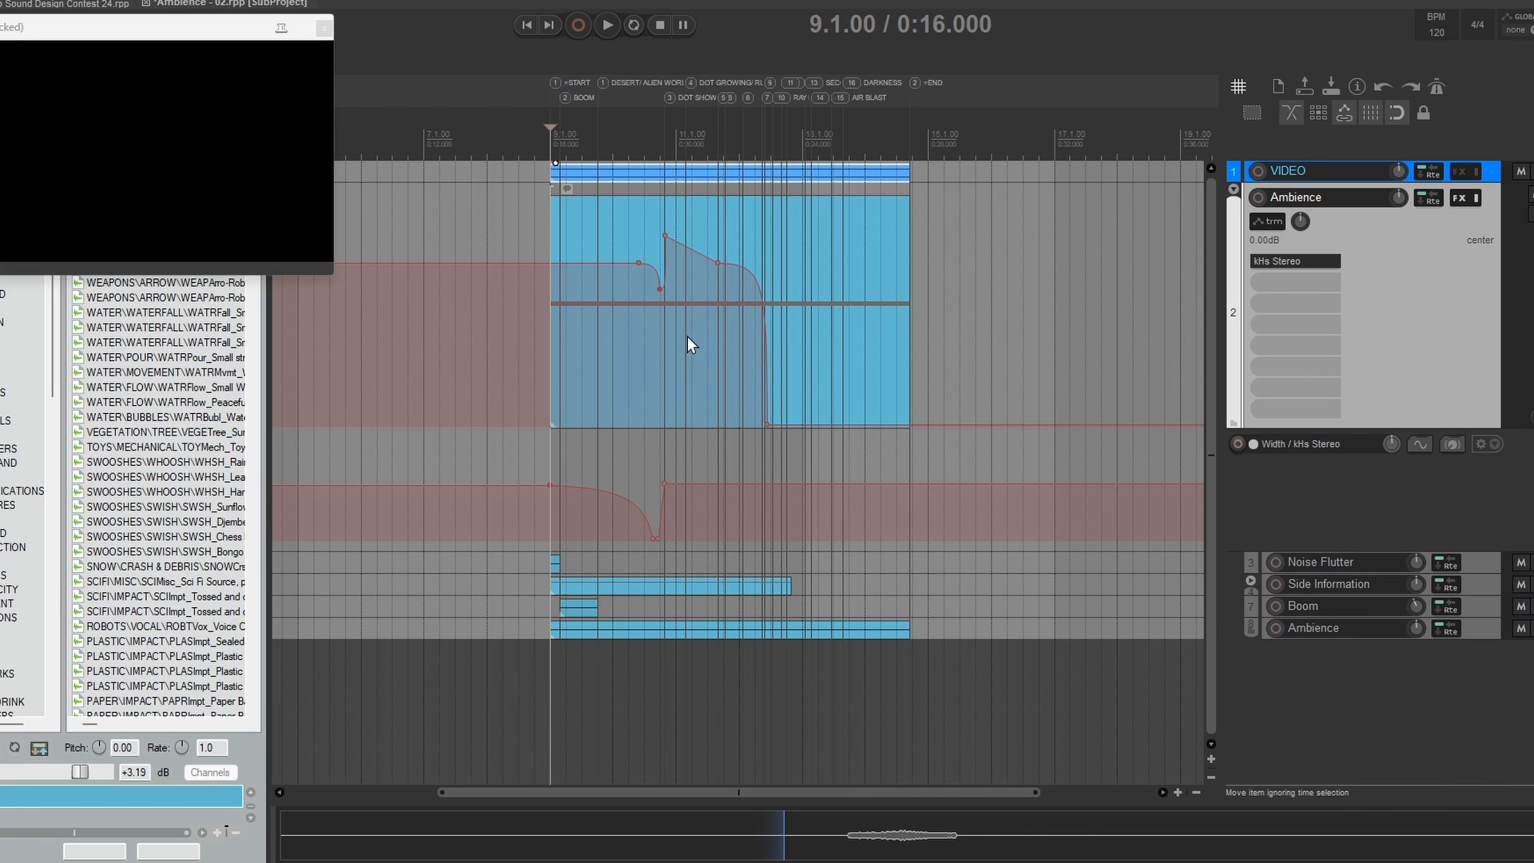
pyautogui.click(613, 243)
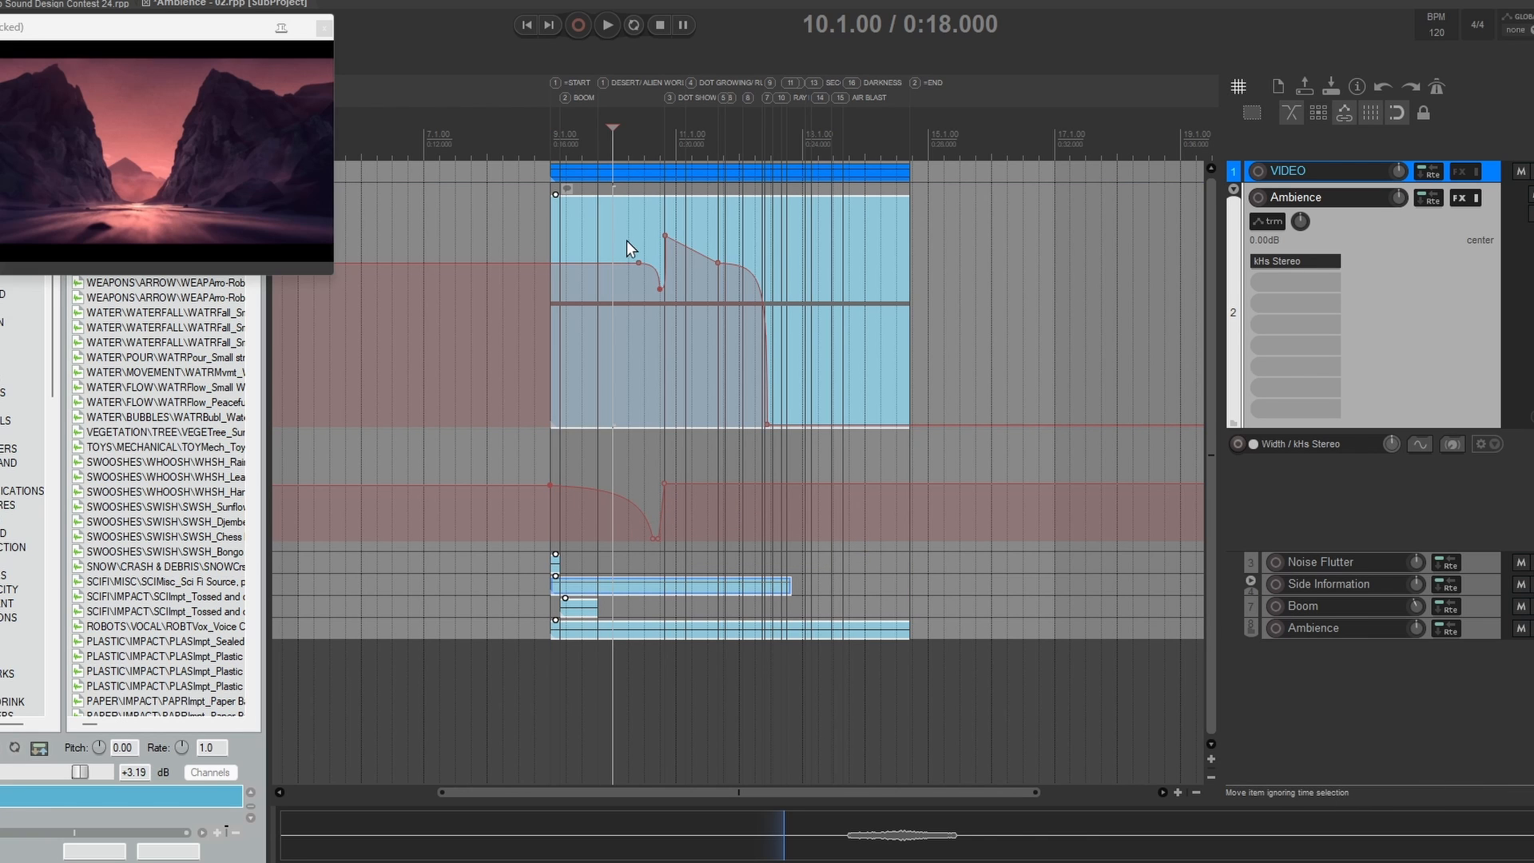
pyautogui.click(628, 239)
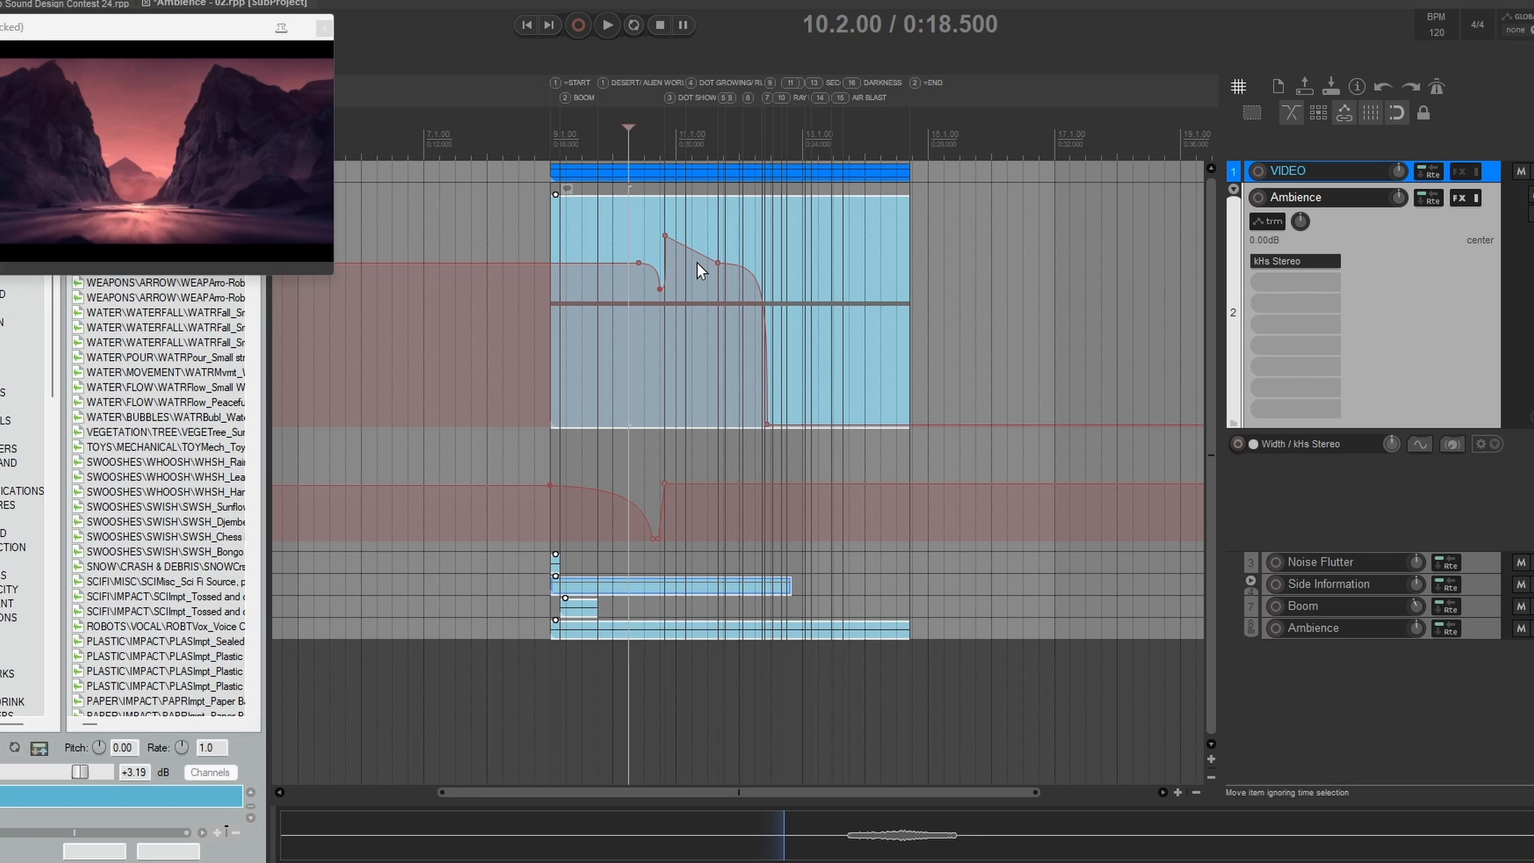
pyautogui.click(645, 237)
pyautogui.click(657, 240)
pyautogui.click(641, 237)
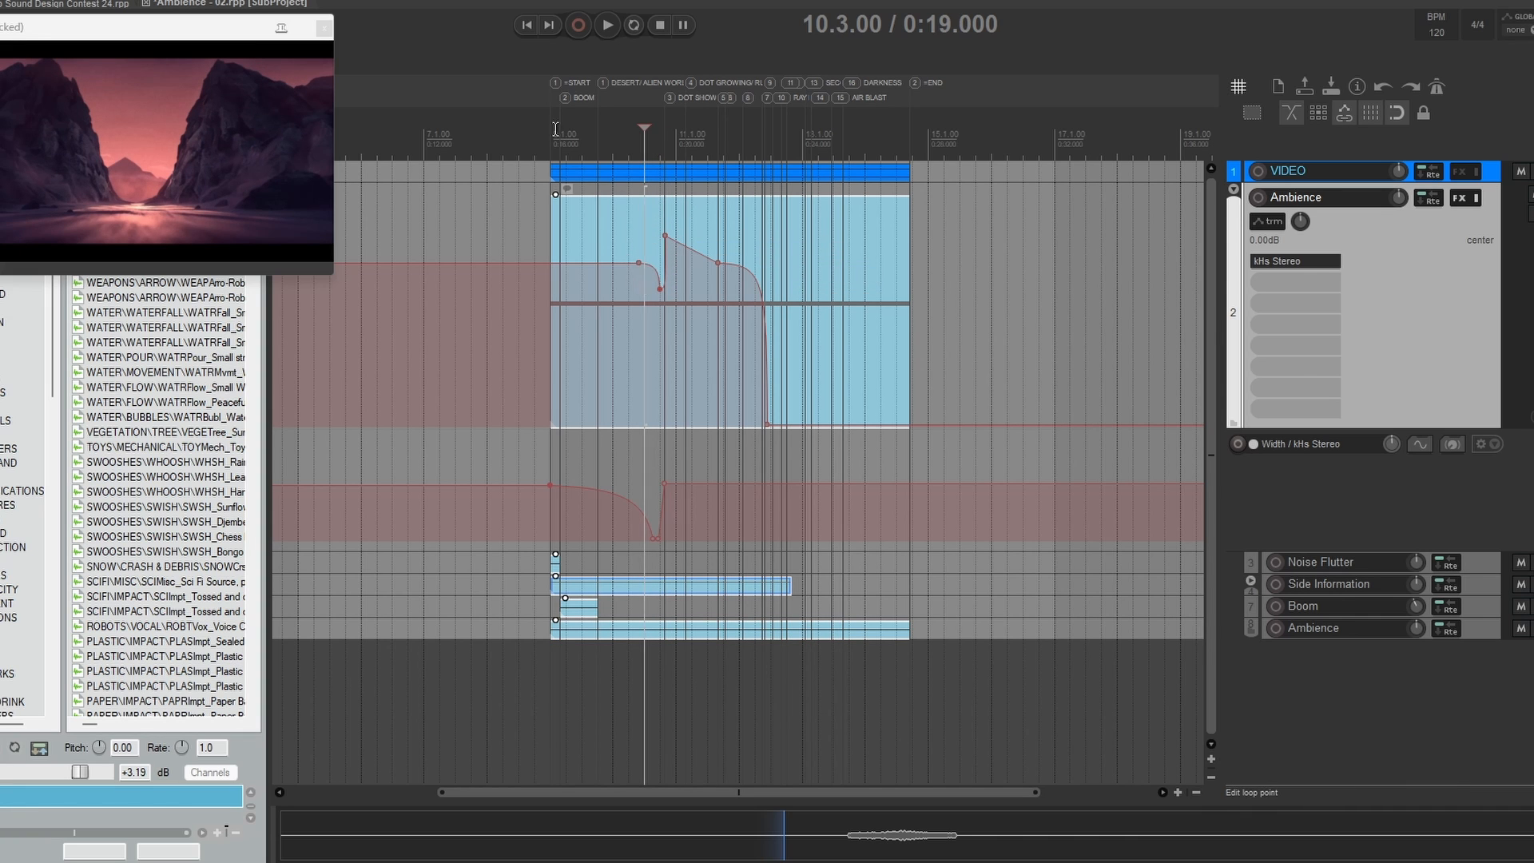
# Step: Open kHs Stereo on the Ambience folder and scrub to 10.3.76 to examine the Width automation
pyautogui.click(562, 225)
pyautogui.moveTo(562, 130); pyautogui.dragTo(613, 130)
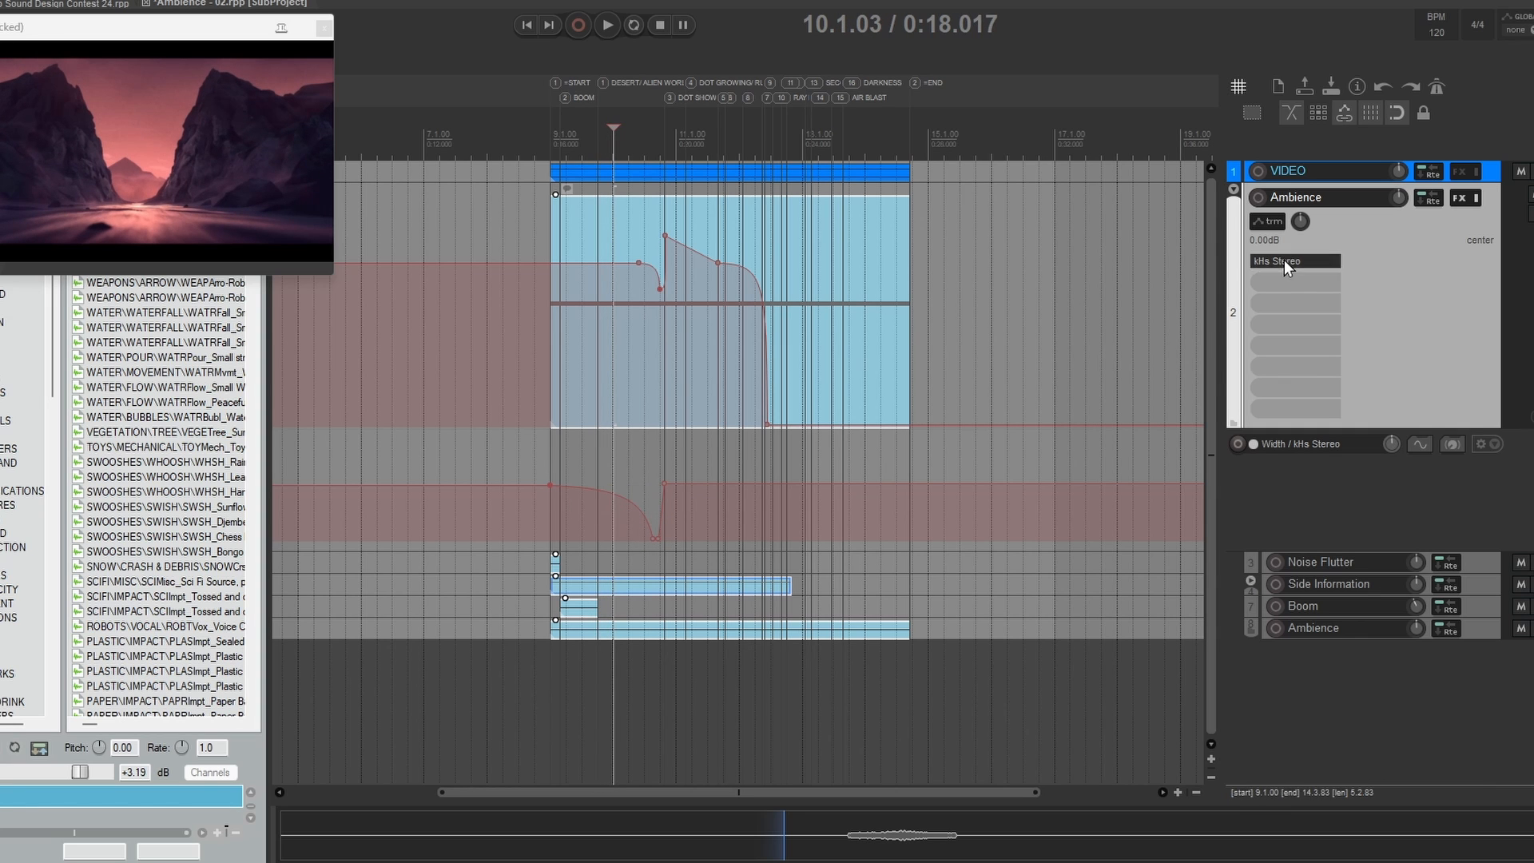
pyautogui.moveTo(73, 11); pyautogui.dragTo(1046, 268)
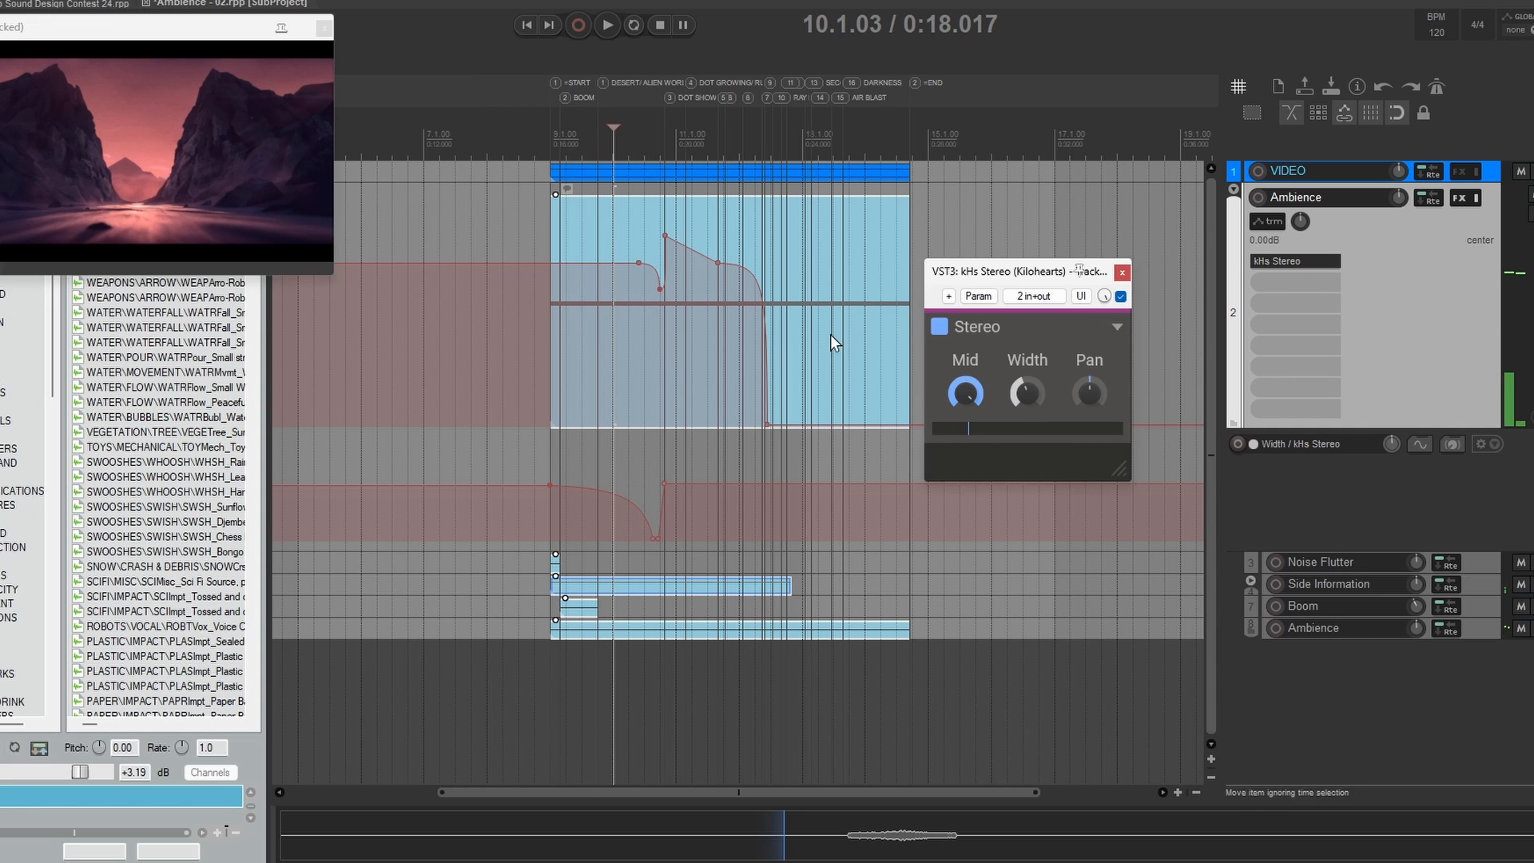
pyautogui.click(646, 218)
pyautogui.moveTo(645, 129); pyautogui.dragTo(656, 129)
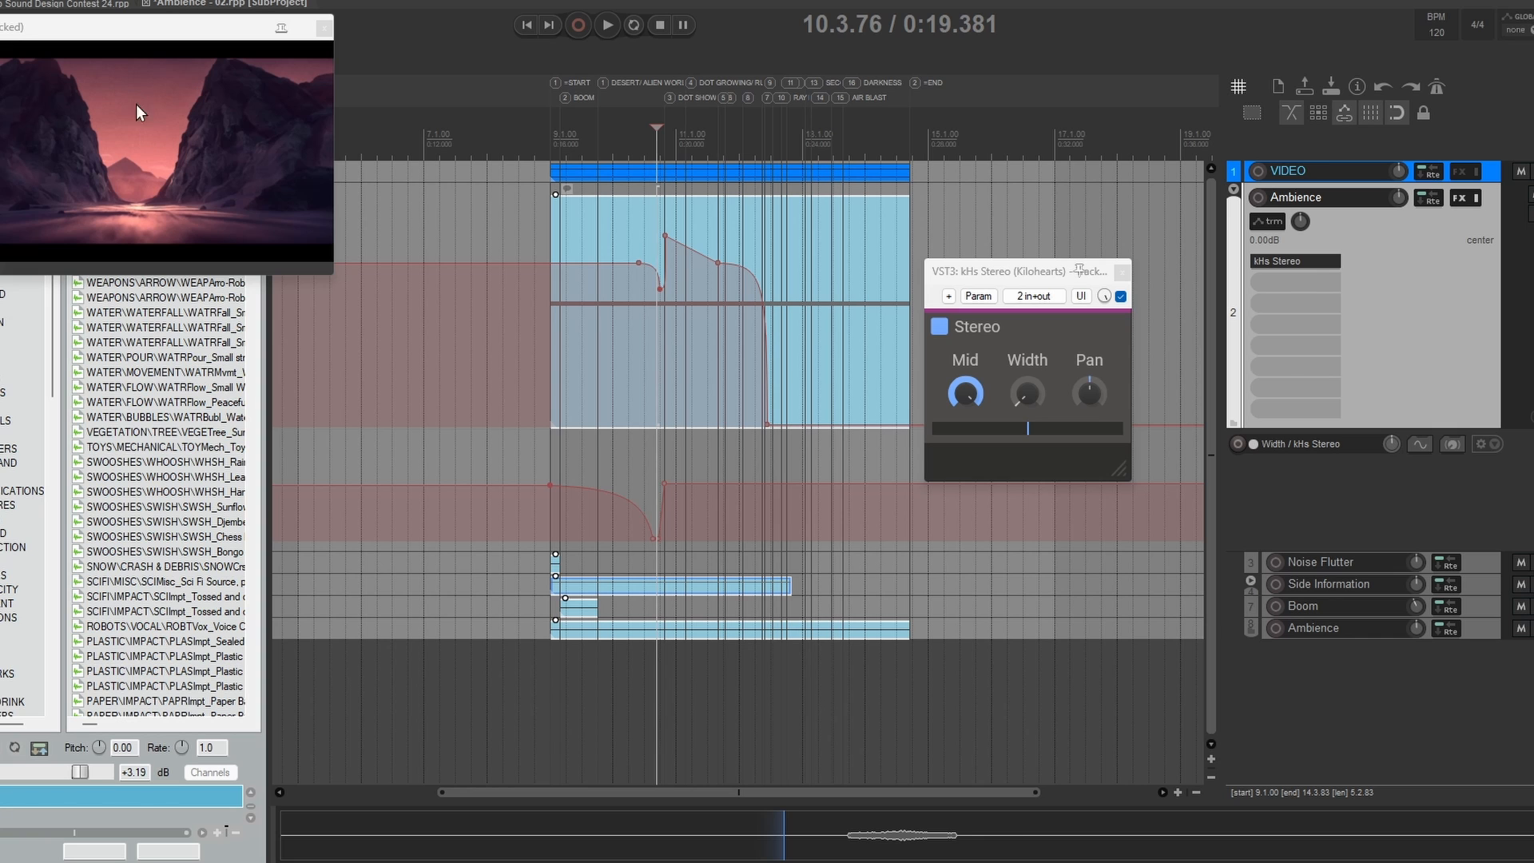
# Step: Play the full Ambience mix from the BOOM marker and scrub around 12.2.64 to check the volume drop-off against the video
pyautogui.press('[')
pyautogui.press('space')
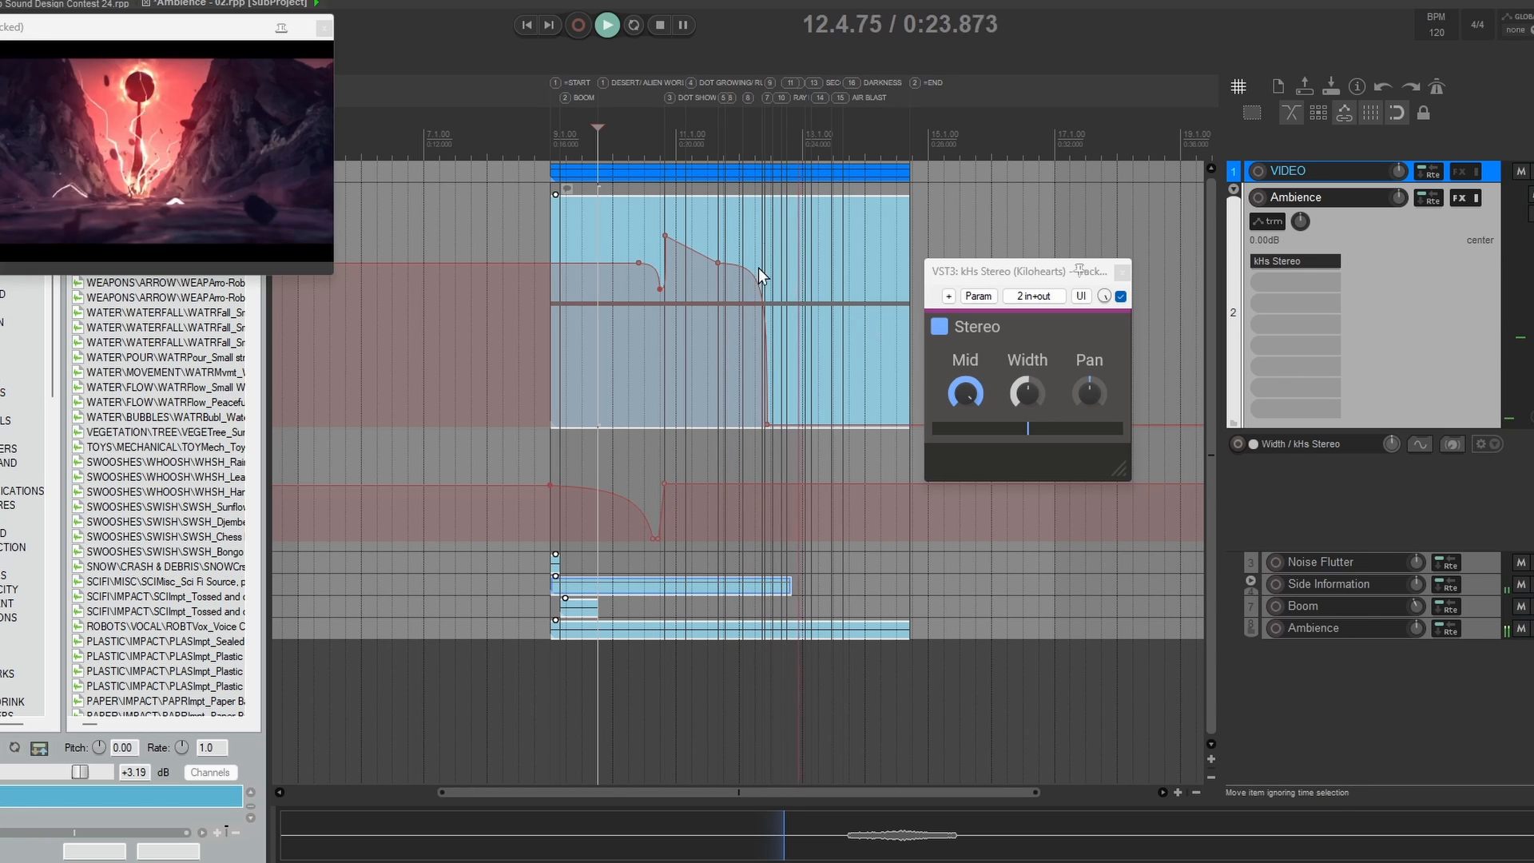
pyautogui.press('space')
pyautogui.click(764, 144)
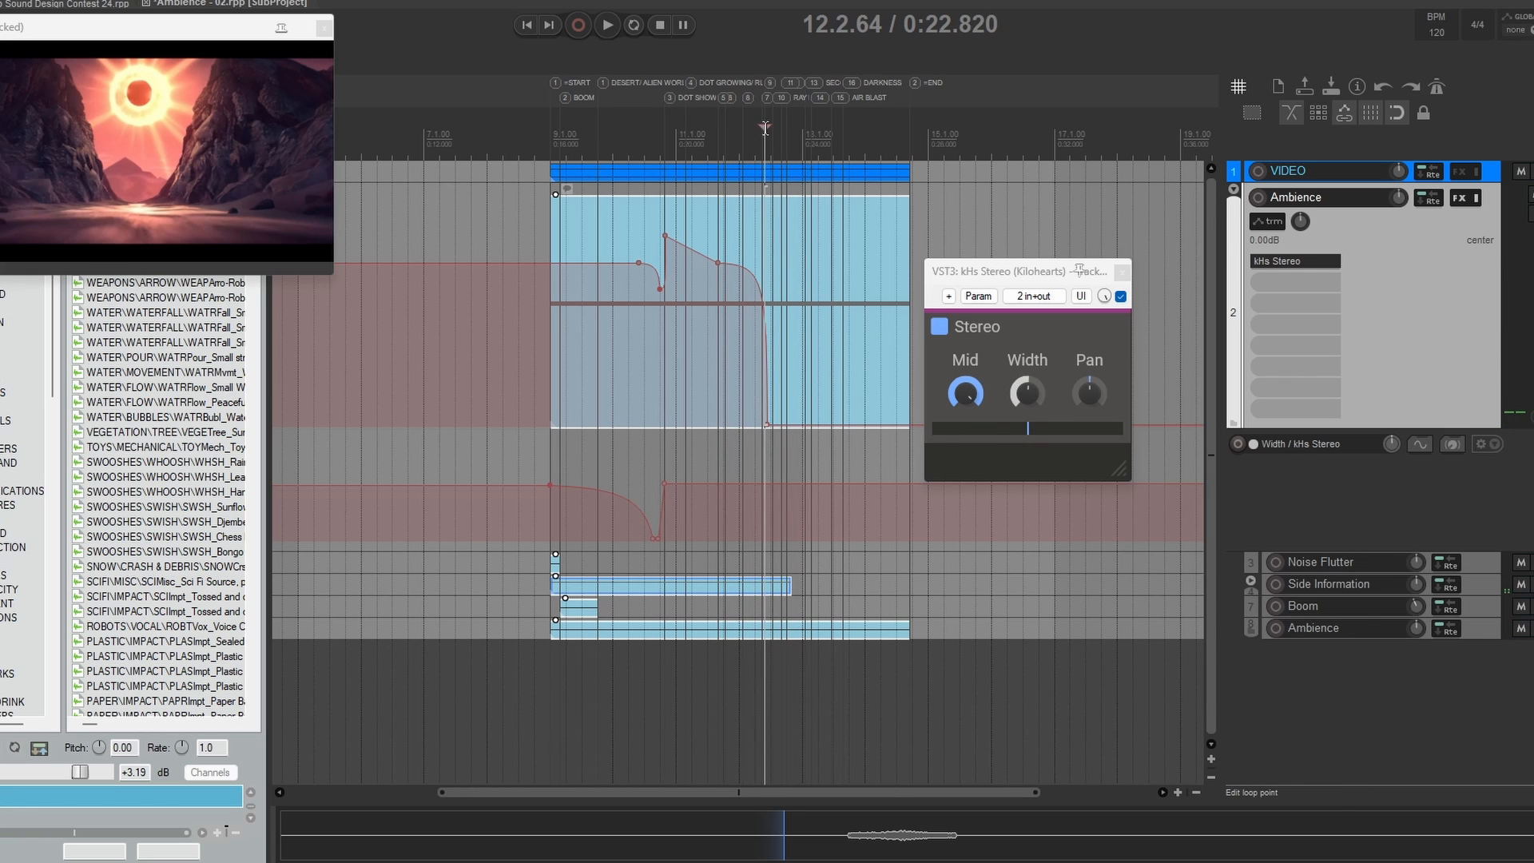
pyautogui.moveTo(762, 144); pyautogui.dragTo(798, 132)
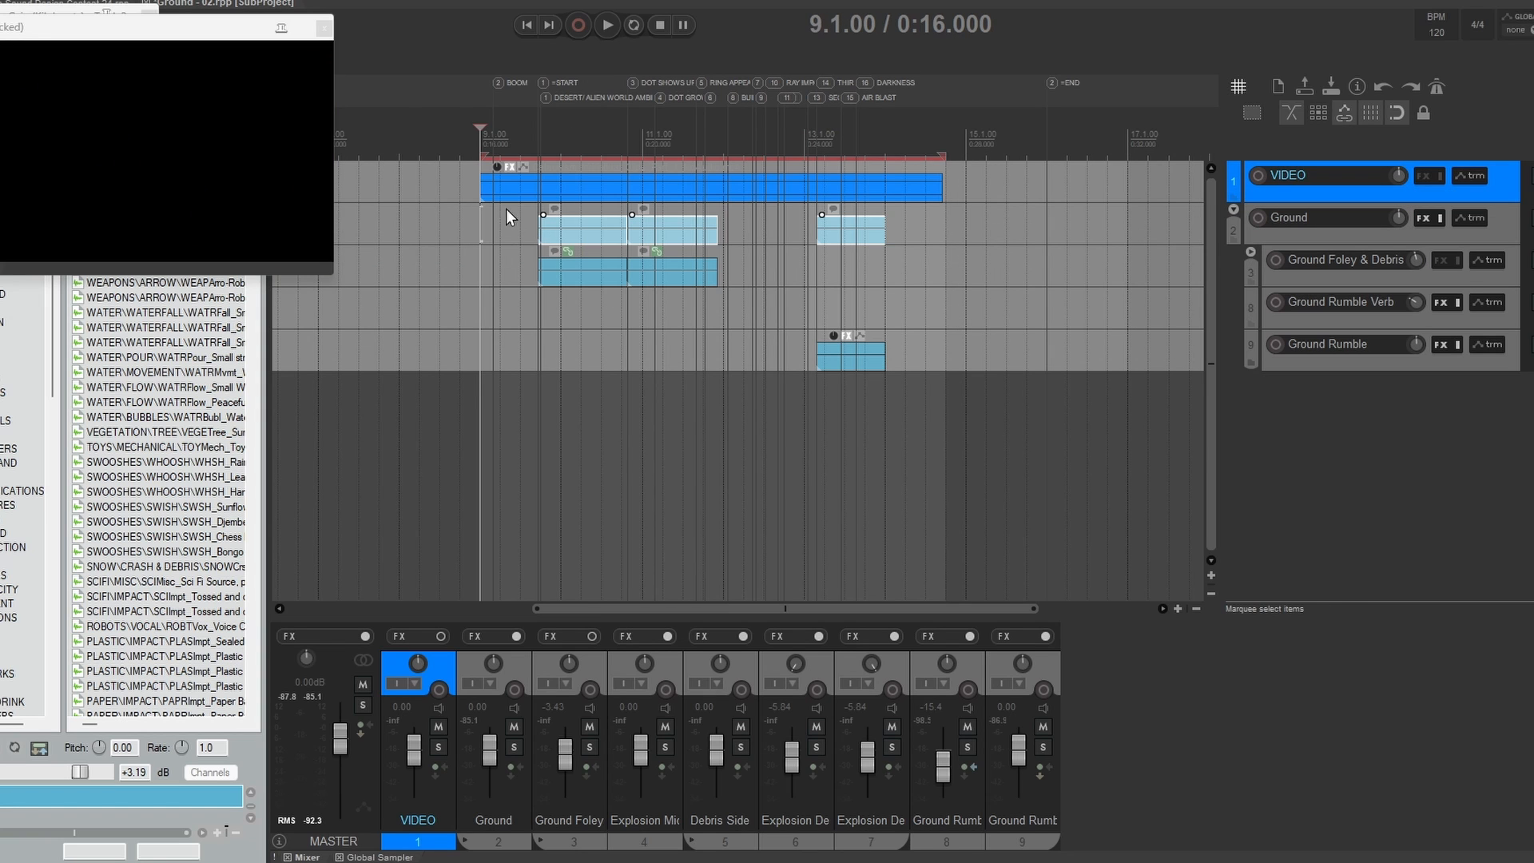
# Step: Switch to the Ground subproject and scrub the opening of the video up to 10.2.00
pyautogui.click(502, 132)
pyautogui.click(525, 130)
pyautogui.click(538, 130)
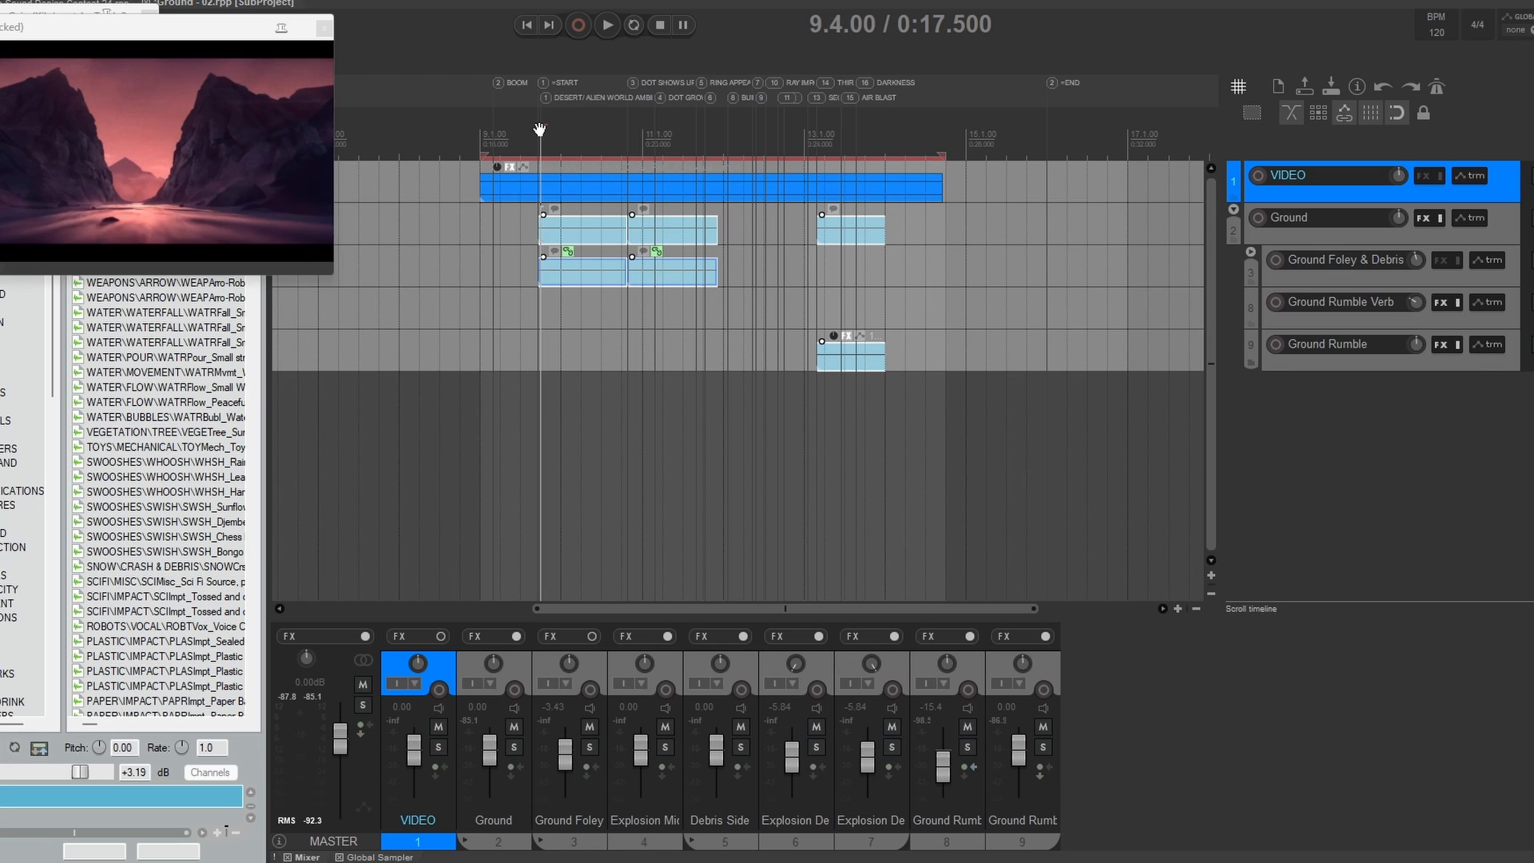
pyautogui.click(523, 135)
pyautogui.click(580, 142)
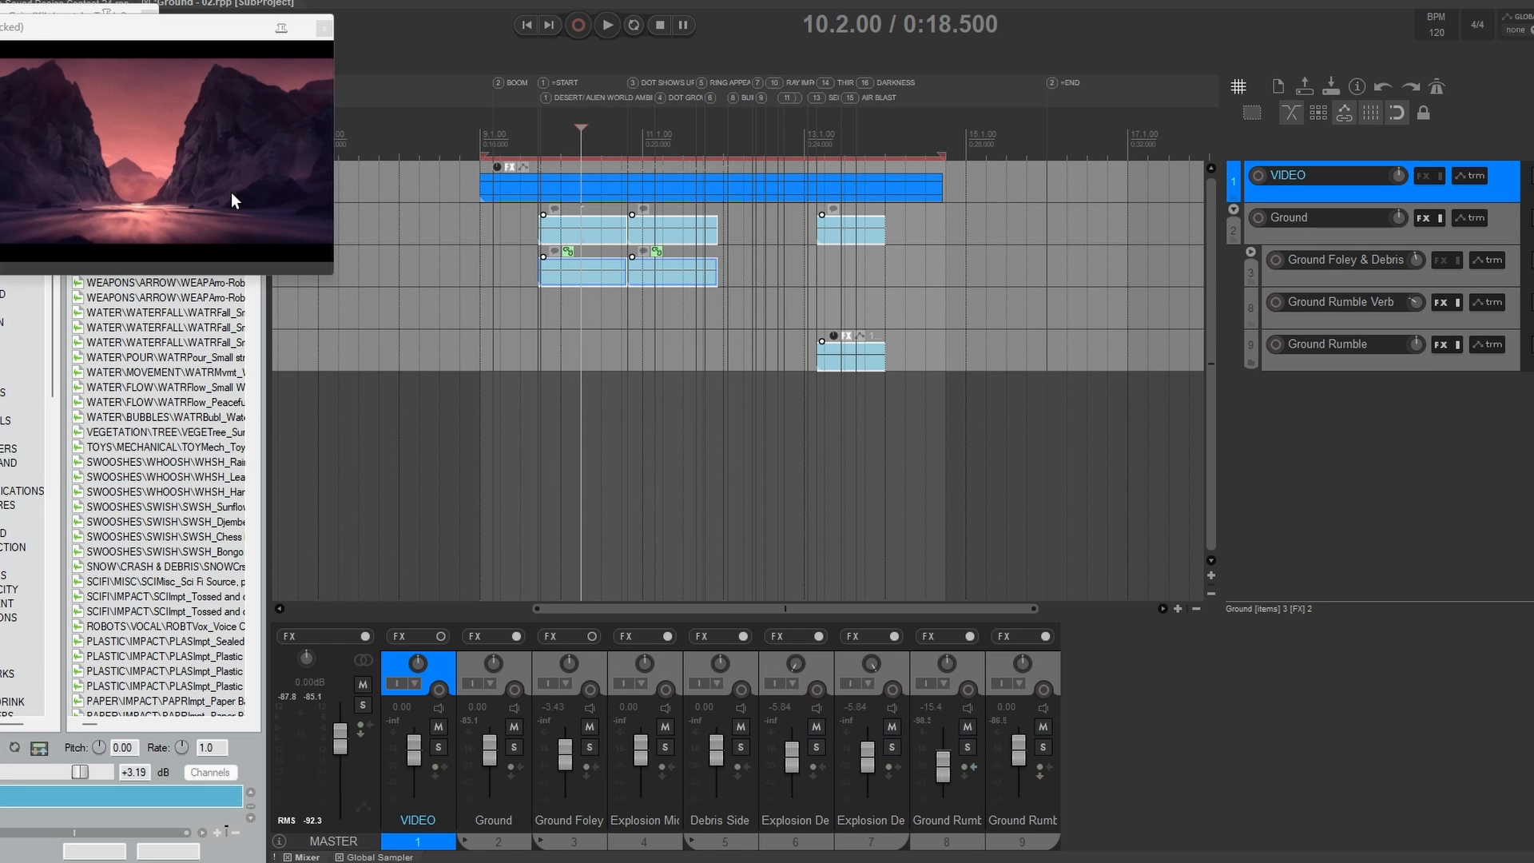
# Step: Expand the Ground Foley & Debris folder, enlarge the Explosion Mid track and select its item
pyautogui.doubleClick(1369, 279)
pyautogui.click(1335, 320)
pyautogui.moveTo(1312, 328); pyautogui.dragTo(1312, 447)
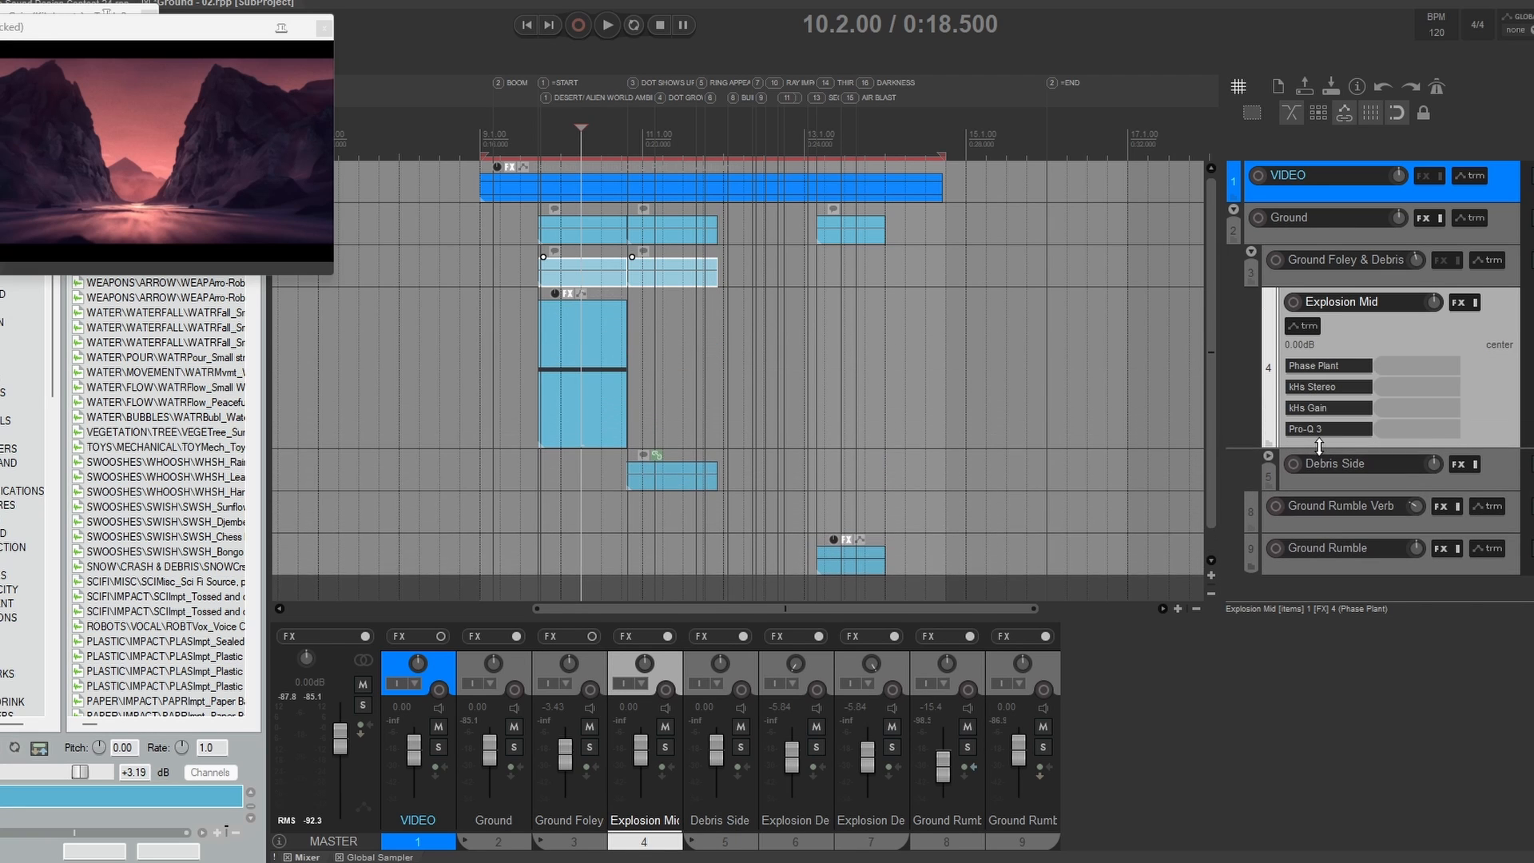
pyautogui.click(572, 343)
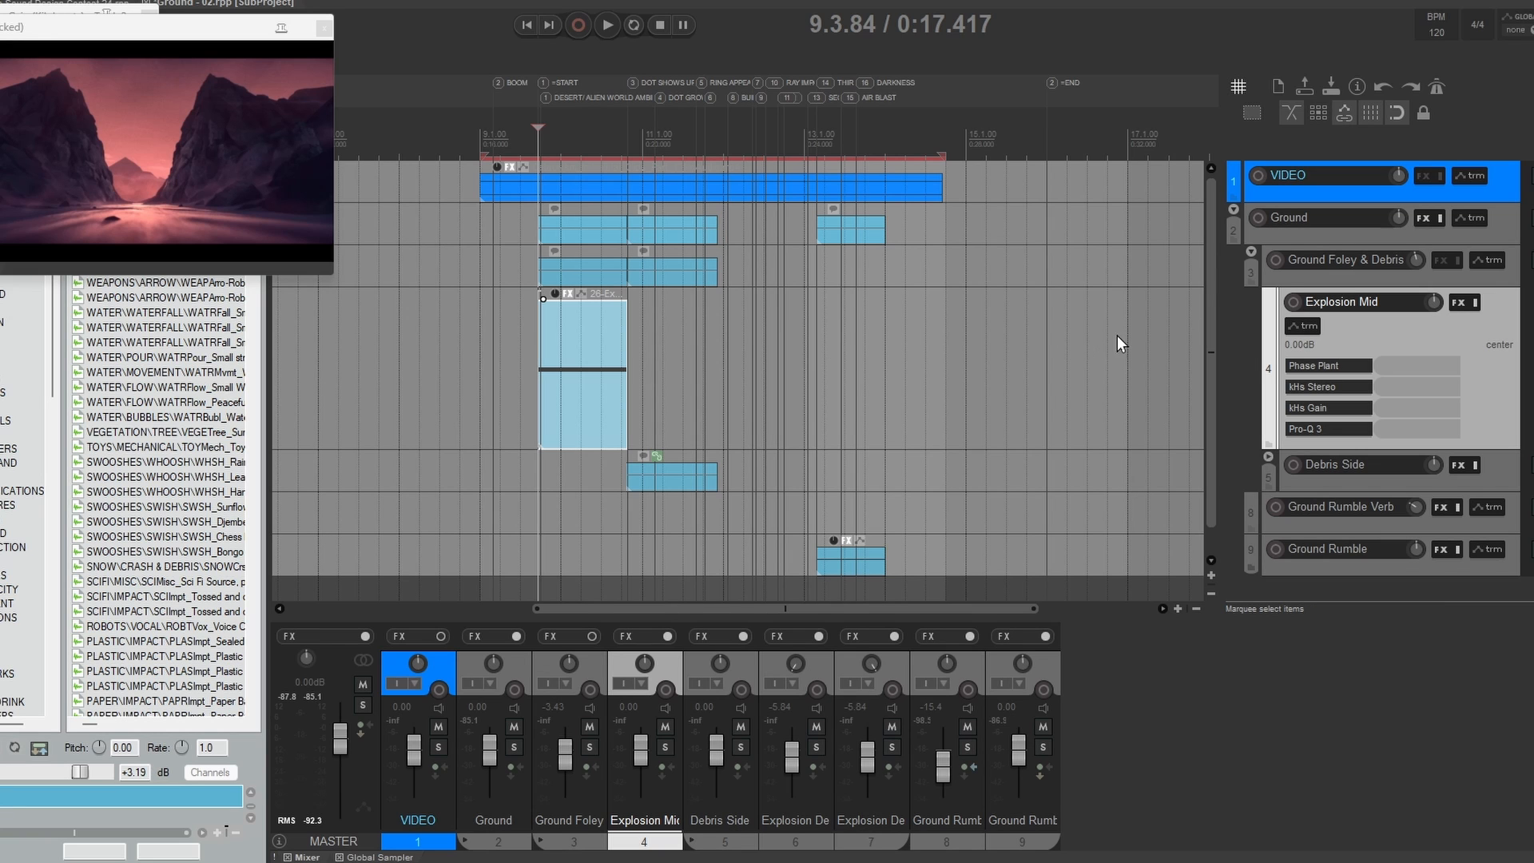
# Step: Inspect the Ground Warble patch in Phase Plant on Explosion Mid, including its analog oscillator, envelope and noise group
pyautogui.click(1318, 365)
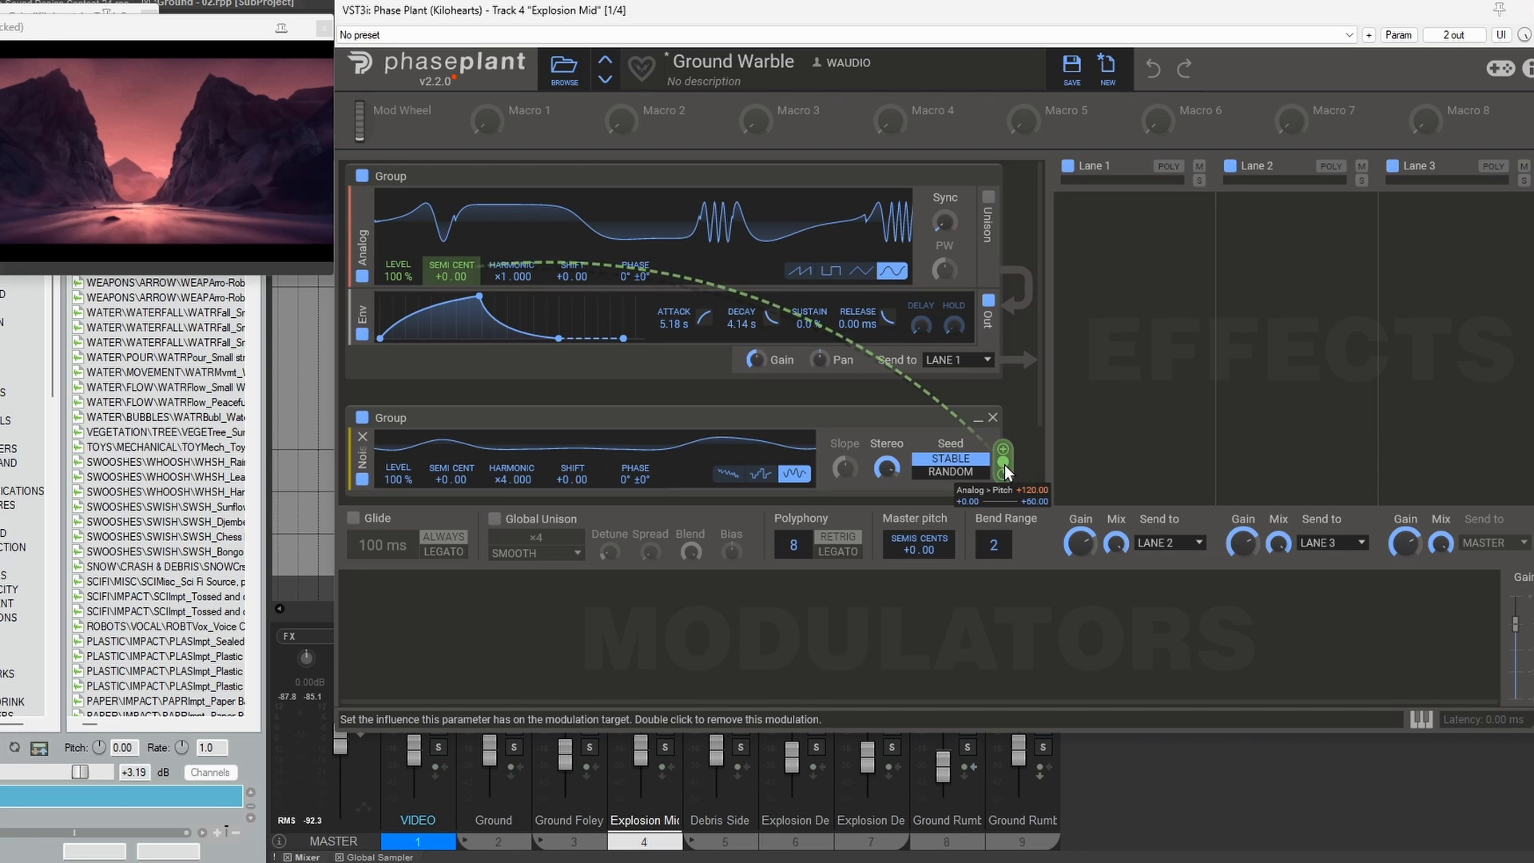
pyautogui.scroll(-1, 461, 368)
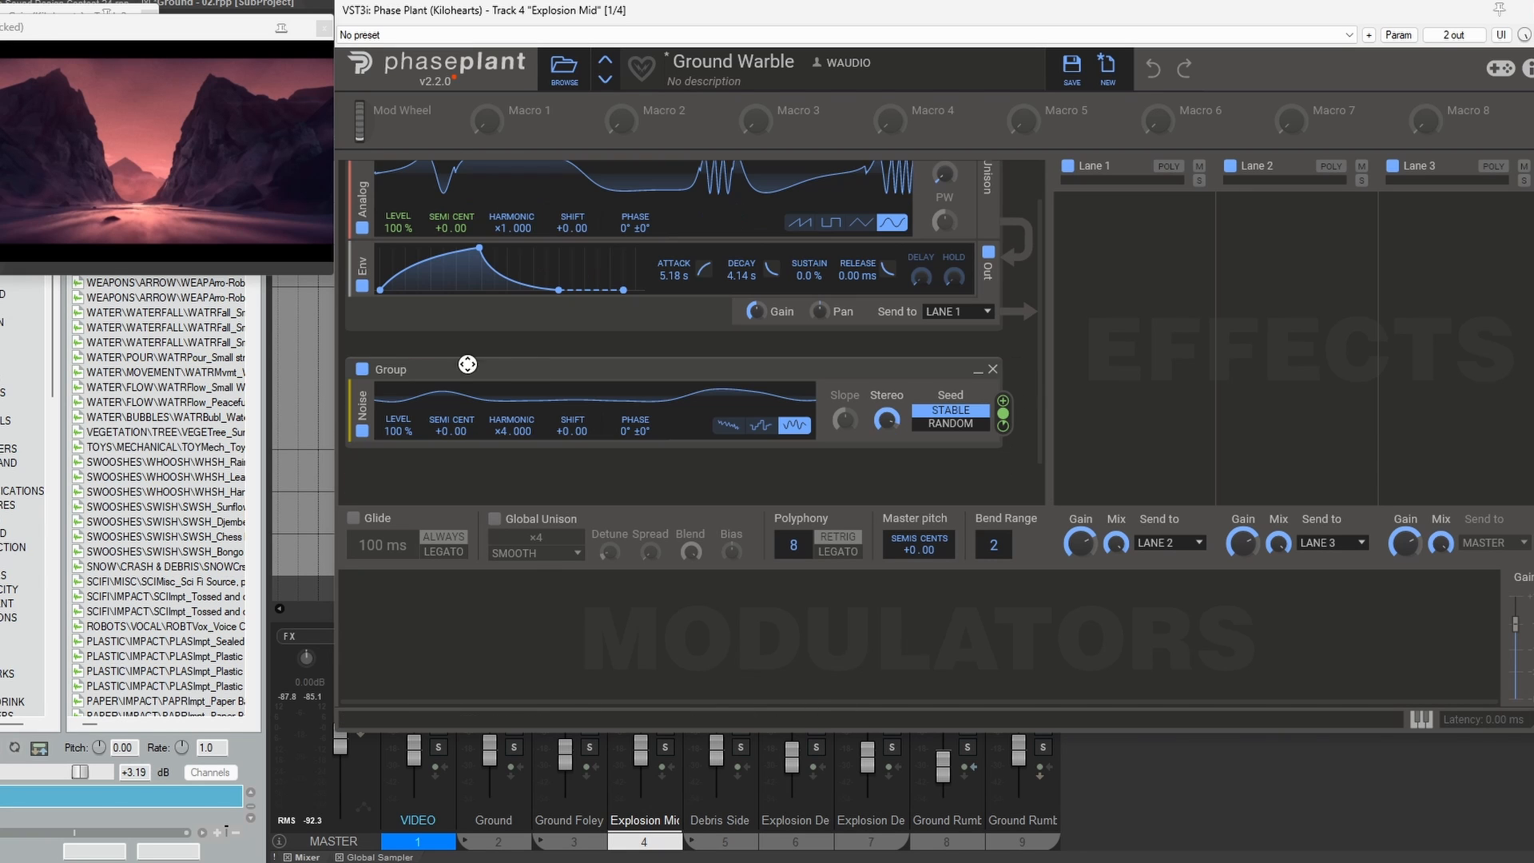
pyautogui.scroll(1, 827, 413)
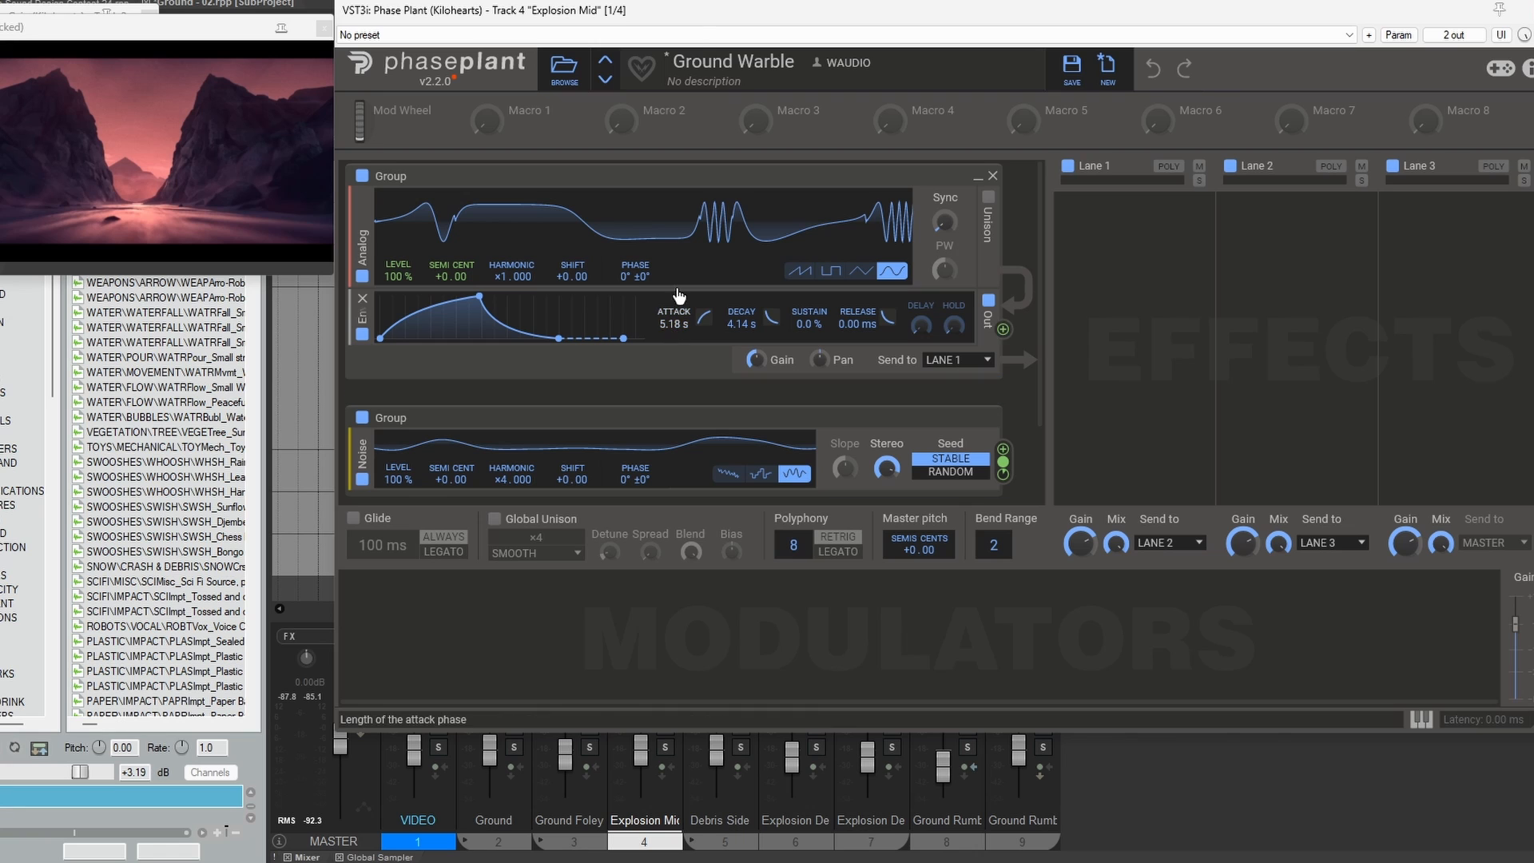
pyautogui.scroll(-1, 1028, 358)
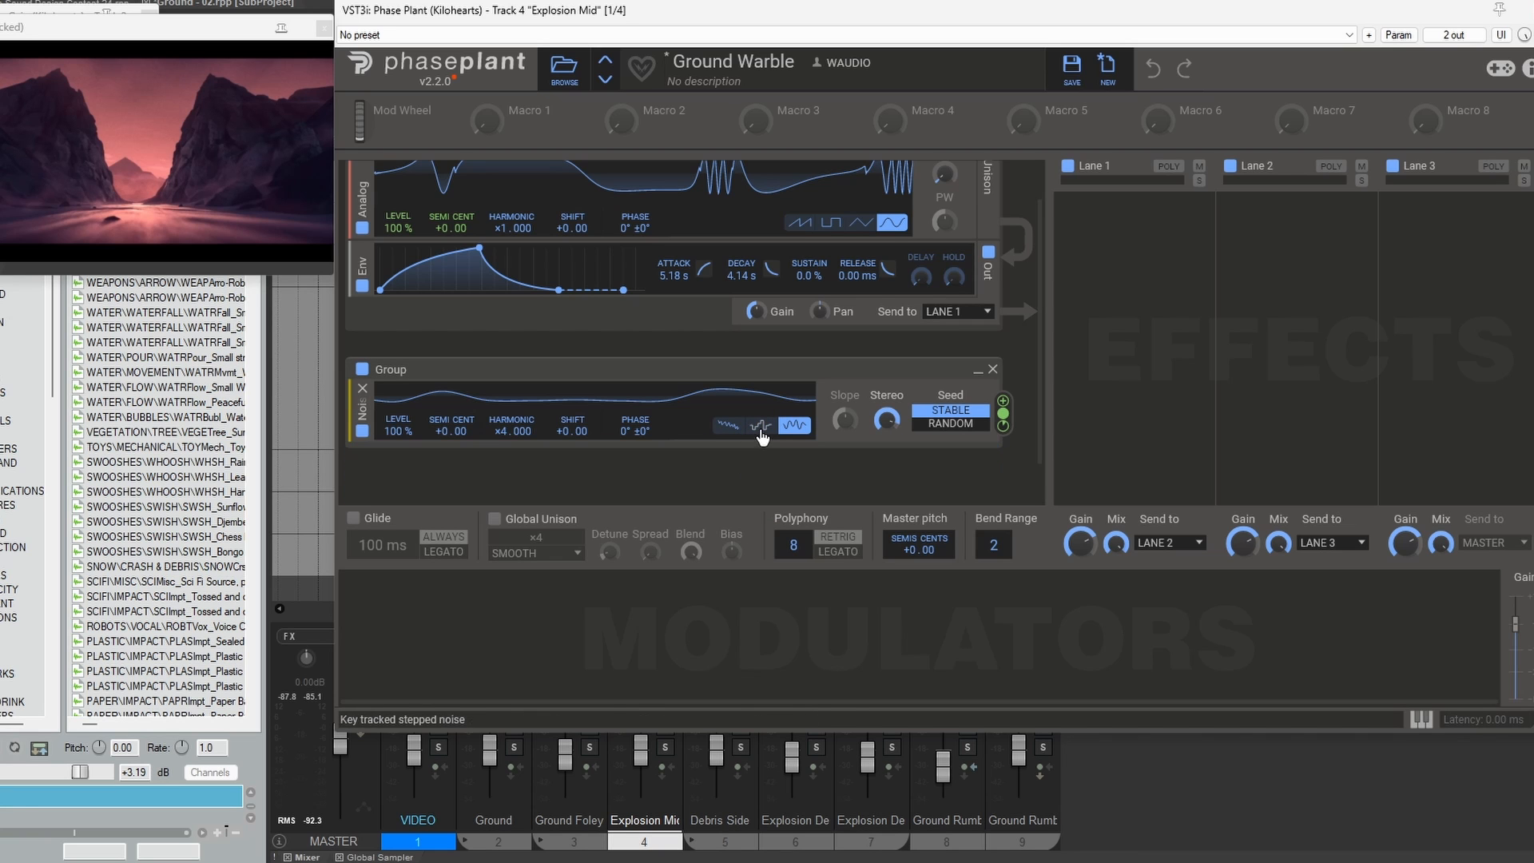
pyautogui.scroll(1, 1017, 388)
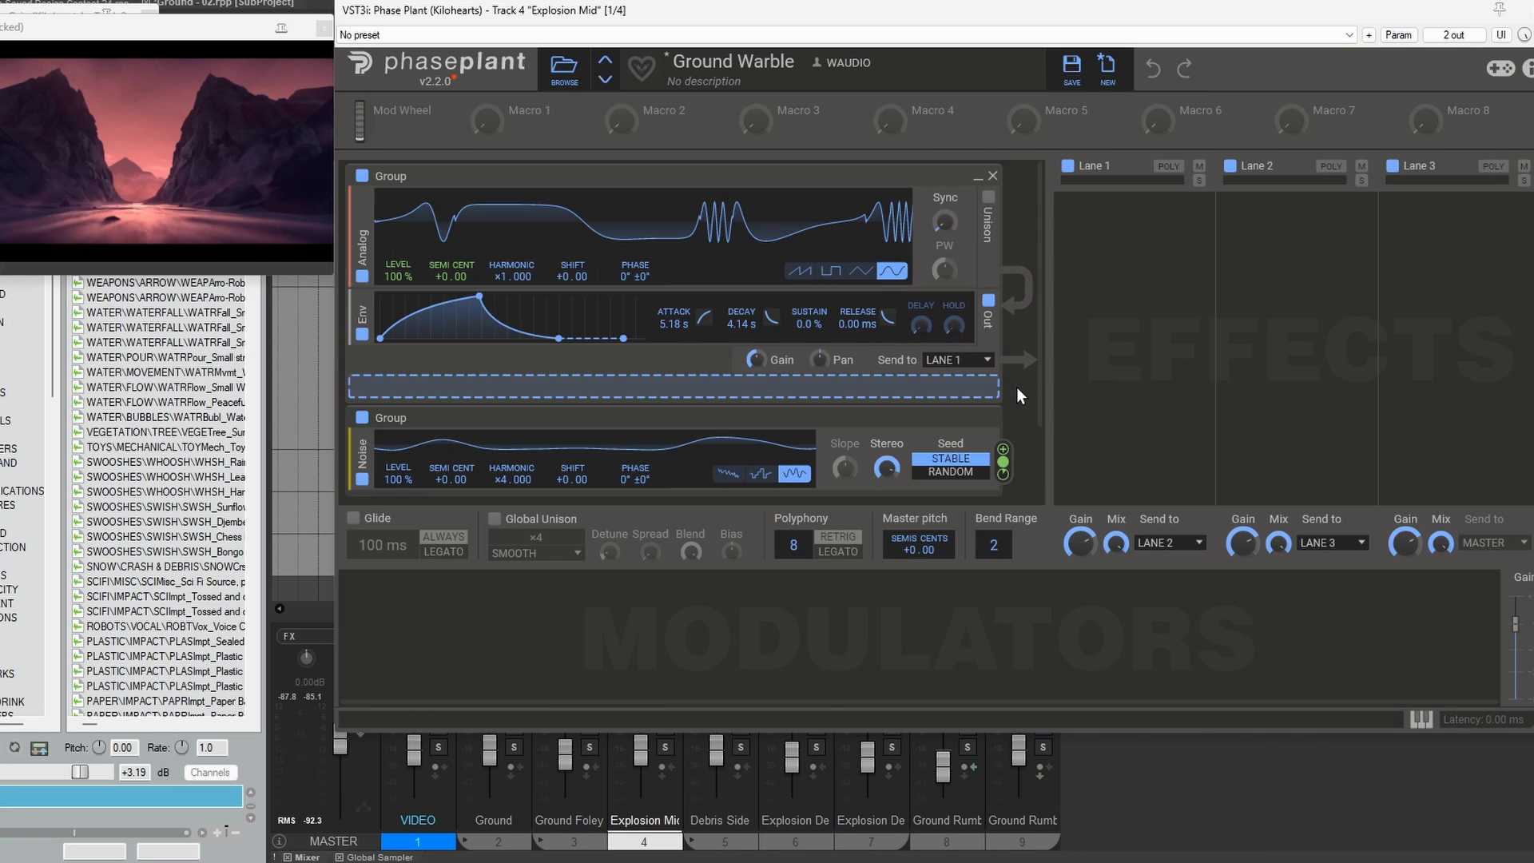
# Step: Play the ground sounds against the video from 9.3.84
pyautogui.press('space')
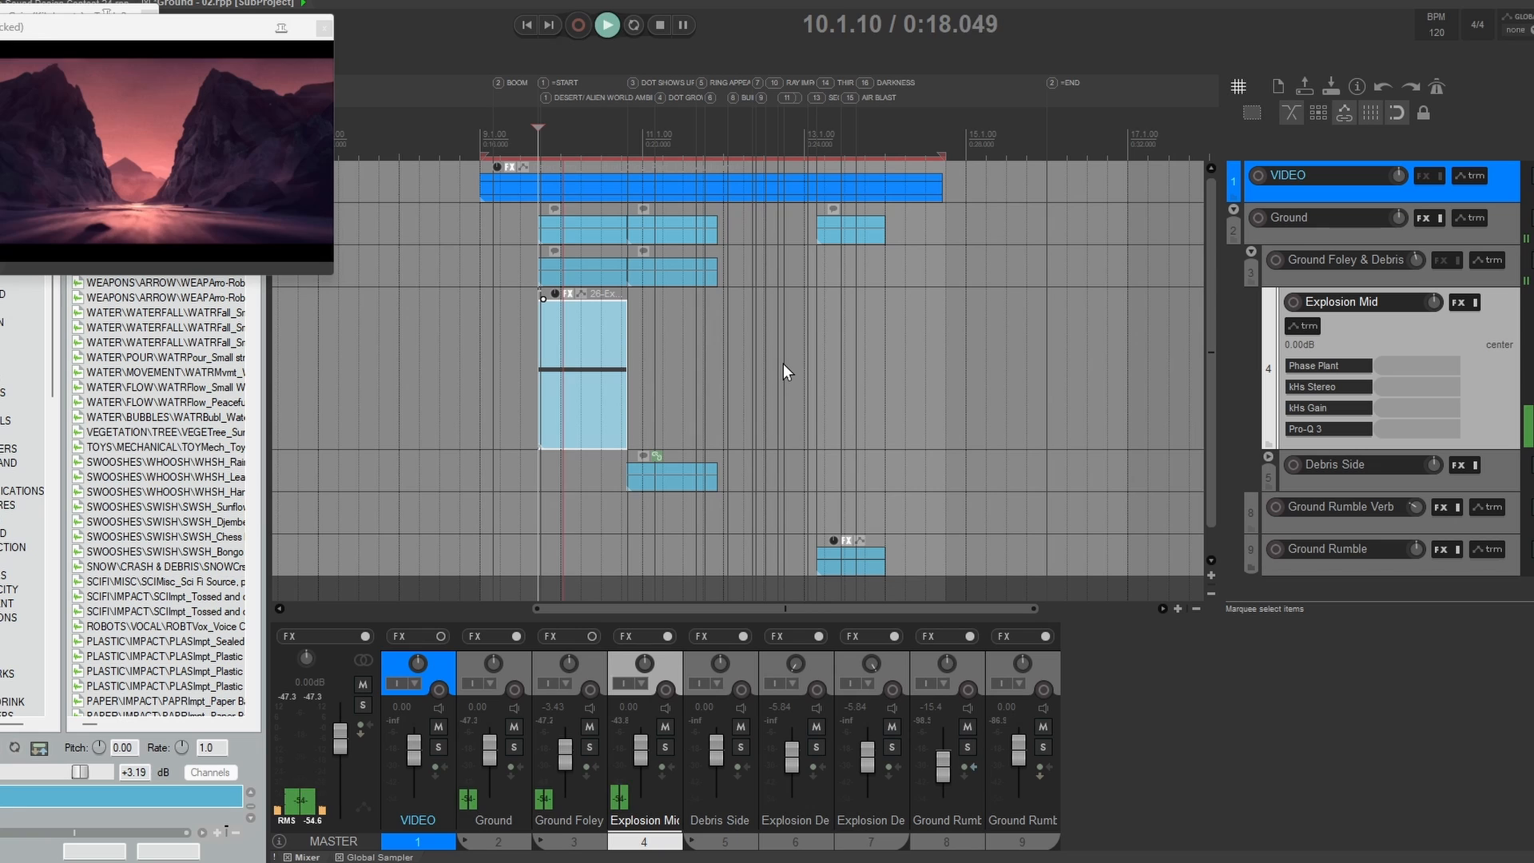
pyautogui.press('space')
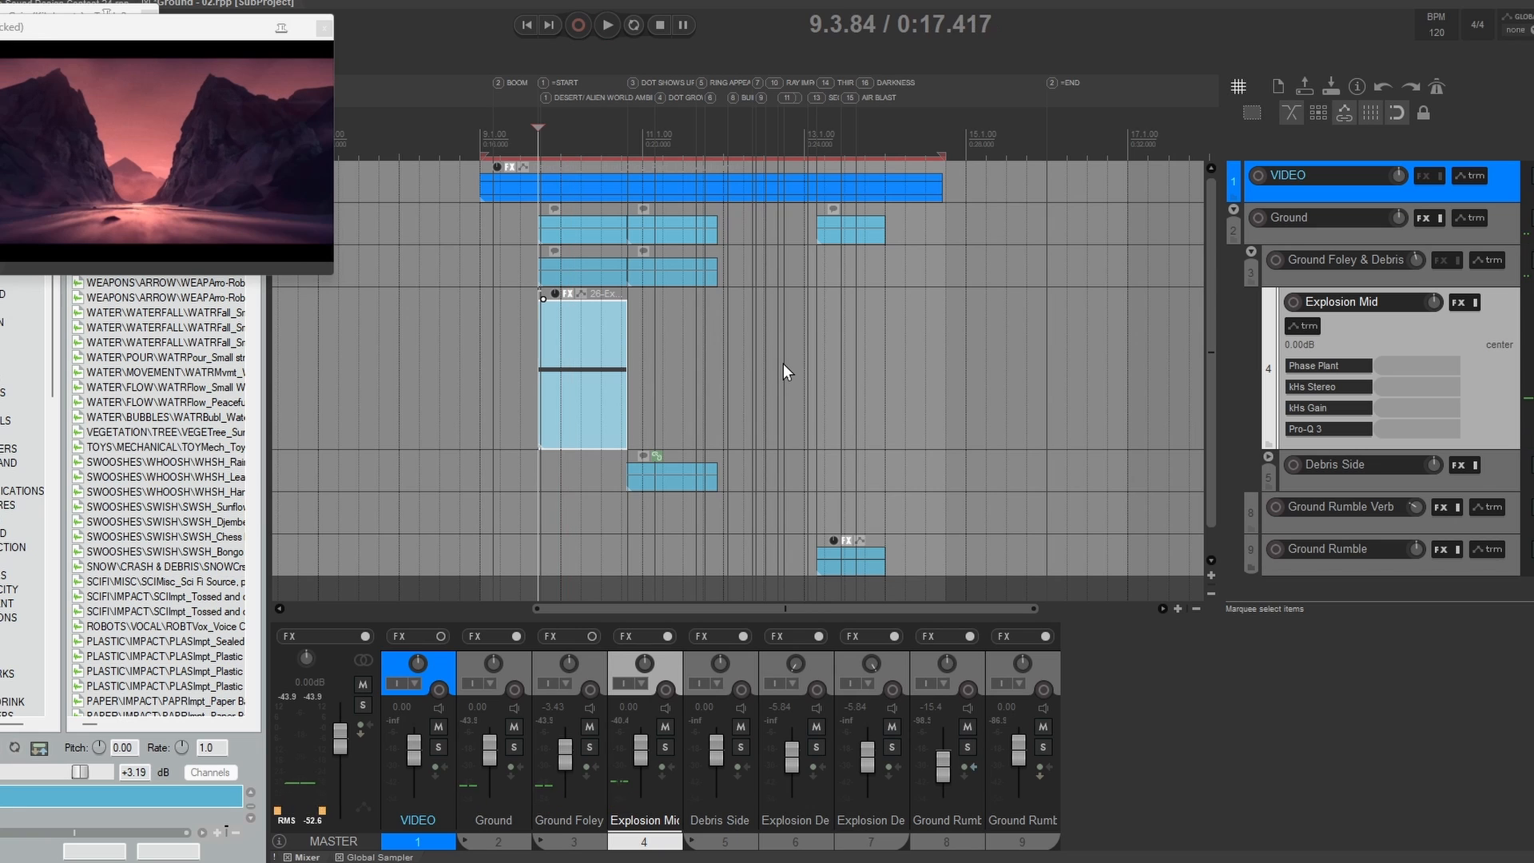
pyautogui.press('space')
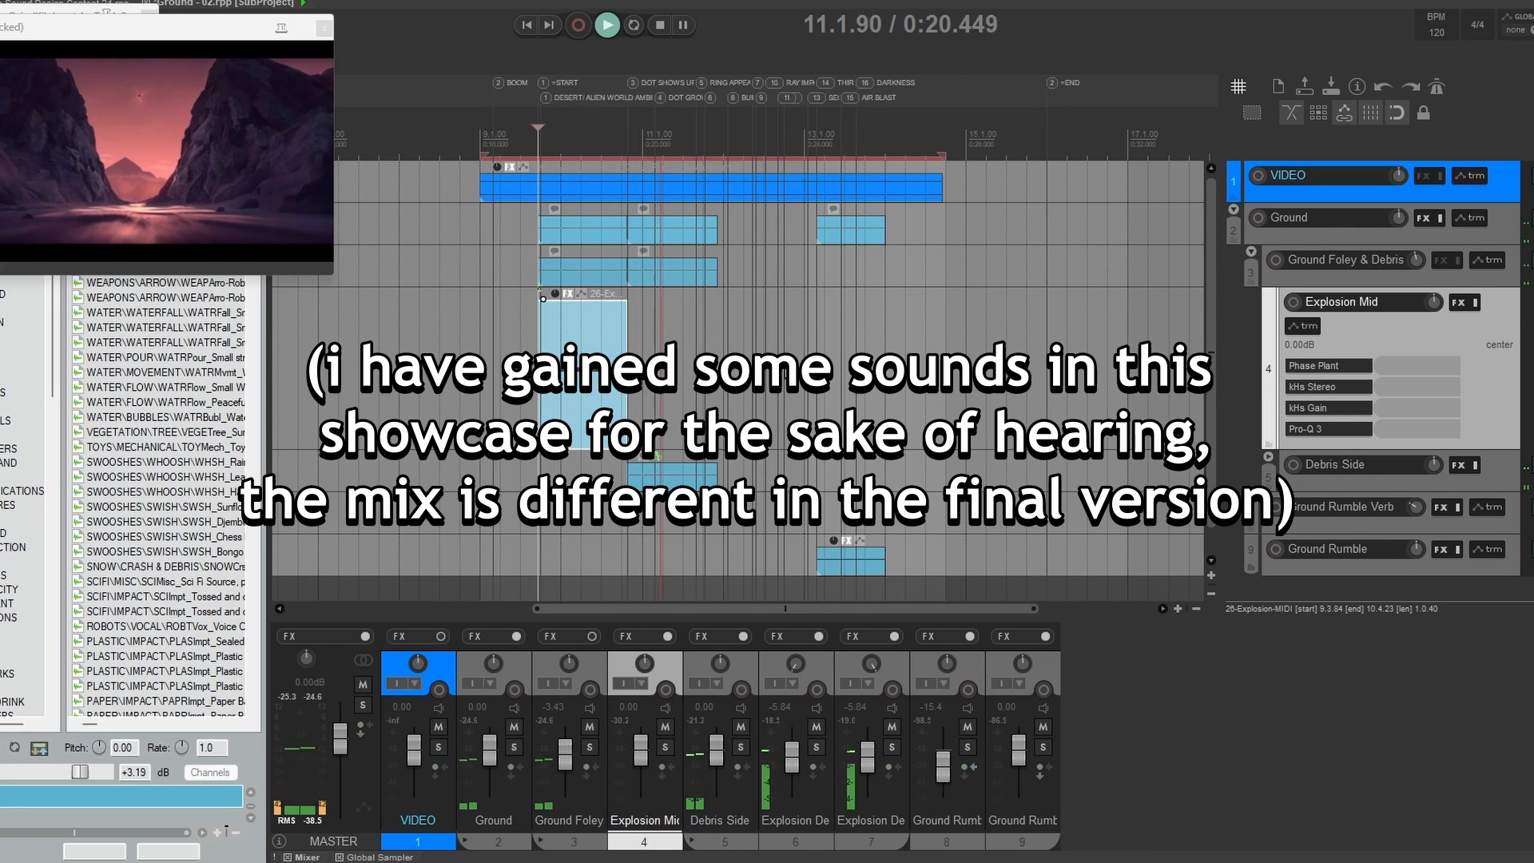
pyautogui.press('space')
# Step: Expand the Debris Side folder and enlarge the Explosion Debris L track to list its effects
pyautogui.click(1384, 479)
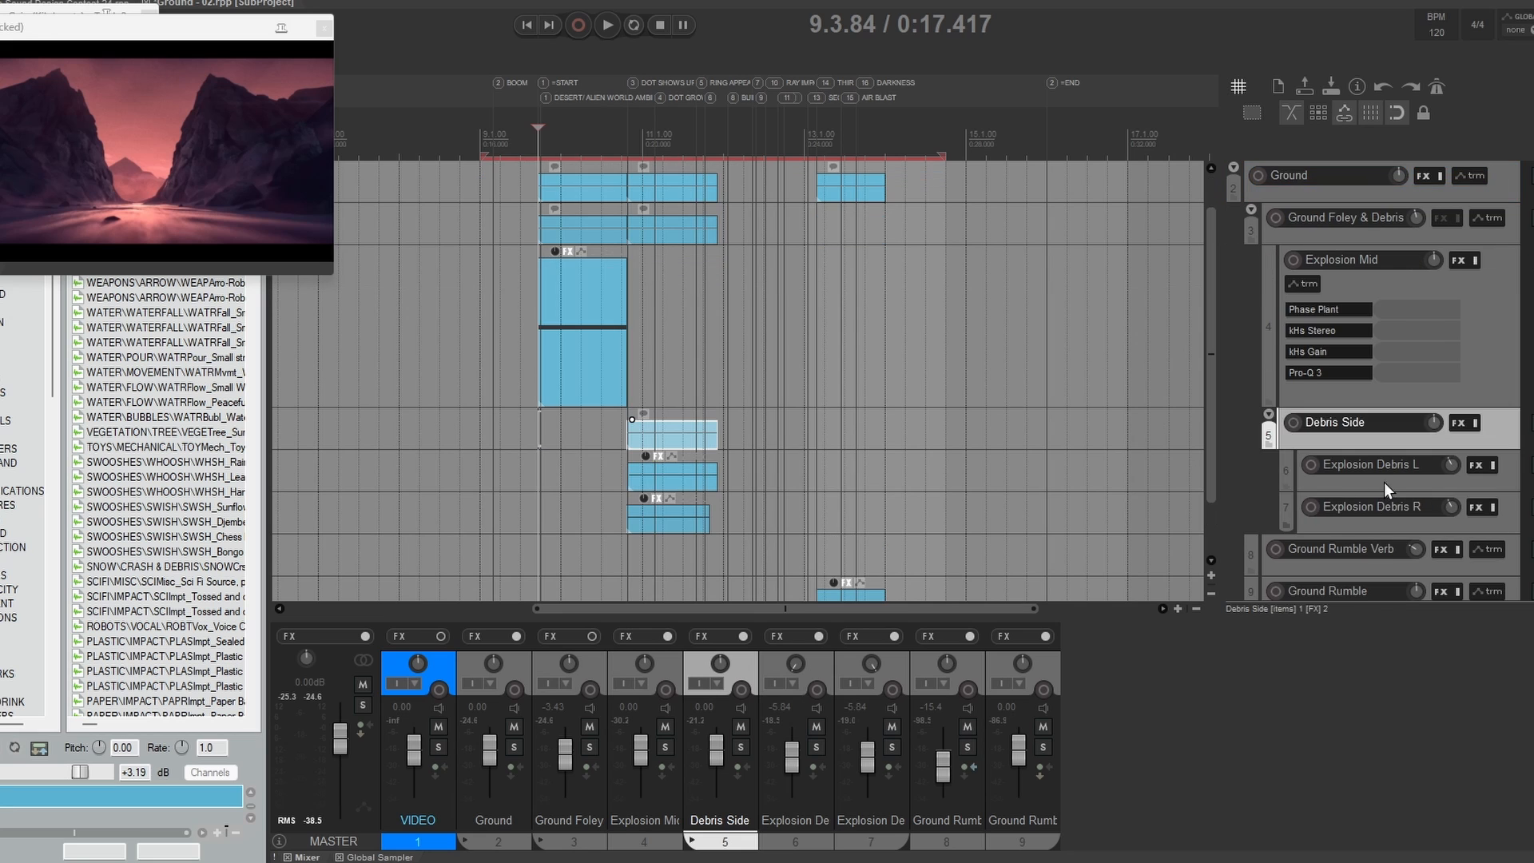
pyautogui.click(1384, 481)
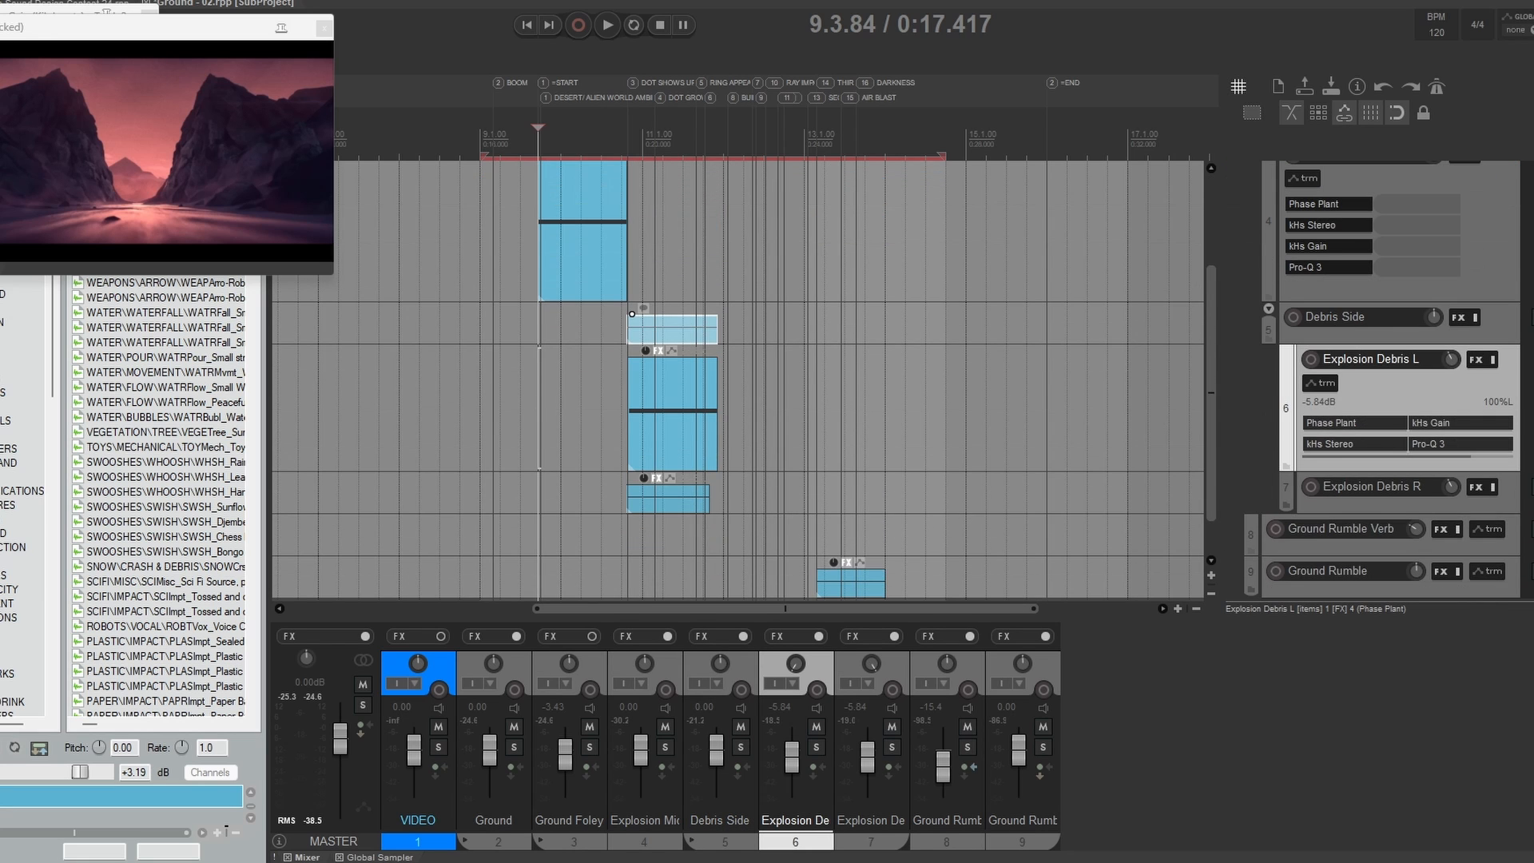
pyautogui.click(1314, 331)
pyautogui.click(1297, 475)
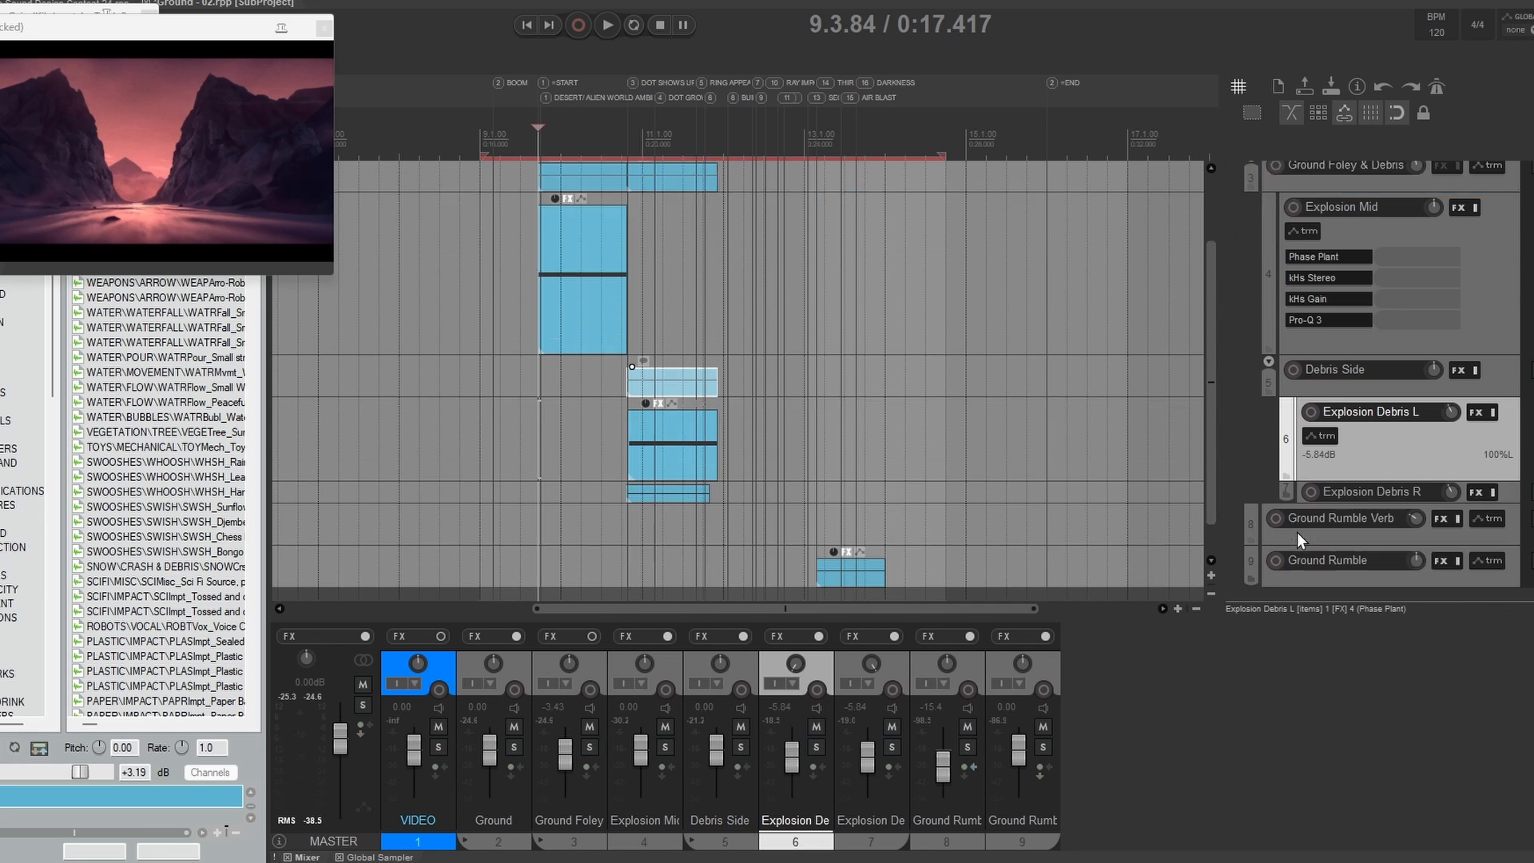
# Step: Inspect the envelope and noise seed of the Ground Warble patch on Explosion Debris L and close Phase Plant
pyautogui.click(1335, 439)
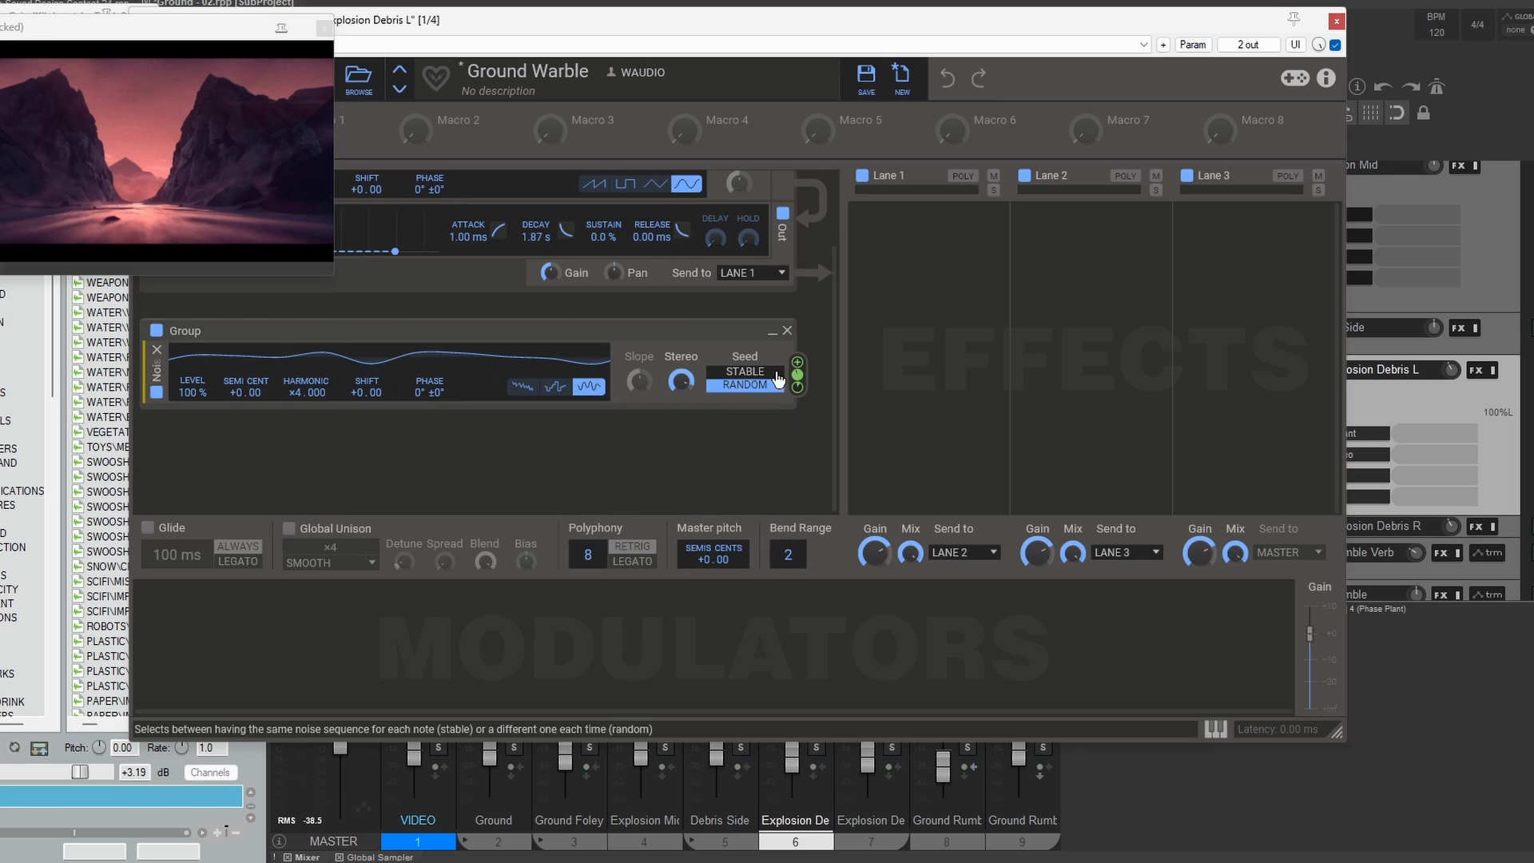
pyautogui.scroll(3, 779, 380)
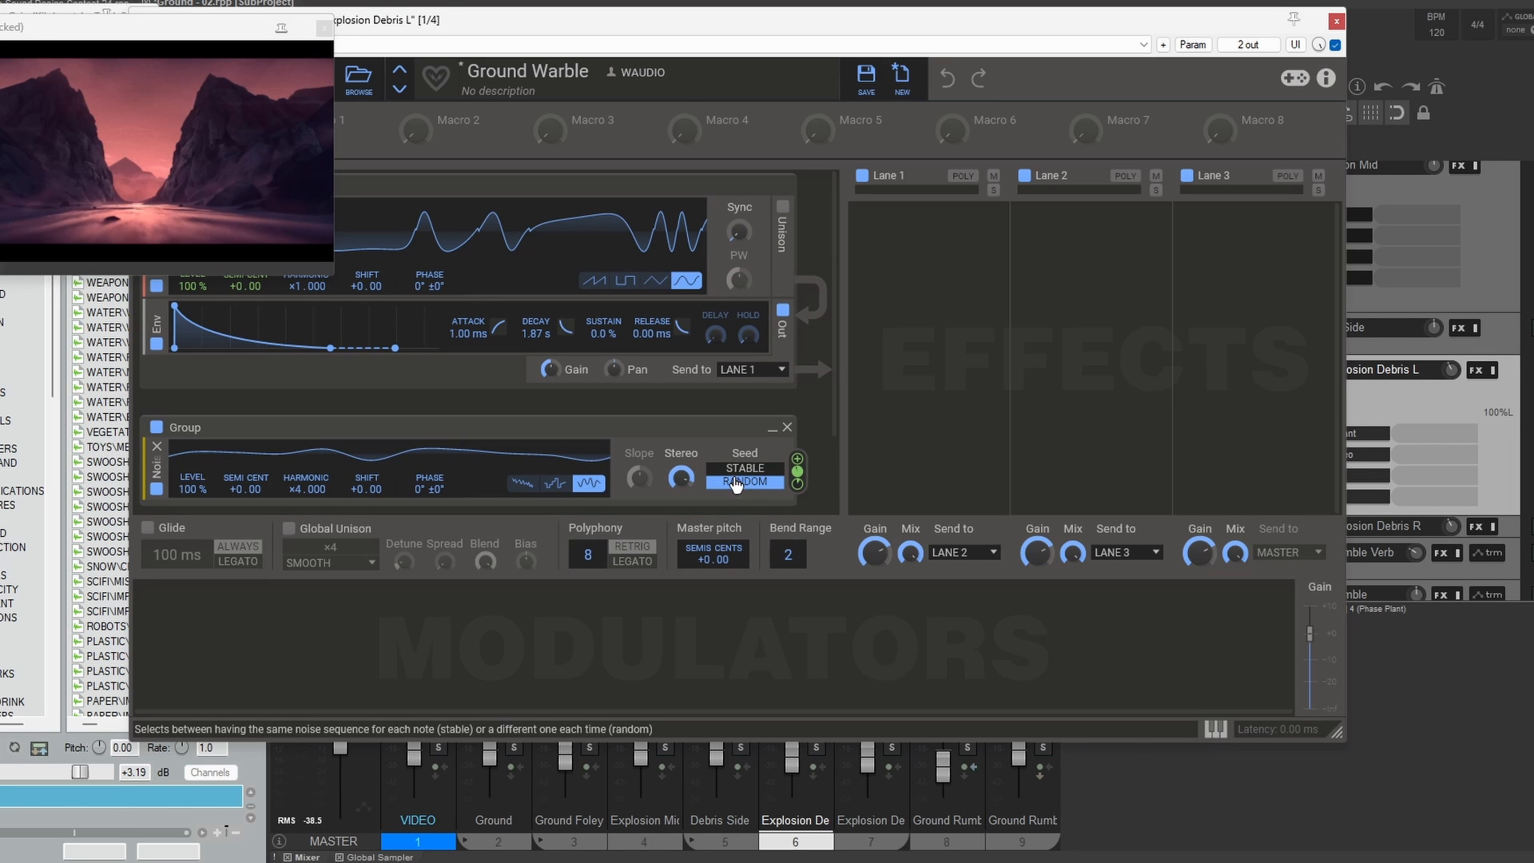
pyautogui.click(1336, 21)
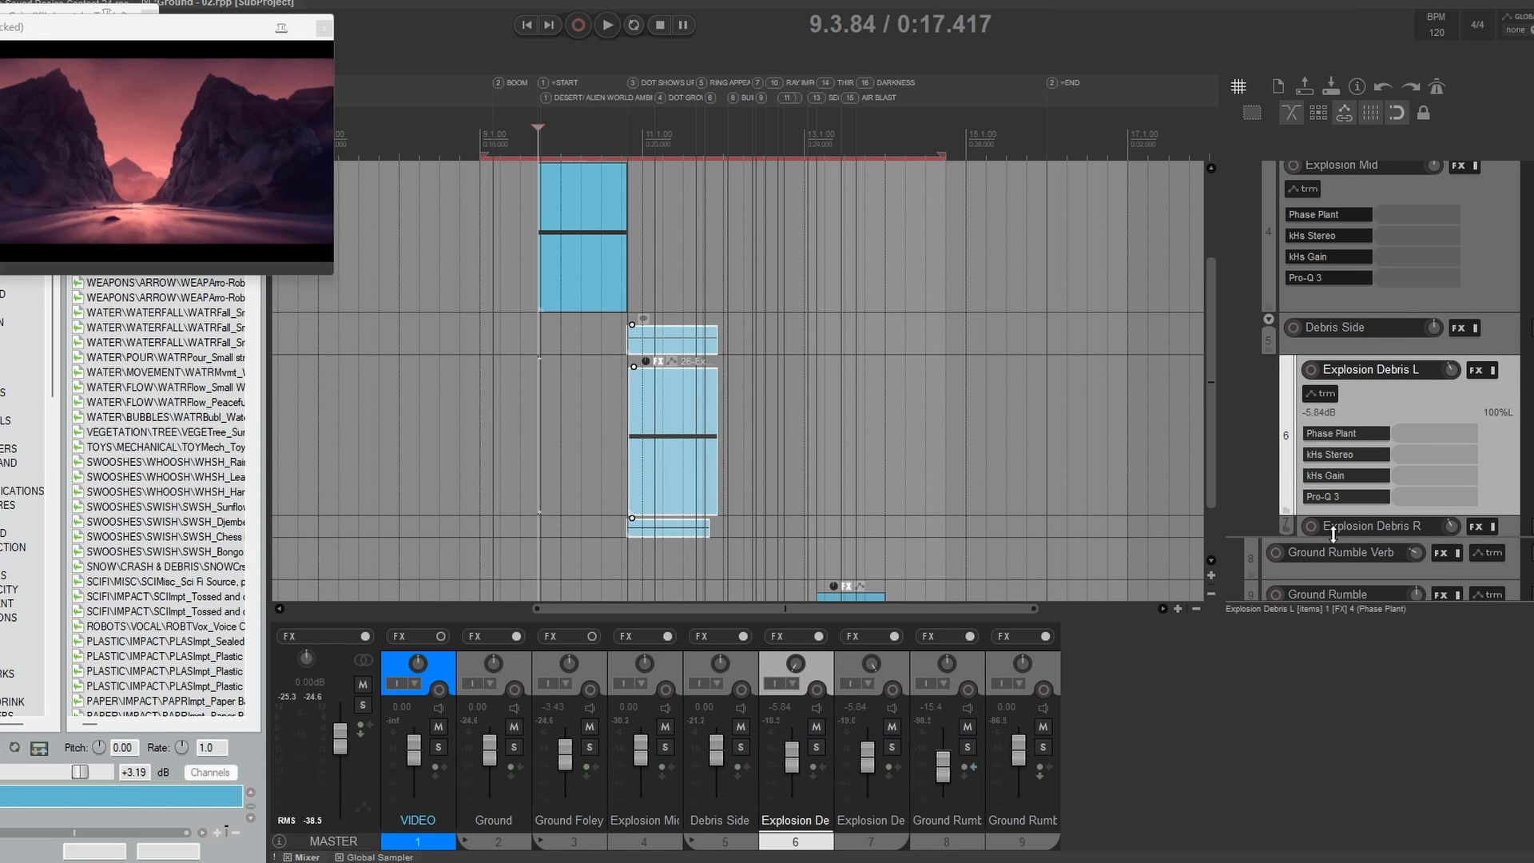
# Step: Collapse the Ground Foley & Debris folder and audition its combined layers against the video
pyautogui.click(1309, 528)
pyautogui.click(1309, 528)
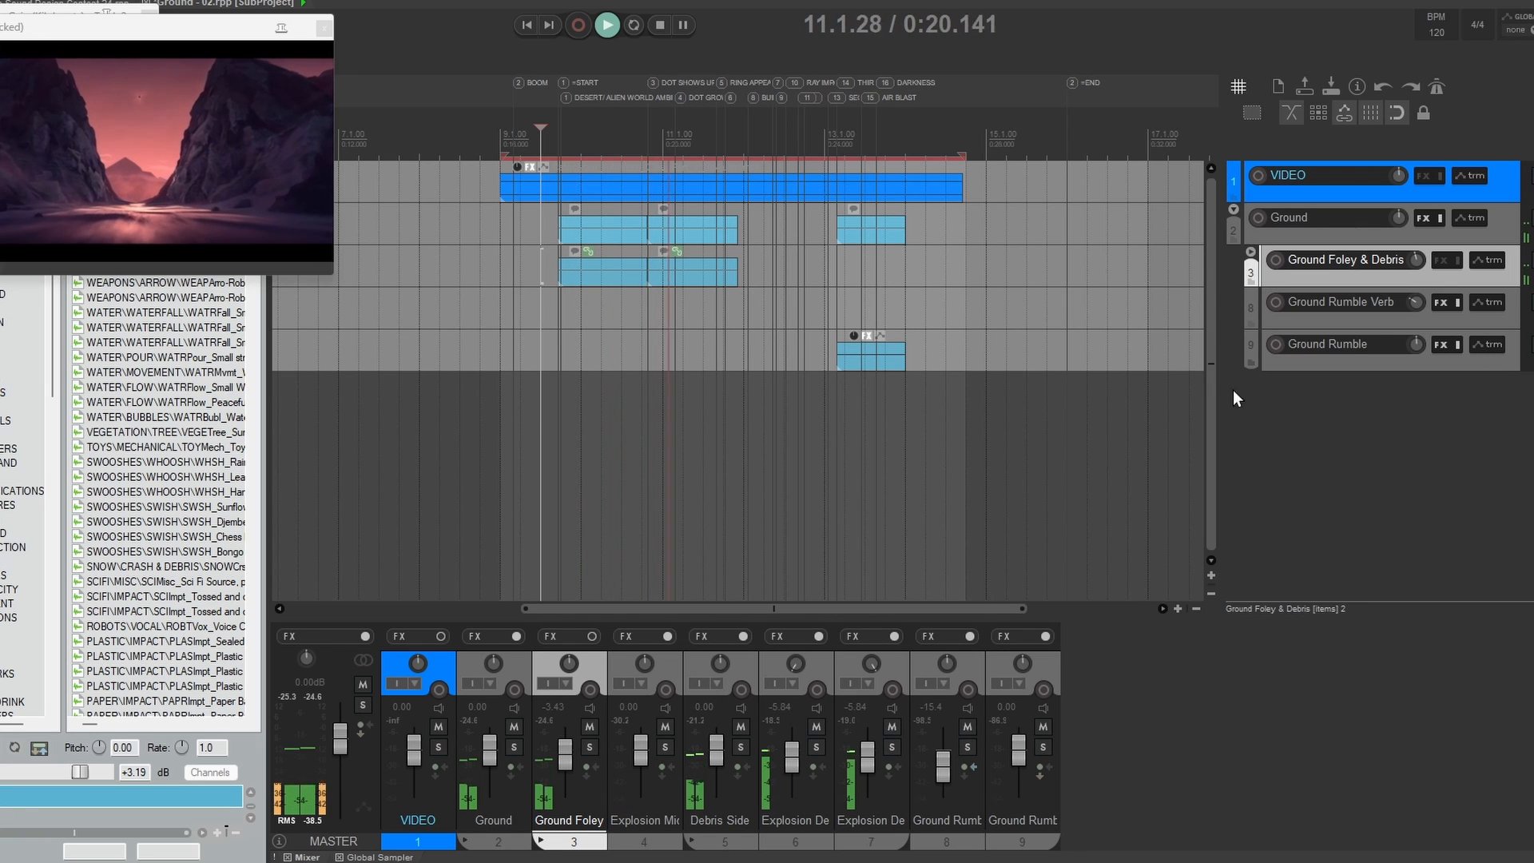
pyautogui.press('space')
# Step: Enlarge the Ground Rumble track, select its item at 13.1.60 and open its Earthshaker patch in Phase Plant
pyautogui.click(828, 313)
pyautogui.doubleClick(1295, 361)
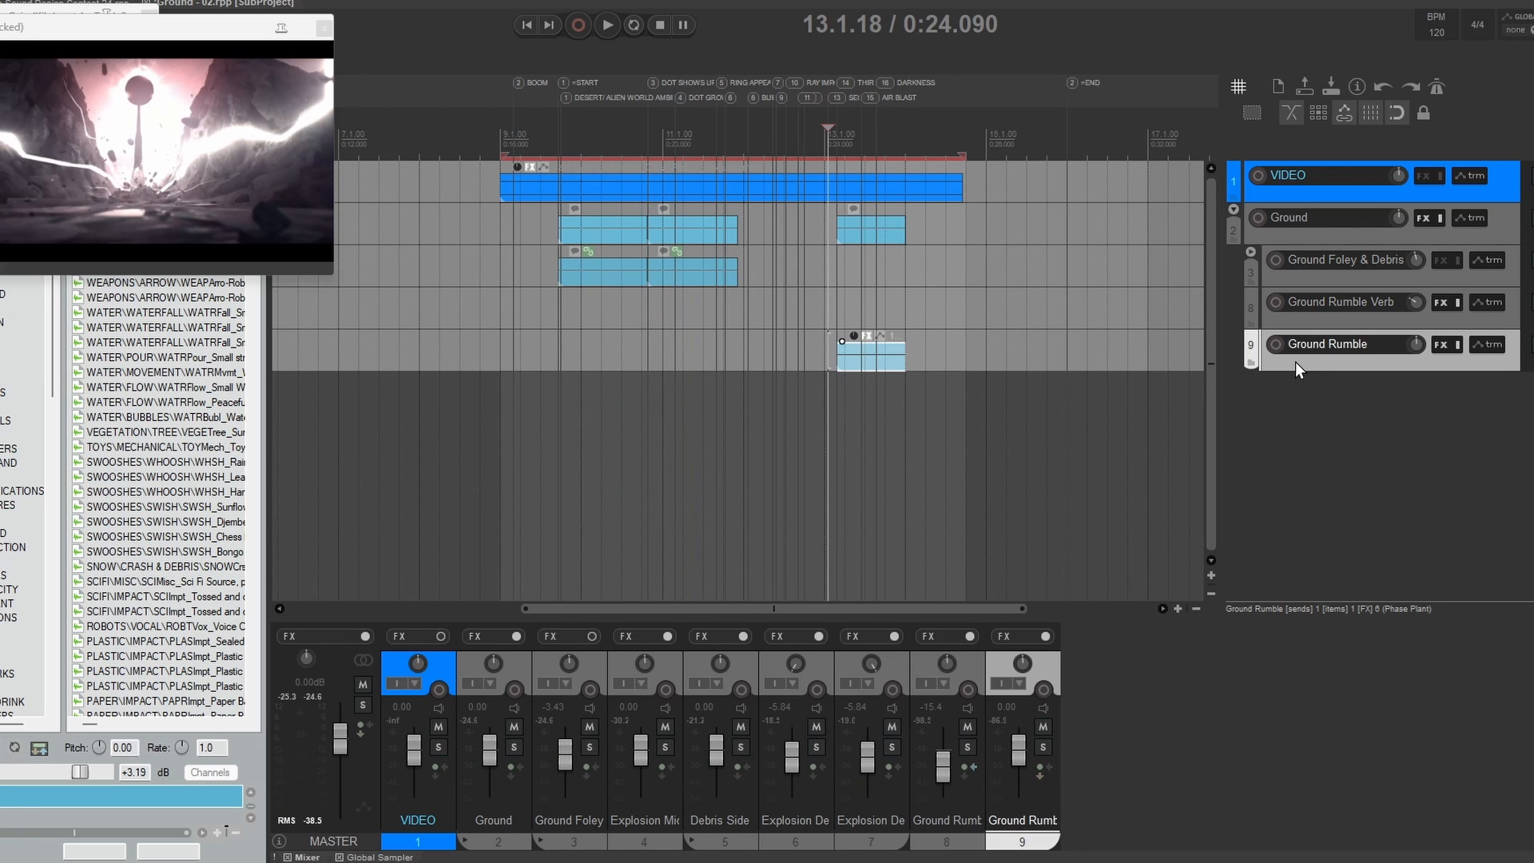
pyautogui.moveTo(1308, 372); pyautogui.dragTo(1303, 539)
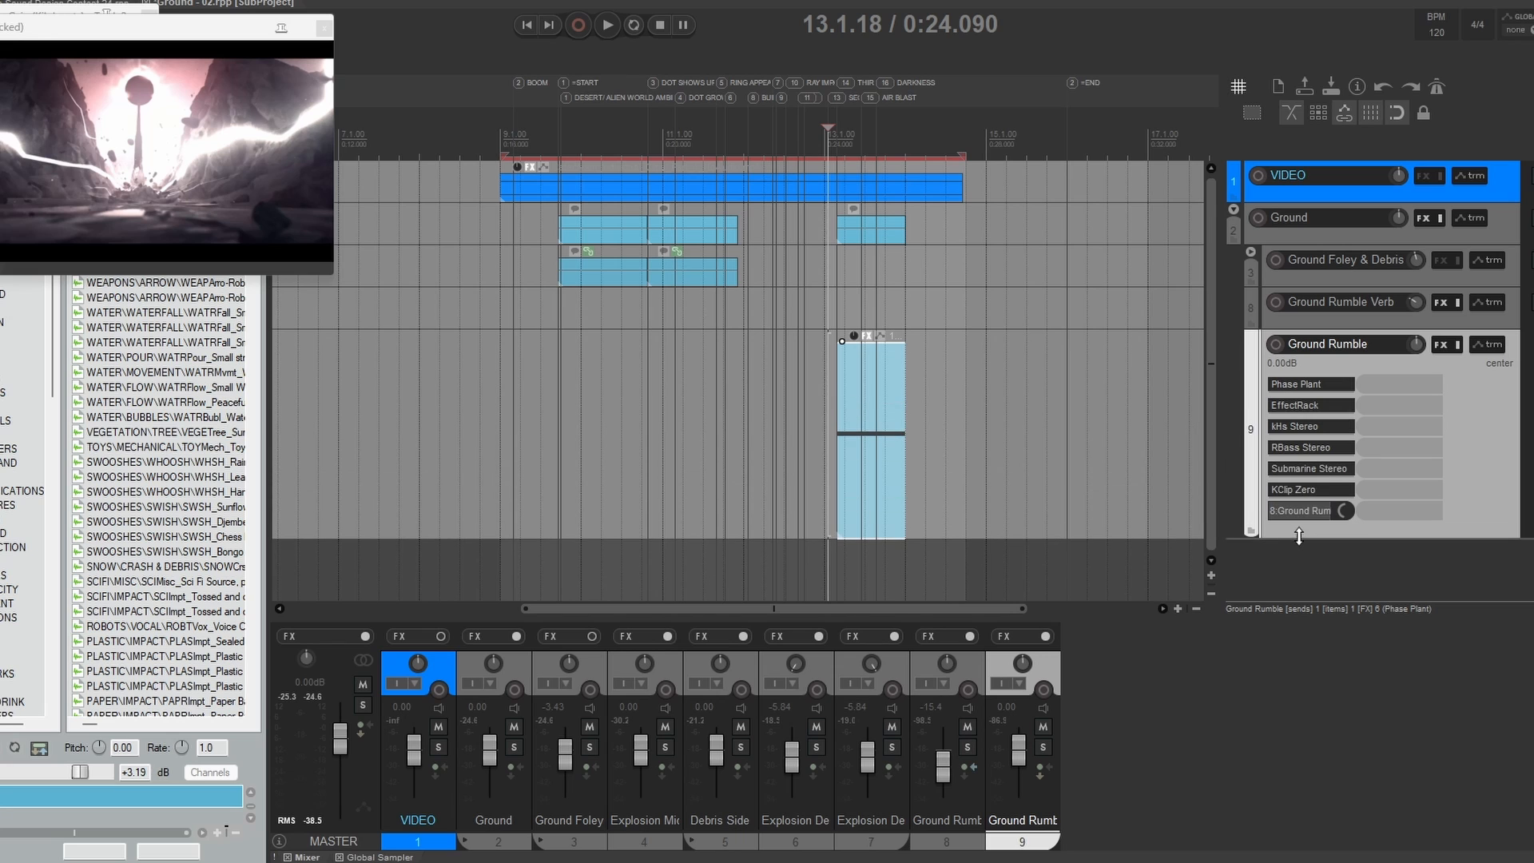
pyautogui.click(845, 414)
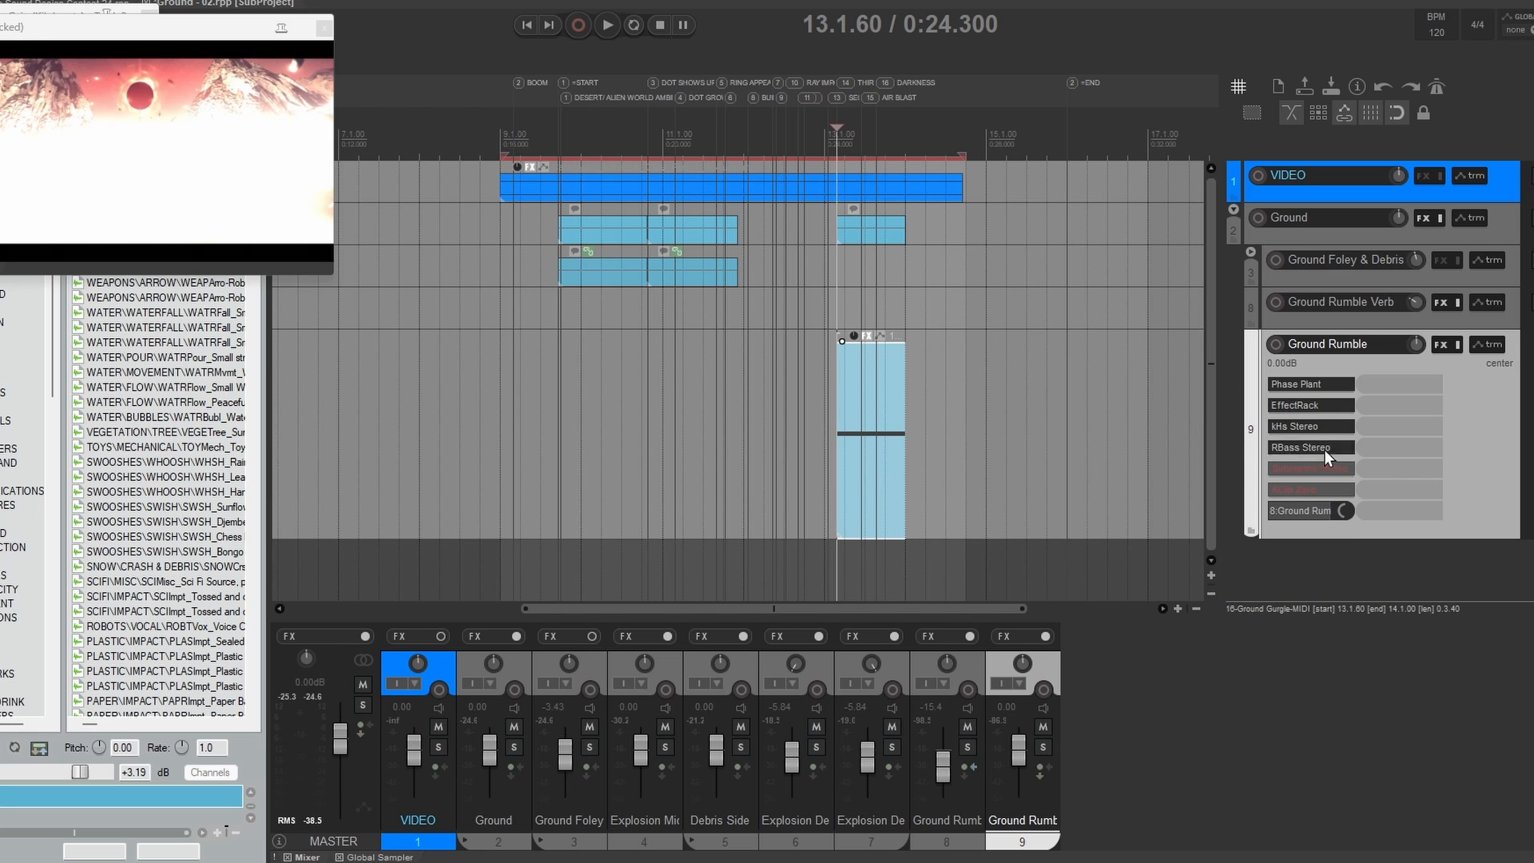
pyautogui.click(1276, 384)
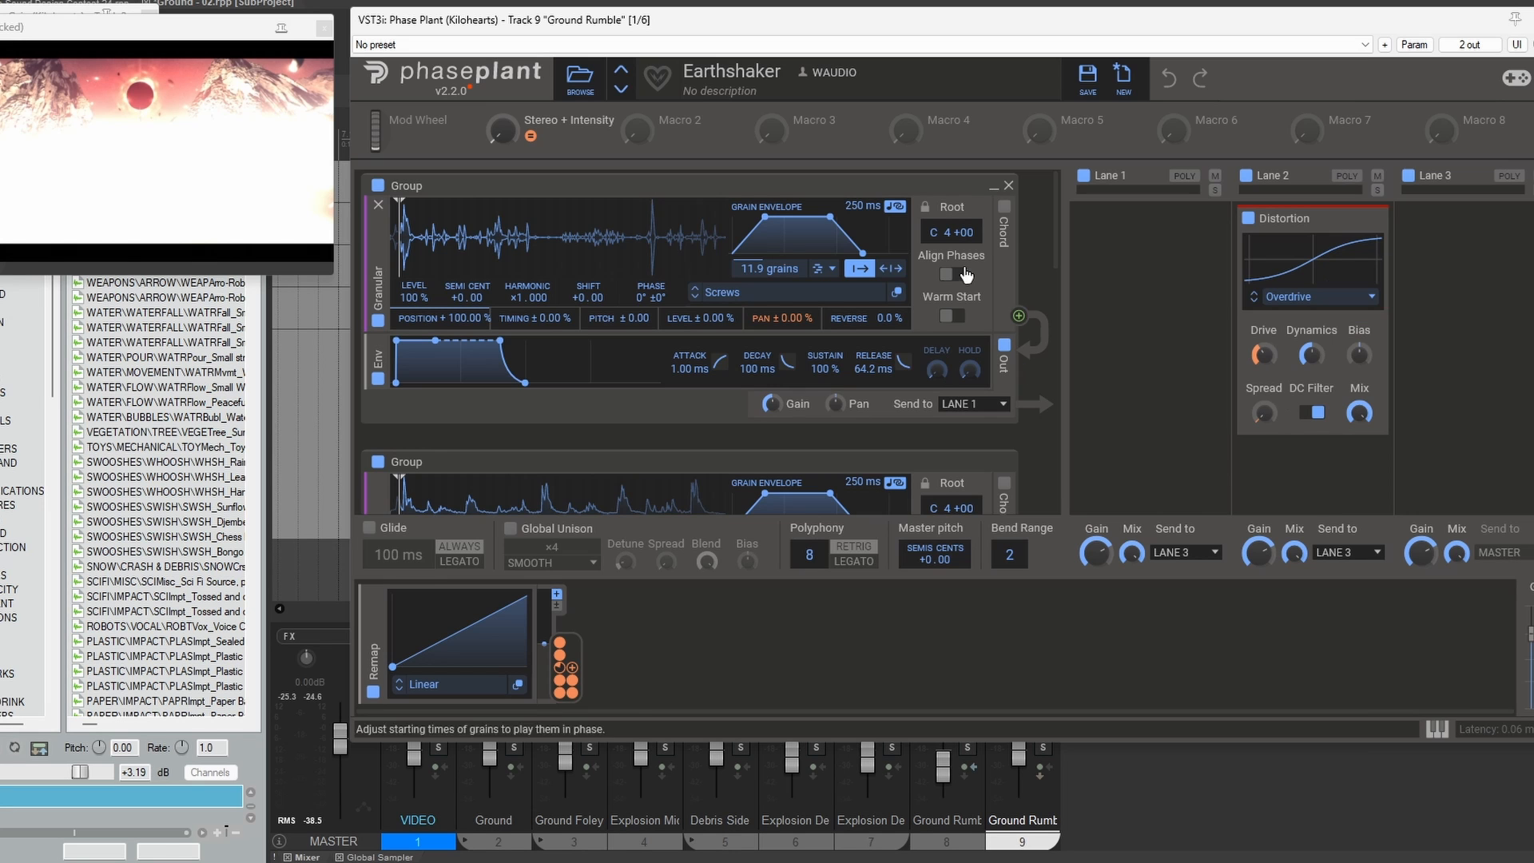
# Step: Inspect the Screws sample source of the first granular group in the Earthshaker patch and close Phase Plant
pyautogui.moveTo(1056, 224)
pyautogui.mouseDown()
pyautogui.moveTo(1076, 473)
pyautogui.moveTo(1061, 193)
pyautogui.mouseUp()
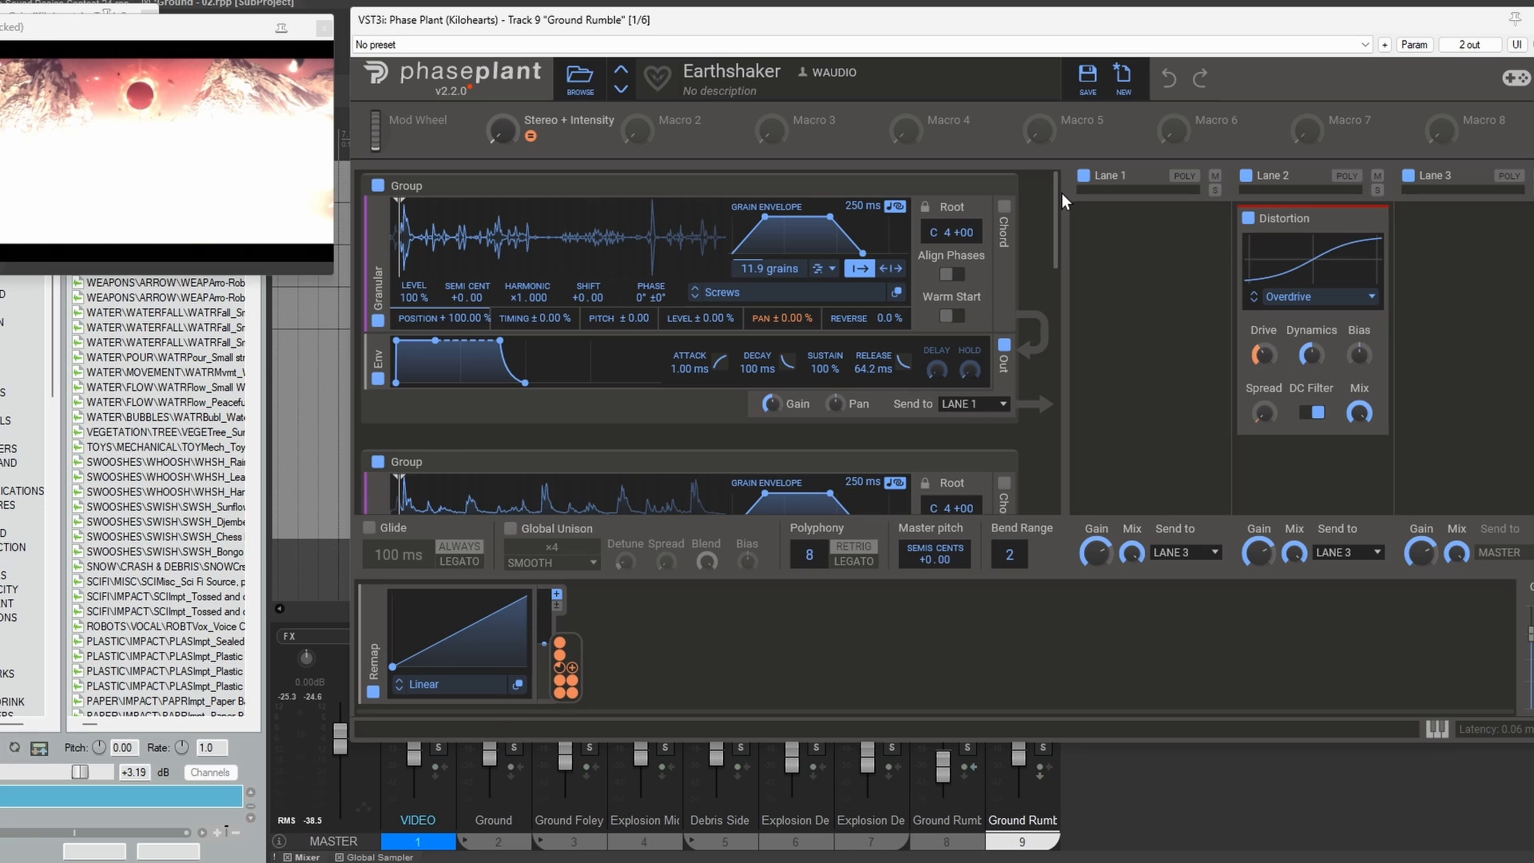
pyautogui.click(719, 292)
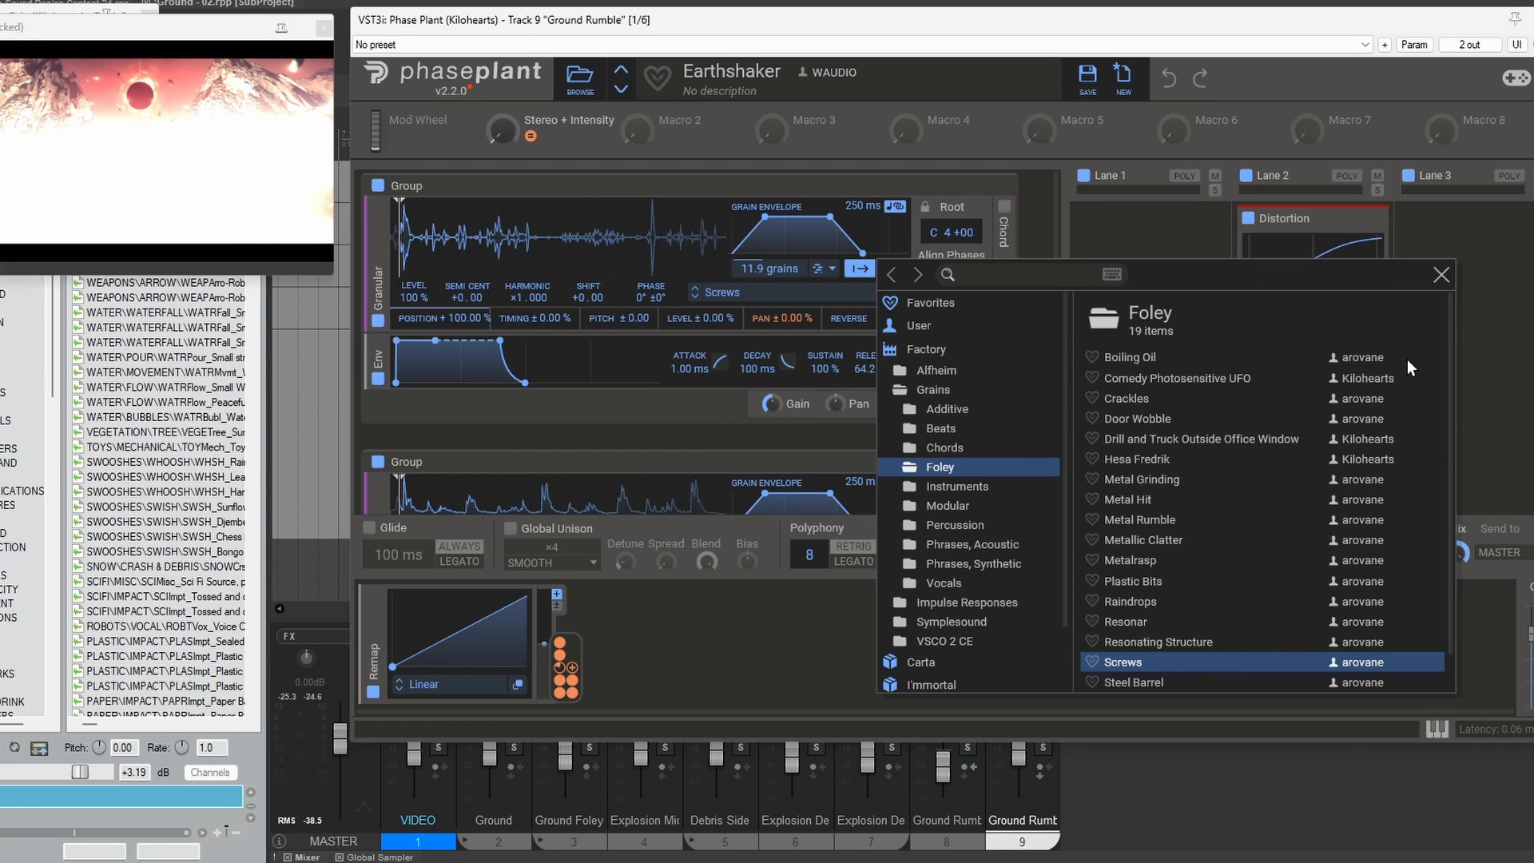
pyautogui.click(1441, 275)
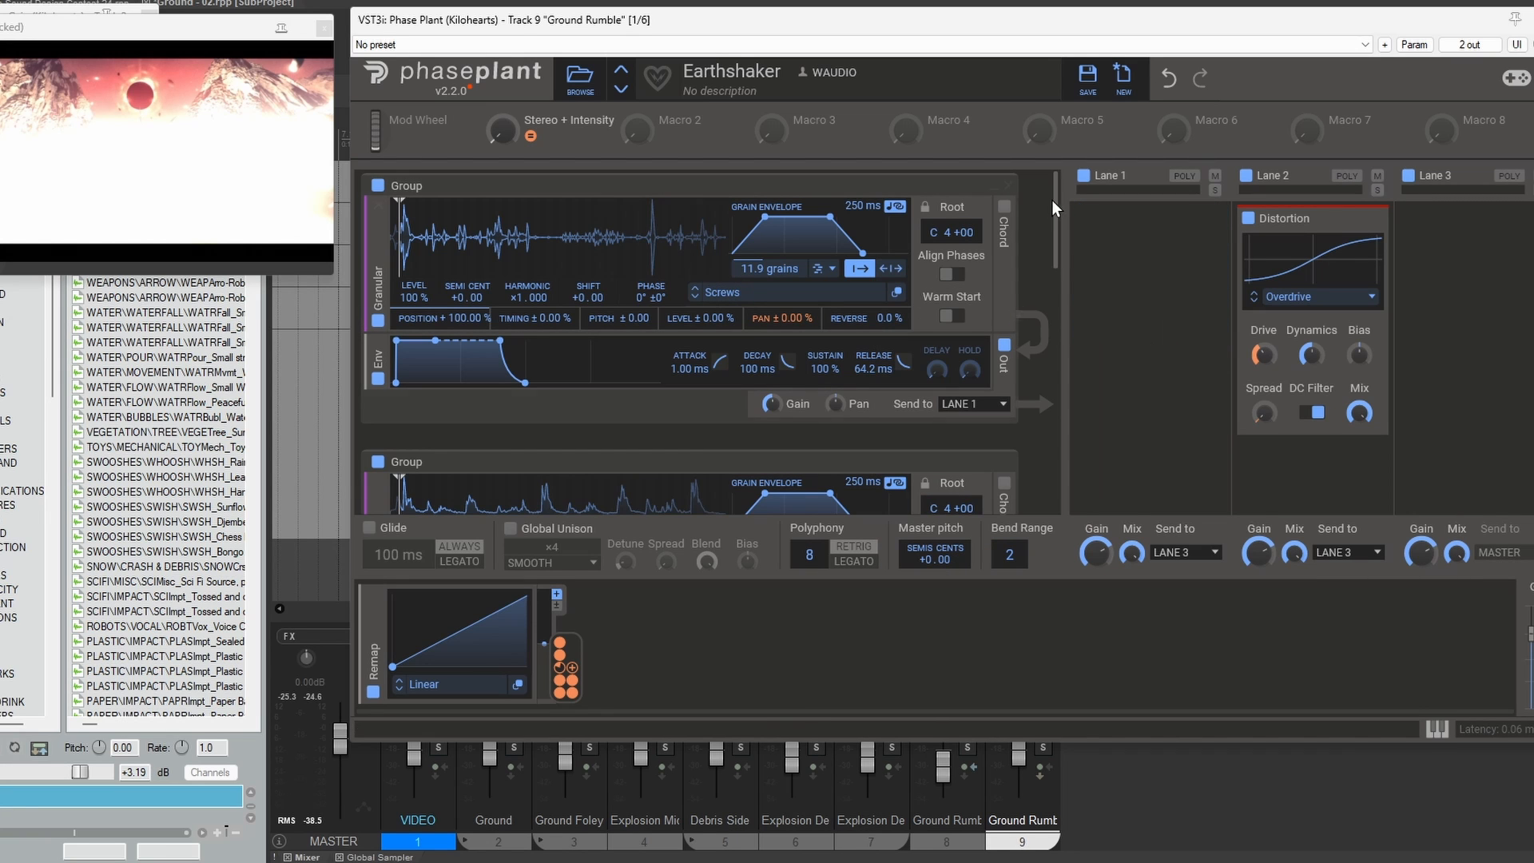
pyautogui.moveTo(1057, 195); pyautogui.dragTo(1107, 280)
pyautogui.moveTo(1056, 195); pyautogui.dragTo(1052, 227)
pyautogui.press('Escape')
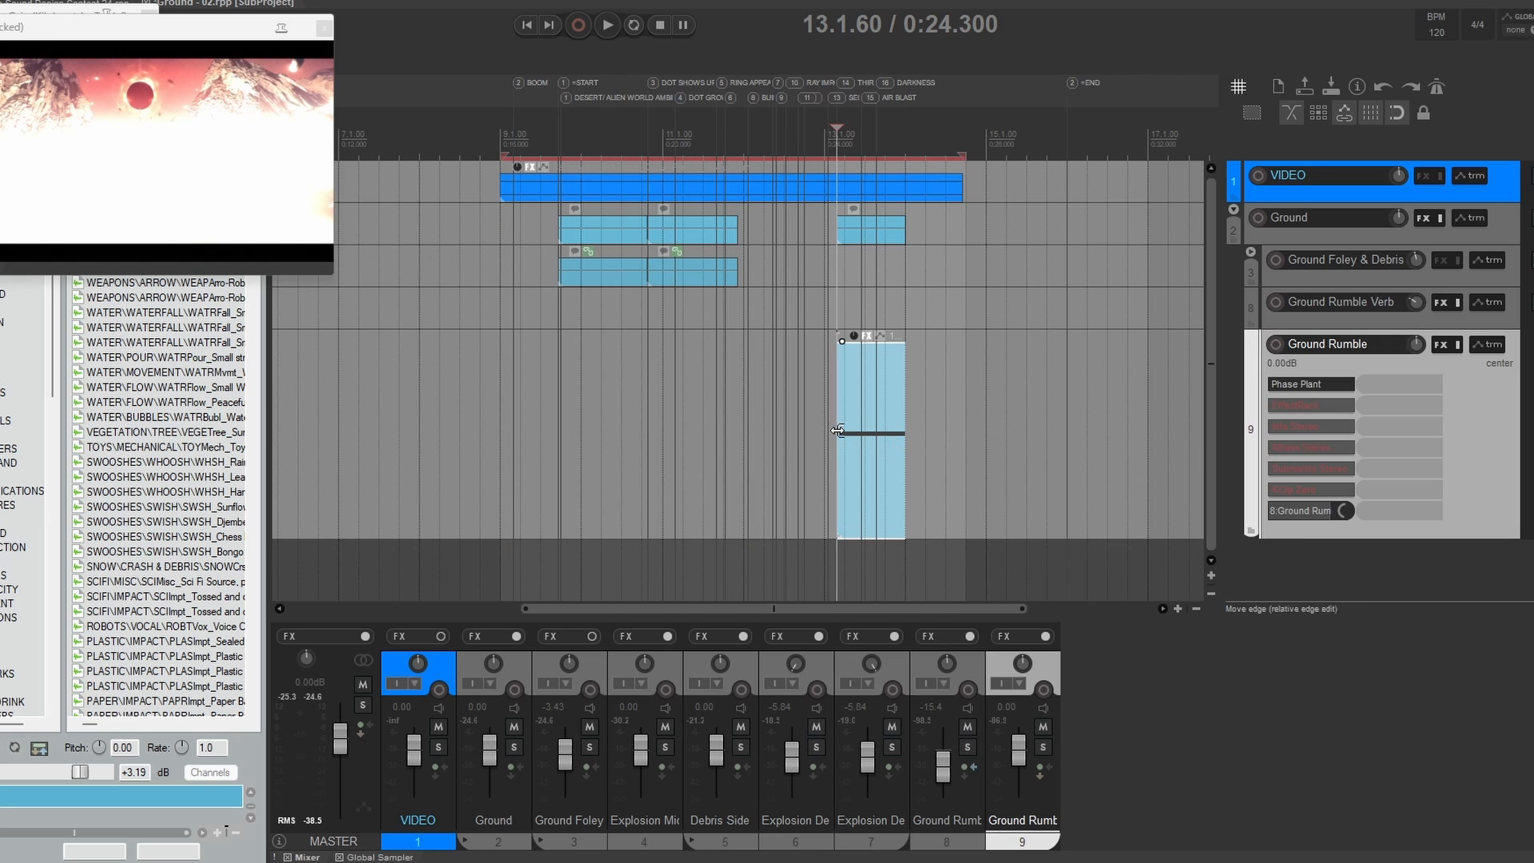
# Step: Audition the Ground Rumble item against the video from 13.1.60
pyautogui.press('space')
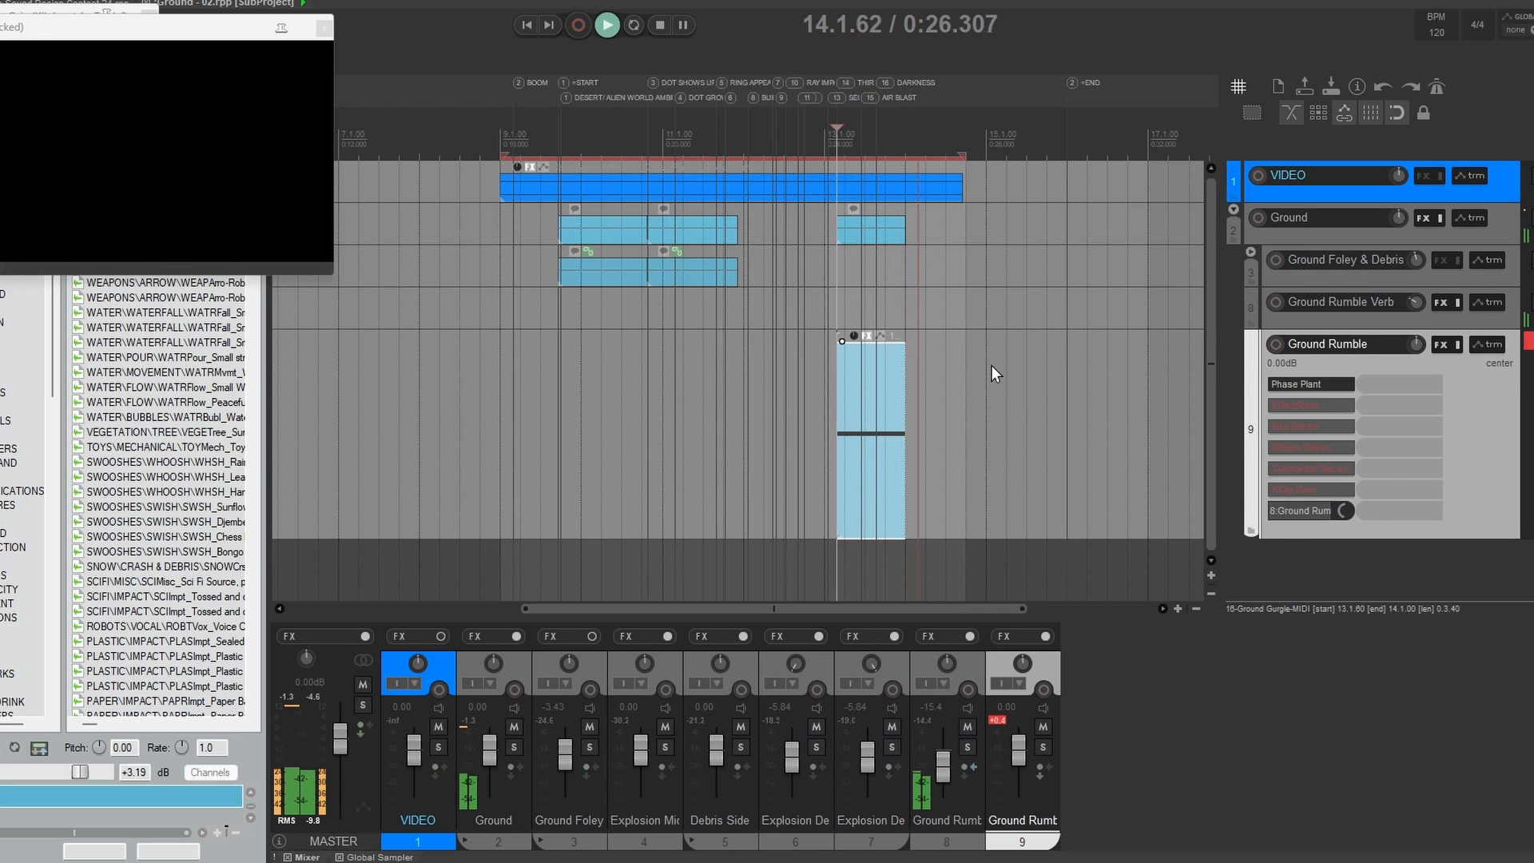
pyautogui.press('space')
pyautogui.press('space')
# Step: Reopen the Earthshaker patch to check the Rumble granular source and its pitch modulation, and replay the item without the patch window
pyautogui.click(1298, 381)
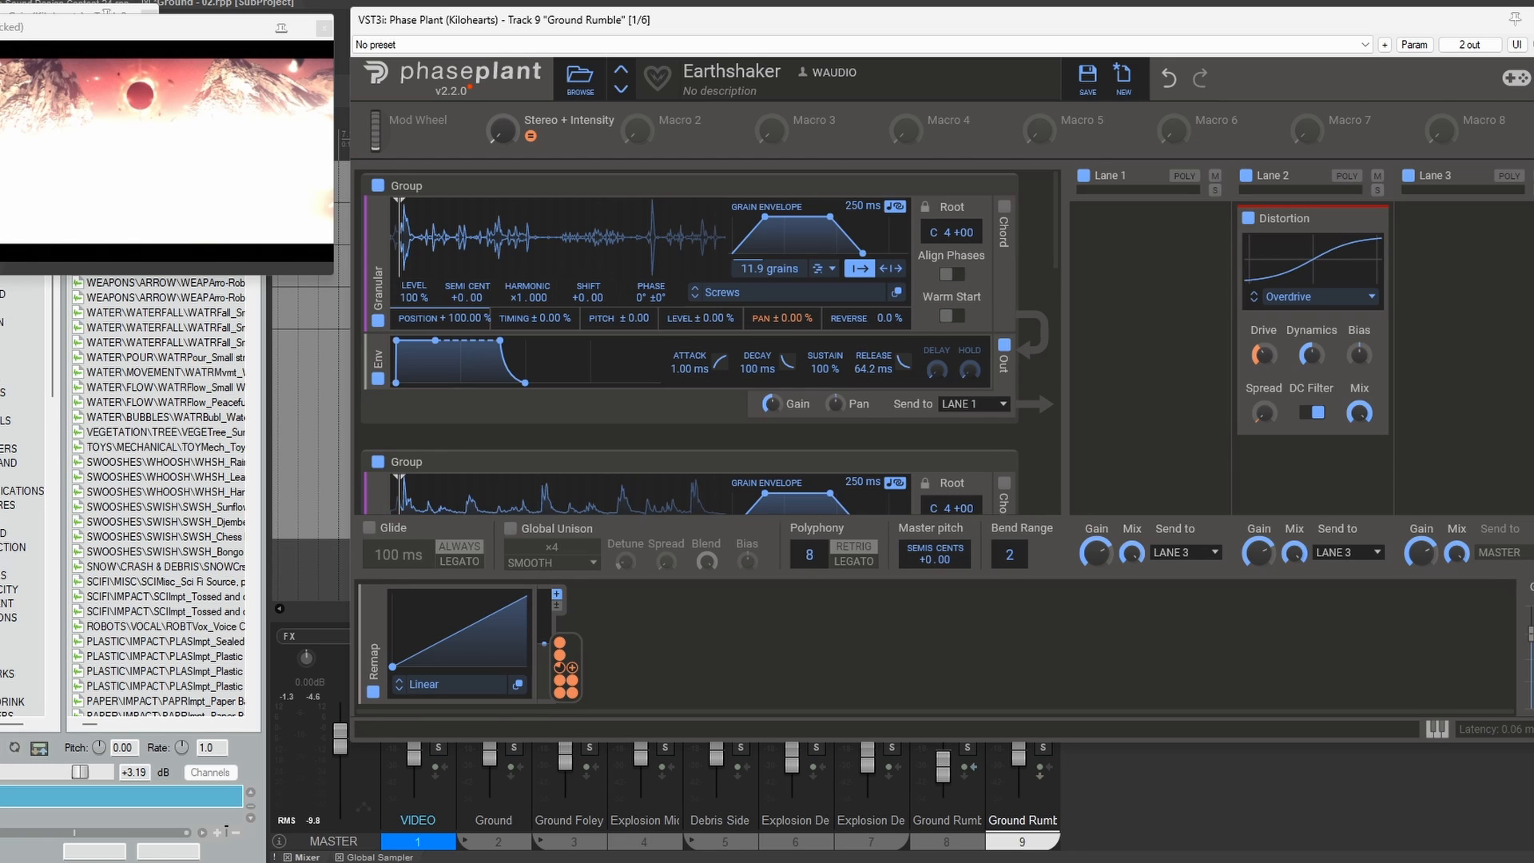
pyautogui.scroll(-4, 1043, 348)
pyautogui.click(761, 414)
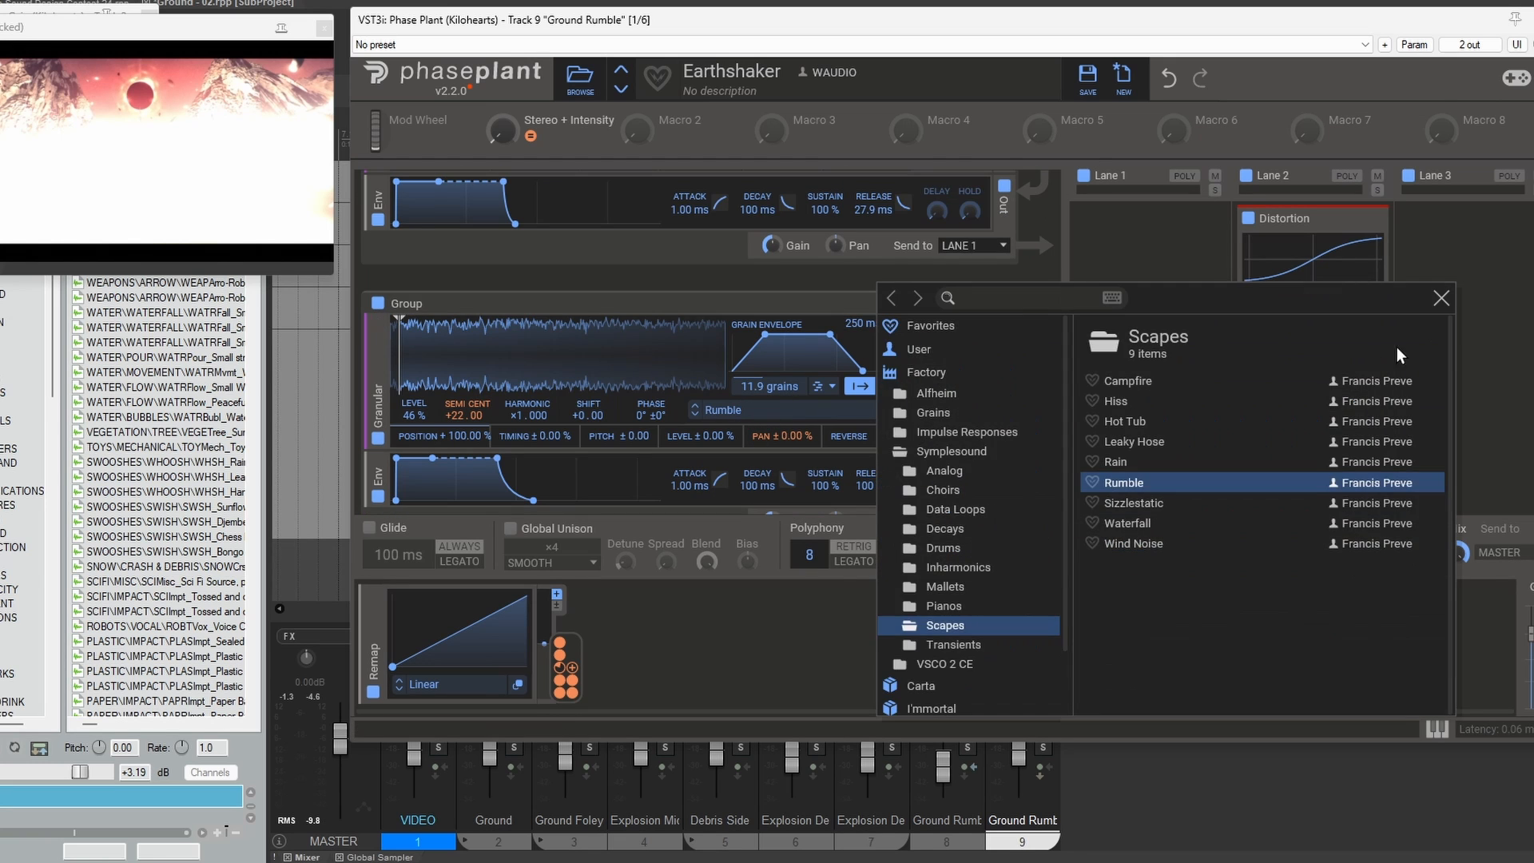
pyautogui.click(1443, 303)
pyautogui.scroll(-1, 1056, 402)
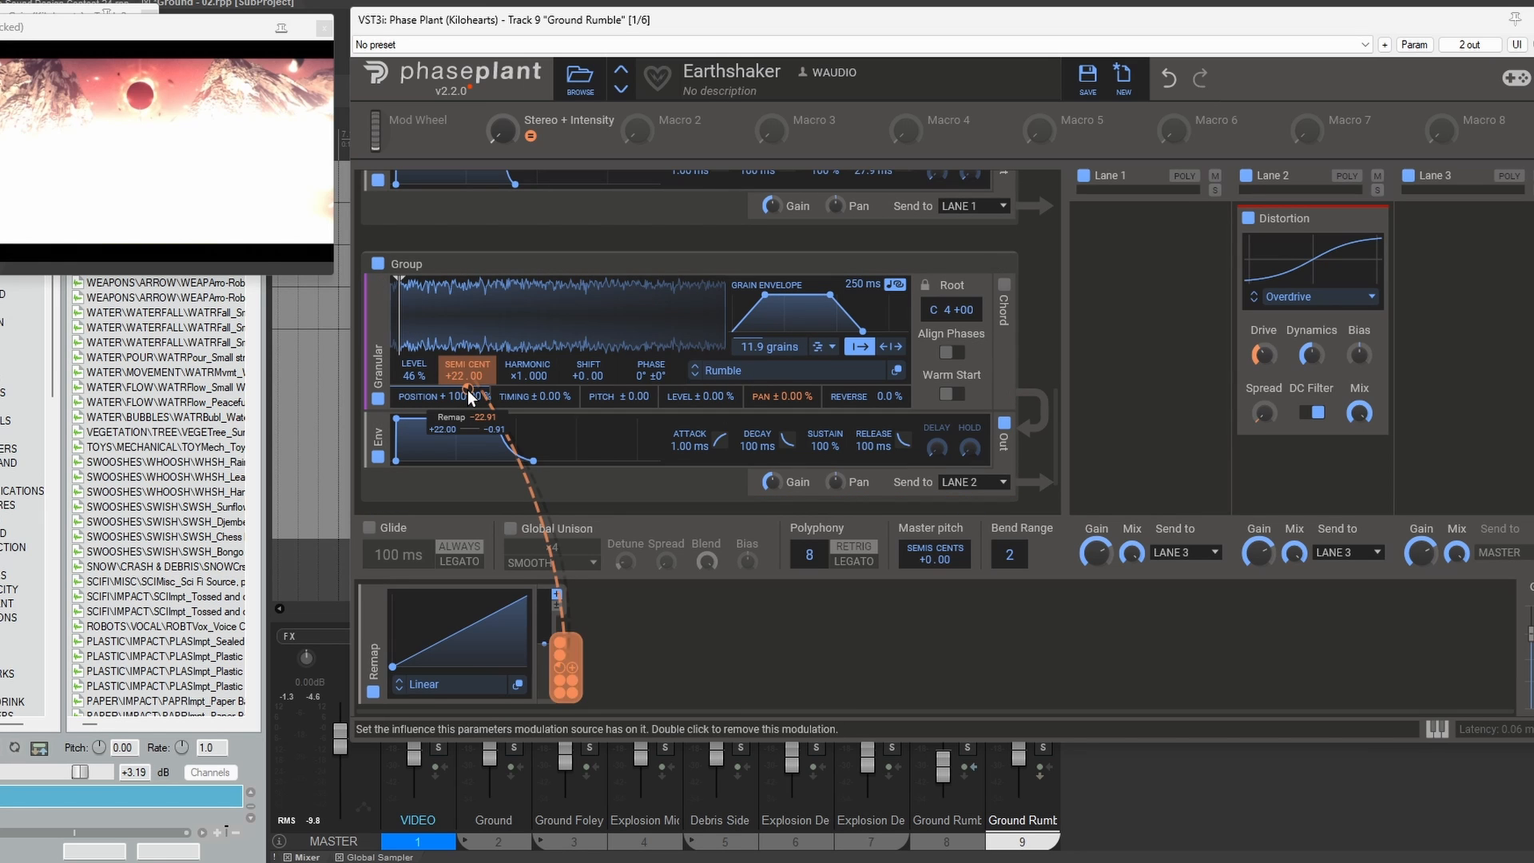
pyautogui.click(1532, 20)
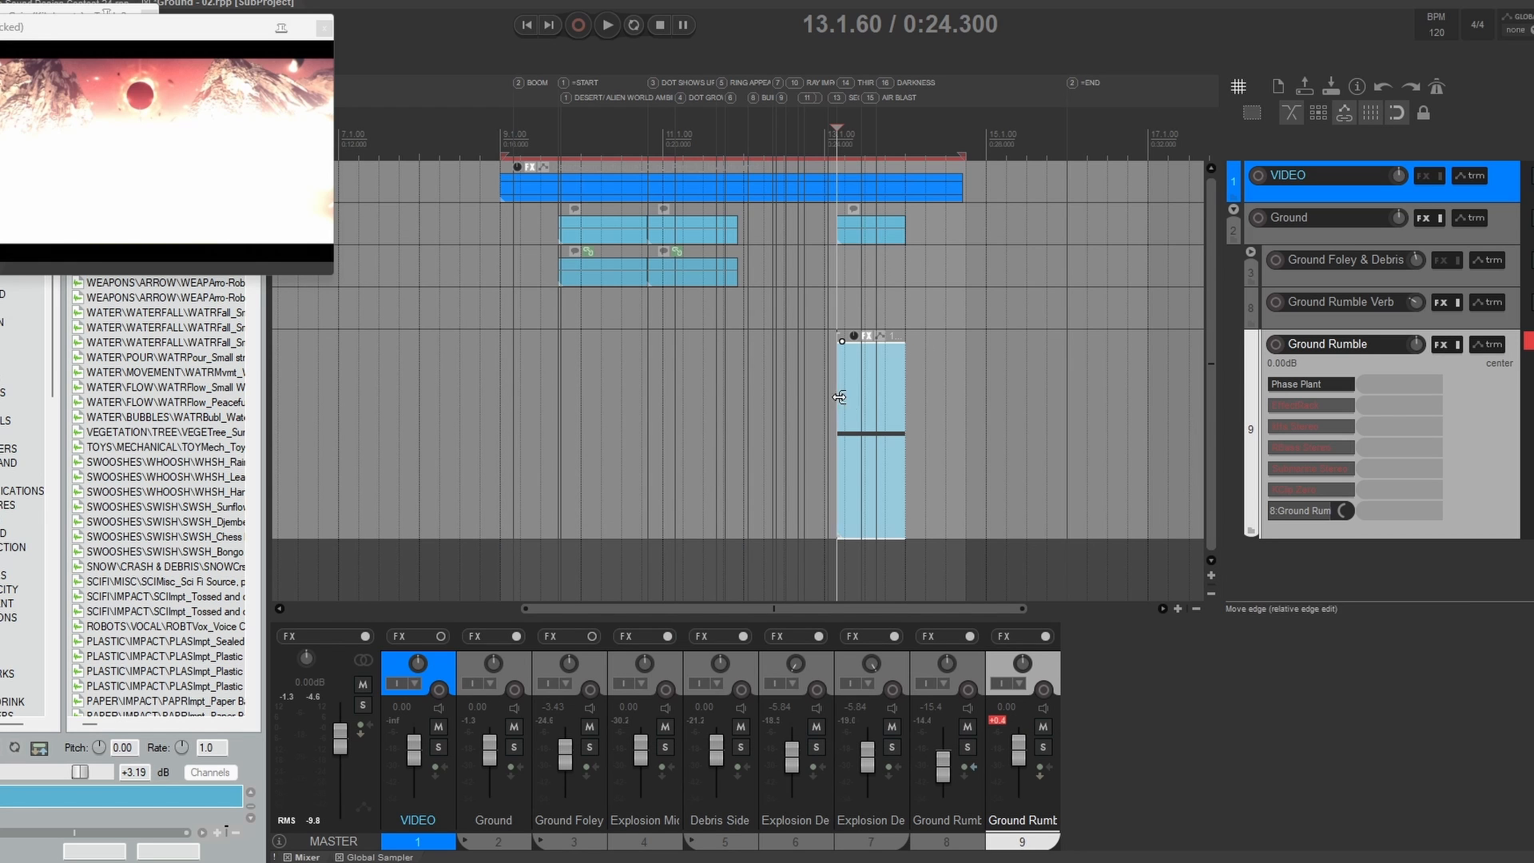
pyautogui.press('space')
pyautogui.press('space')
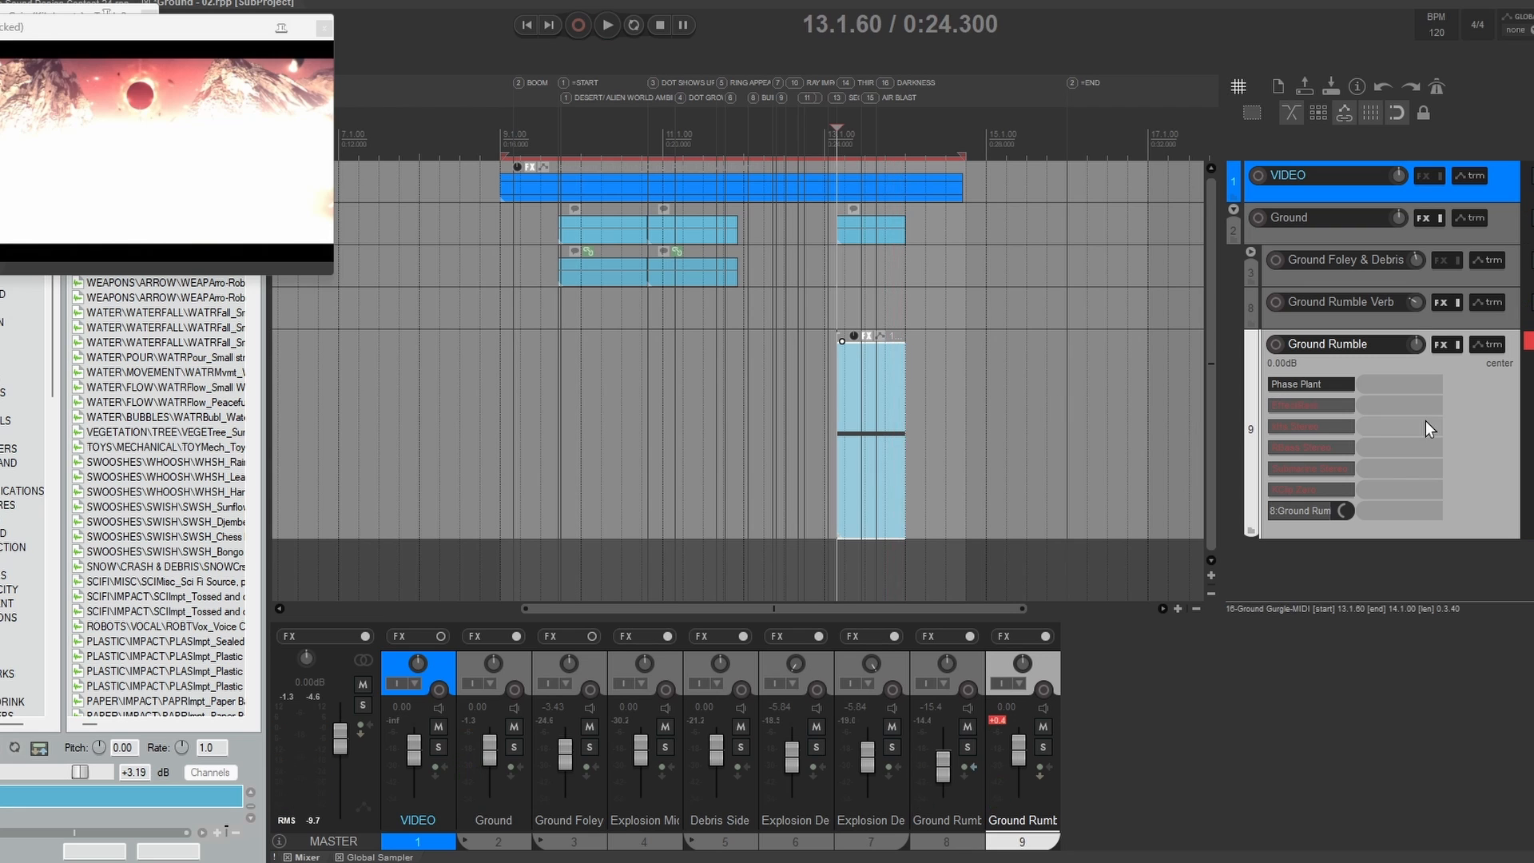
# Step: Bring the EffectRack with Decapitator online on Ground Rumble and audition the item alongside its automation envelopes
pyautogui.press('v')
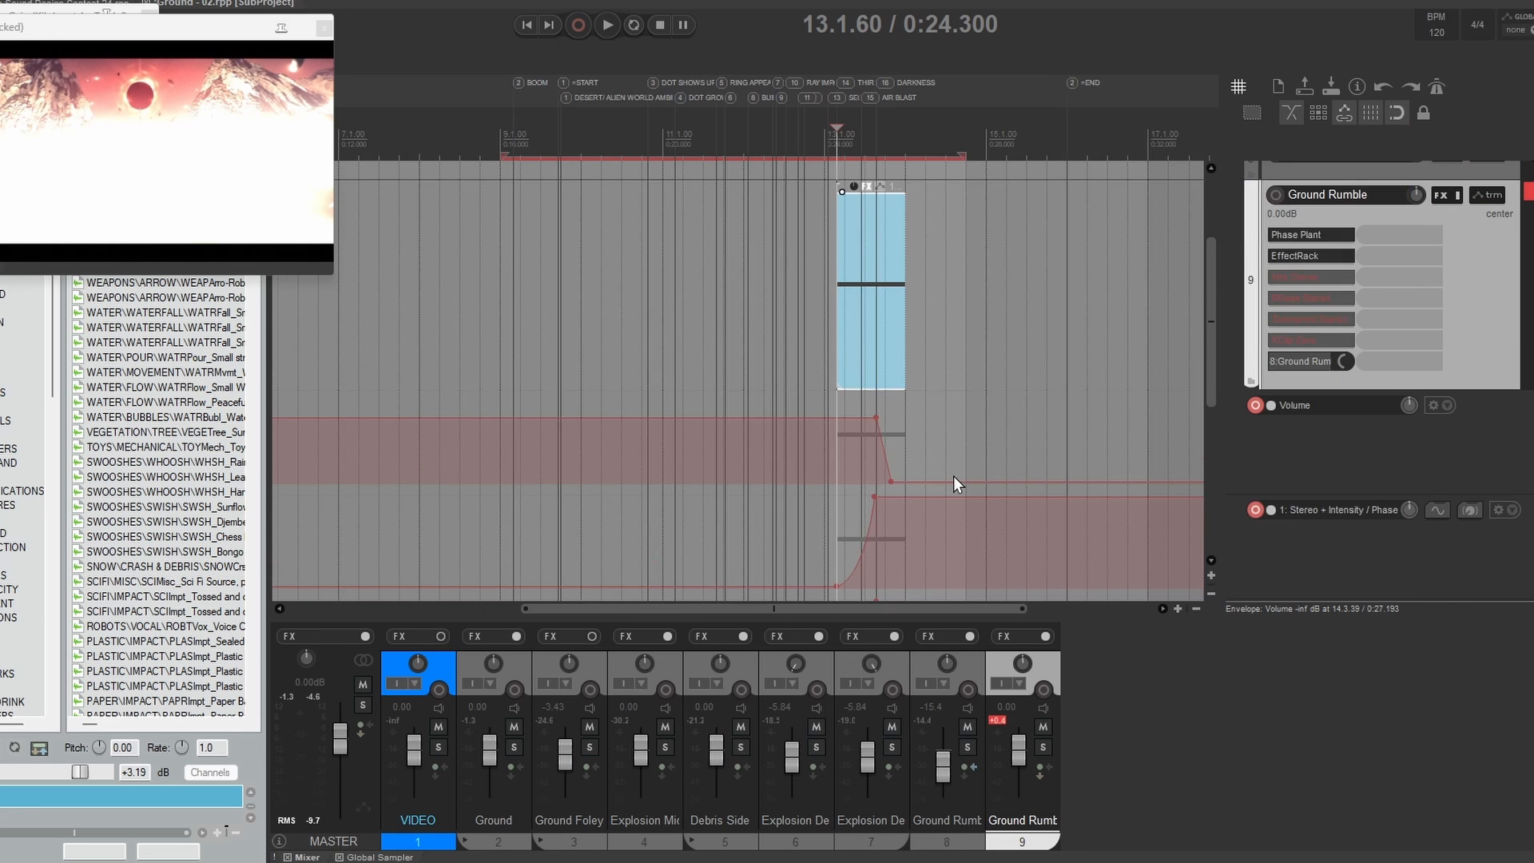
pyautogui.hscroll(5, 953, 476)
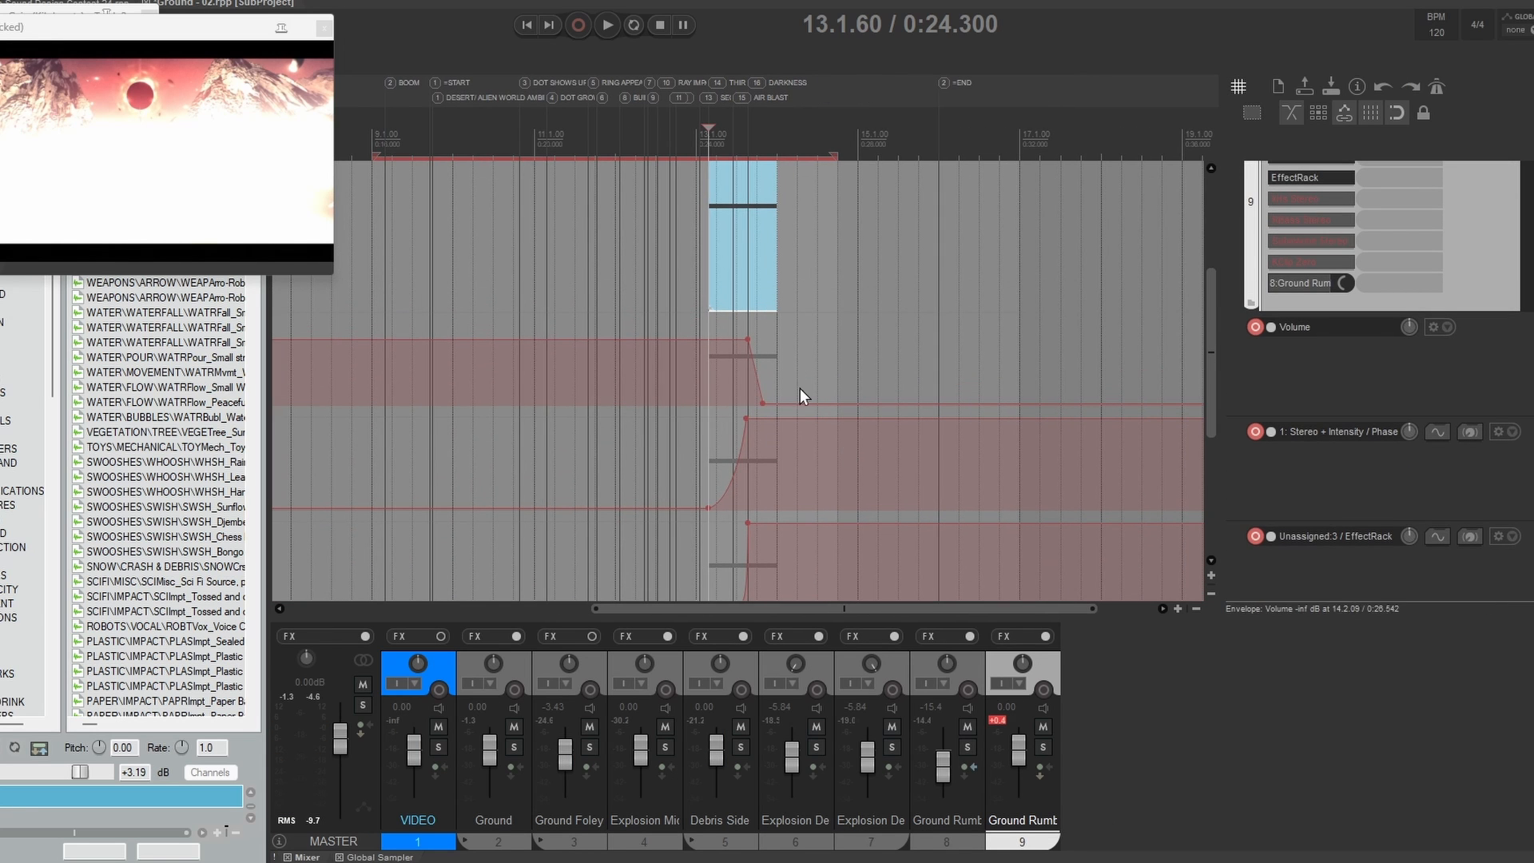
pyautogui.moveTo(743, 232); pyautogui.dragTo(756, 322)
pyautogui.press('space')
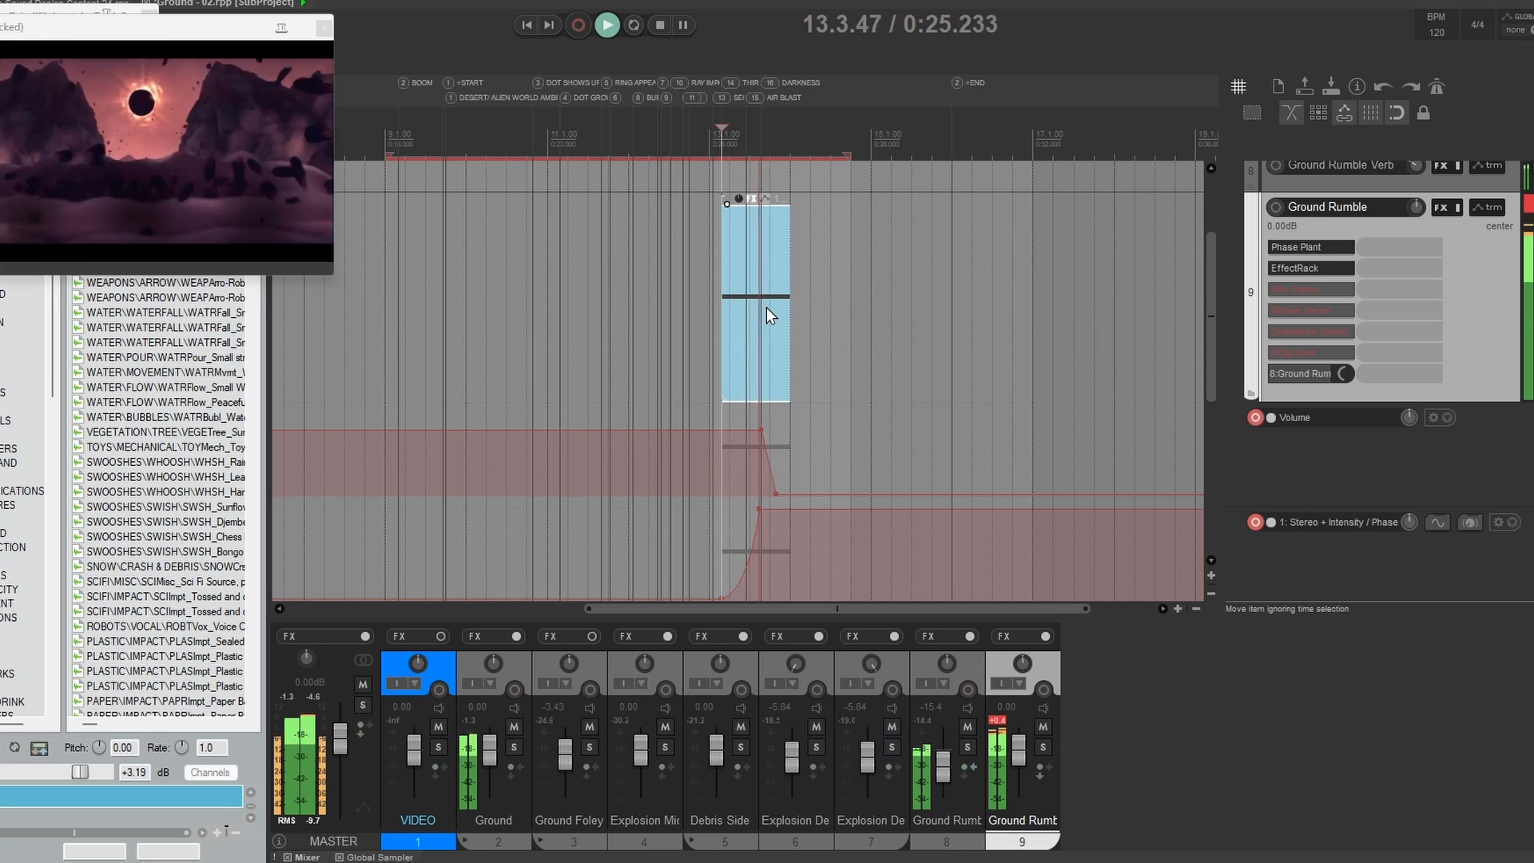
pyautogui.press('space')
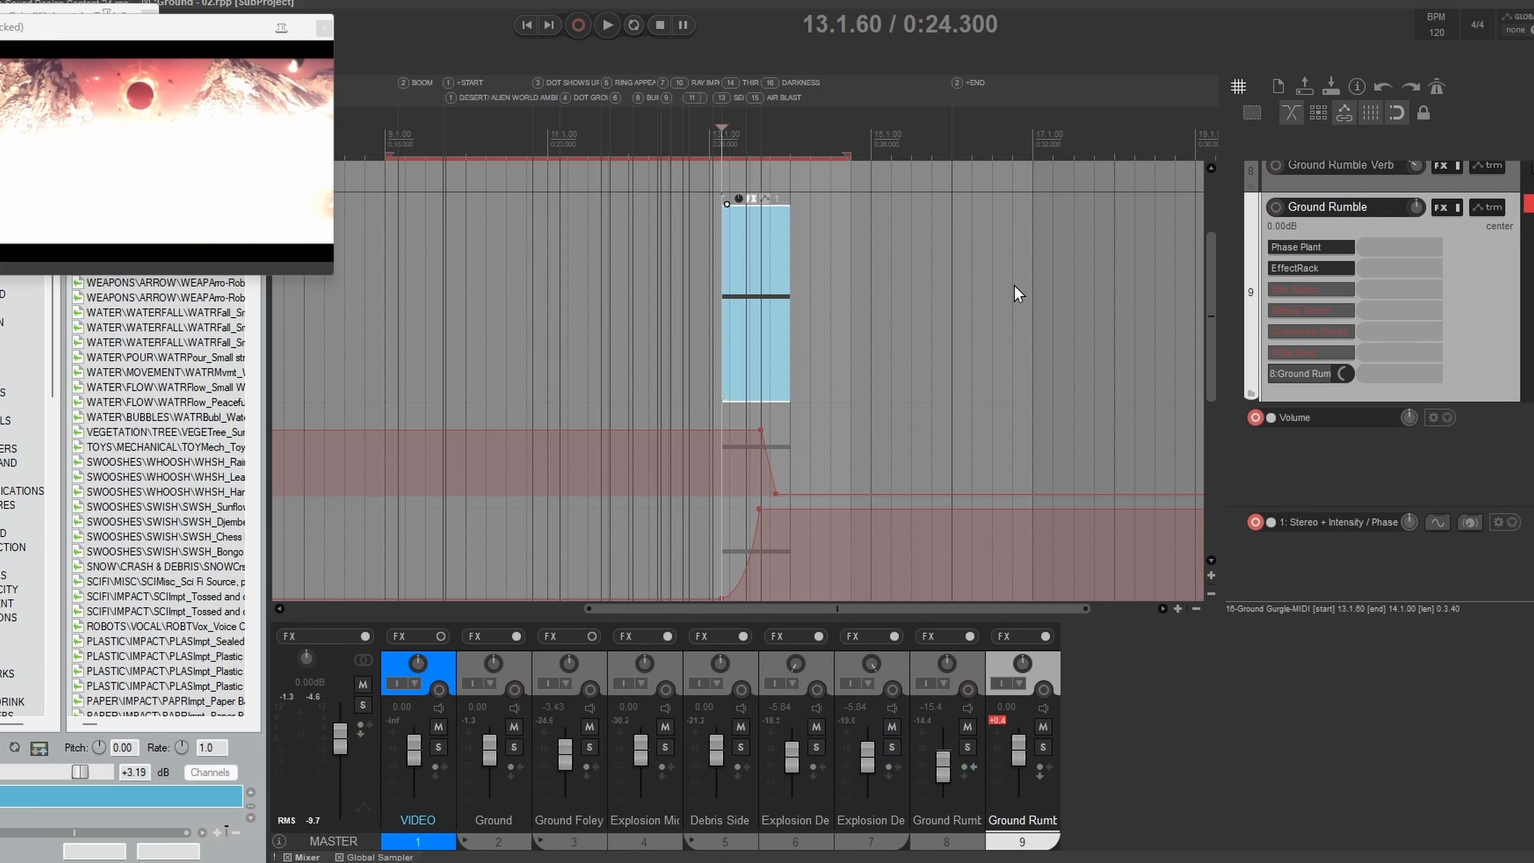
# Step: Bring kHs Stereo online on Ground Rumble and scrub through the ground impact moment in the video
pyautogui.click(1329, 292)
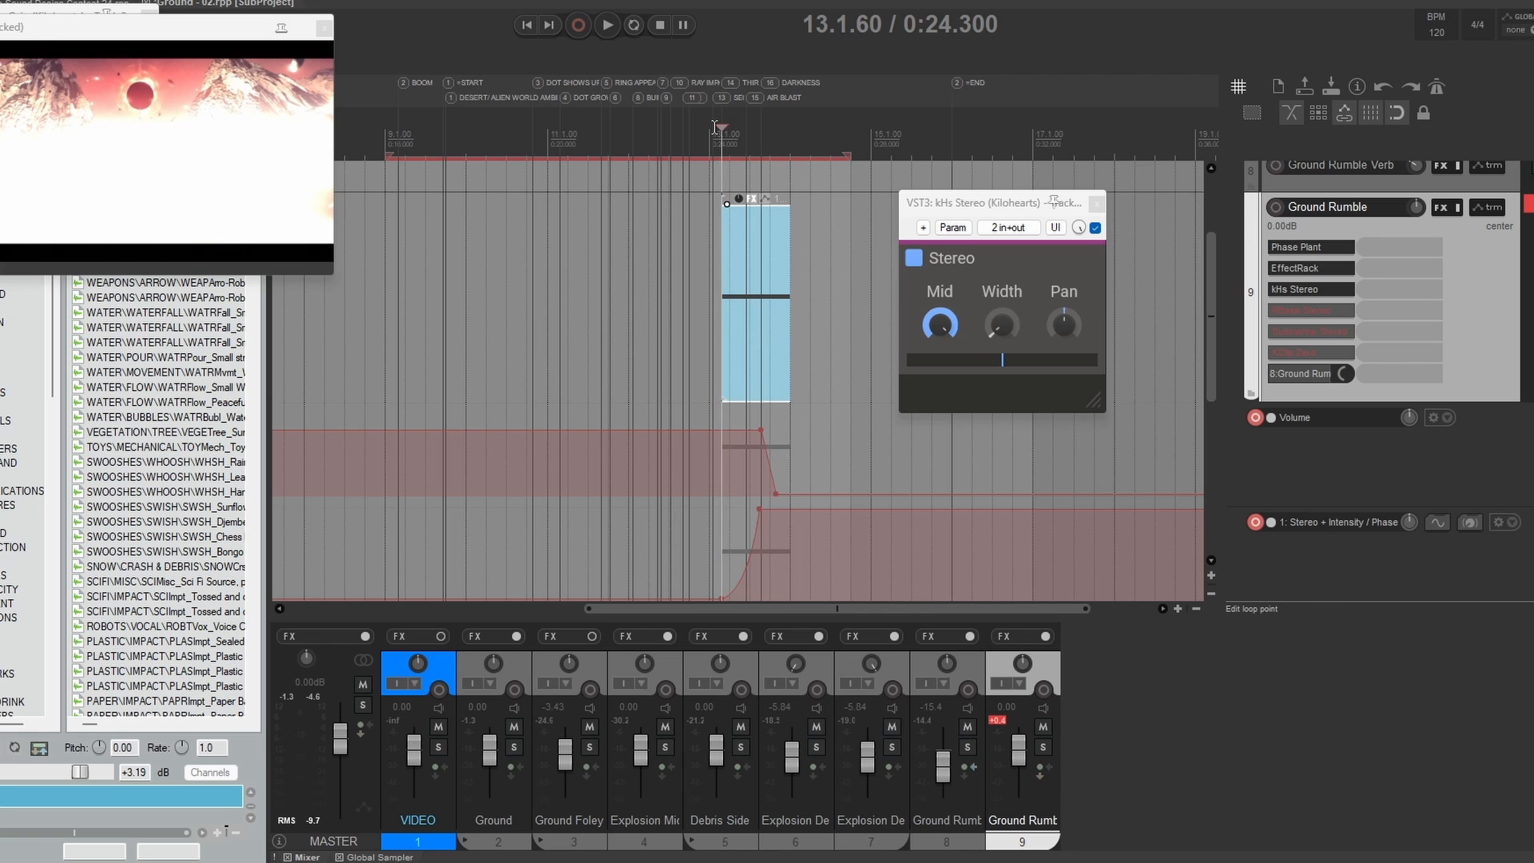
pyautogui.moveTo(719, 128)
pyautogui.mouseDown()
pyautogui.moveTo(760, 131)
pyautogui.moveTo(740, 131)
pyautogui.mouseUp()
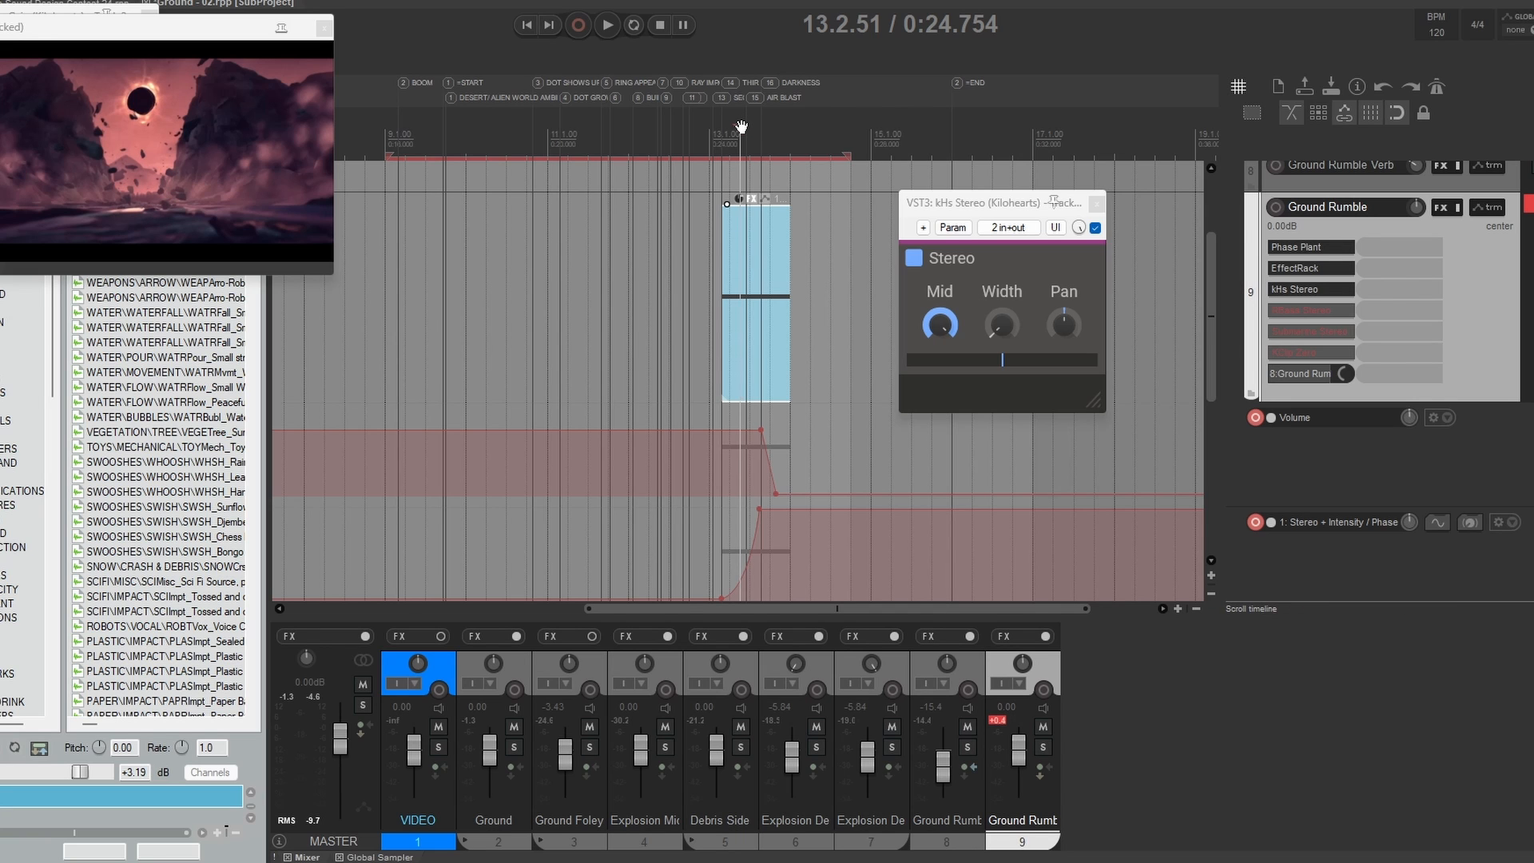
pyautogui.moveTo(741, 128); pyautogui.dragTo(769, 143)
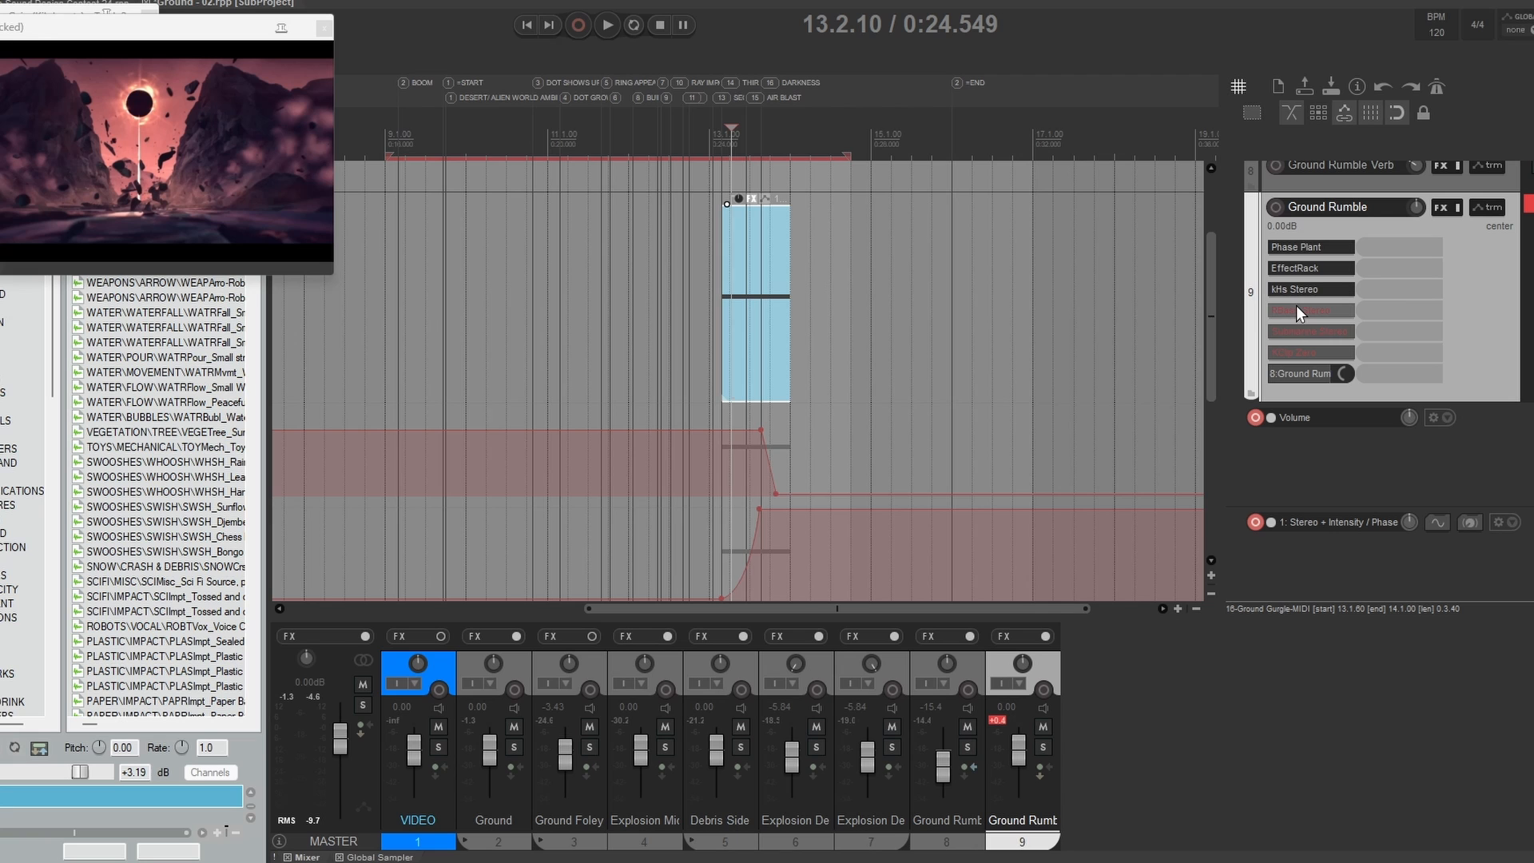
# Step: Bring RBass Stereo and Submarine Stereo online on Ground Rumble and inspect the settings of both plug-ins
pyautogui.keyDown('shift'); pyautogui.click(1297, 306); pyautogui.keyUp('shift')
pyautogui.click(1311, 311)
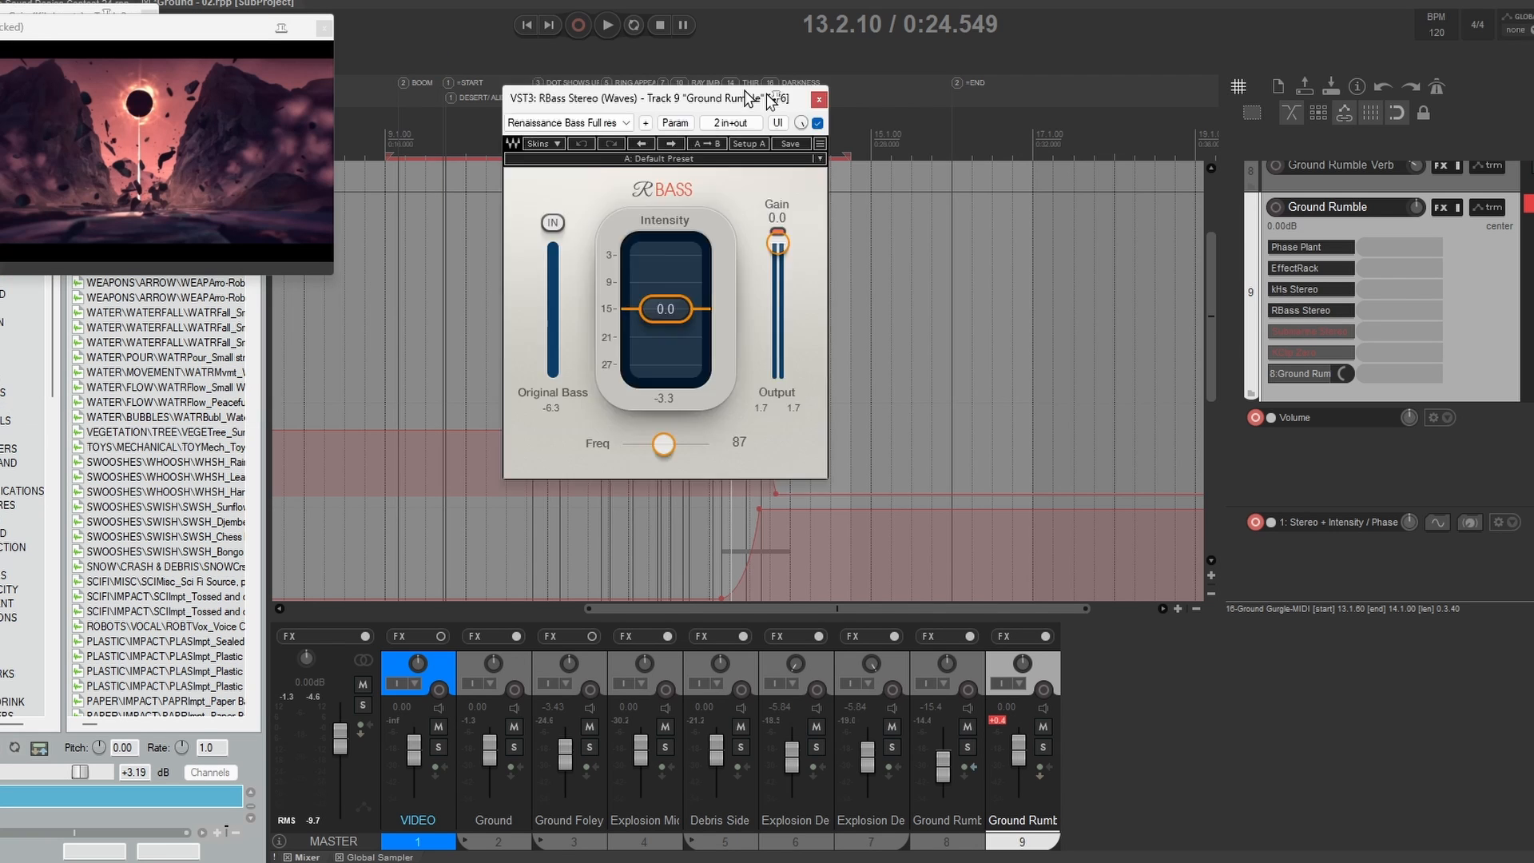
pyautogui.click(972, 119)
pyautogui.keyDown('shift'); pyautogui.click(1301, 331); pyautogui.keyUp('shift')
pyautogui.click(1310, 332)
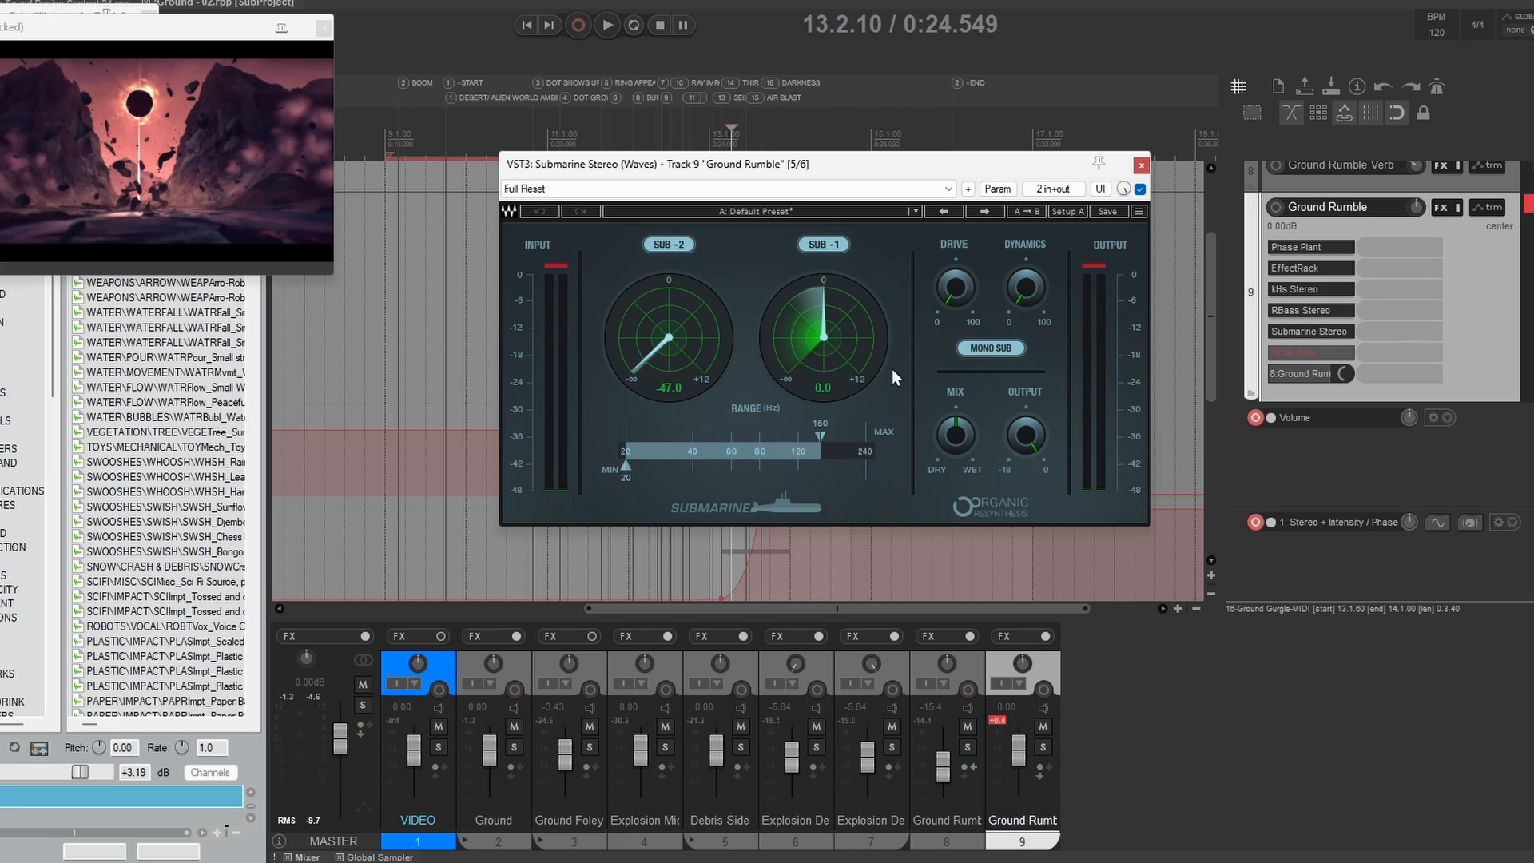
pyautogui.click(1141, 168)
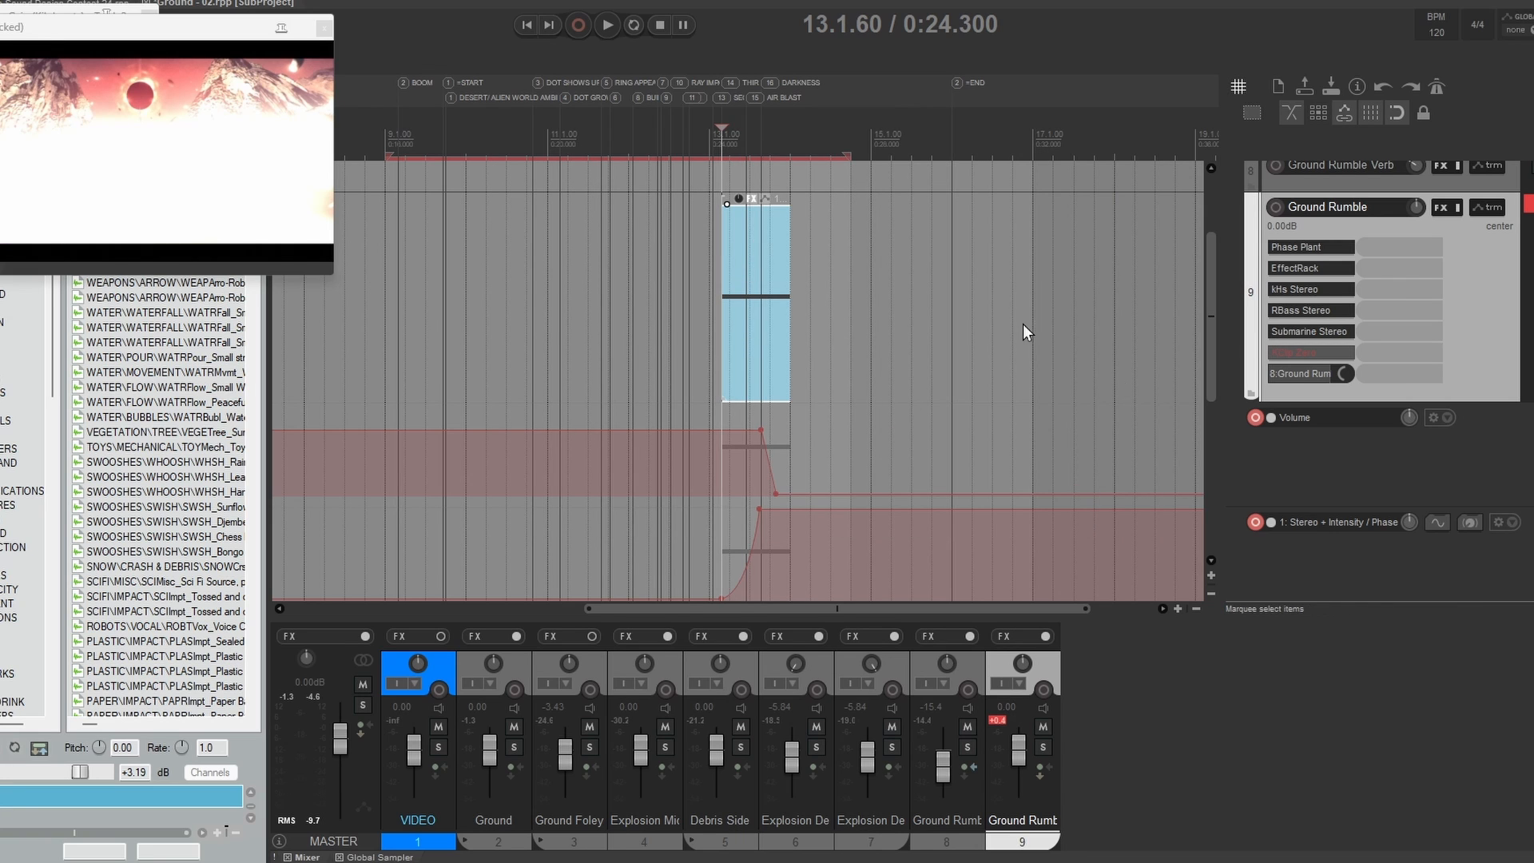
# Step: Bring KClip Zero online on Ground Rumble and audition the complete effect chain from 13.1.60
pyautogui.keyDown('shift'); pyautogui.click(1320, 357); pyautogui.keyUp('shift')
pyautogui.click(1528, 204)
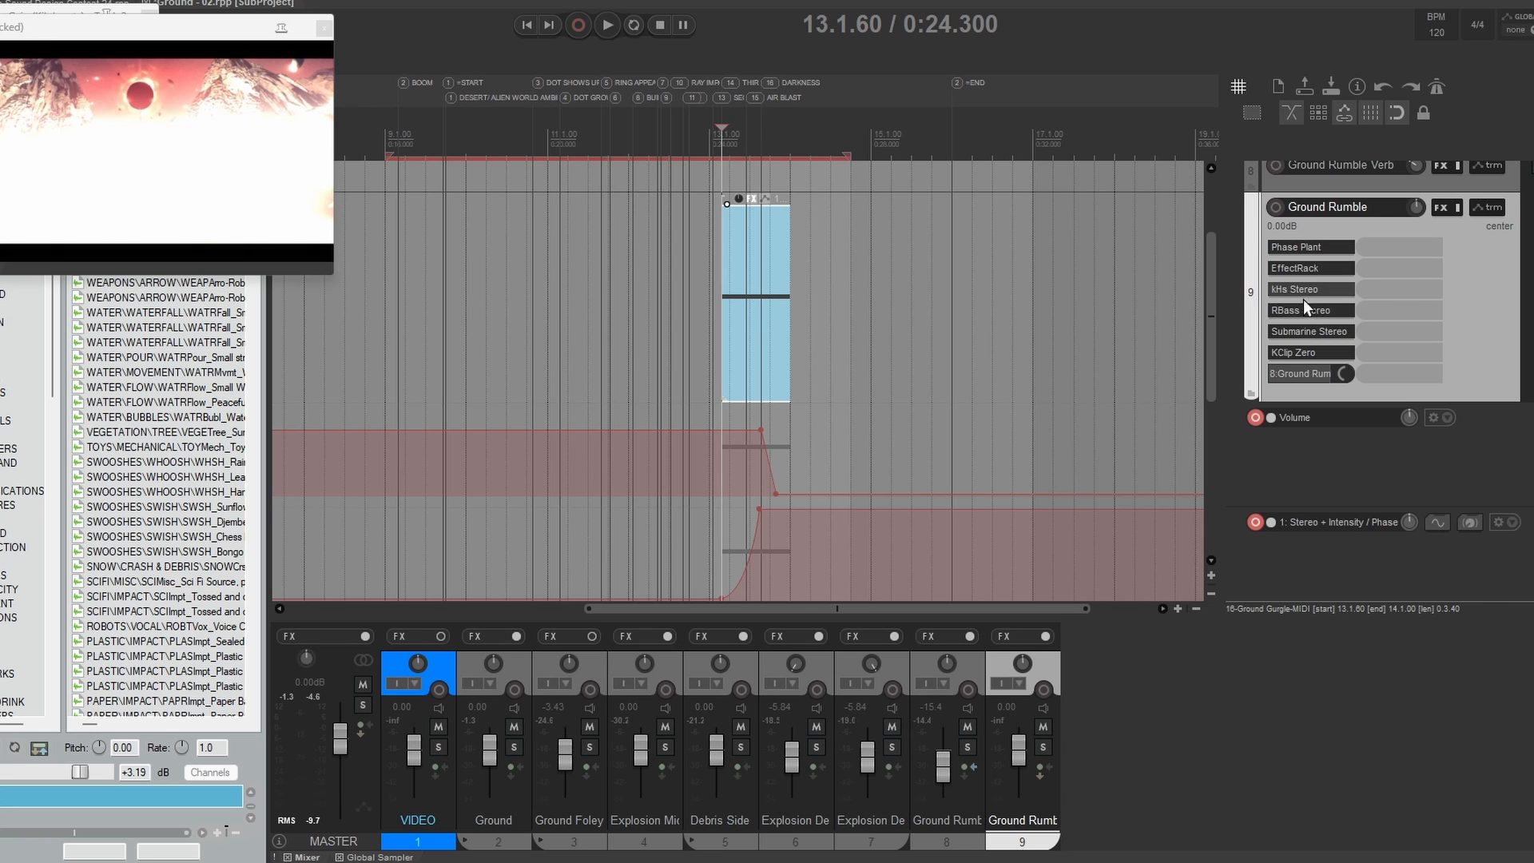
pyautogui.press('space')
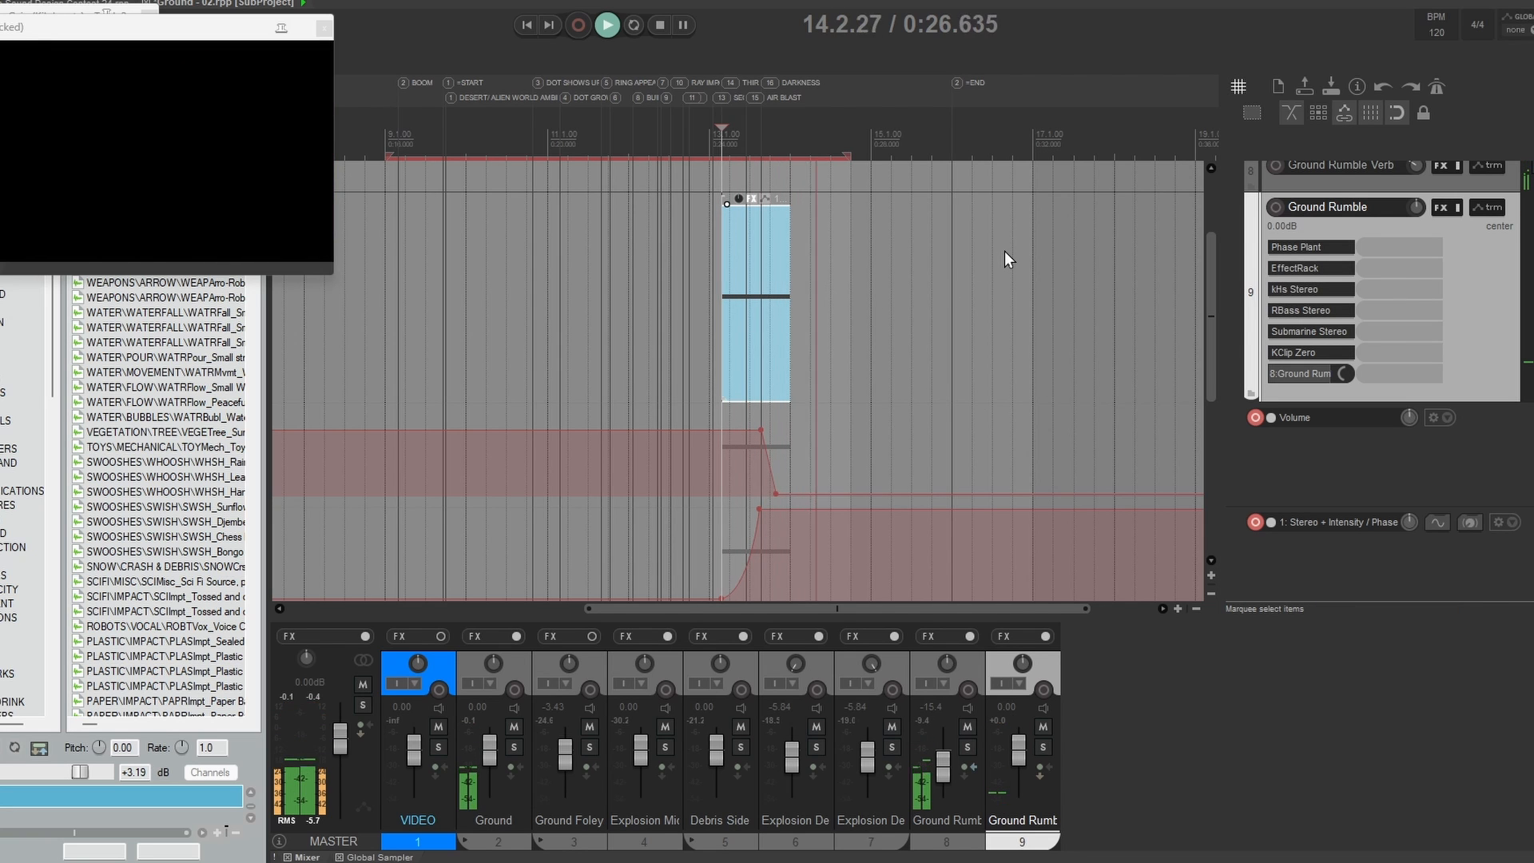
pyautogui.press('space')
# Step: Switch to the Pre-Impact subproject and enlarge both Light tracks to list their effects
pyautogui.scroll(-5, 921, 375)
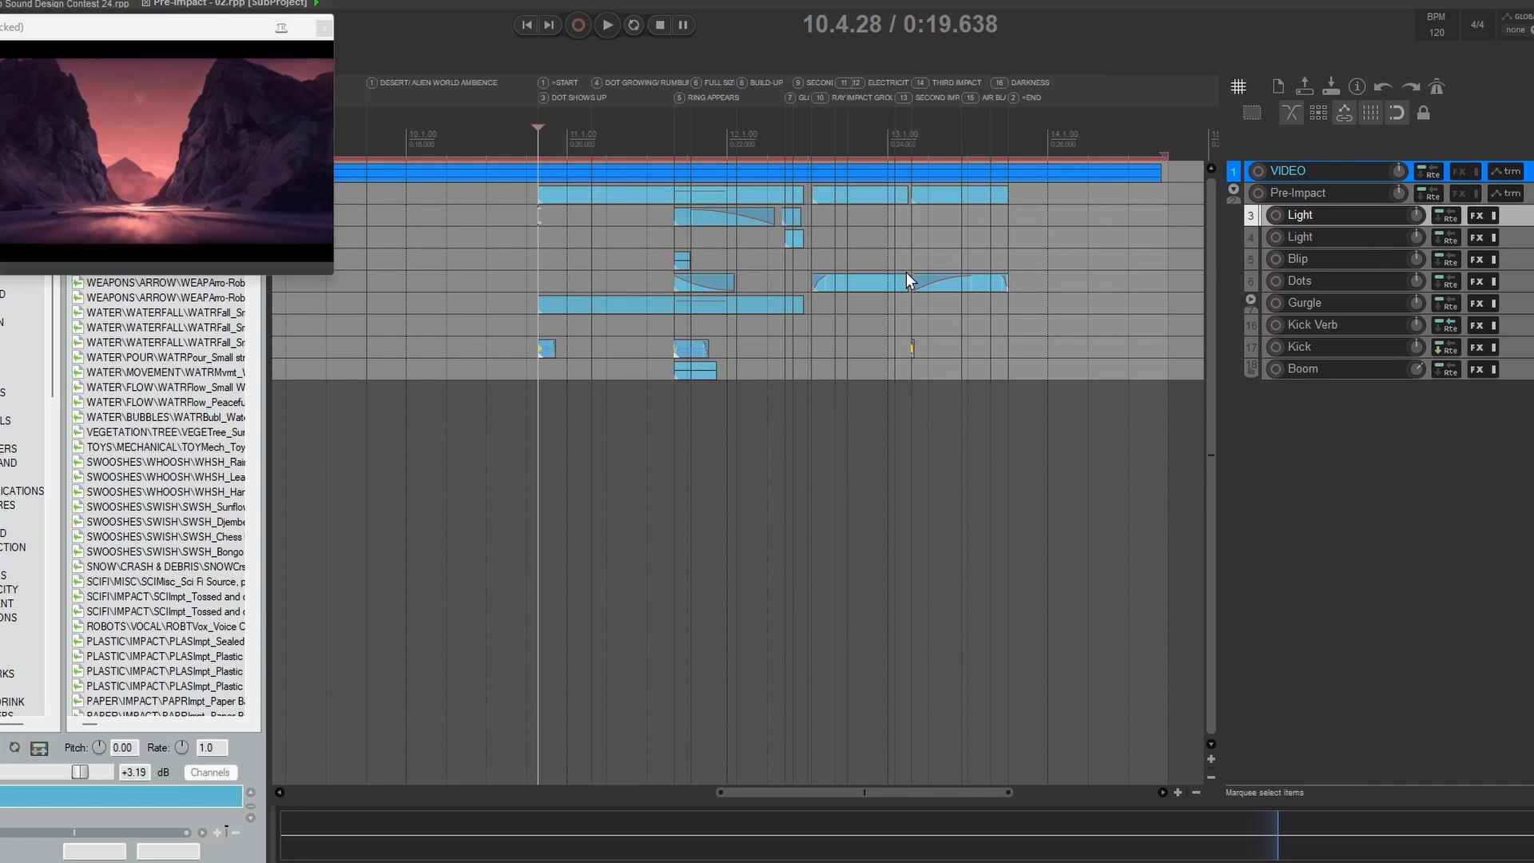
pyautogui.moveTo(1525, 223); pyautogui.dragTo(1526, 363)
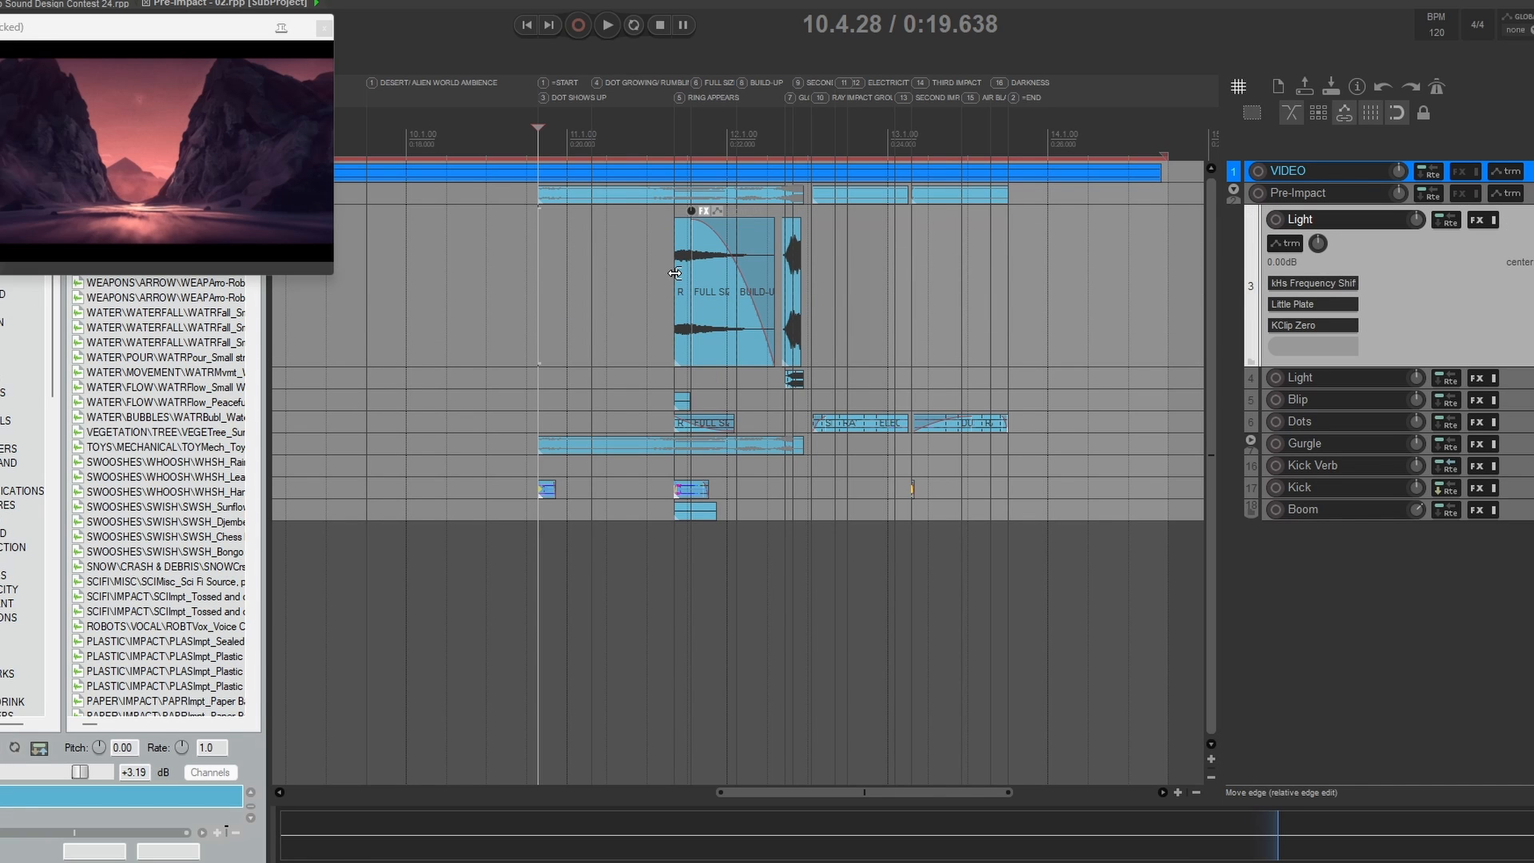
pyautogui.click(1369, 387)
pyautogui.moveTo(1359, 388); pyautogui.dragTo(1355, 537)
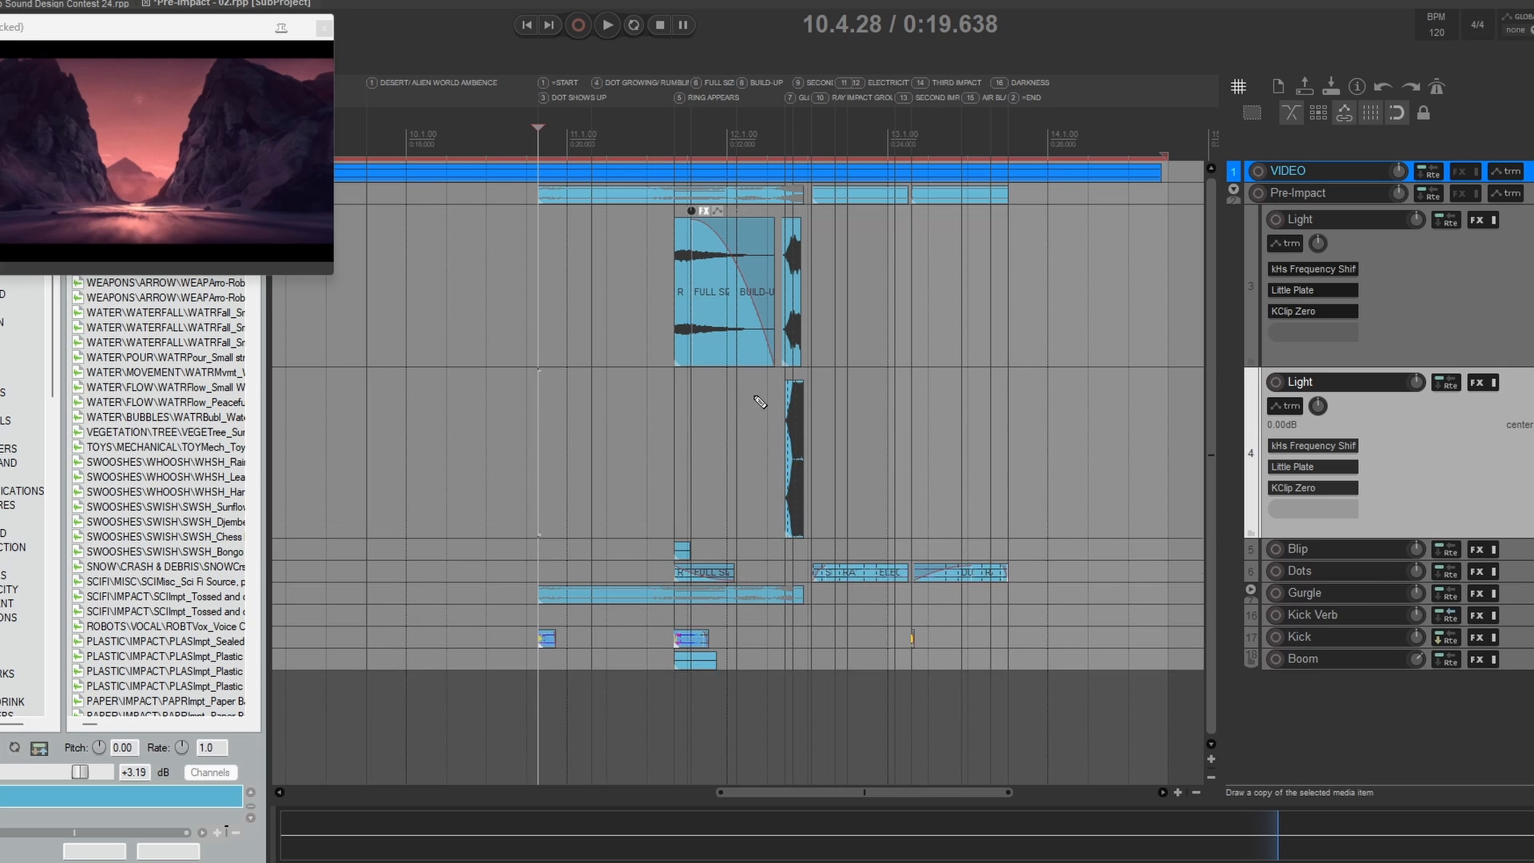
# Step: Examine the waveforms and fades of the Light items between the Ring Appears and Second Ring markers
pyautogui.scroll(8, 794, 420)
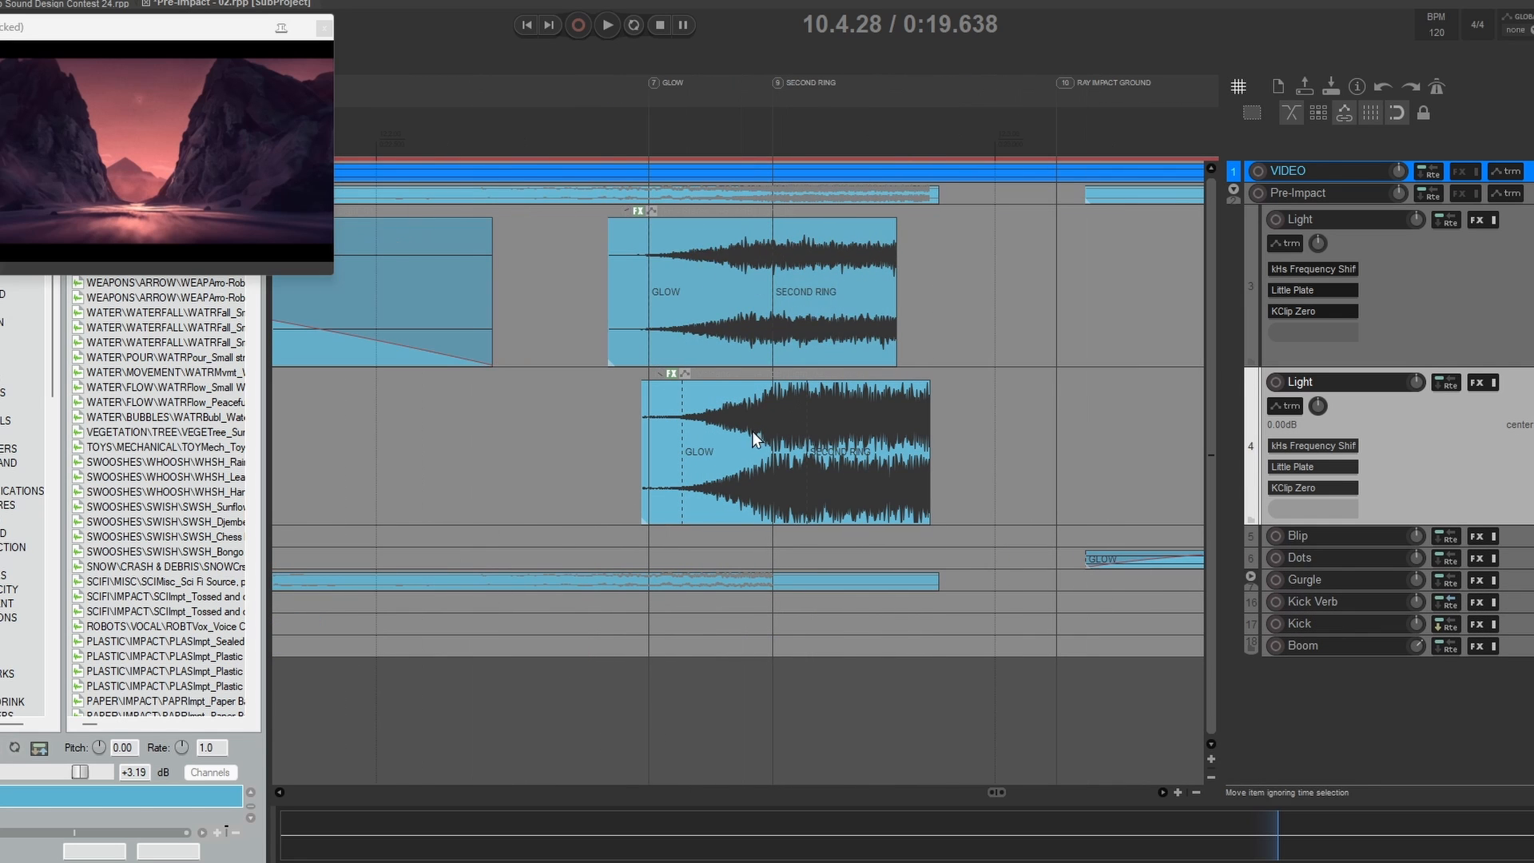
pyautogui.click(779, 325)
pyautogui.moveTo(540, 286); pyautogui.dragTo(869, 286)
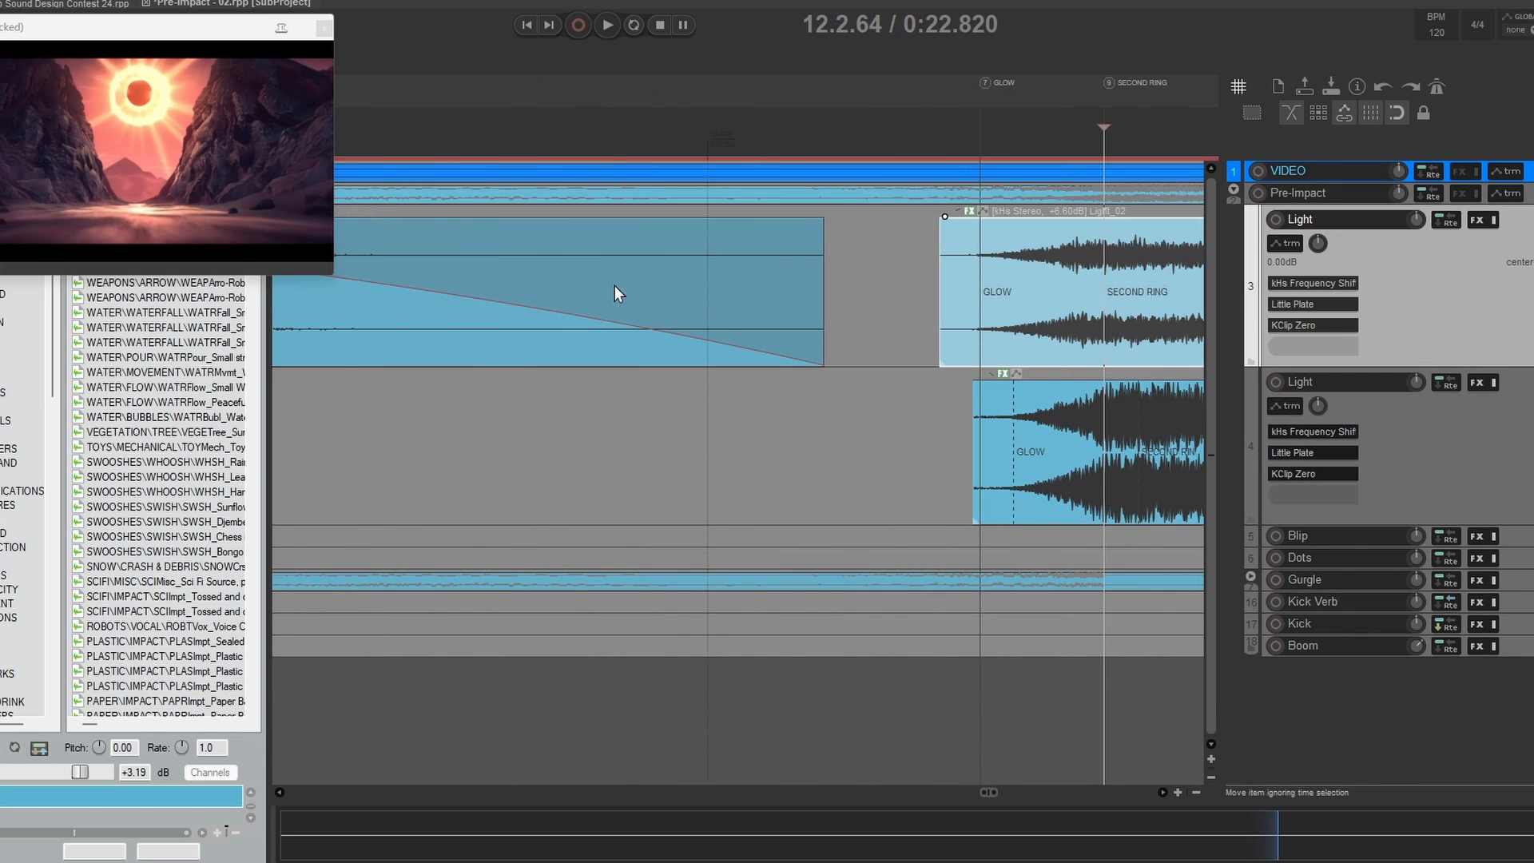
pyautogui.moveTo(615, 285); pyautogui.dragTo(875, 283)
pyautogui.moveTo(368, 265); pyautogui.dragTo(837, 287)
pyautogui.scroll(-5, 837, 287)
pyautogui.moveTo(969, 288); pyautogui.dragTo(843, 286)
pyautogui.scroll(-3, 683, 295)
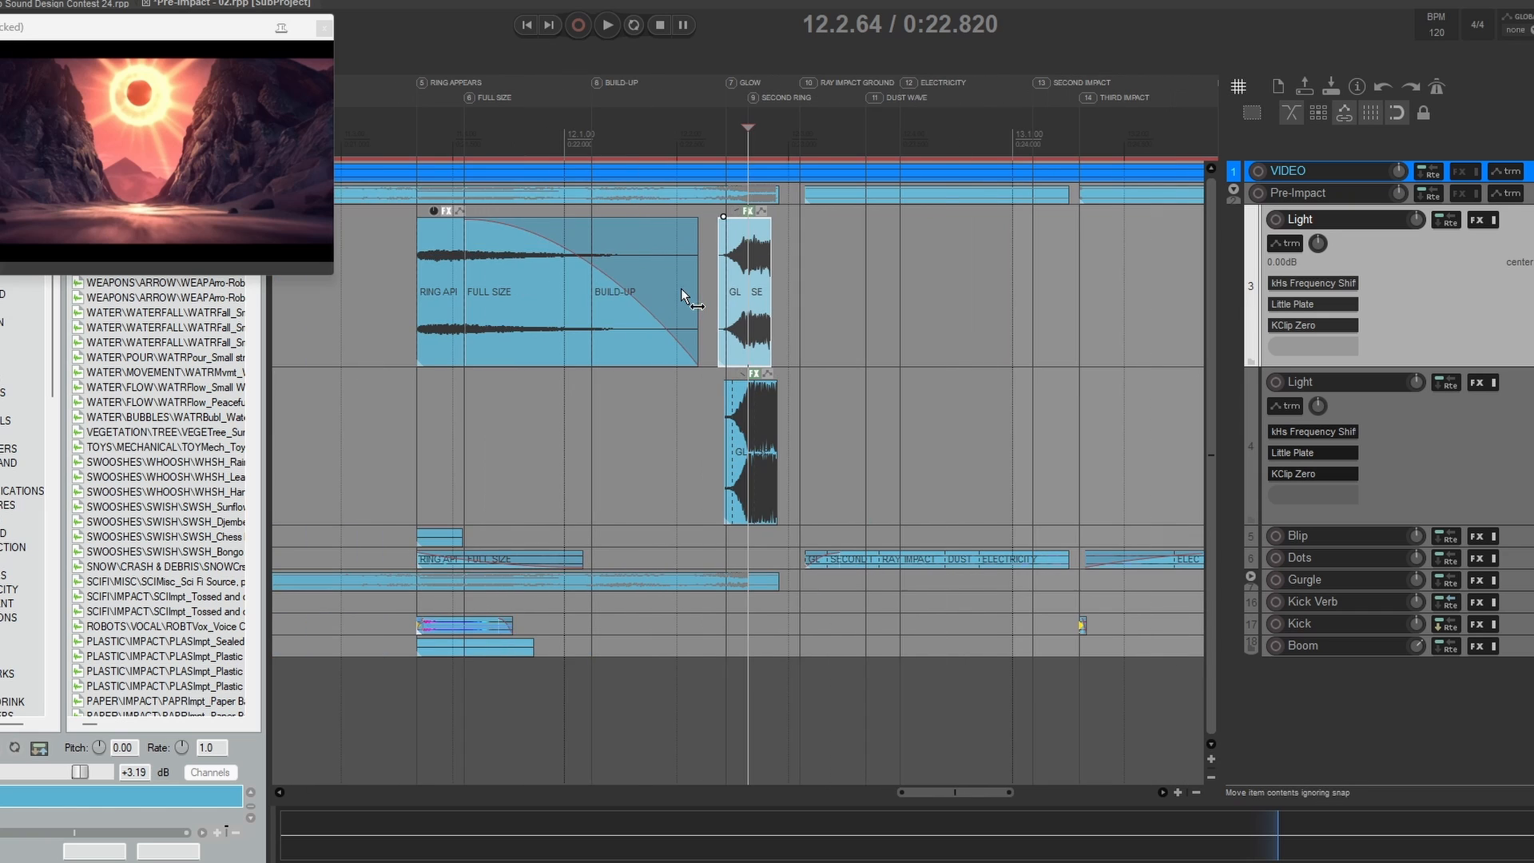
pyautogui.scroll(-4, 501, 329)
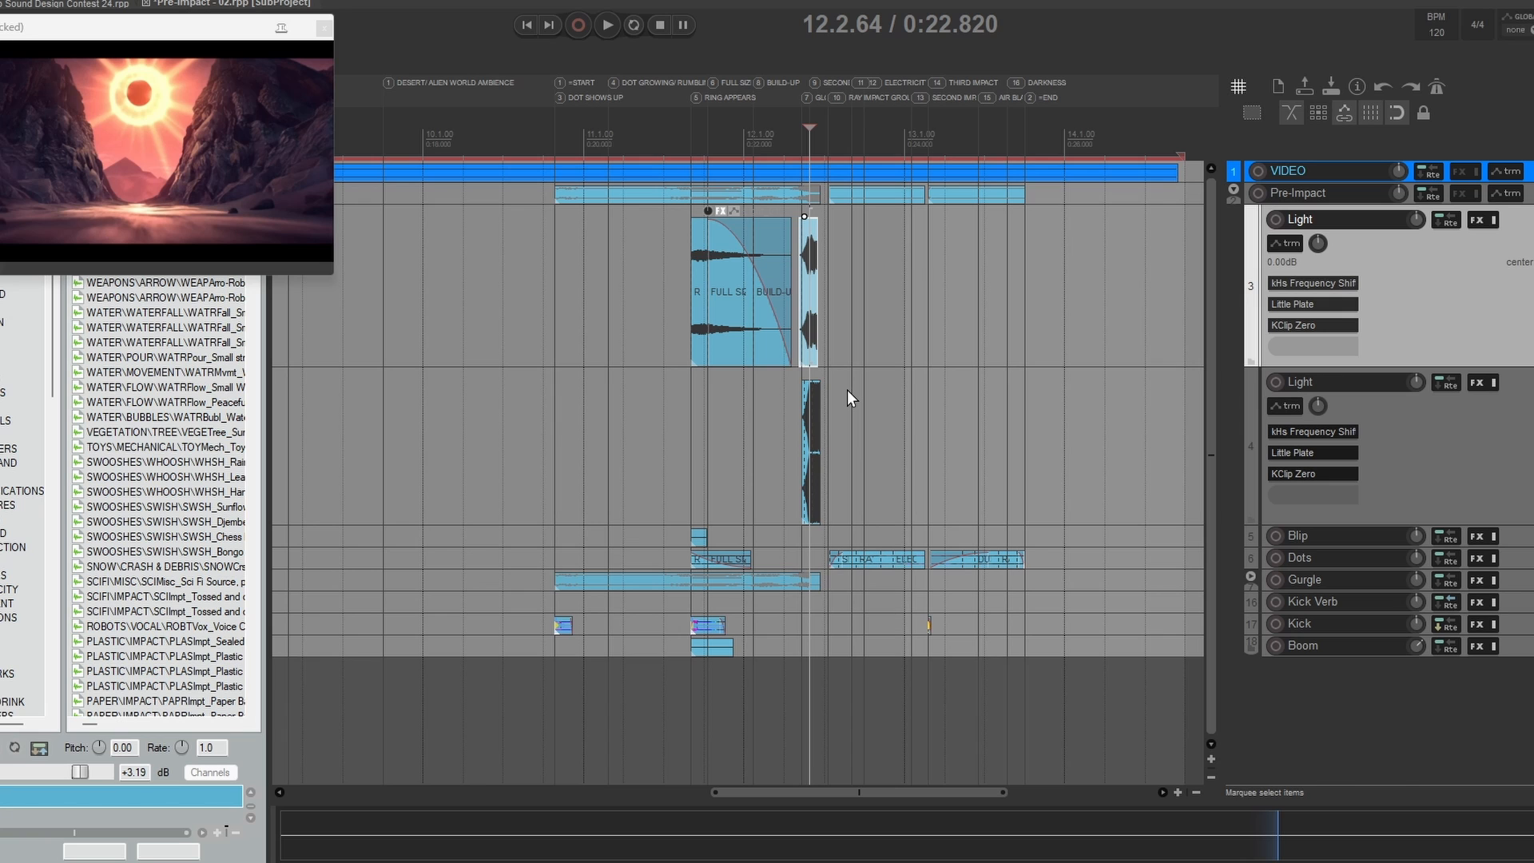
# Step: Solo the first Light track, enlarge it and audition it against the video from 11.3.00
pyautogui.press('`')
pyautogui.press('F6')
pyautogui.moveTo(1322, 238); pyautogui.dragTo(1316, 374)
pyautogui.click(659, 288)
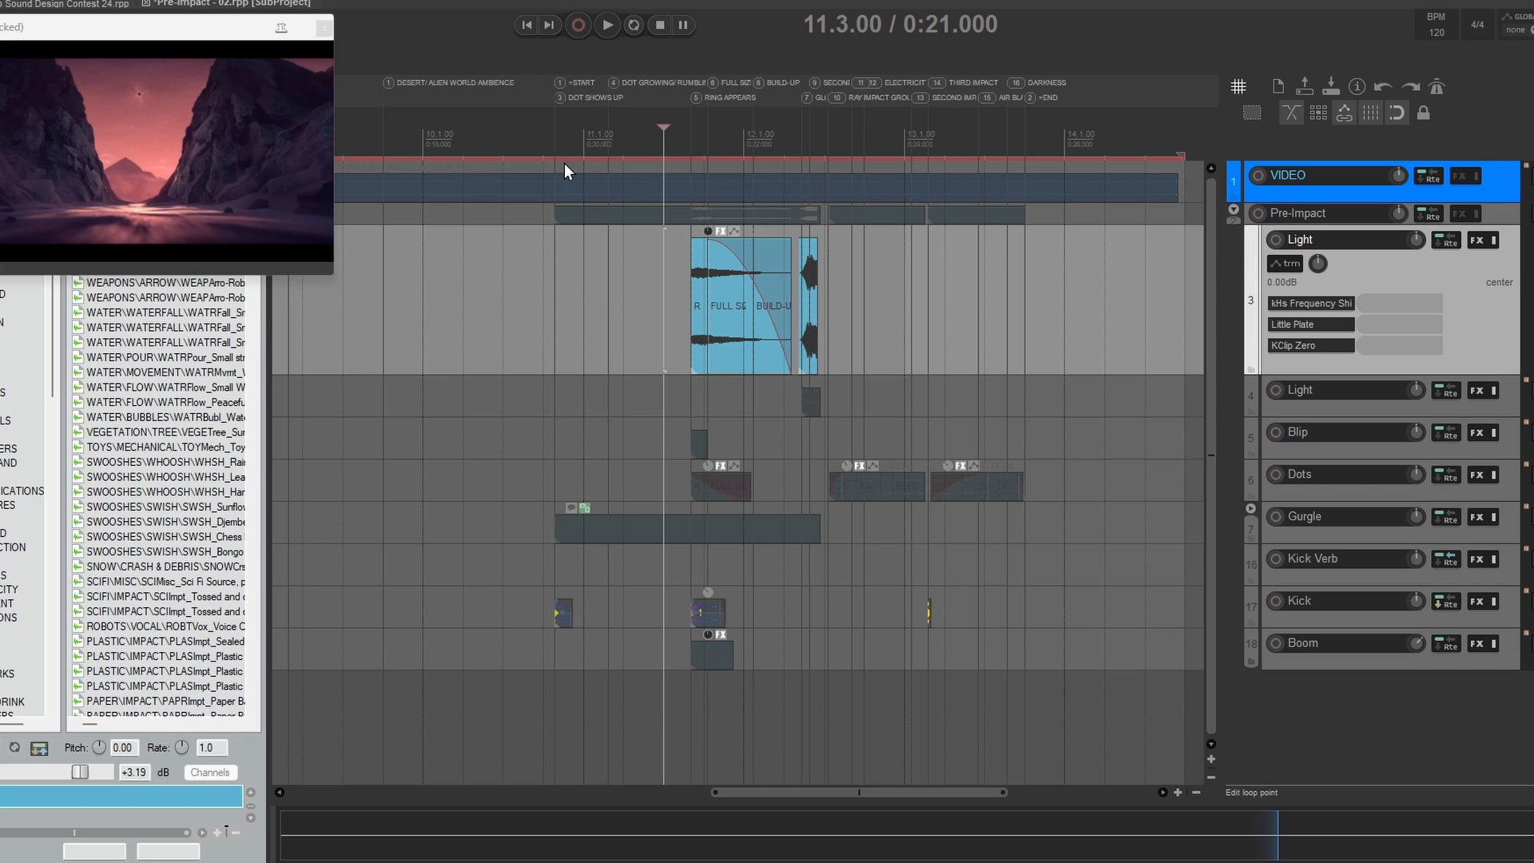
pyautogui.press('space')
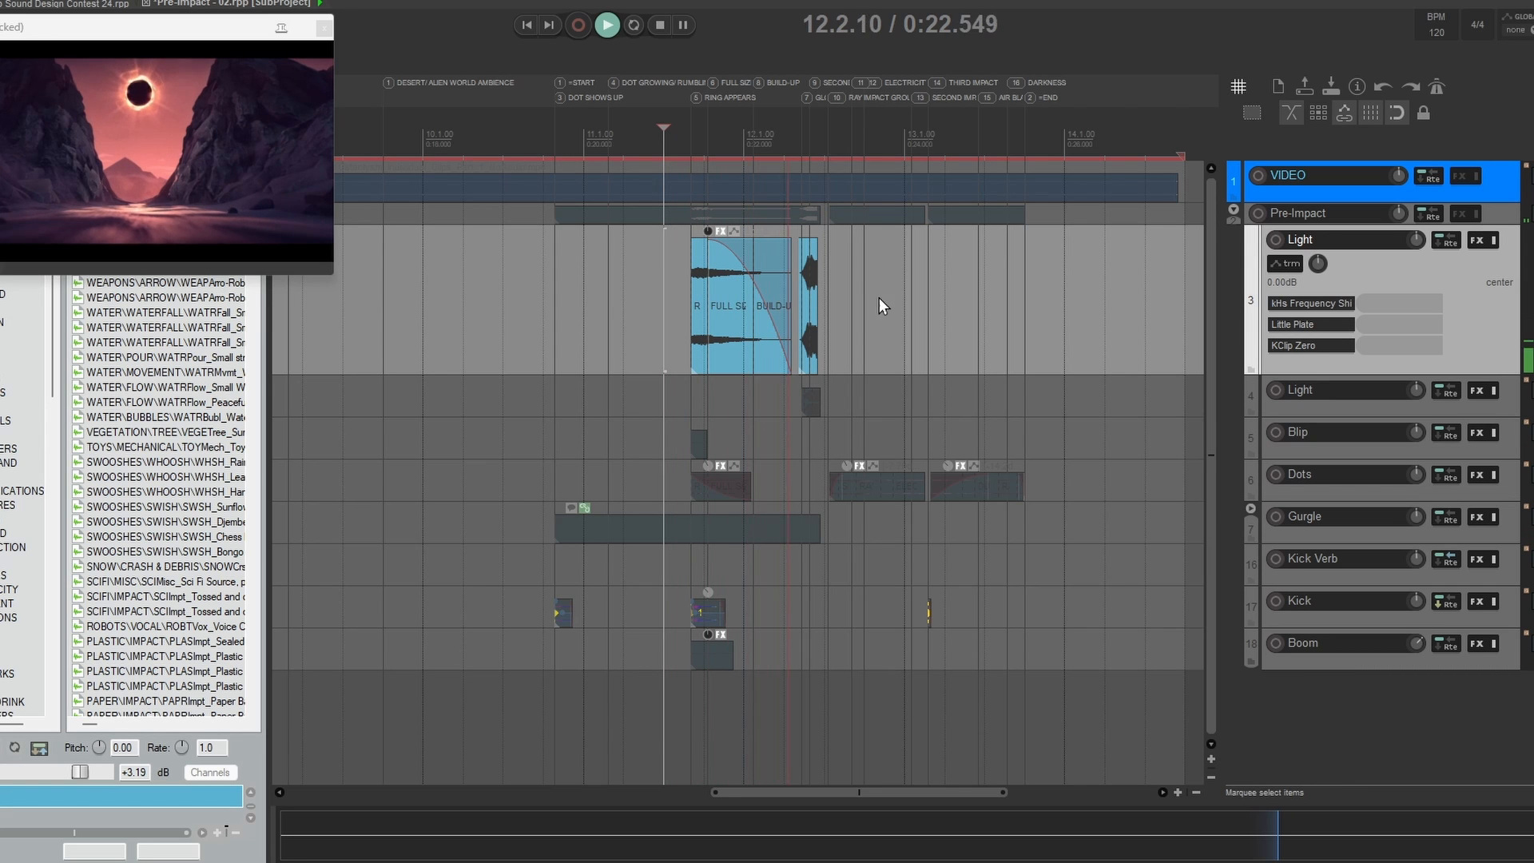
pyautogui.press('space')
# Step: Replay the soloed Light items against the video from 12.2.37 and again from 11.3.68
pyautogui.click(799, 289)
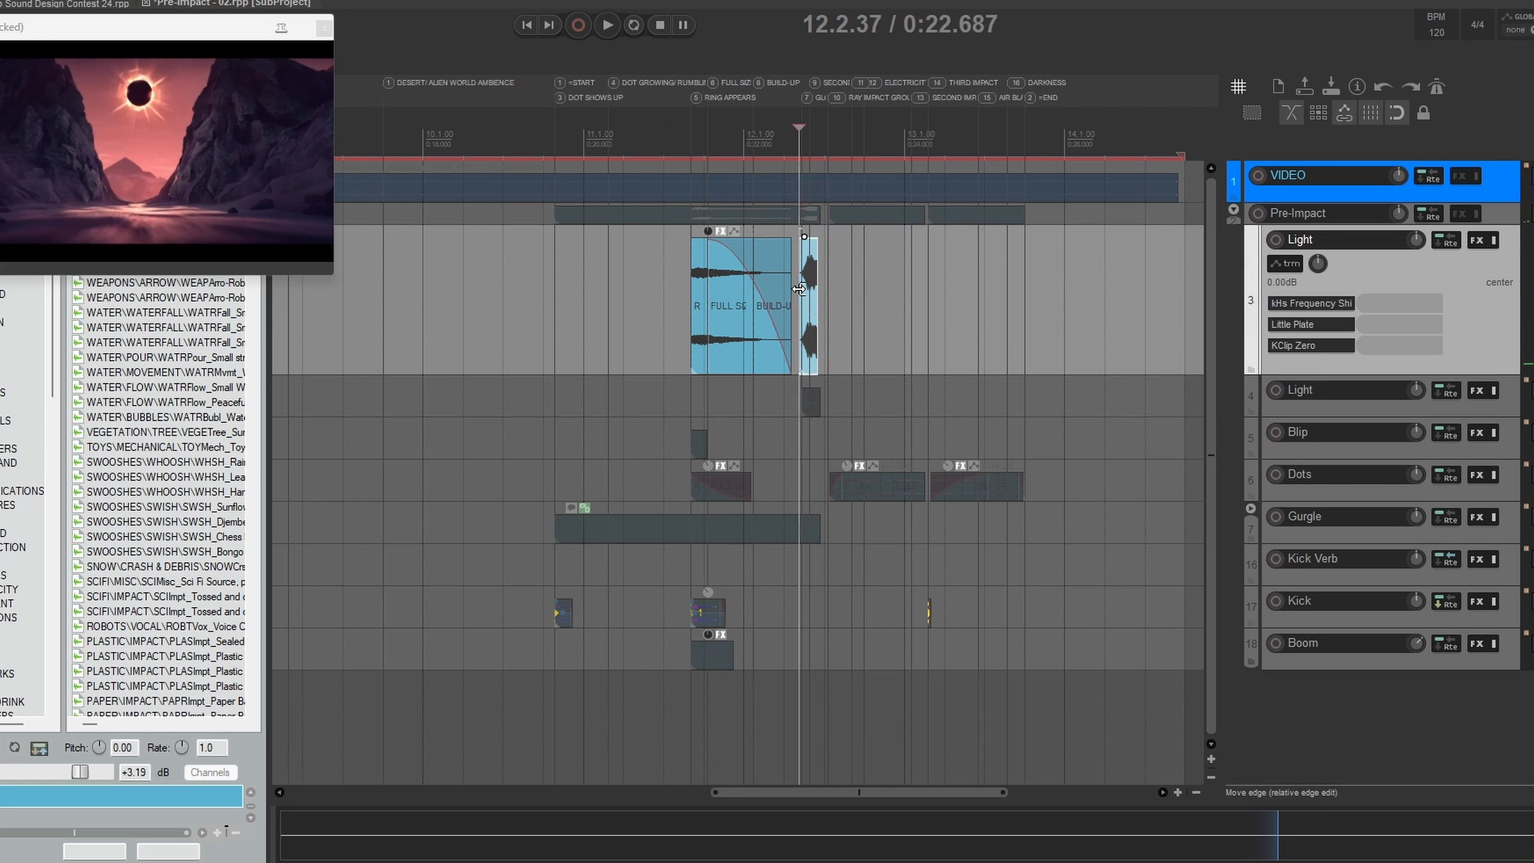
pyautogui.press('space')
pyautogui.click(663, 305)
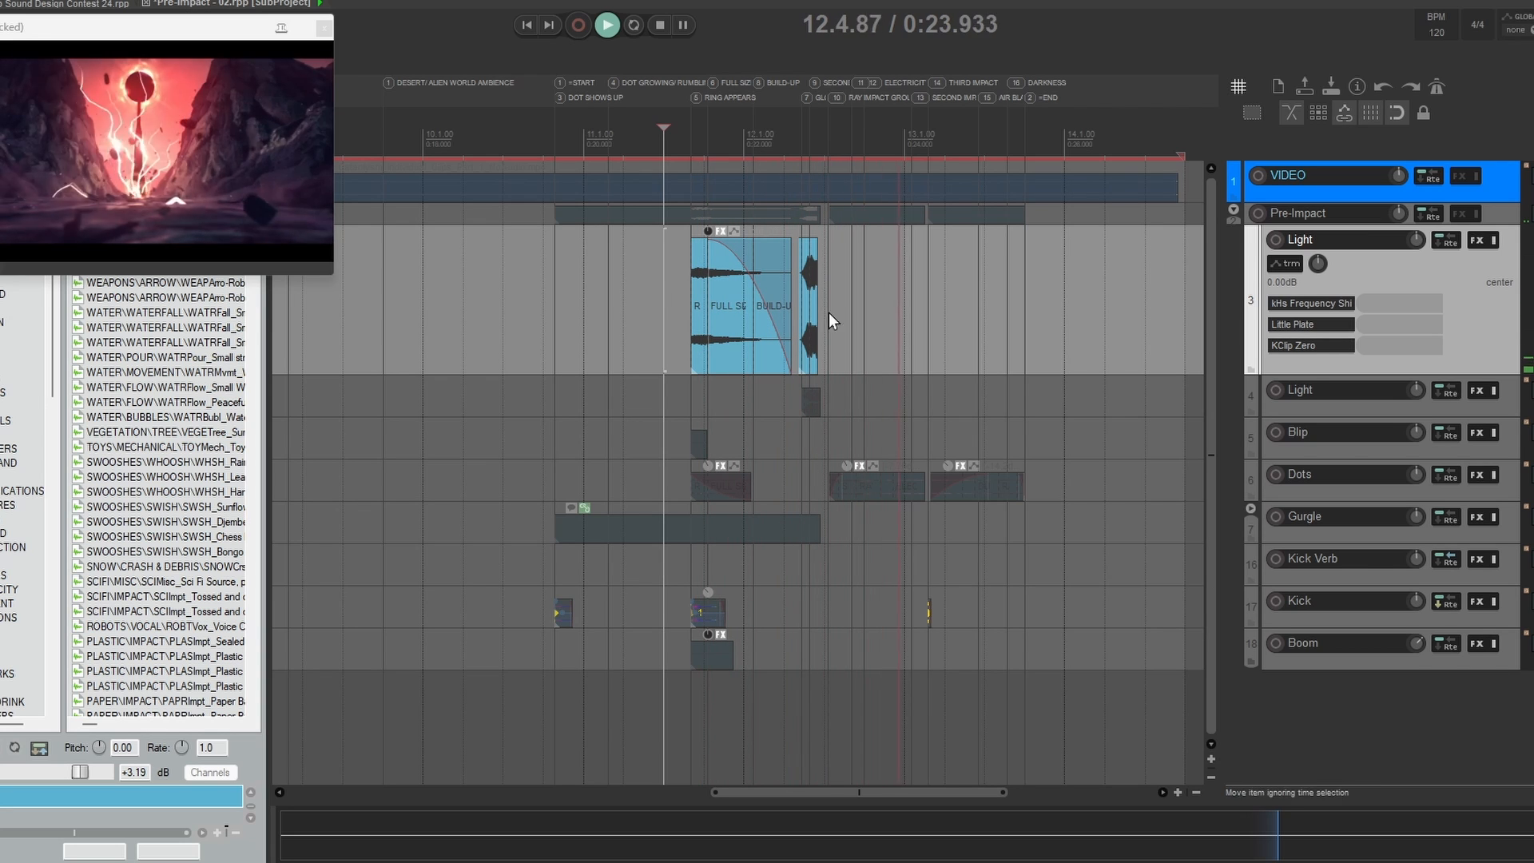
pyautogui.press('space')
pyautogui.click(669, 297)
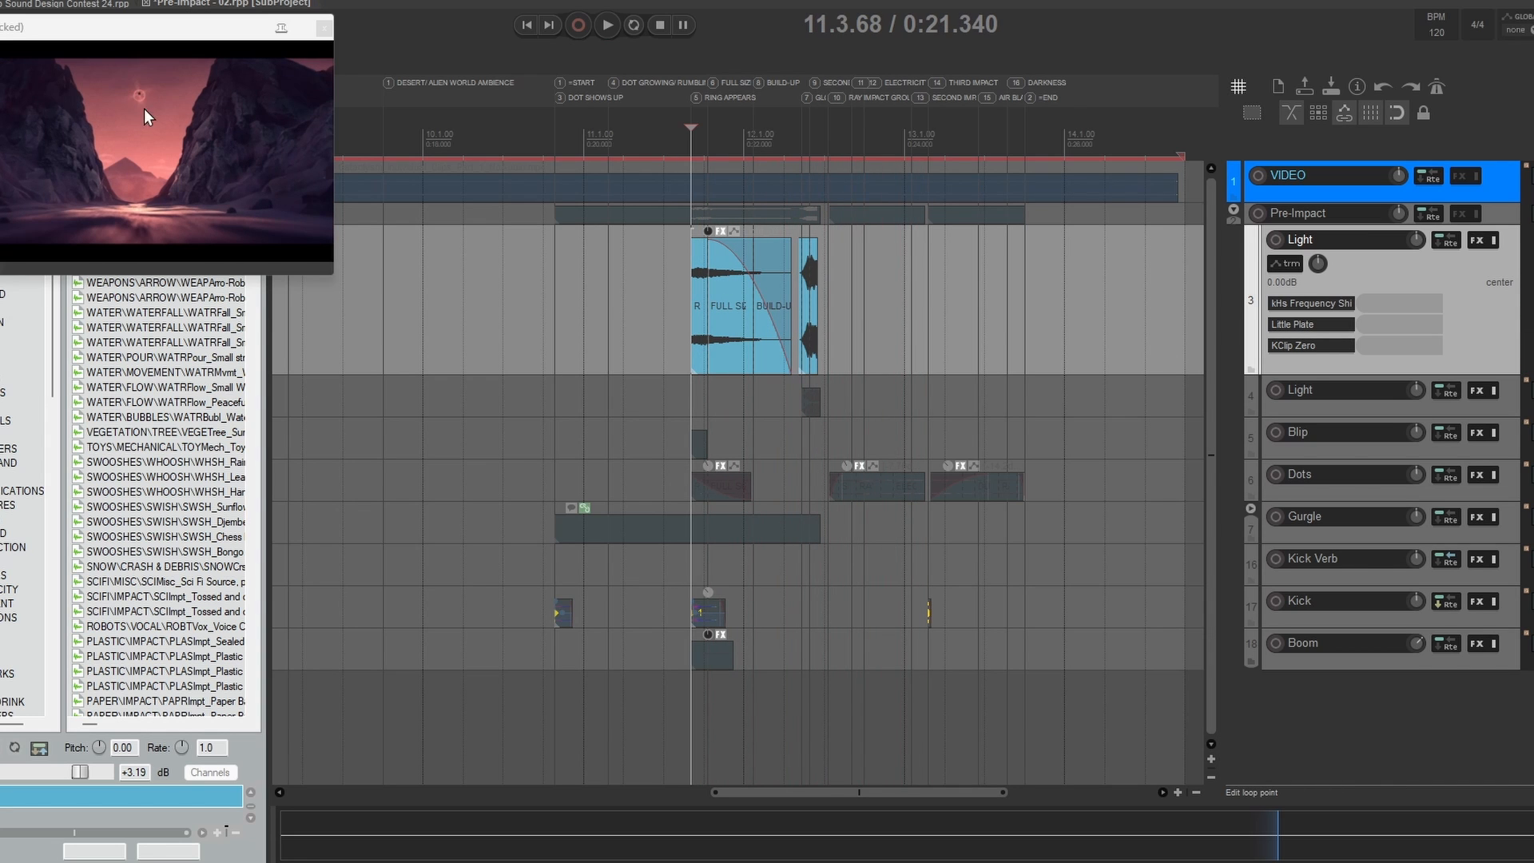
pyautogui.press('space')
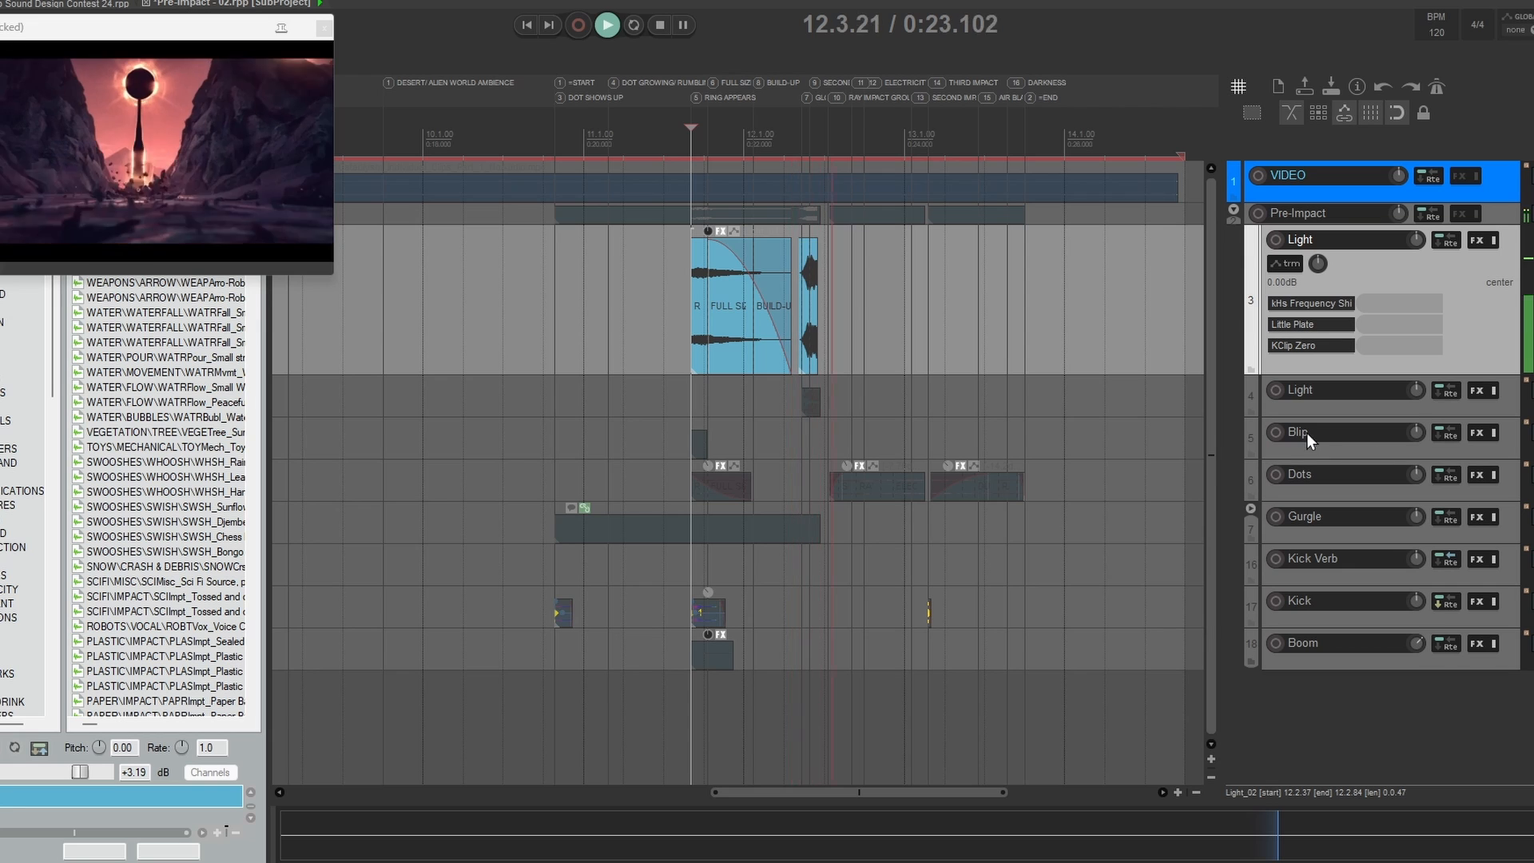
# Step: Stop playback, enable the second Light track alongside the first and inspect the FabFilter Volcano 3 filter on its item
pyautogui.press('space')
pyautogui.click(942, 405)
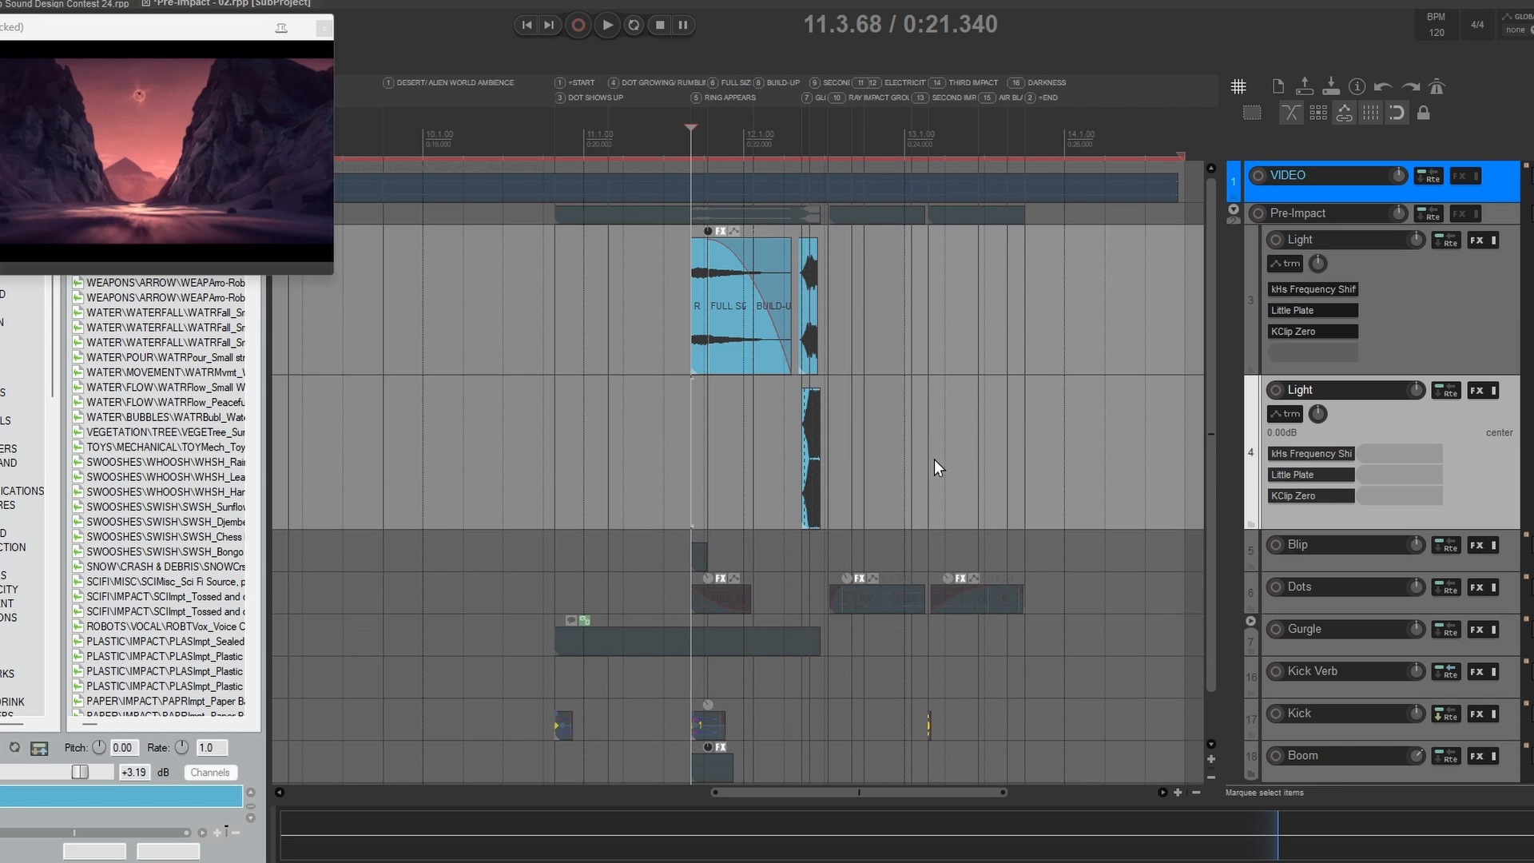
pyautogui.click(801, 431)
pyautogui.scroll(4, 831, 453)
pyautogui.click(744, 382)
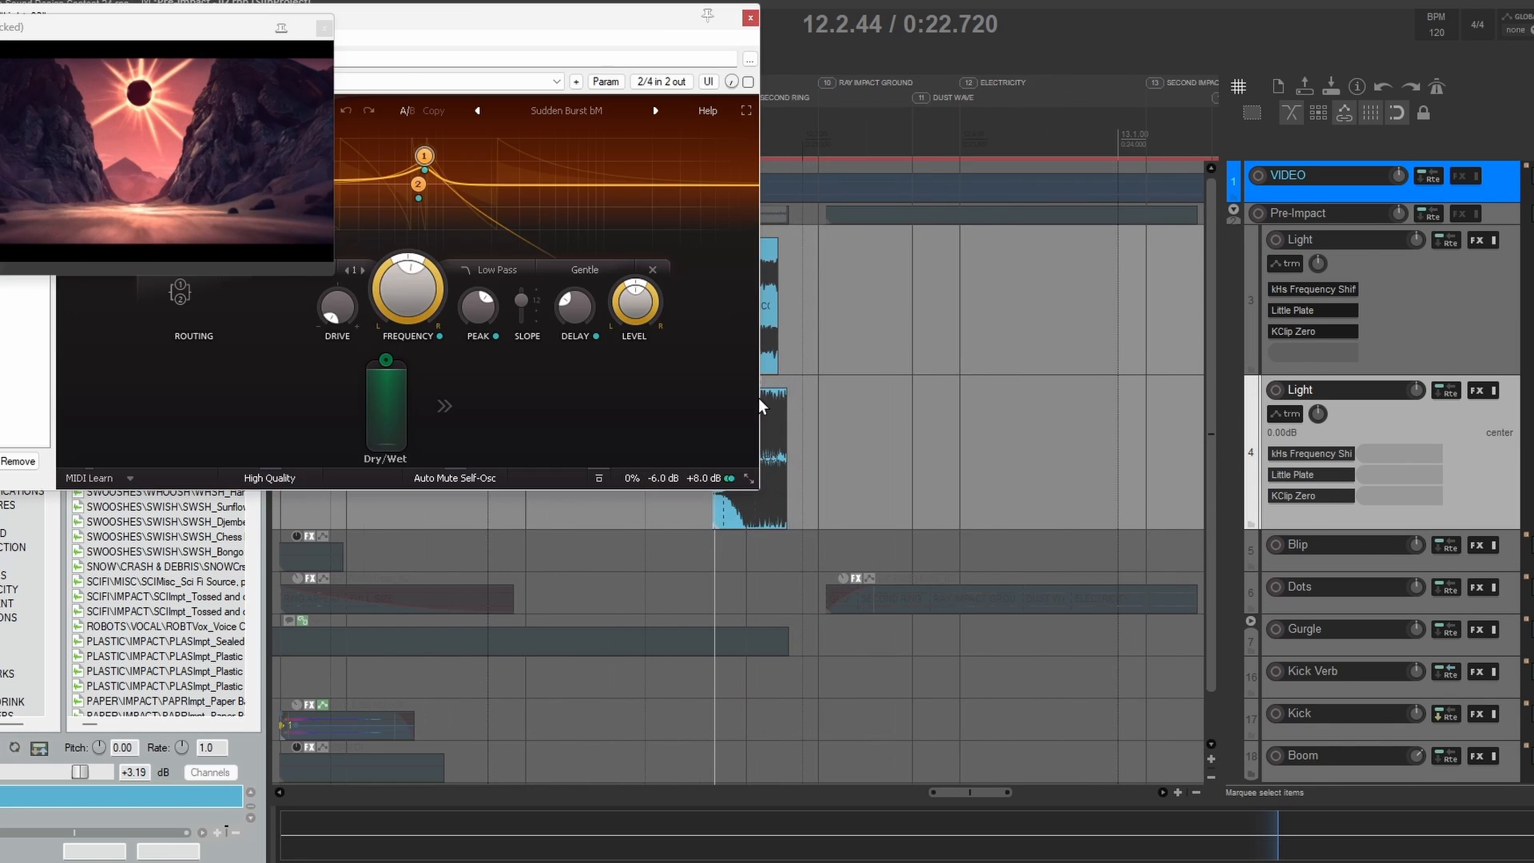
pyautogui.moveTo(509, 15); pyautogui.dragTo(1071, 59)
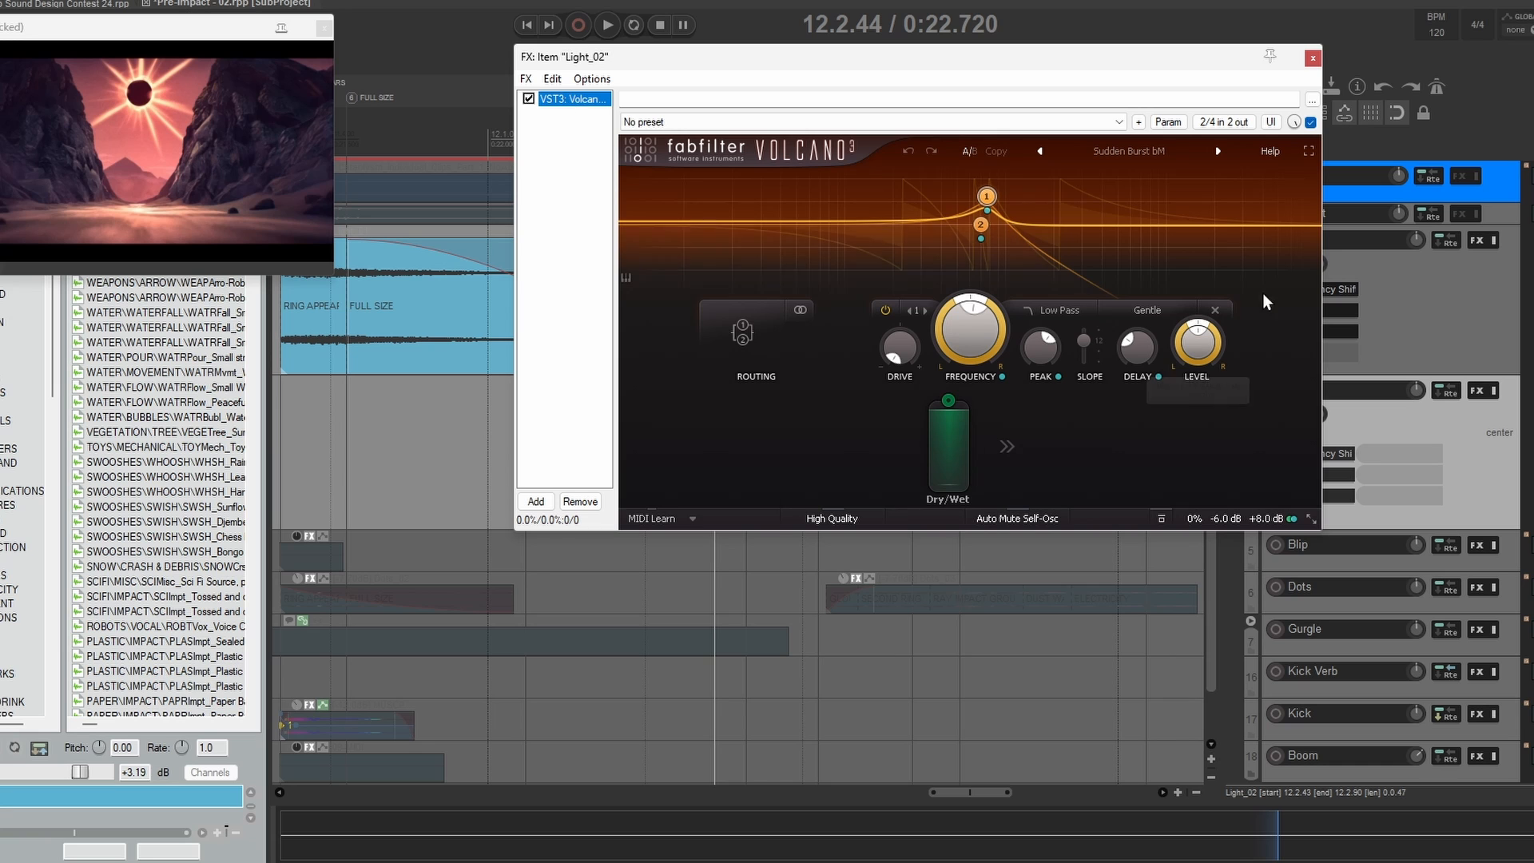
pyautogui.click(1110, 151)
pyautogui.moveTo(1150, 211)
pyautogui.click(1205, 72)
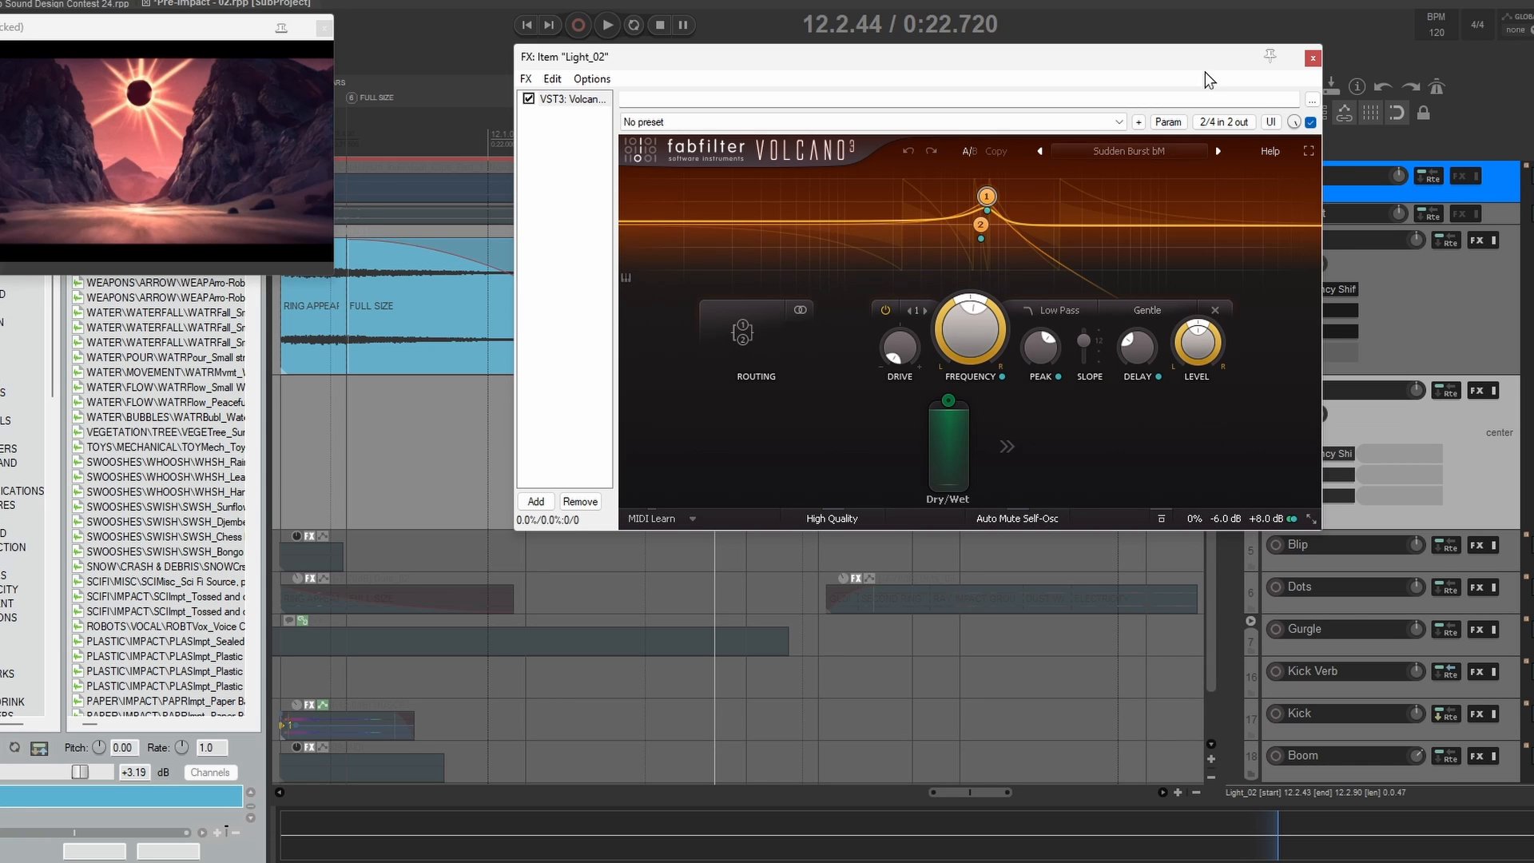
pyautogui.click(1313, 57)
# Step: Inspect the Little Plate reverb settings on the second Light track and close the effect
pyautogui.click(1310, 474)
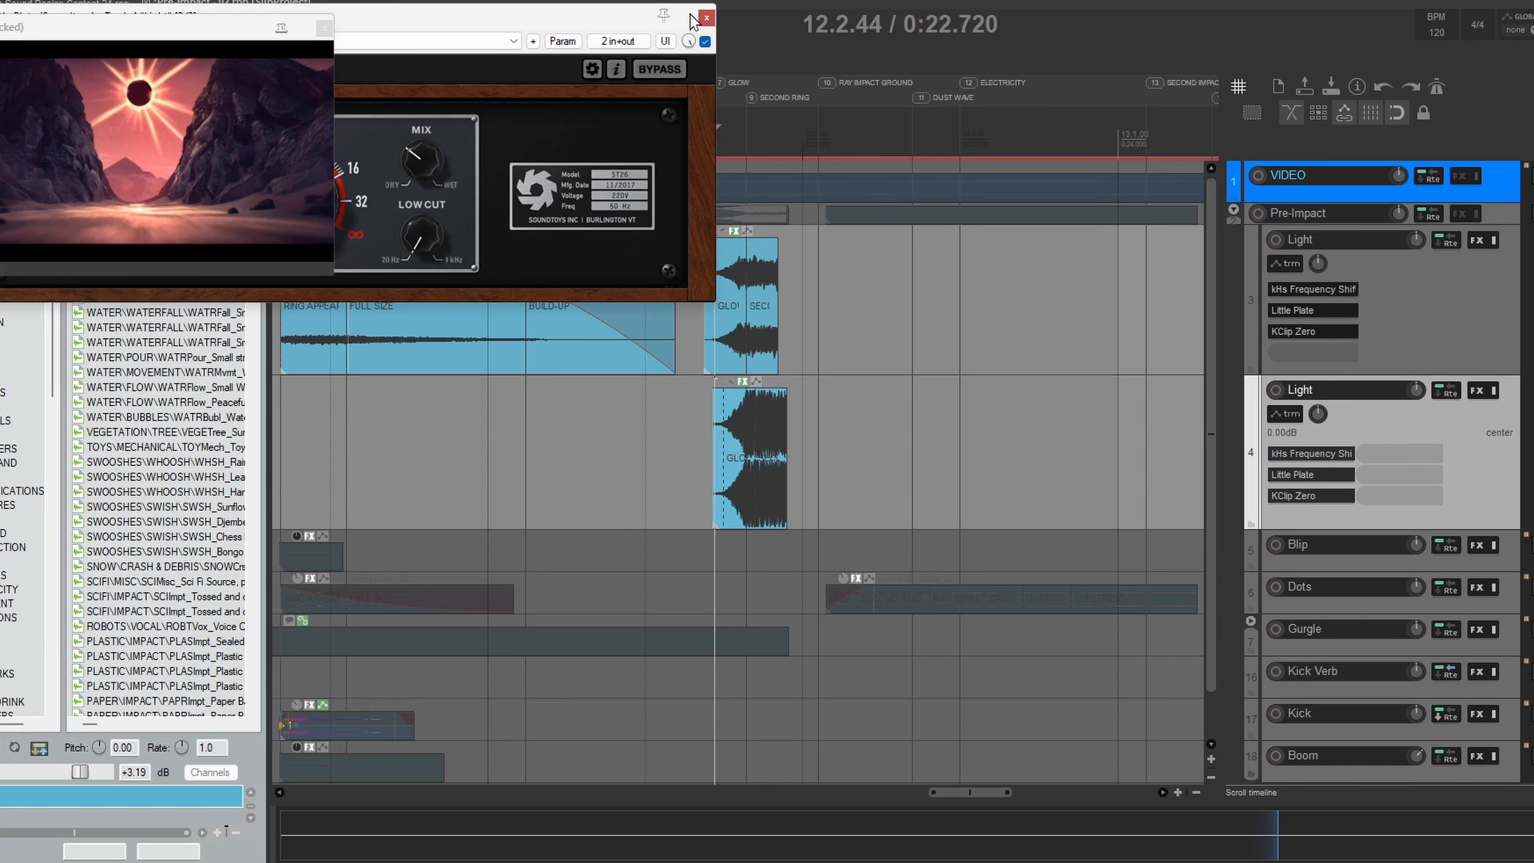
pyautogui.moveTo(689, 14); pyautogui.dragTo(1070, 69)
pyautogui.click(1087, 72)
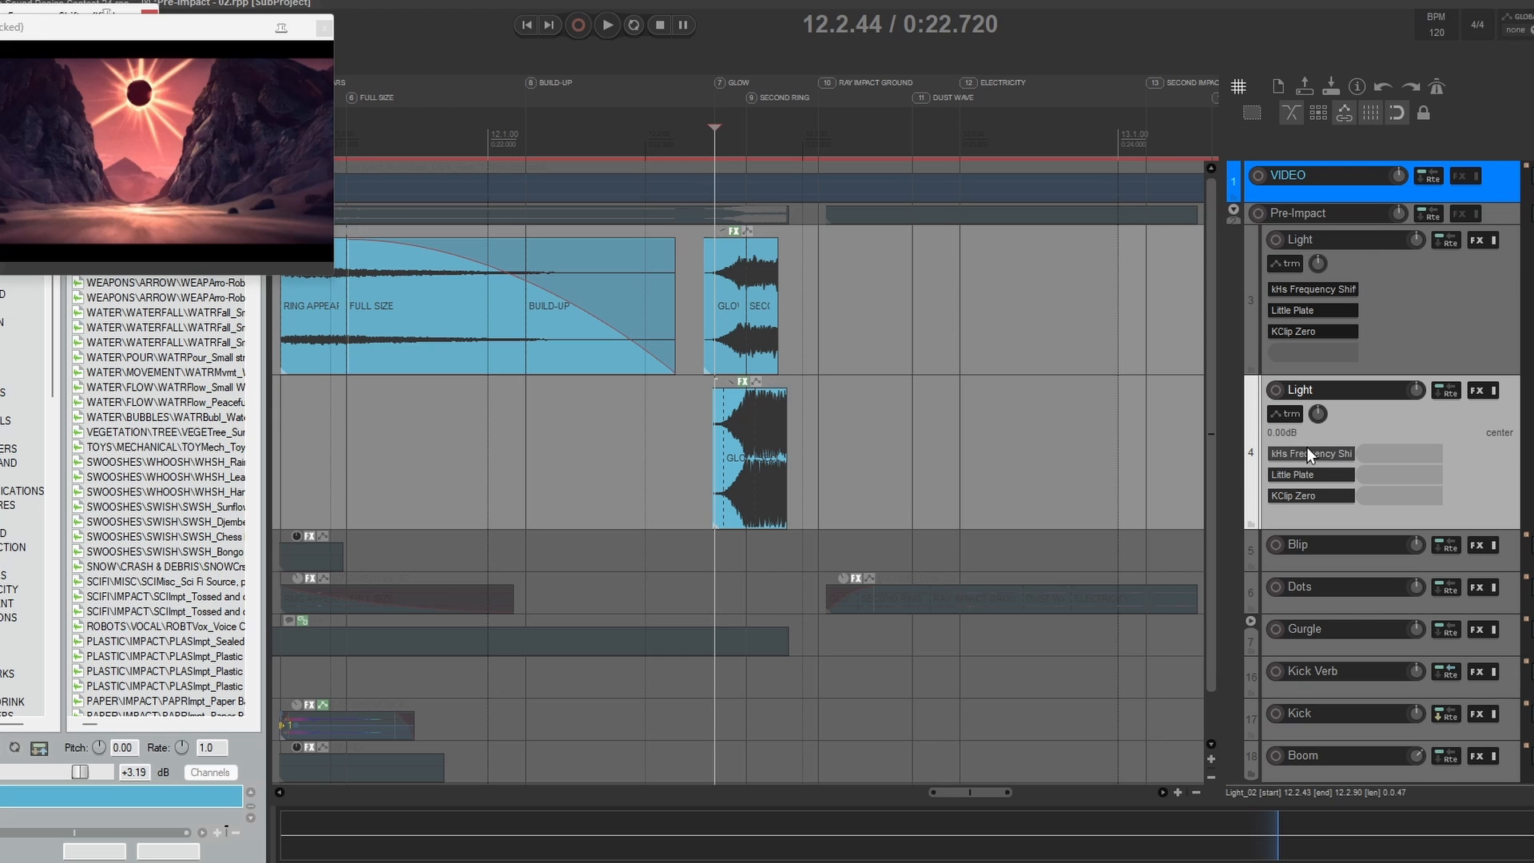
# Step: Display the second Light track's Width envelope and hide it again
pyautogui.press('w')
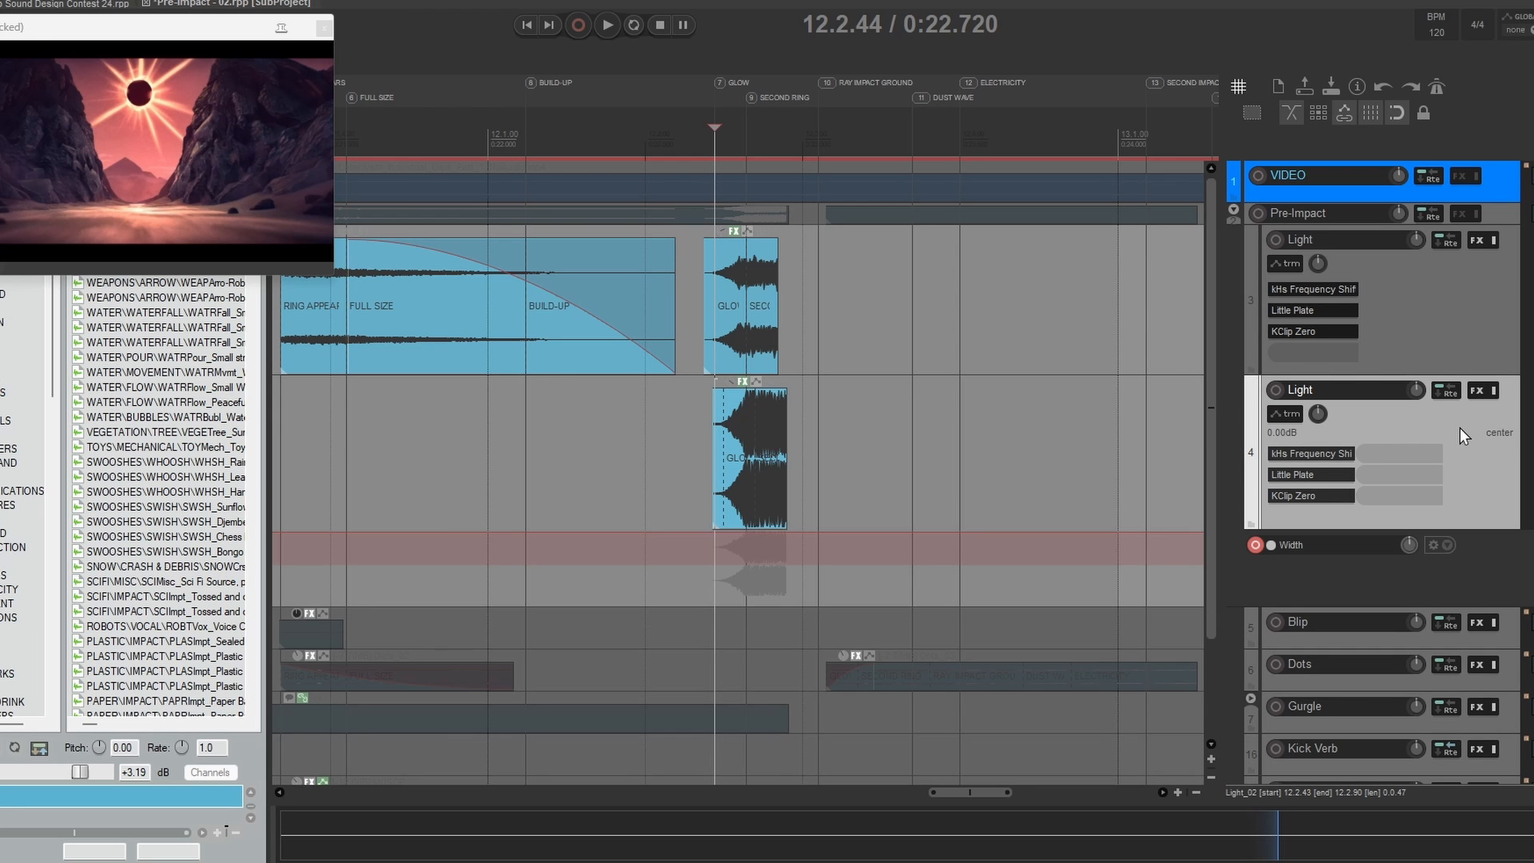
pyautogui.scroll(-8, 862, 462)
pyautogui.scroll(6, 862, 462)
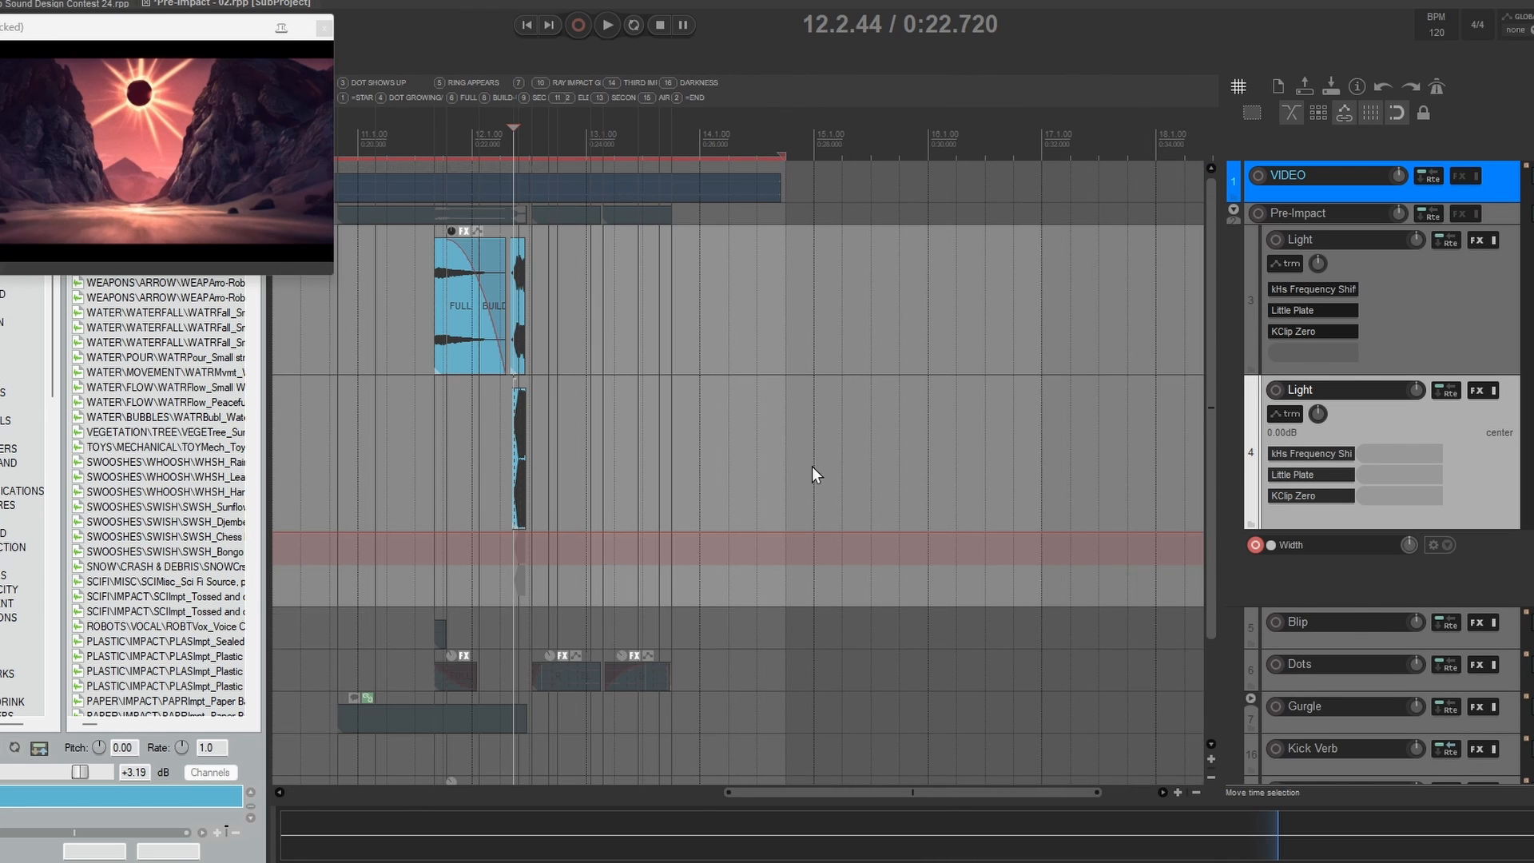
pyautogui.press('w')
# Step: Check the kHs Frequency Shifter on the first Light track and close it
pyautogui.moveTo(393, 361); pyautogui.dragTo(527, 363)
pyautogui.scroll(4, 572, 368)
pyautogui.click(1309, 304)
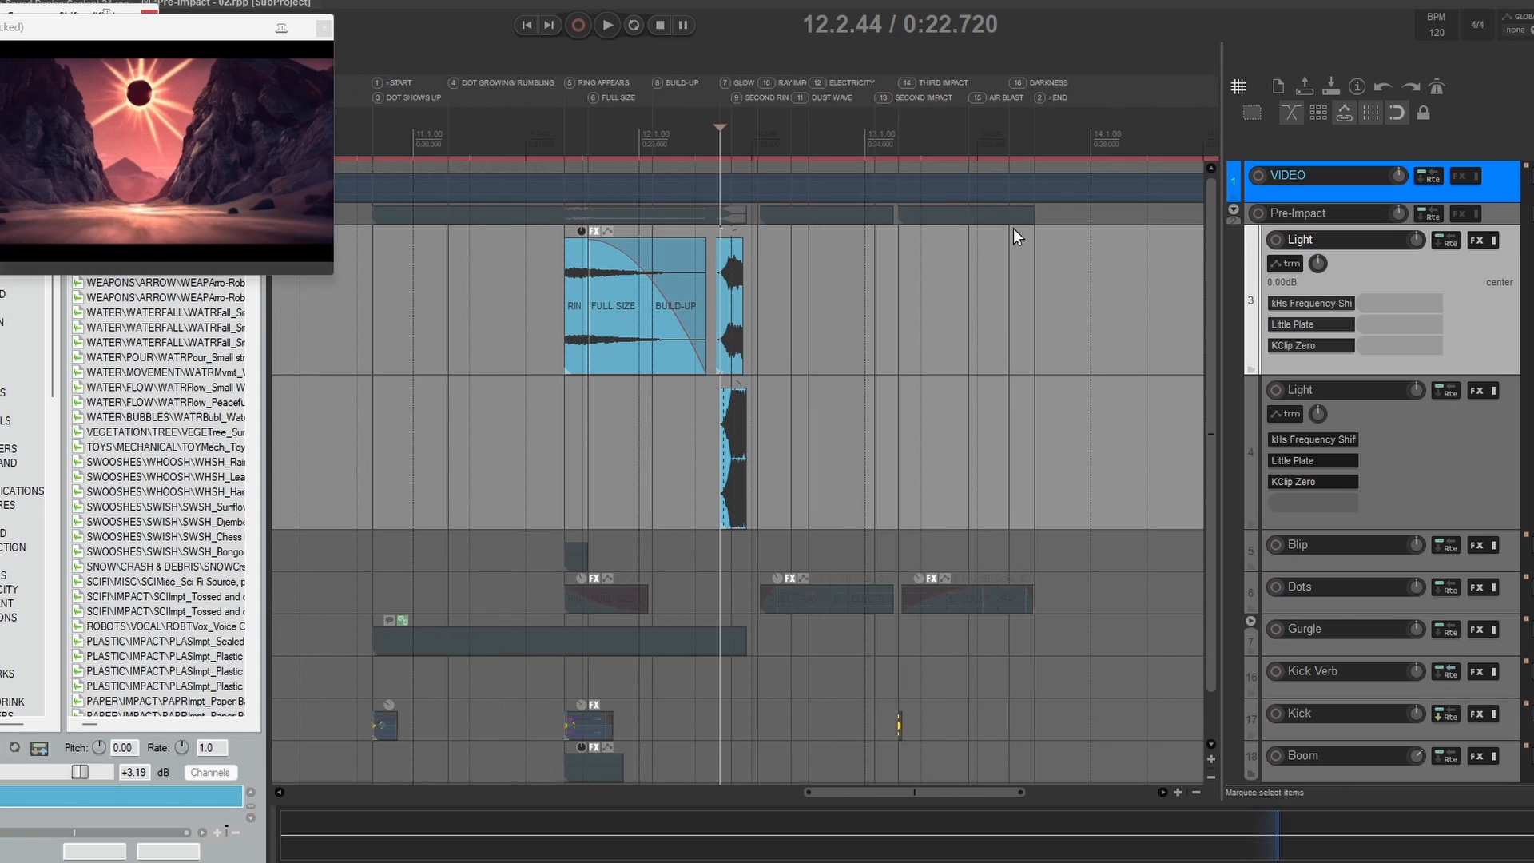
pyautogui.moveTo(80, 1); pyautogui.dragTo(1009, 286)
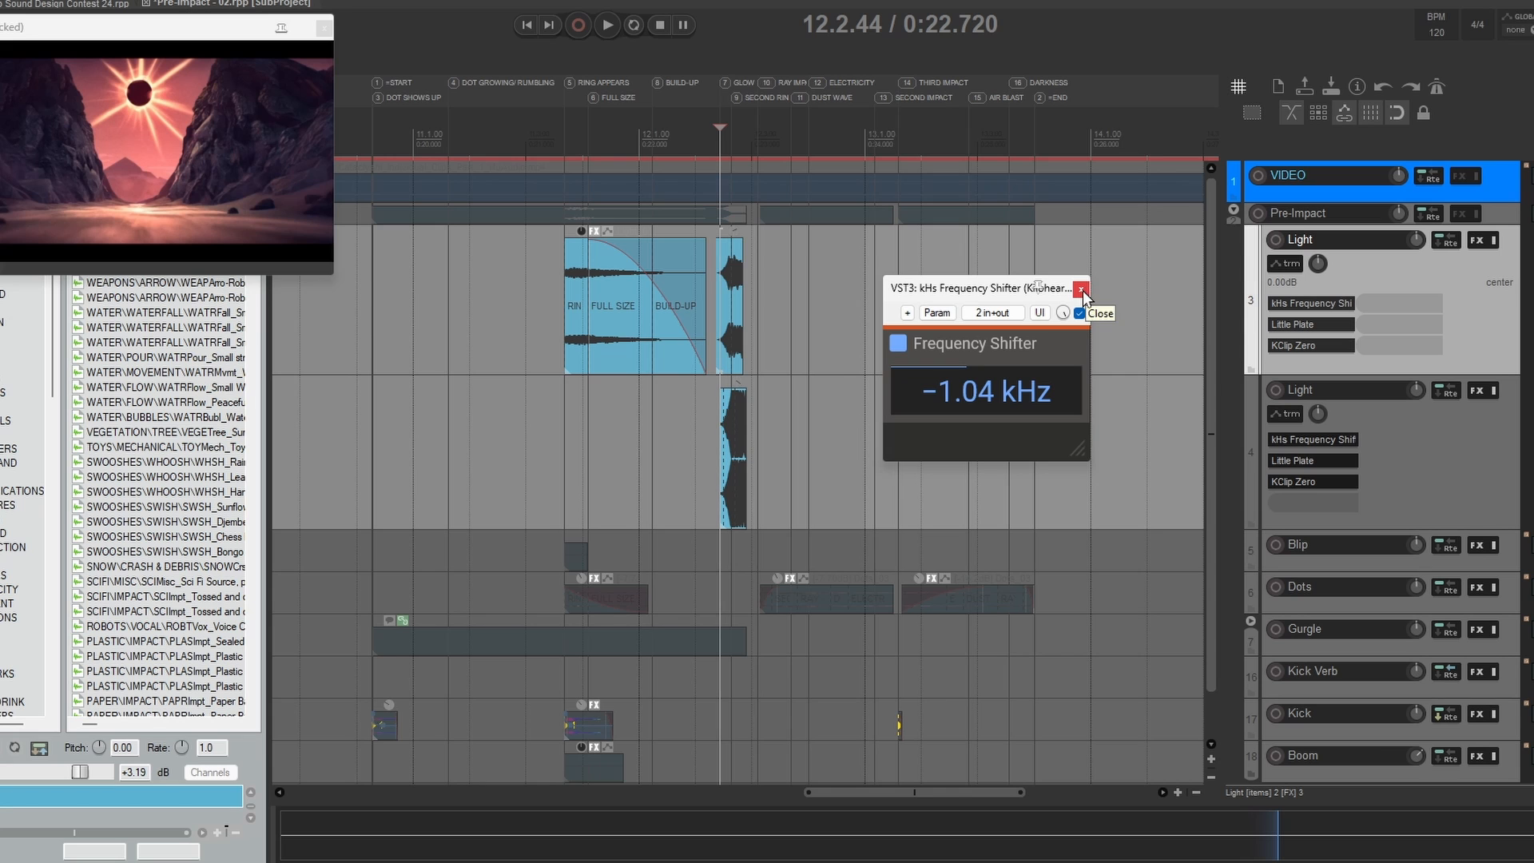
pyautogui.click(1082, 289)
# Step: Examine the second Light track's item up close around the Glow and Second Ring markers
pyautogui.scroll(-3, 978, 413)
pyautogui.moveTo(977, 413); pyautogui.dragTo(750, 403)
pyautogui.scroll(8, 626, 399)
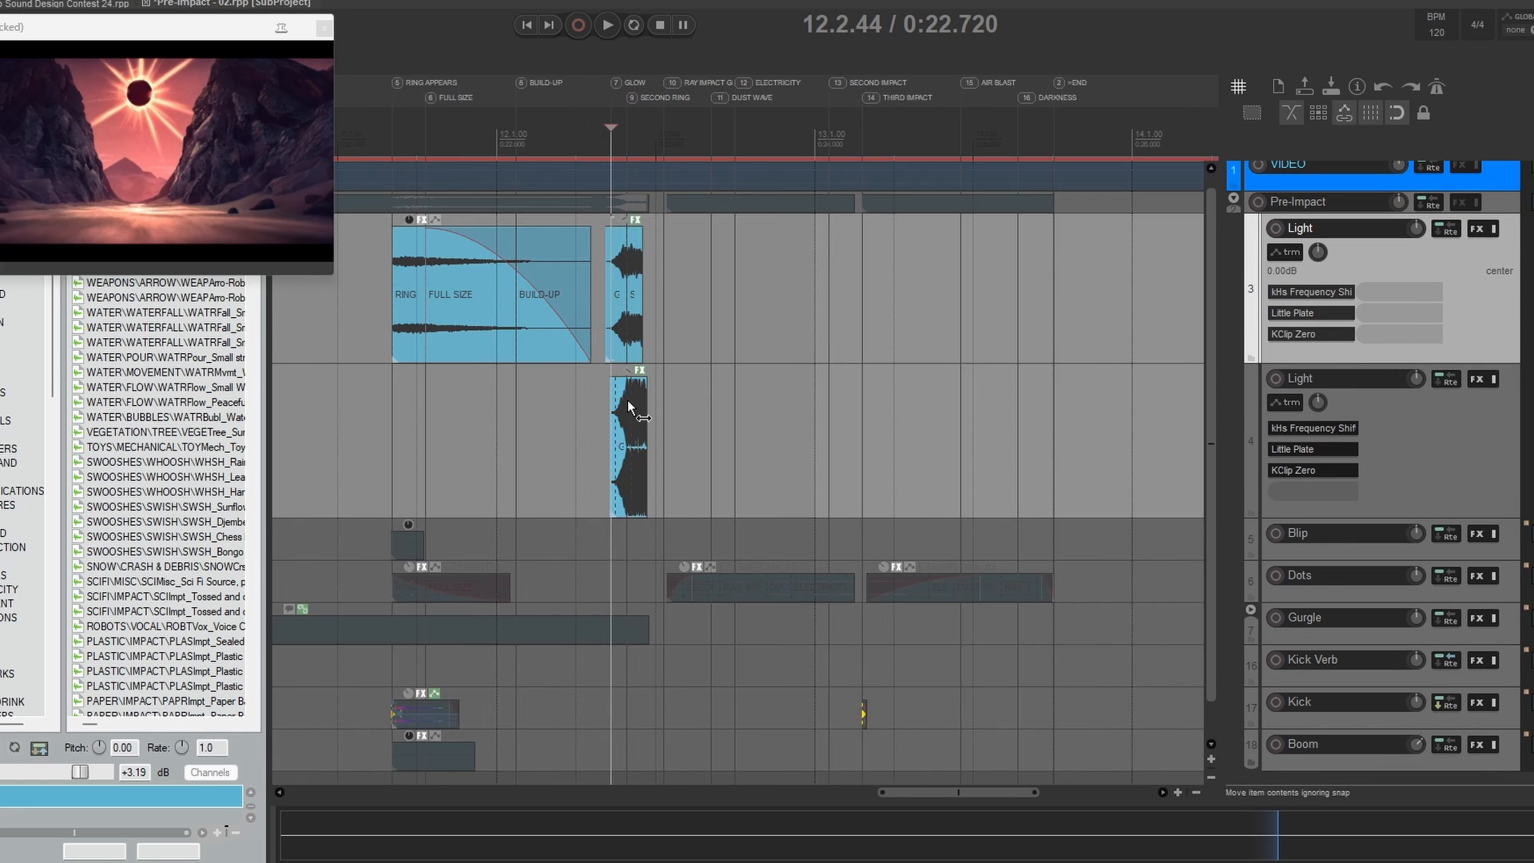
pyautogui.click(621, 409)
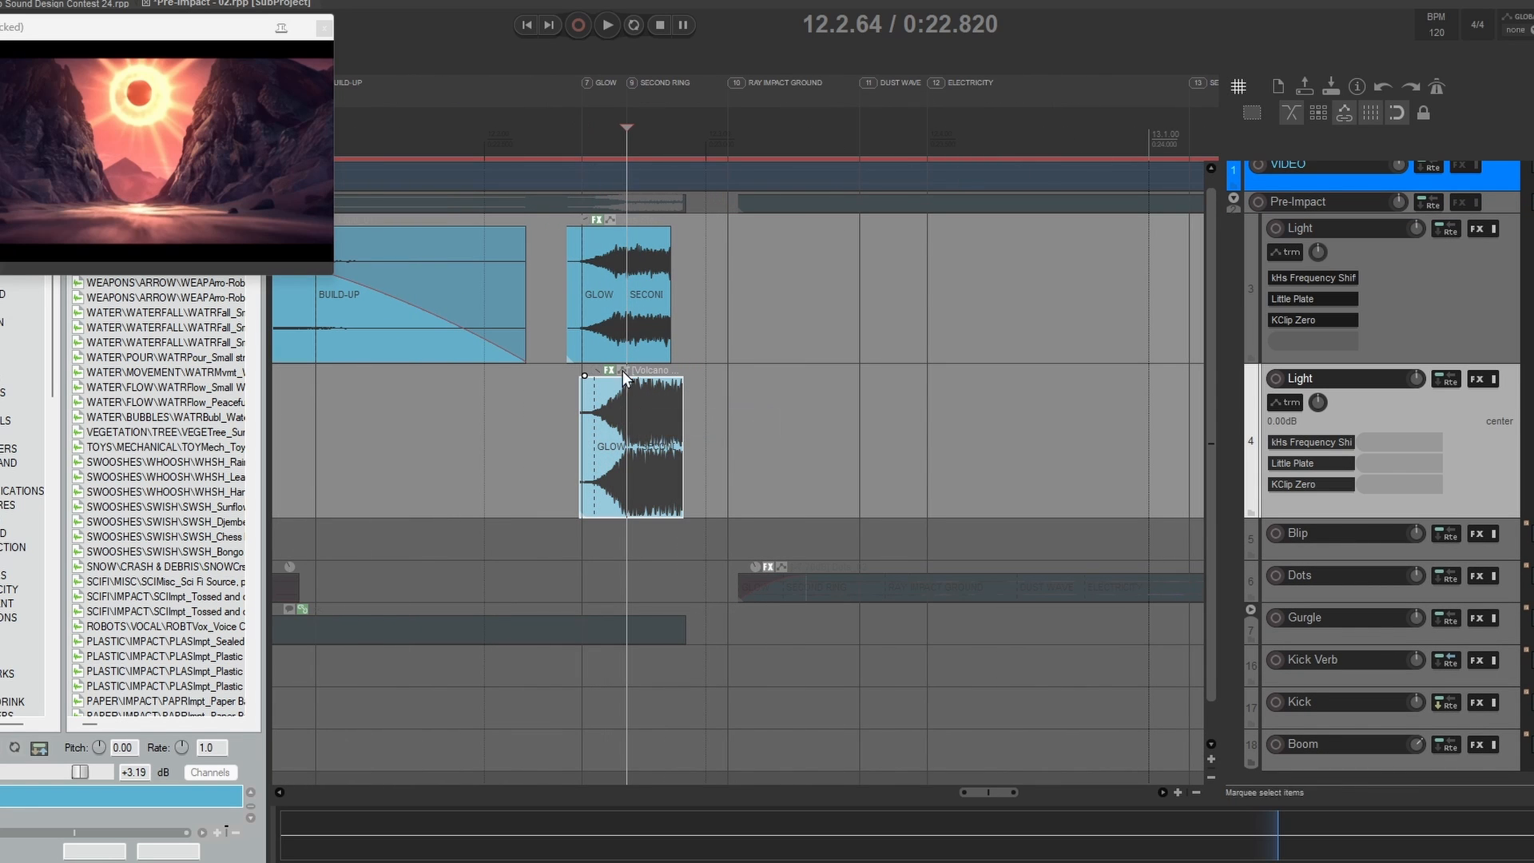
pyautogui.scroll(-5, 578, 371)
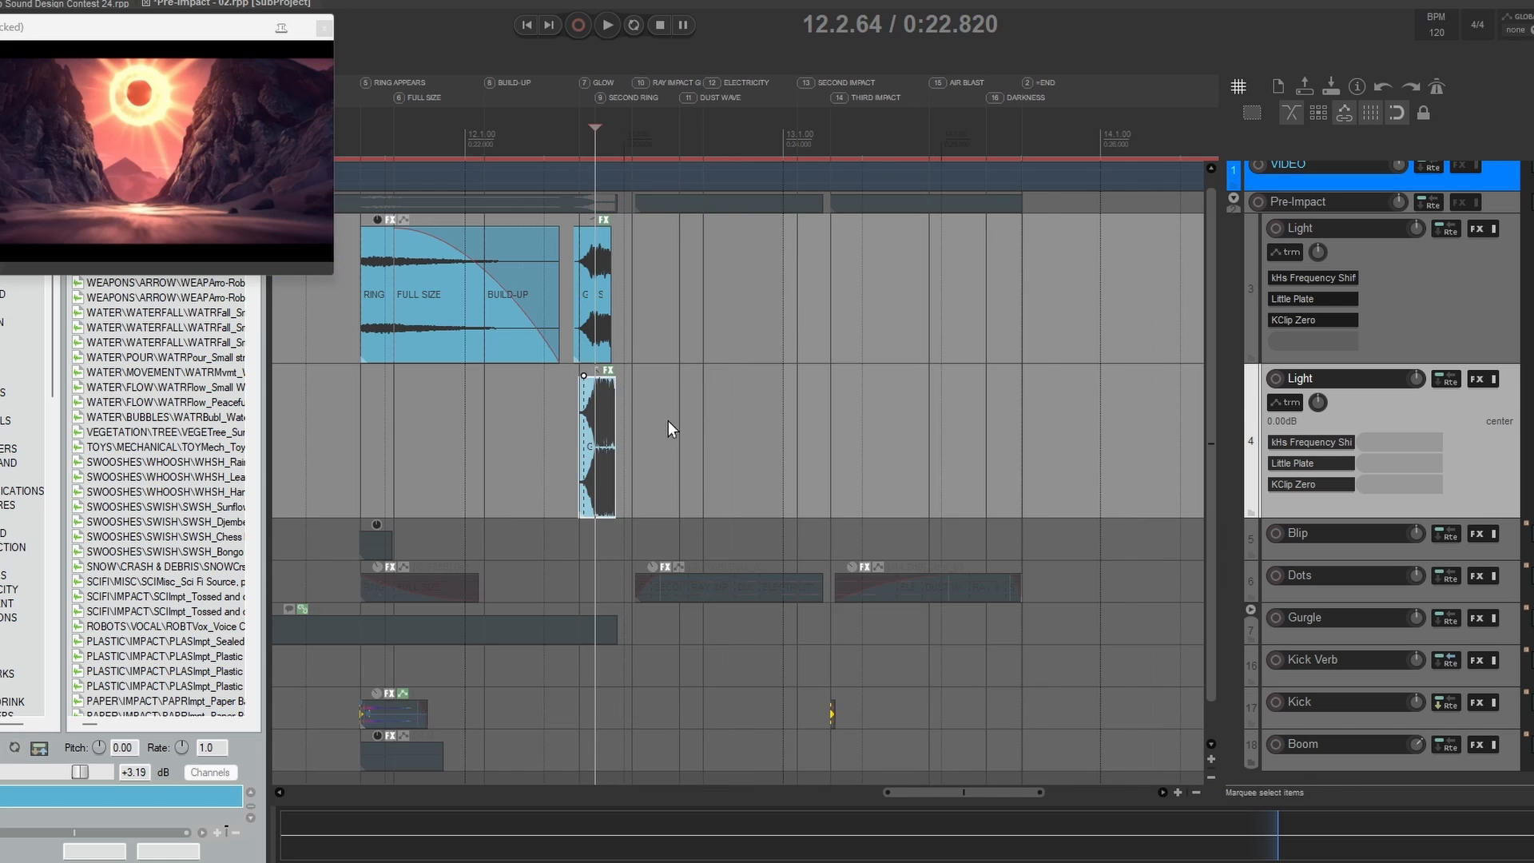
# Step: Audition both Light tracks against the video from 11.3.00
pyautogui.moveTo(782, 421); pyautogui.dragTo(811, 418)
pyautogui.click(323, 294)
pyautogui.press('space')
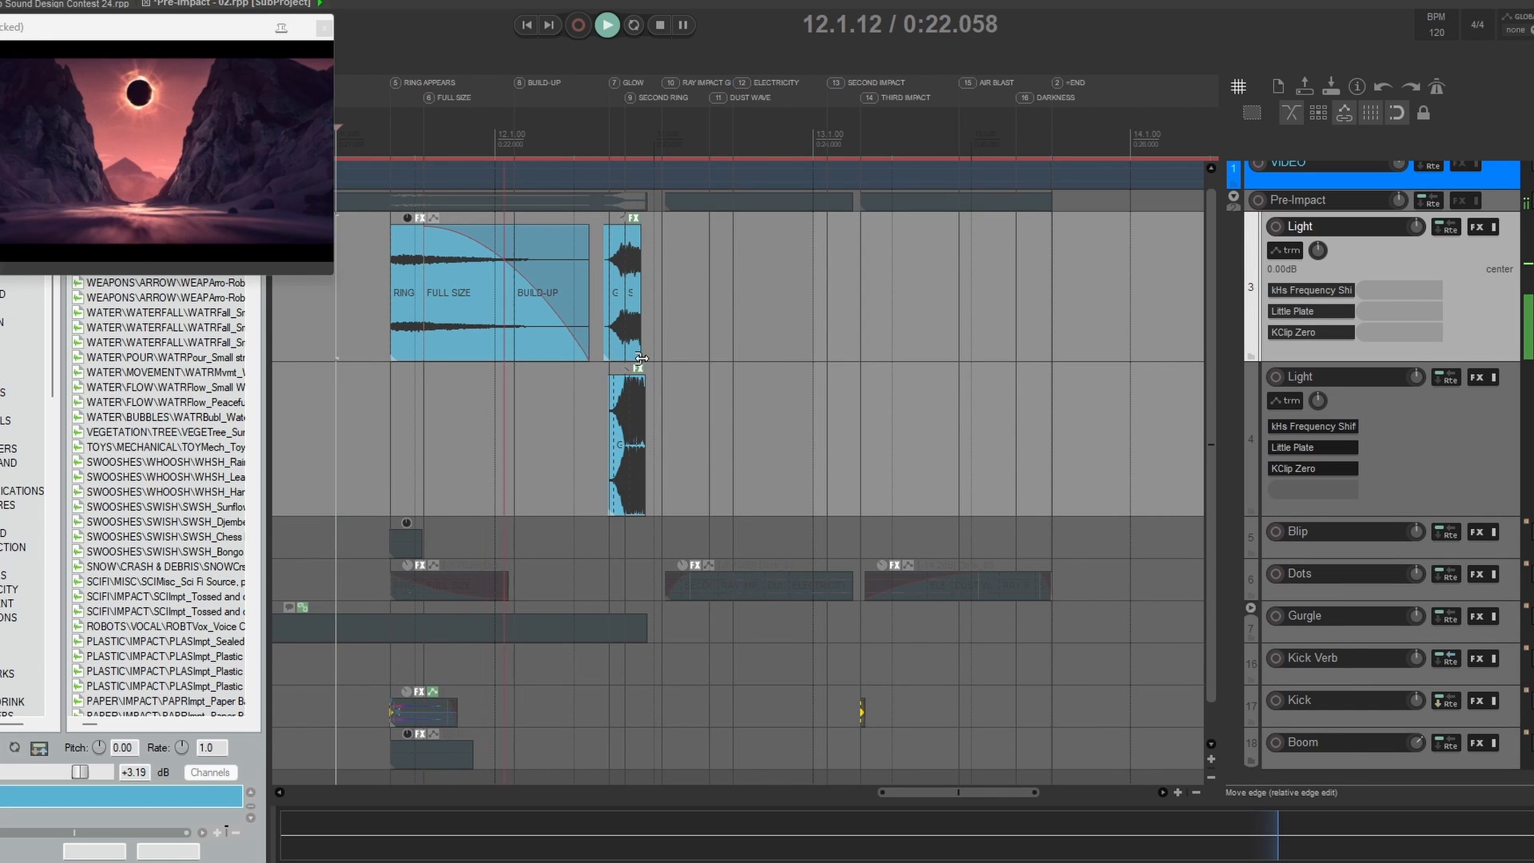
pyautogui.press('space')
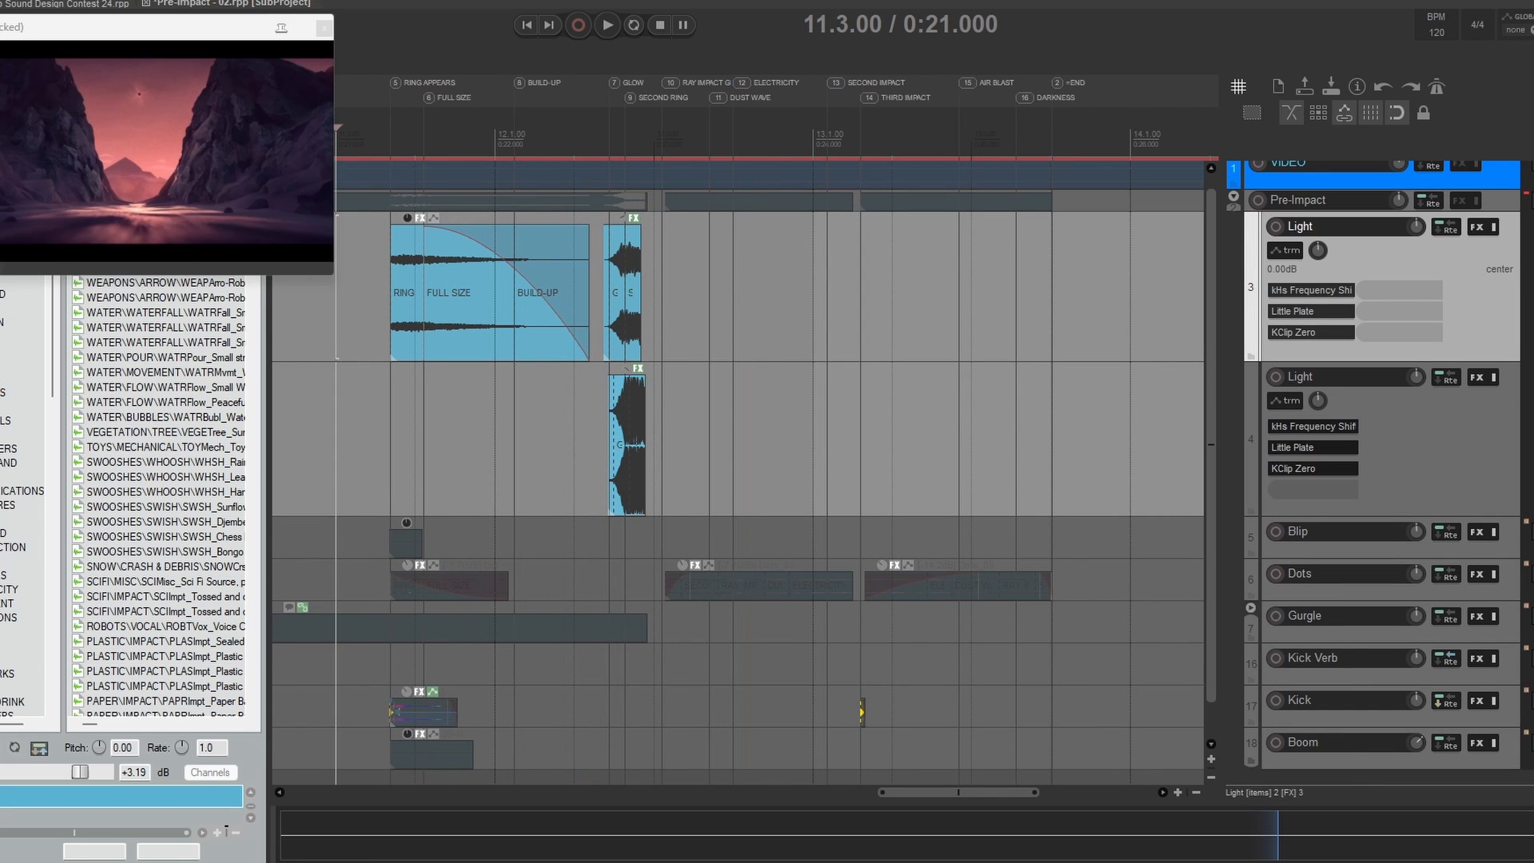
# Step: Compare playback from 12.2.00 with only the first Light track soloed and with both Light tracks soloed
pyautogui.click(572, 393)
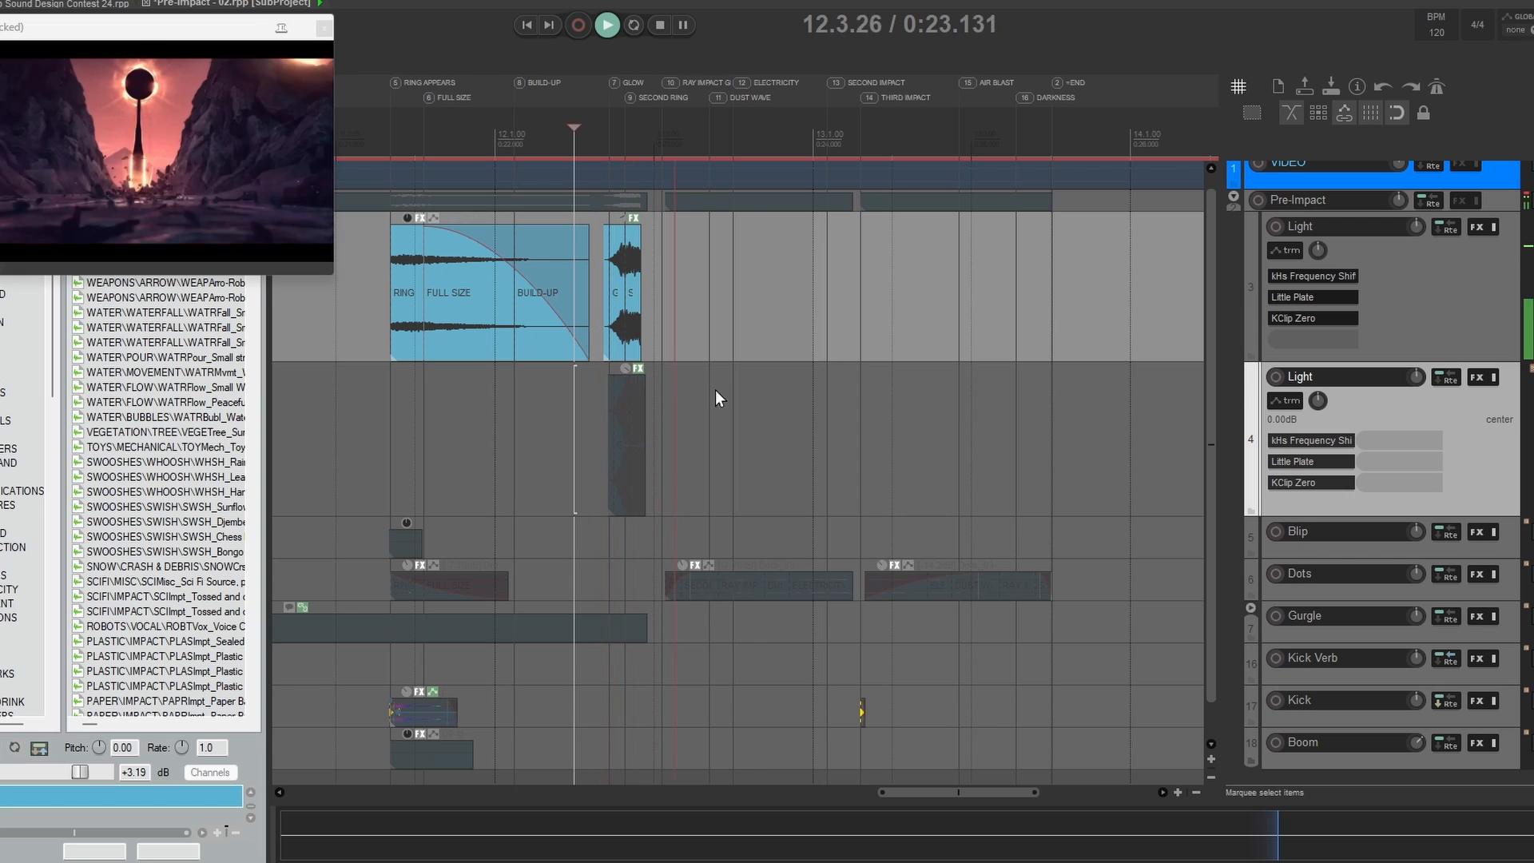
pyautogui.press('space')
pyautogui.click(1531, 376)
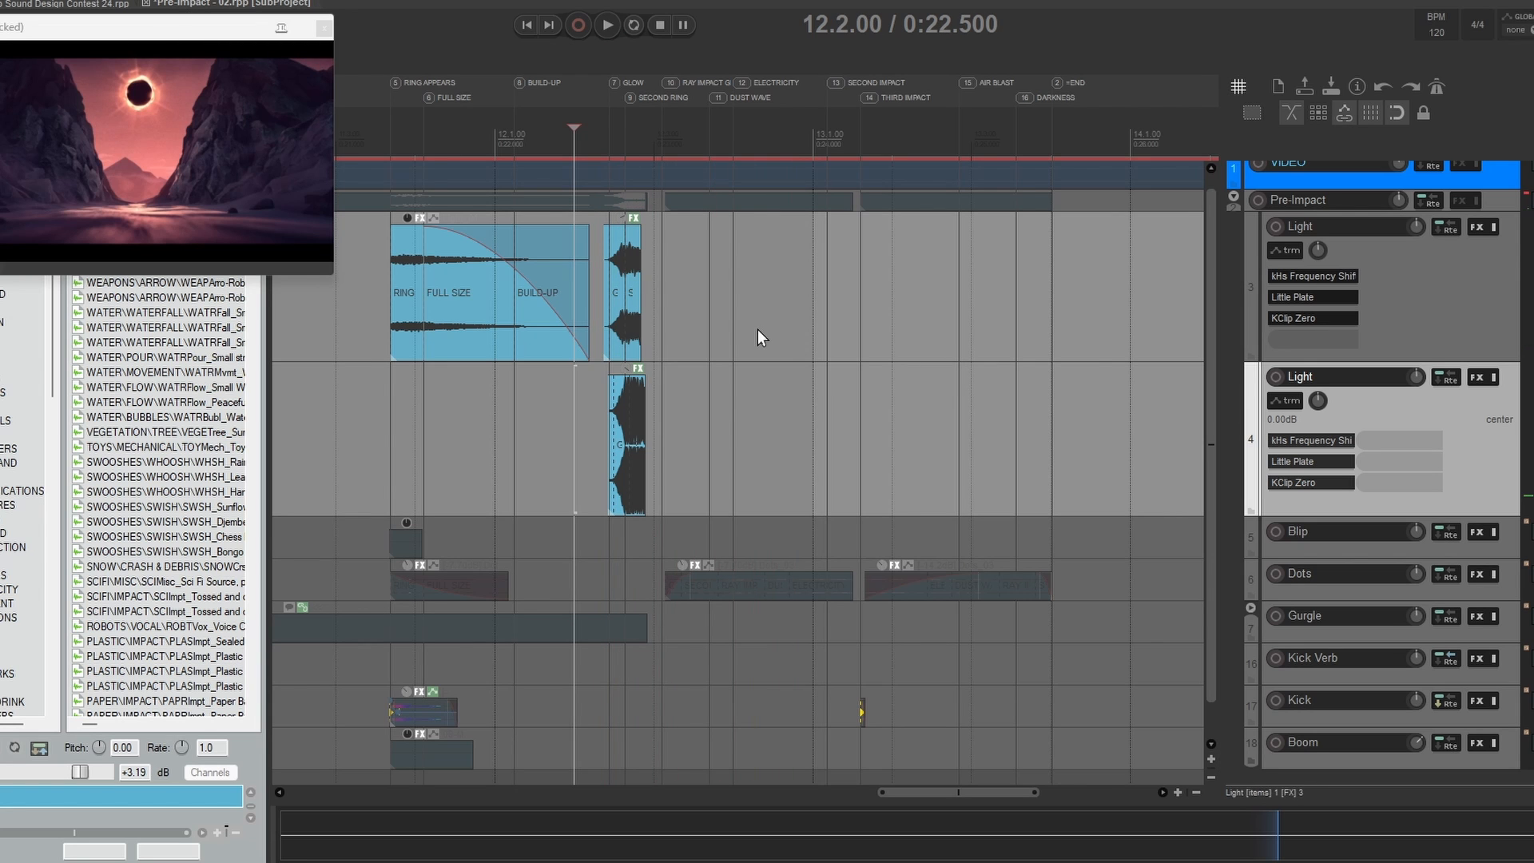
pyautogui.press('space')
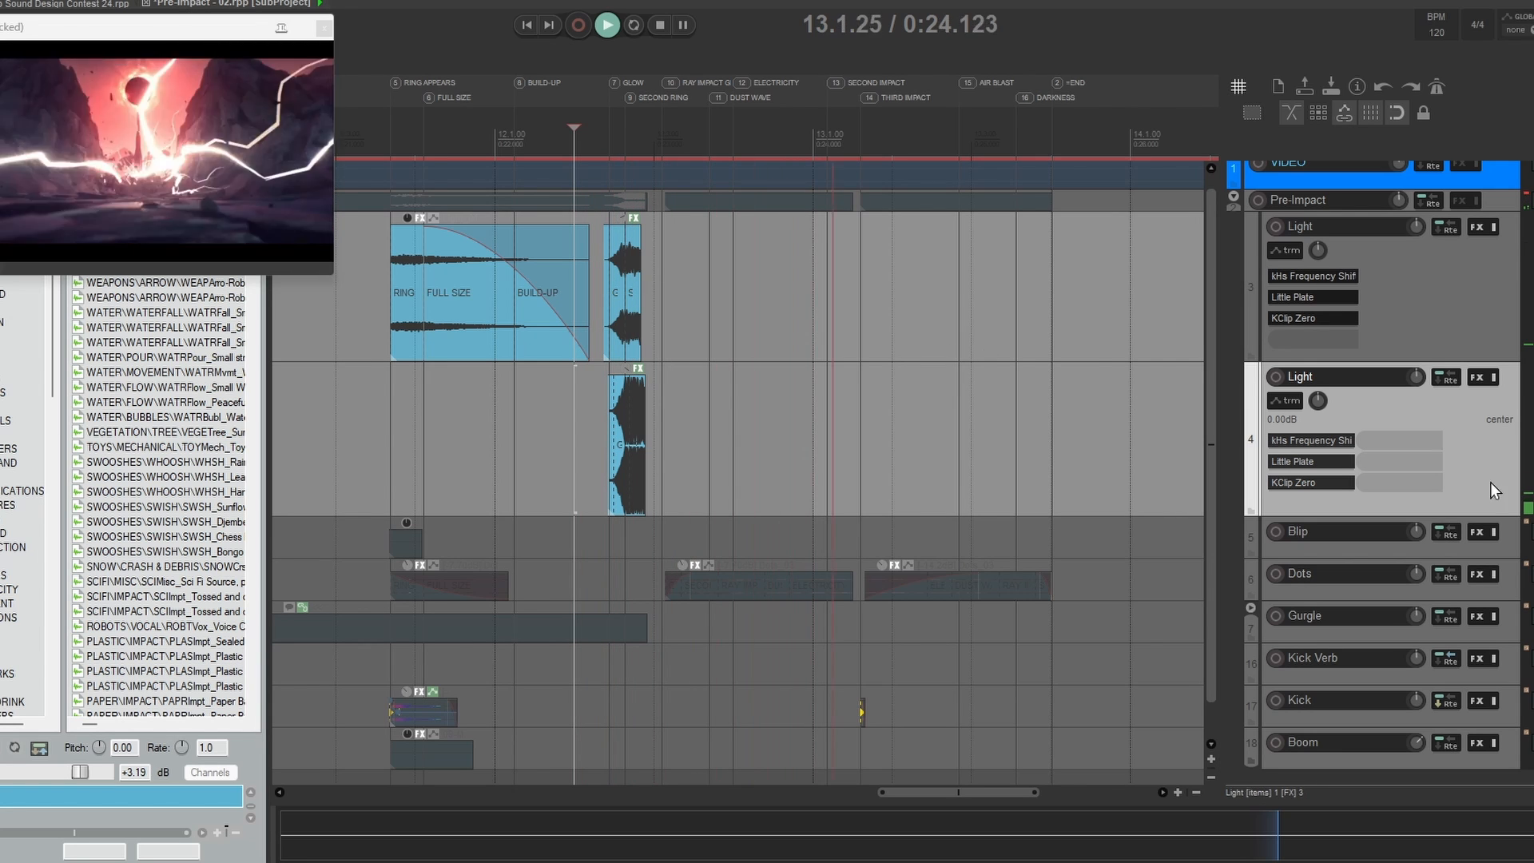
pyautogui.press('space')
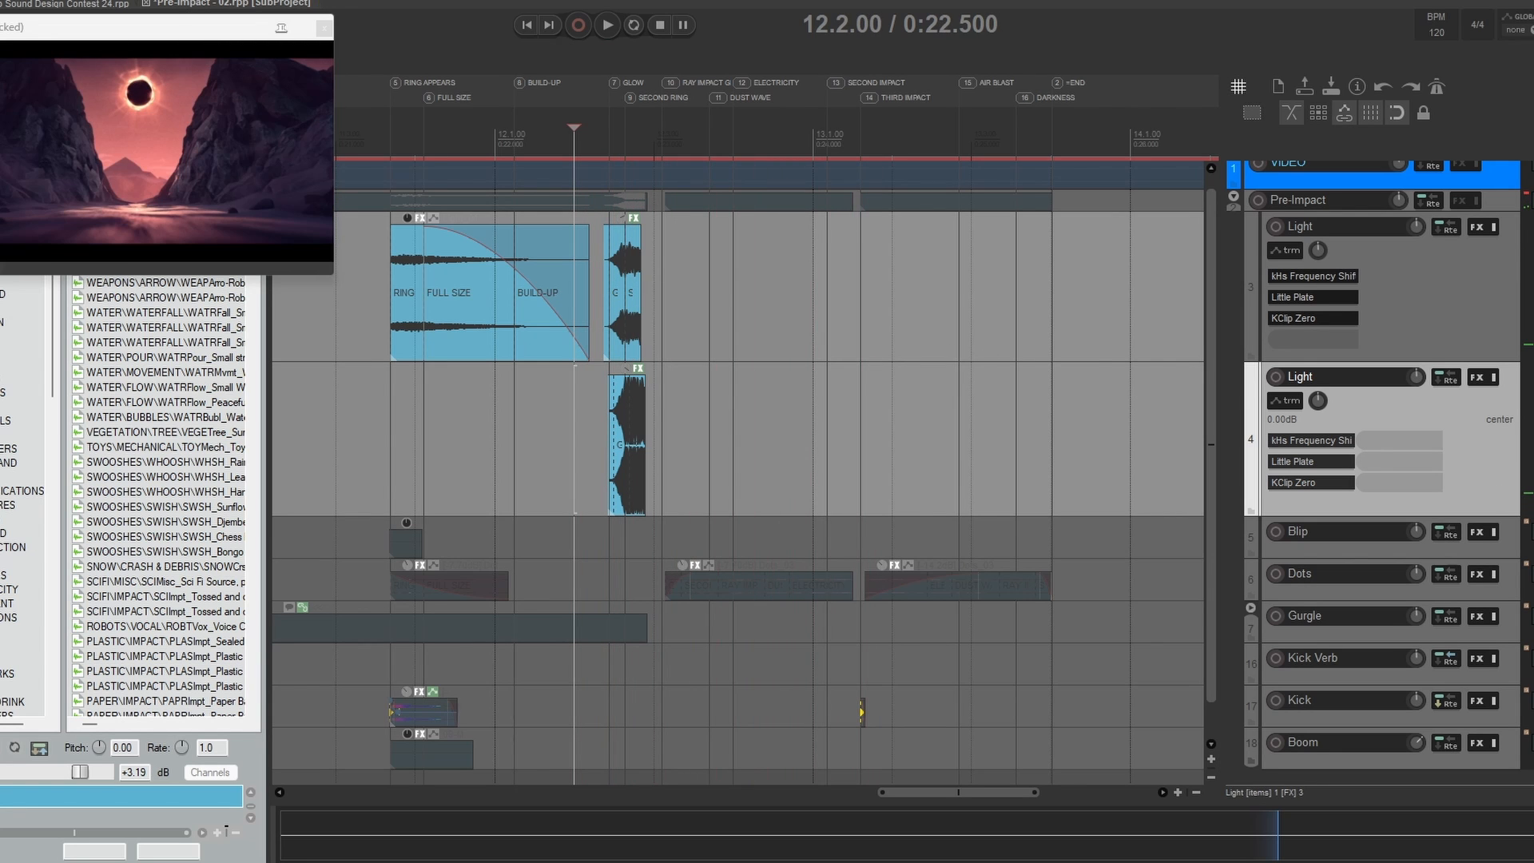
# Step: Open the Light subproject from the item at the Glow marker and show the Phase Plant patch of its Light track
pyautogui.click(624, 301)
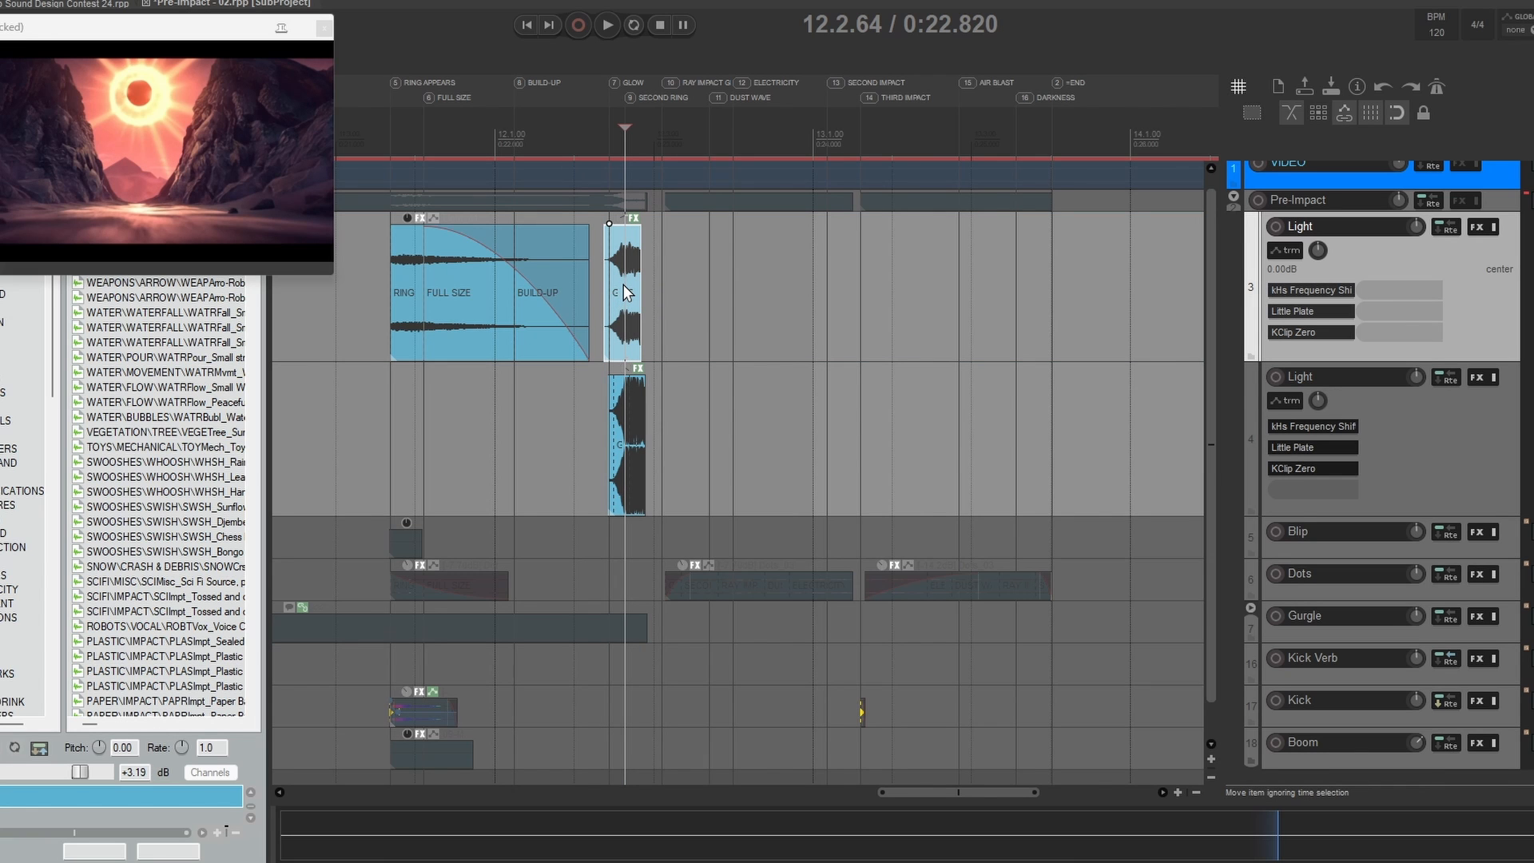
pyautogui.doubleClick(623, 290)
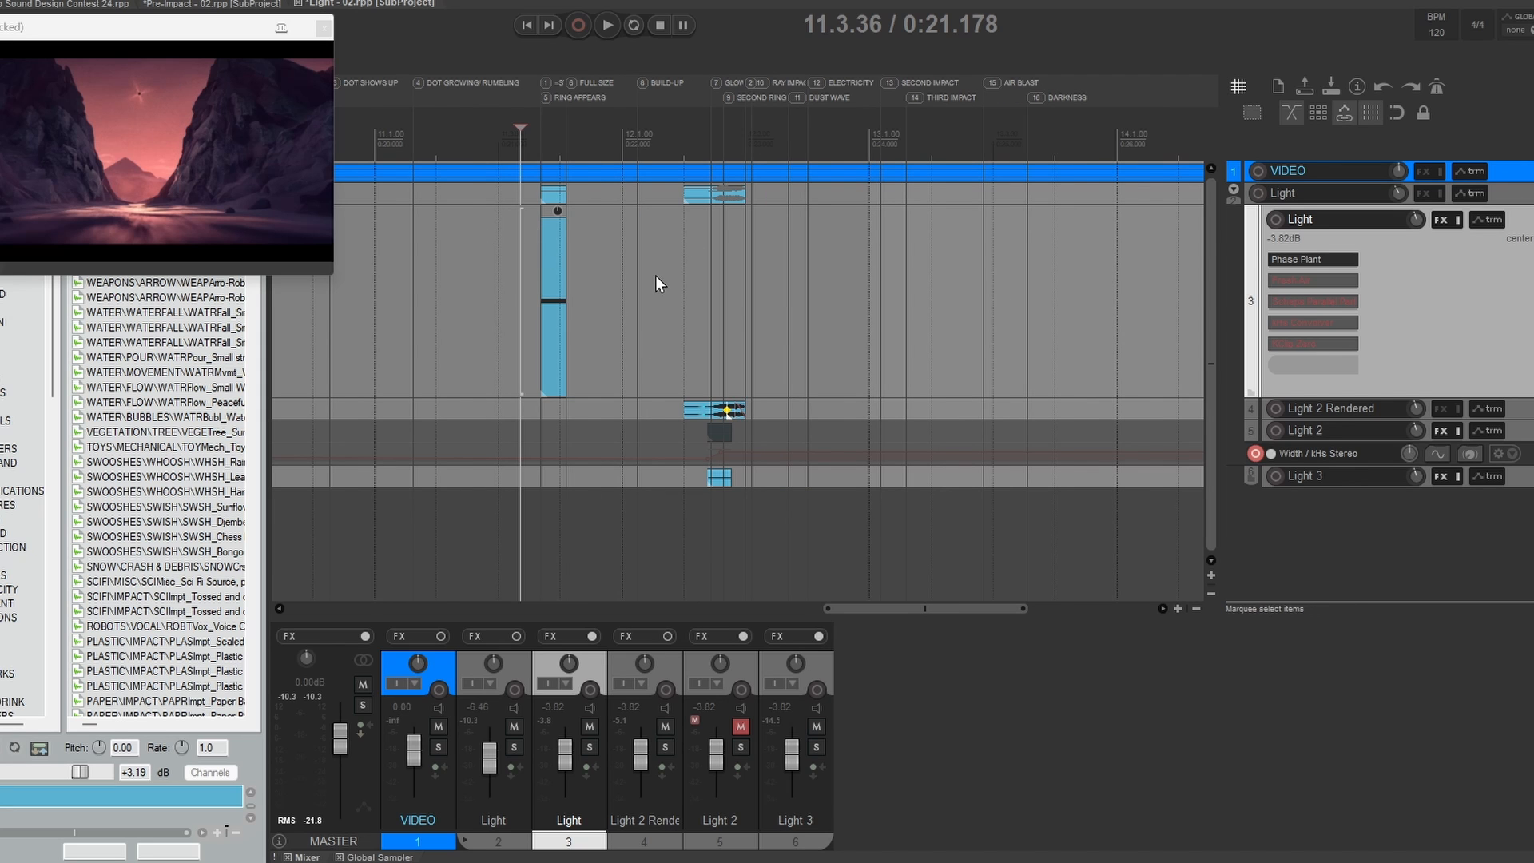
pyautogui.click(551, 276)
pyautogui.click(1296, 259)
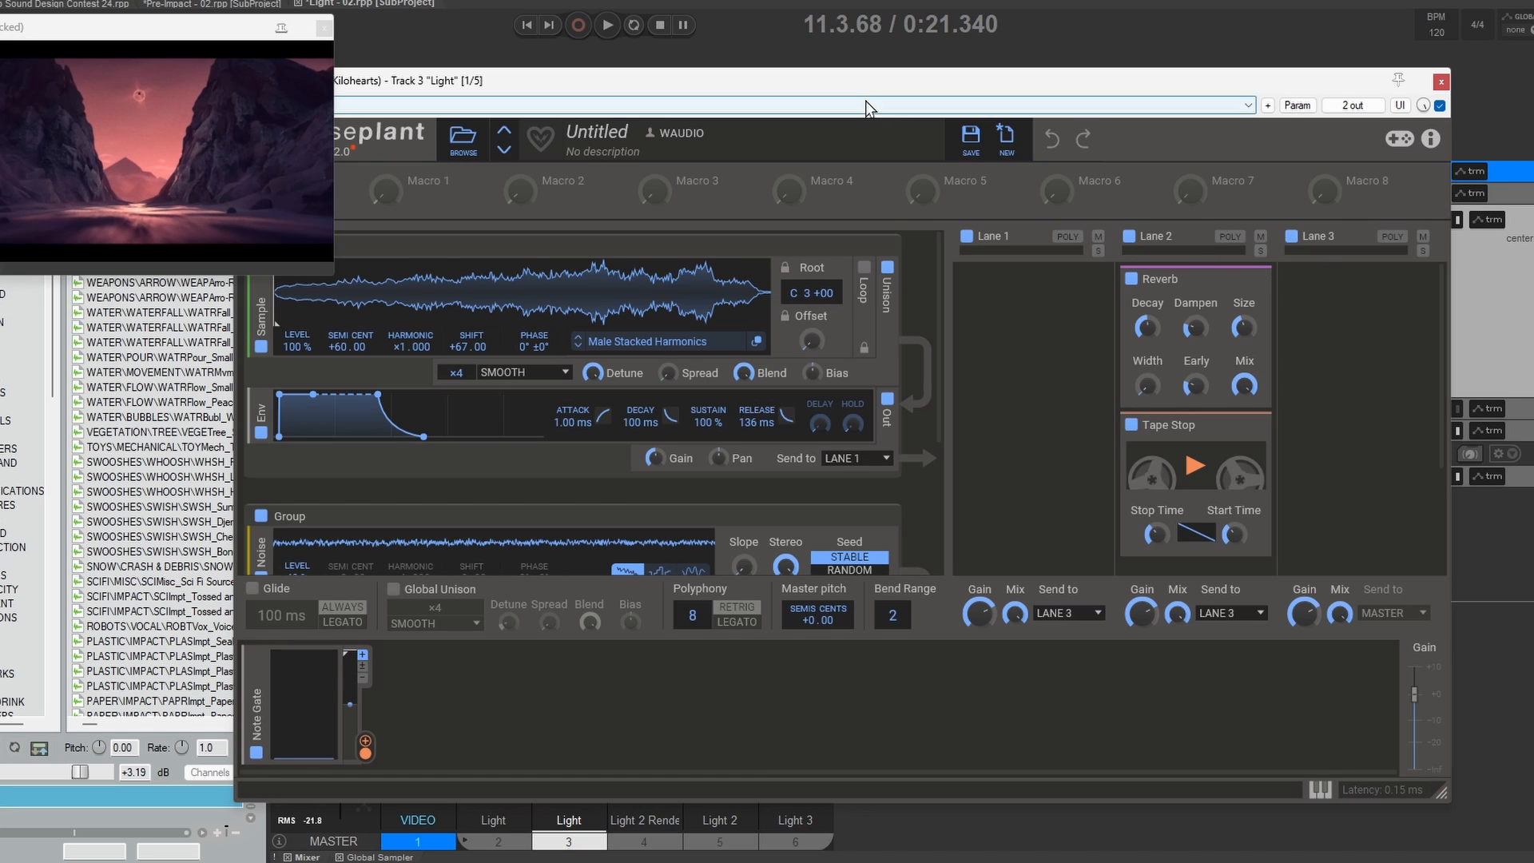
pyautogui.moveTo(867, 85); pyautogui.dragTo(974, 36)
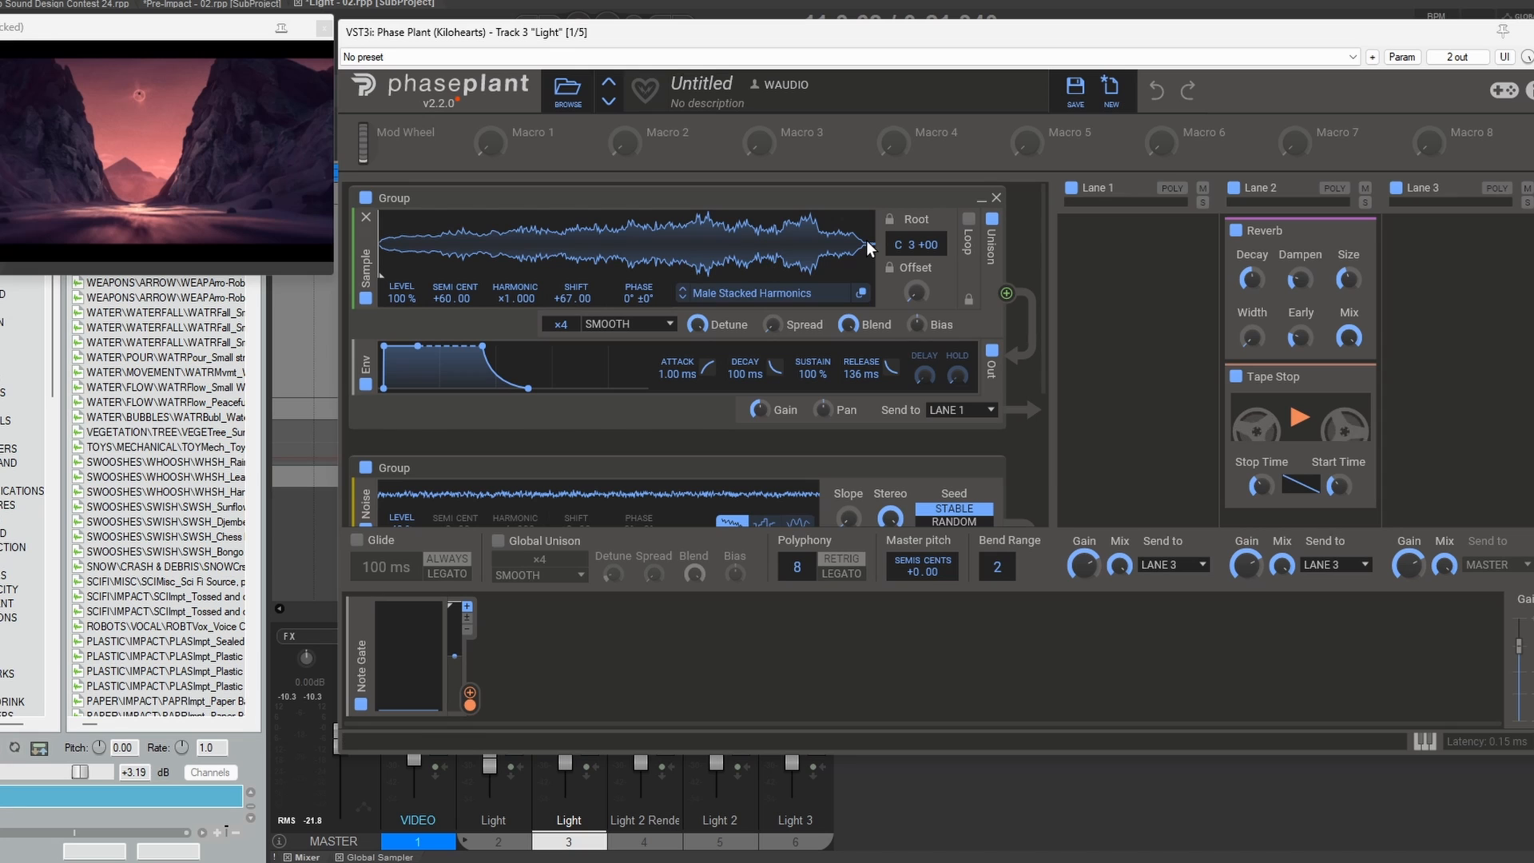
# Step: Bypass Phase Plant's Noise group and Lane 2 effects and audition the Male Stacked Harmonics sample alone from 11.3.68
pyautogui.moveTo(1043, 247); pyautogui.dragTo(1045, 179)
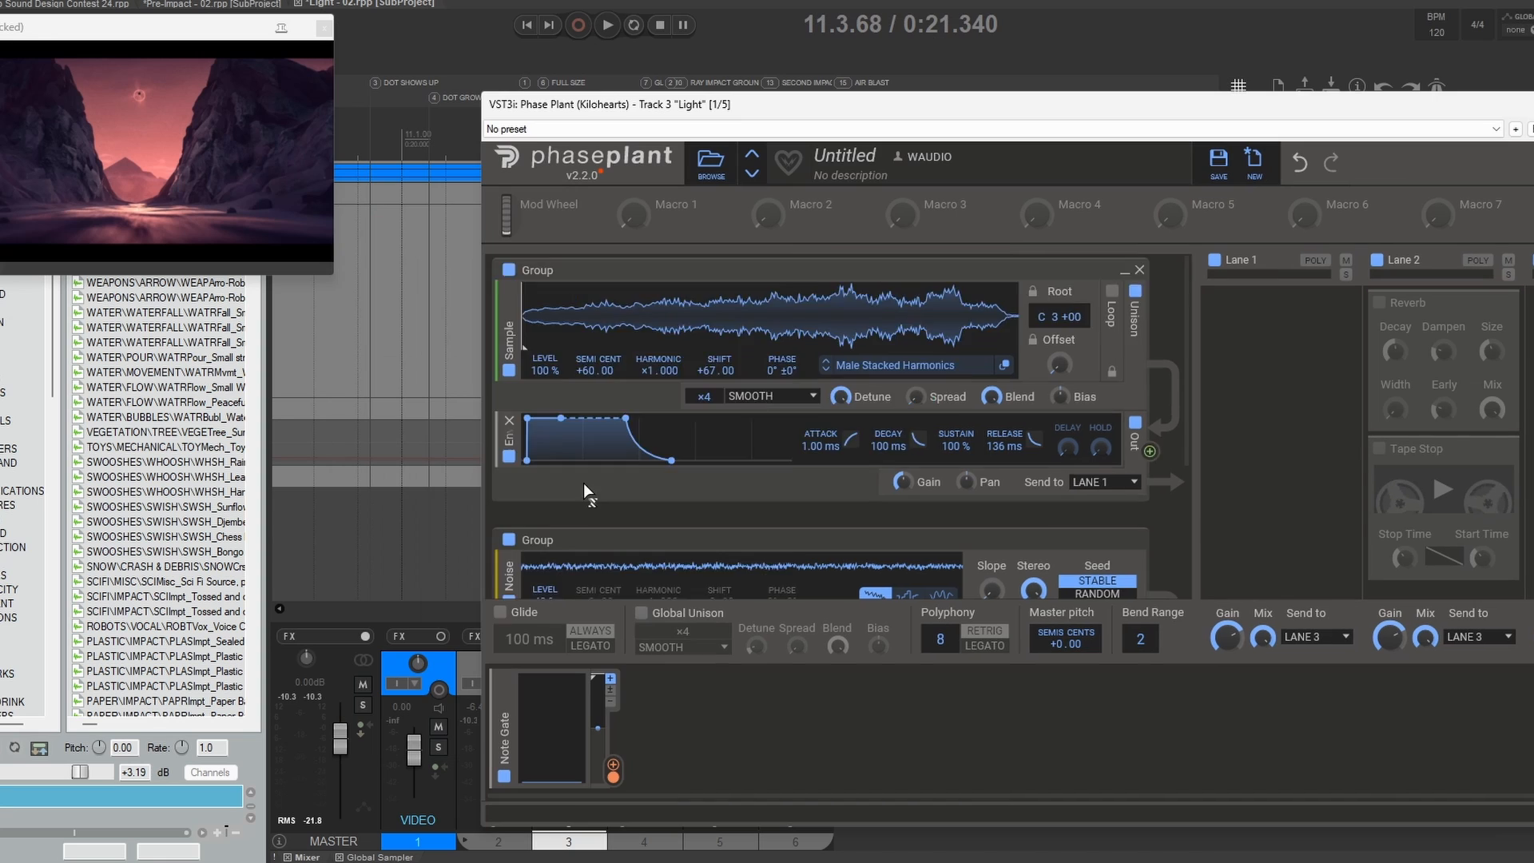
pyautogui.scroll(-3, 583, 482)
pyautogui.click(508, 394)
pyautogui.moveTo(847, 111); pyautogui.dragTo(964, 381)
pyautogui.scroll(2, 1100, 692)
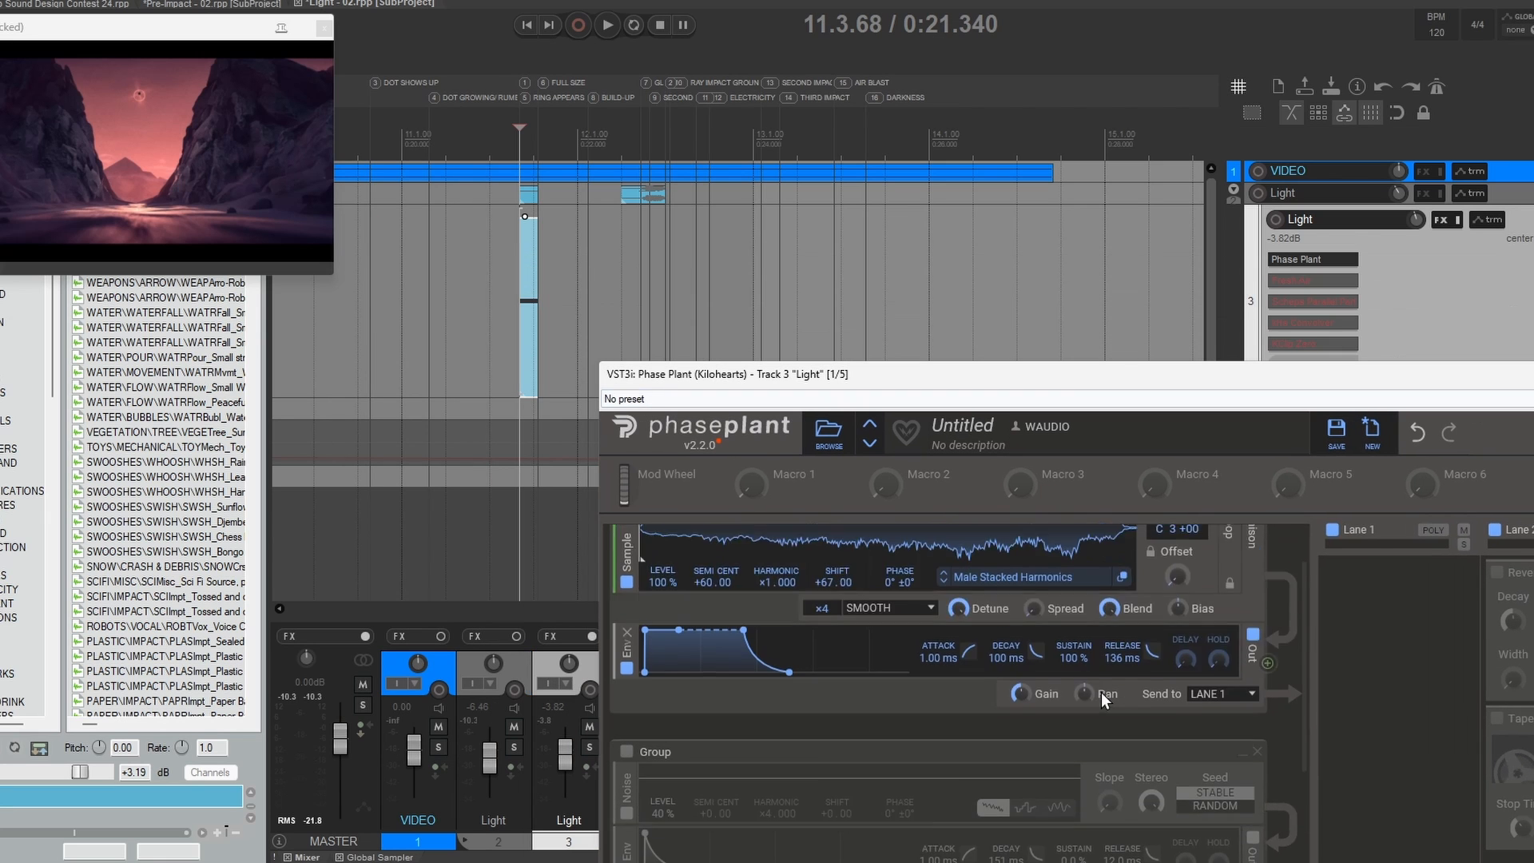
pyautogui.scroll(1, 1101, 691)
pyautogui.press('space')
# Step: Replay the isolated Male Stacked Harmonics sample while checking its semitone and shift settings
pyautogui.press('space')
pyautogui.press('space')
pyautogui.press('space')
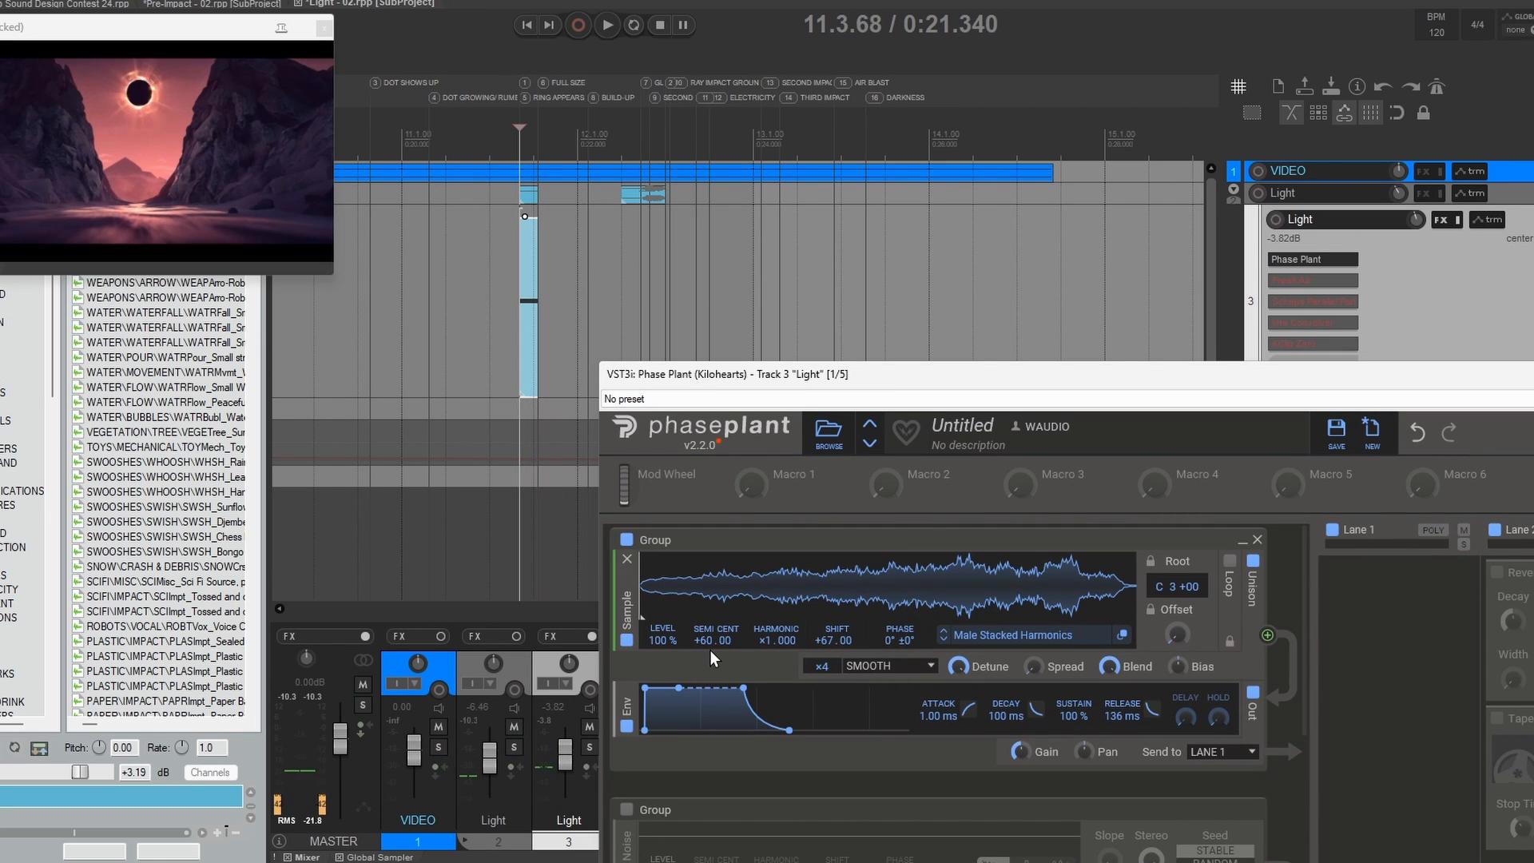
pyautogui.press('space')
pyautogui.press('space')
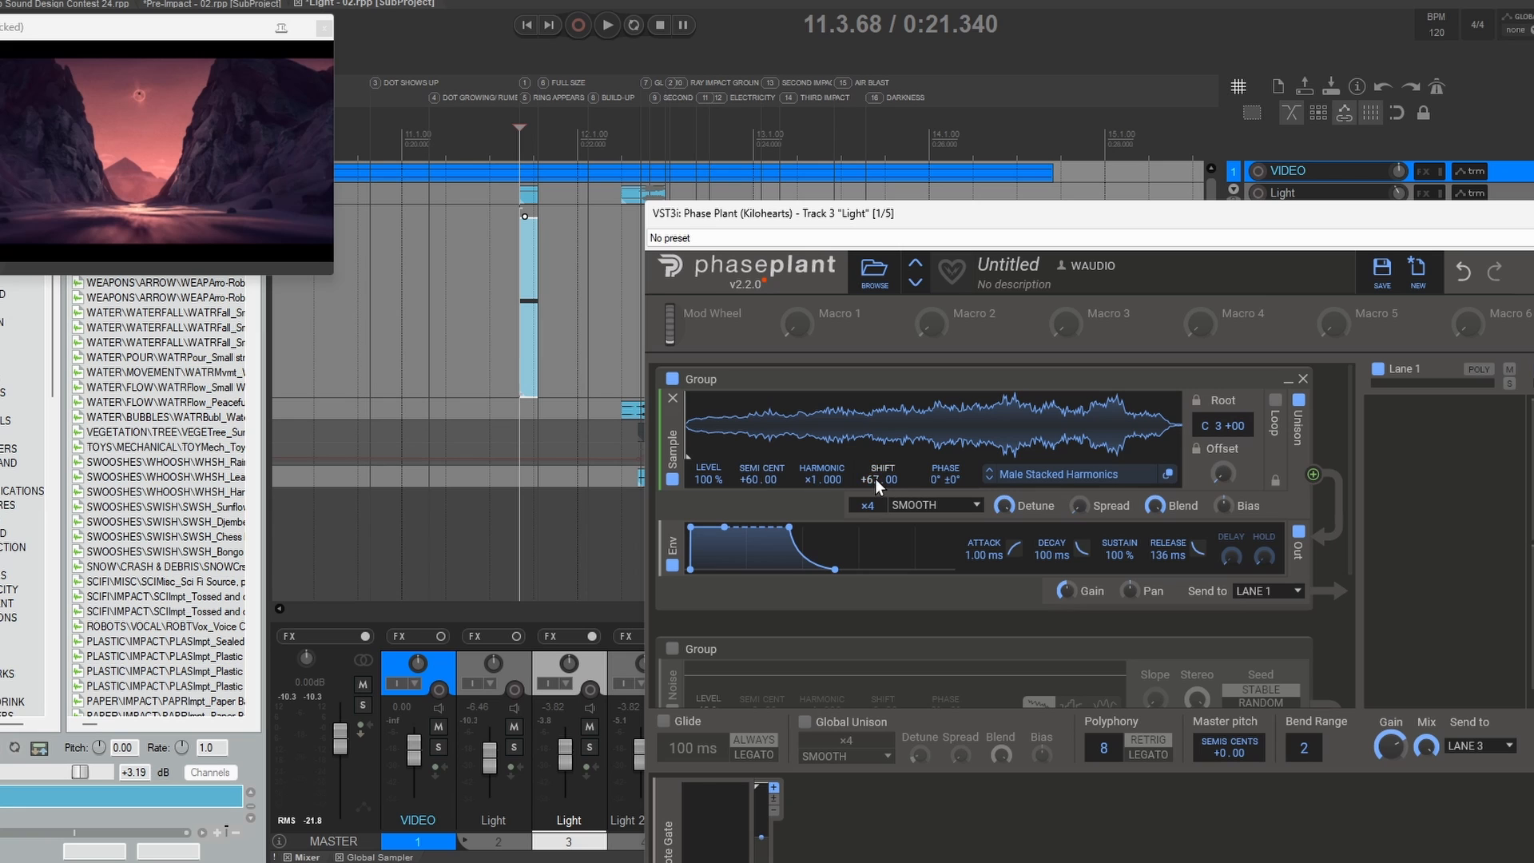
pyautogui.press('space')
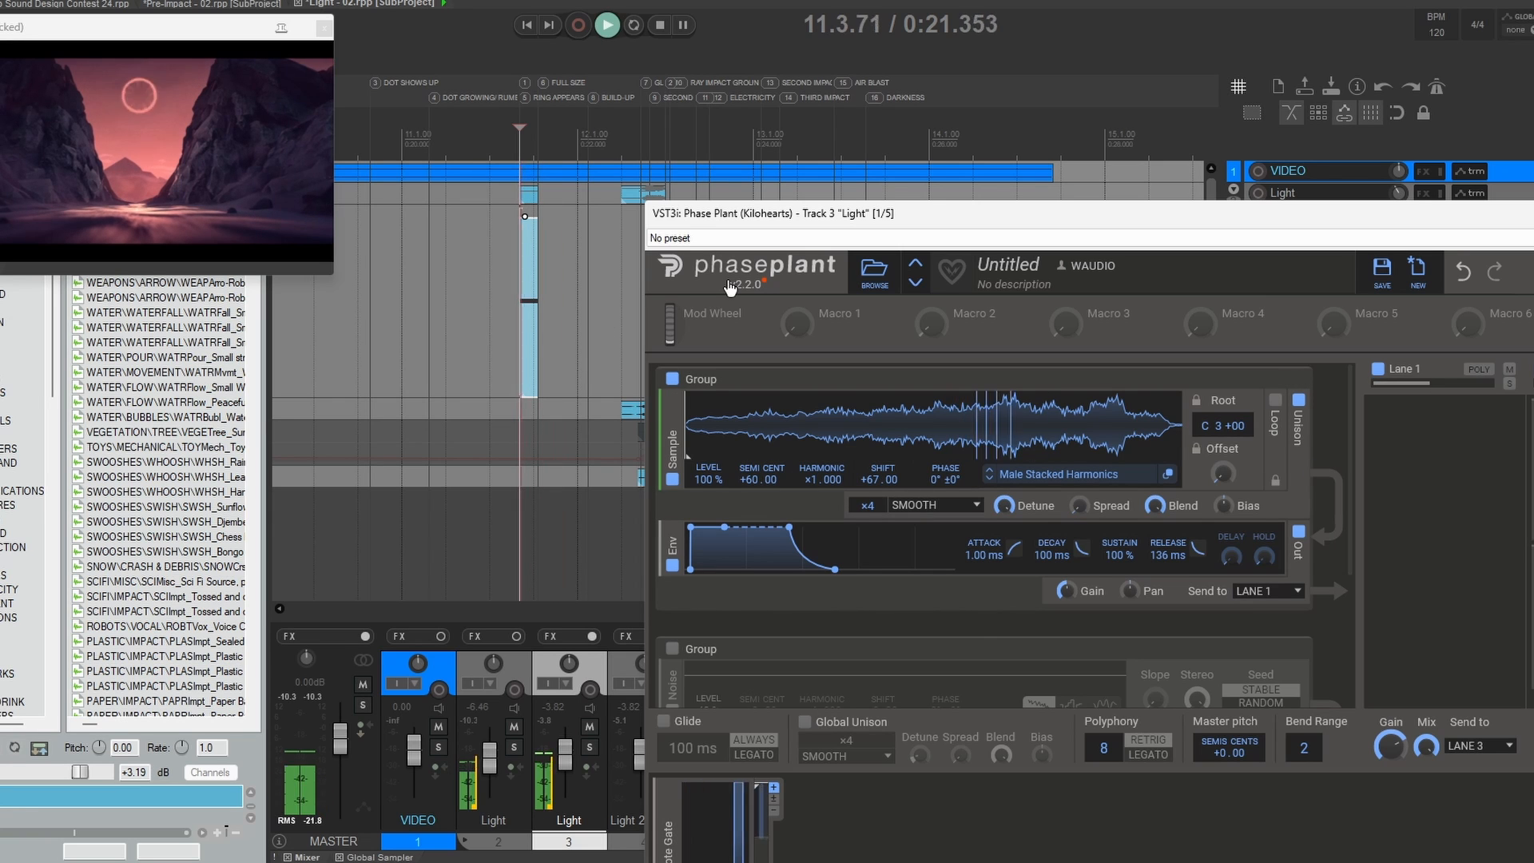
pyautogui.press('space')
# Step: Re-enable the Noise group in Phase Plant and audition it repeatedly together with the sample group
pyautogui.press('space')
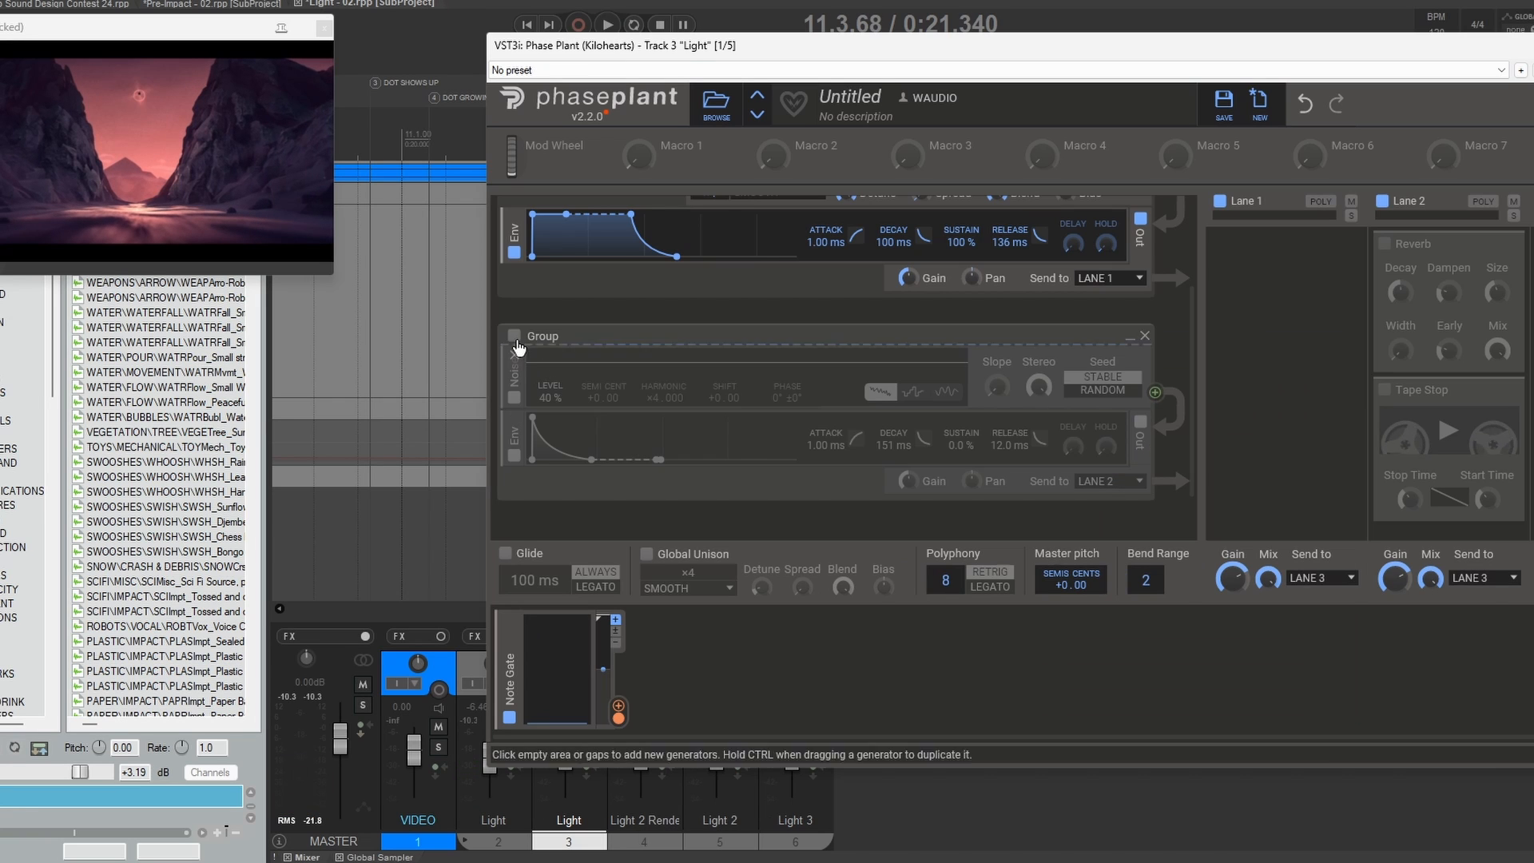
pyautogui.click(513, 336)
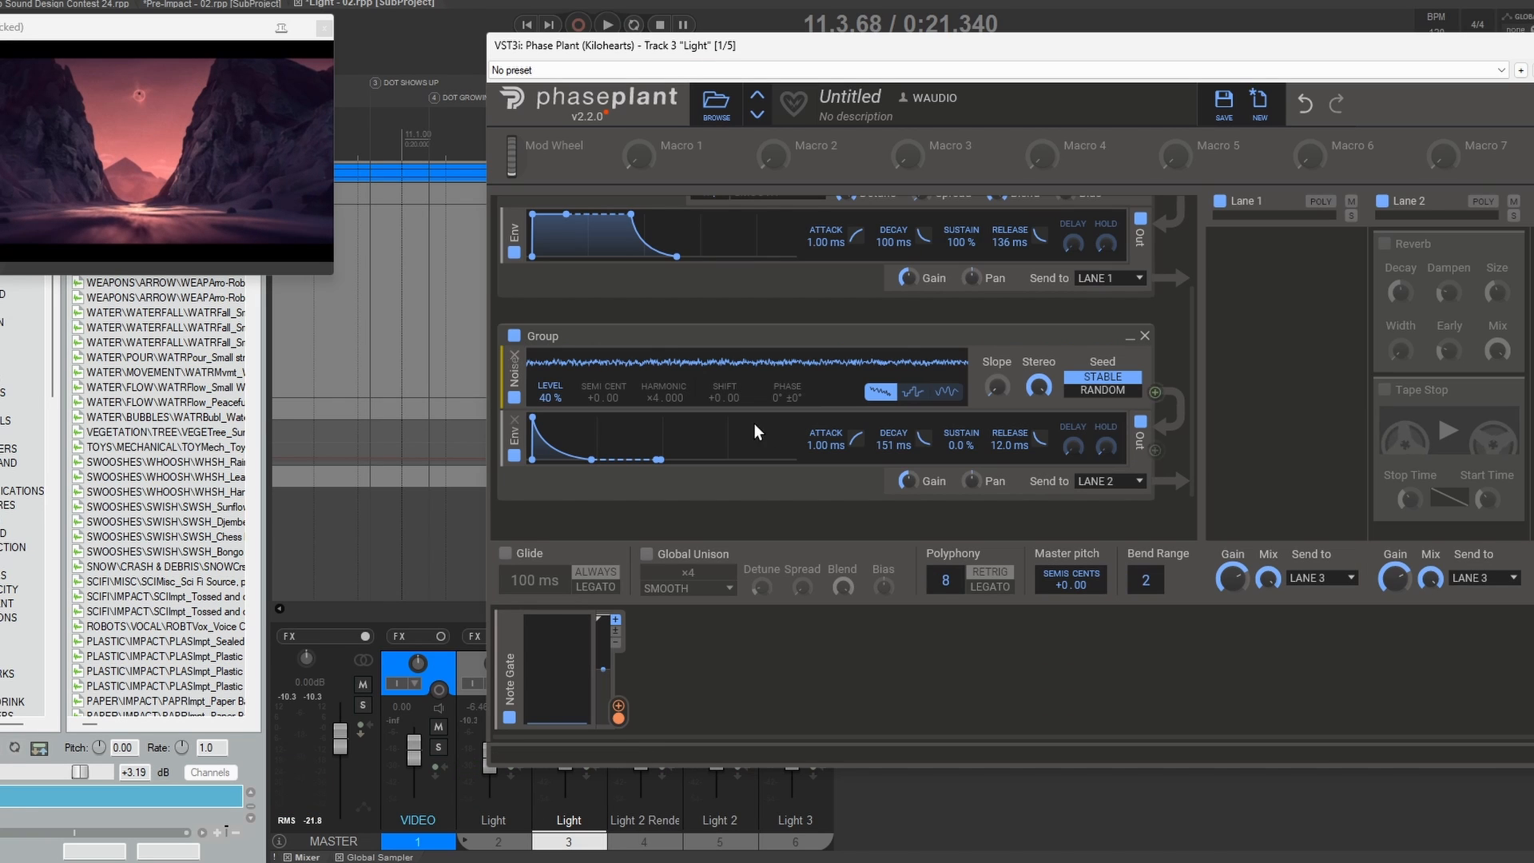
pyautogui.press('space')
pyautogui.press('space')
pyautogui.press('space')
pyautogui.press('space')
pyautogui.press('space')
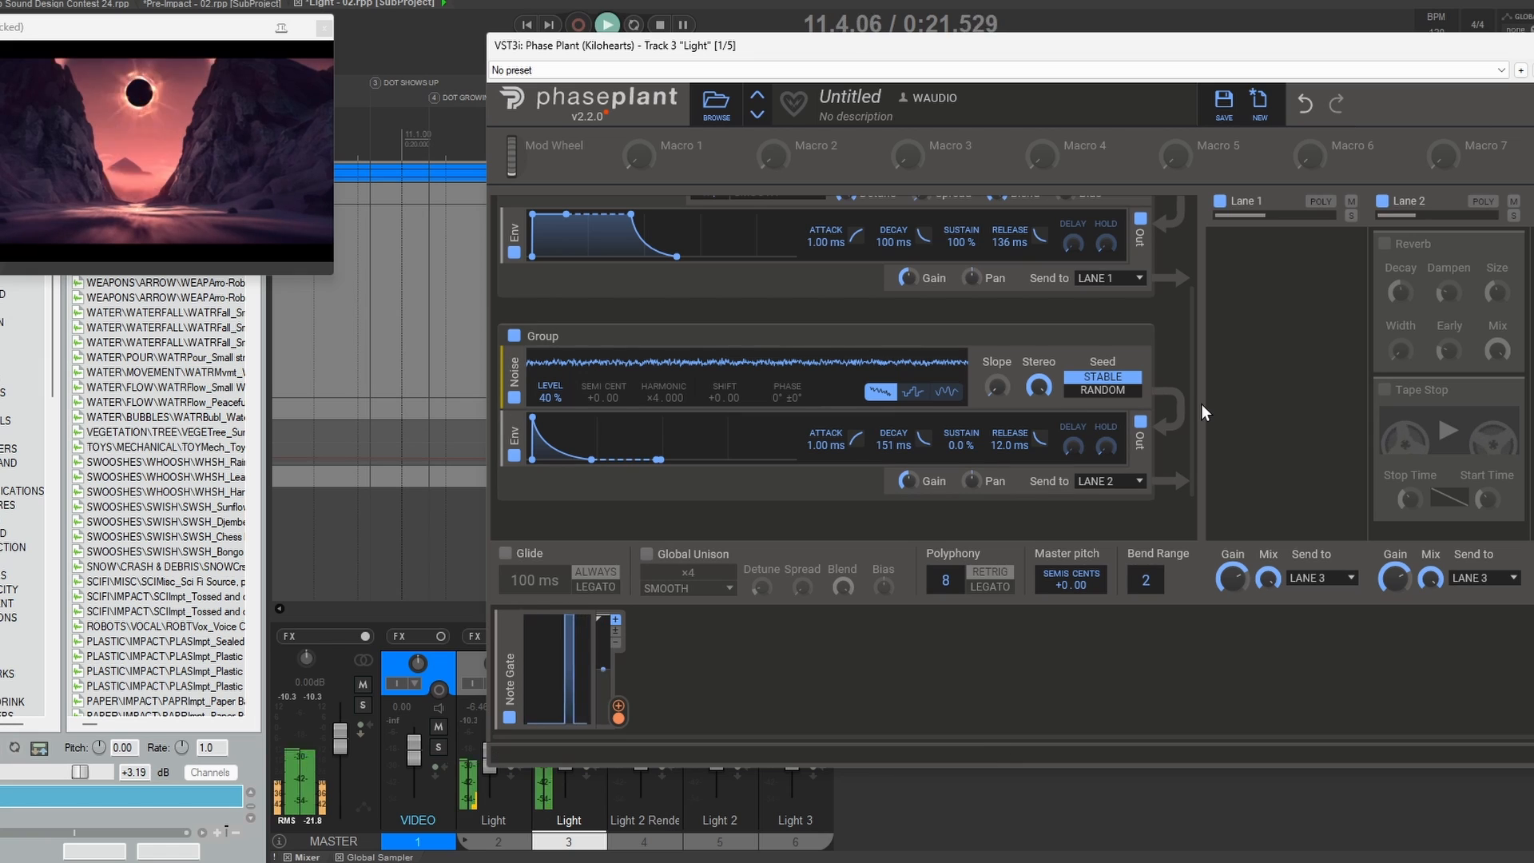
pyautogui.press('space')
pyautogui.press('space')
pyautogui.press('space')
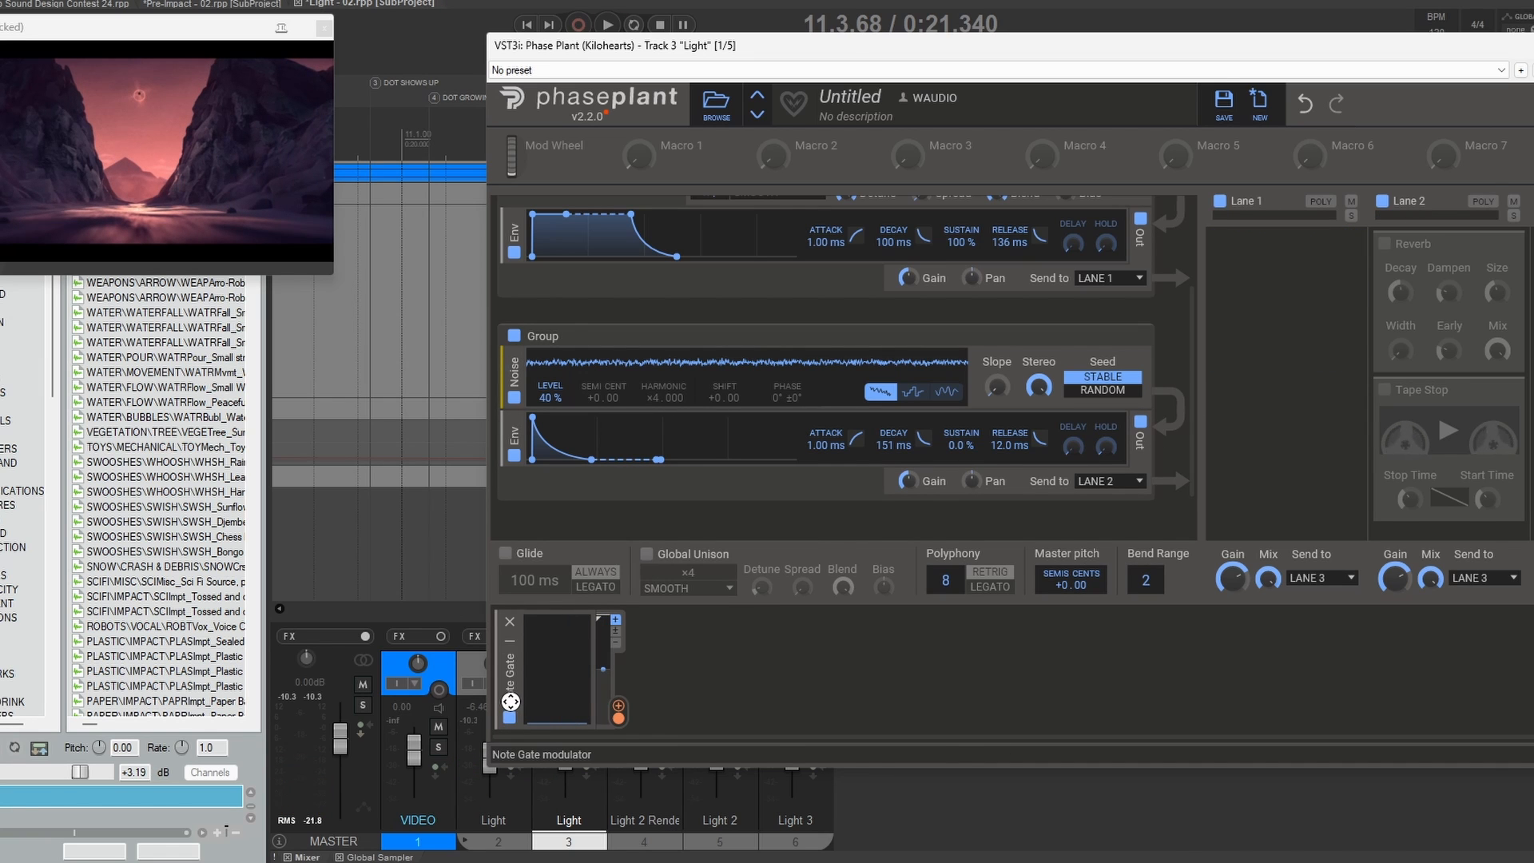
# Step: Re-enable the Tape Stop and Reverb in Lane 2, inspect the Note Gate's modulation of Tape Stop's play control and close Phase Plant
pyautogui.moveTo(617, 716)
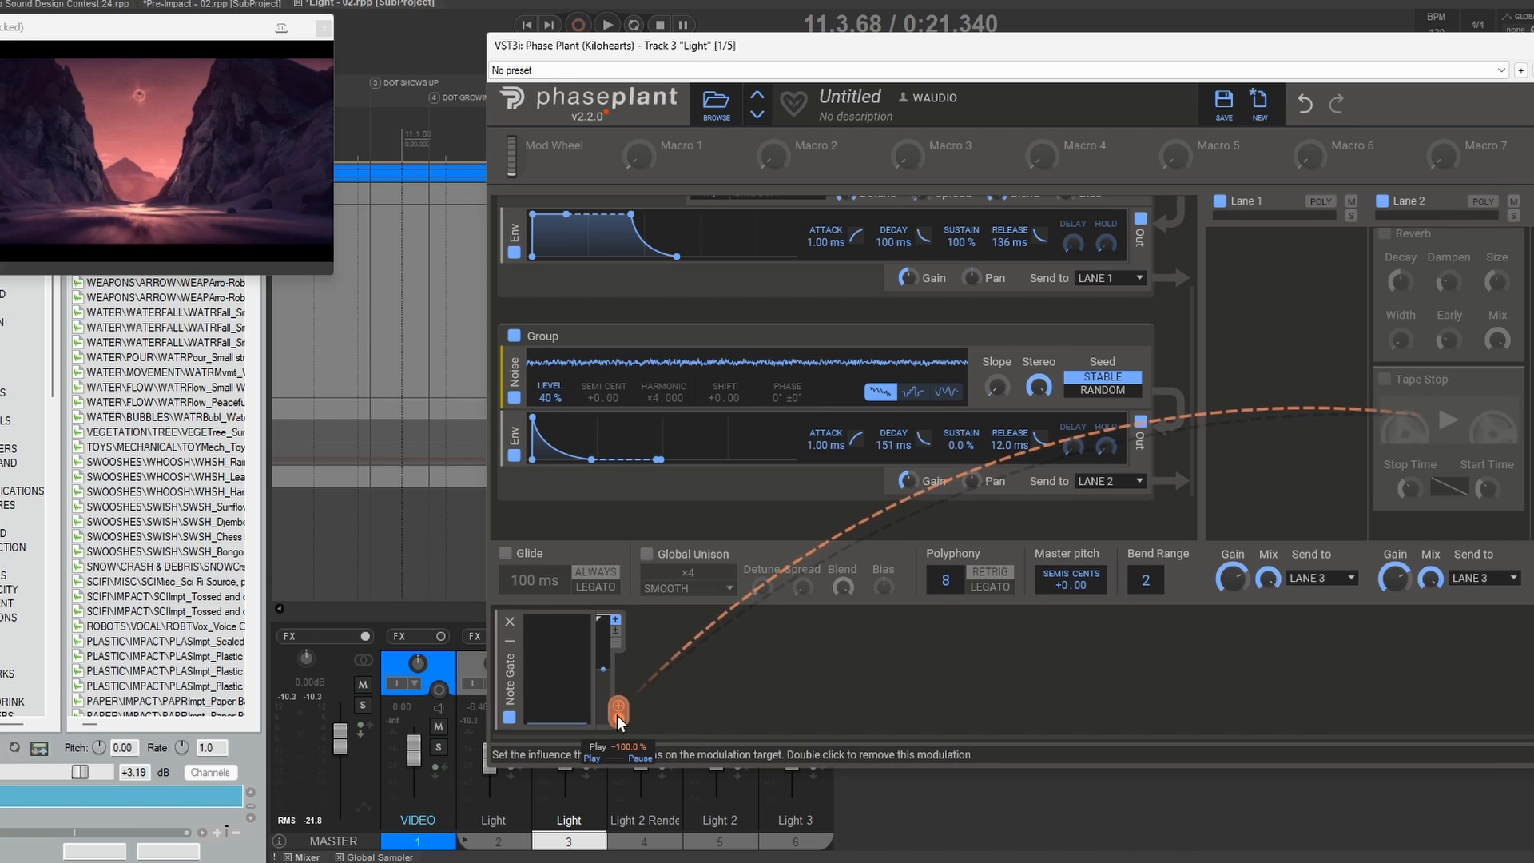
pyautogui.click(1386, 387)
pyautogui.click(1383, 241)
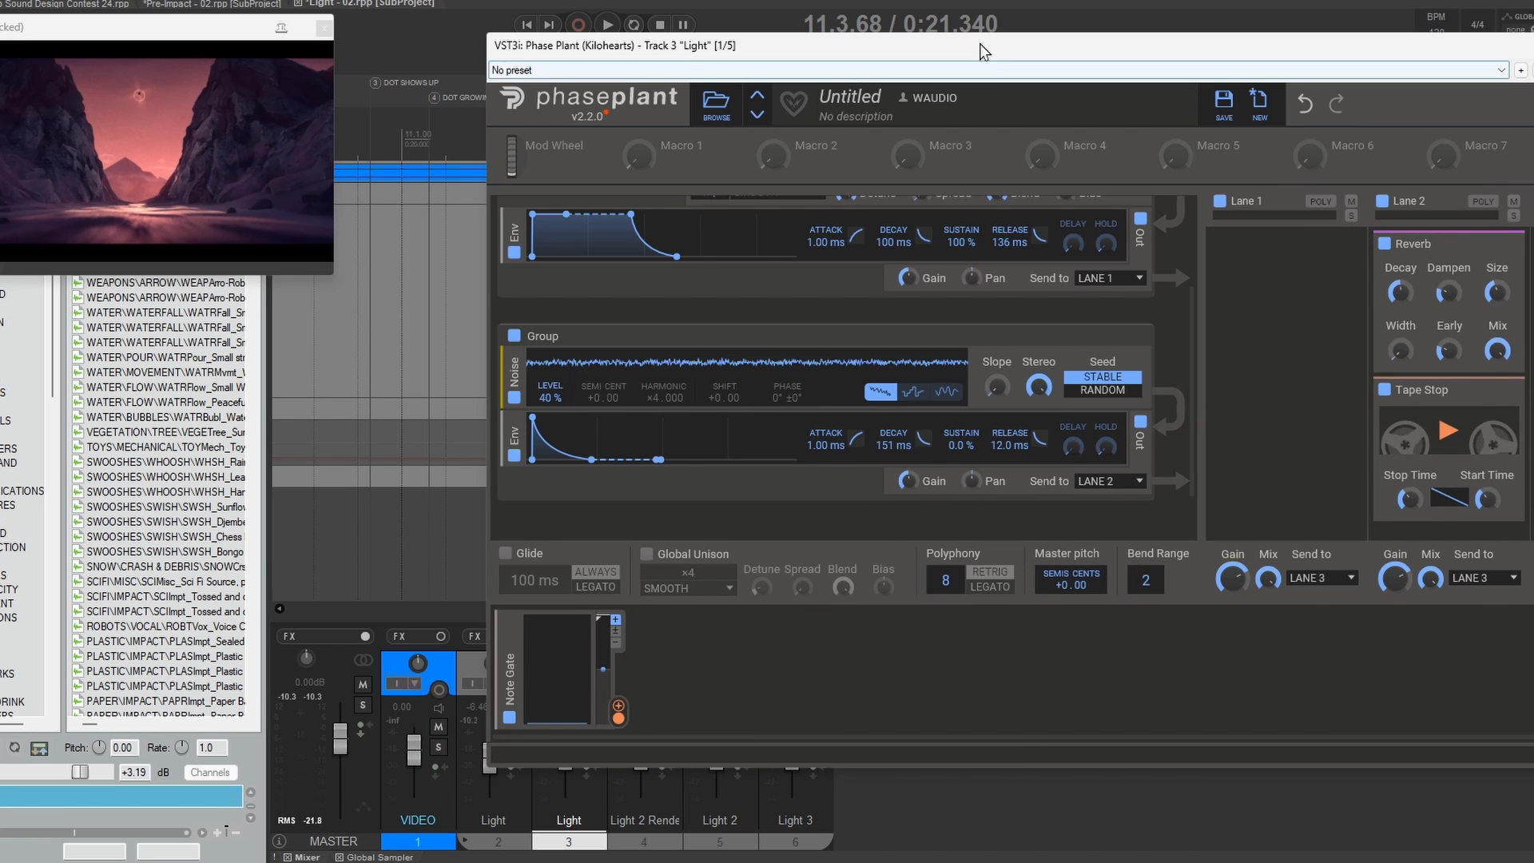
pyautogui.moveTo(980, 43); pyautogui.dragTo(906, 398)
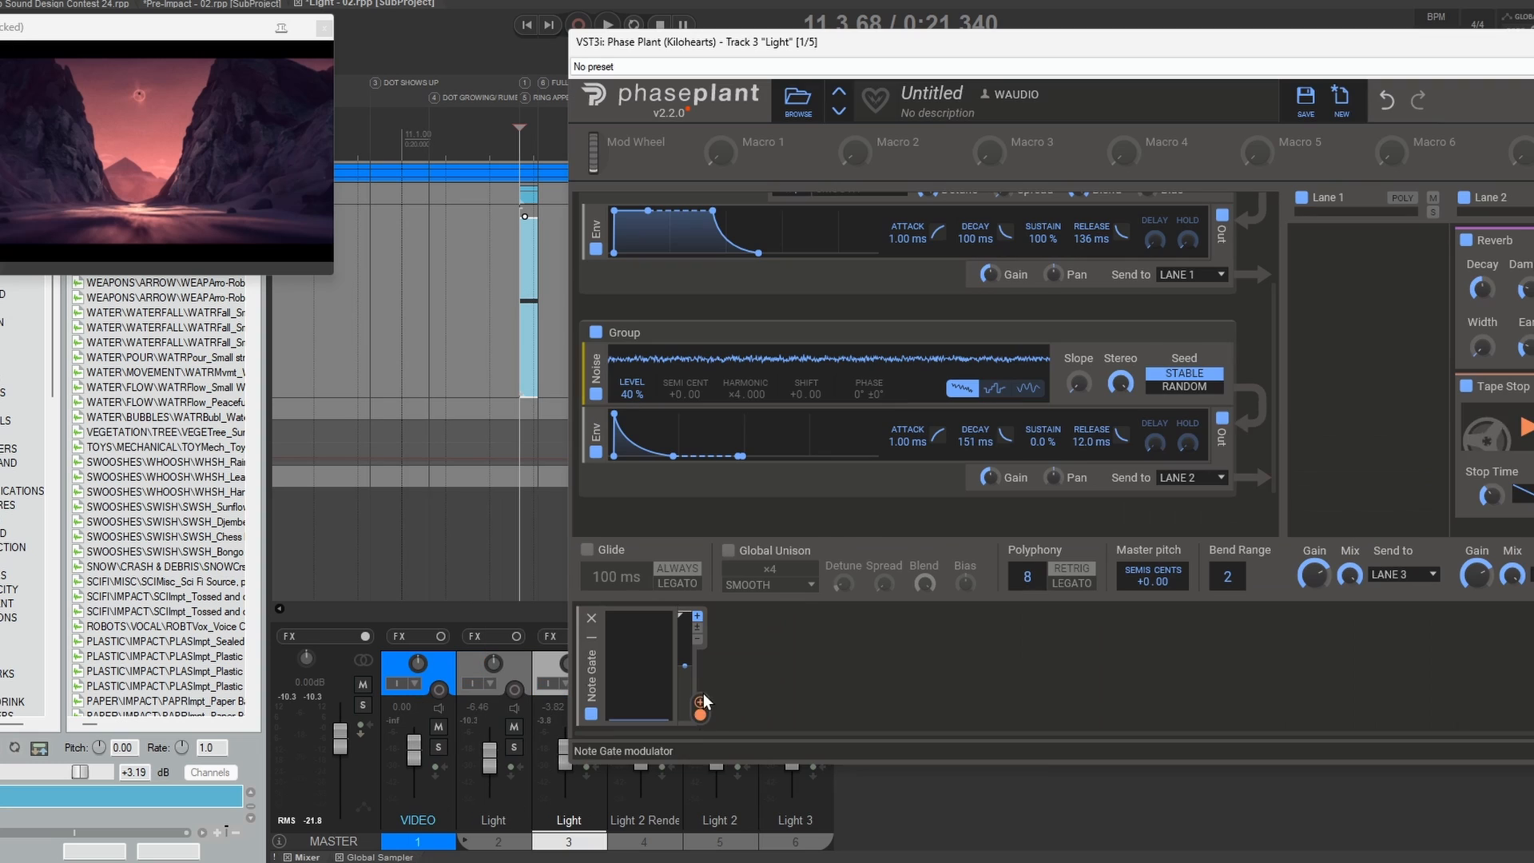
pyautogui.moveTo(697, 717)
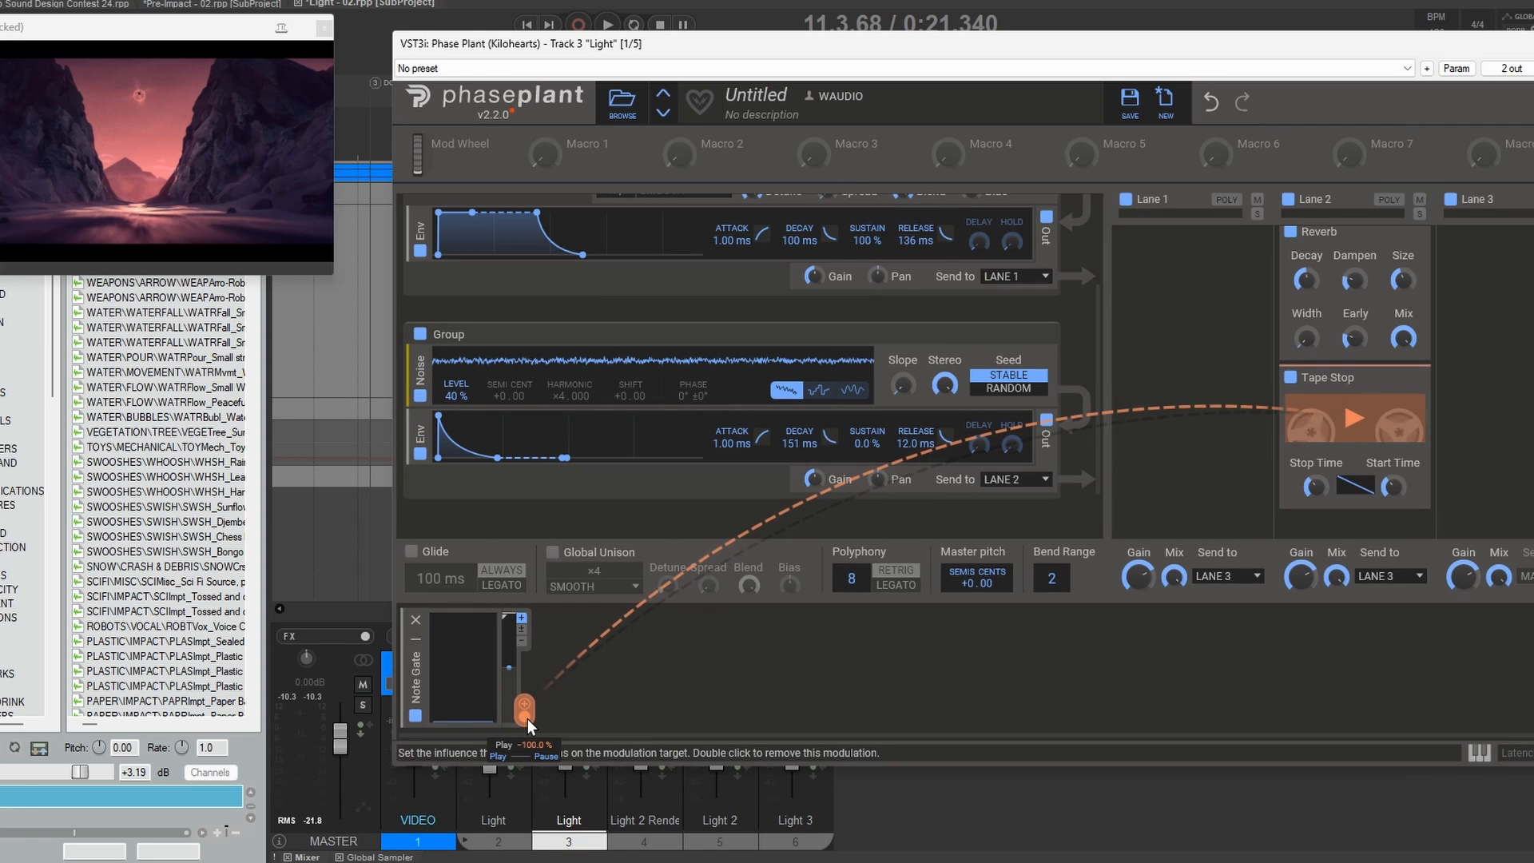
pyautogui.moveTo(1351, 452)
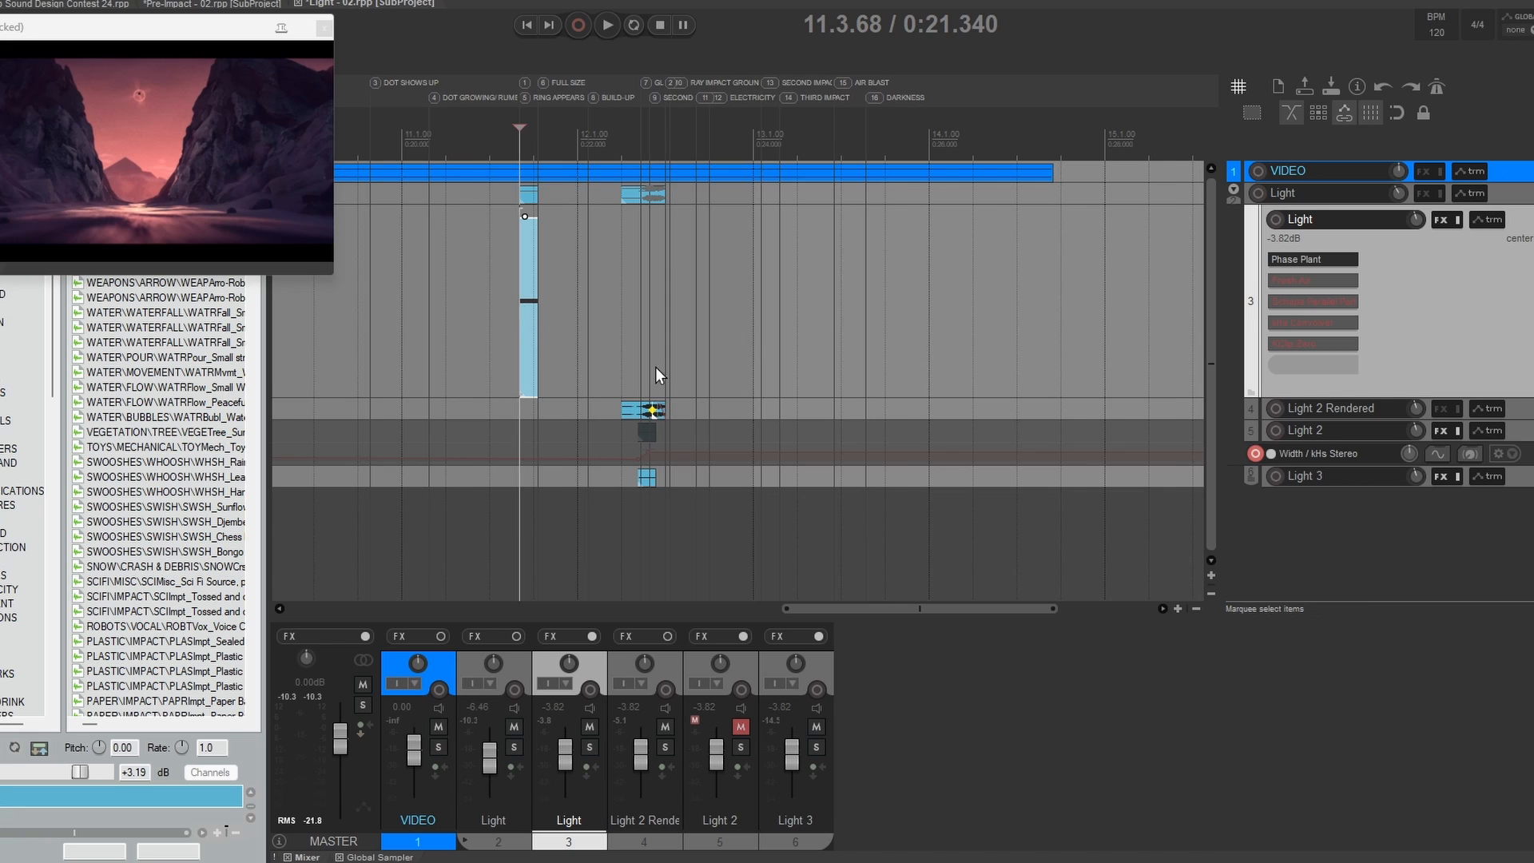
# Step: Audition the Light track's MIDI item from 11.2.98 against the video
pyautogui.scroll(5, 759, 332)
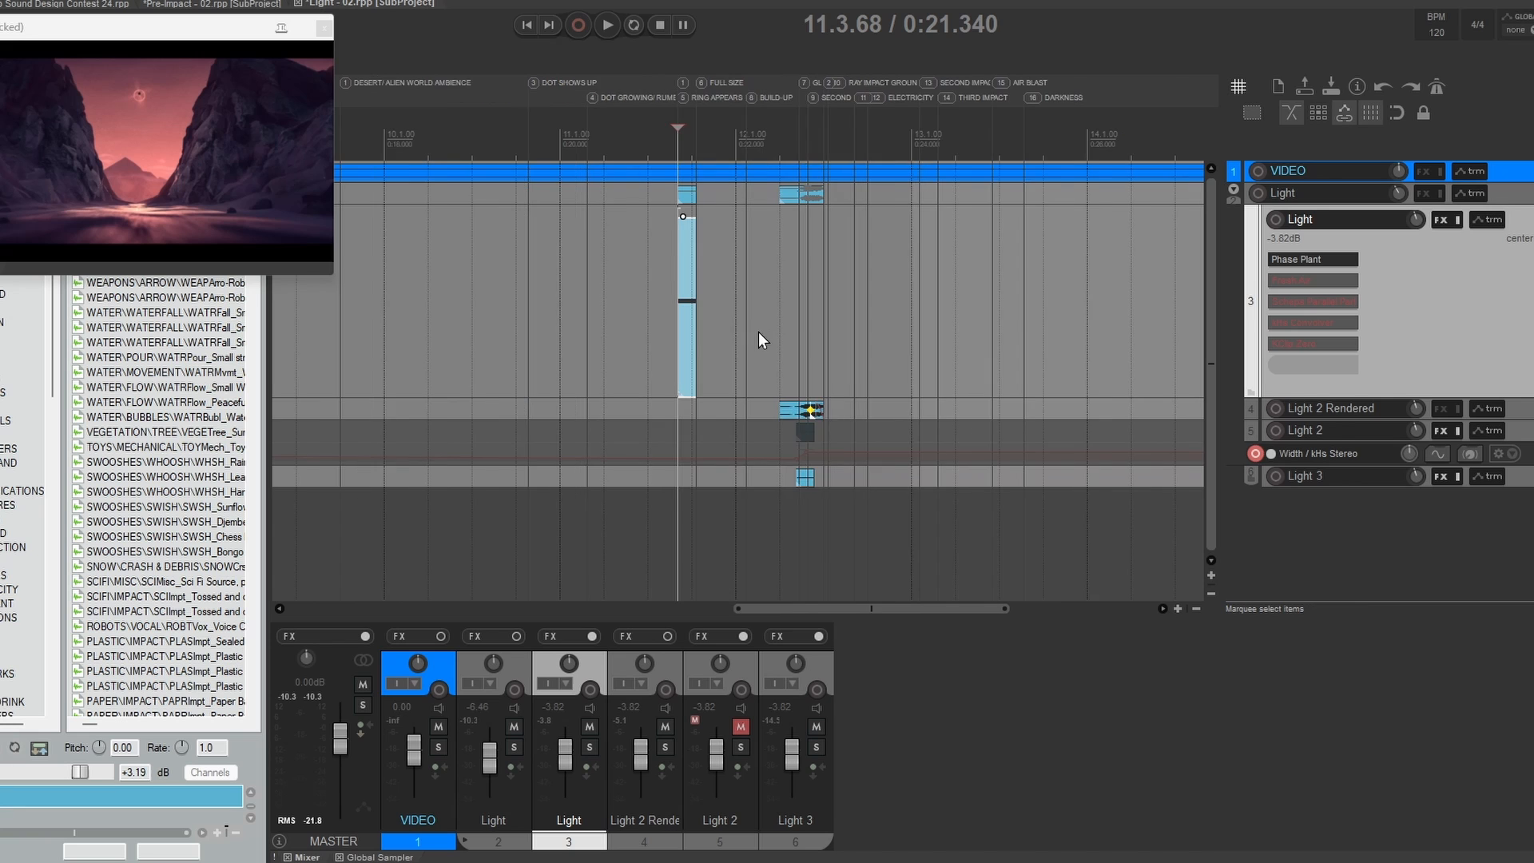
pyautogui.click(441, 289)
pyautogui.press('Right')
pyautogui.scroll(-2, 759, 324)
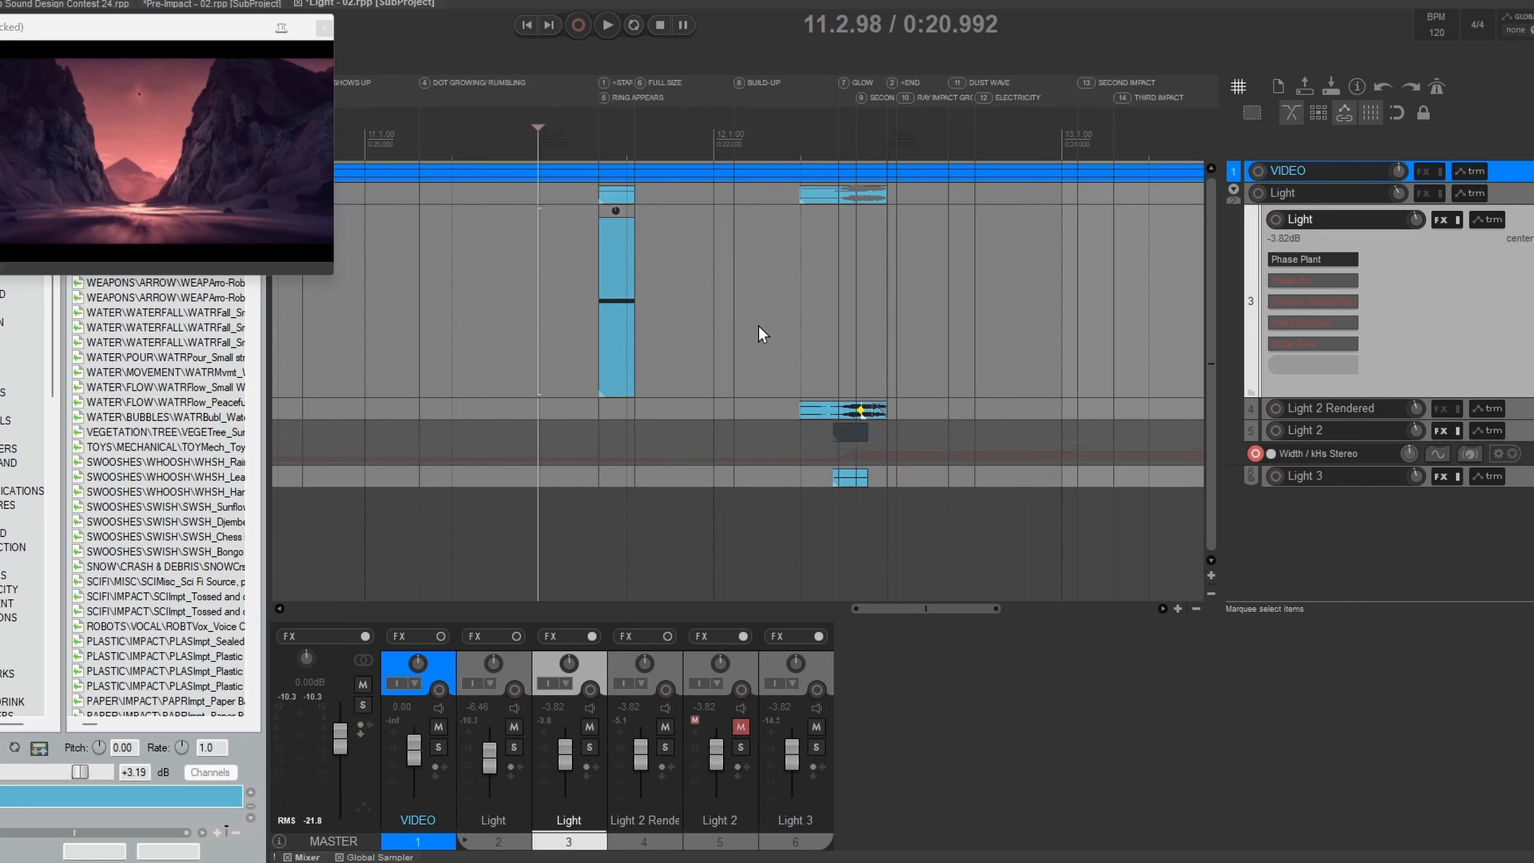
pyautogui.scroll(-2, 759, 334)
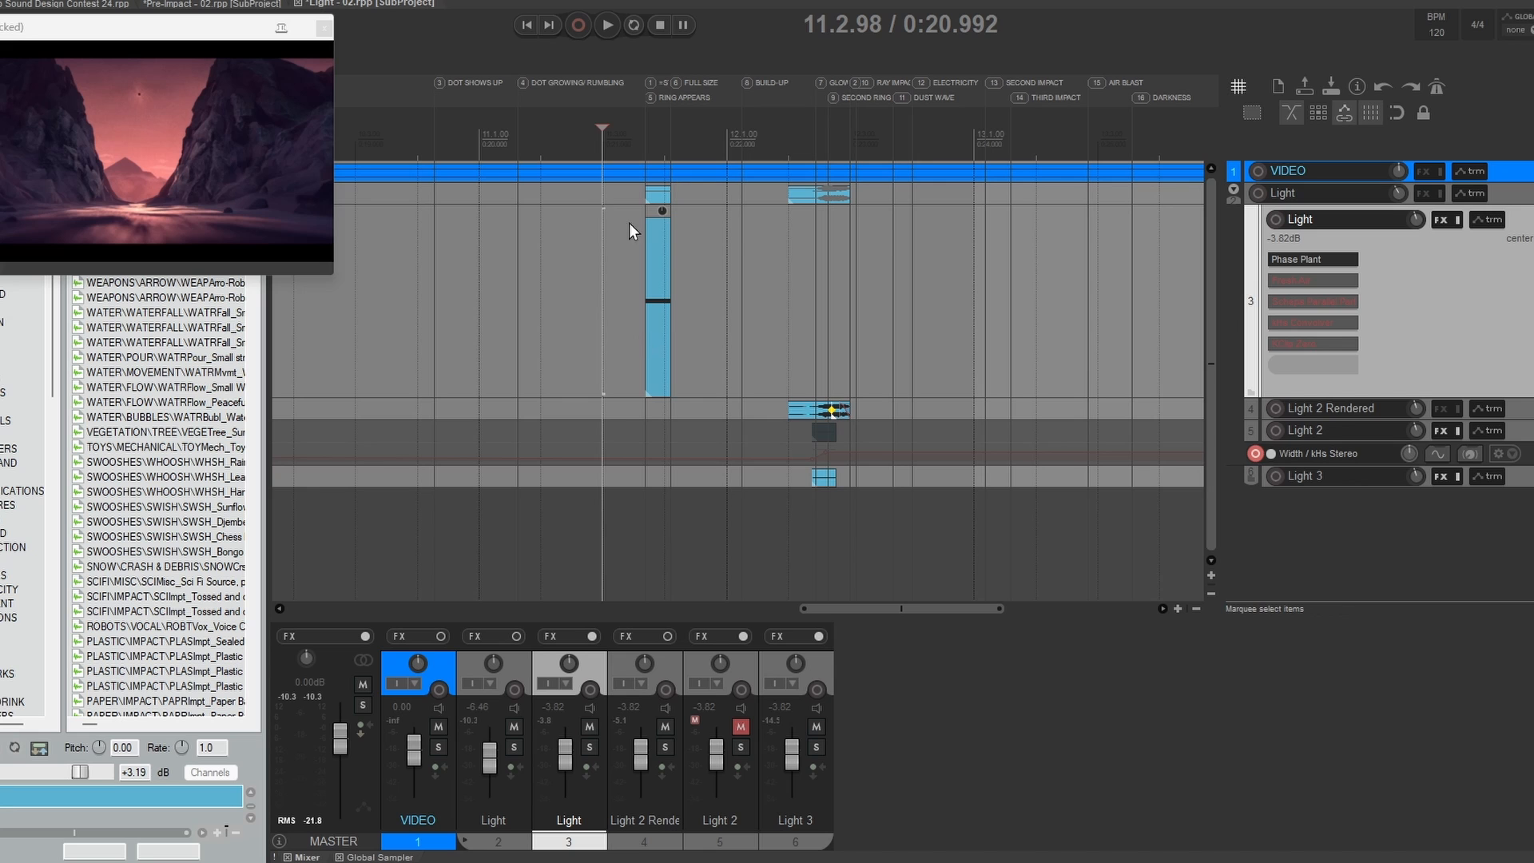
pyautogui.press('space')
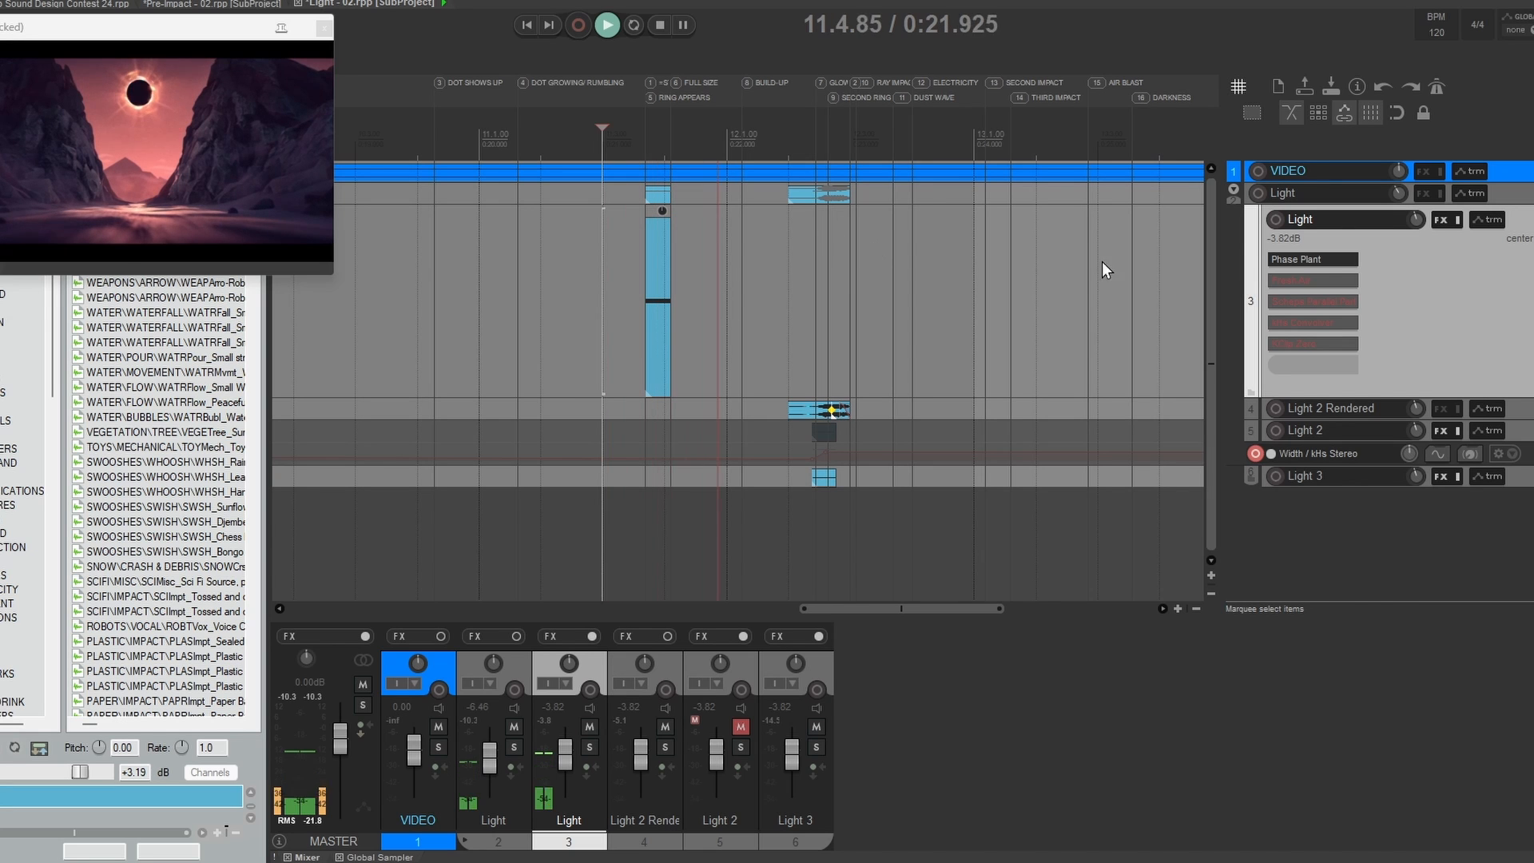
pyautogui.press('space')
pyautogui.press('space')
pyautogui.press('space')
pyautogui.press('space')
# Step: Replay the Light layer in Phase Plant to compare it with Lane 2's Tape Stop bypassed and re-enabled
pyautogui.click(1319, 258)
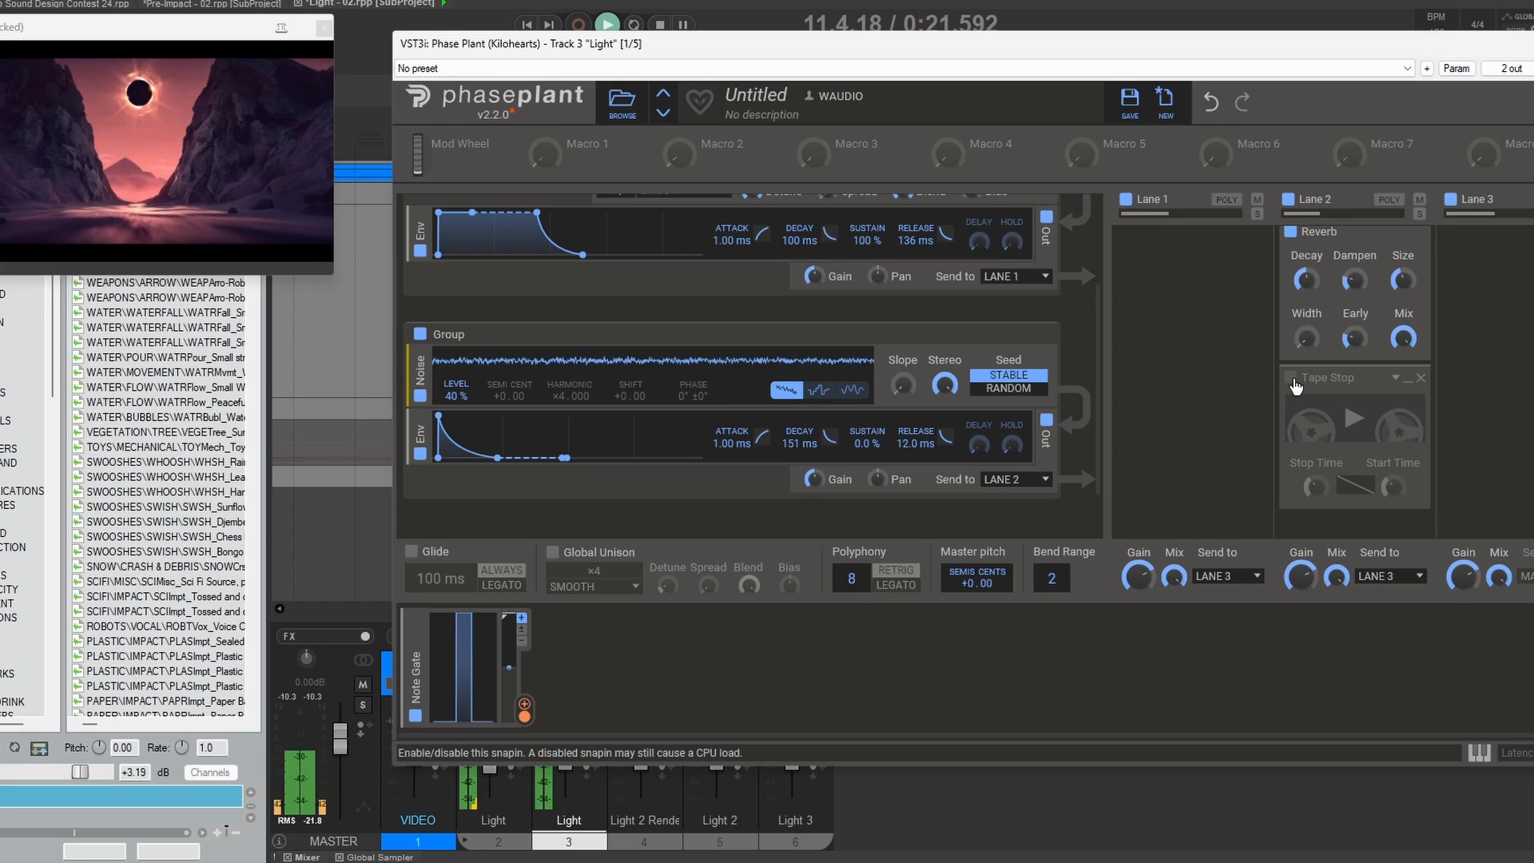
pyautogui.click(1291, 379)
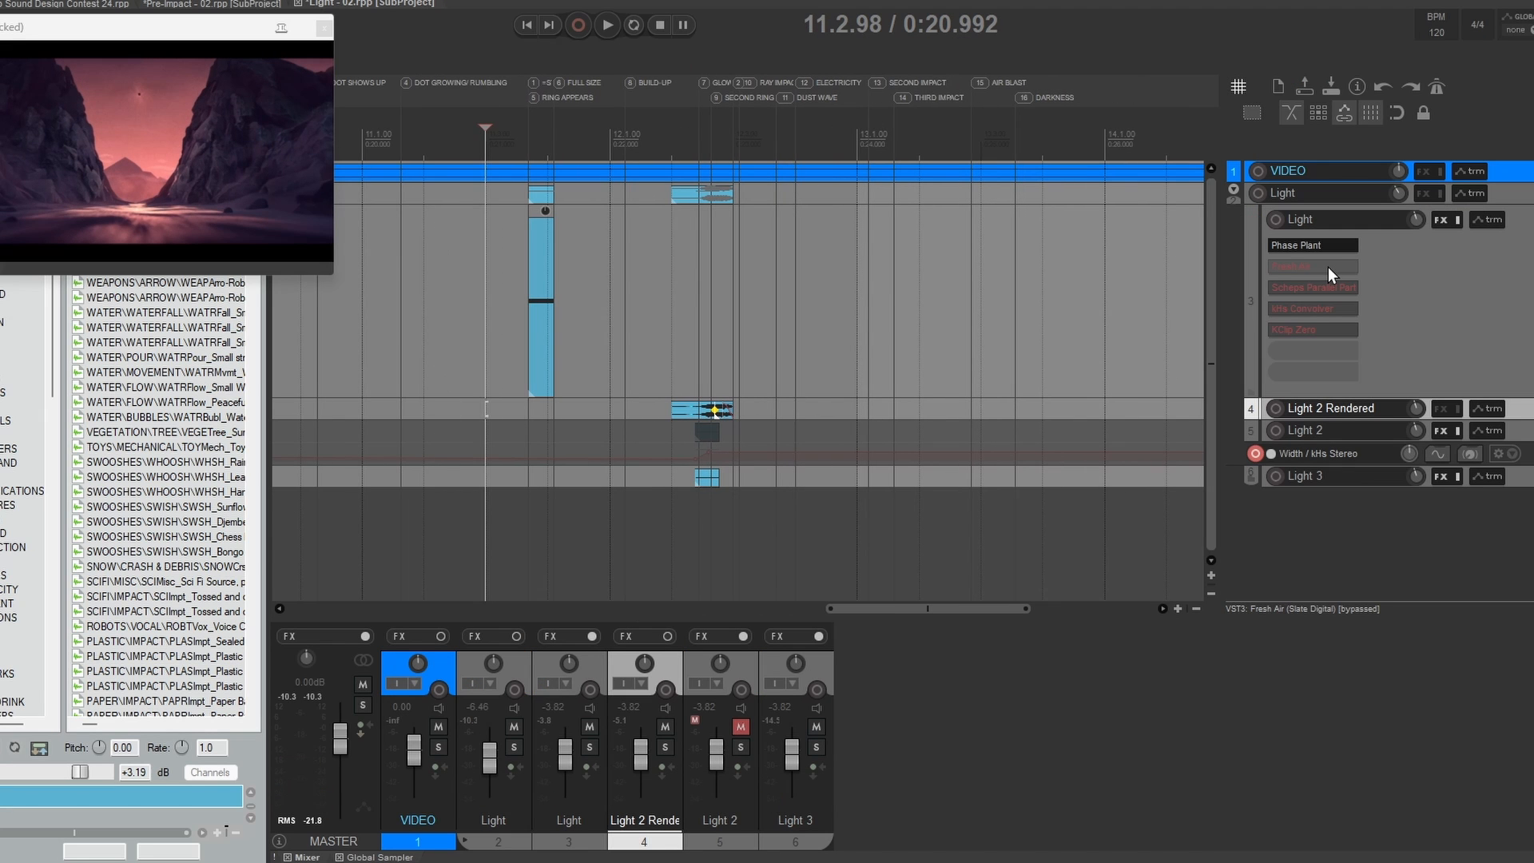
# Step: Re-enable Fresh Air and Scheps Parallel Particles on the Light track, inspecting and closing each plugin
pyautogui.keyDown('shift'); pyautogui.click(1310, 269); pyautogui.keyUp('shift')
pyautogui.click(1306, 270)
pyautogui.moveTo(477, 44); pyautogui.dragTo(926, 83)
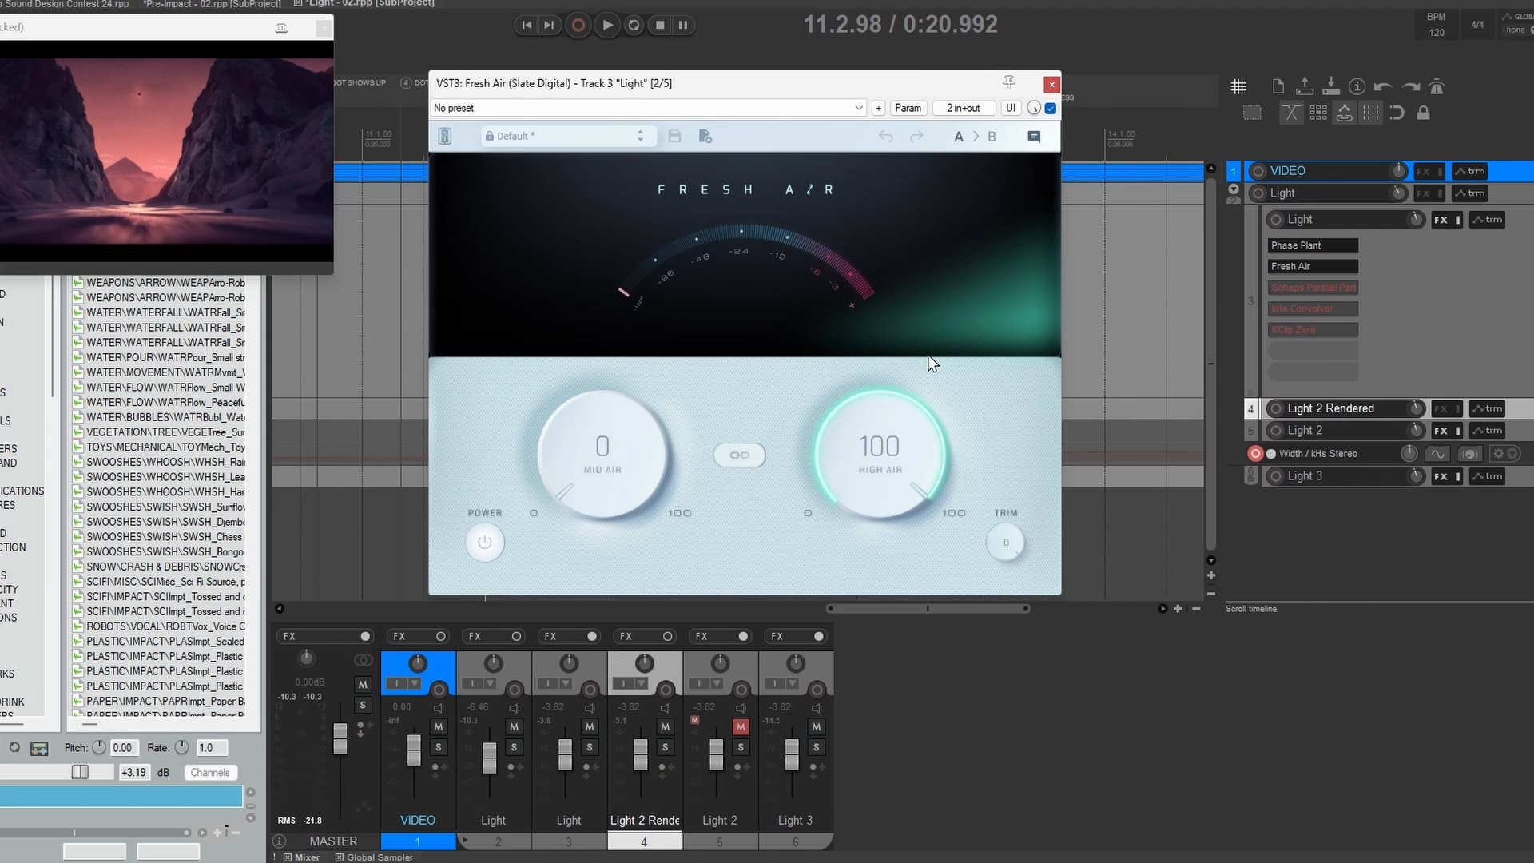
pyautogui.click(1052, 85)
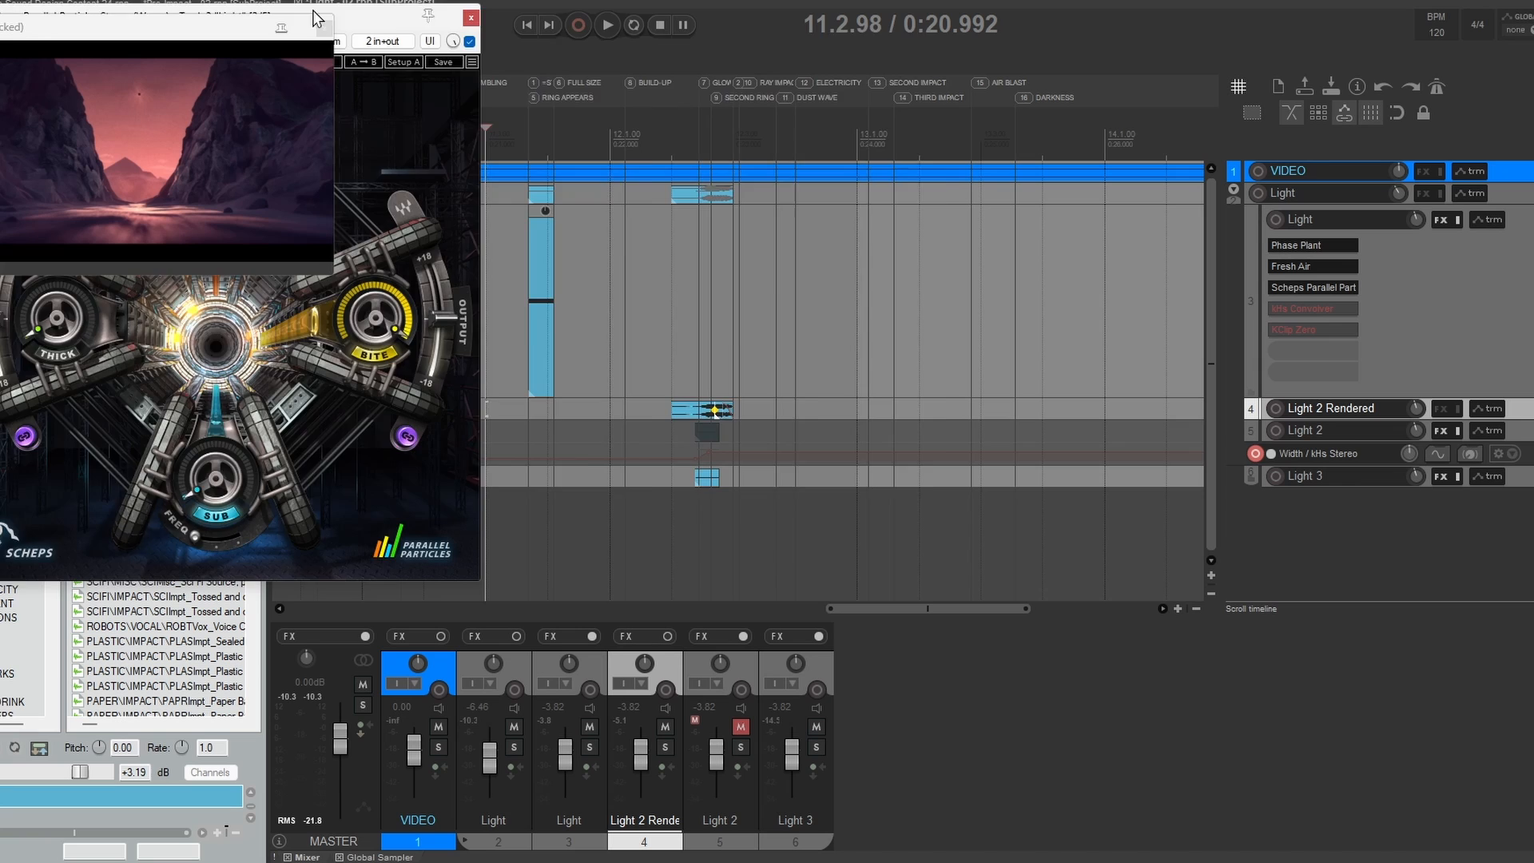
pyautogui.moveTo(315, 15); pyautogui.dragTo(767, 41)
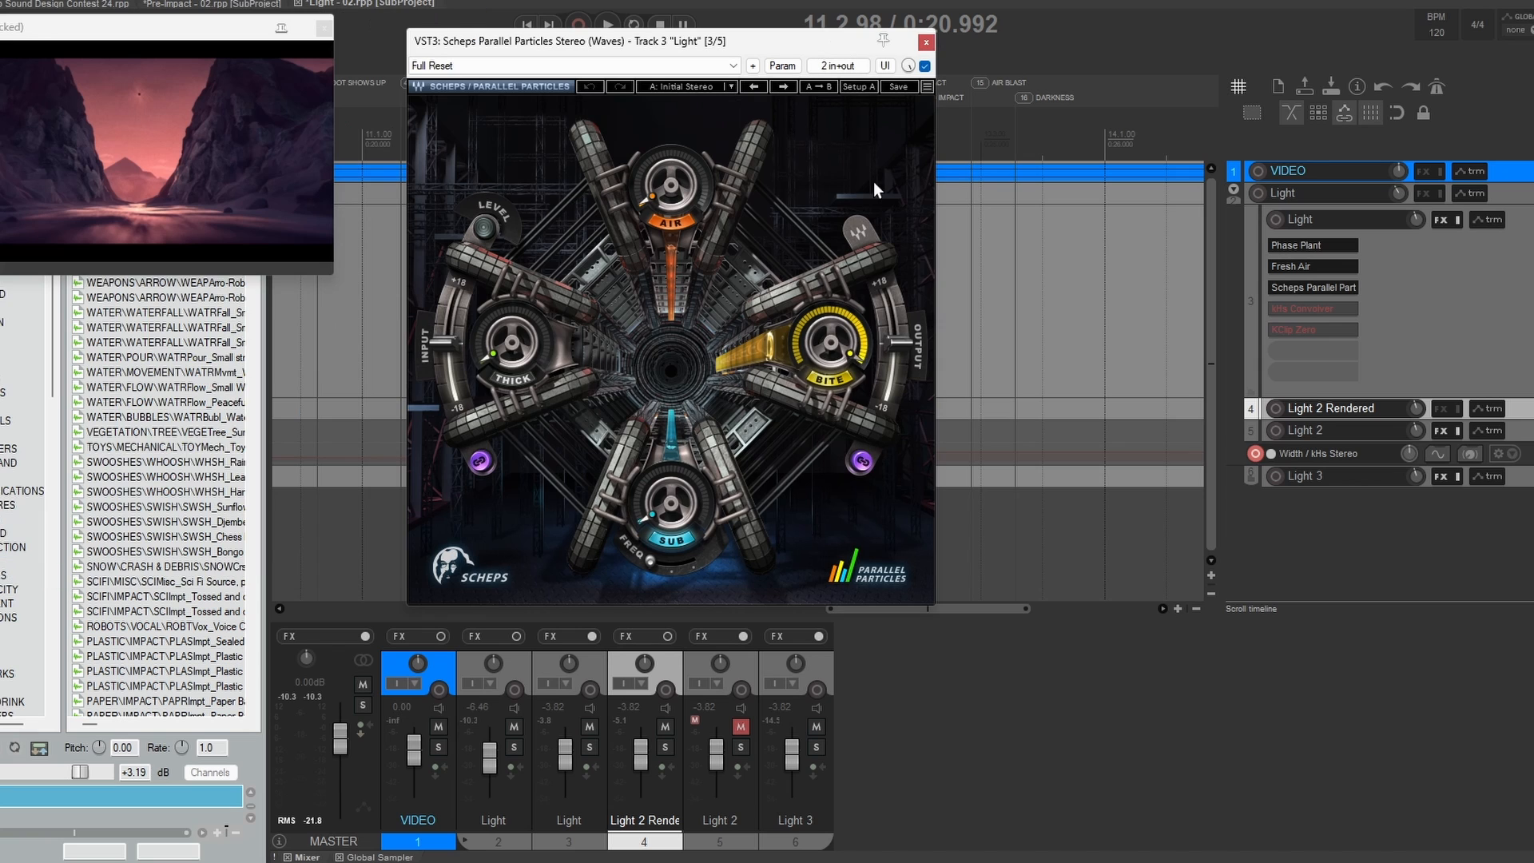
pyautogui.click(925, 41)
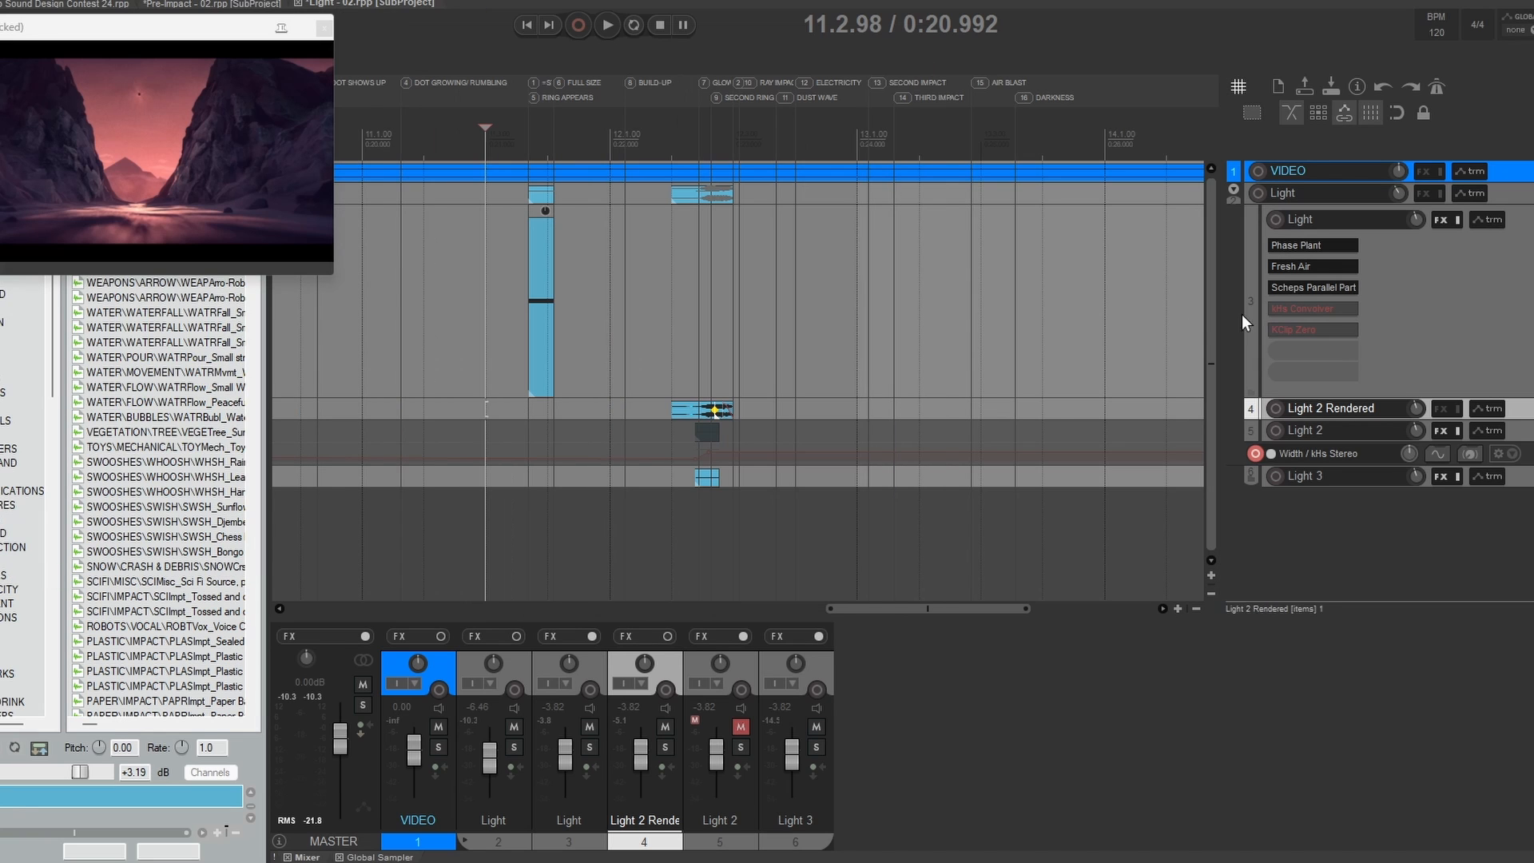
# Step: Re-enable kHs Convolver on the Light track and look up its Empty Apartment Bedroom impulse response under Spaces Real
pyautogui.keyDown('shift'); pyautogui.click(1310, 308); pyautogui.keyUp('shift')
pyautogui.click(1309, 308)
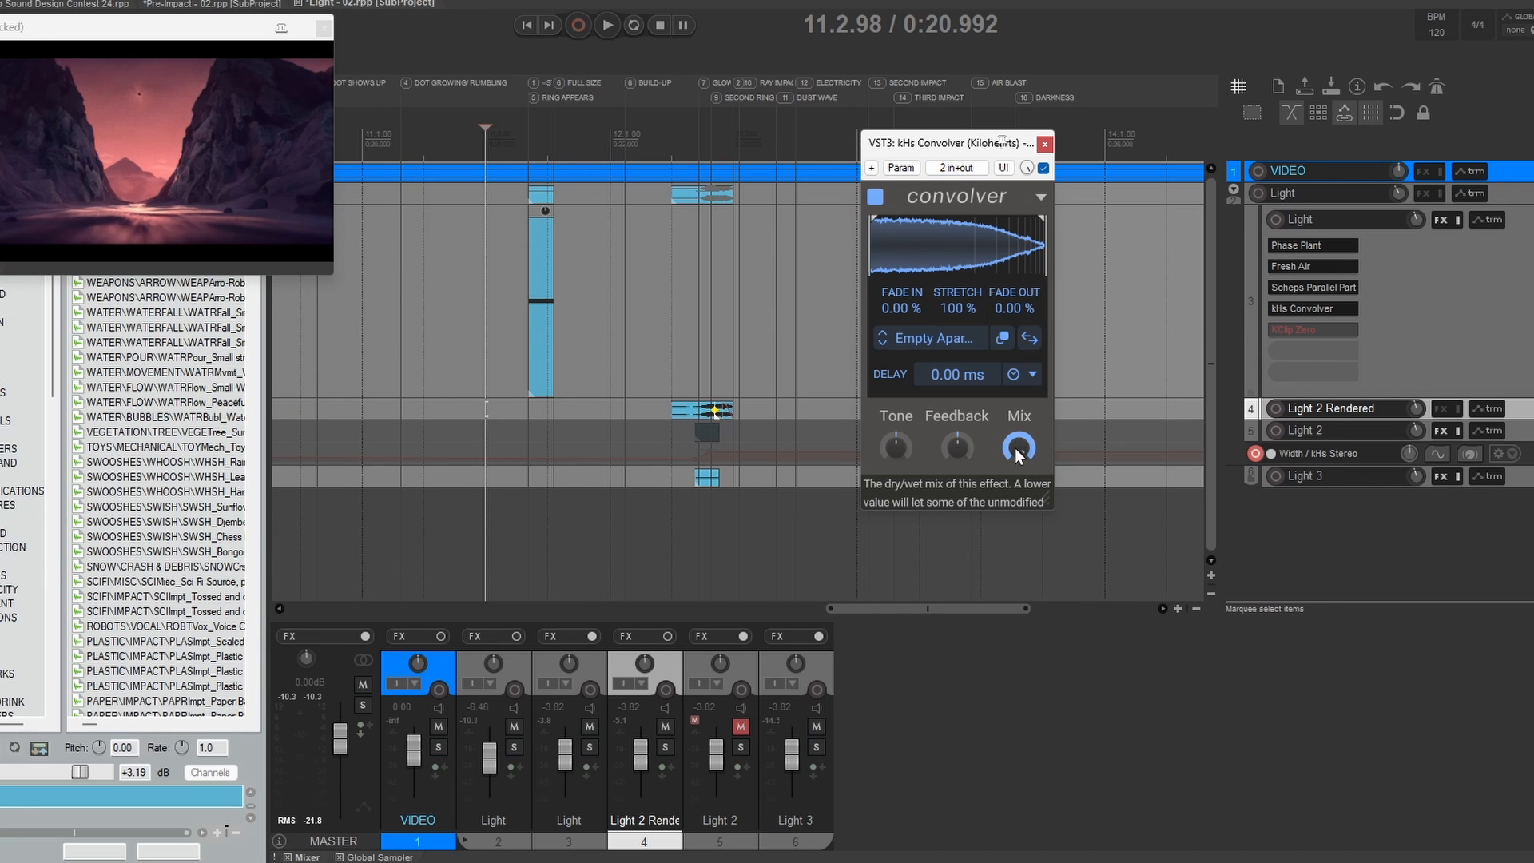
pyautogui.click(976, 345)
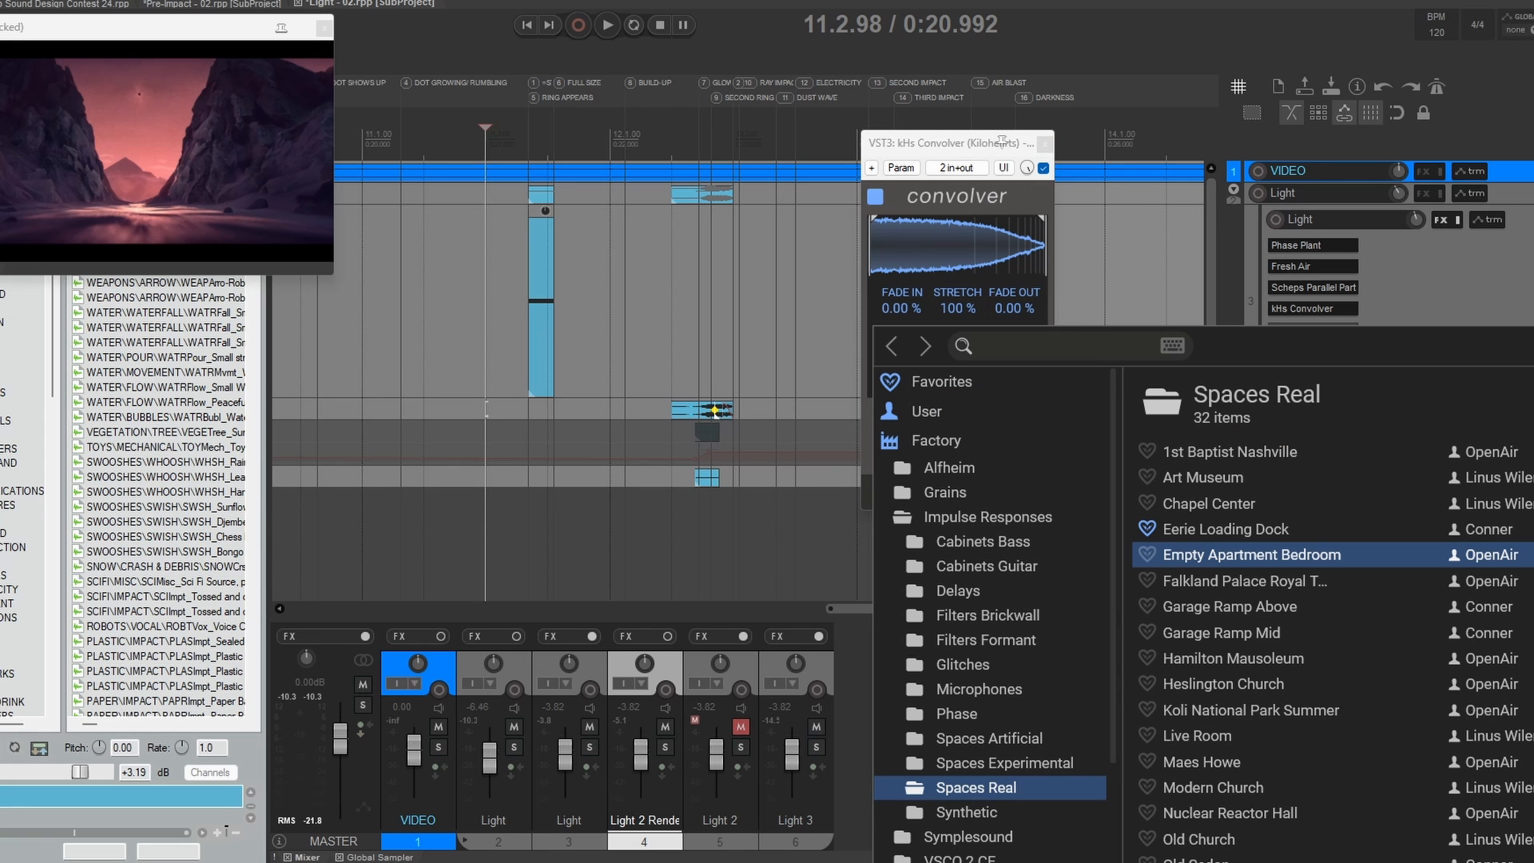
pyautogui.click(1166, 311)
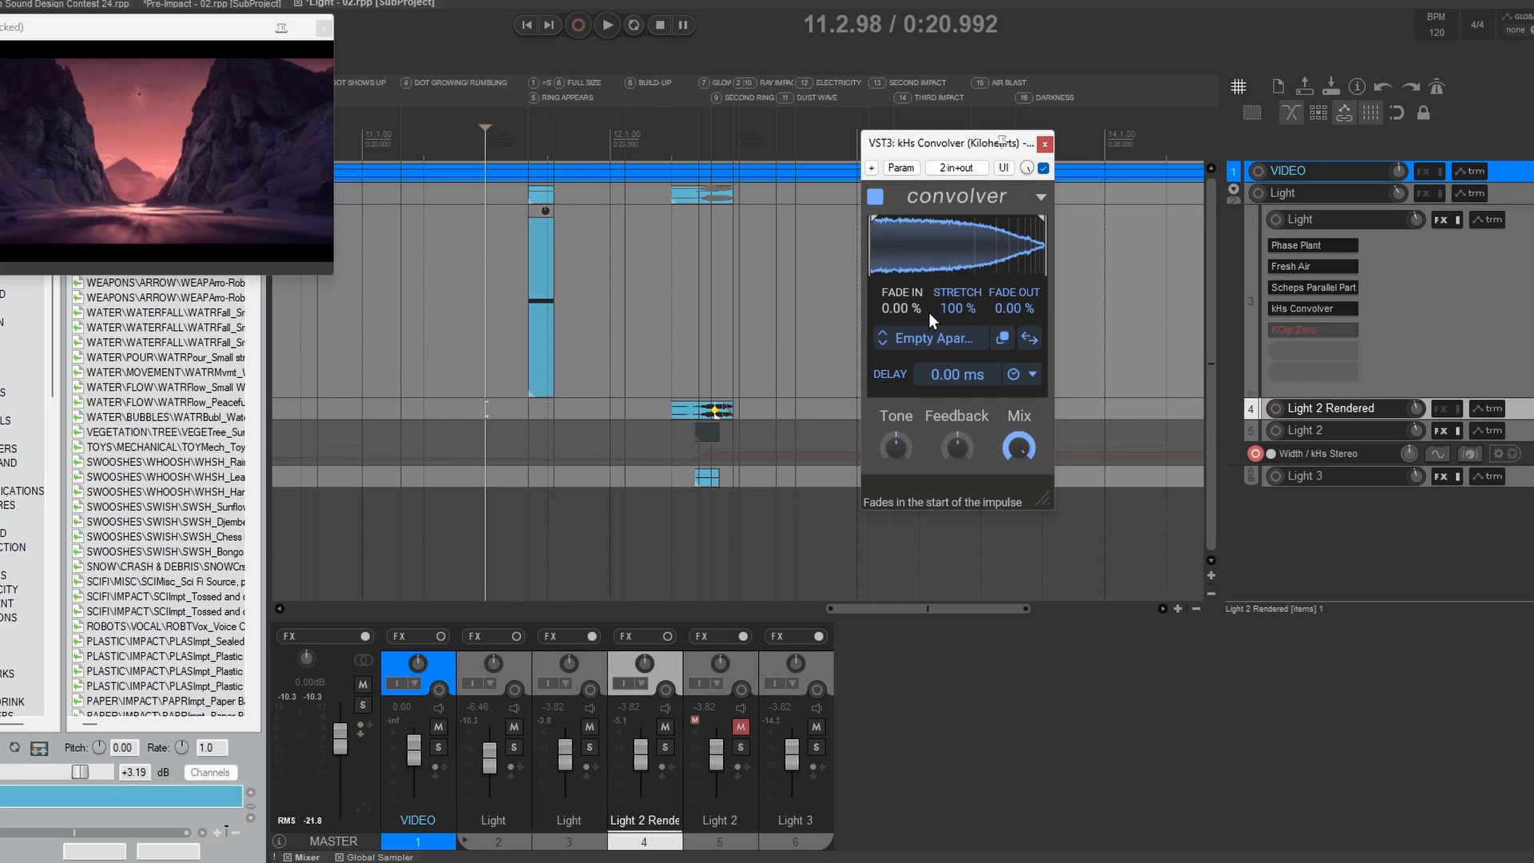
pyautogui.press('Escape')
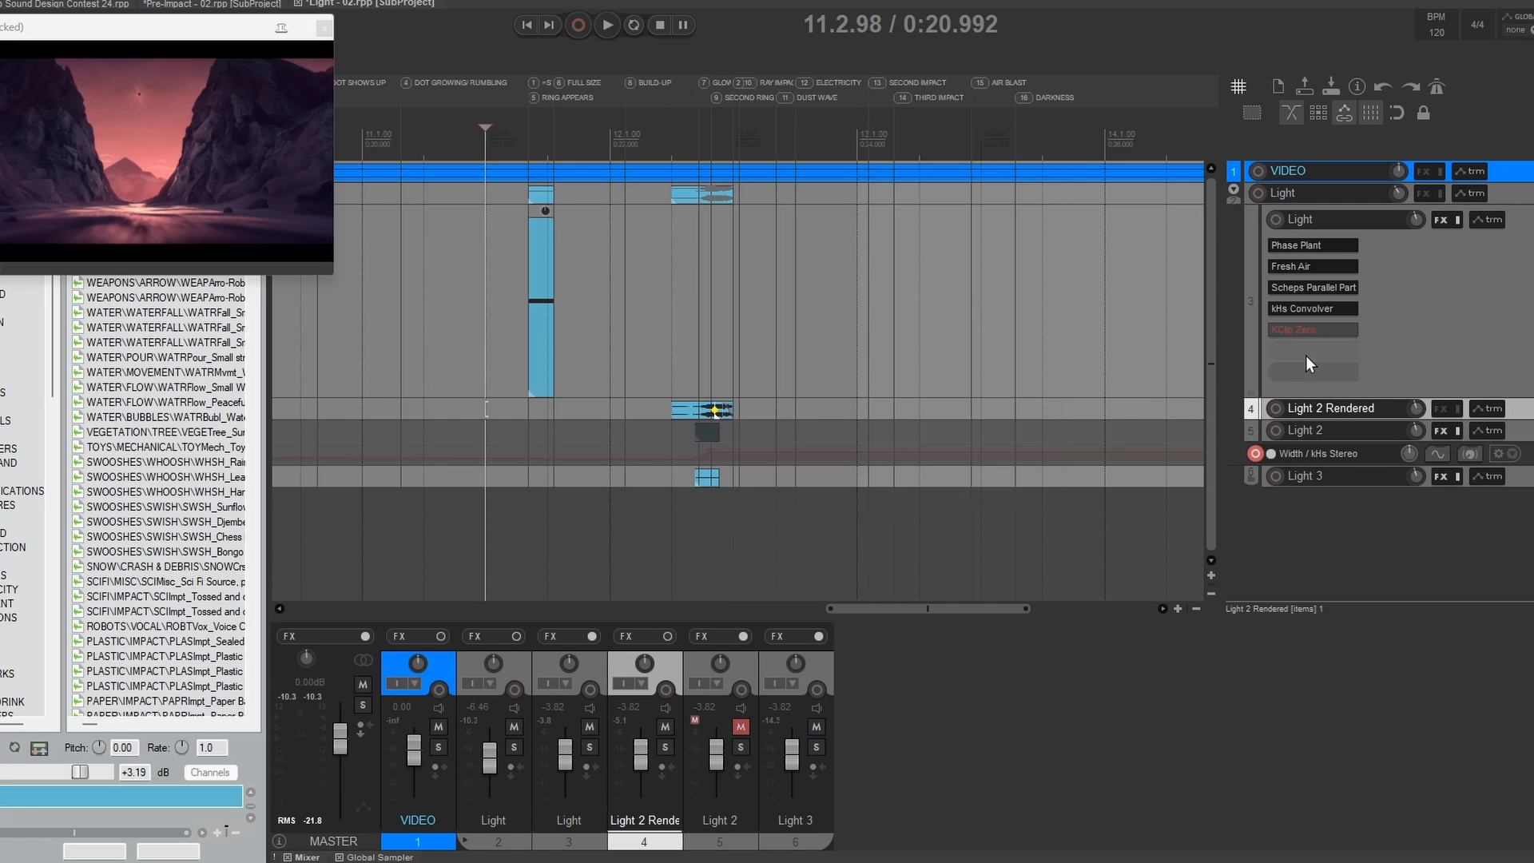
# Step: Re-enable KClip Zero on the Light track and audition the full effects chain from 11.2.90
pyautogui.keyDown('shift'); pyautogui.click(1312, 331); pyautogui.keyUp('shift')
pyautogui.hscroll(1, 511, 267)
pyautogui.click(440, 242)
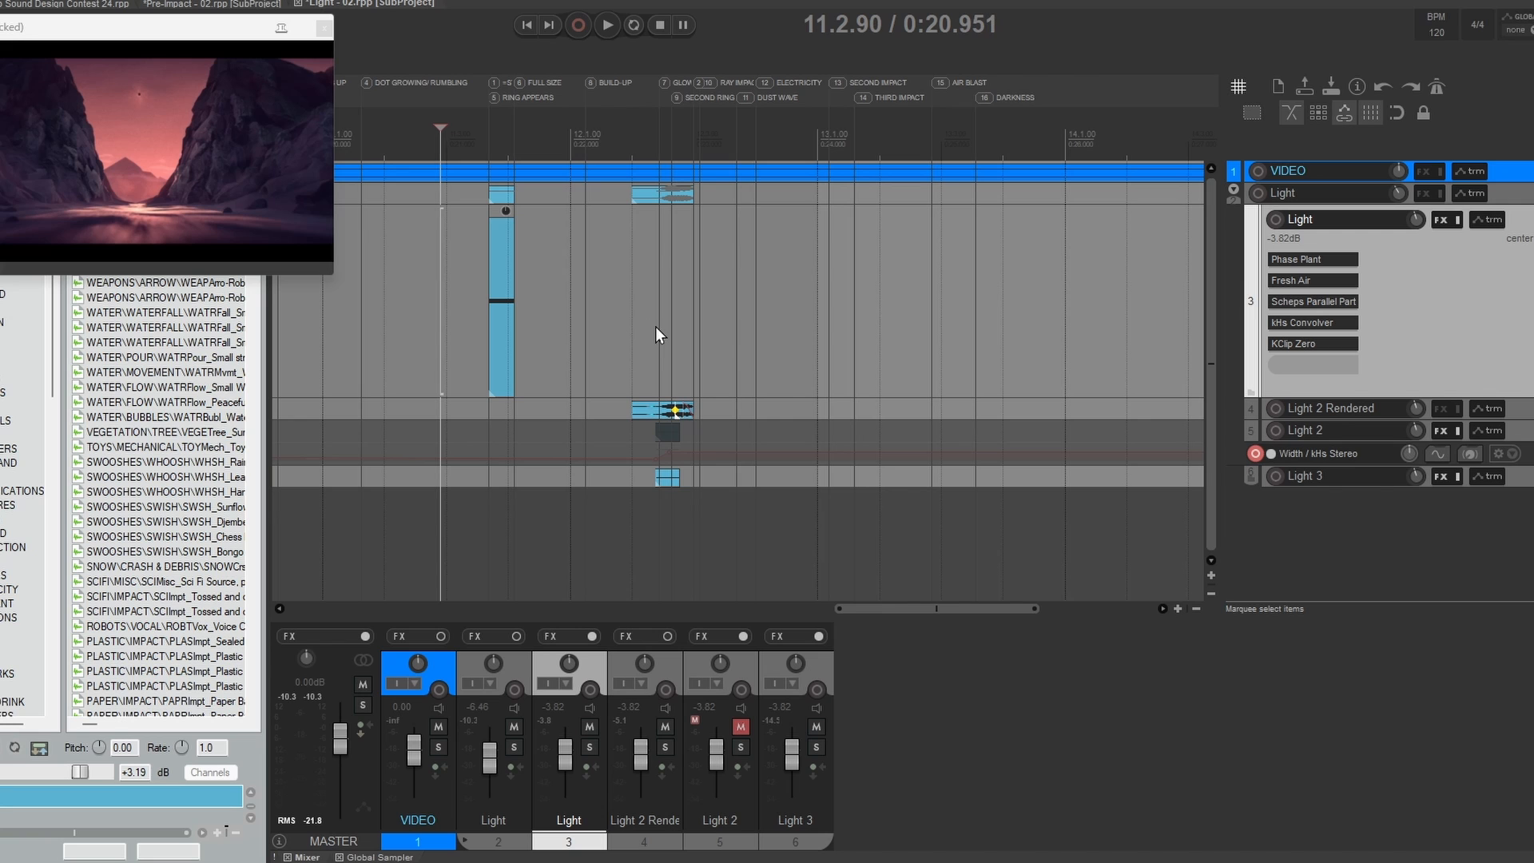
pyautogui.press('space')
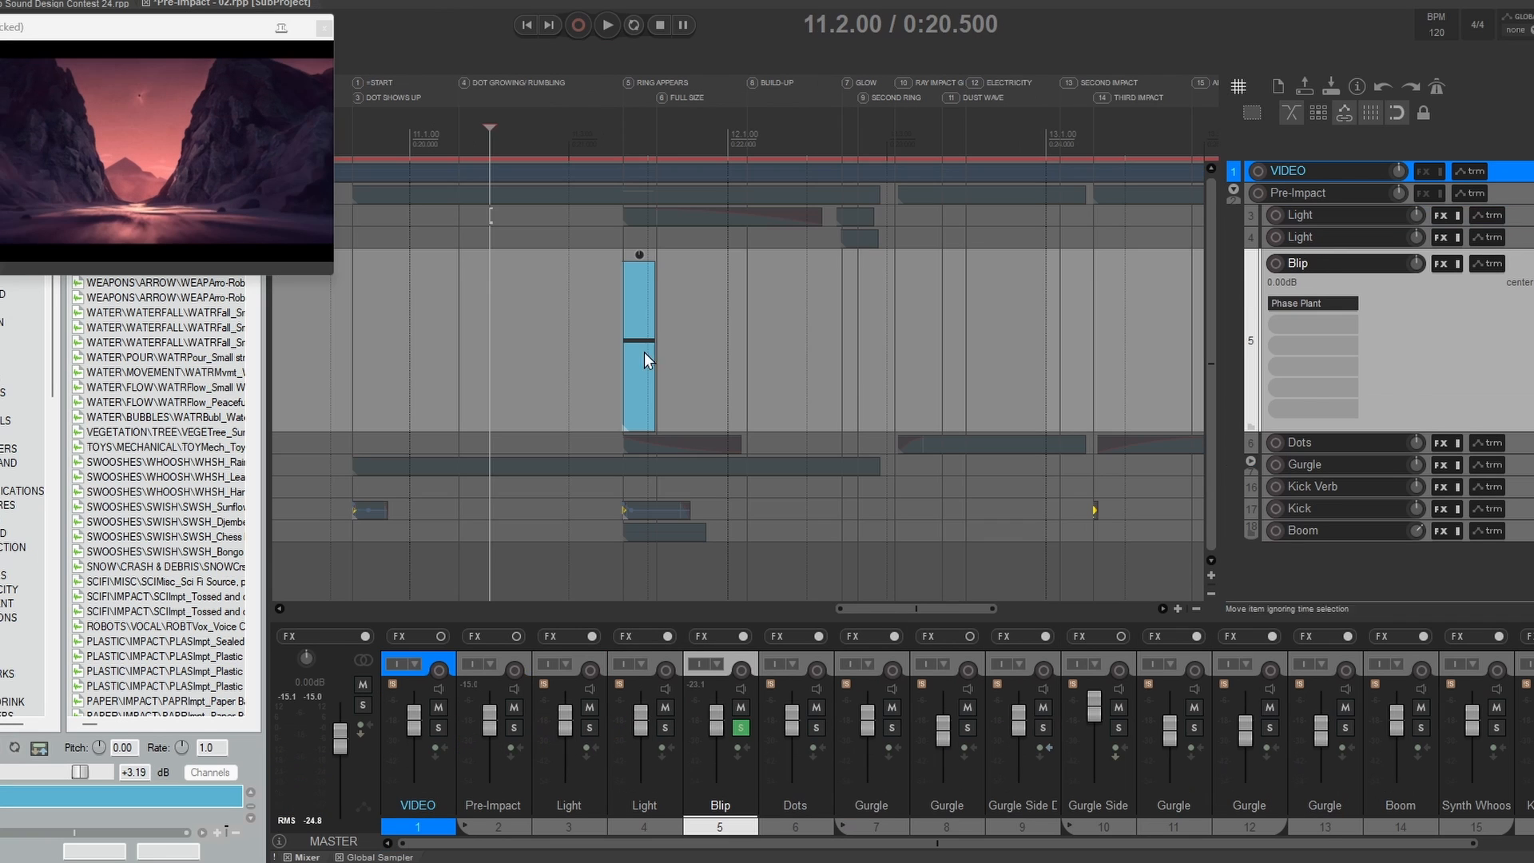
# Step: Audition the soloed Blip track in the Pre-Impact subproject from 11.3.00 and inspect its High-Pitch Blop patch in Phase Plant
pyautogui.click(584, 328)
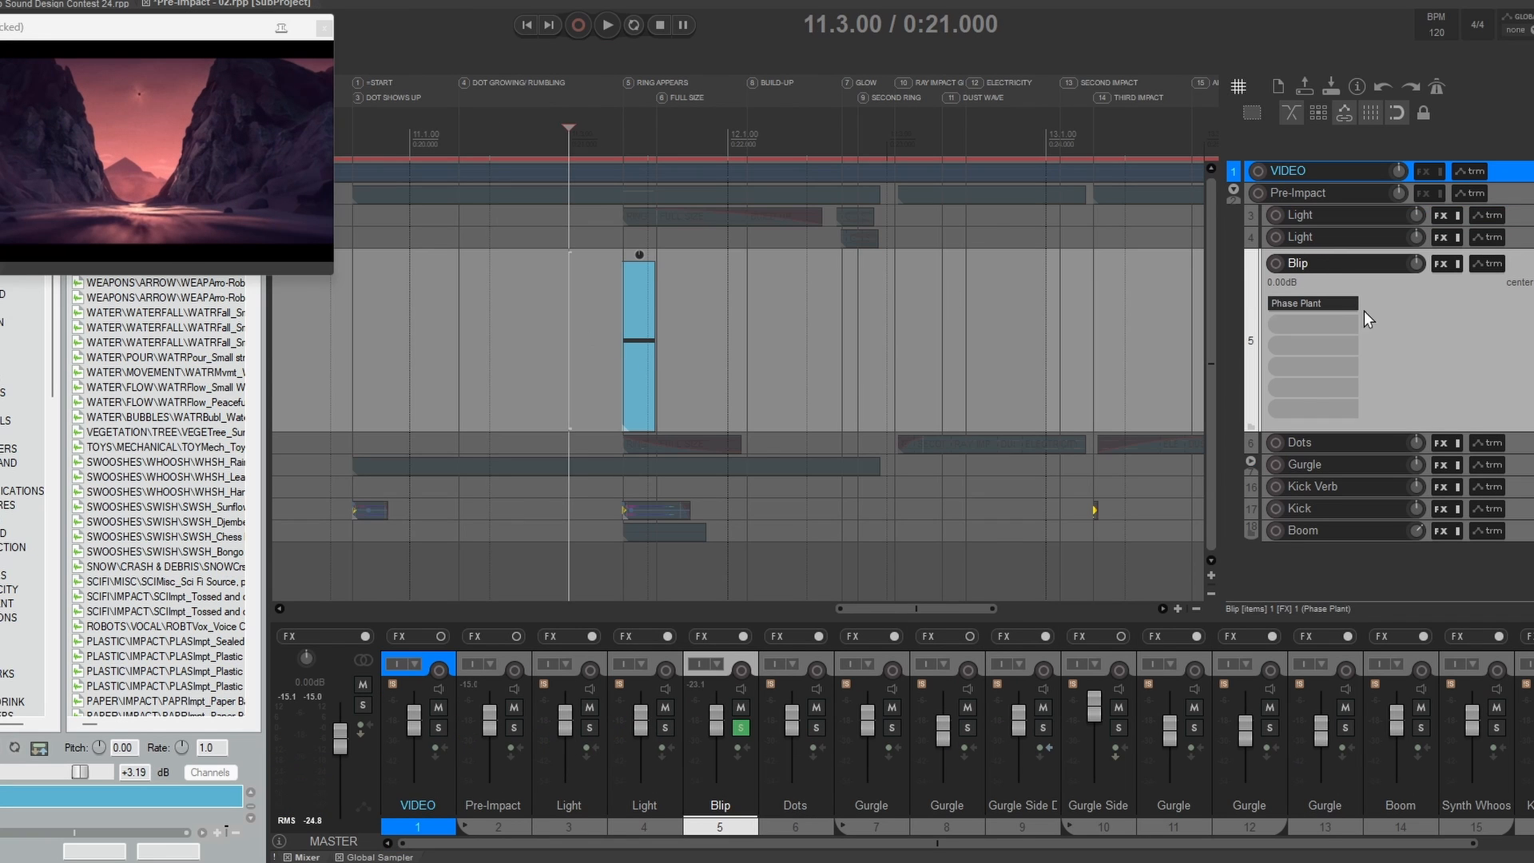
pyautogui.press('space')
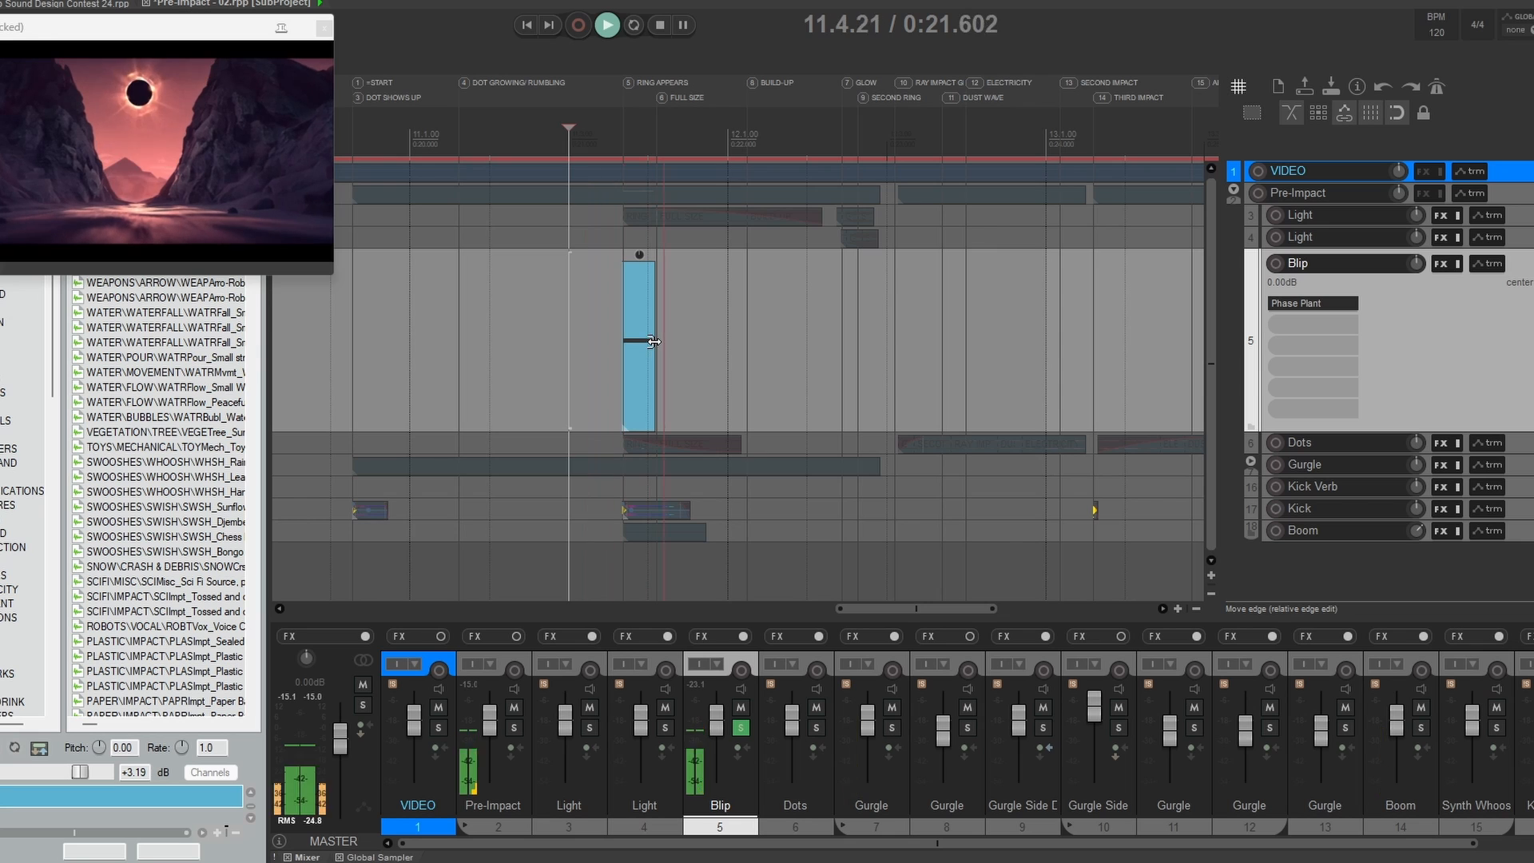
pyautogui.press('space')
pyautogui.press('space')
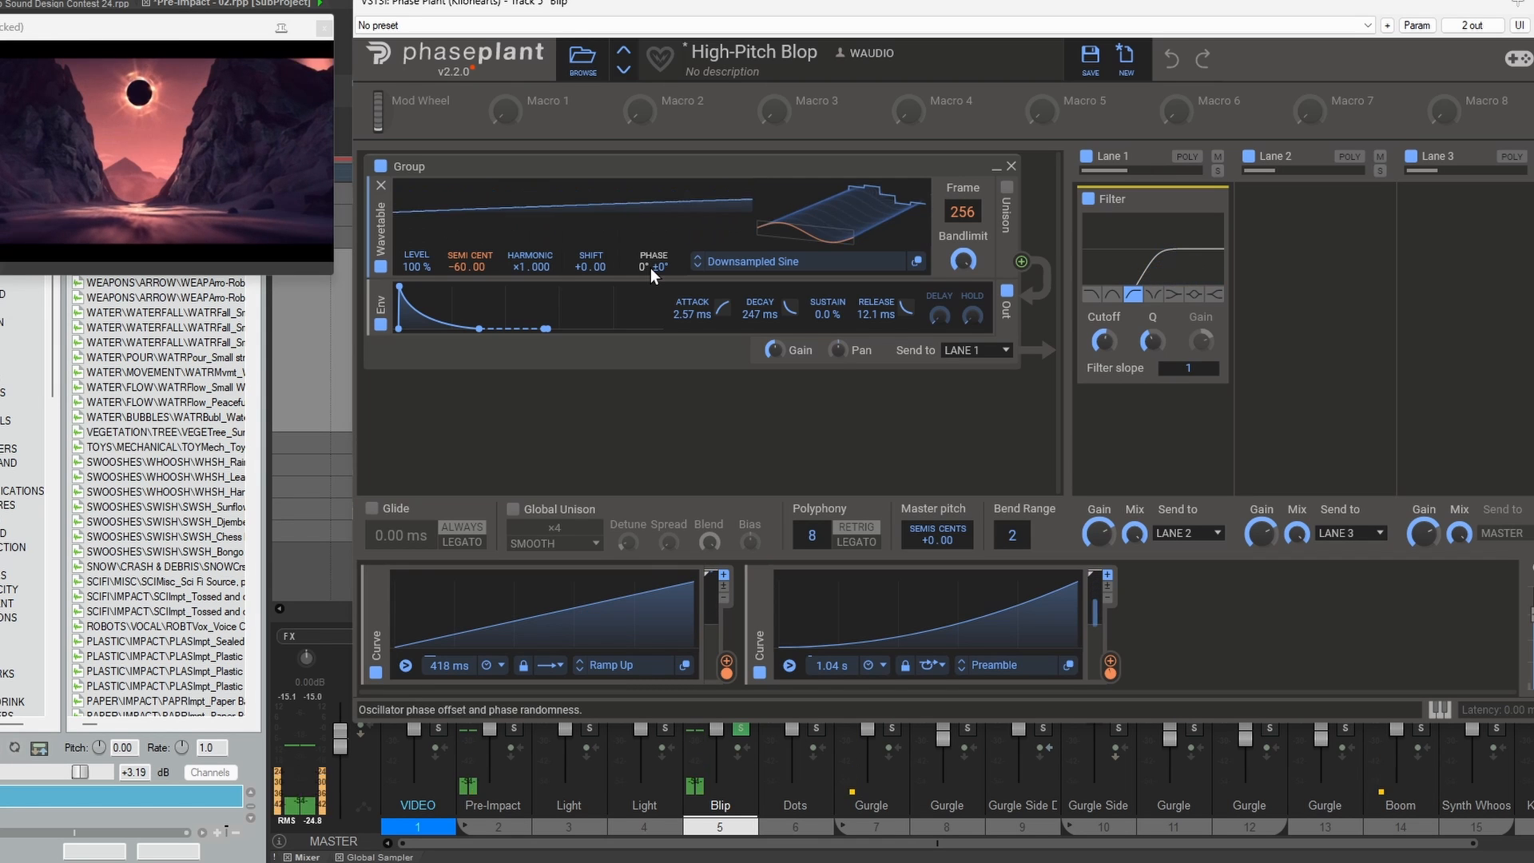
pyautogui.press('space')
pyautogui.press('space')
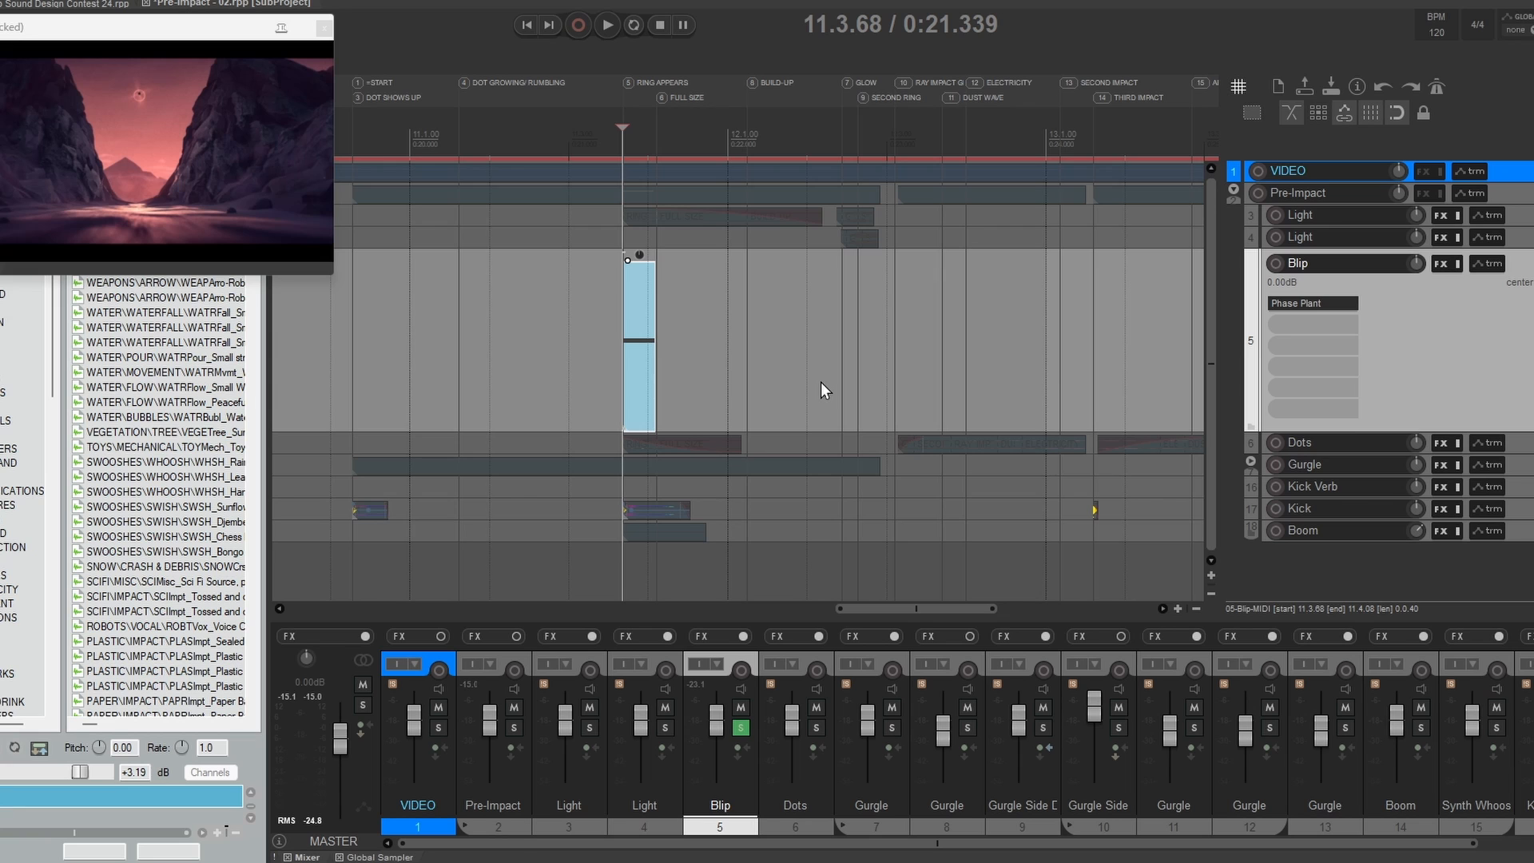
pyautogui.click(566, 318)
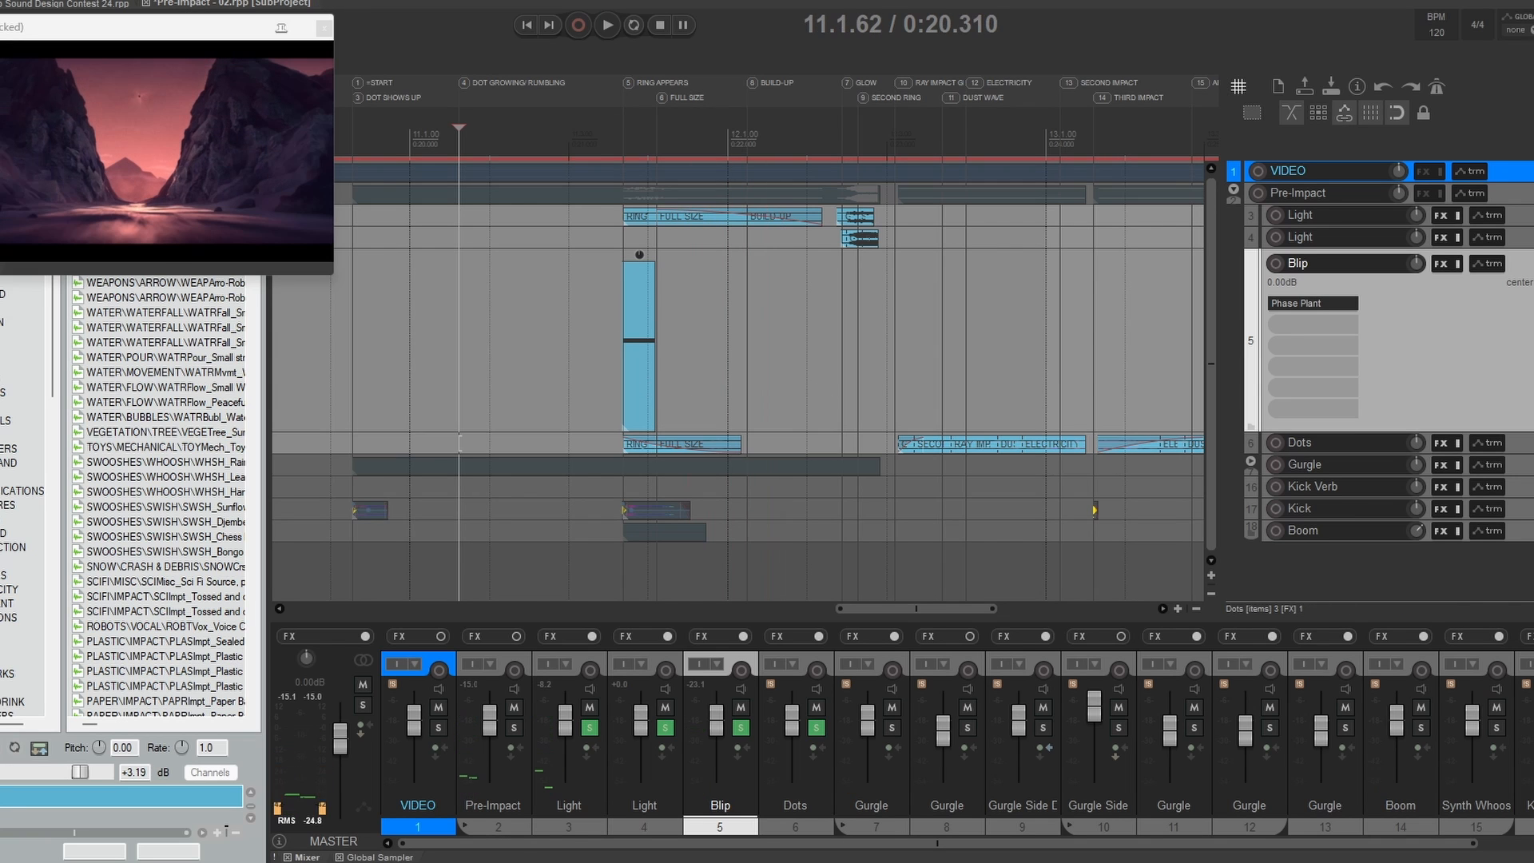
# Step: Enlarge the Dots track and audition it together with the soloed Light and Blip tracks from 11.1.62
pyautogui.moveTo(1388, 453); pyautogui.dragTo(1387, 578)
pyautogui.scroll(-2, 994, 507)
pyautogui.moveTo(1000, 506); pyautogui.dragTo(906, 387)
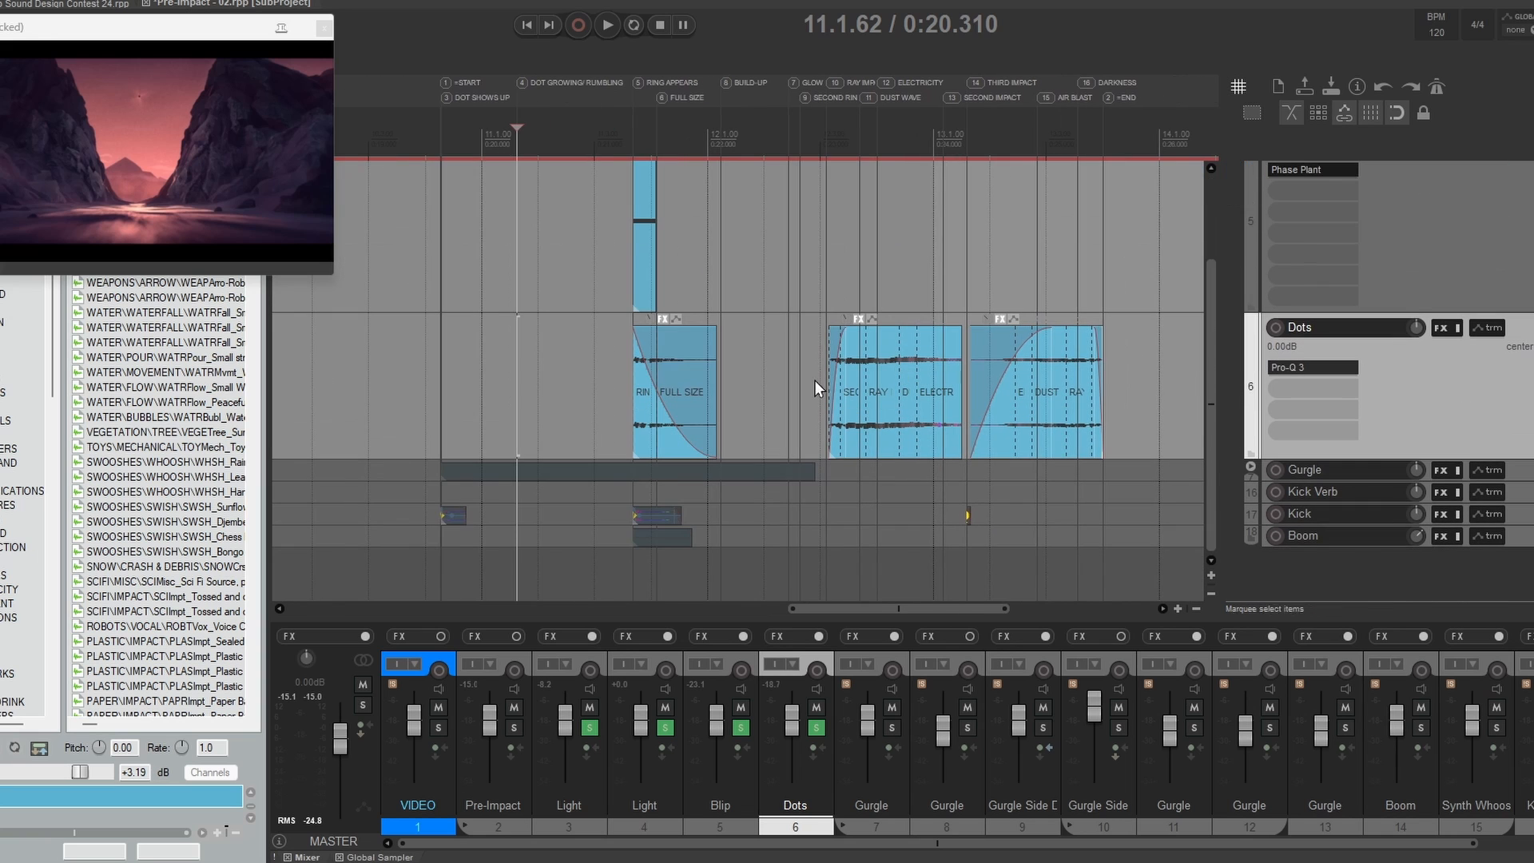
pyautogui.press('space')
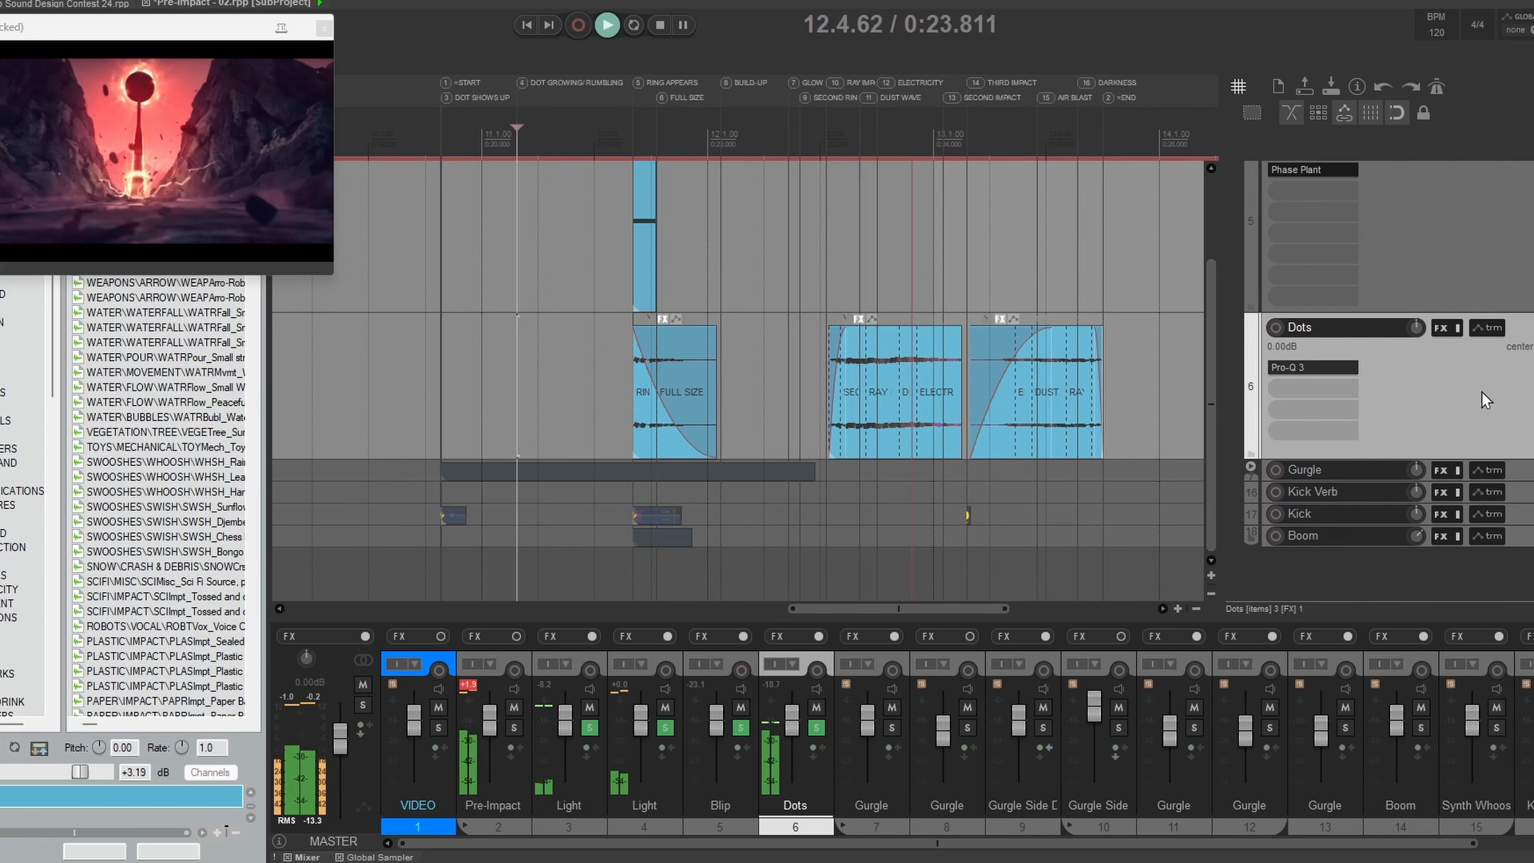
pyautogui.press('space')
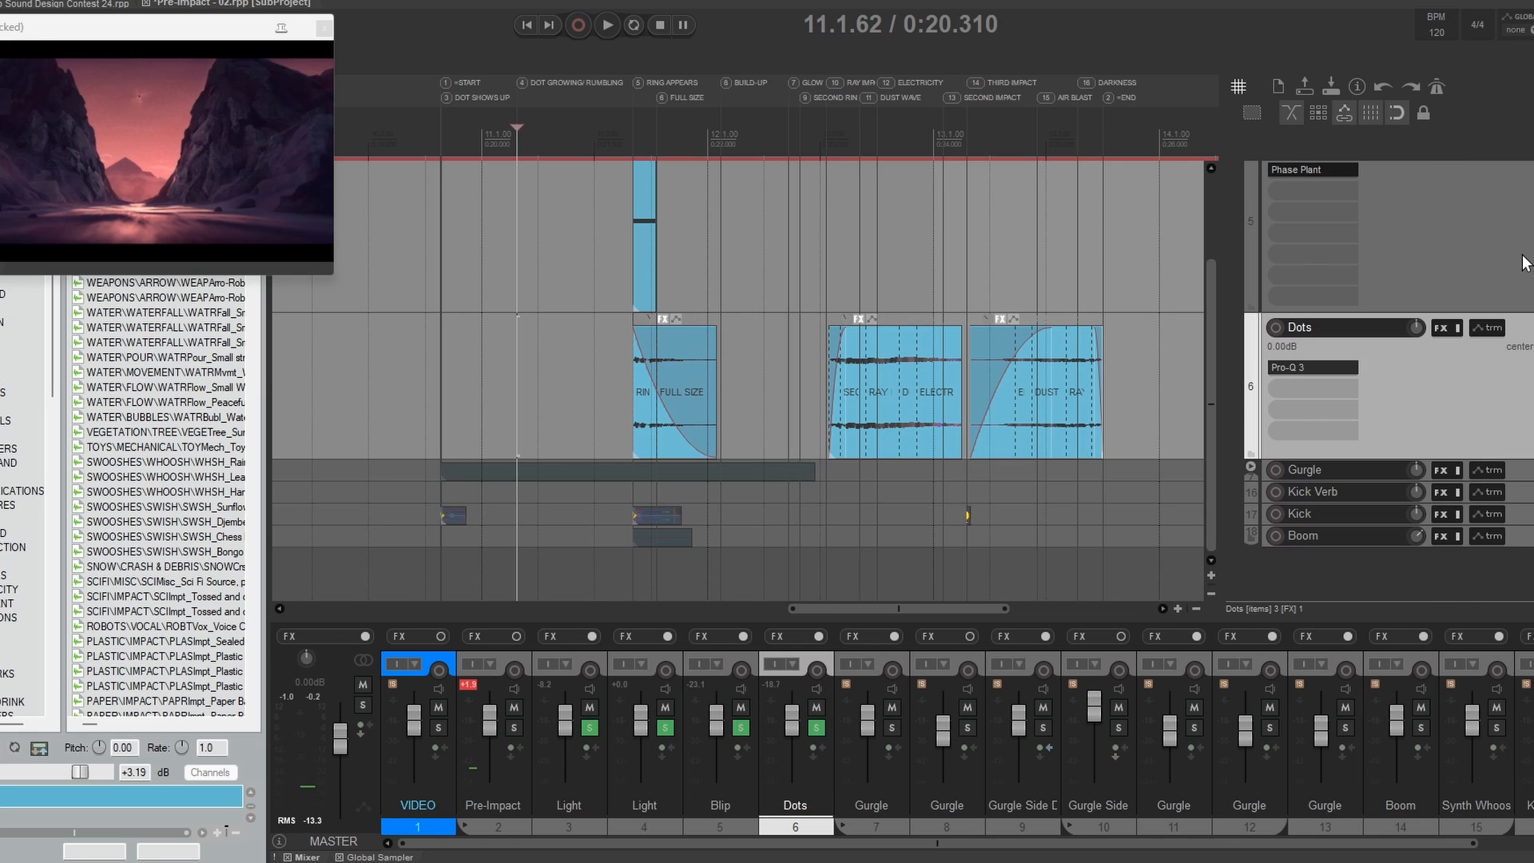
# Step: Audition the Dots track alone from 11.3.00 and from just before its second item
pyautogui.scroll(2, 1524, 263)
pyautogui.click(602, 454)
pyautogui.press('space')
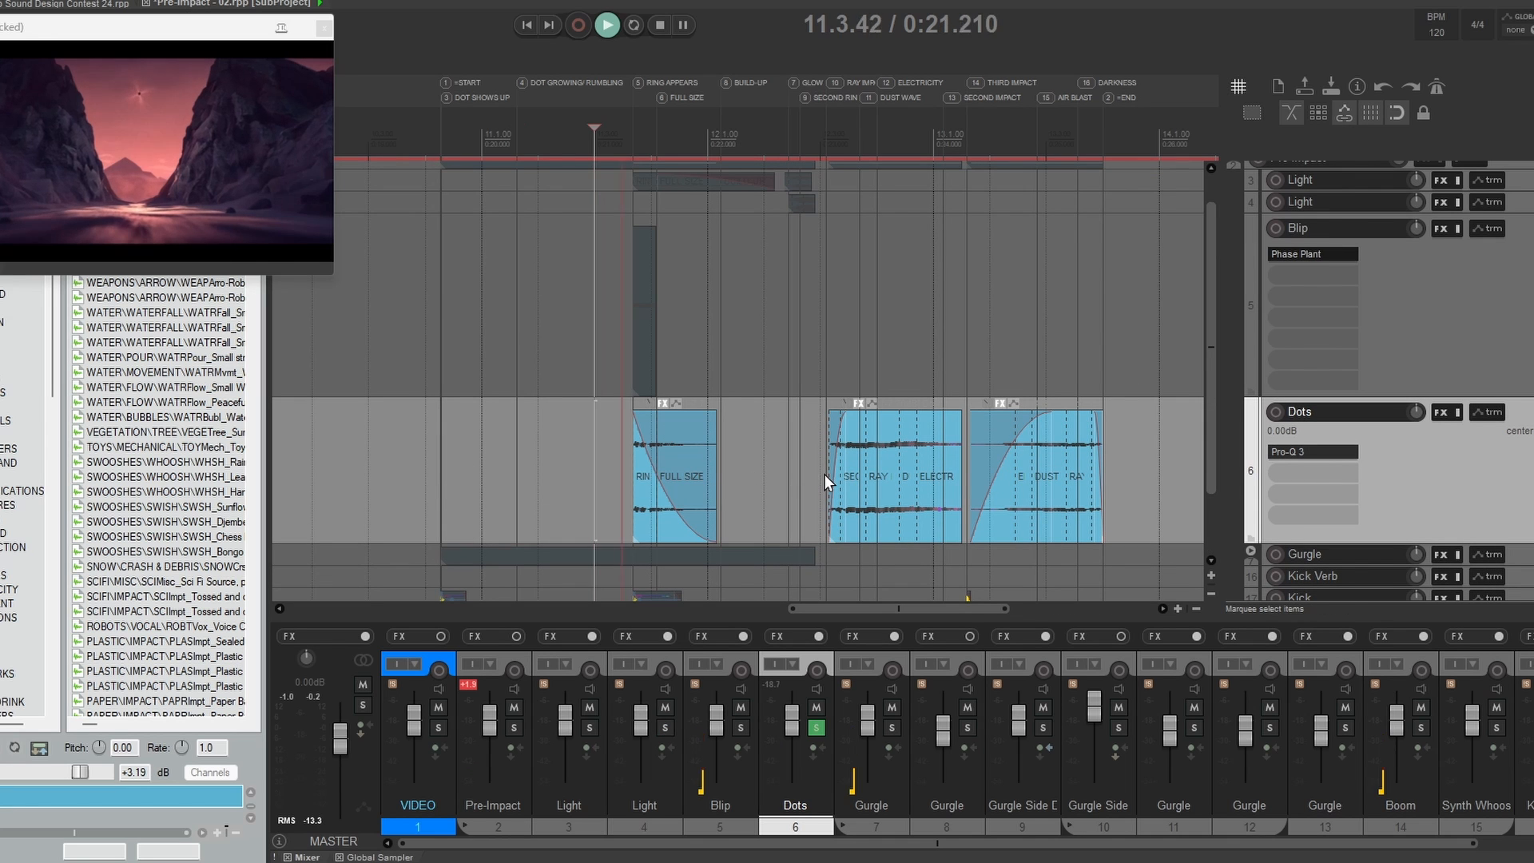
pyautogui.press('space')
pyautogui.click(821, 473)
pyautogui.press('space')
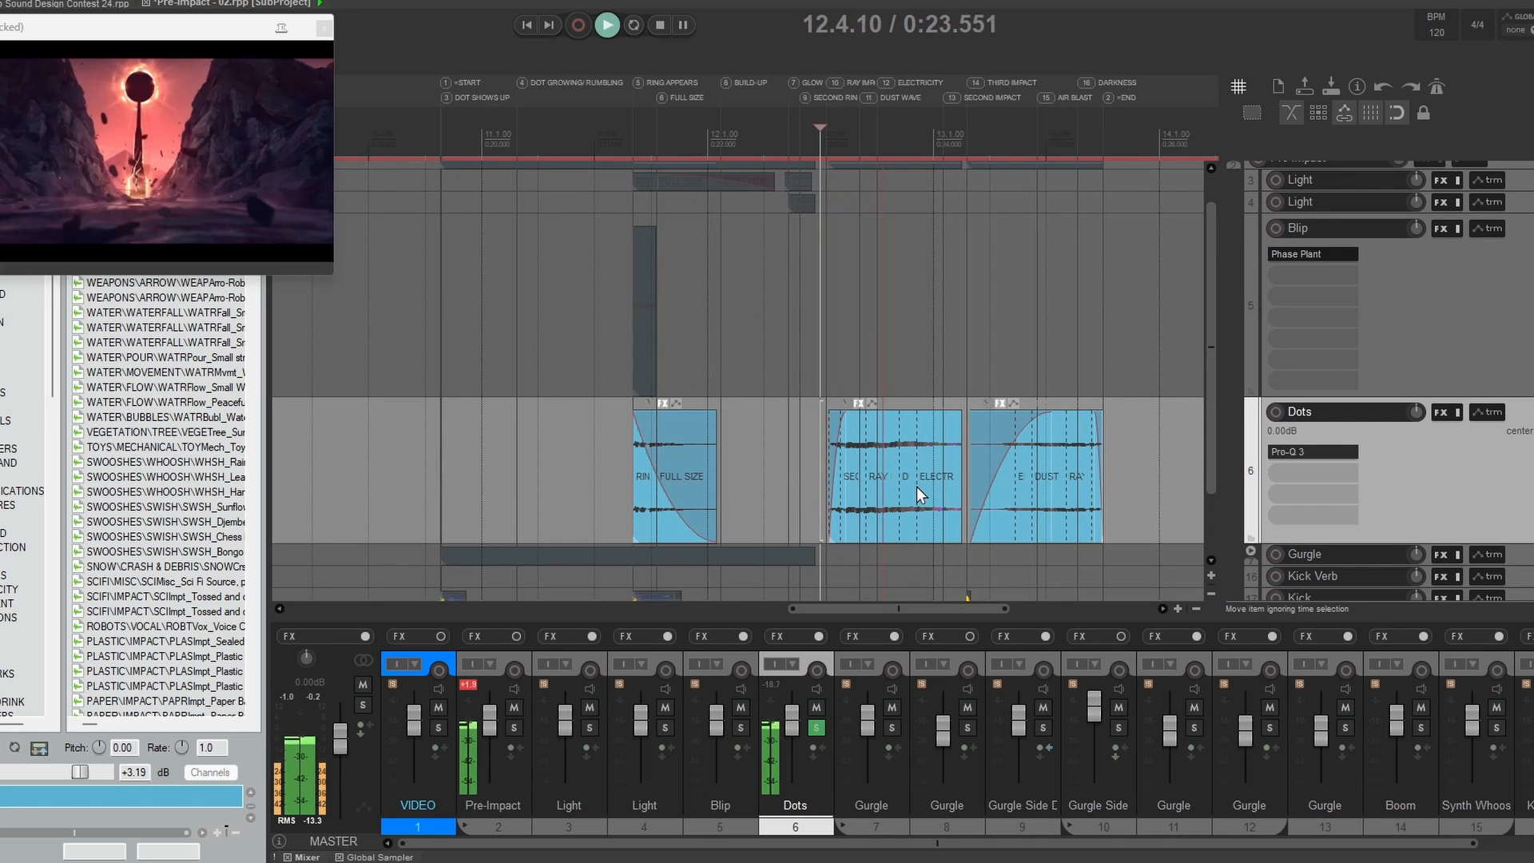
pyautogui.press('space')
pyautogui.click(603, 451)
pyautogui.press('space')
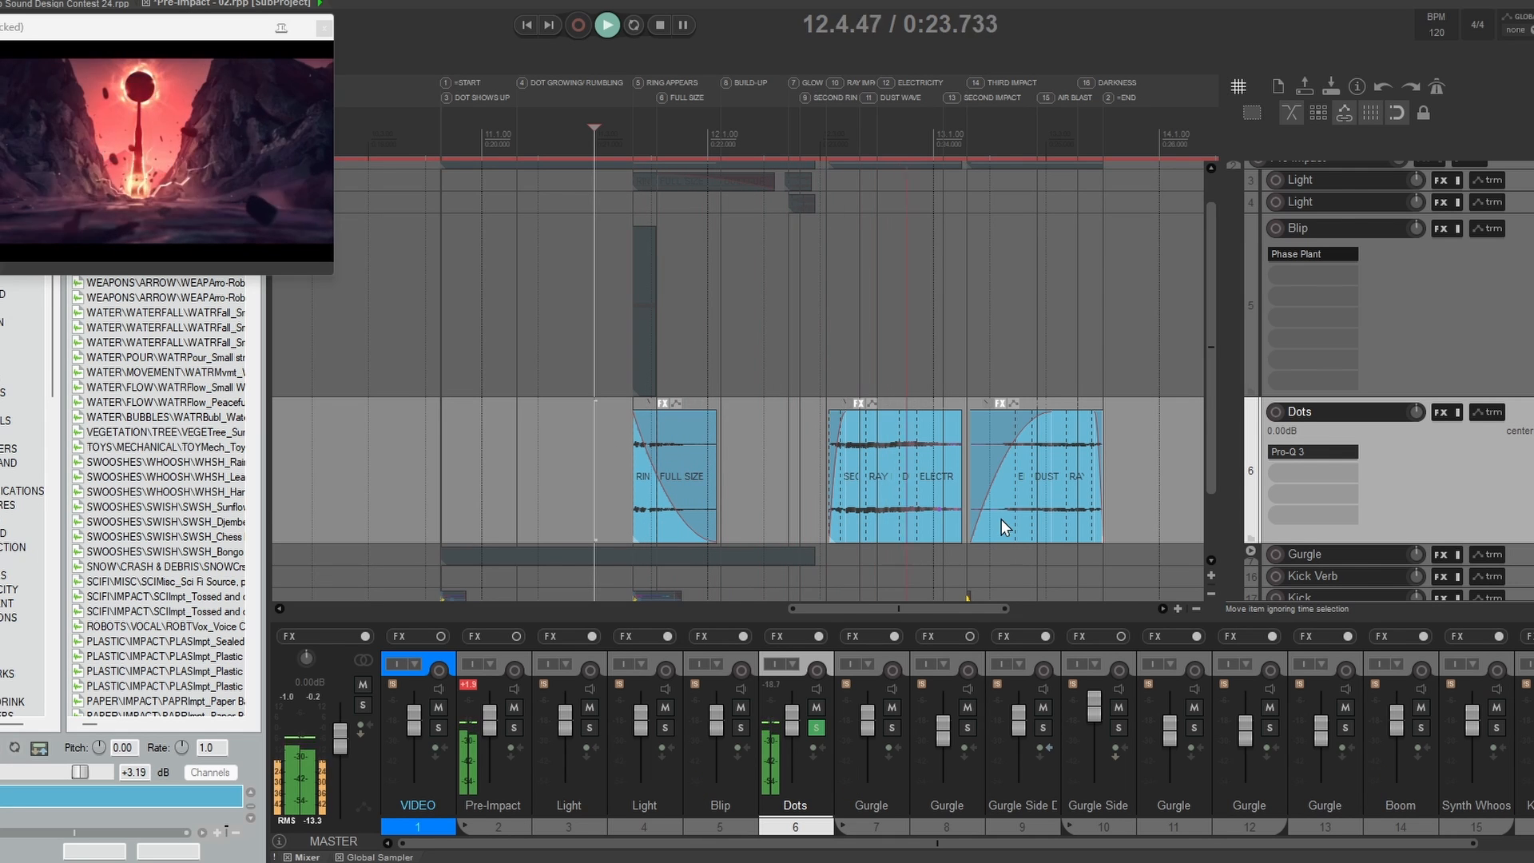
pyautogui.press('space')
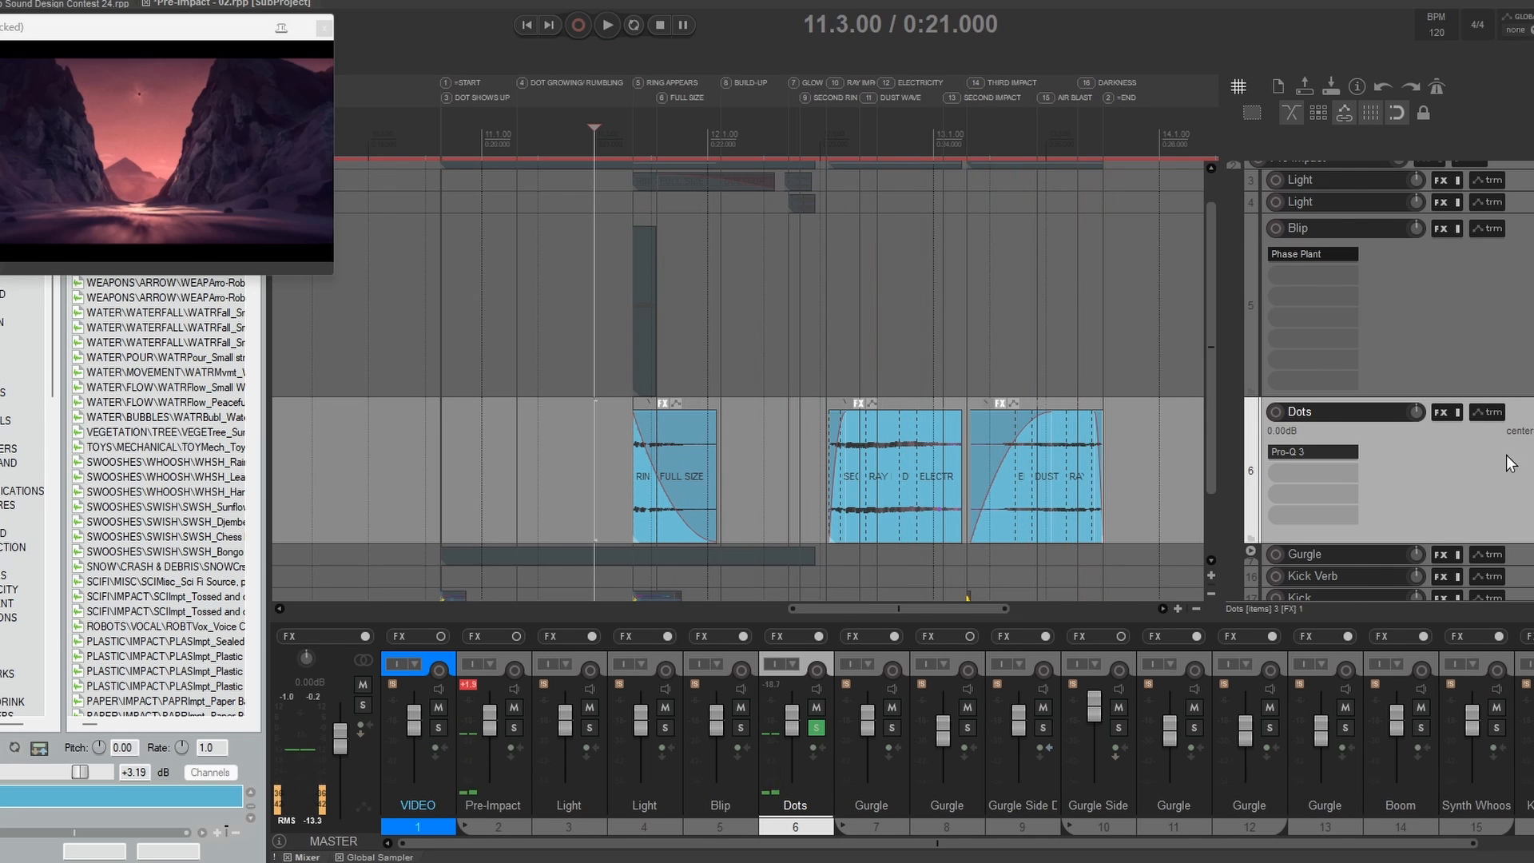
# Step: Collapse the enlarged tracks, solo the Gurgle folder with its child tracks shown and place the edit cursor at 10.4.28
pyautogui.click(1532, 228)
pyautogui.click(1533, 202)
pyautogui.click(1533, 180)
pyautogui.moveTo(773, 500); pyautogui.dragTo(879, 343)
pyautogui.press('`')
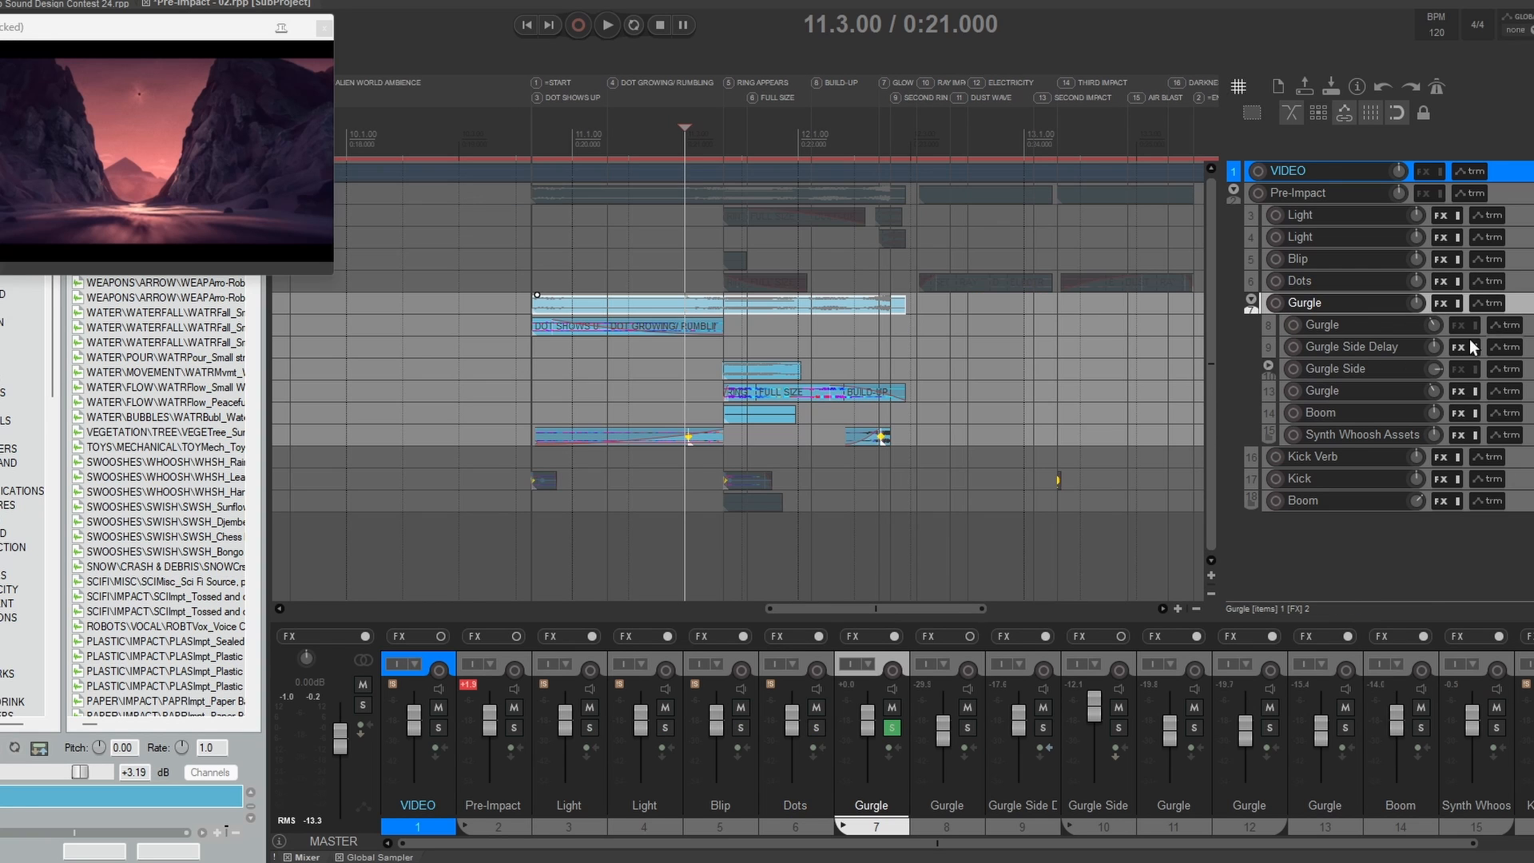
pyautogui.click(528, 304)
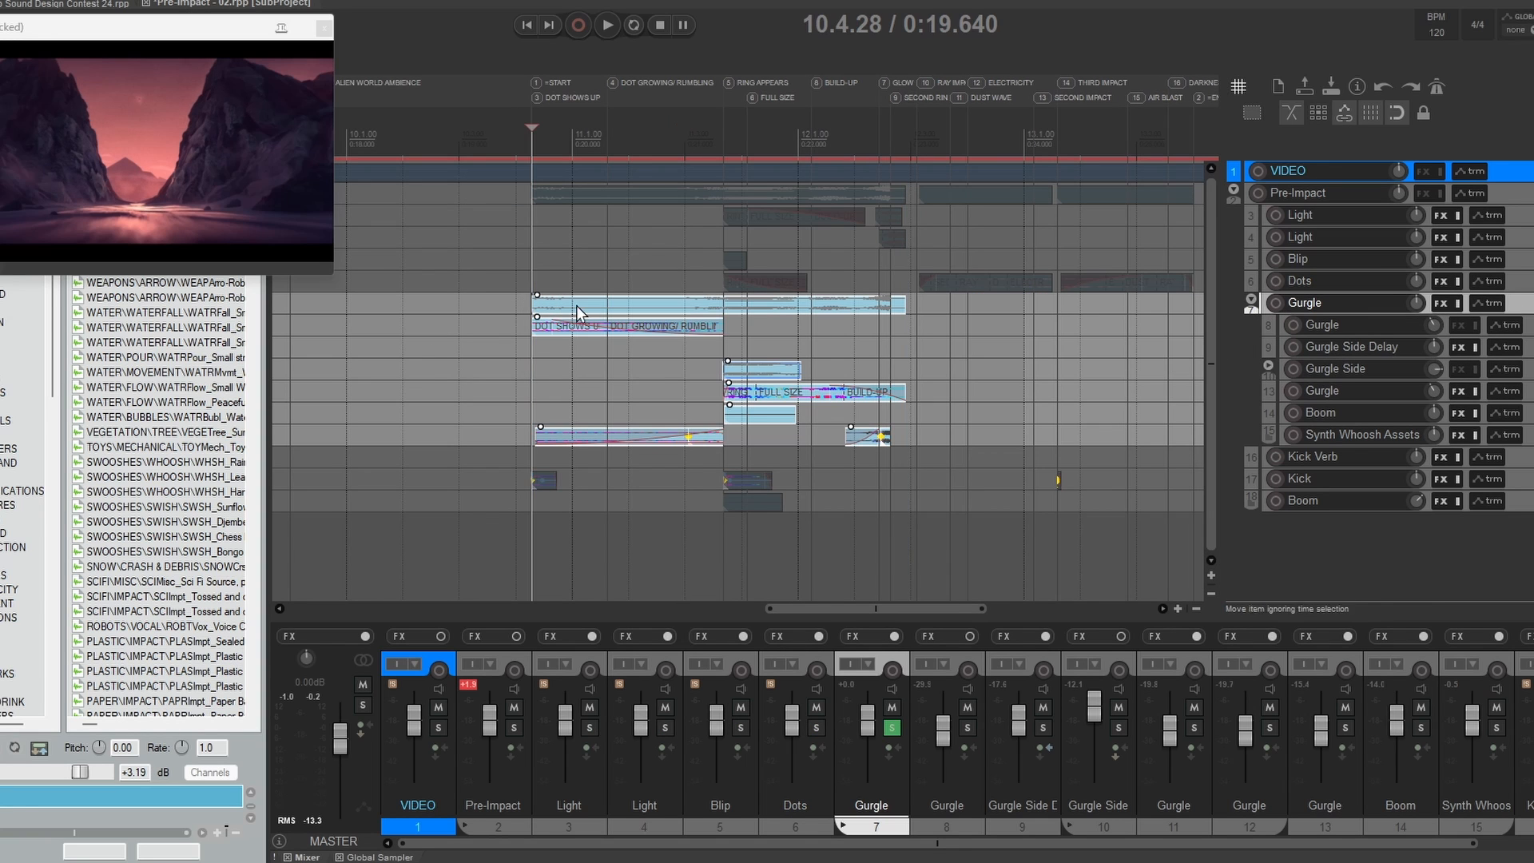
# Step: Enlarge and solo the first Gurgle child track and audition its Gurgle_01 item repeatedly from 10.4.28
pyautogui.click(1353, 324)
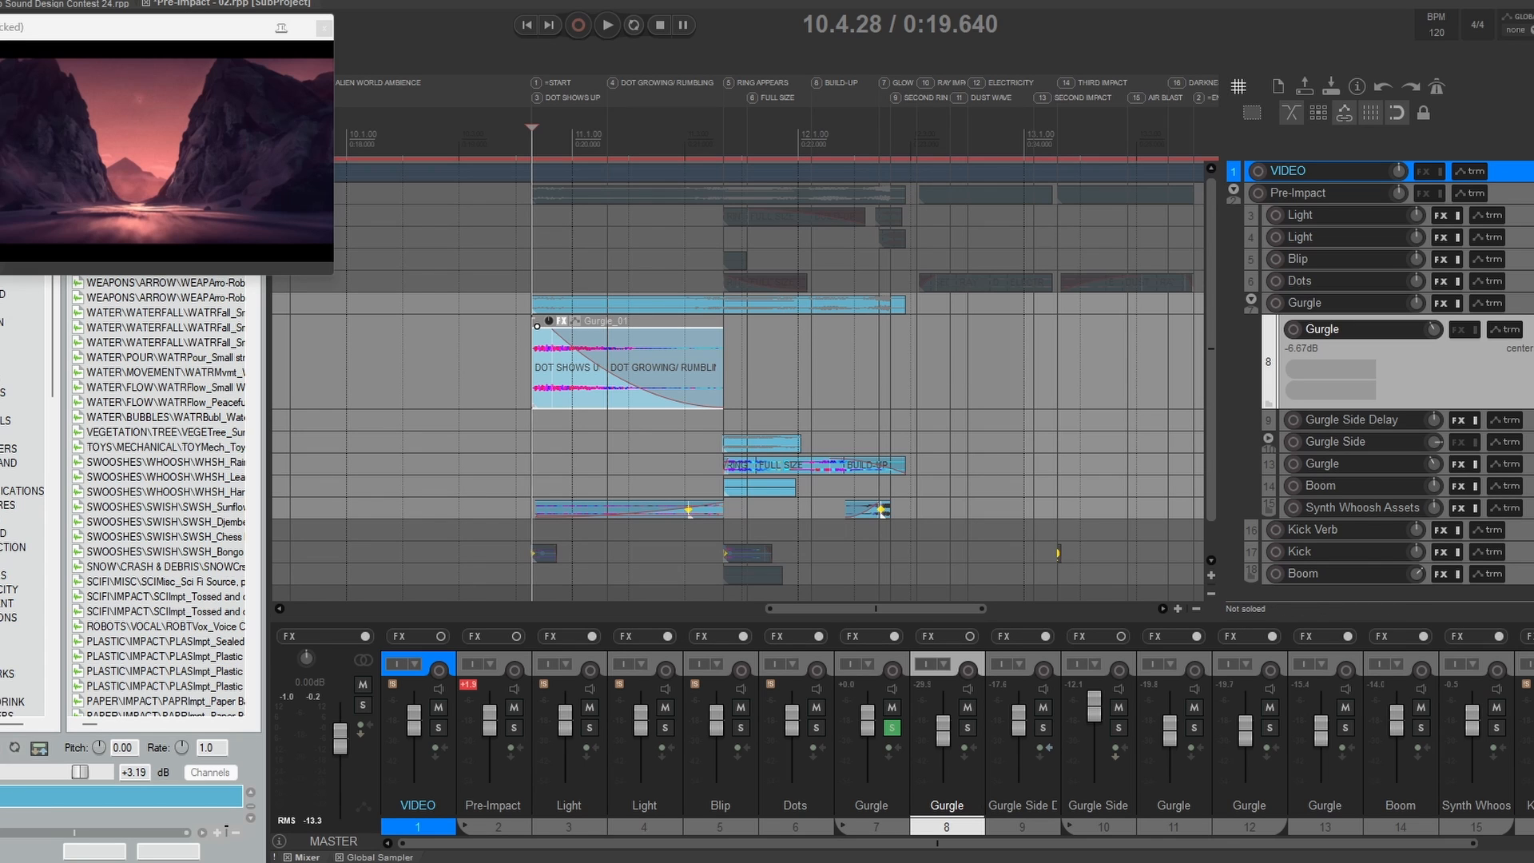
pyautogui.click(1532, 329)
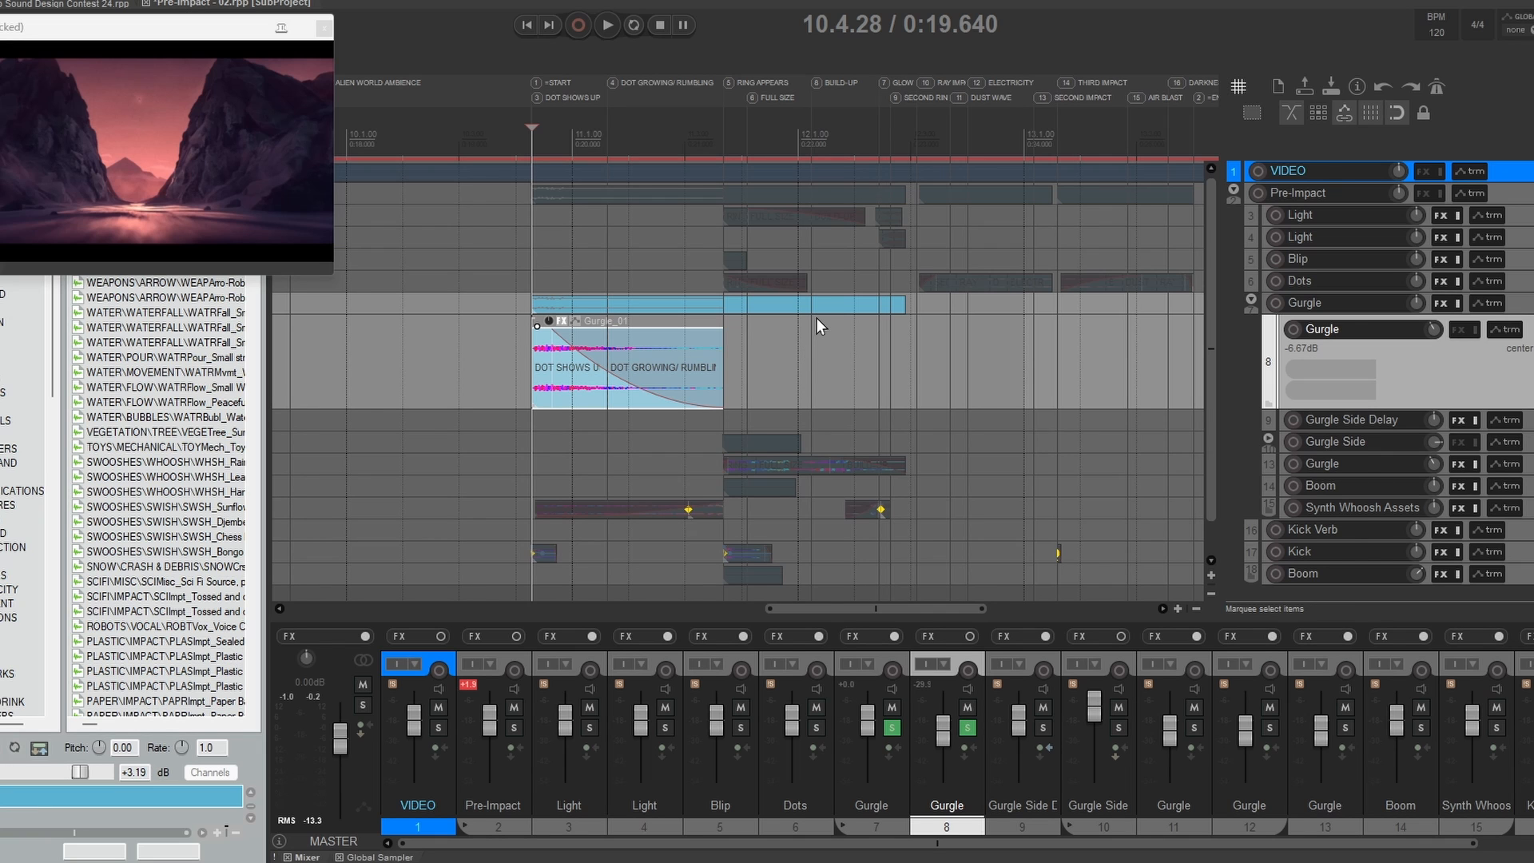
pyautogui.press('space')
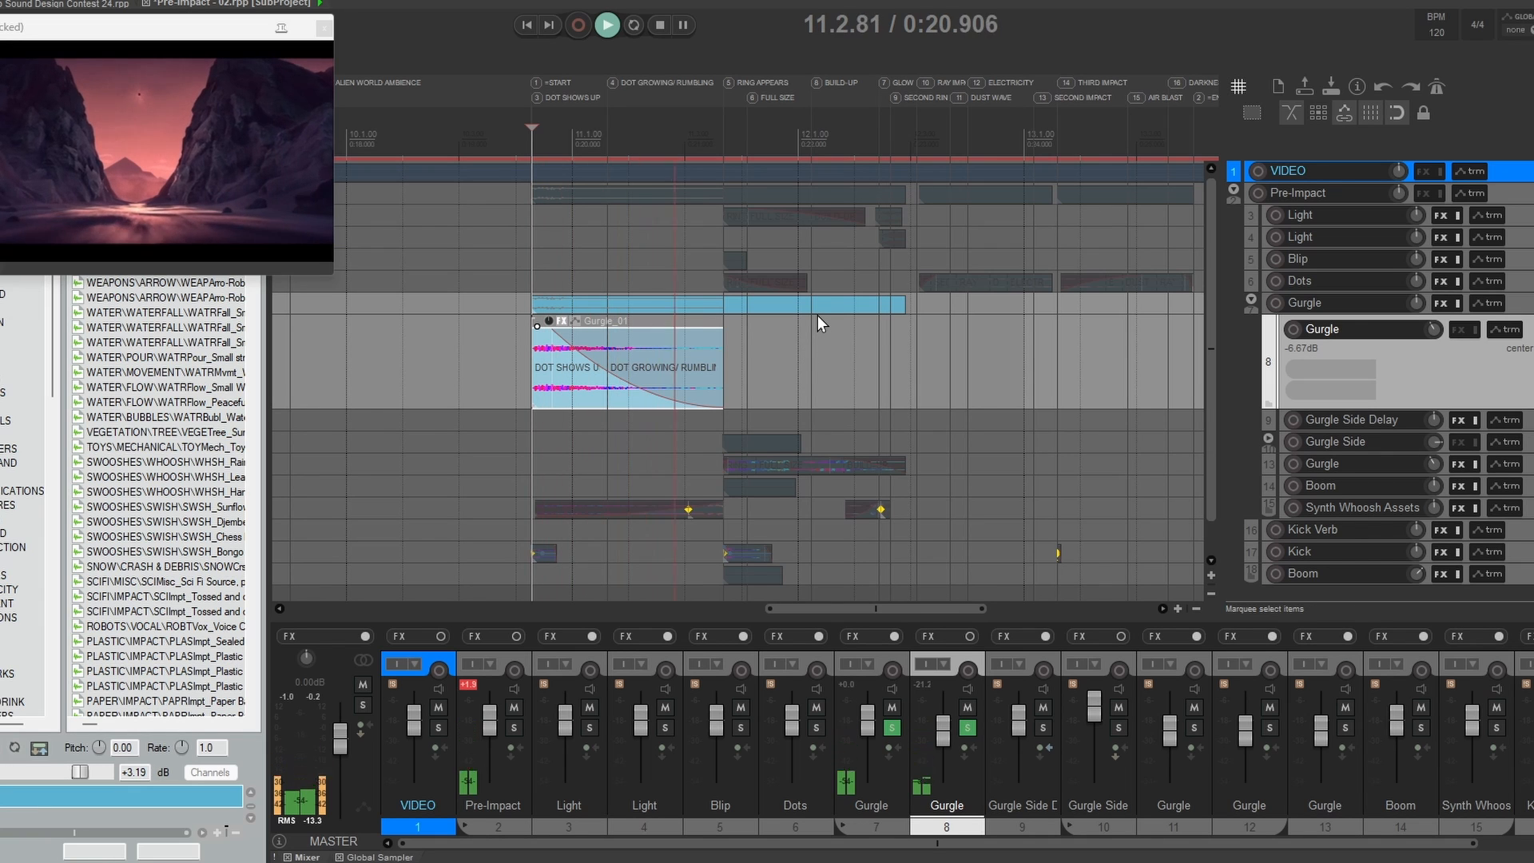
pyautogui.press('space')
pyautogui.press('space')
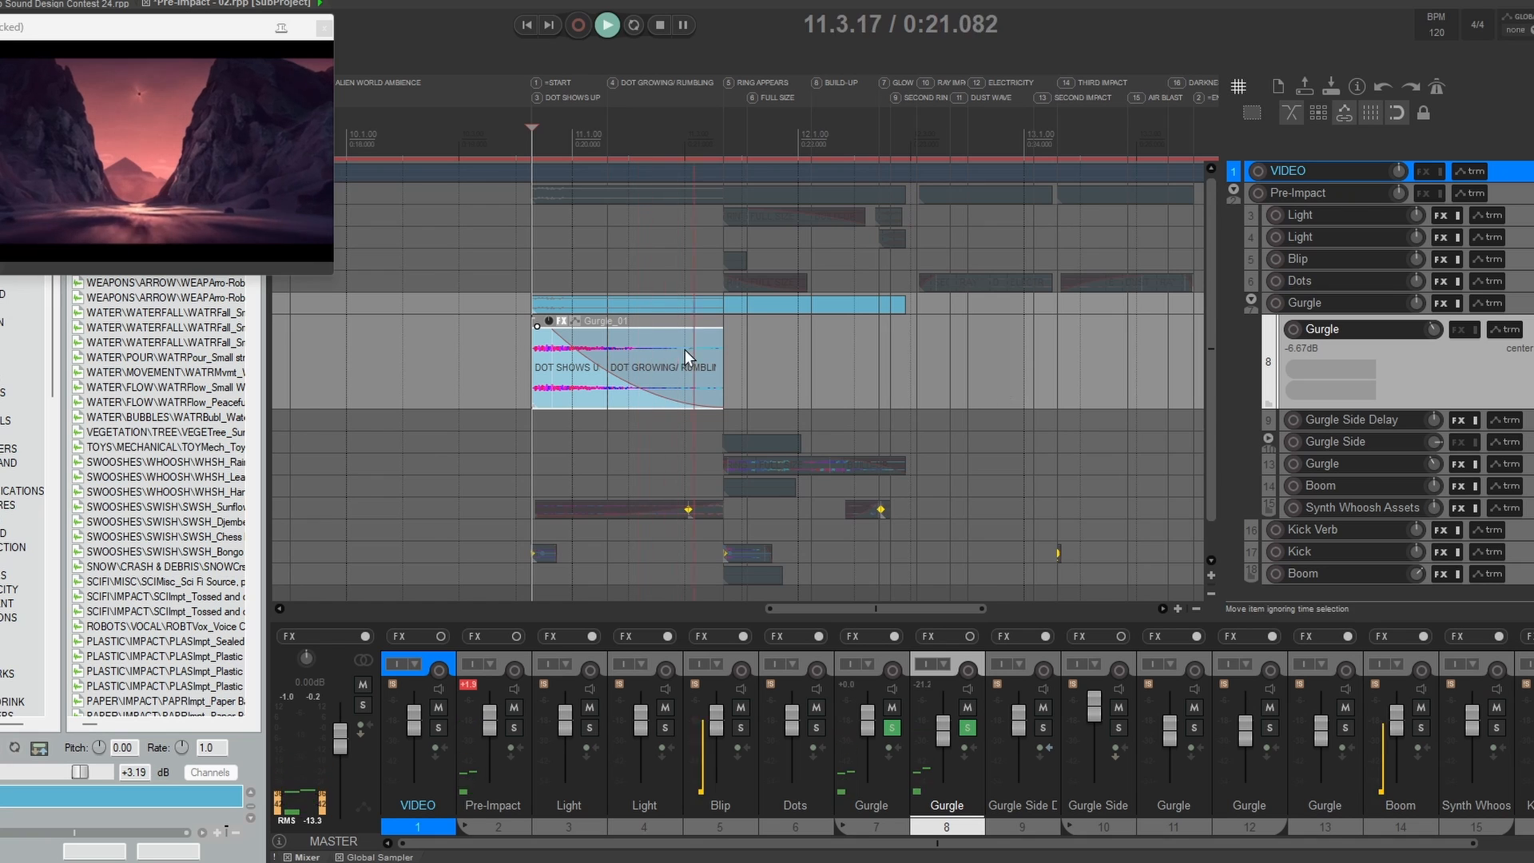
pyautogui.press('space')
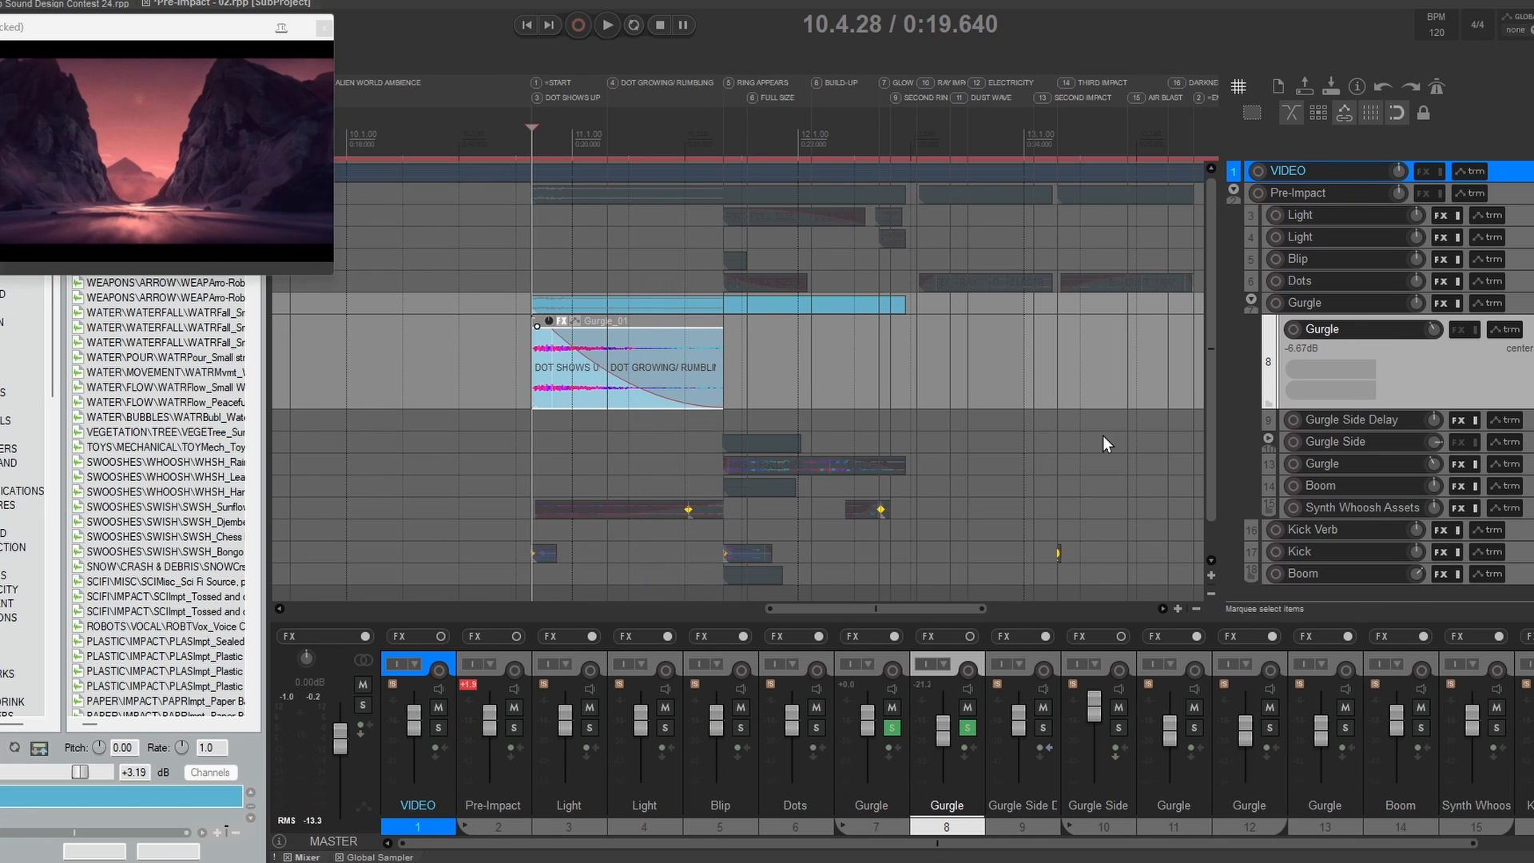
# Step: Enlarge and solo the Gurgle Side Delay track and audition it with the first Gurgle track from 10.4.28
pyautogui.click(1314, 425)
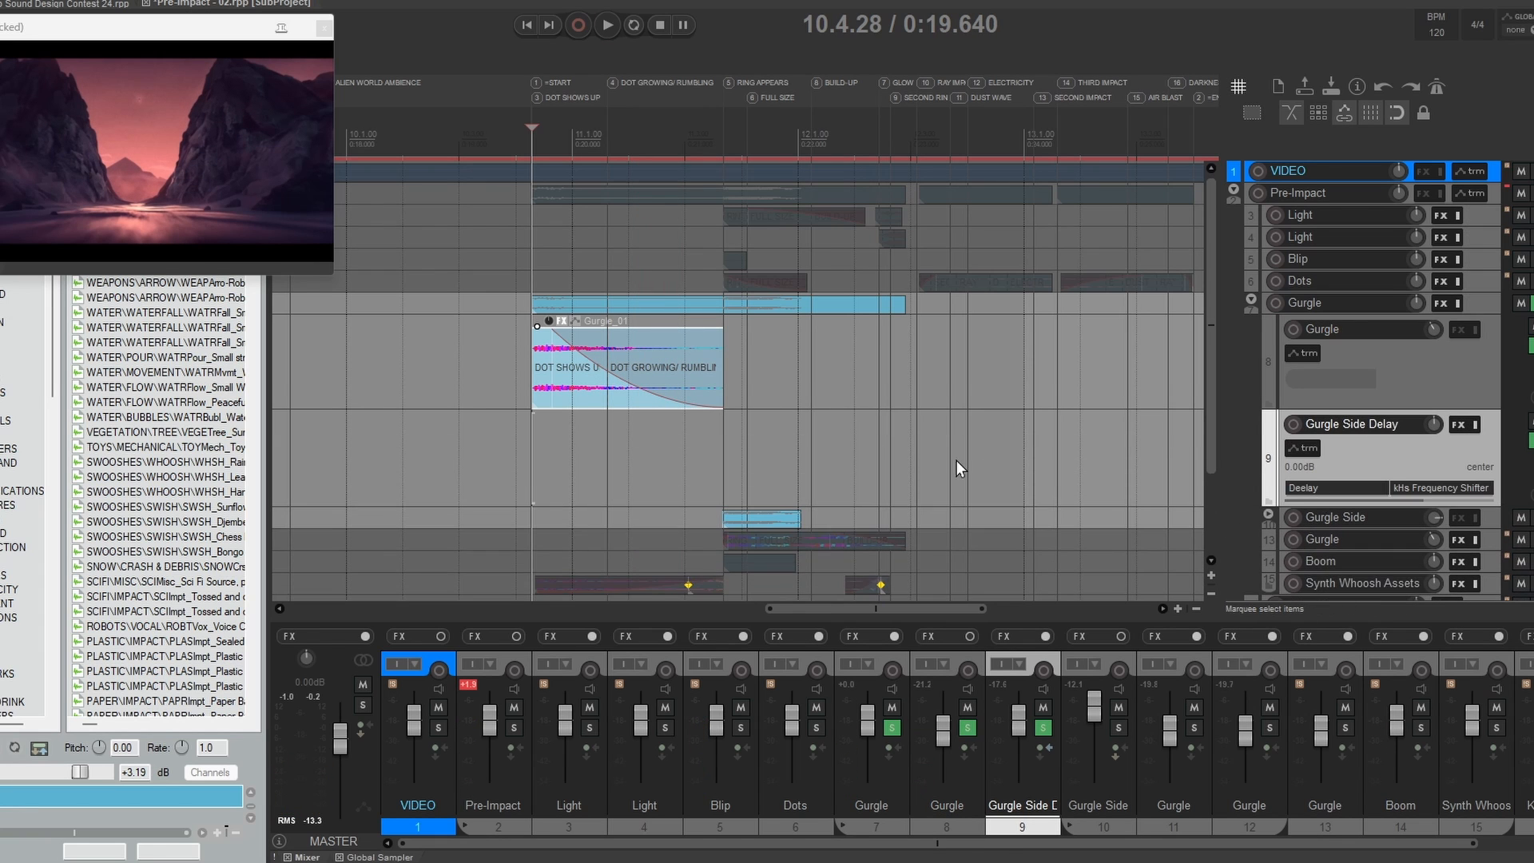
pyautogui.scroll(-1, 956, 460)
pyautogui.press('space')
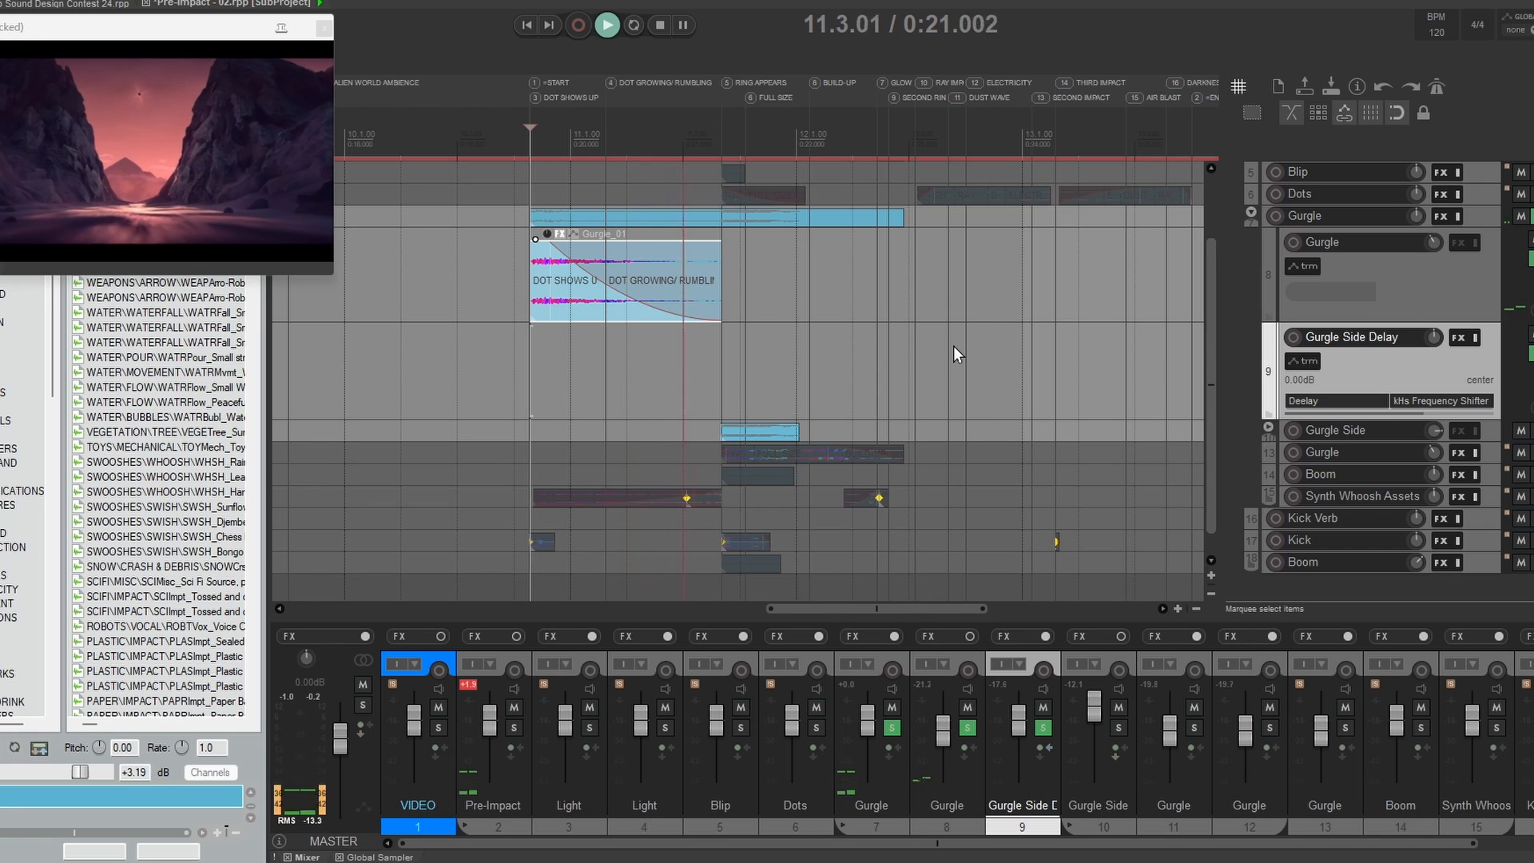
pyautogui.press('space')
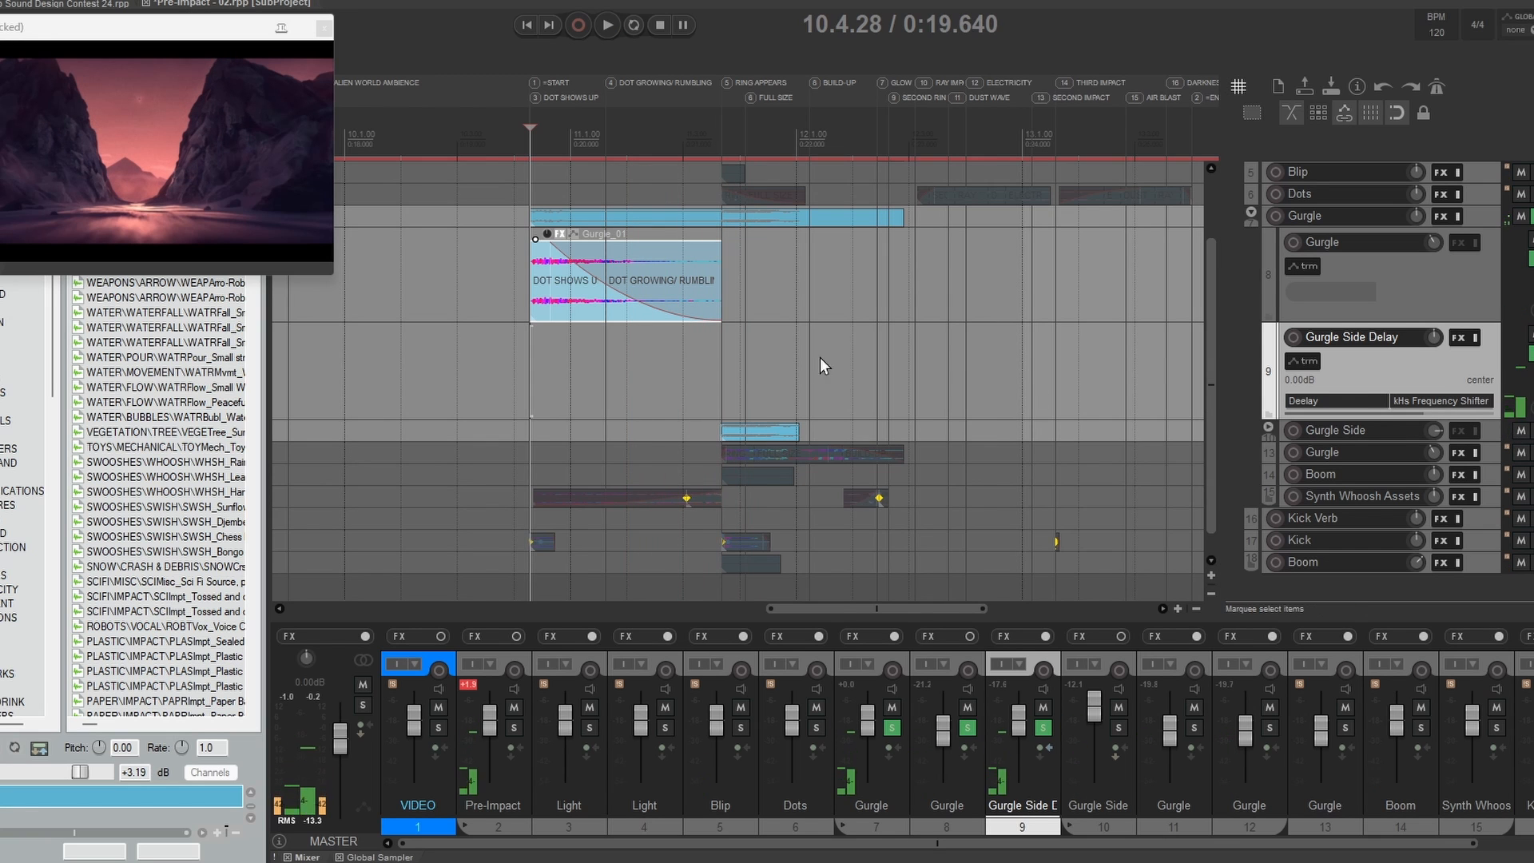
# Step: Solo and enlarge the Gurgle Side track and audition the soloed Gurgle tracks from 10.4.00
pyautogui.click(1531, 431)
pyautogui.click(1349, 434)
pyautogui.scroll(-1, 911, 431)
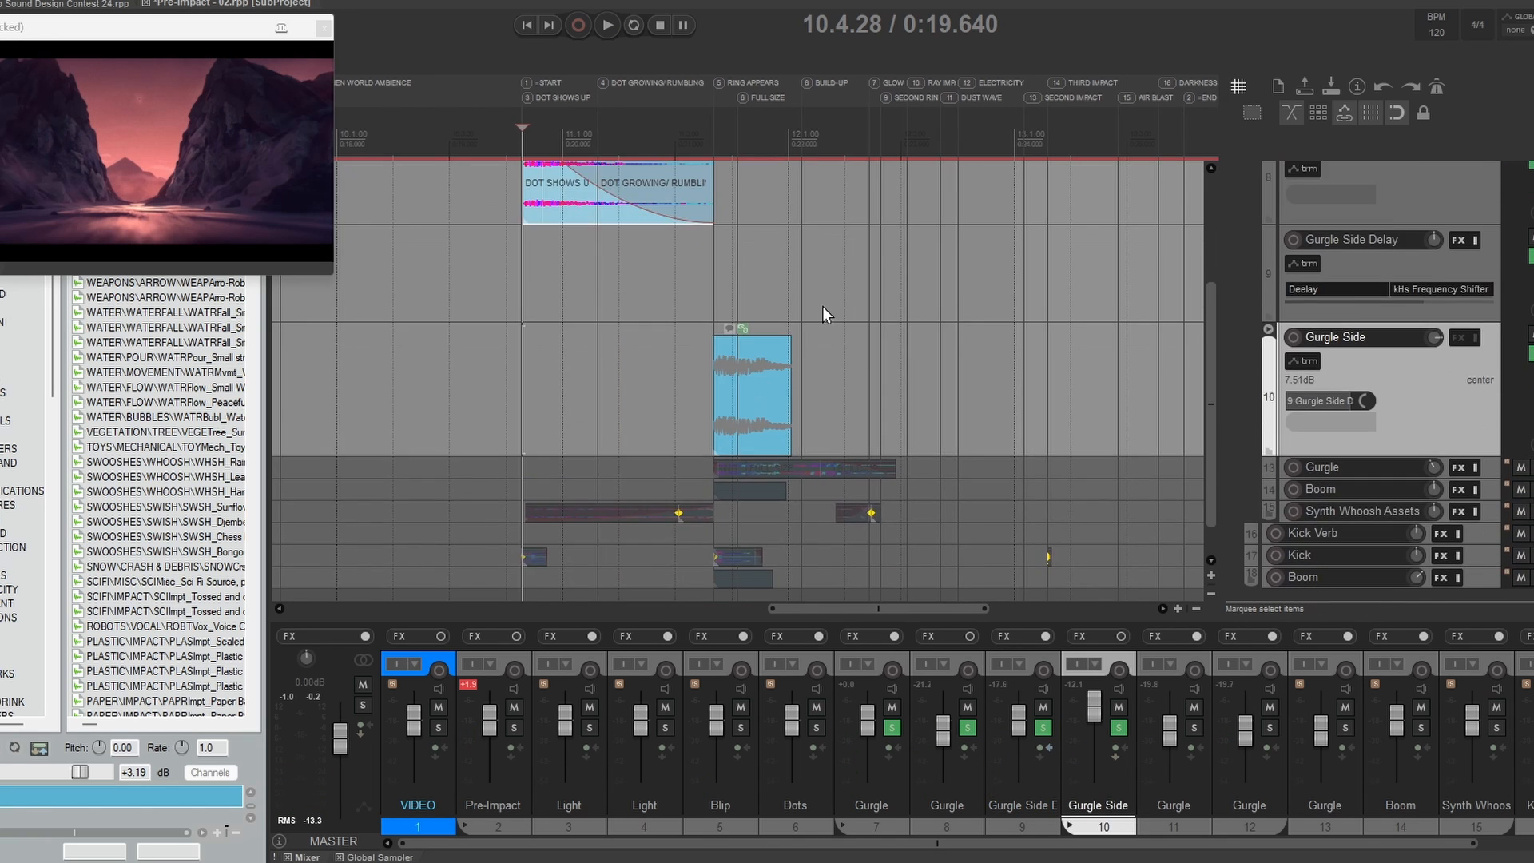
pyautogui.scroll(1, 822, 305)
pyautogui.click(523, 252)
pyautogui.press('space')
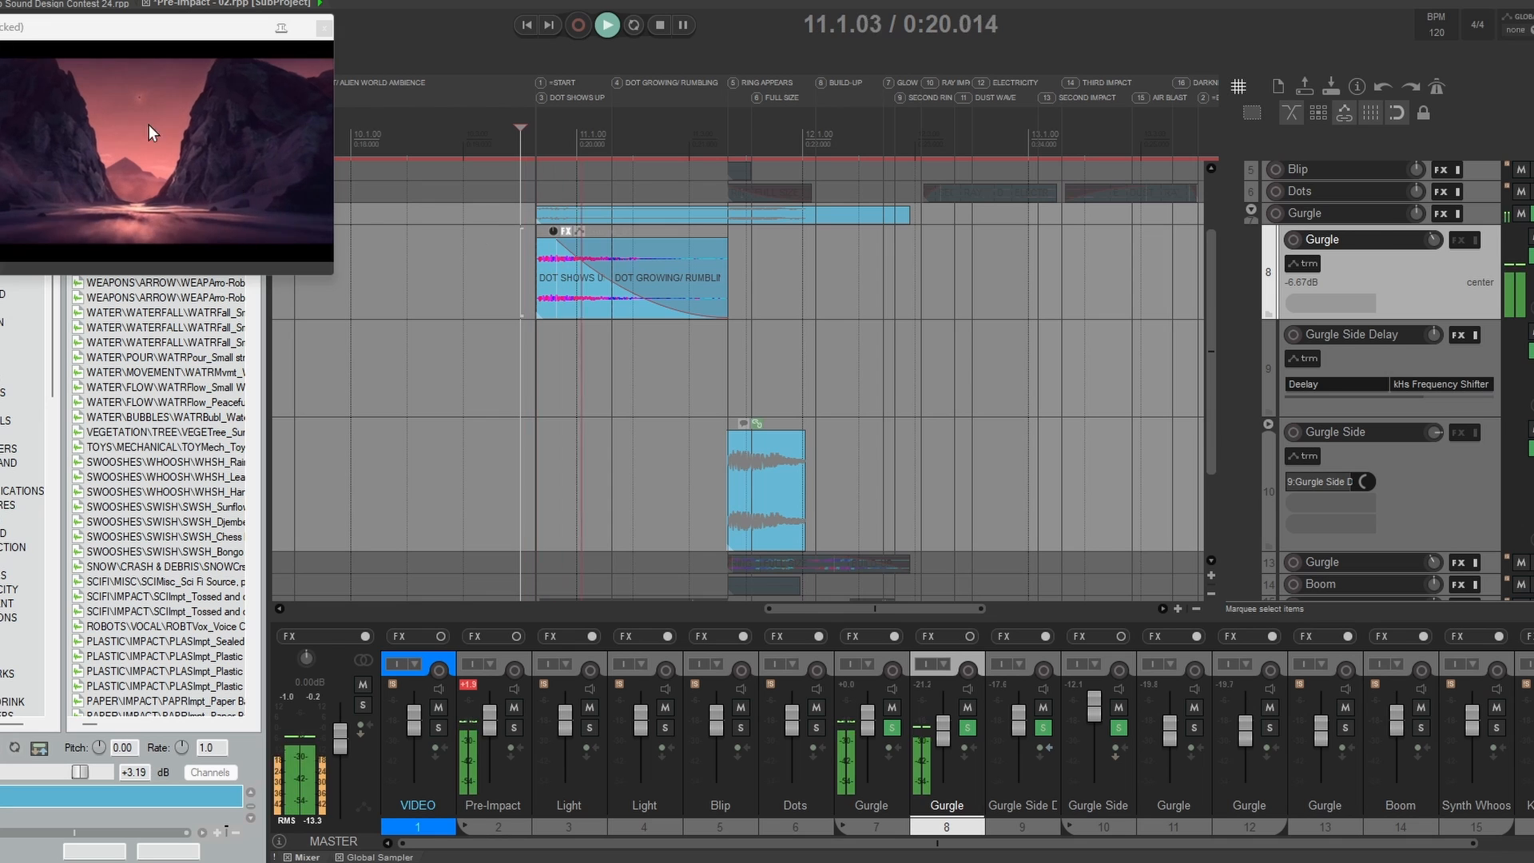
pyautogui.press('space')
# Step: Show the child tracks of Gurgle Side and enlarge both Gurgle children
pyautogui.scroll(-2, 728, 377)
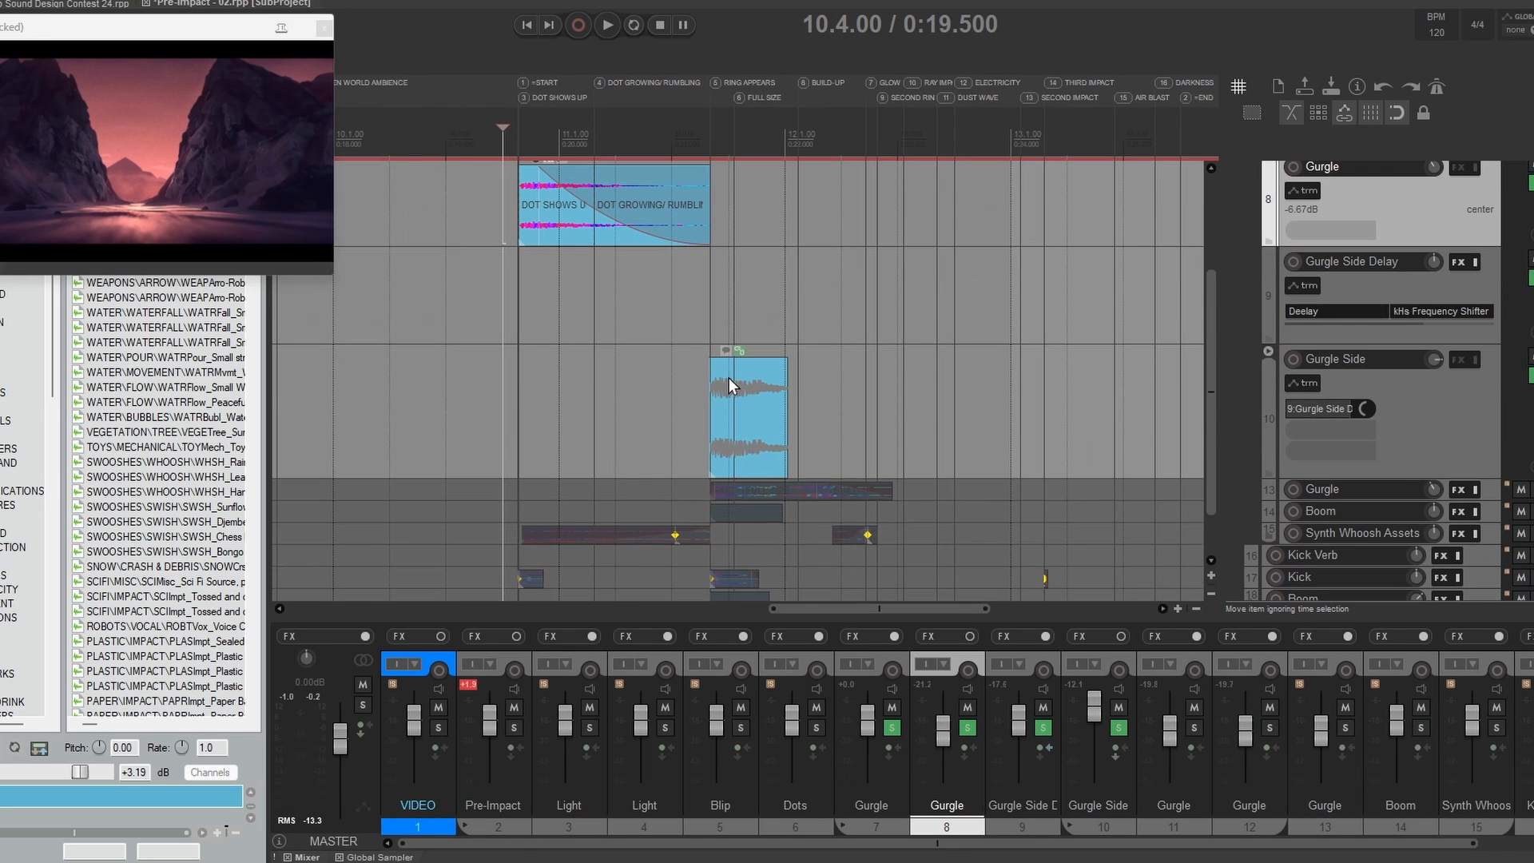
pyautogui.click(686, 391)
pyautogui.doubleClick(1441, 405)
pyautogui.scroll(-2, 1430, 404)
pyautogui.moveTo(1369, 381); pyautogui.dragTo(1370, 453)
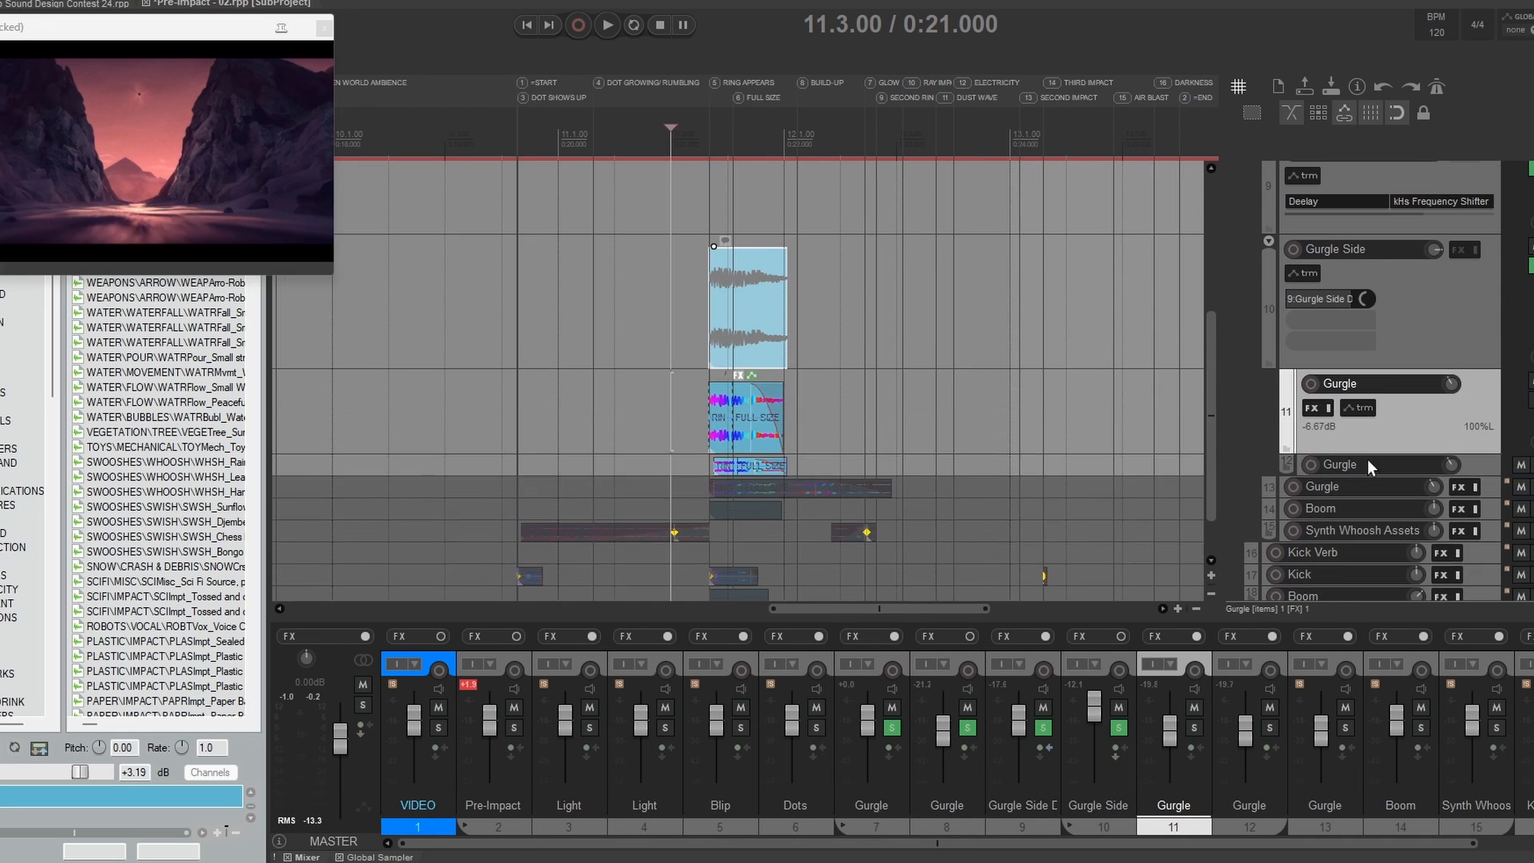
pyautogui.moveTo(1369, 474); pyautogui.dragTo(1369, 552)
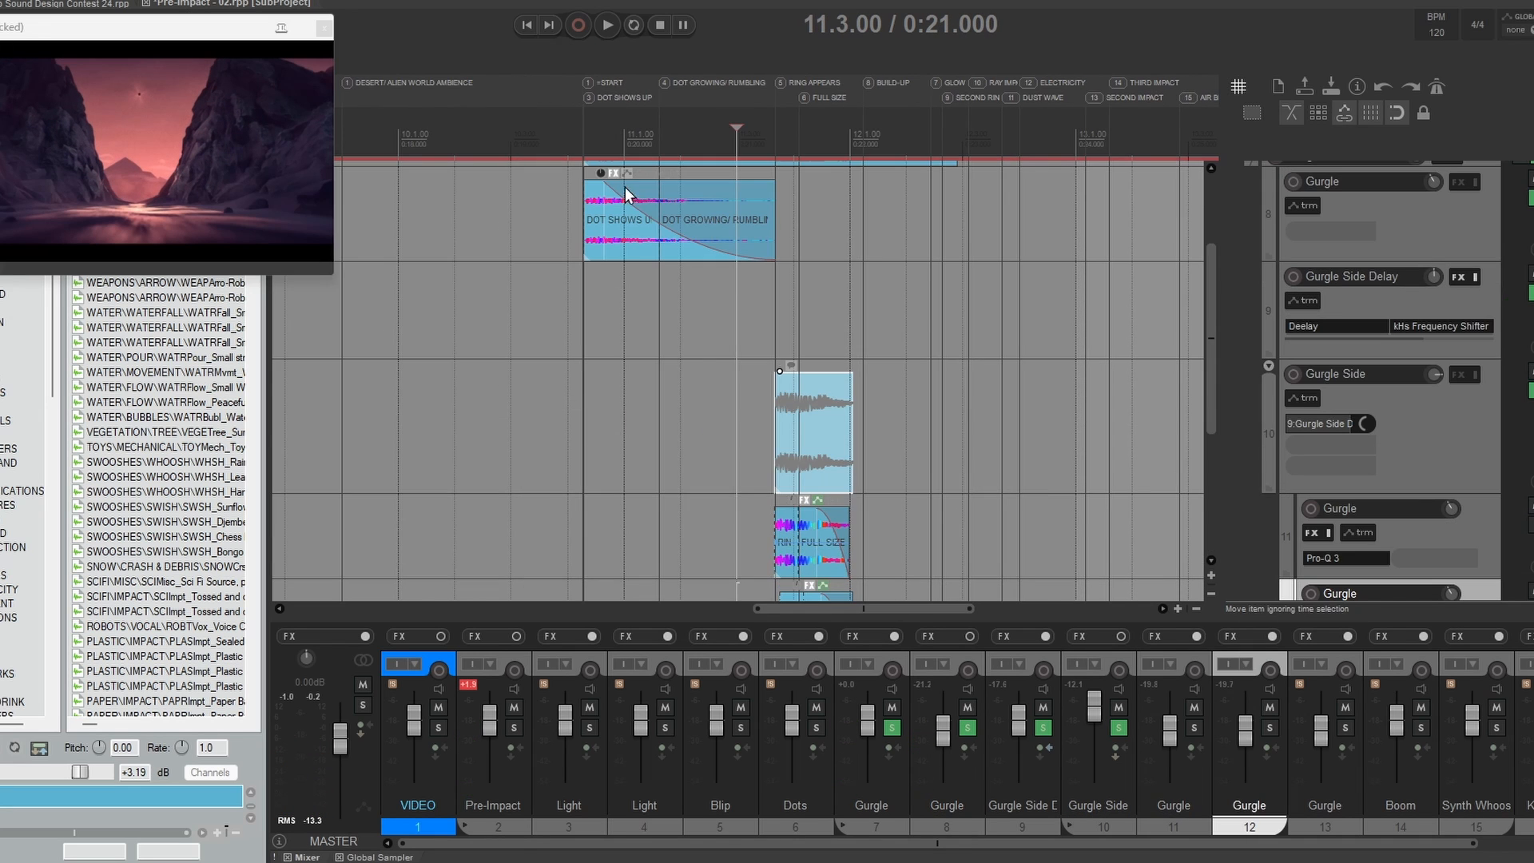
# Step: Select the item on the first Gurgle child of Gurgle Side with the cursor at 11.4.00 and hide the mixer
pyautogui.moveTo(1027, 461); pyautogui.dragTo(1052, 279)
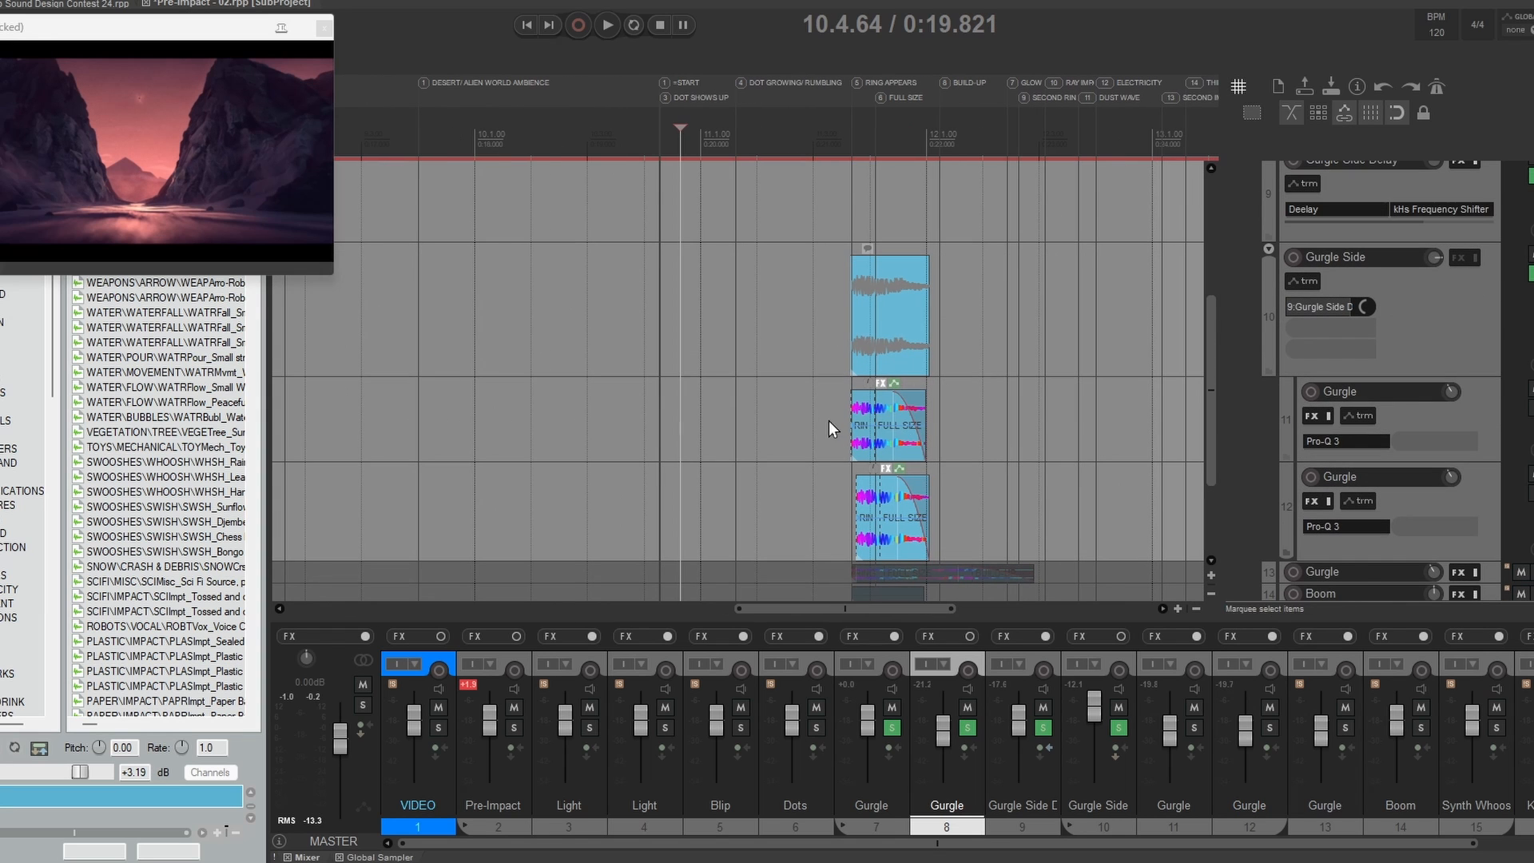
pyautogui.click(870, 423)
pyautogui.click(1471, 479)
pyautogui.hotkey('ctrl', 'm')
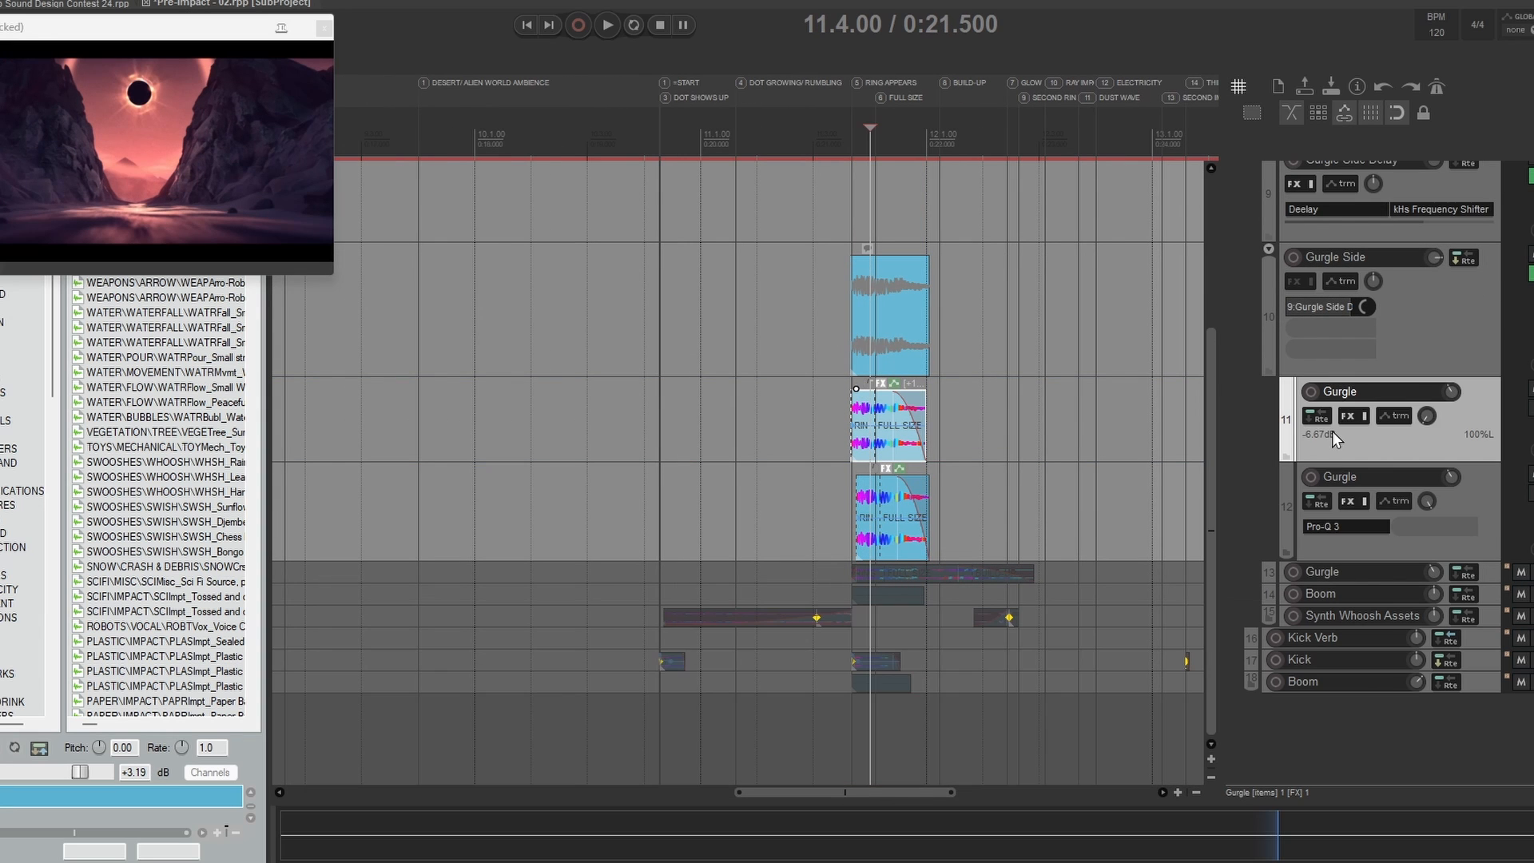
# Step: Select the Gurgle Side track and collapse its two child tracks
pyautogui.moveTo(1047, 373); pyautogui.dragTo(863, 498)
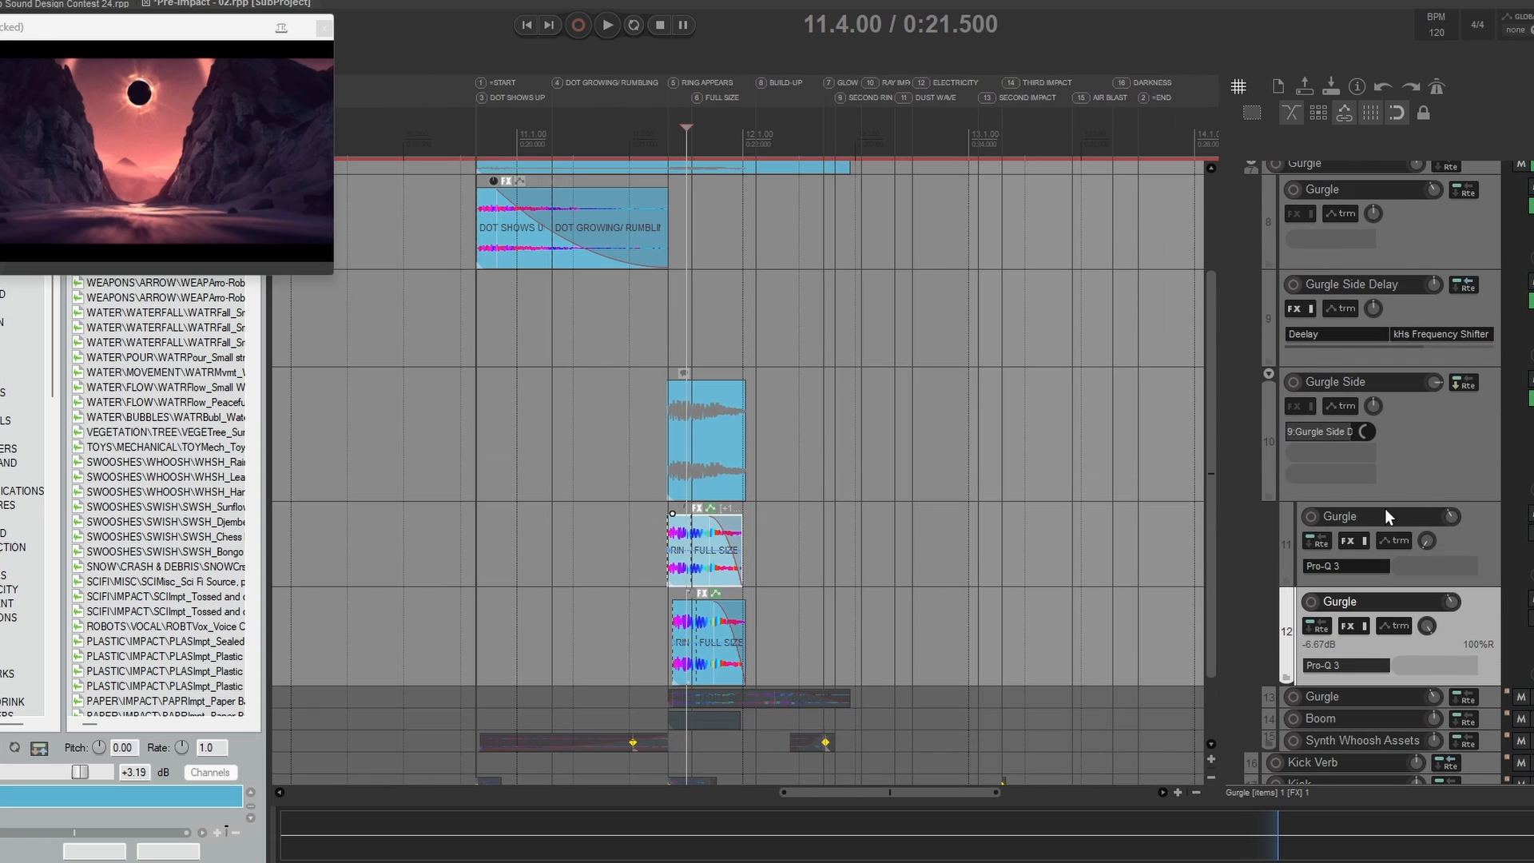
pyautogui.click(1305, 469)
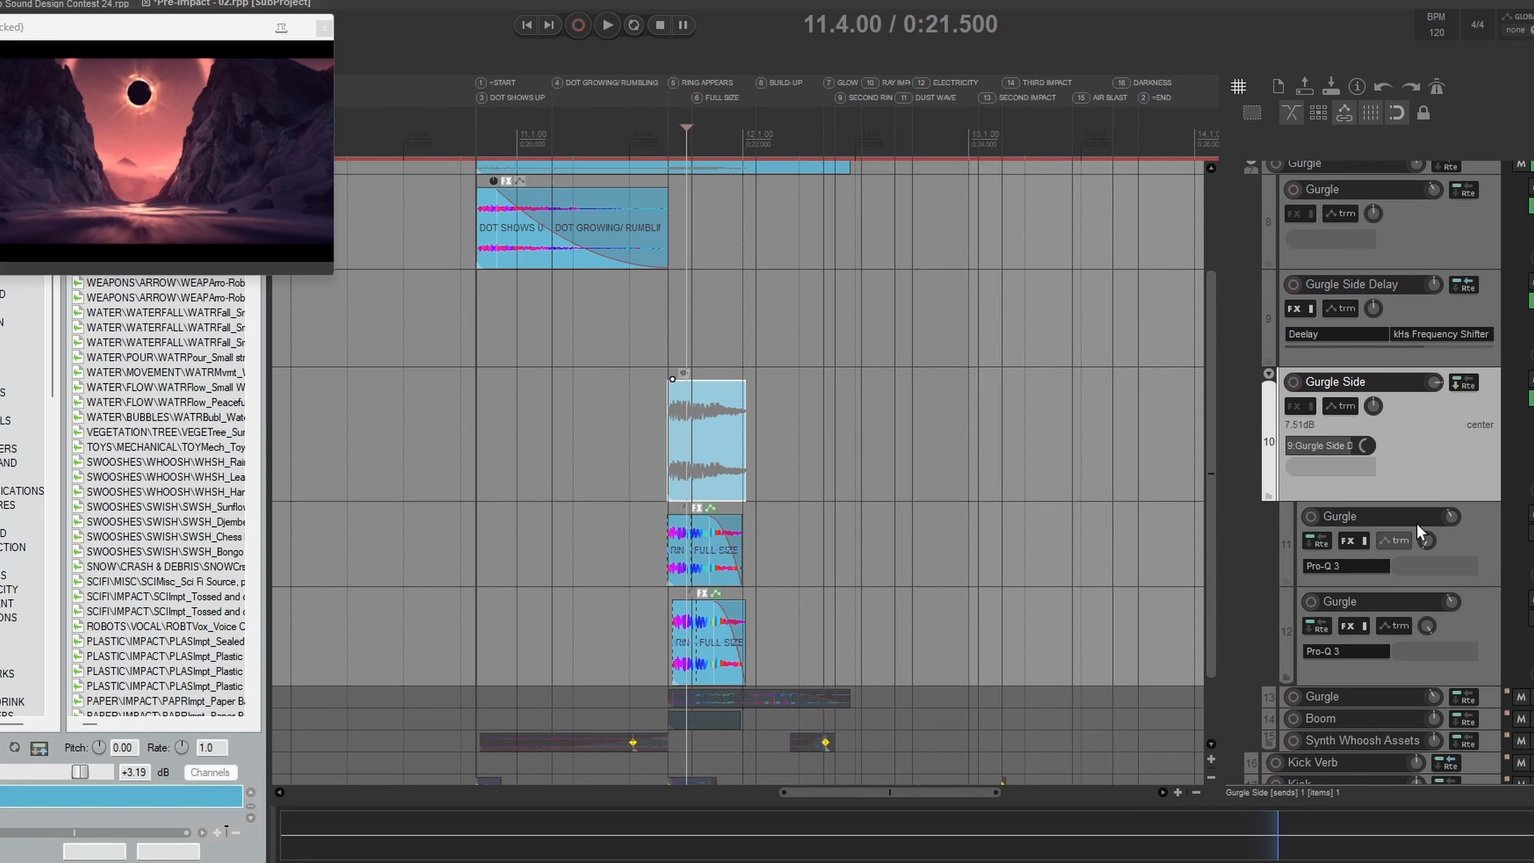
pyautogui.press('f')
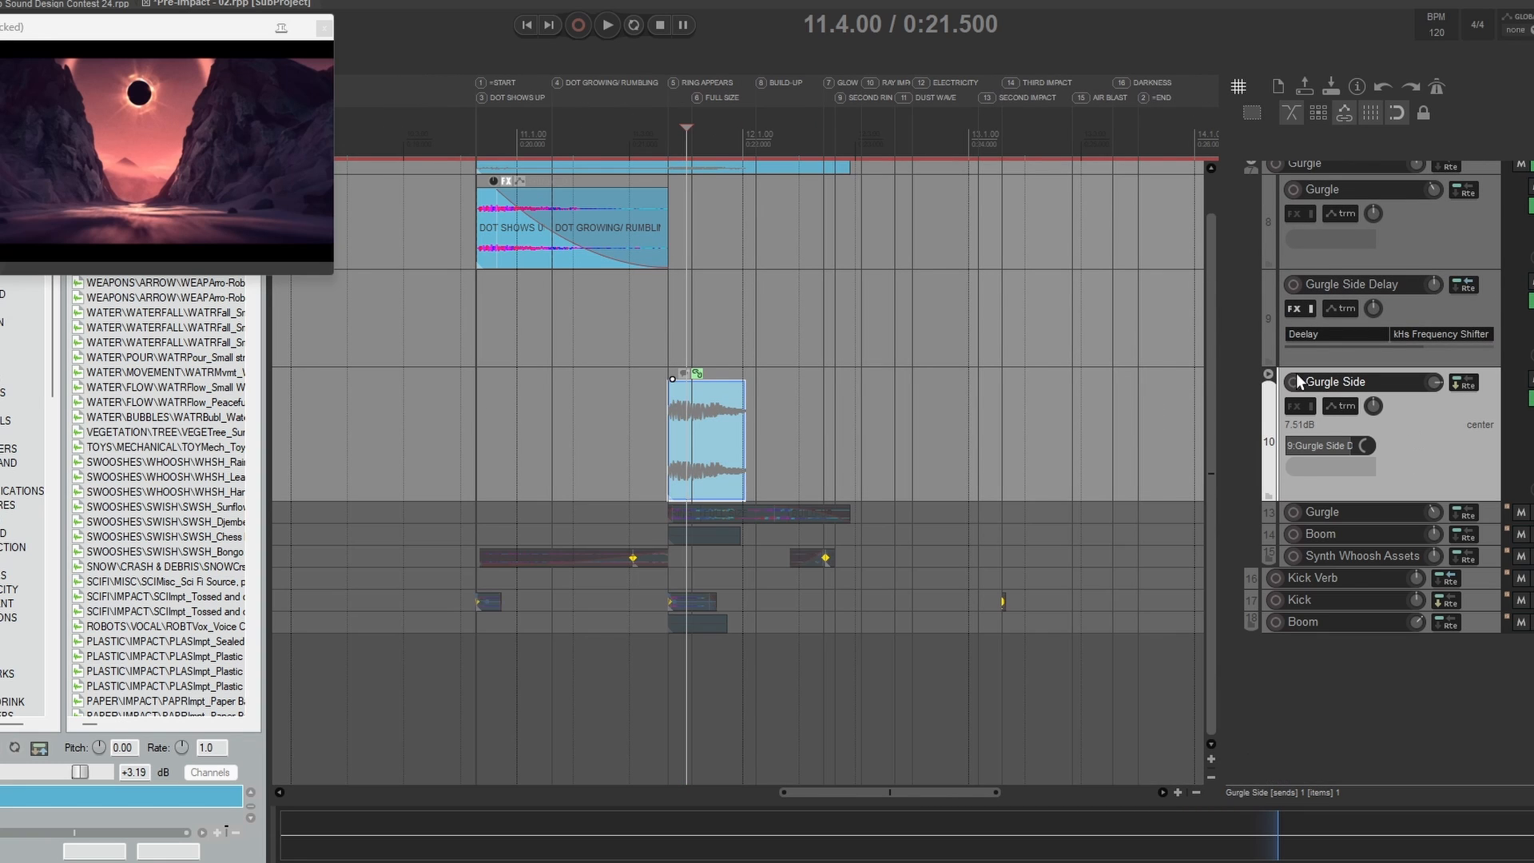
# Step: Enlarge the Gurgle Side Delay track further and audition the delayed gurgle repeatedly from 11.3.00
pyautogui.moveTo(1149, 400); pyautogui.dragTo(1205, 540)
pyautogui.click(1272, 481)
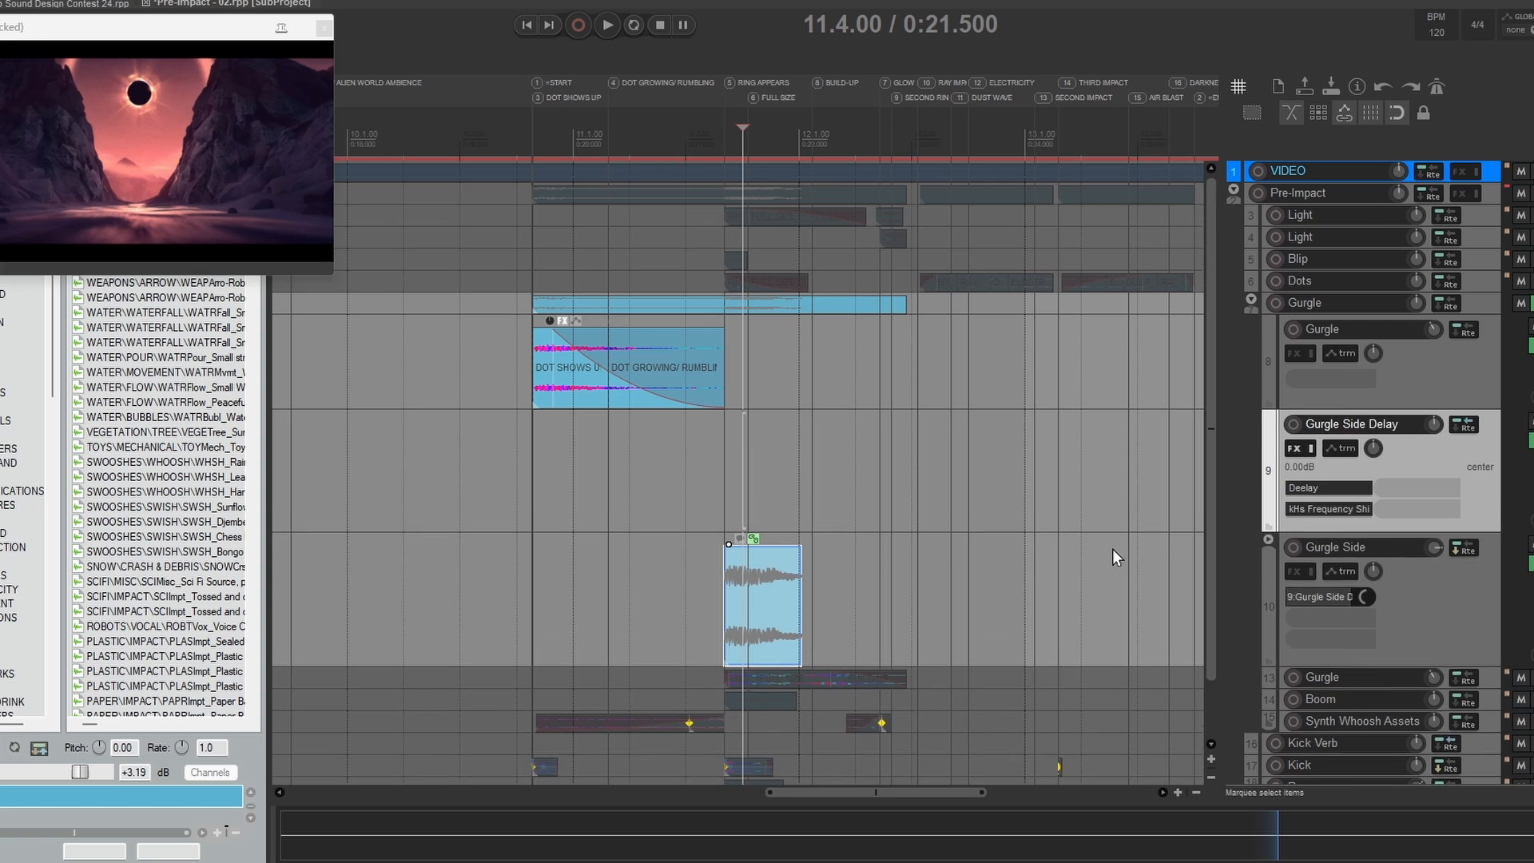
pyautogui.moveTo(1111, 551); pyautogui.dragTo(1115, 481)
pyautogui.click(696, 417)
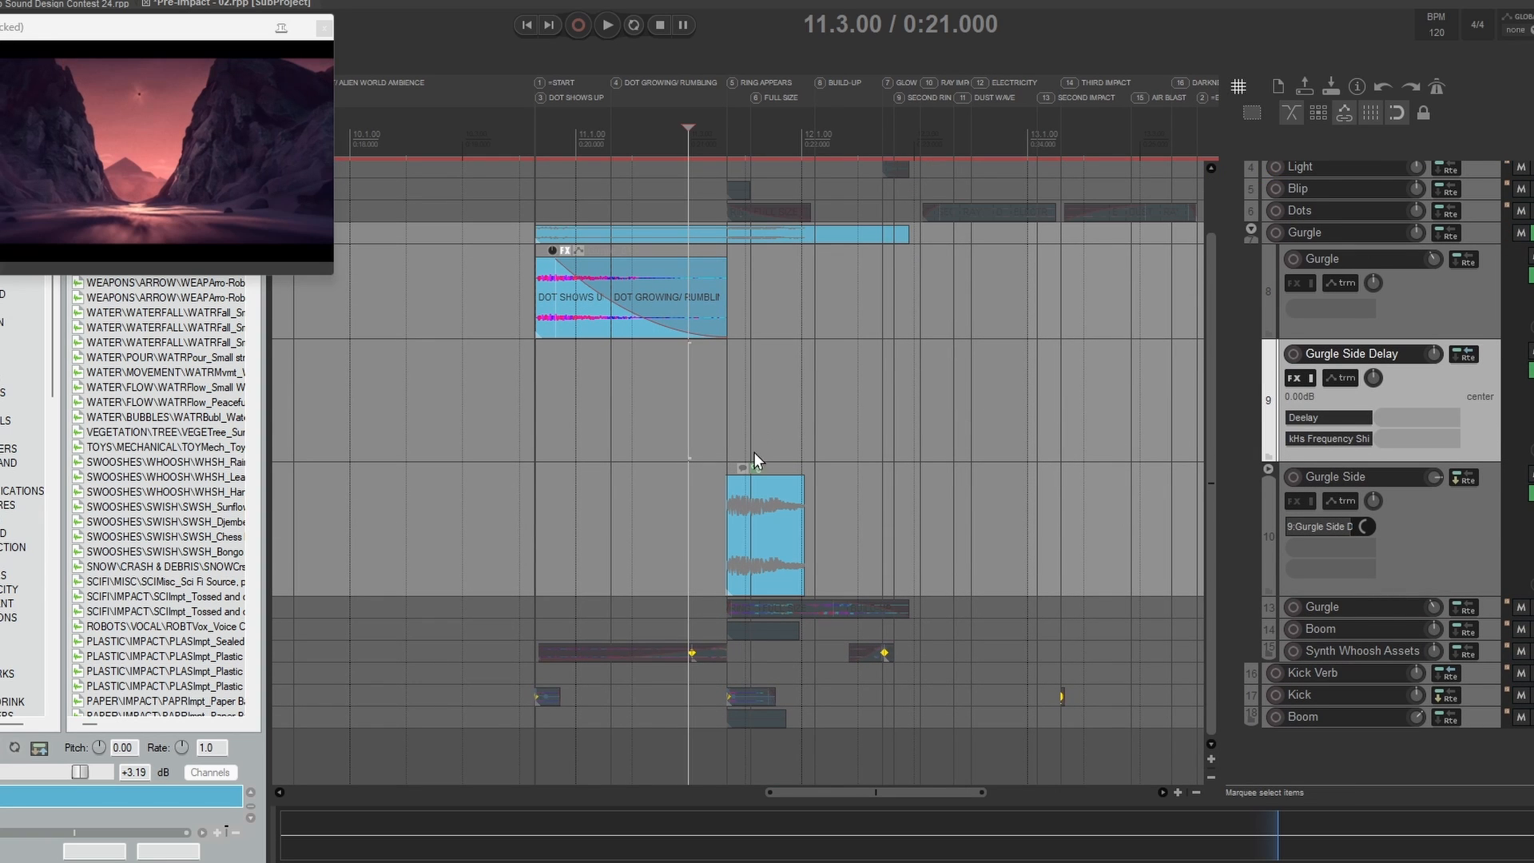
pyautogui.press('space')
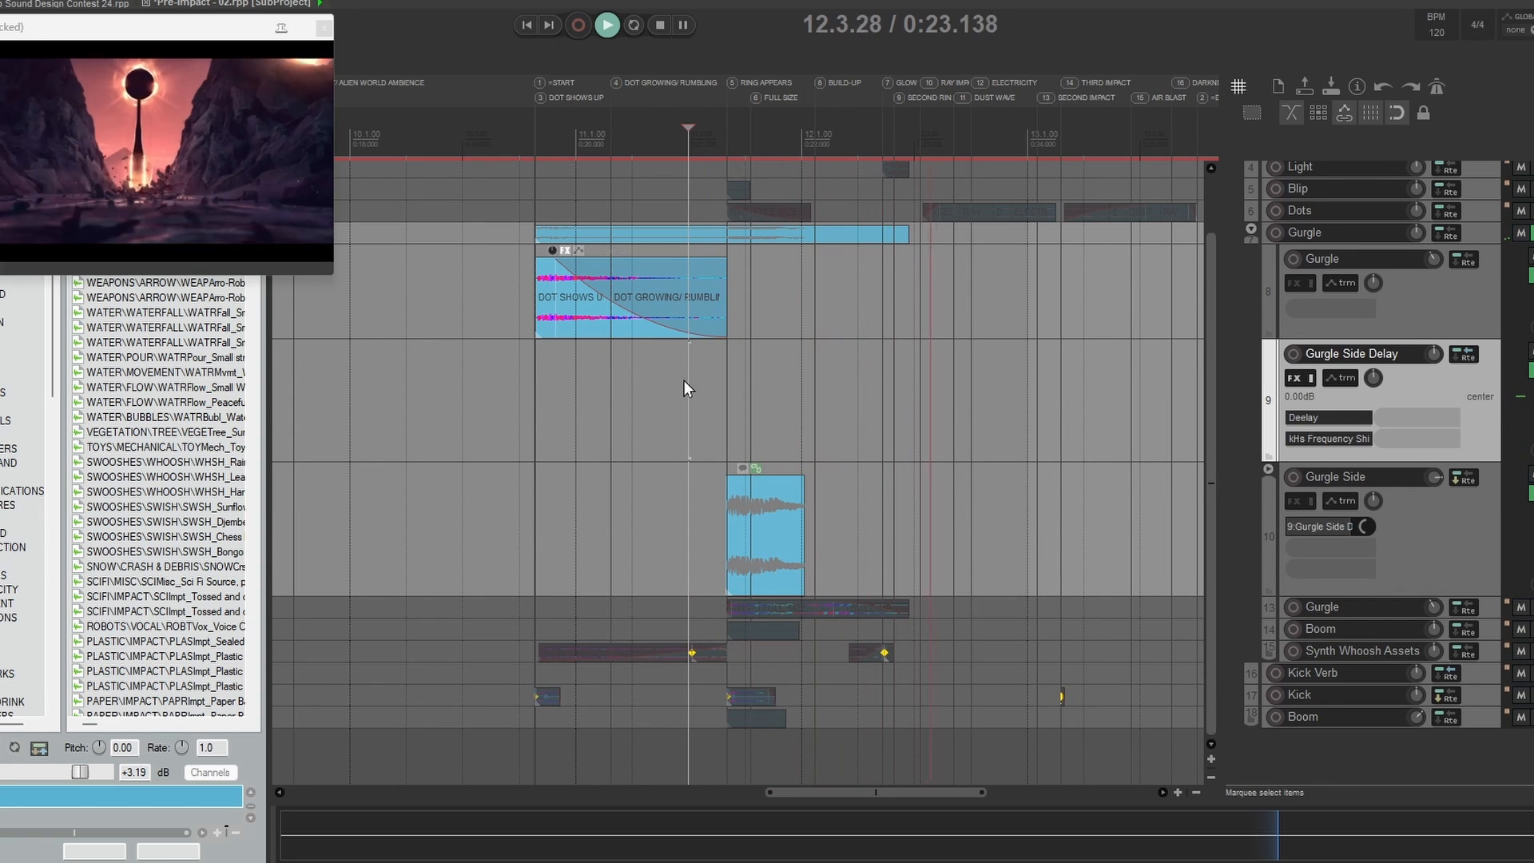
pyautogui.press('space')
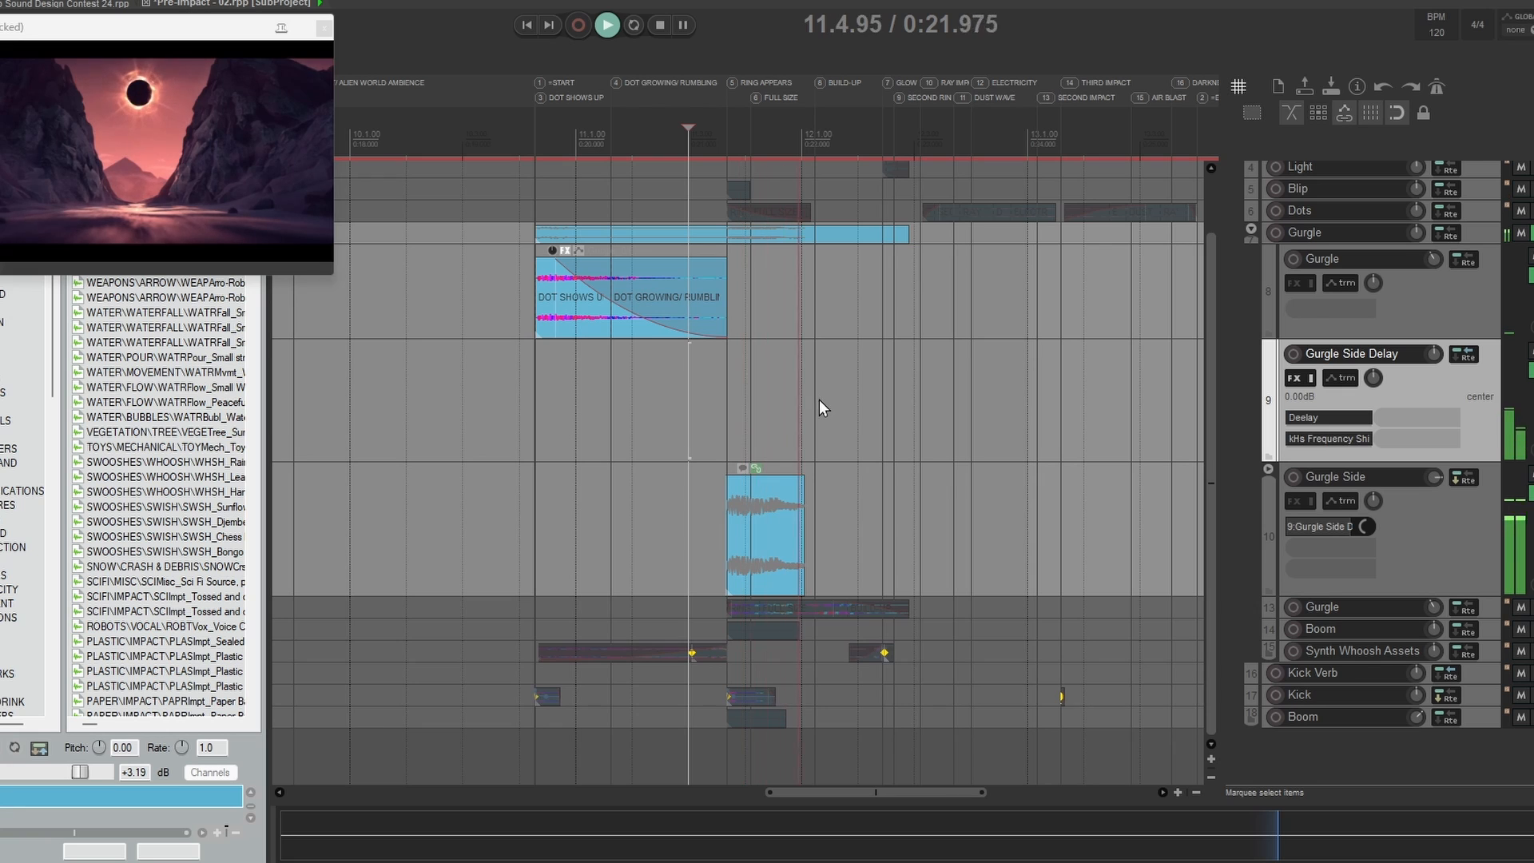
pyautogui.press('space')
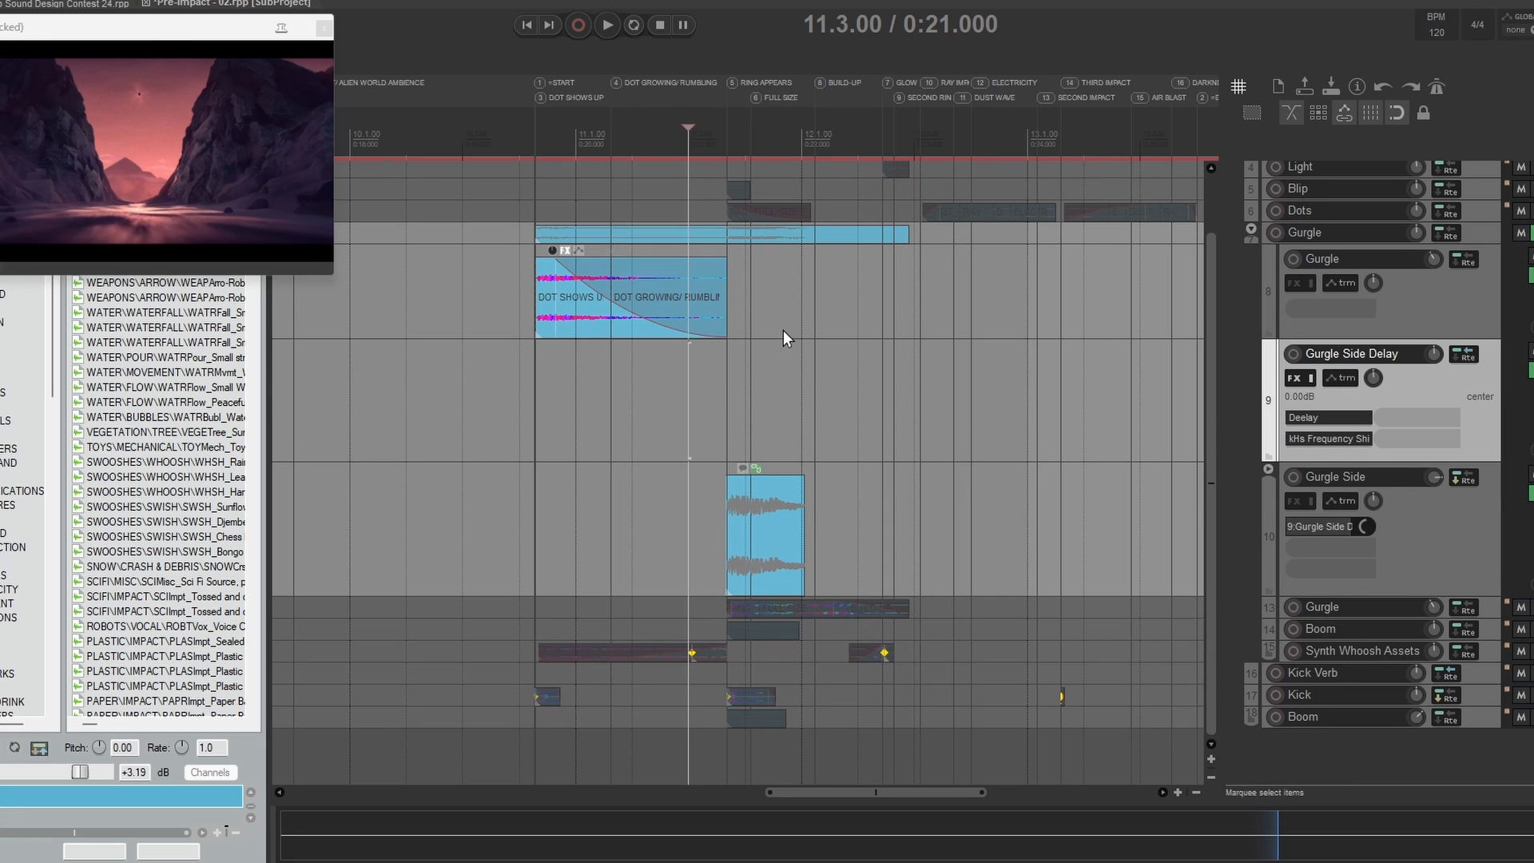
pyautogui.press('space')
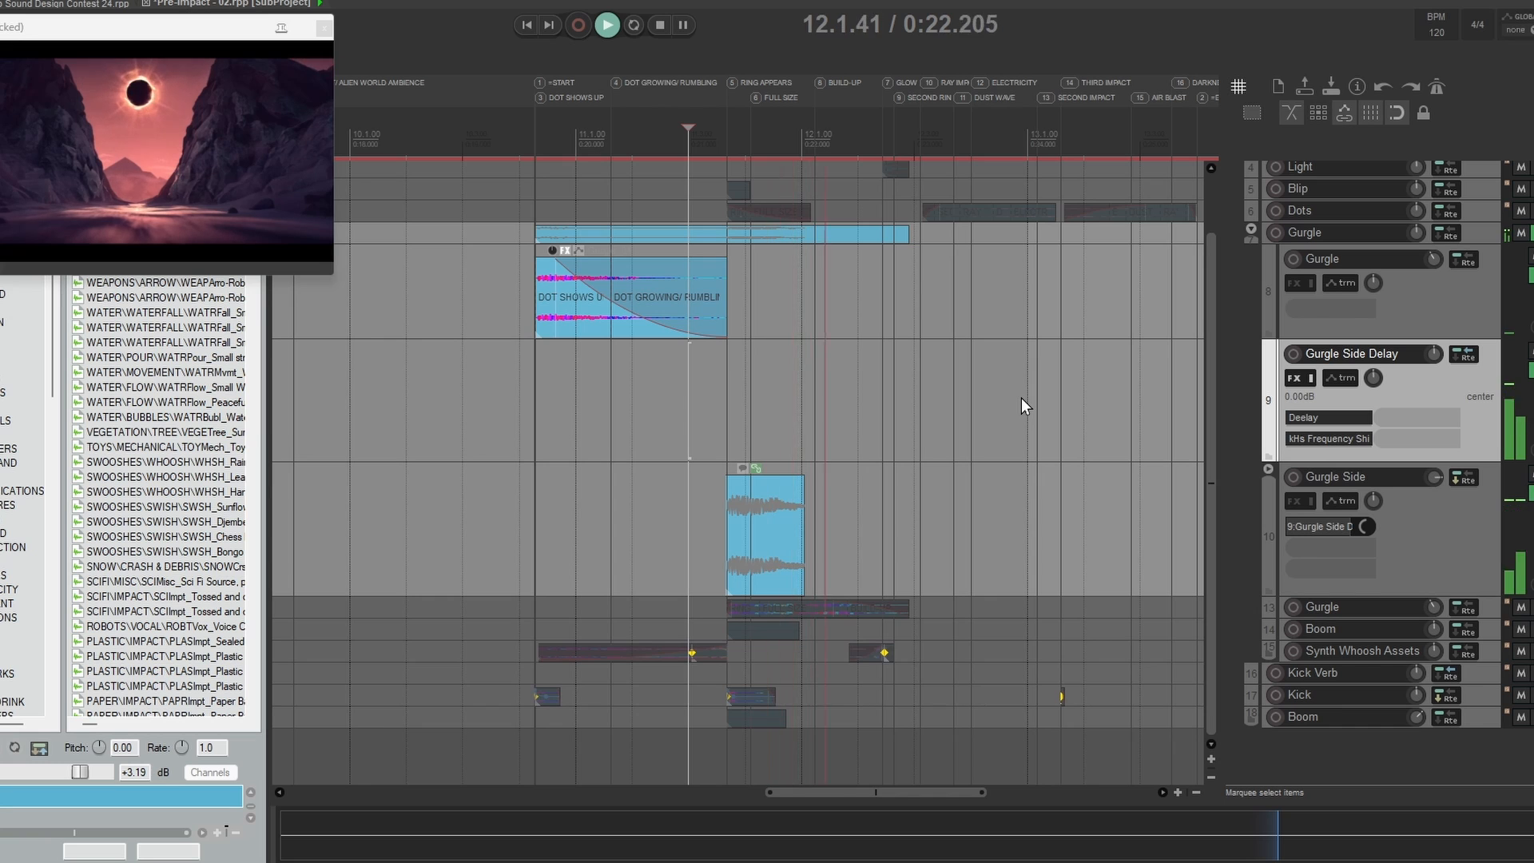
pyautogui.press('space')
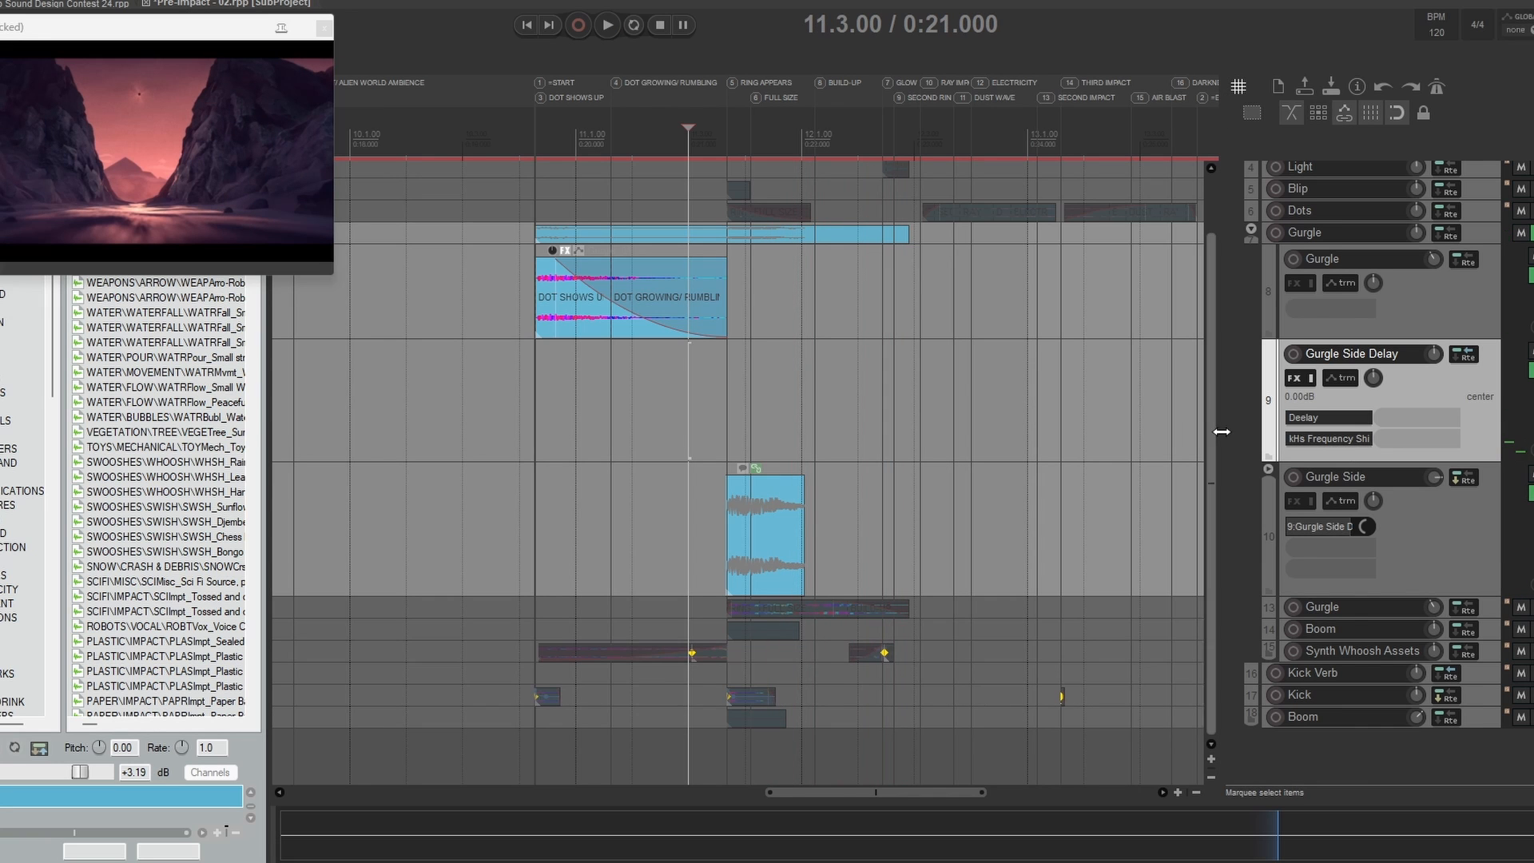
# Step: Show the Shift / kHs Frequency Shifter envelope on Gurgle Side Delay, audition it from 11.3.00 and hide the envelope again
pyautogui.press('v')
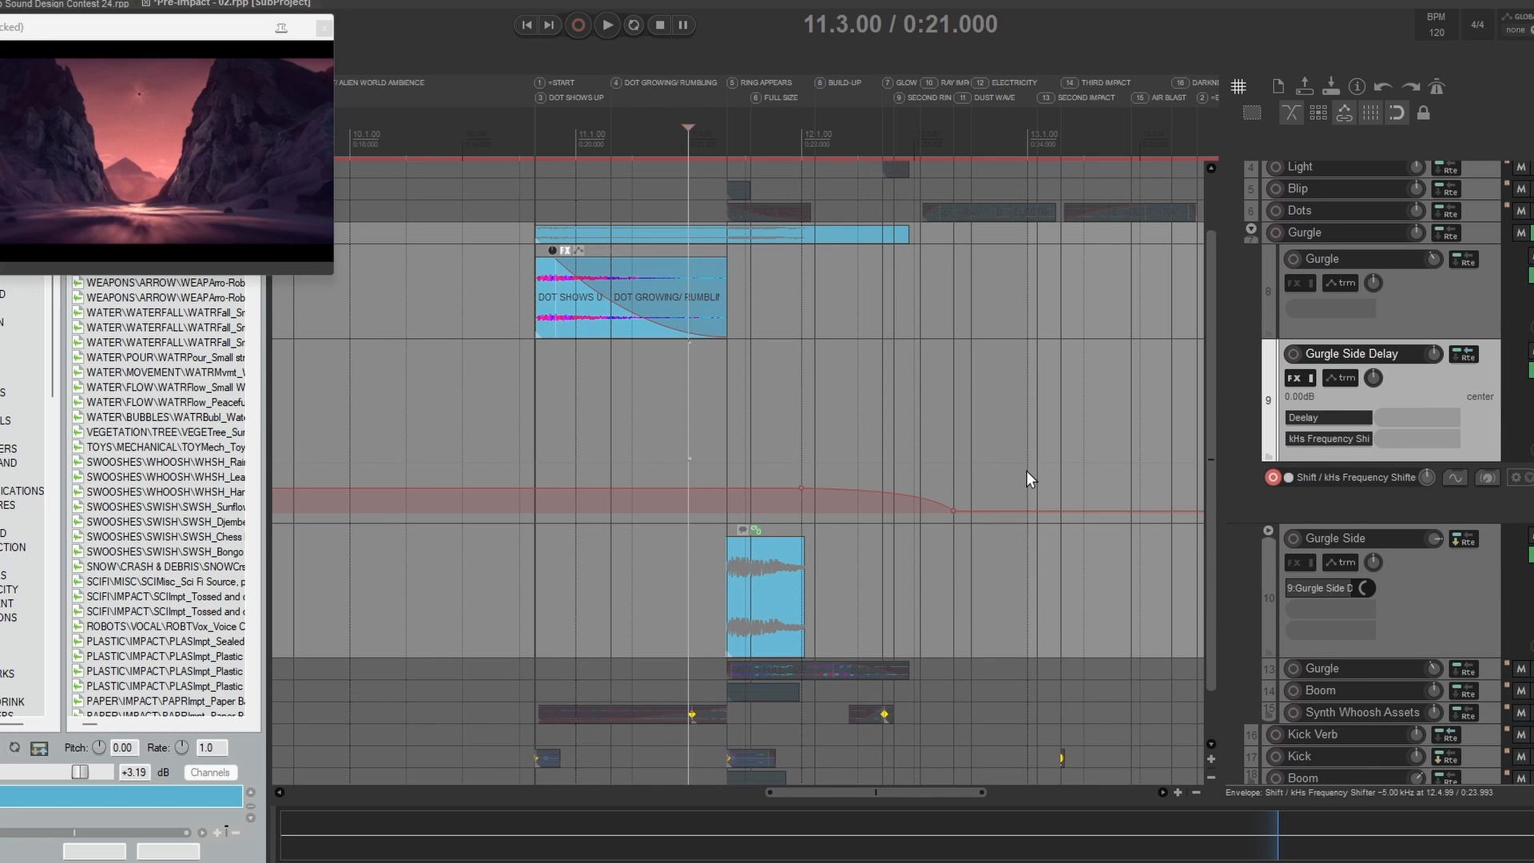
pyautogui.moveTo(935, 506); pyautogui.dragTo(883, 489)
pyautogui.press('space')
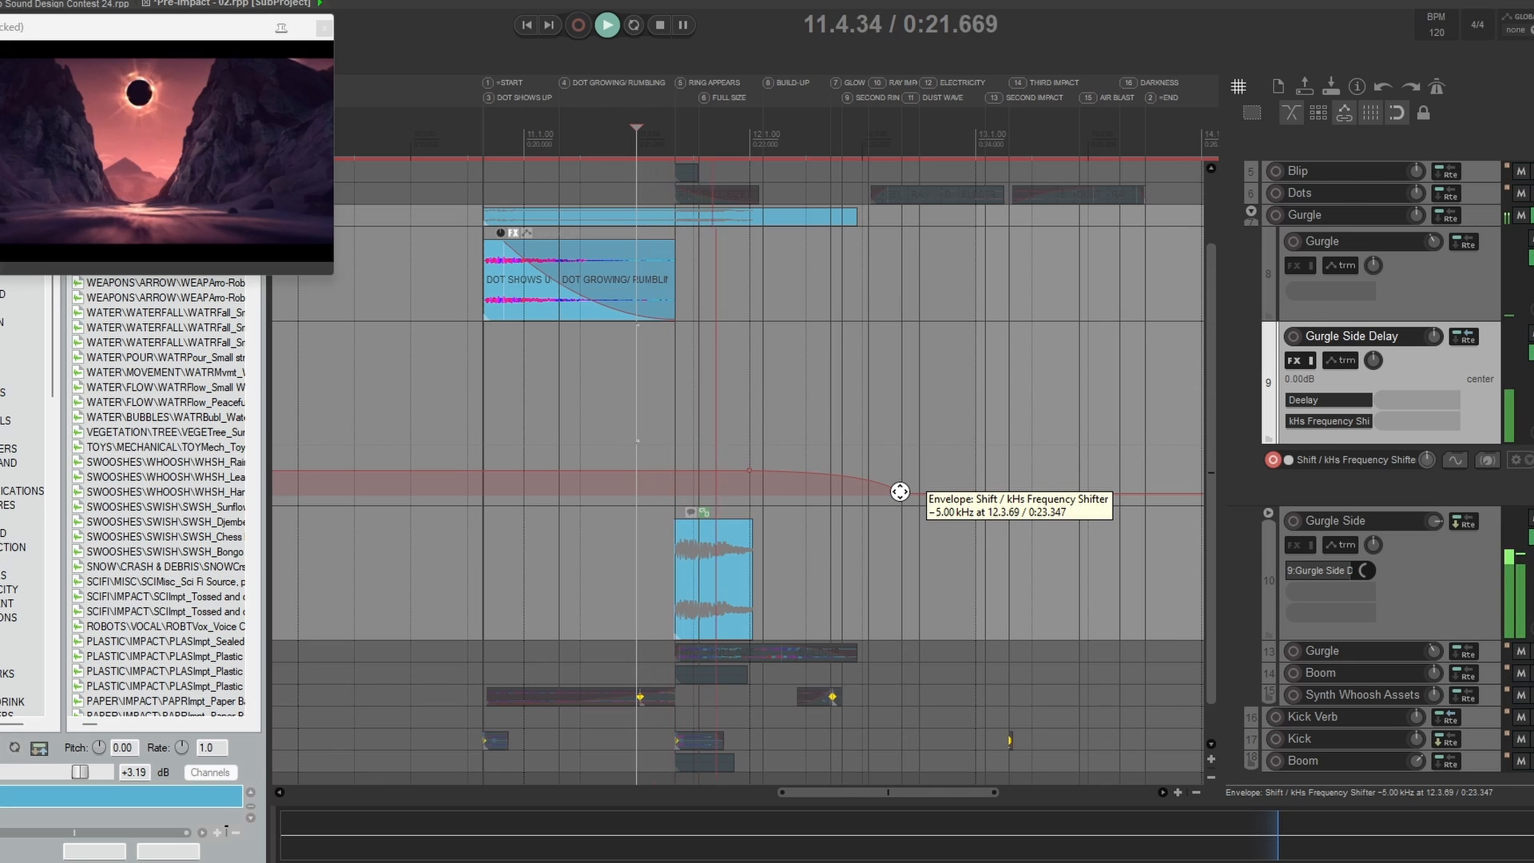
pyautogui.press('space')
pyautogui.rightClick(1272, 467)
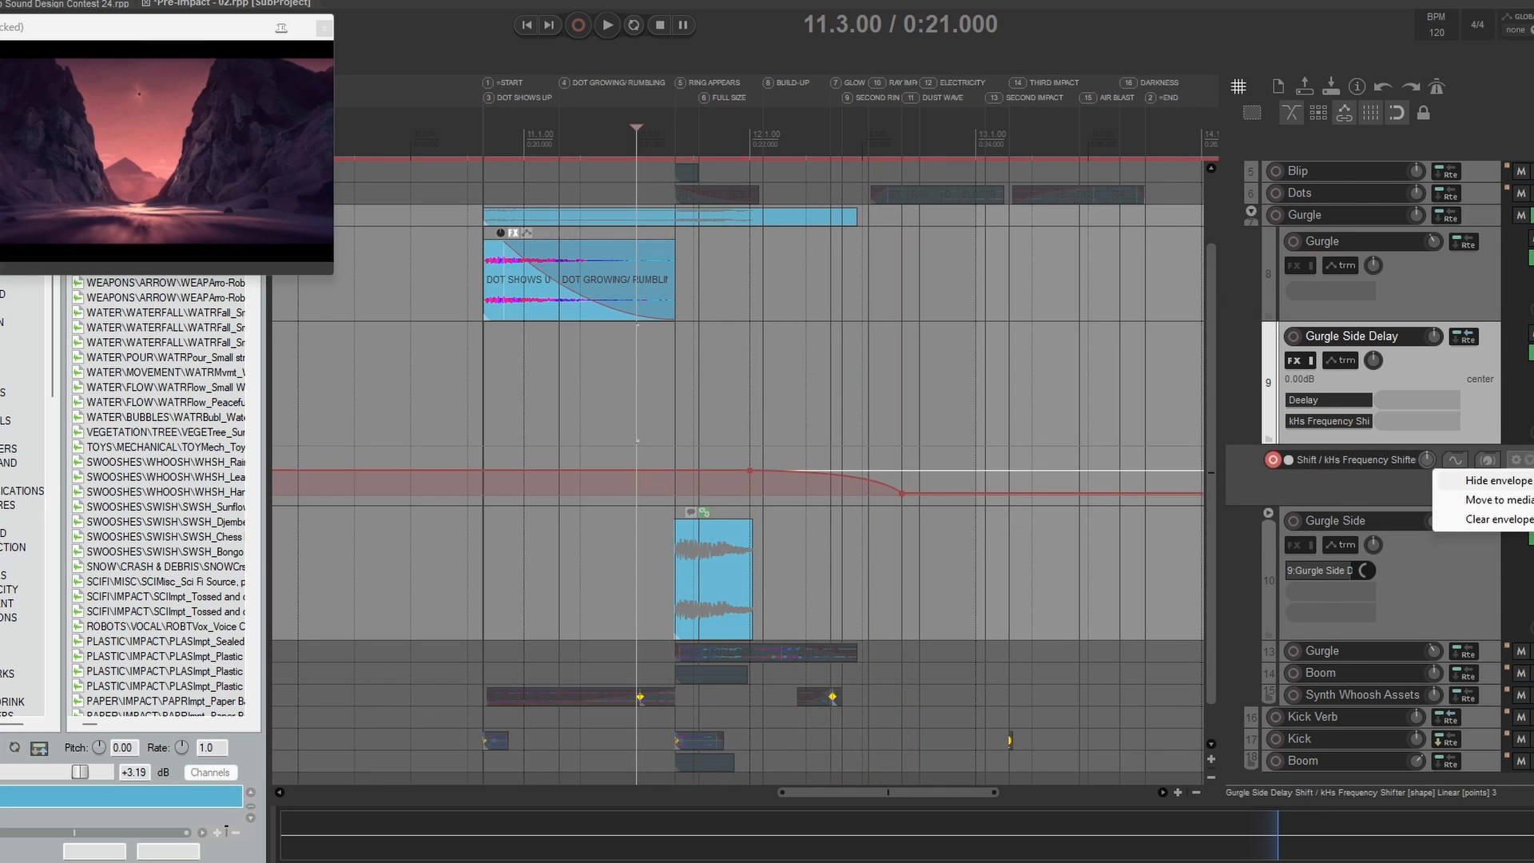
pyautogui.click(1388, 473)
# Step: Audition the enlarged Gurgle track 13 from 11.3.00, first with the Gurgle group and again soloed alone
pyautogui.scroll(-5, 831, 430)
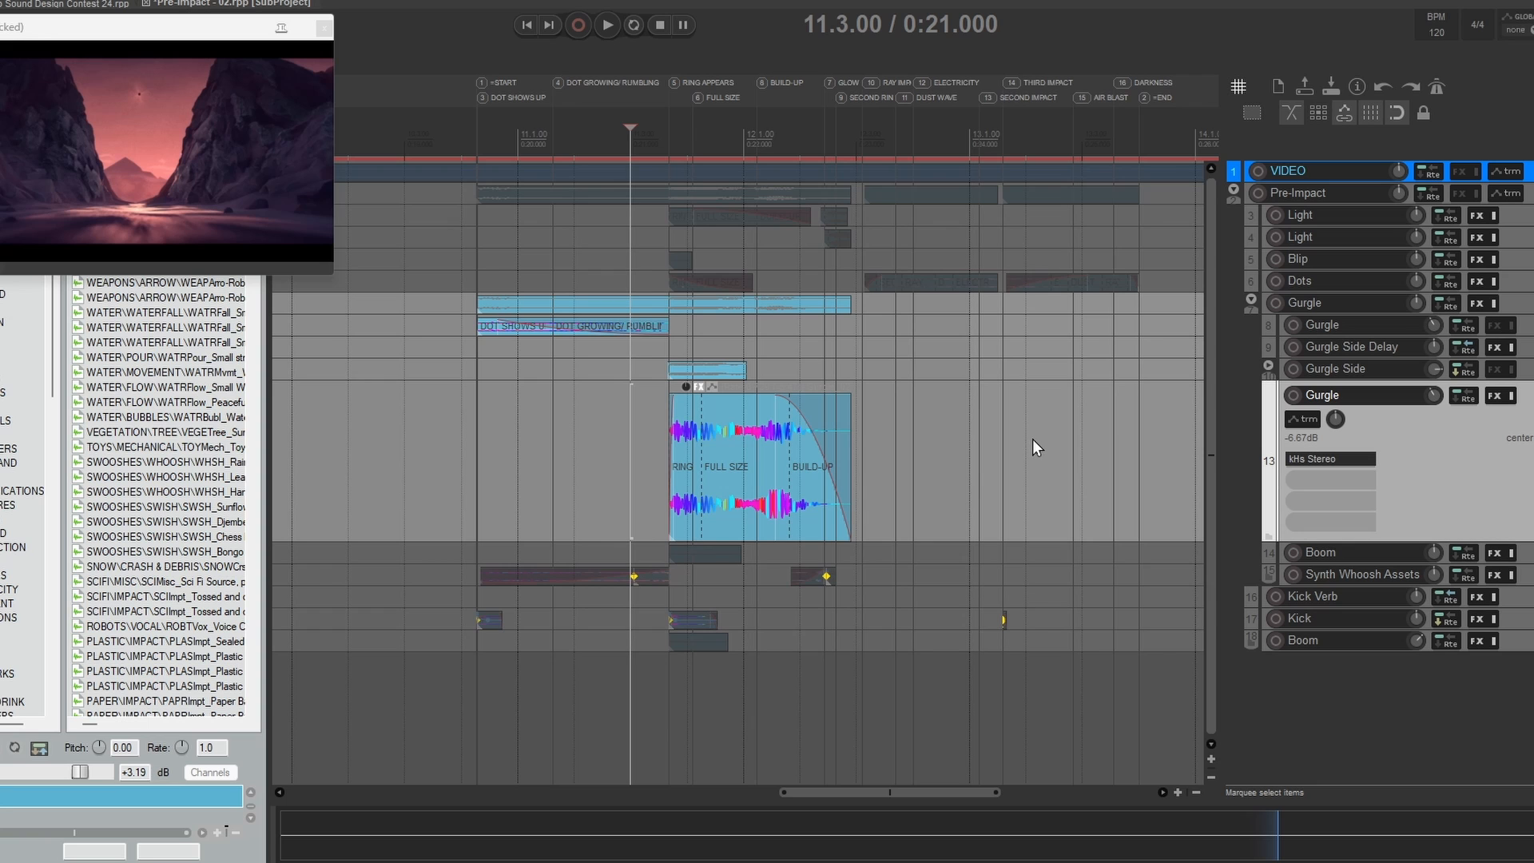
pyautogui.press('space')
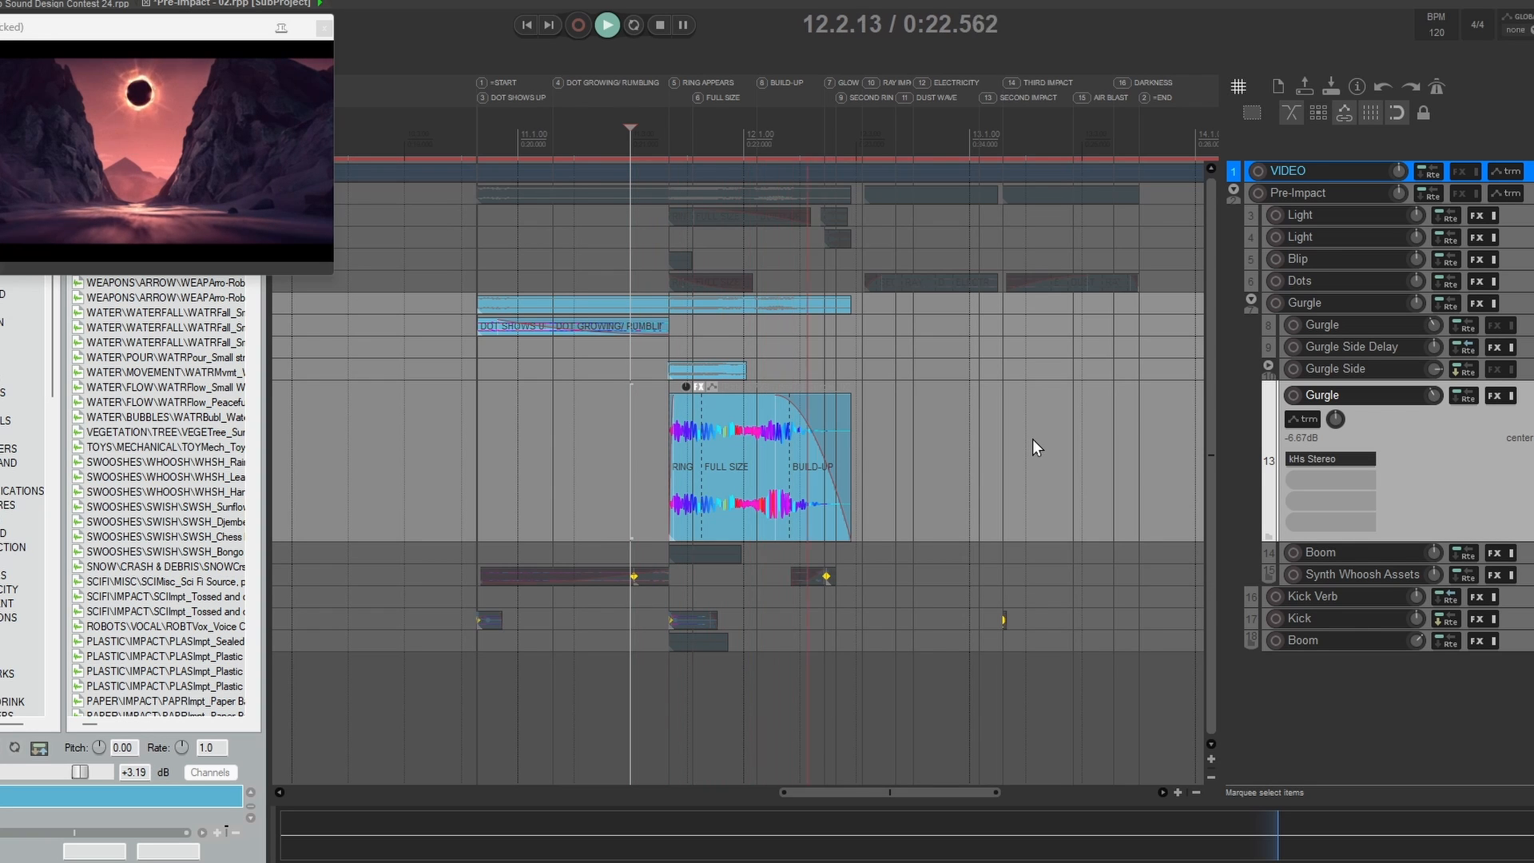
pyautogui.press('space')
pyautogui.click(1529, 304)
pyautogui.click(1530, 395)
pyautogui.press('space')
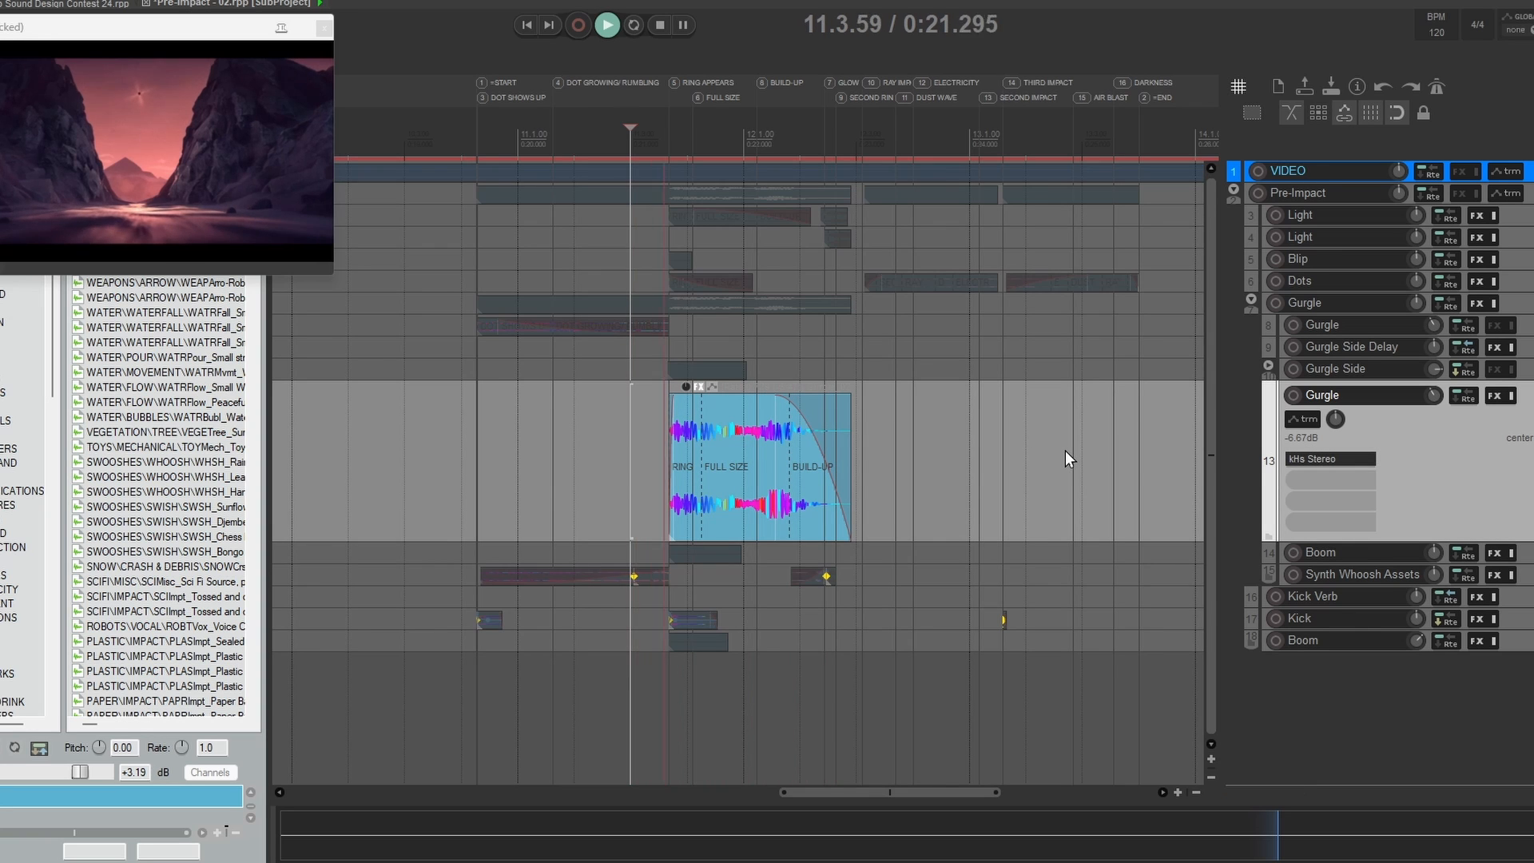
pyautogui.press('space')
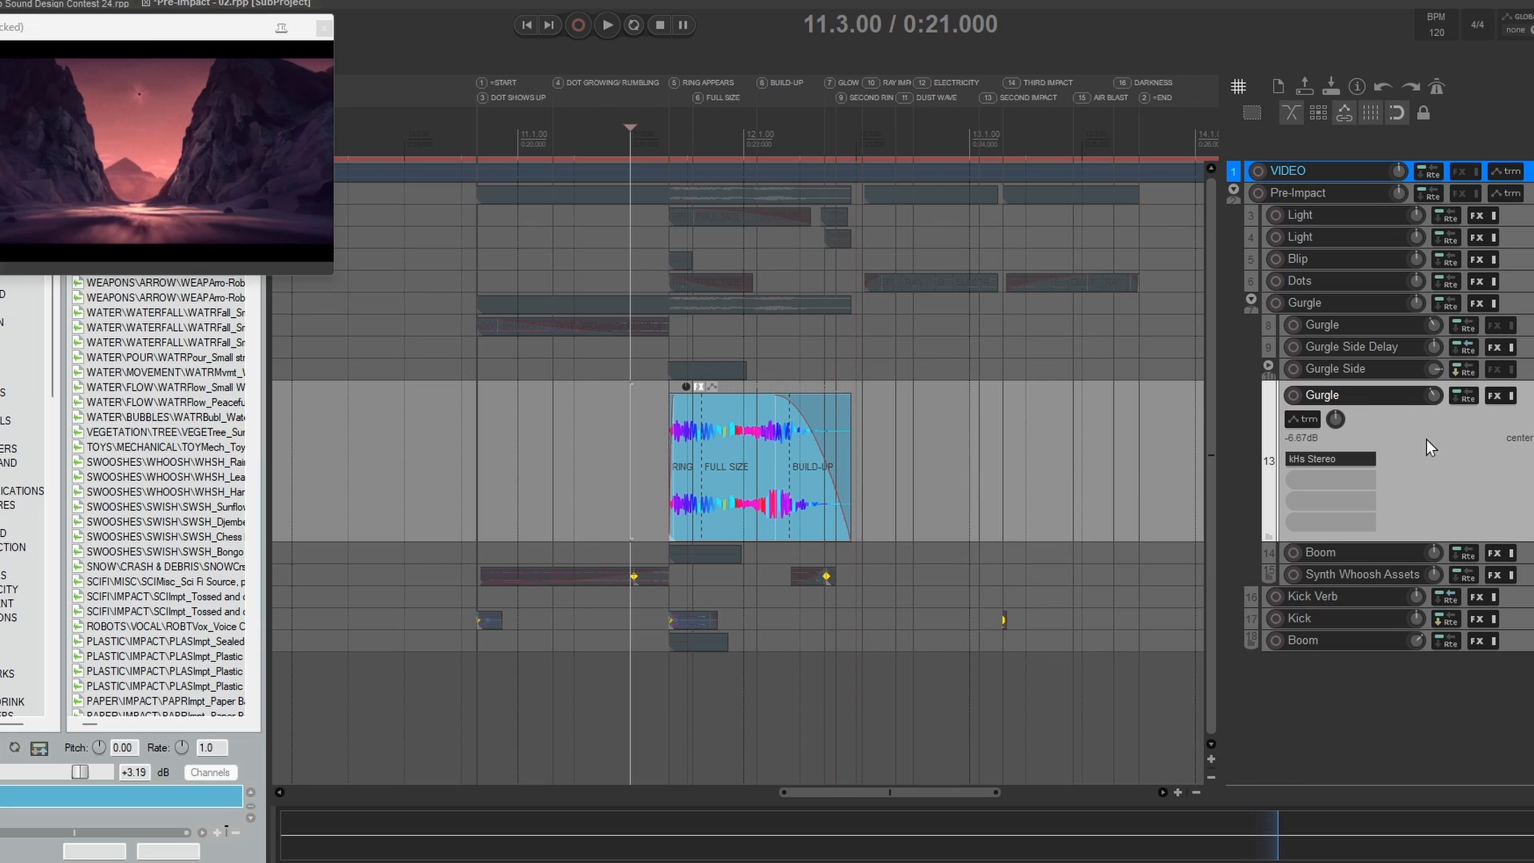
# Step: Solo the other Gurgle tracks alongside track 13, show the Gurgle Side children and audition them together from 11.3.00
pyautogui.click(729, 467)
pyautogui.click(687, 364)
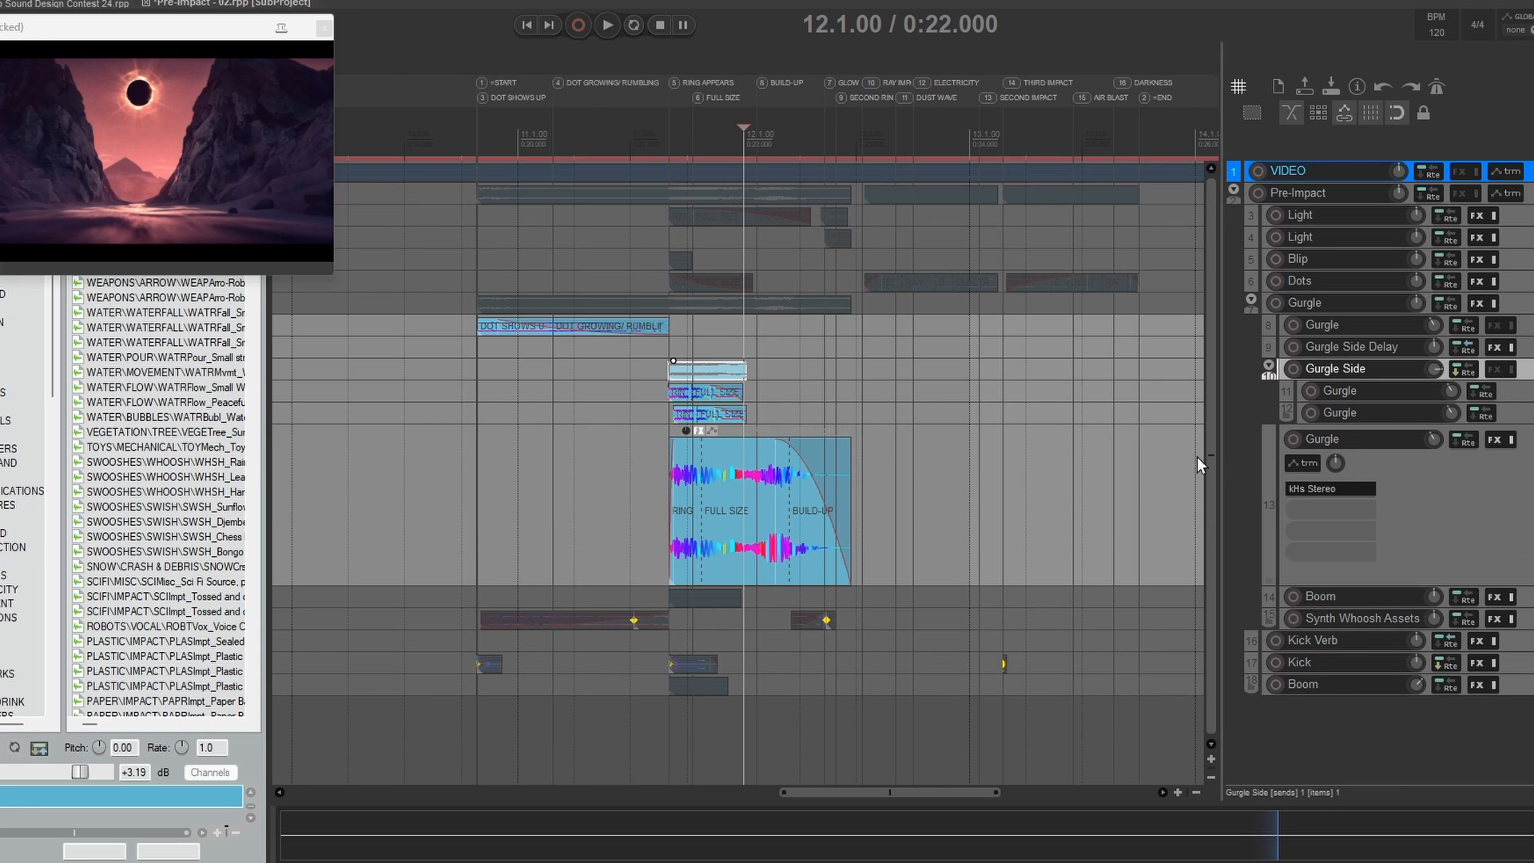
pyautogui.moveTo(849, 484); pyautogui.dragTo(957, 486)
pyautogui.hotkey('ctrl', 'z')
pyautogui.click(644, 444)
pyautogui.press('space')
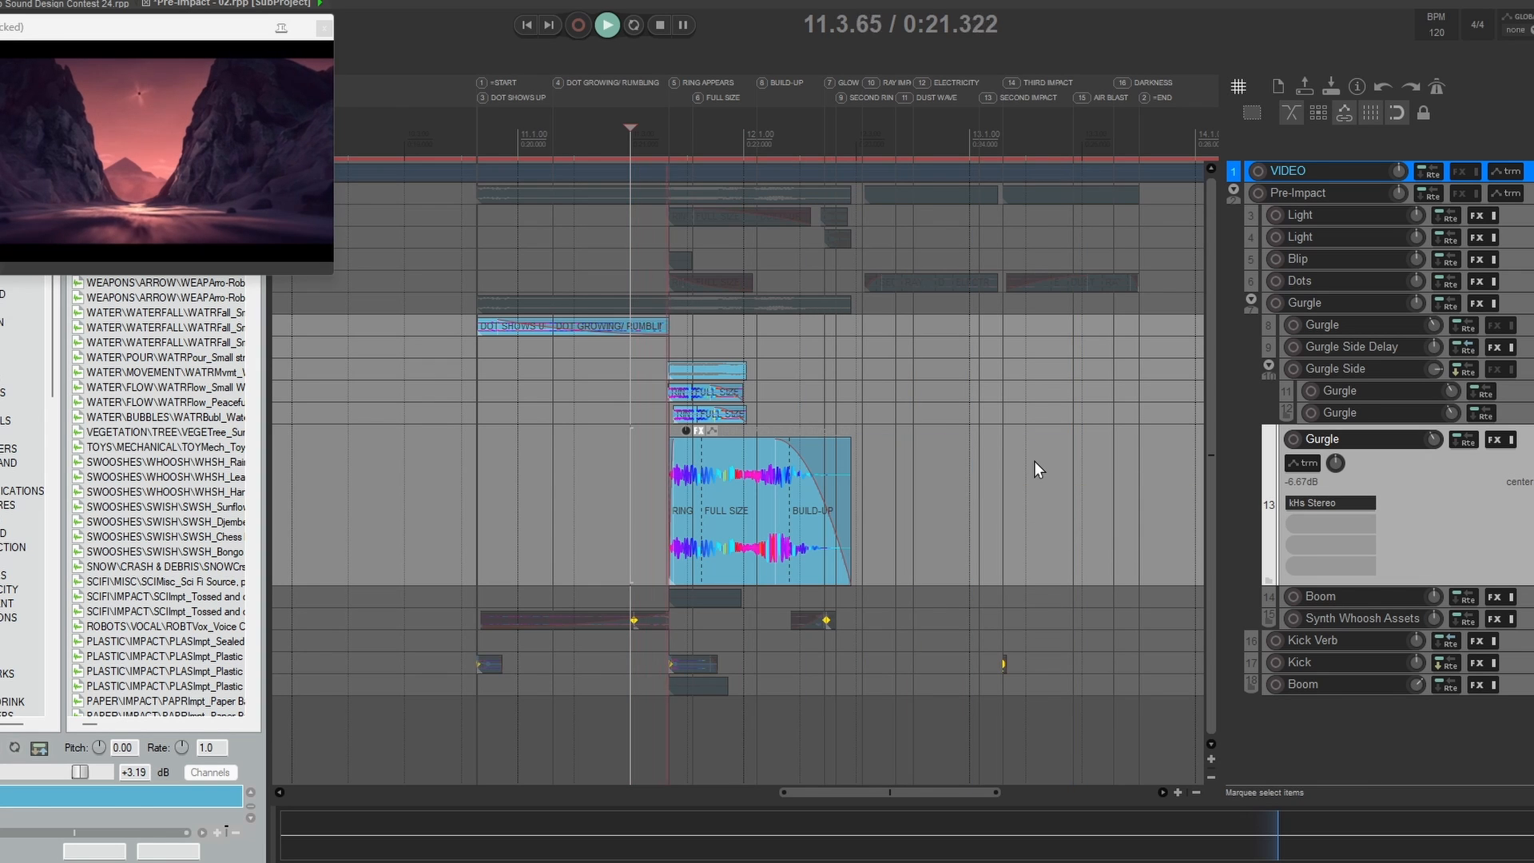
pyautogui.press('space')
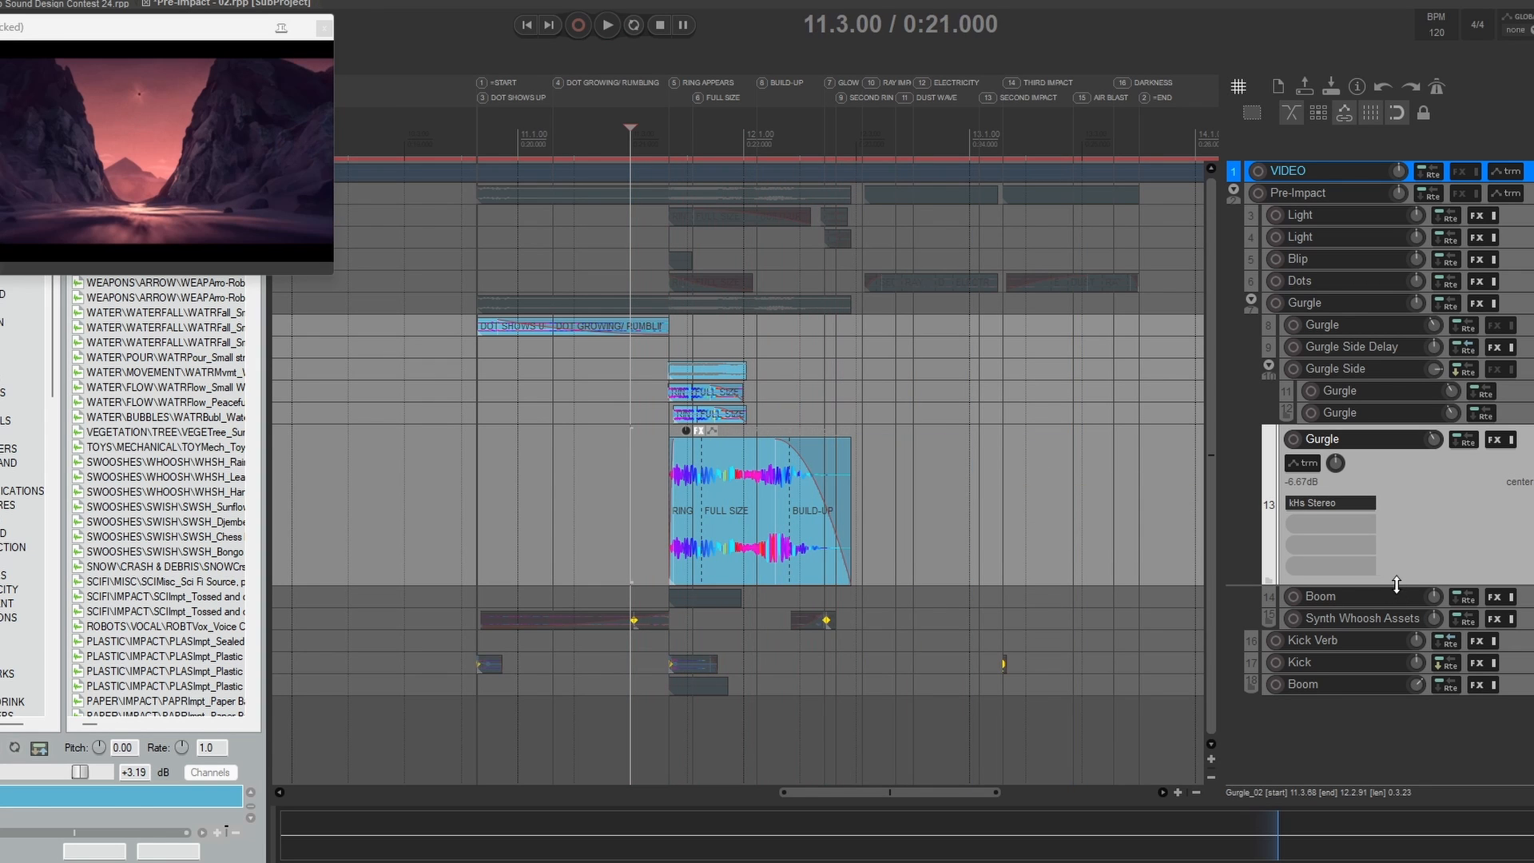
# Step: Enlarge the soloed Boom track, review its Phase Plant Sub Drop patch and audition the layer from 11.3.00
pyautogui.moveTo(1393, 586); pyautogui.dragTo(1332, 447)
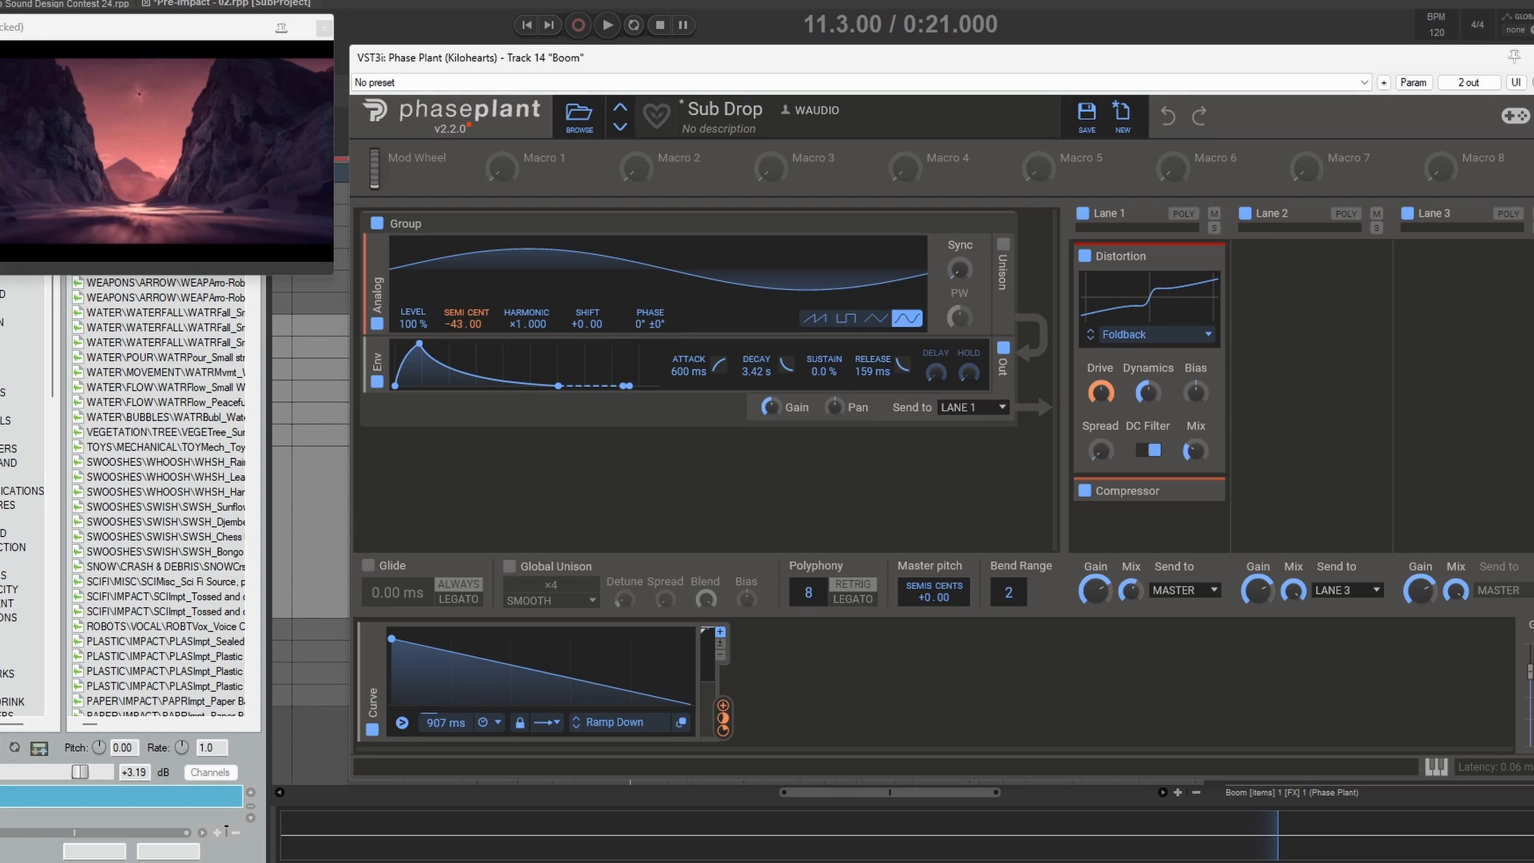
pyautogui.click(1532, 57)
pyautogui.press('space')
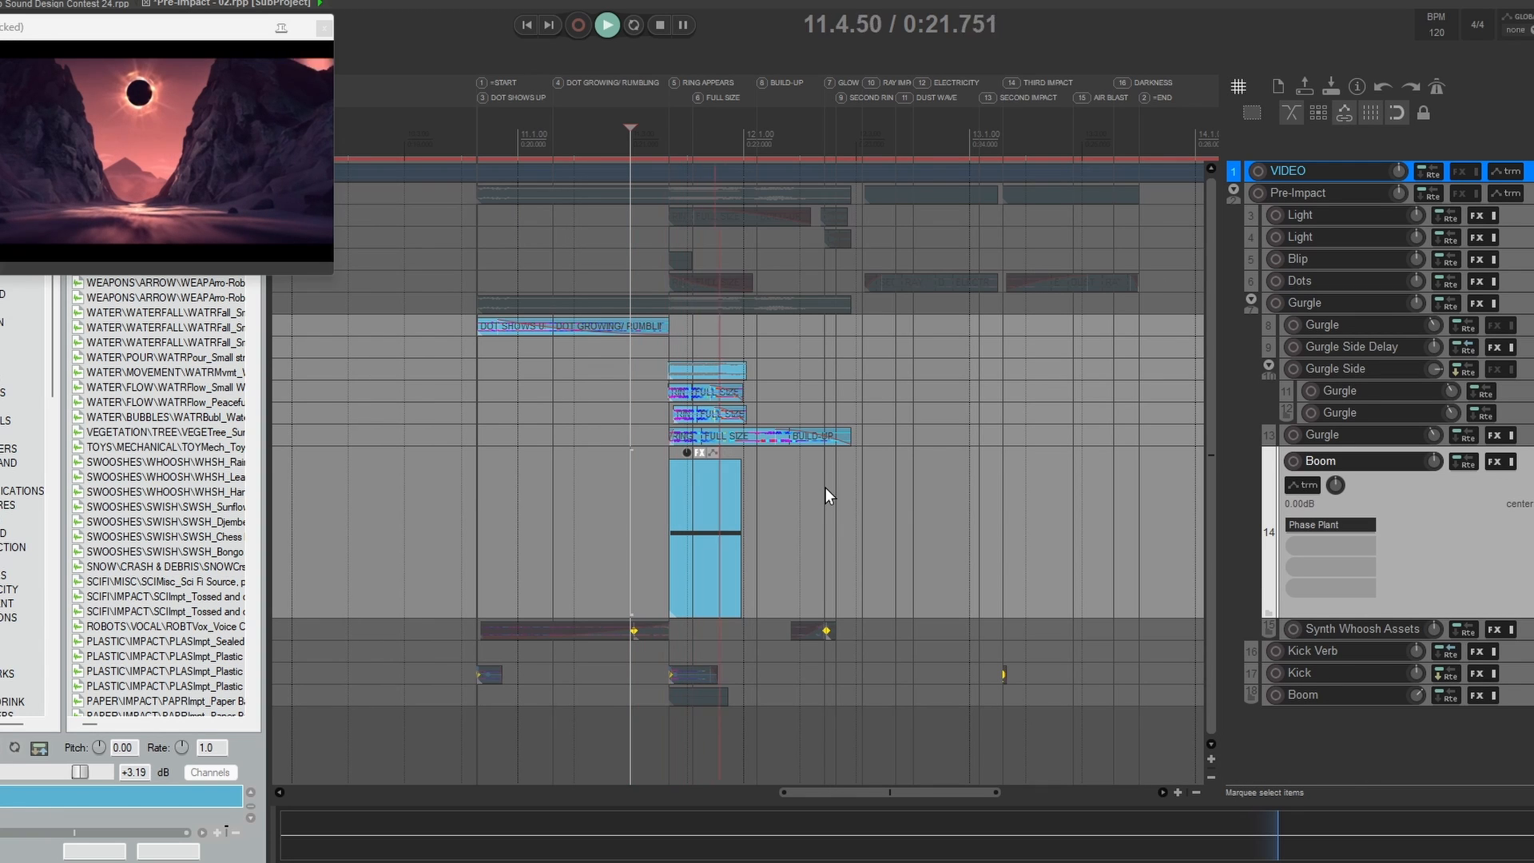
pyautogui.press('space')
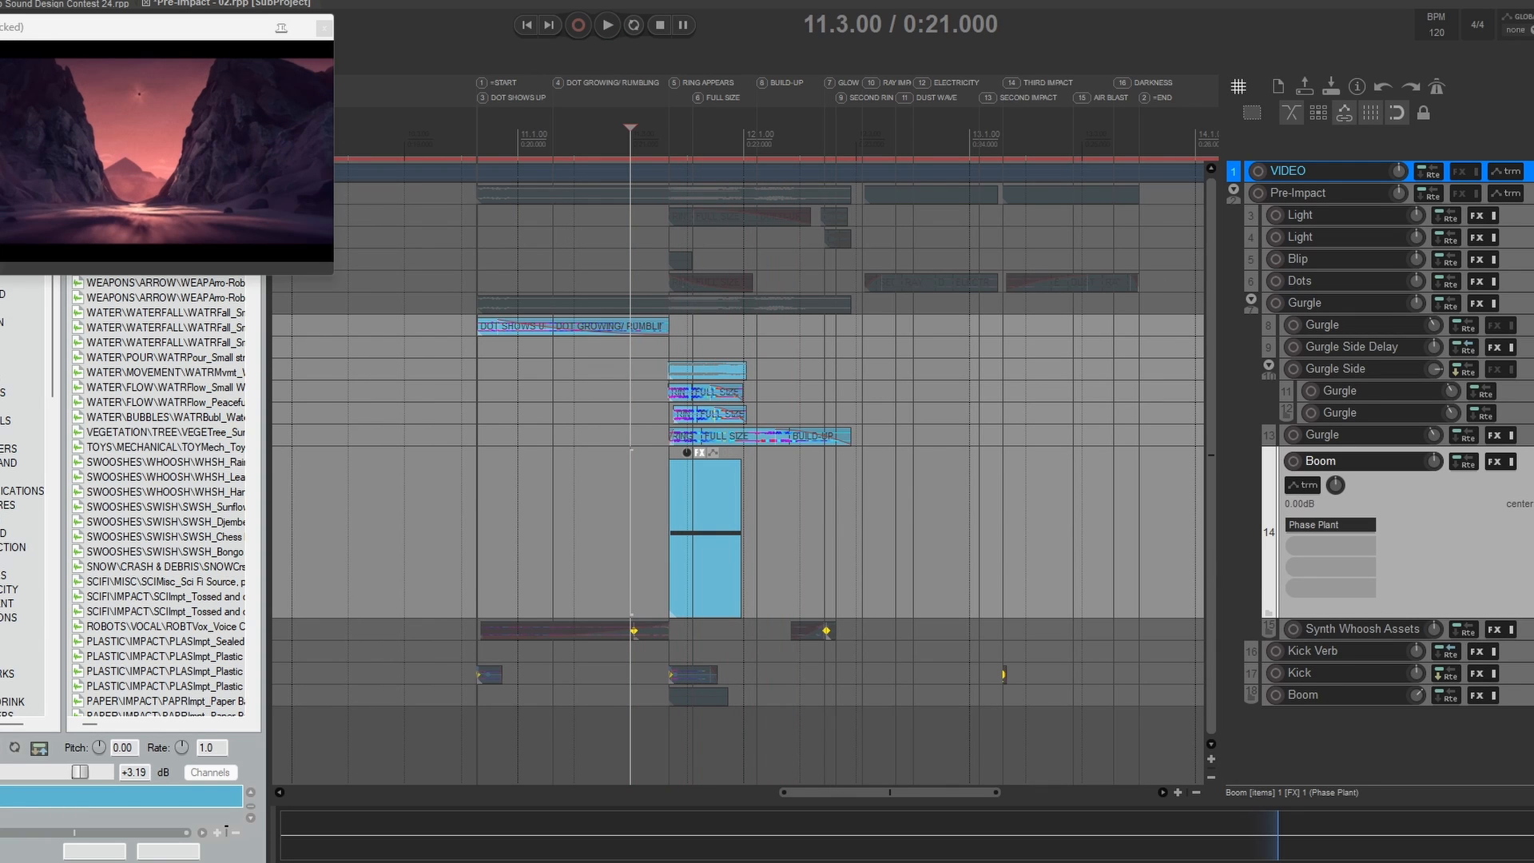
# Step: Solo and enlarge the Synth Whoosh Assets track, collapse the tracks above it and select its first item with the cursor at 10.4.34
pyautogui.click(1532, 630)
pyautogui.moveTo(1455, 640); pyautogui.dragTo(1454, 765)
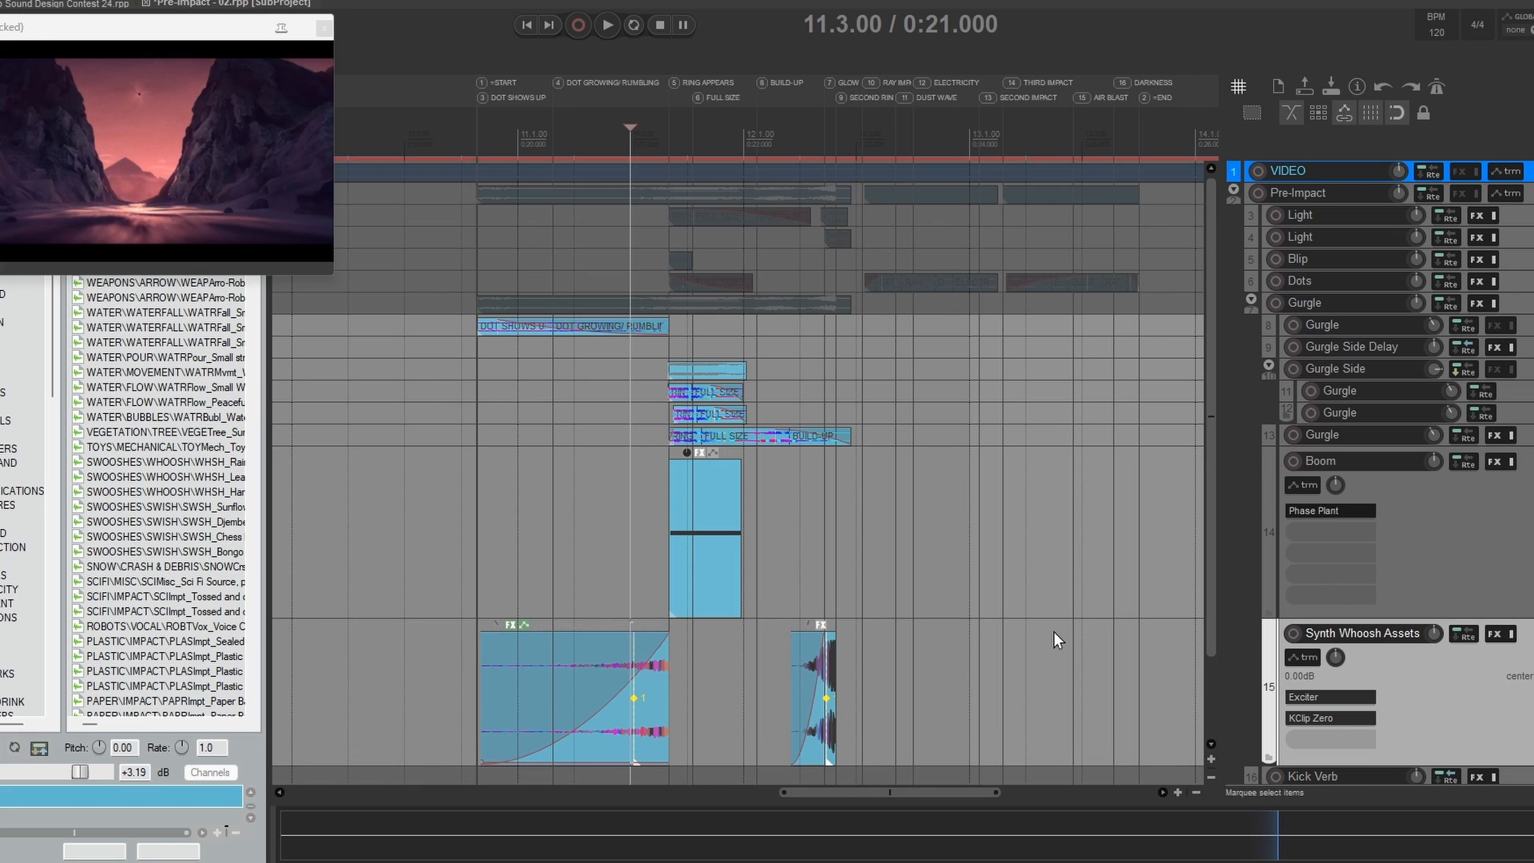
pyautogui.moveTo(1051, 623); pyautogui.dragTo(1041, 536)
pyautogui.click(1396, 500)
pyautogui.click(1387, 536)
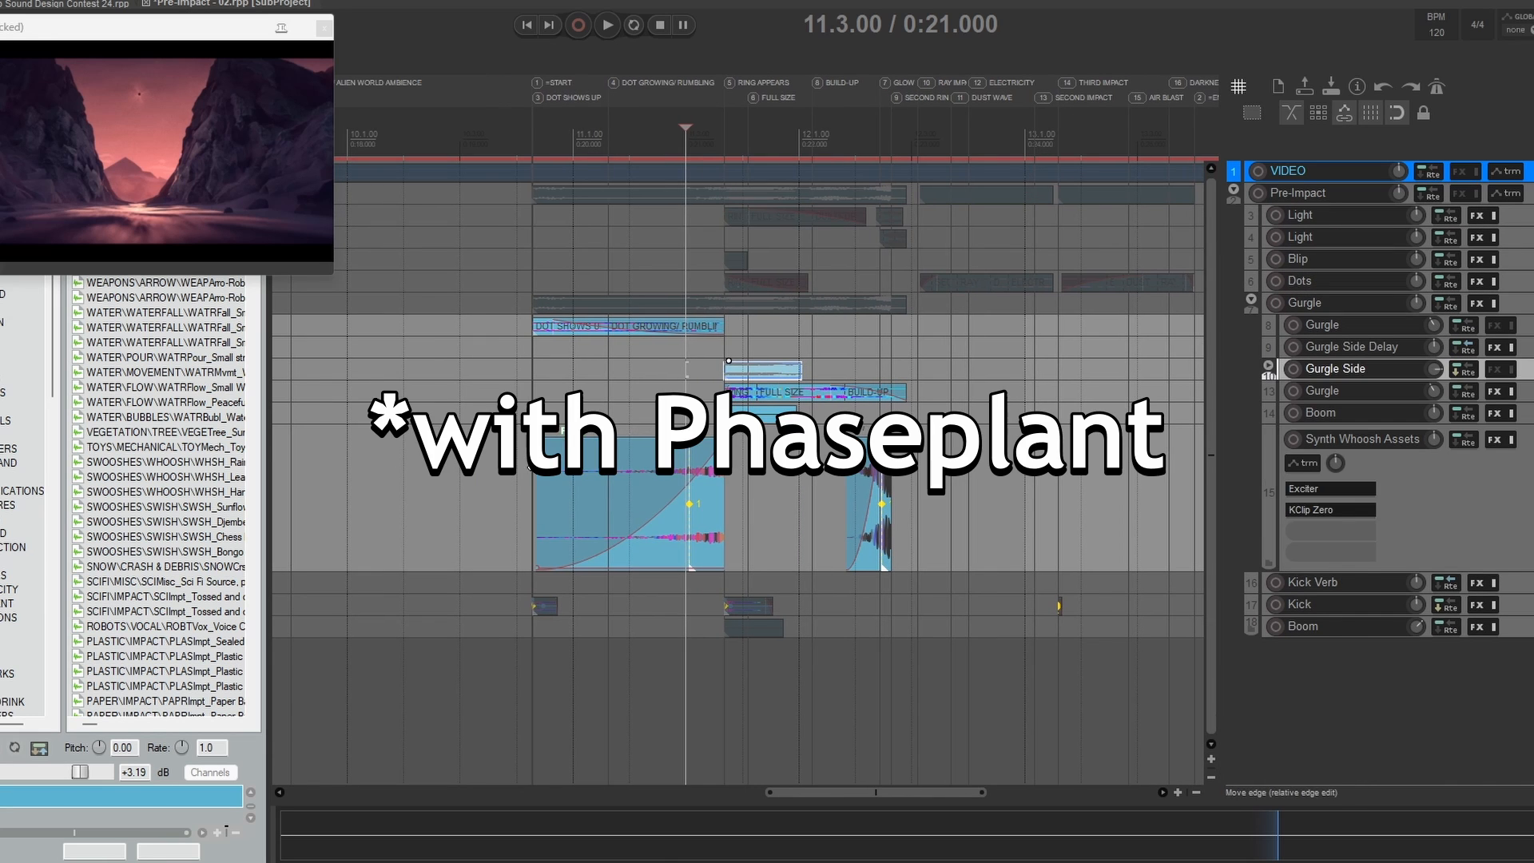
pyautogui.click(536, 468)
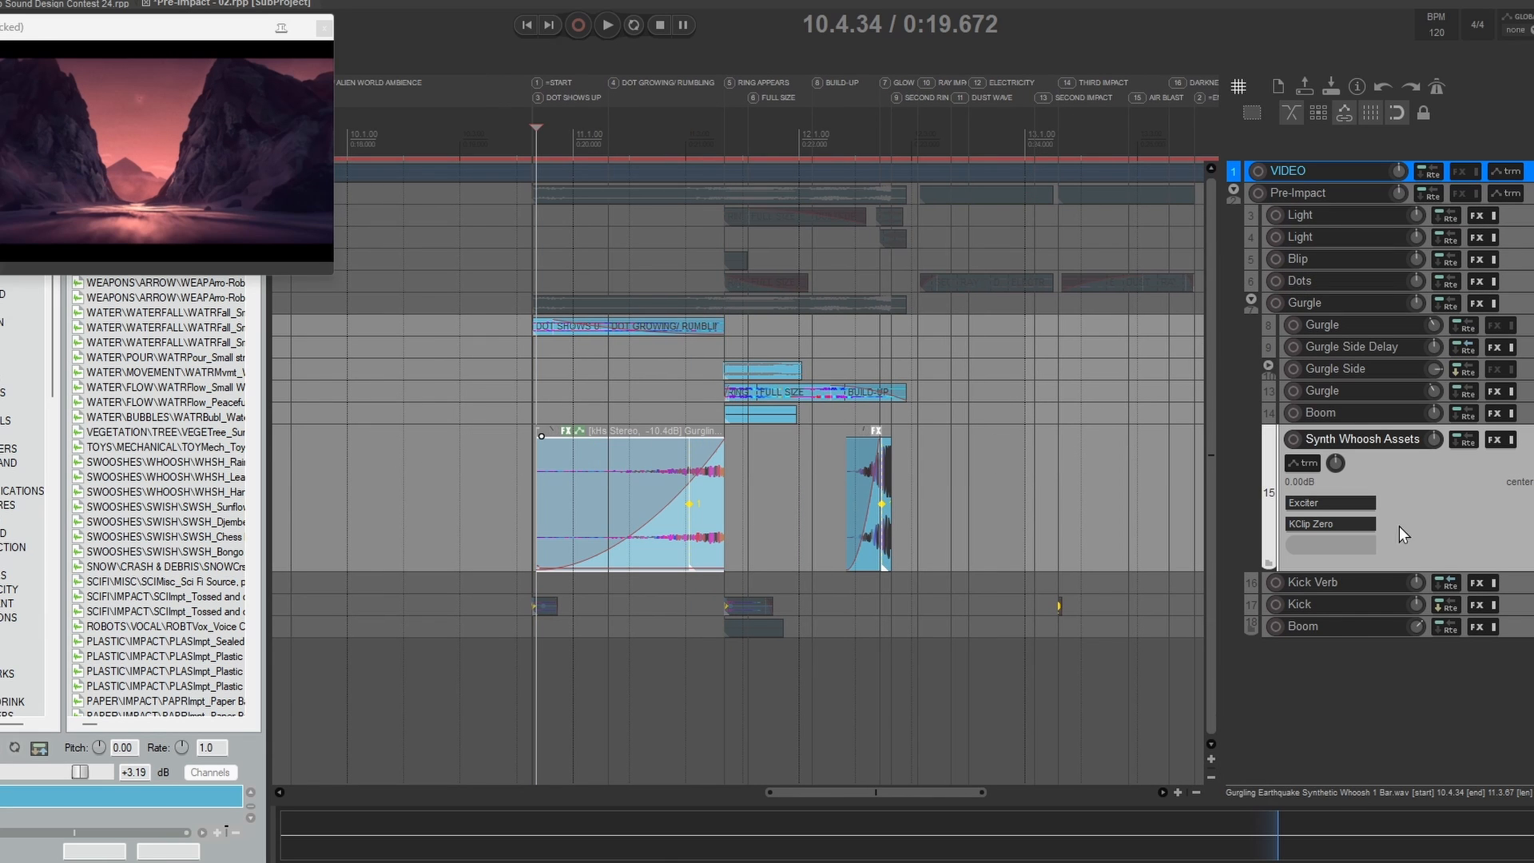
# Step: Audition the first Synth Whoosh item twice from 10.4.34 against the video
pyautogui.click(1459, 498)
pyautogui.press('space')
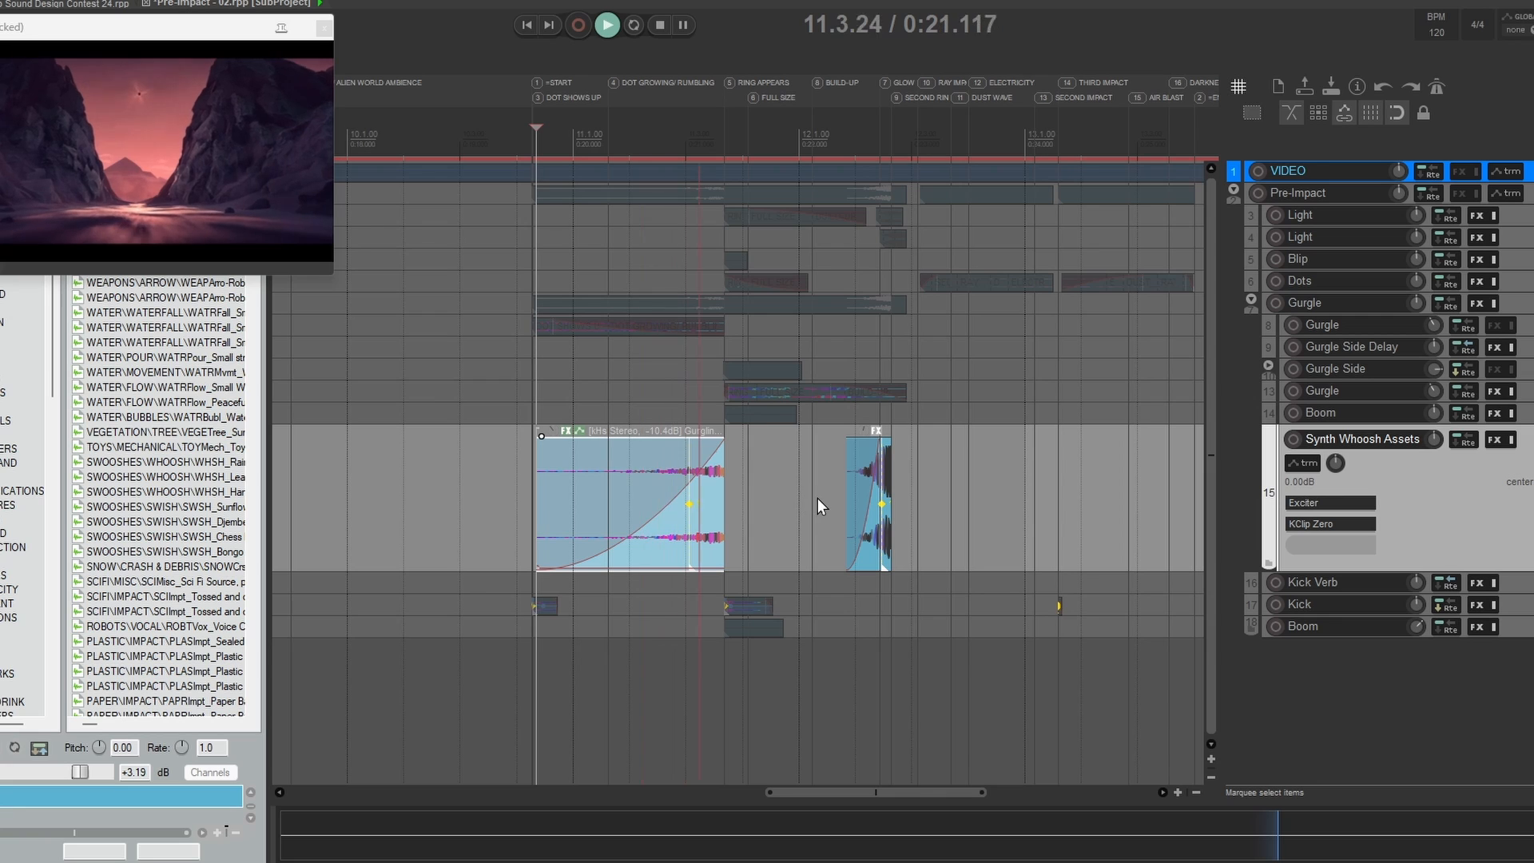
pyautogui.press('space')
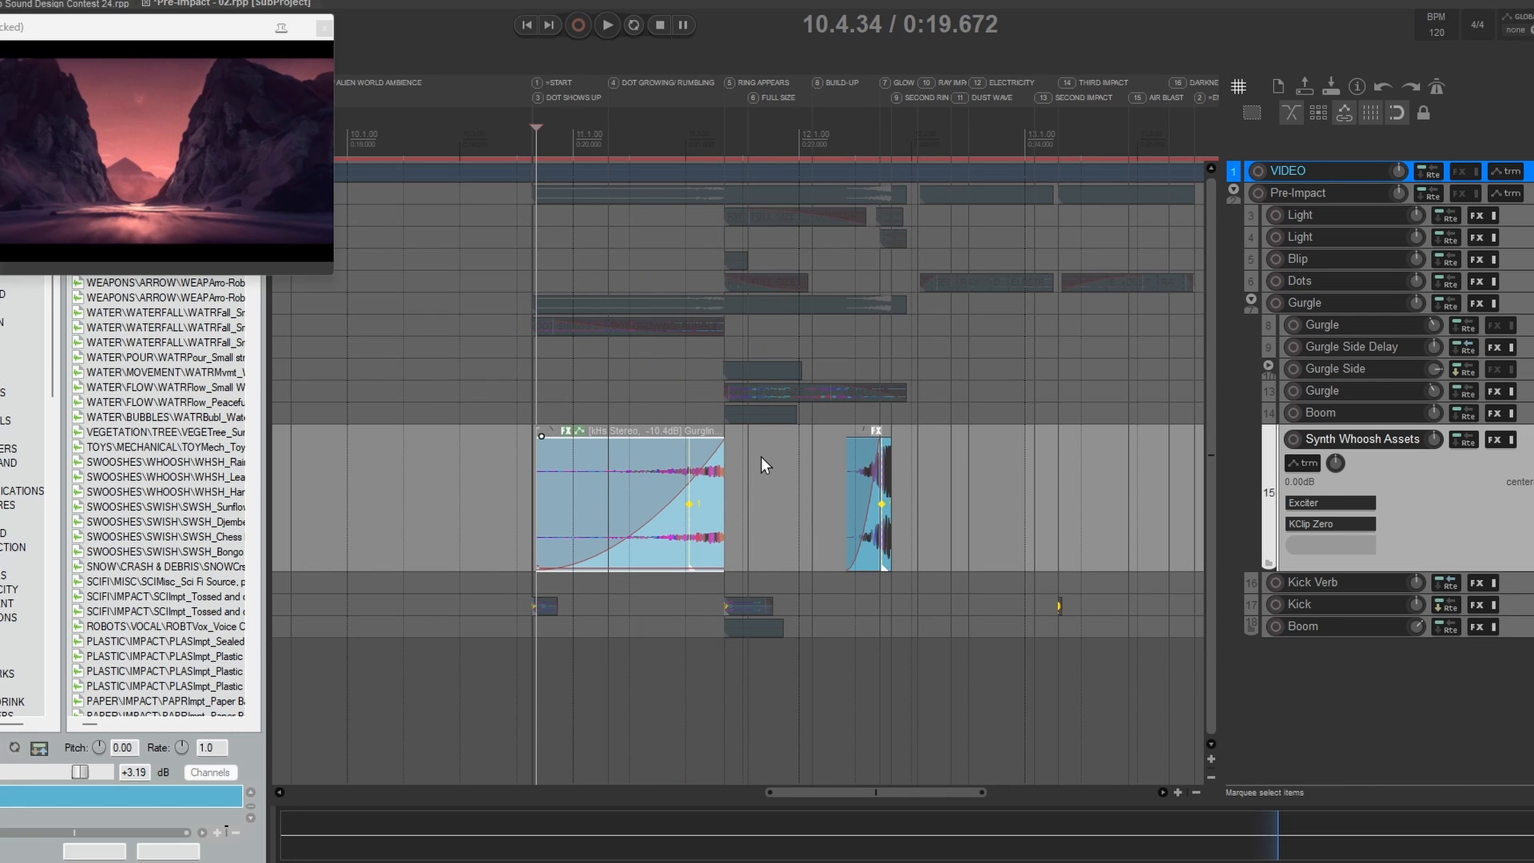
pyautogui.press('space')
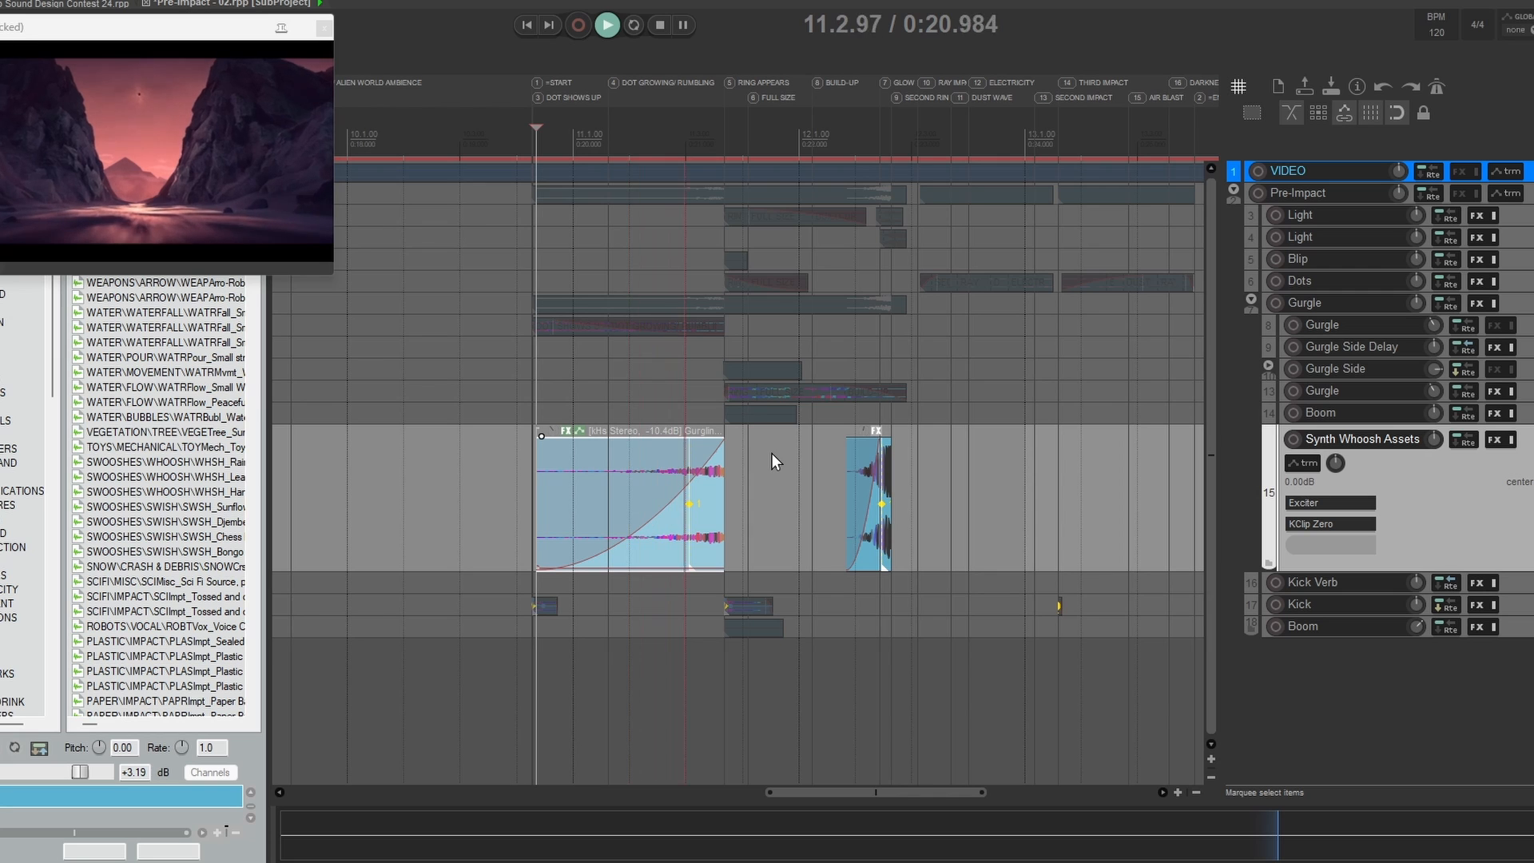
pyautogui.press('space')
# Step: Select the second Synth Whoosh item and audition it twice from 12.1.84
pyautogui.click(892, 508)
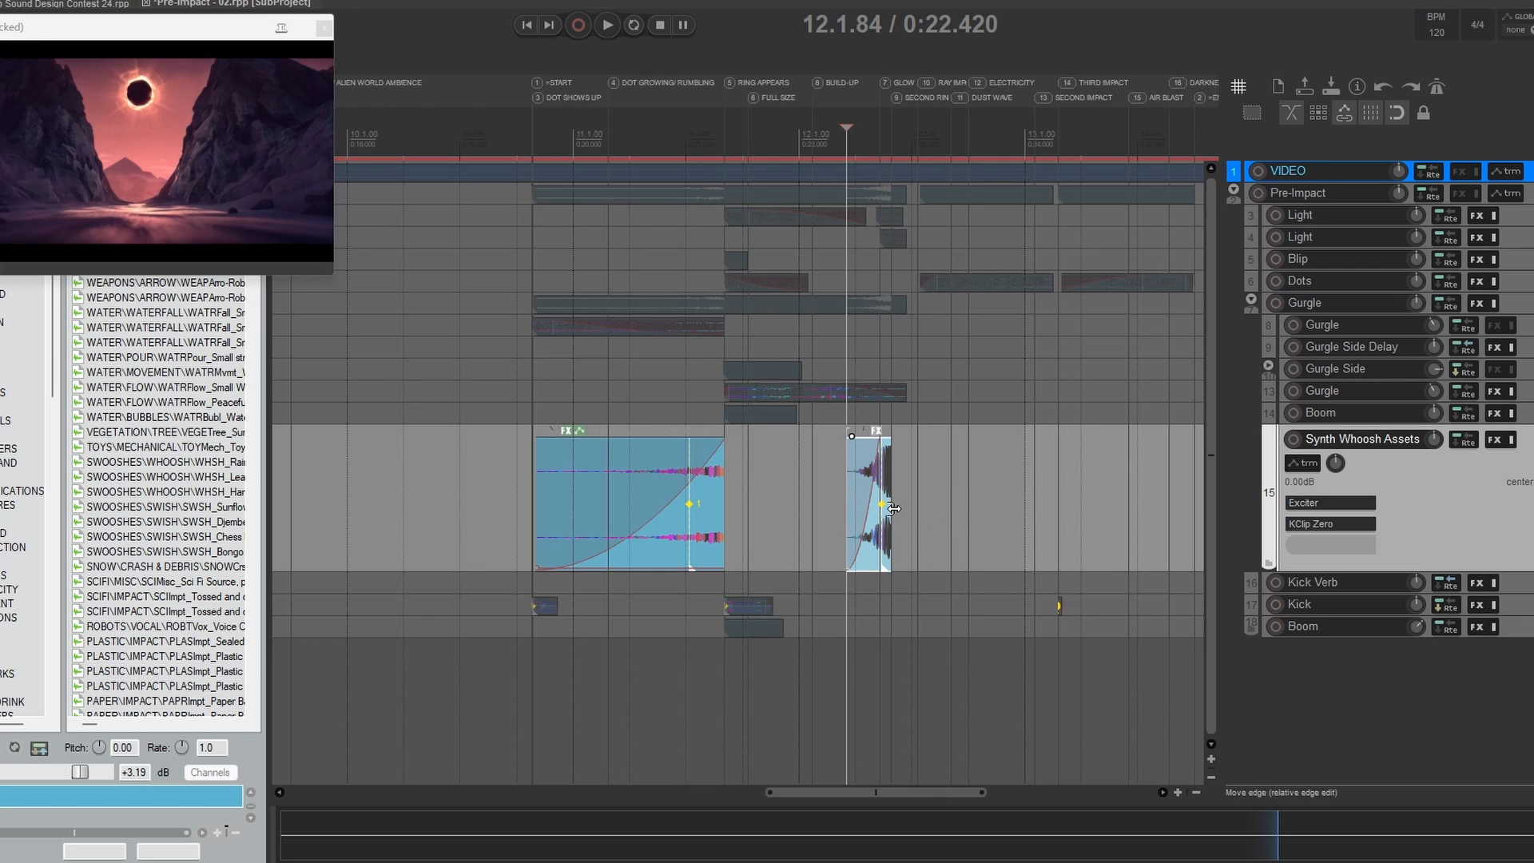
pyautogui.moveTo(1008, 516); pyautogui.dragTo(932, 516)
pyautogui.press('space')
pyautogui.press('space')
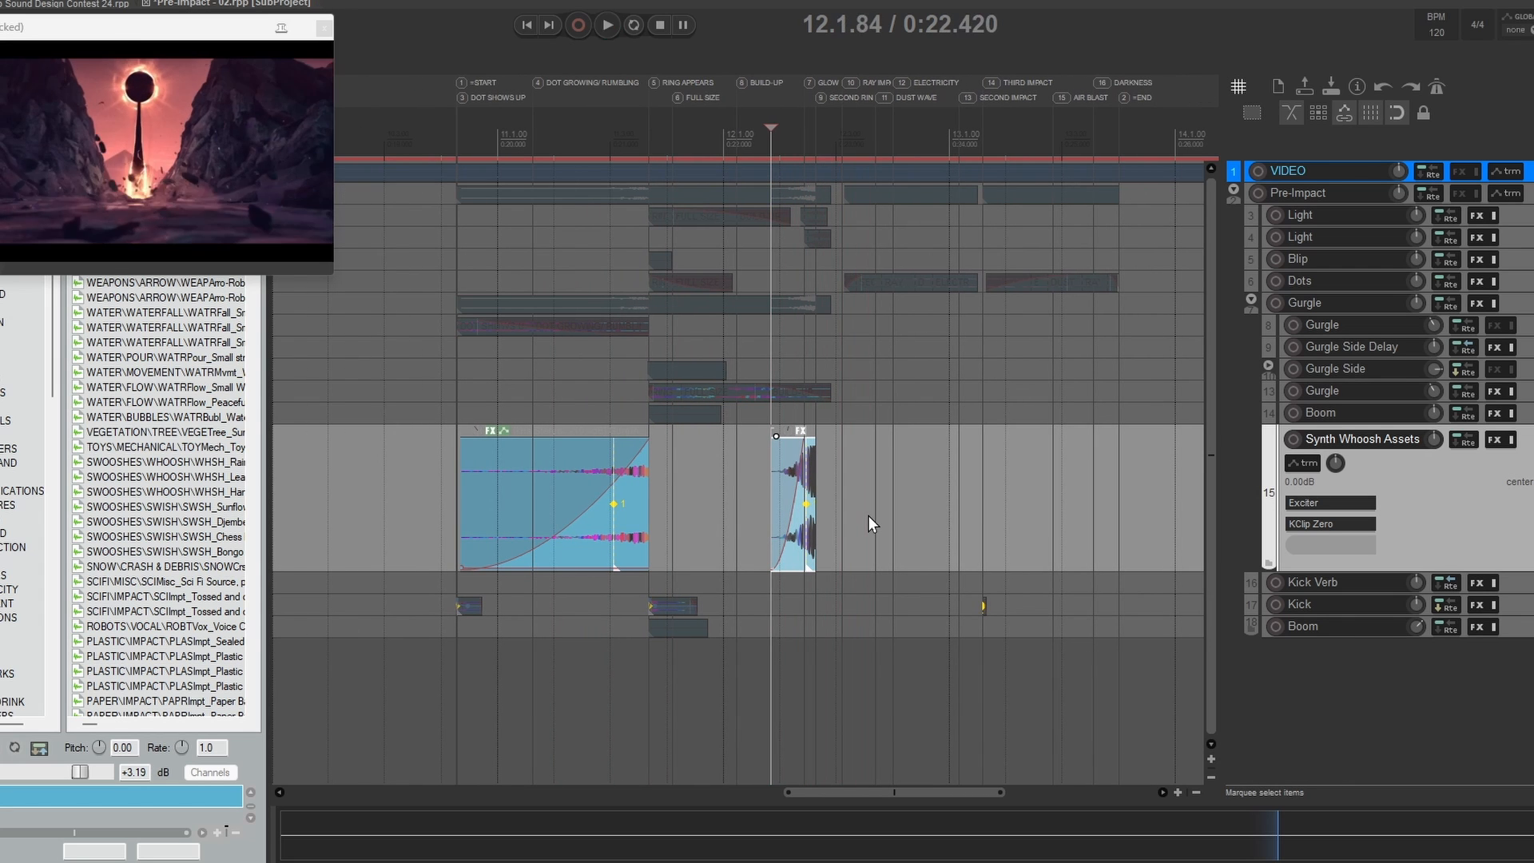
pyautogui.press('space')
pyautogui.press('space')
# Step: Compare the two whoosh items with the video by placing the cursor at their edges, including 12.1.84, 12.2.64 and 11.3.67
pyautogui.click(578, 464)
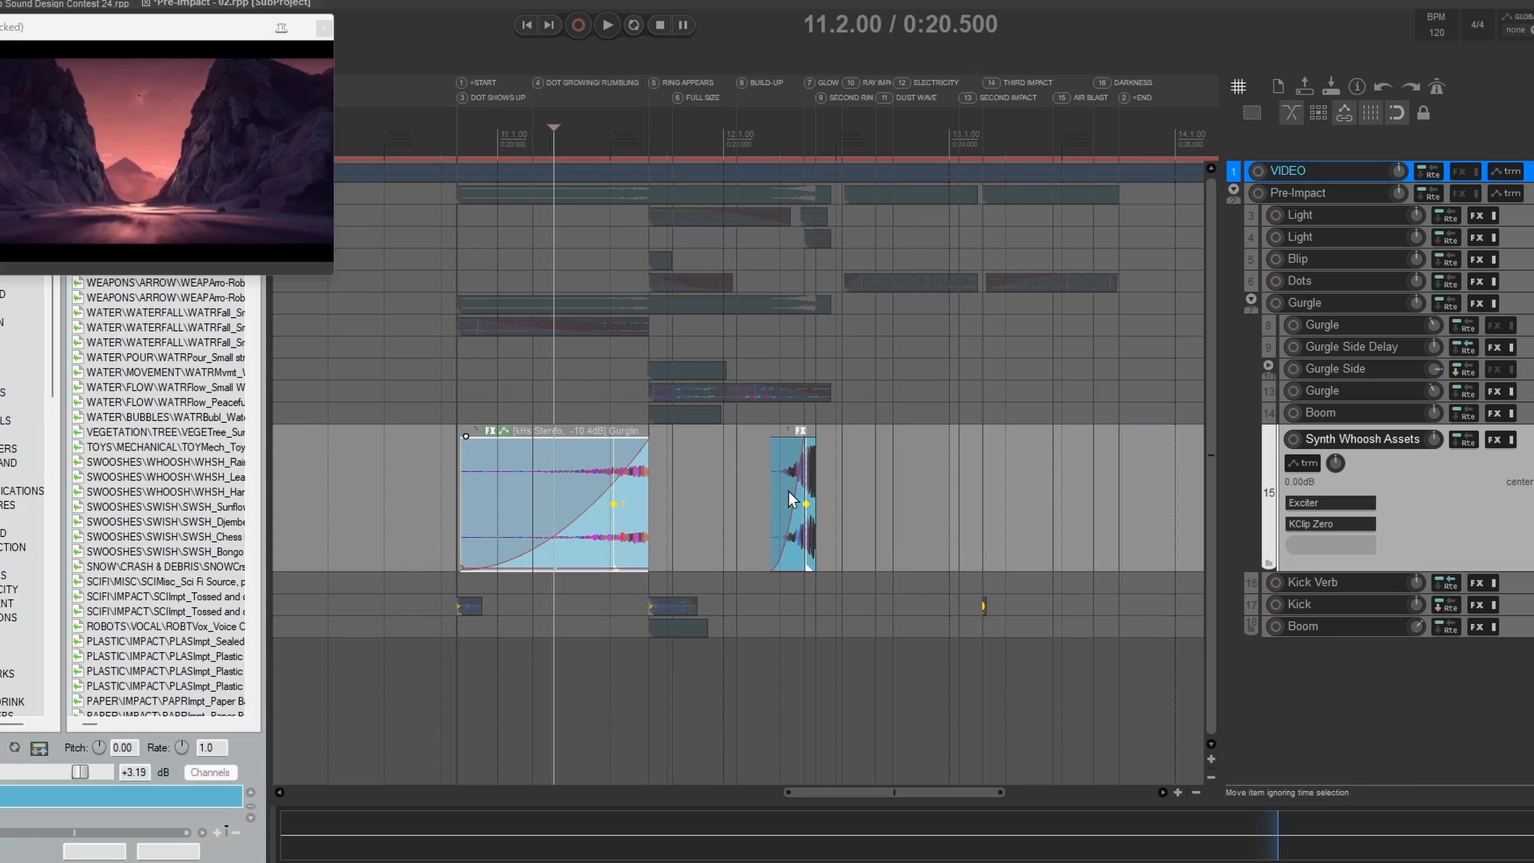
pyautogui.click(786, 468)
pyautogui.click(771, 489)
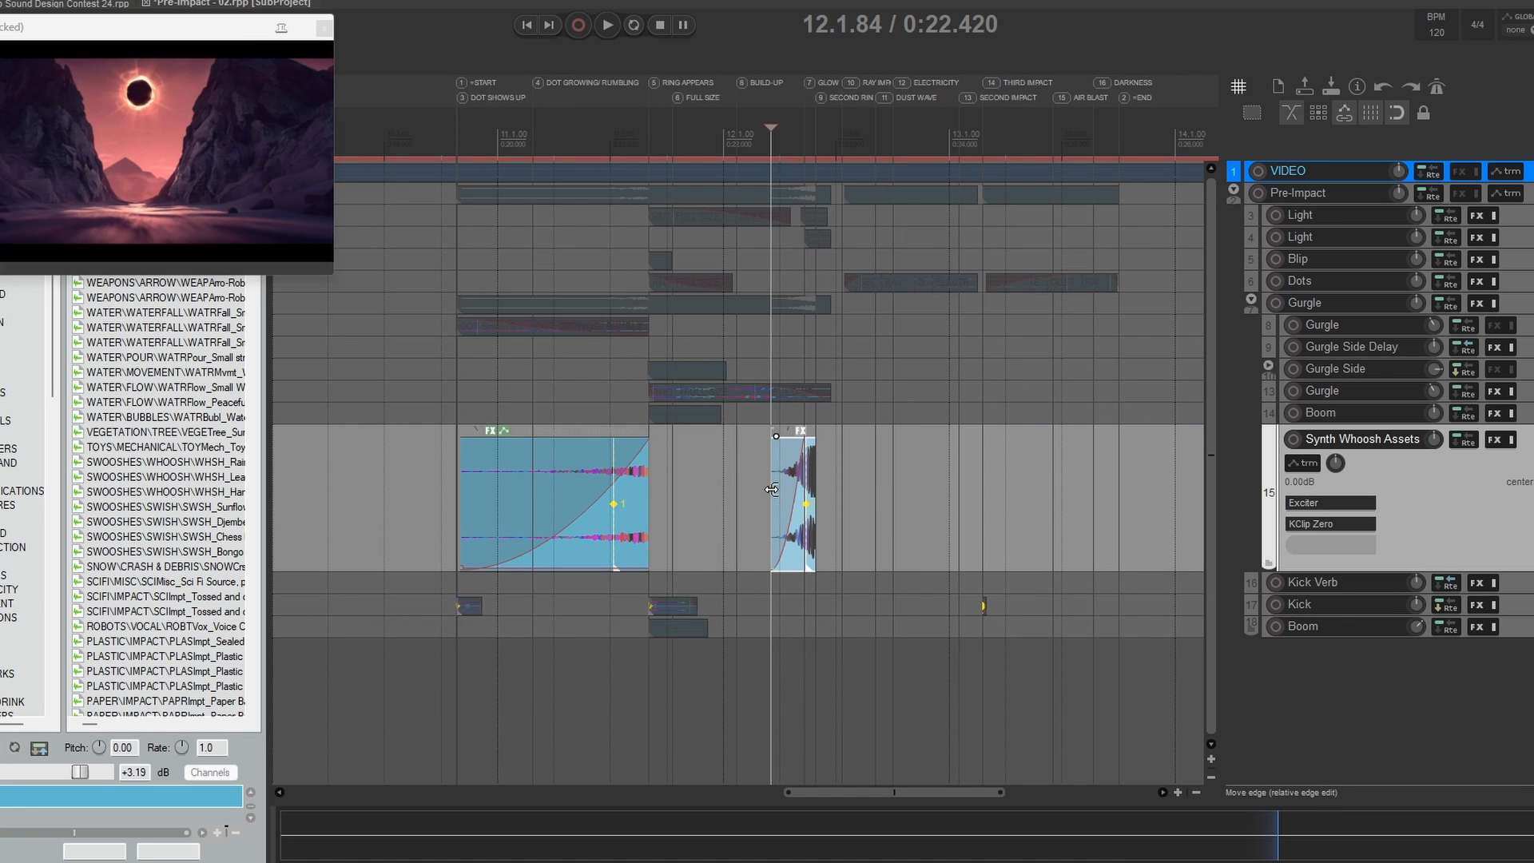
pyautogui.click(816, 498)
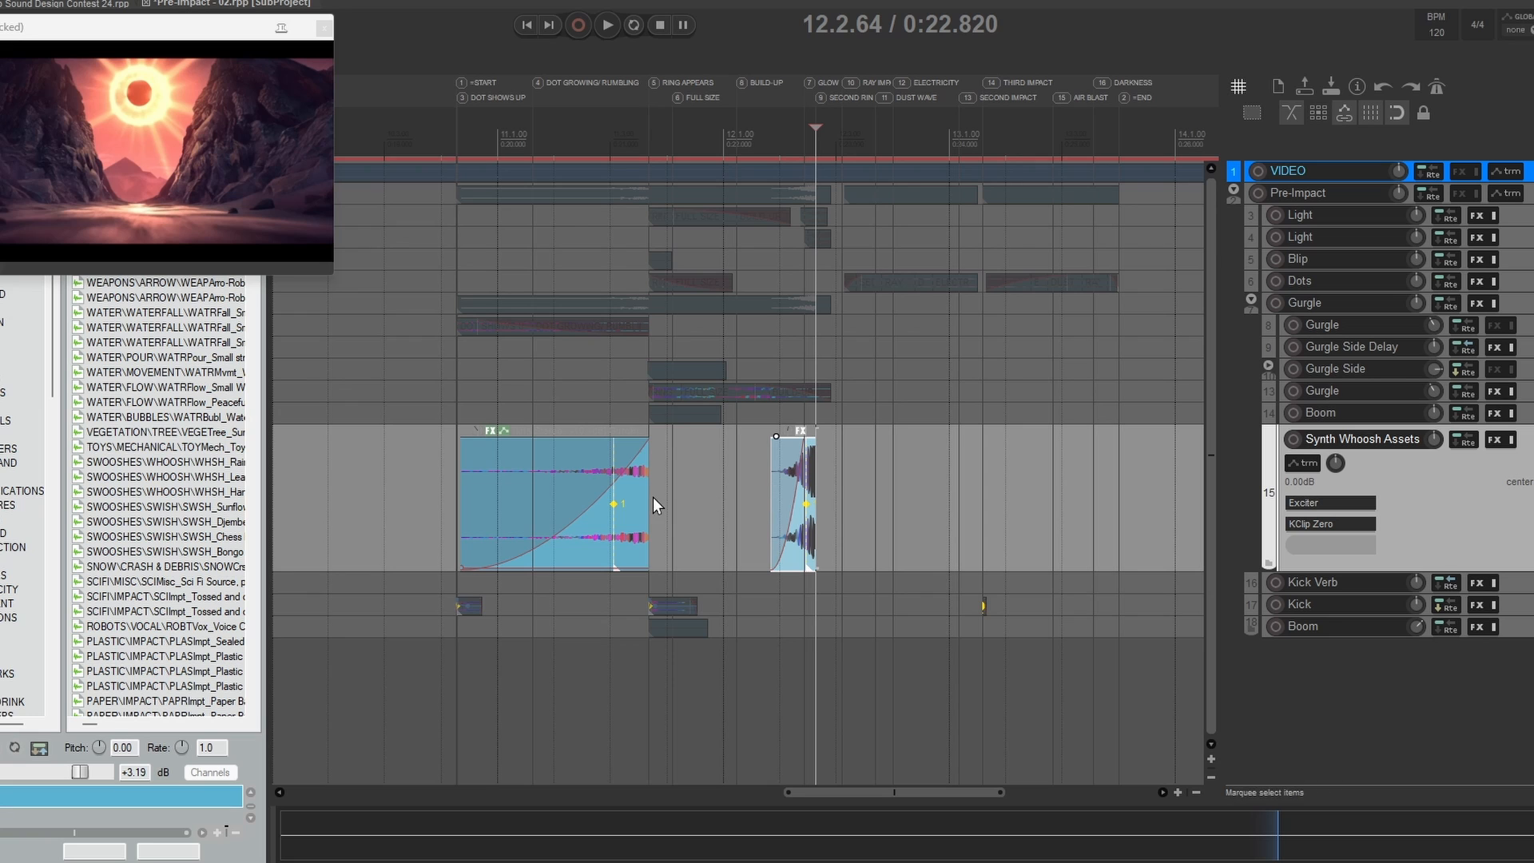
pyautogui.click(649, 487)
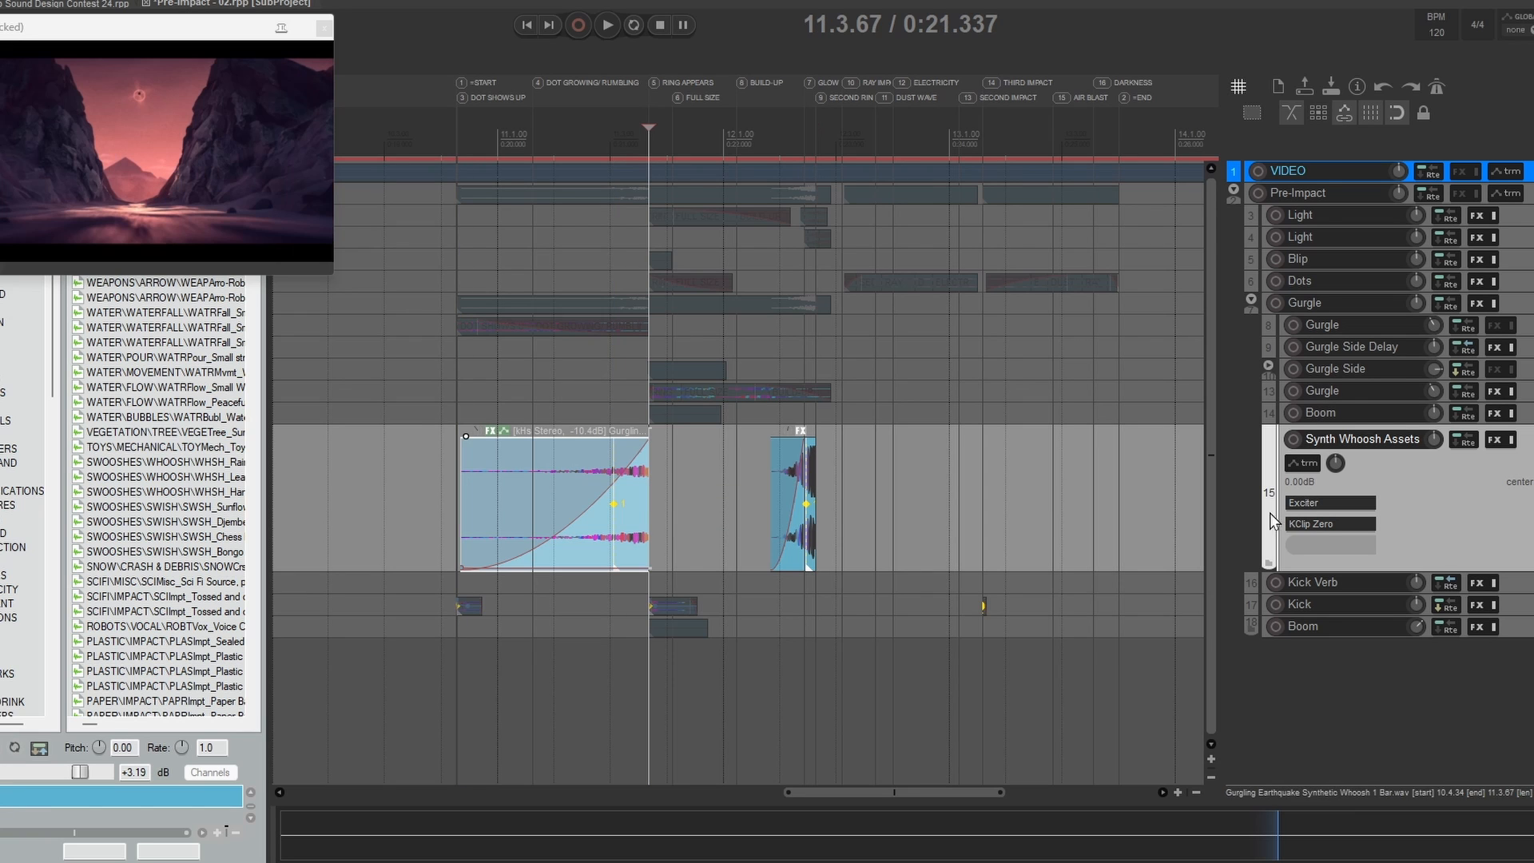
pyautogui.click(815, 479)
pyautogui.click(653, 527)
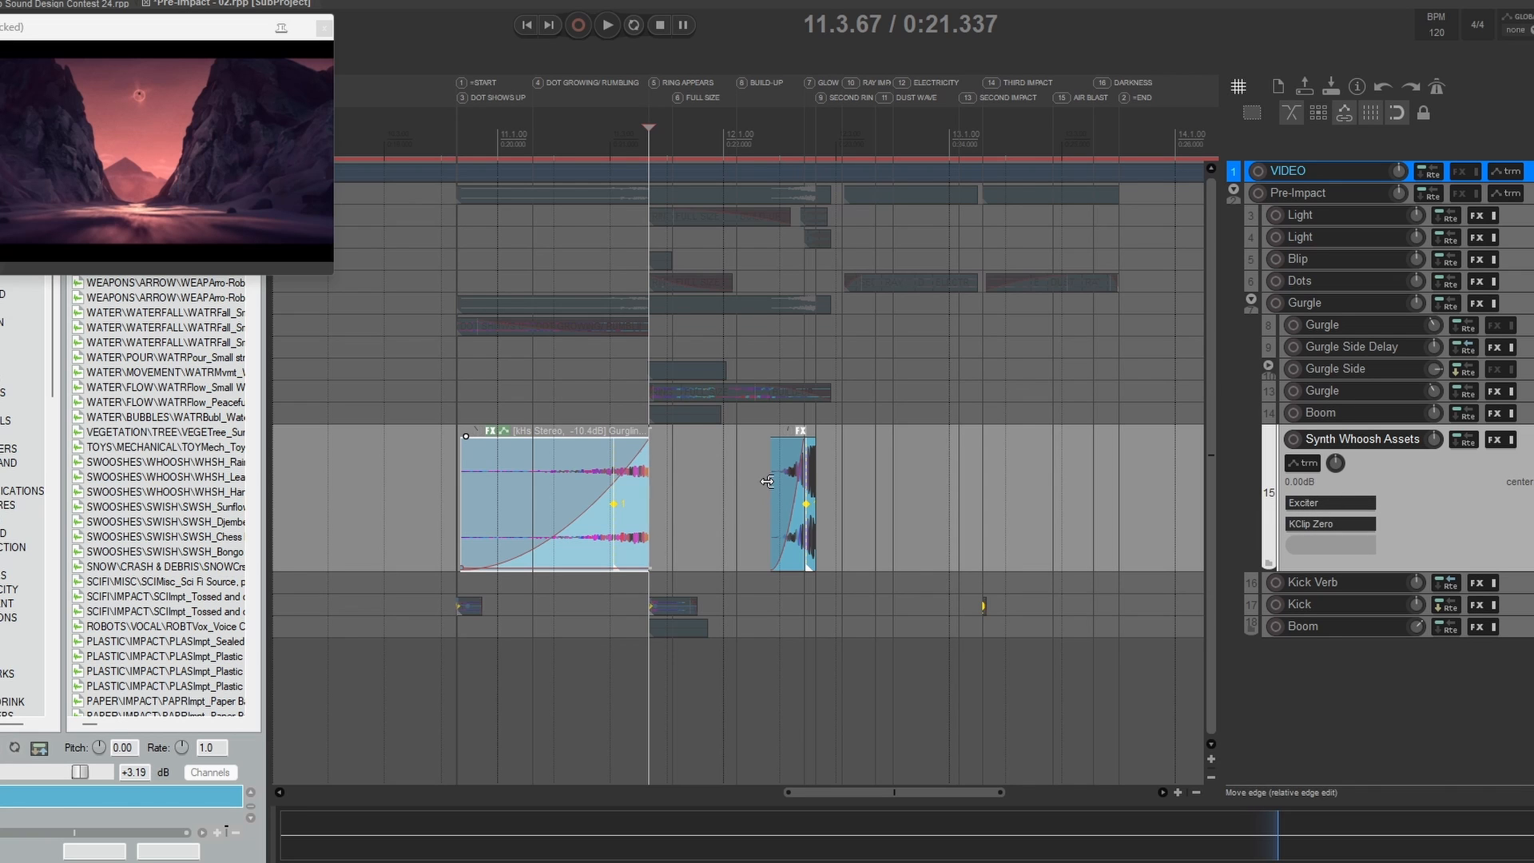
pyautogui.click(787, 489)
# Step: Shrink the Synth Whoosh track, solo and enlarge the Kick track, and audition it from 10.3.00
pyautogui.press('`')
pyautogui.click(1350, 458)
pyautogui.click(1327, 480)
pyautogui.moveTo(1319, 489); pyautogui.dragTo(1316, 582)
pyautogui.click(409, 521)
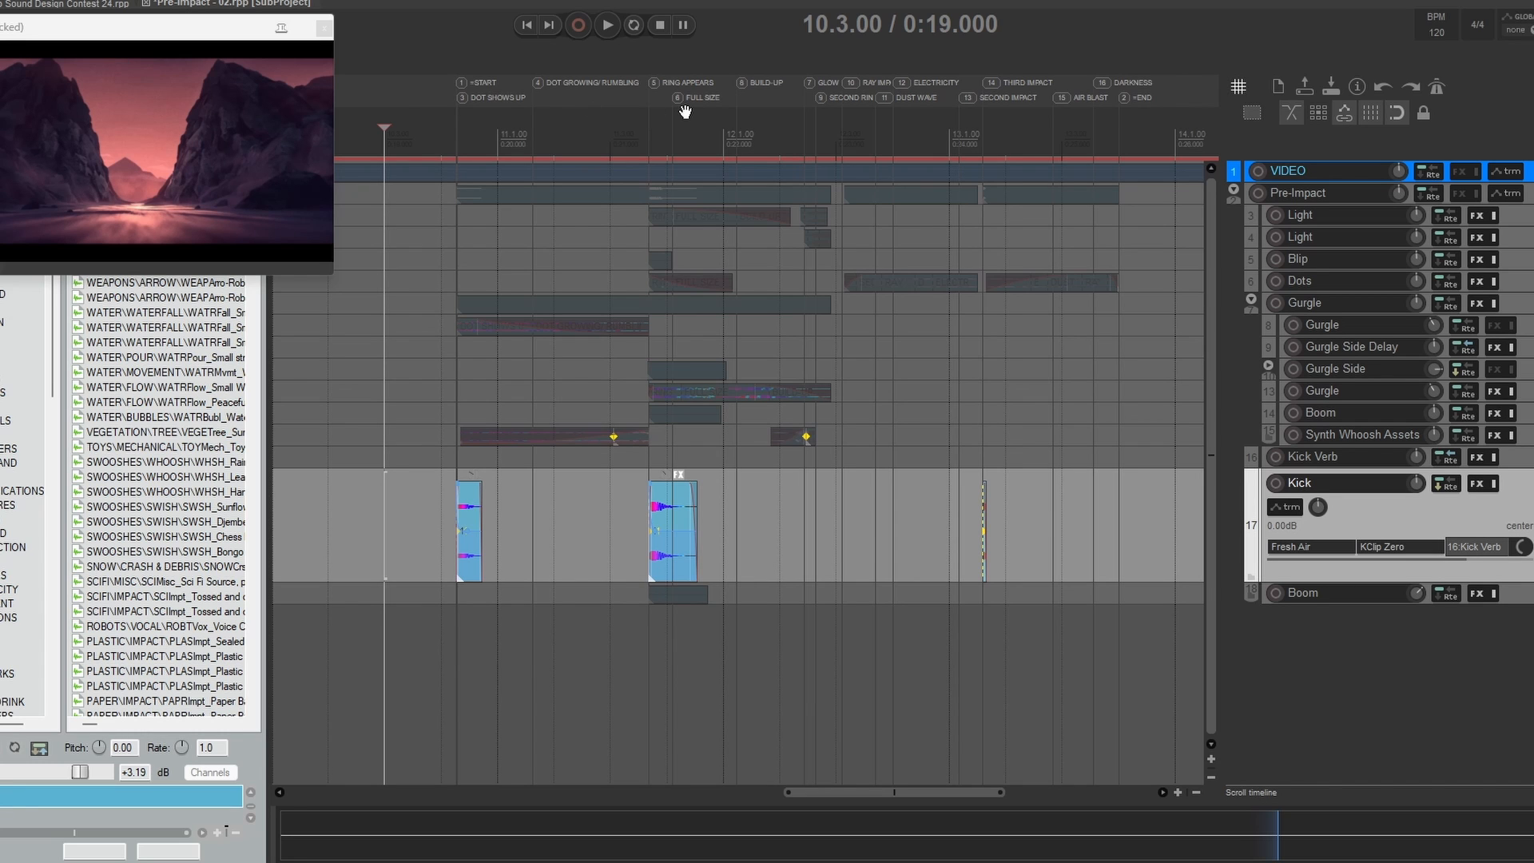
pyautogui.press('space')
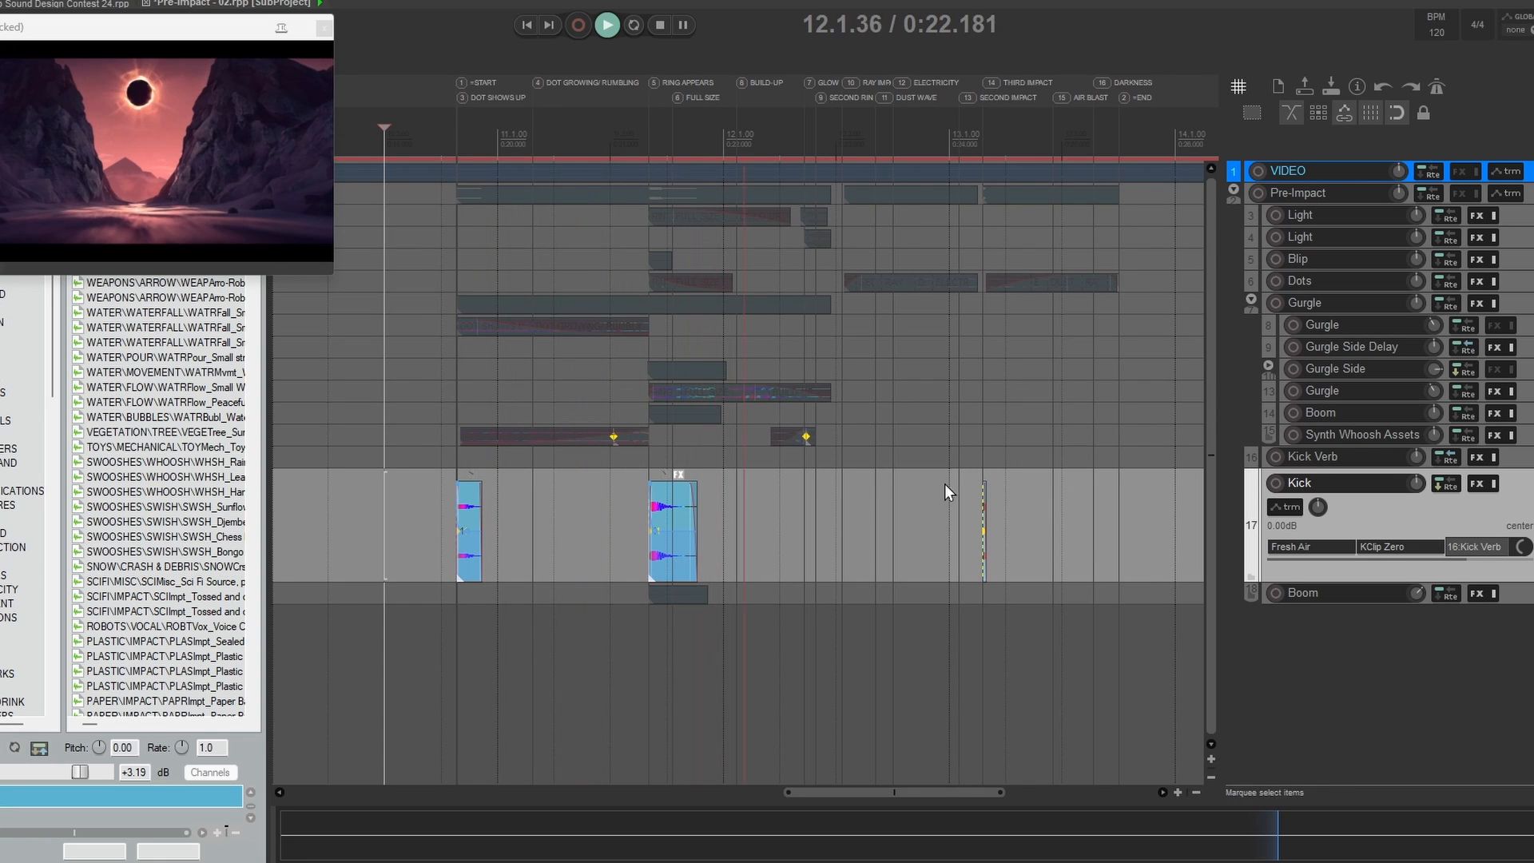
pyautogui.press('space')
# Step: Enlarge the Kick Verb track beside the Kick, review their effects and audition both together
pyautogui.click(384, 457)
pyautogui.click(444, 519)
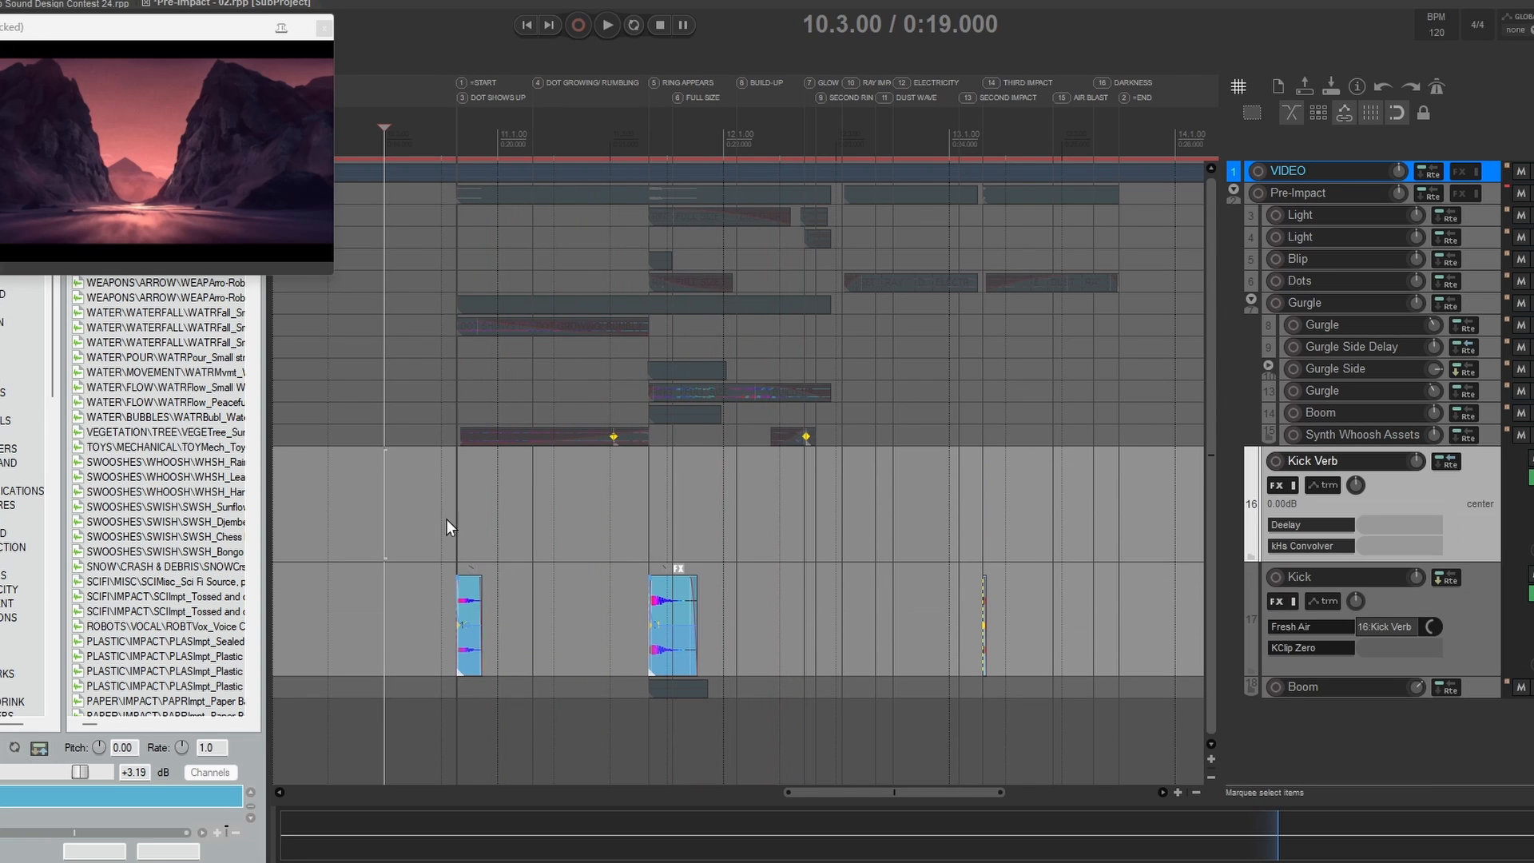
pyautogui.press('space')
pyautogui.press('space')
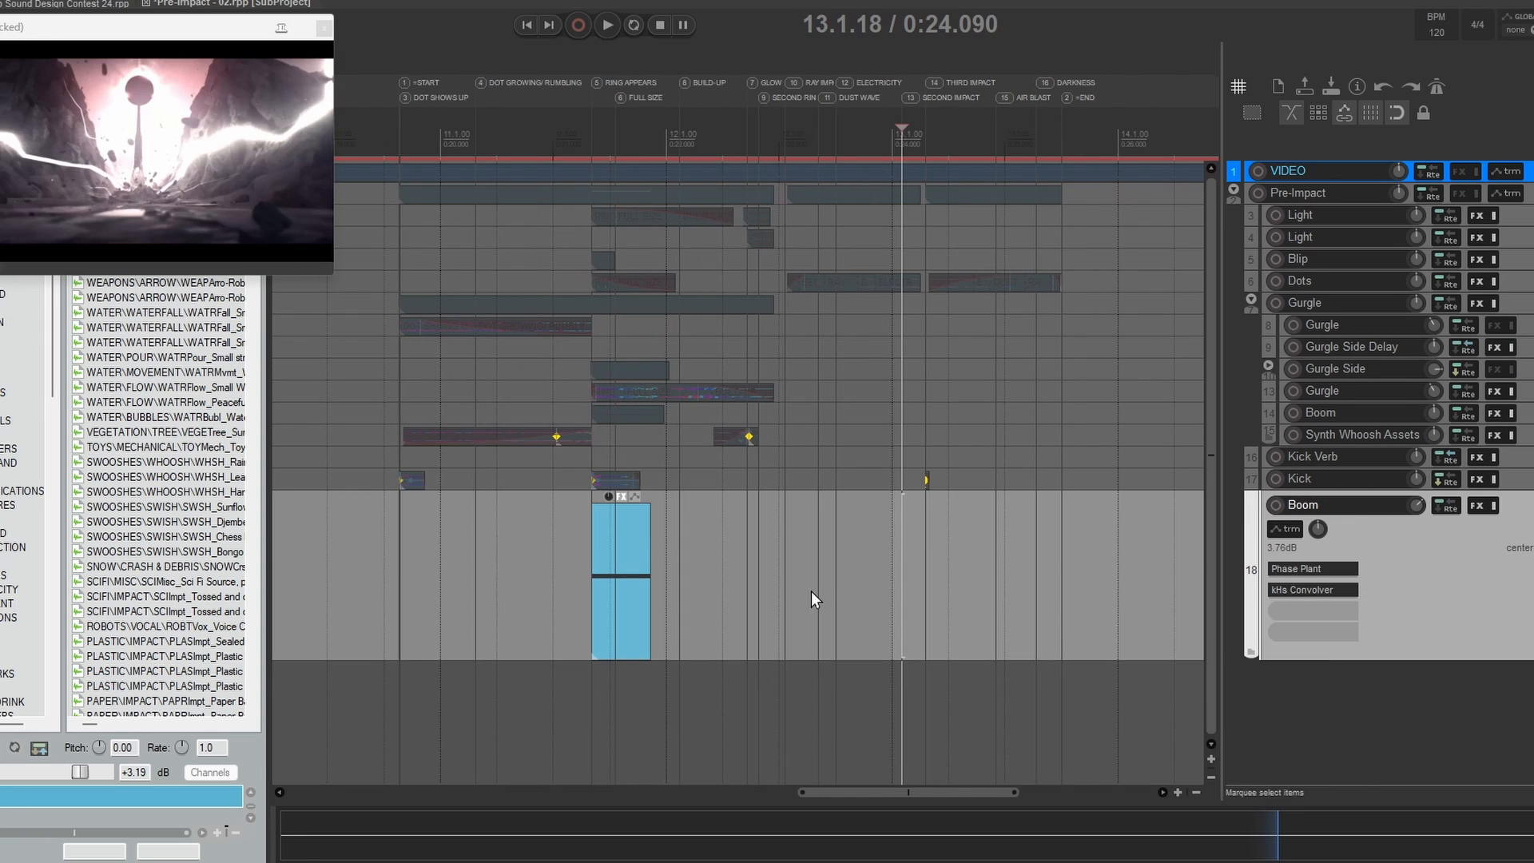
# Step: Solo and enlarge Boom track 18 and audition it from 11.3.00
pyautogui.click(573, 549)
pyautogui.press('space')
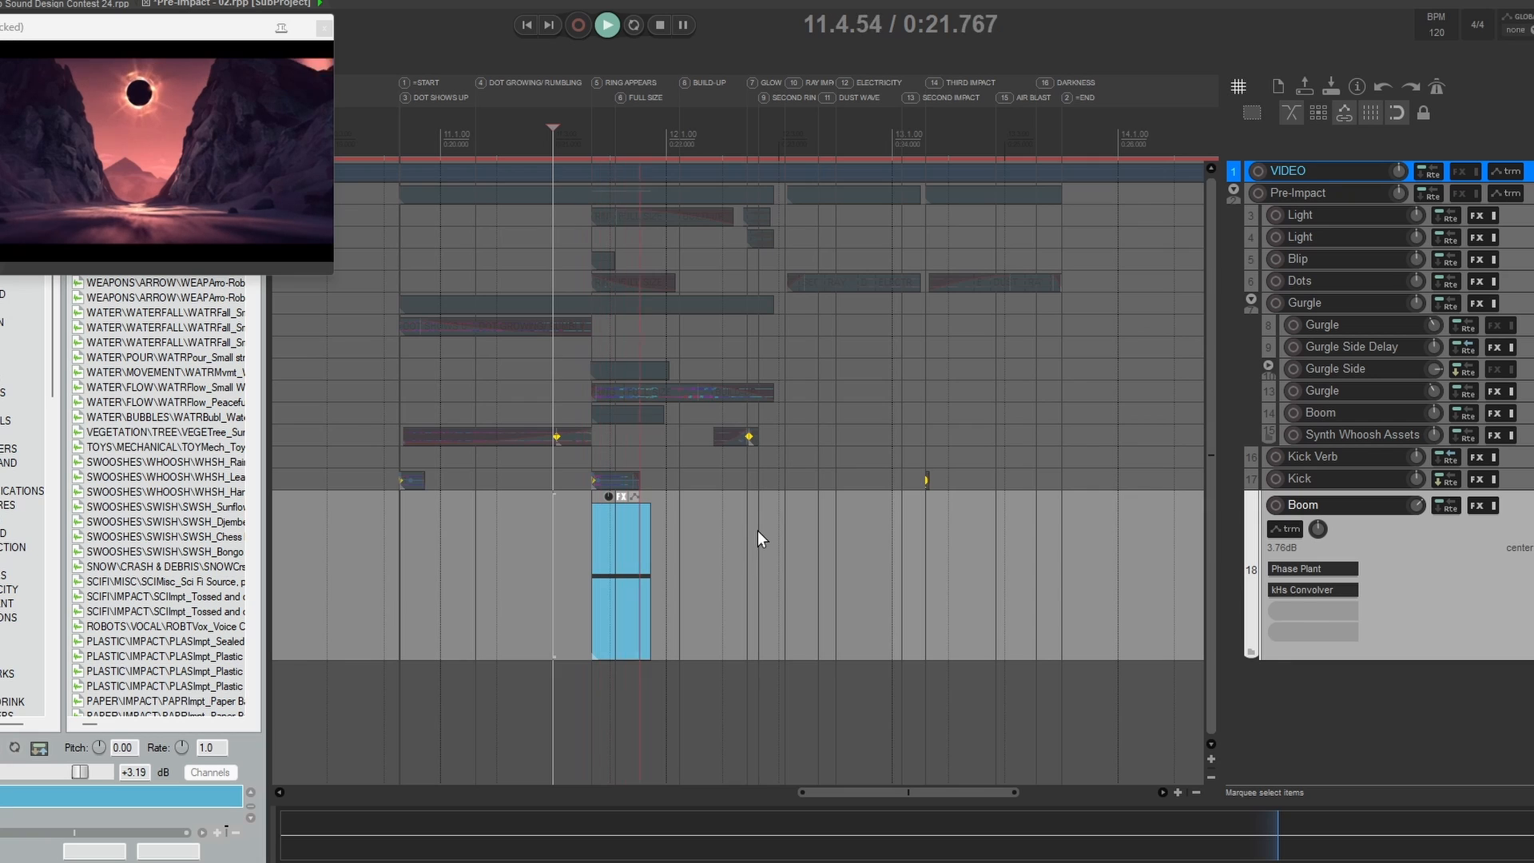
pyautogui.press('space')
# Step: Solo the Gurgle group's Boom track together with Boom track 18, audition the pair from 11.3.00 and return to track 18 alone
pyautogui.click(1512, 435)
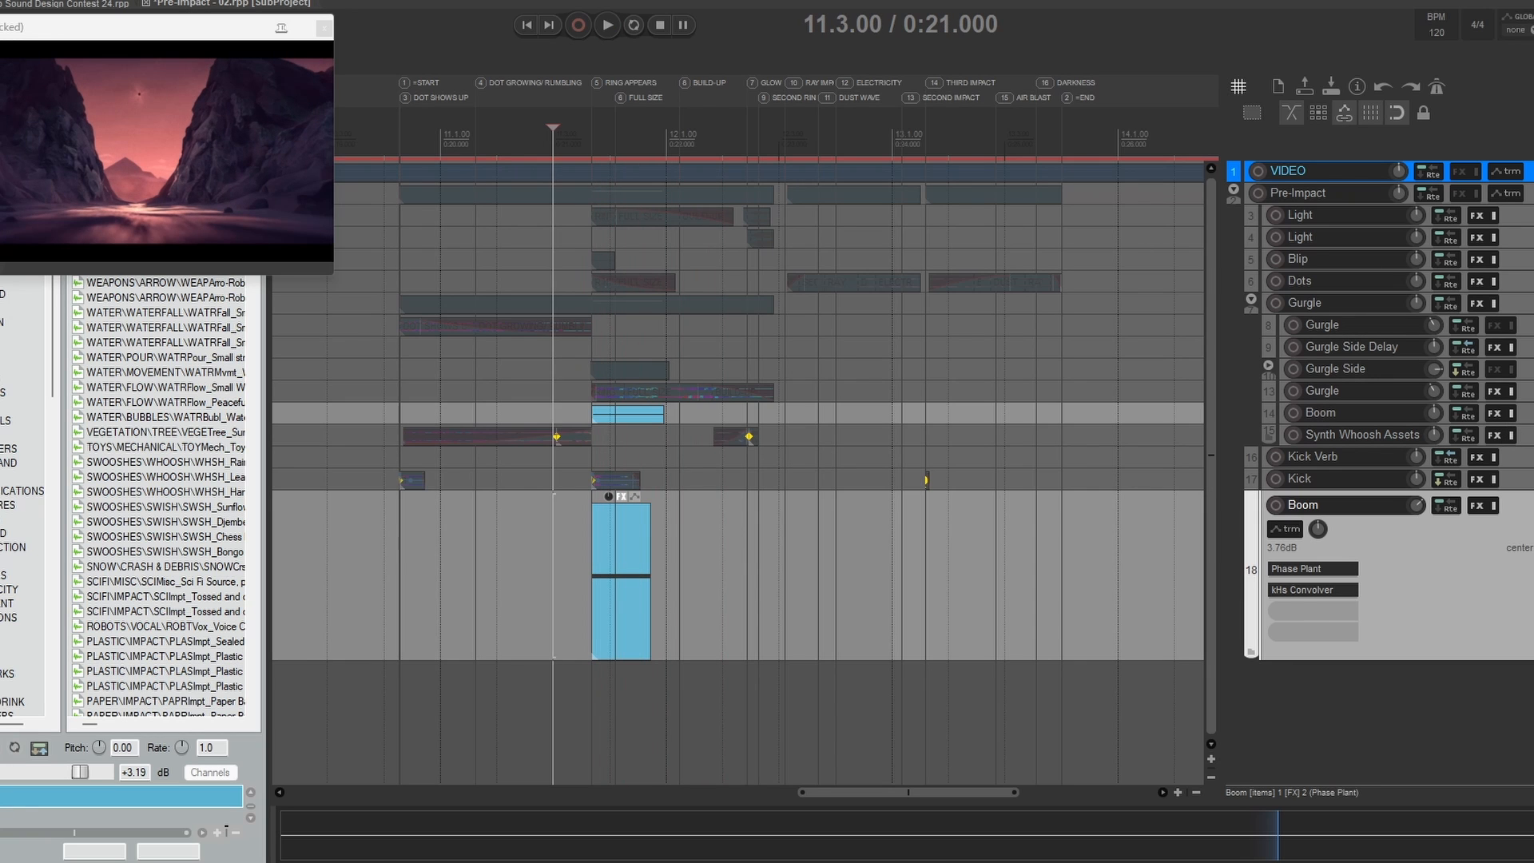
pyautogui.press('space')
pyautogui.press('space')
pyautogui.press('space')
pyautogui.press('space')
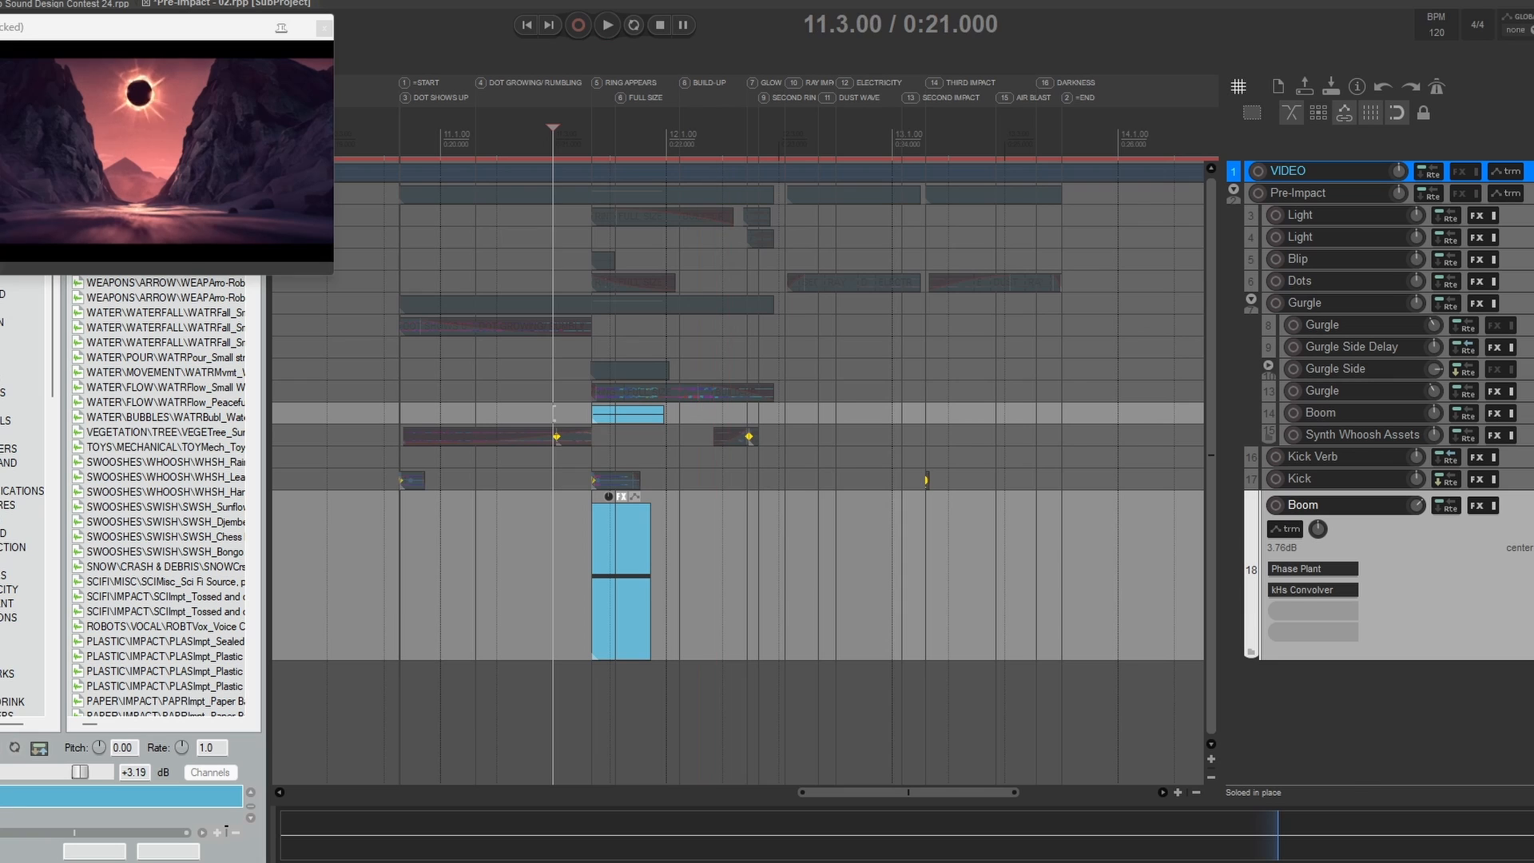
pyautogui.press('space')
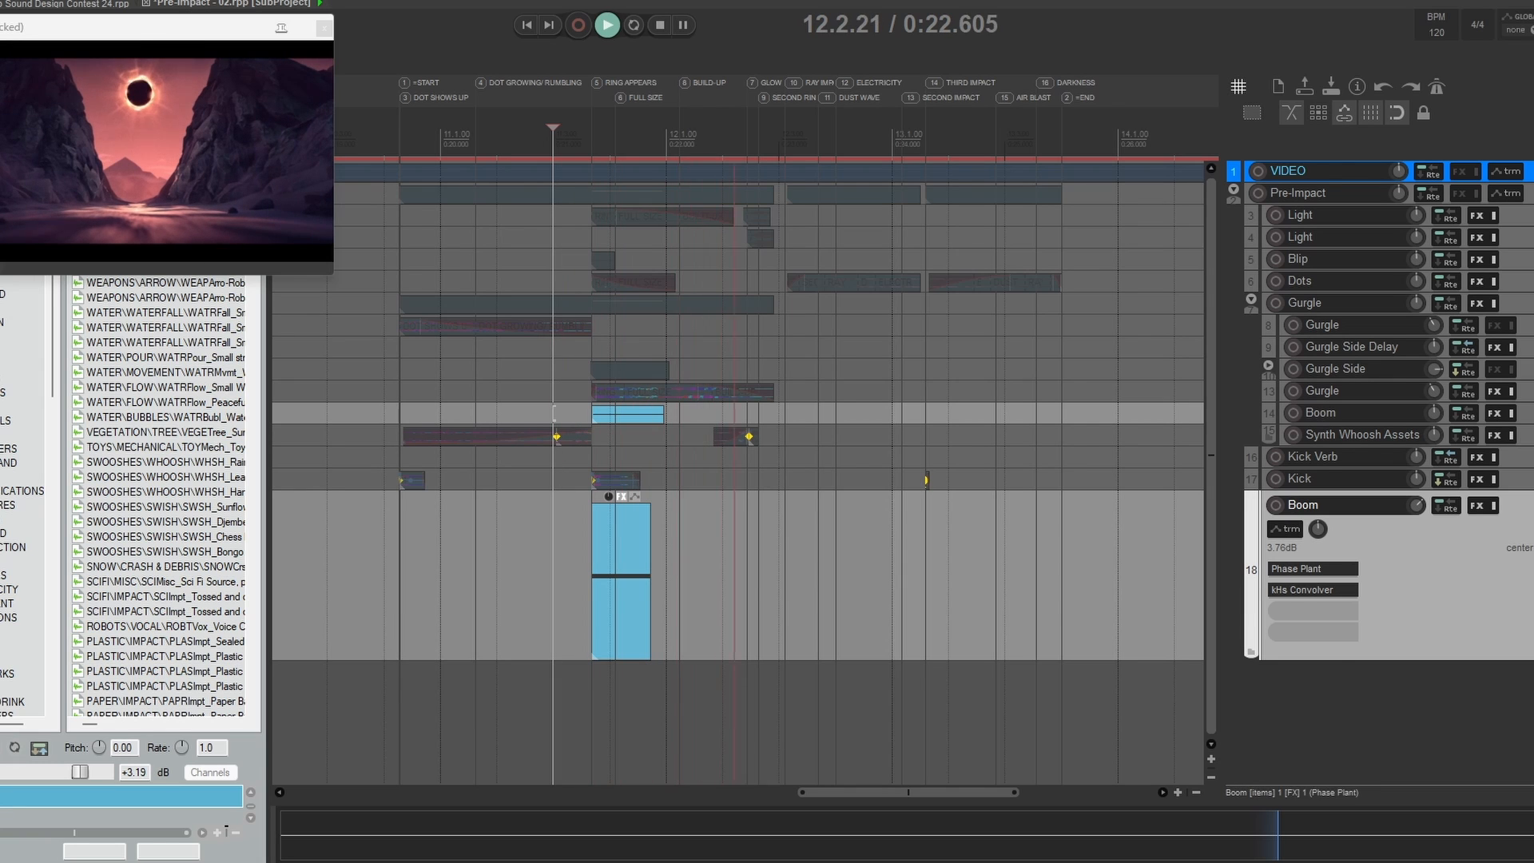
pyautogui.press('space')
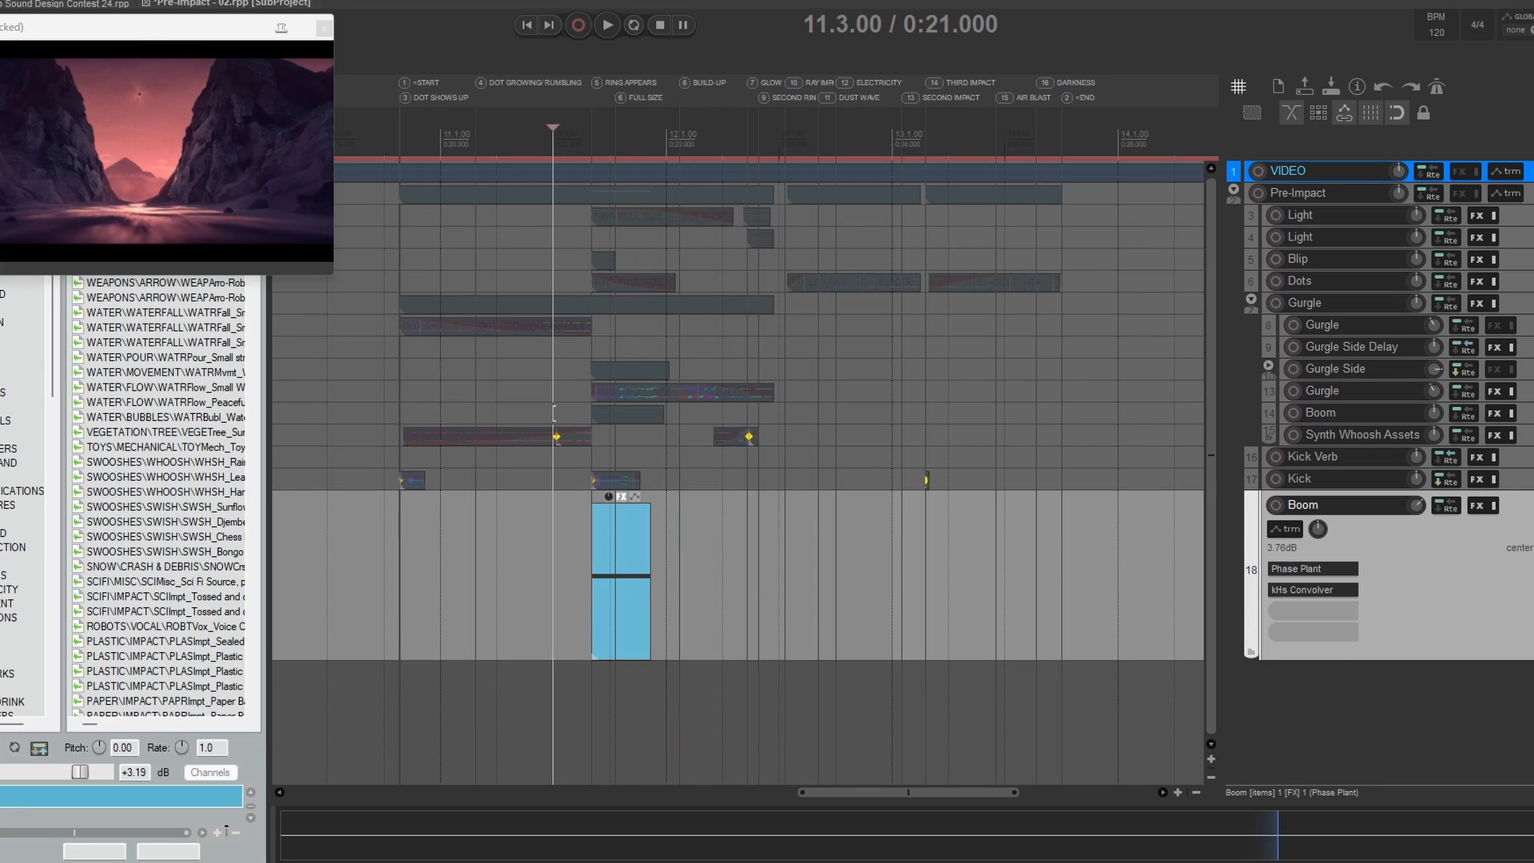
# Step: Clear the solo, shrink the Boom track to its compact height and save the Pre-Impact subproject
pyautogui.hotkey('ctrl', 'a')
pyautogui.scroll(-2, 712, 495)
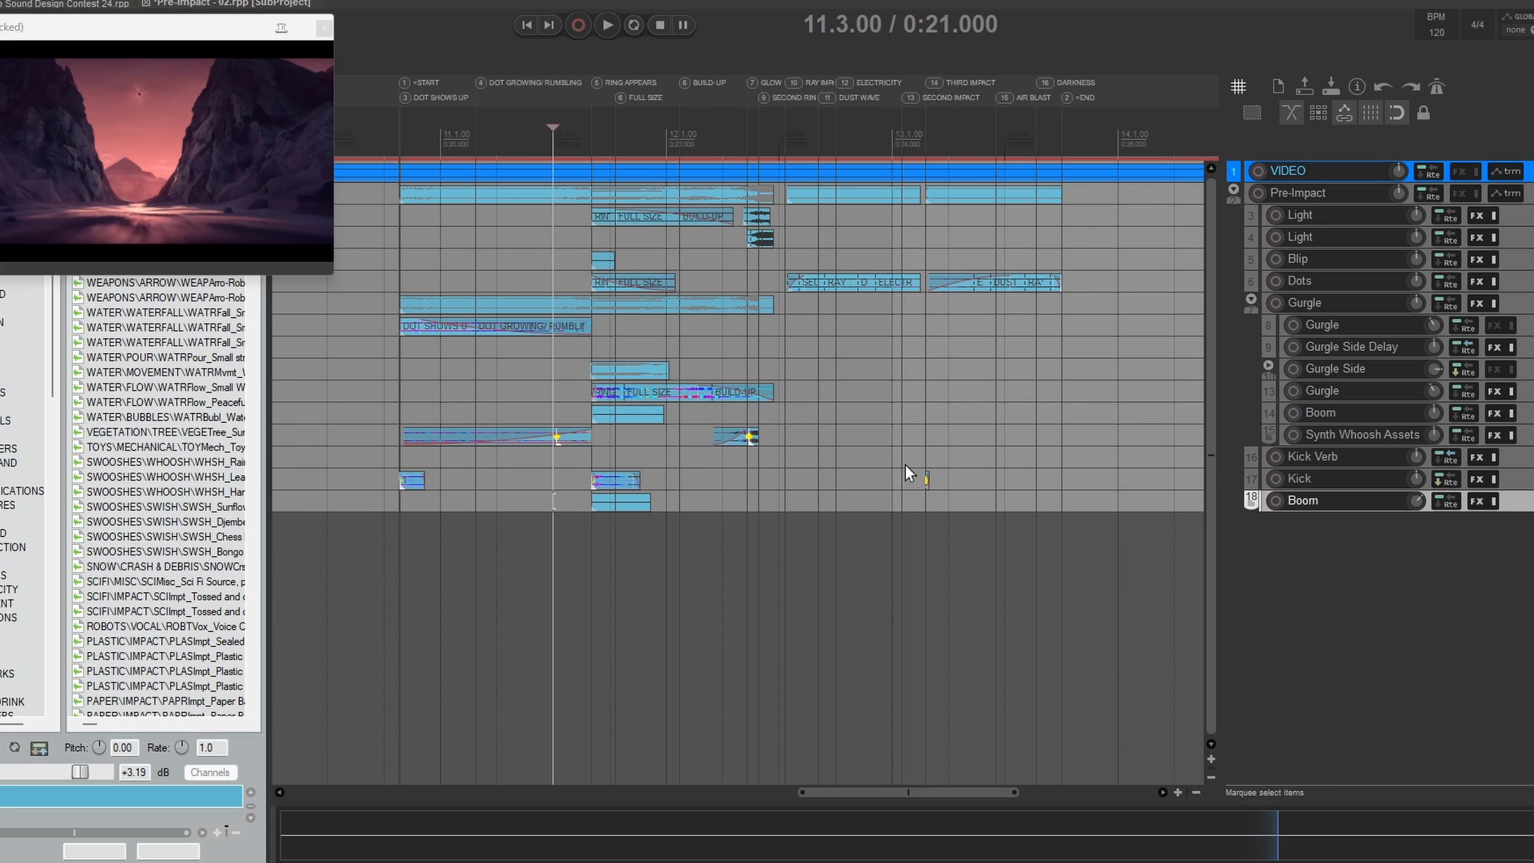
pyautogui.hotkey('ctrl', 's')
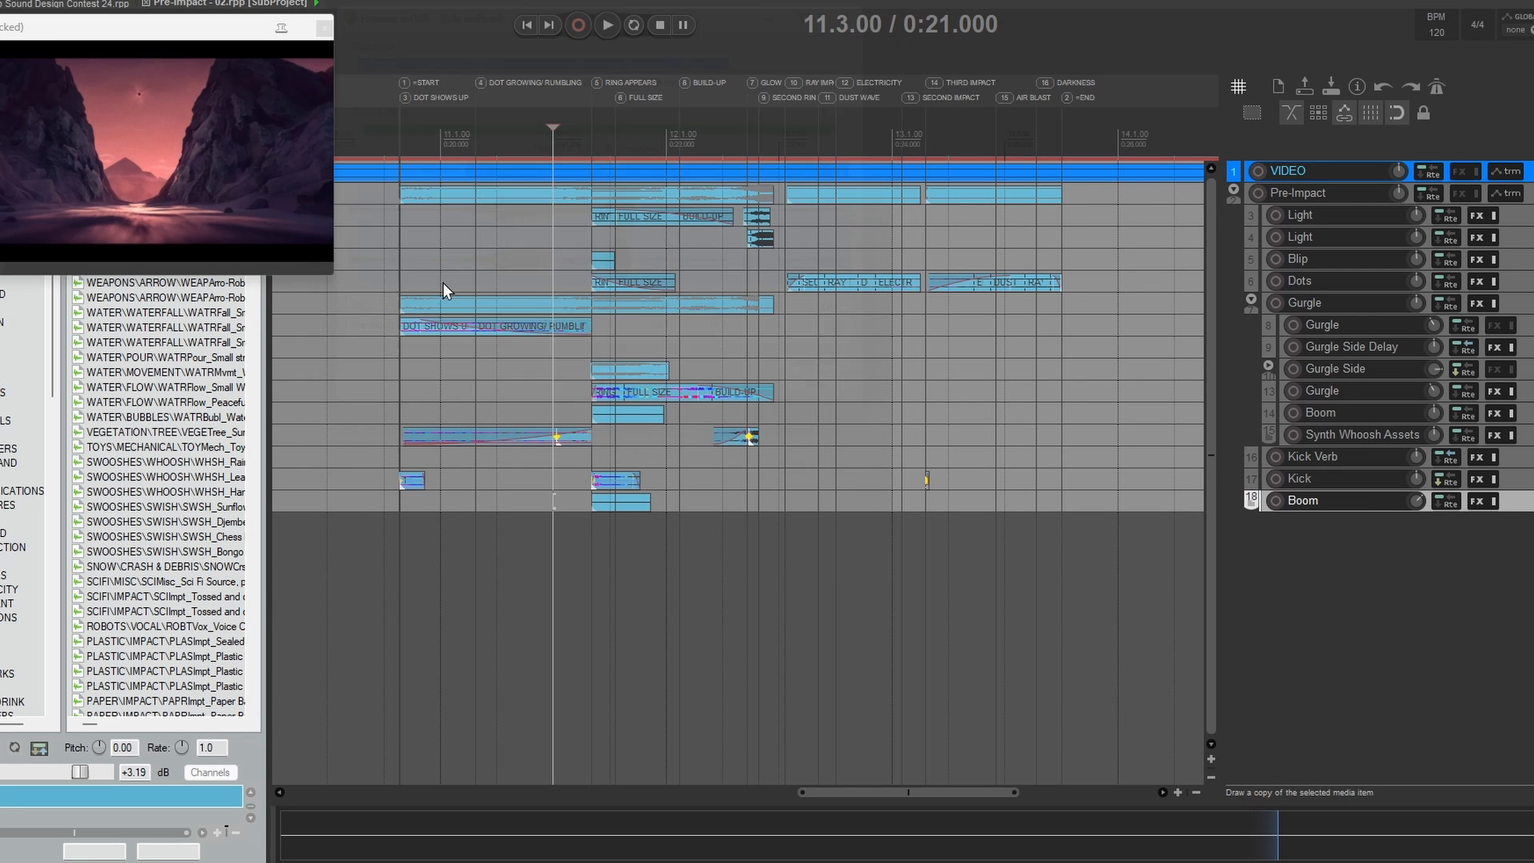
# Step: Audition the complete Pre-Impact mix from 10.4.28 and save the subproject
pyautogui.click(399, 246)
pyautogui.press('space')
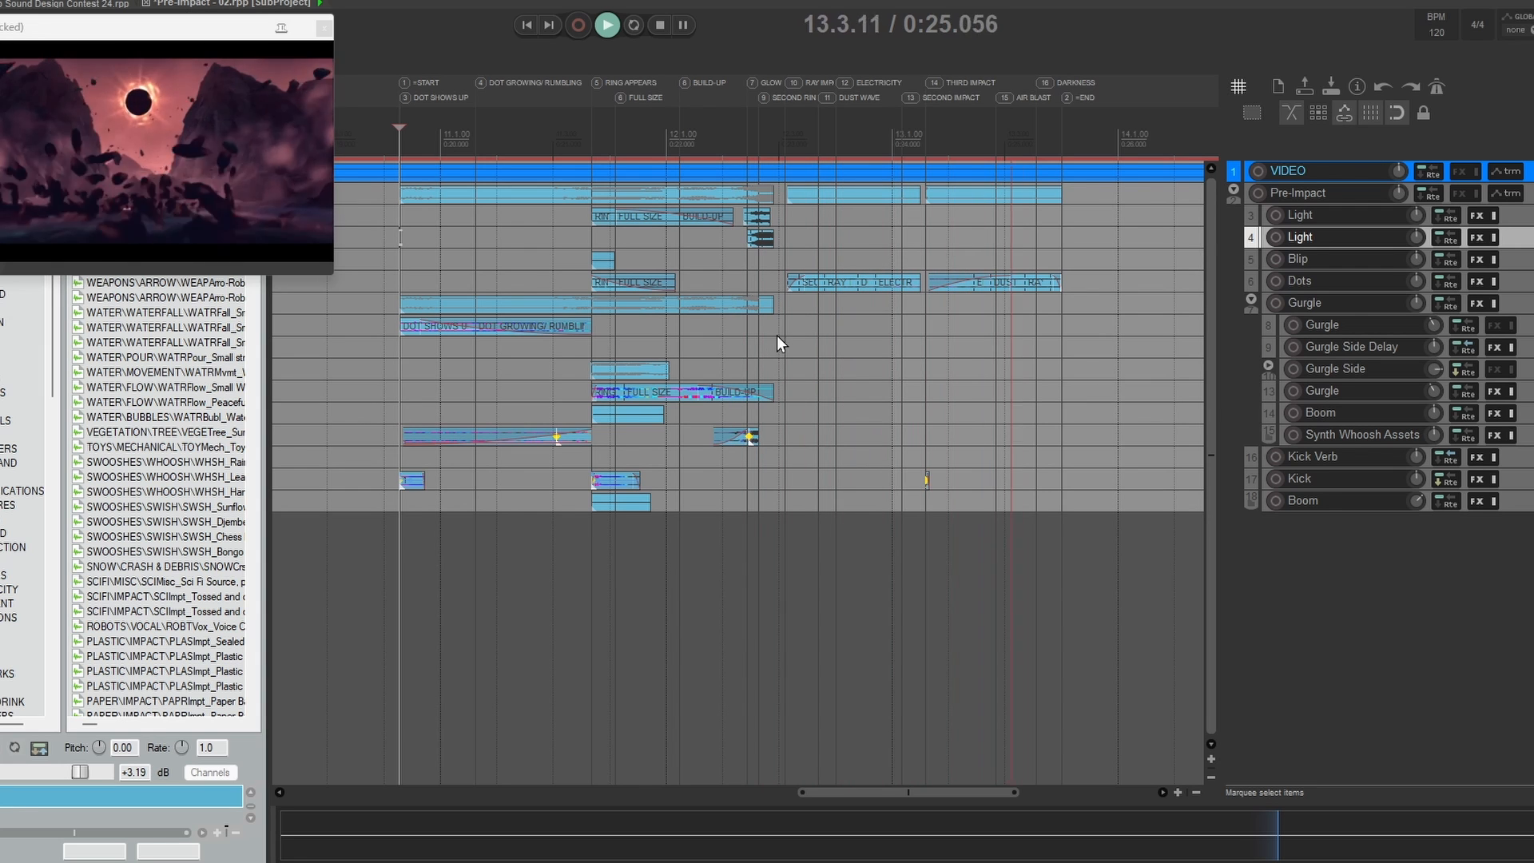
pyautogui.press('space')
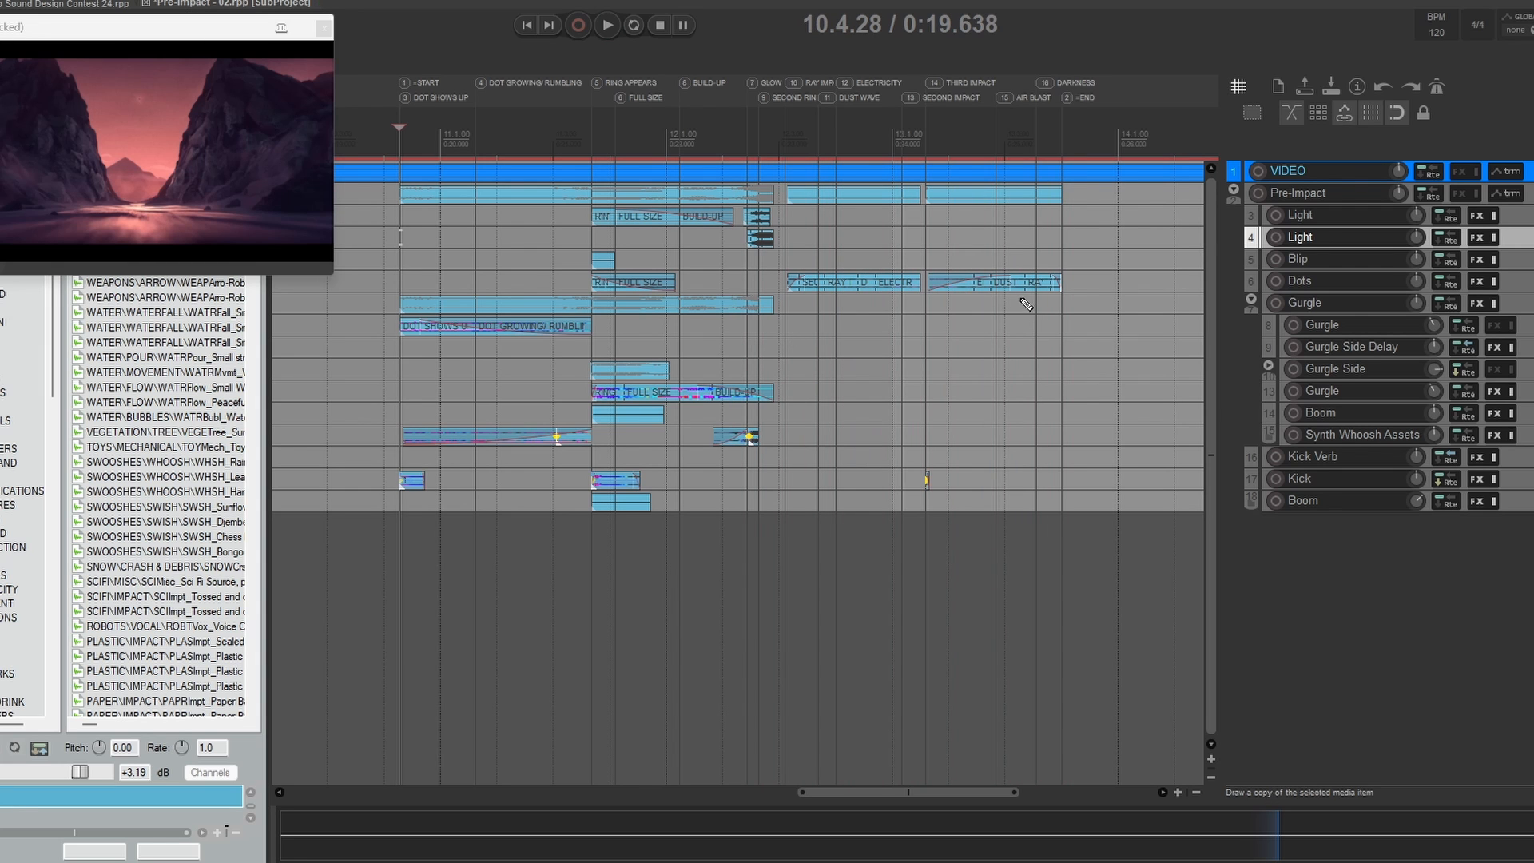
pyautogui.hotkey('ctrl', 's')
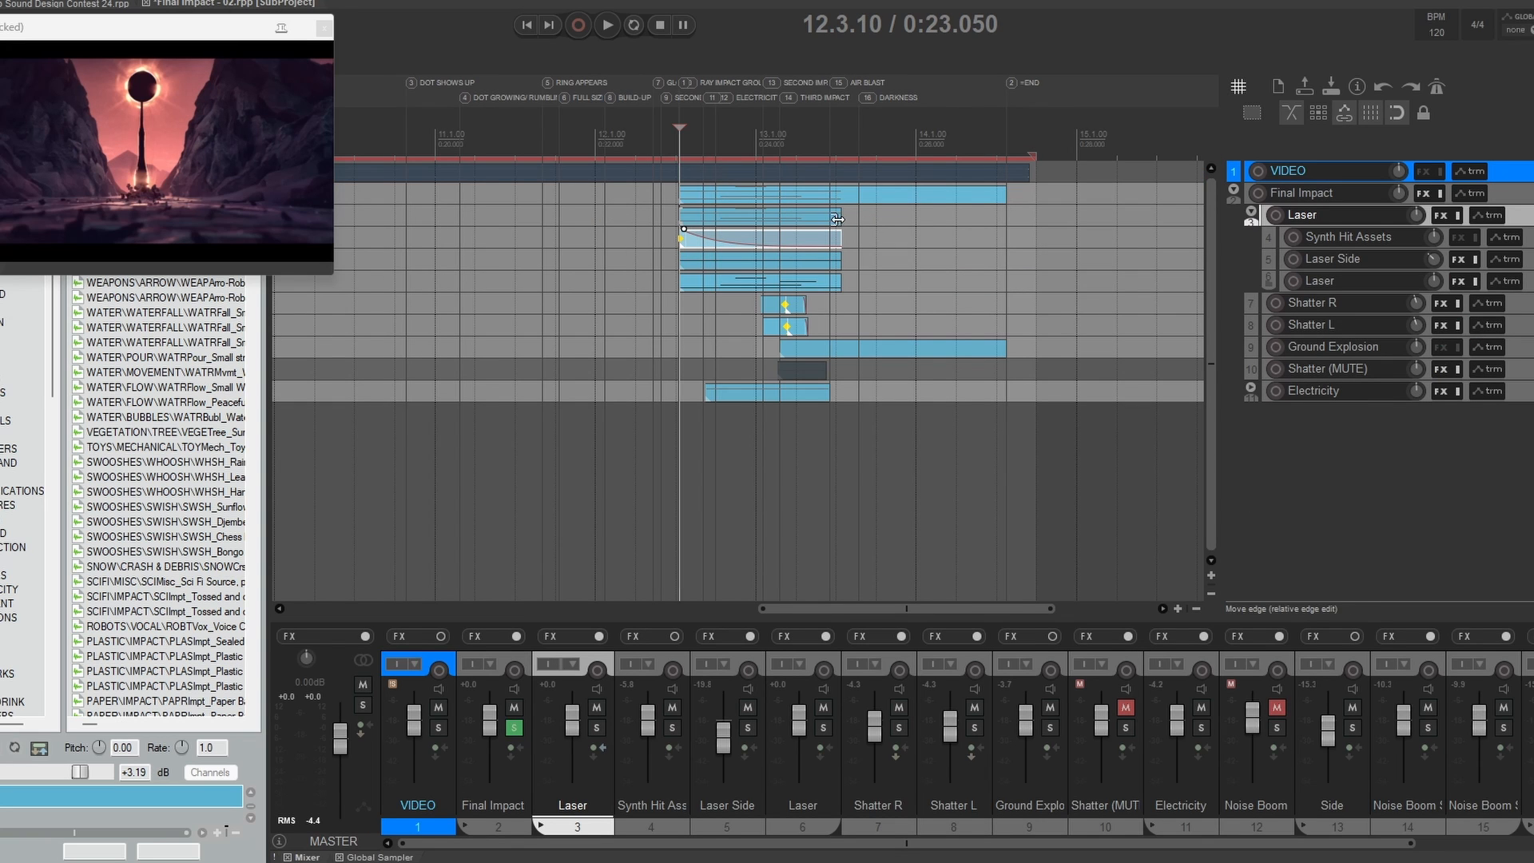
# Step: Enlarge the Laser child tracks in the Final Impact subproject and open track 6's Phase Plant patch beside the video
pyautogui.moveTo(1350, 247); pyautogui.dragTo(1347, 305)
pyautogui.moveTo(1344, 325); pyautogui.dragTo(1326, 548)
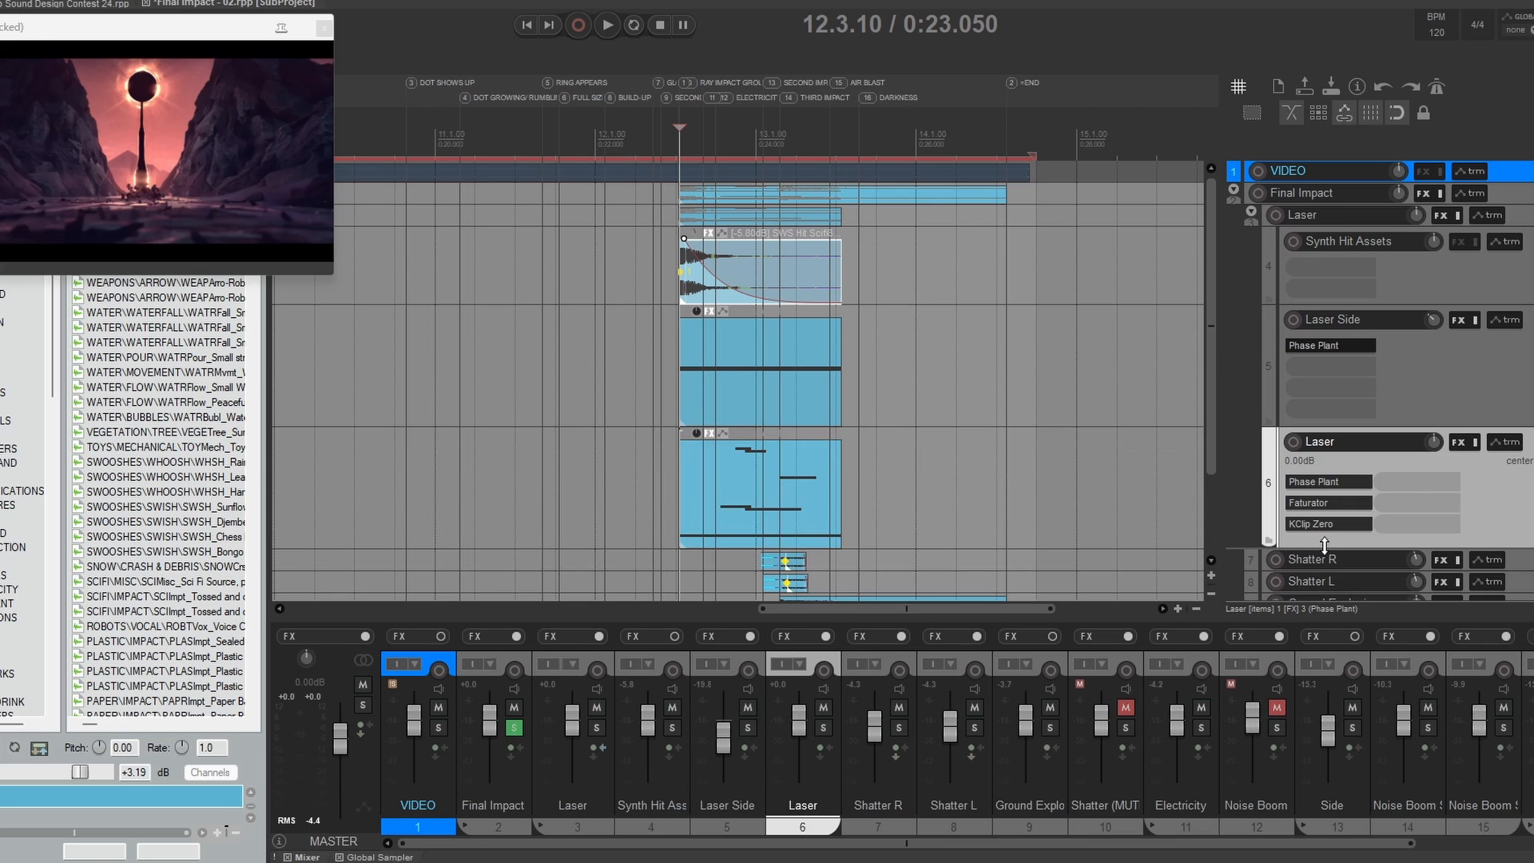
pyautogui.moveTo(1088, 466); pyautogui.dragTo(1062, 376)
pyautogui.click(1313, 390)
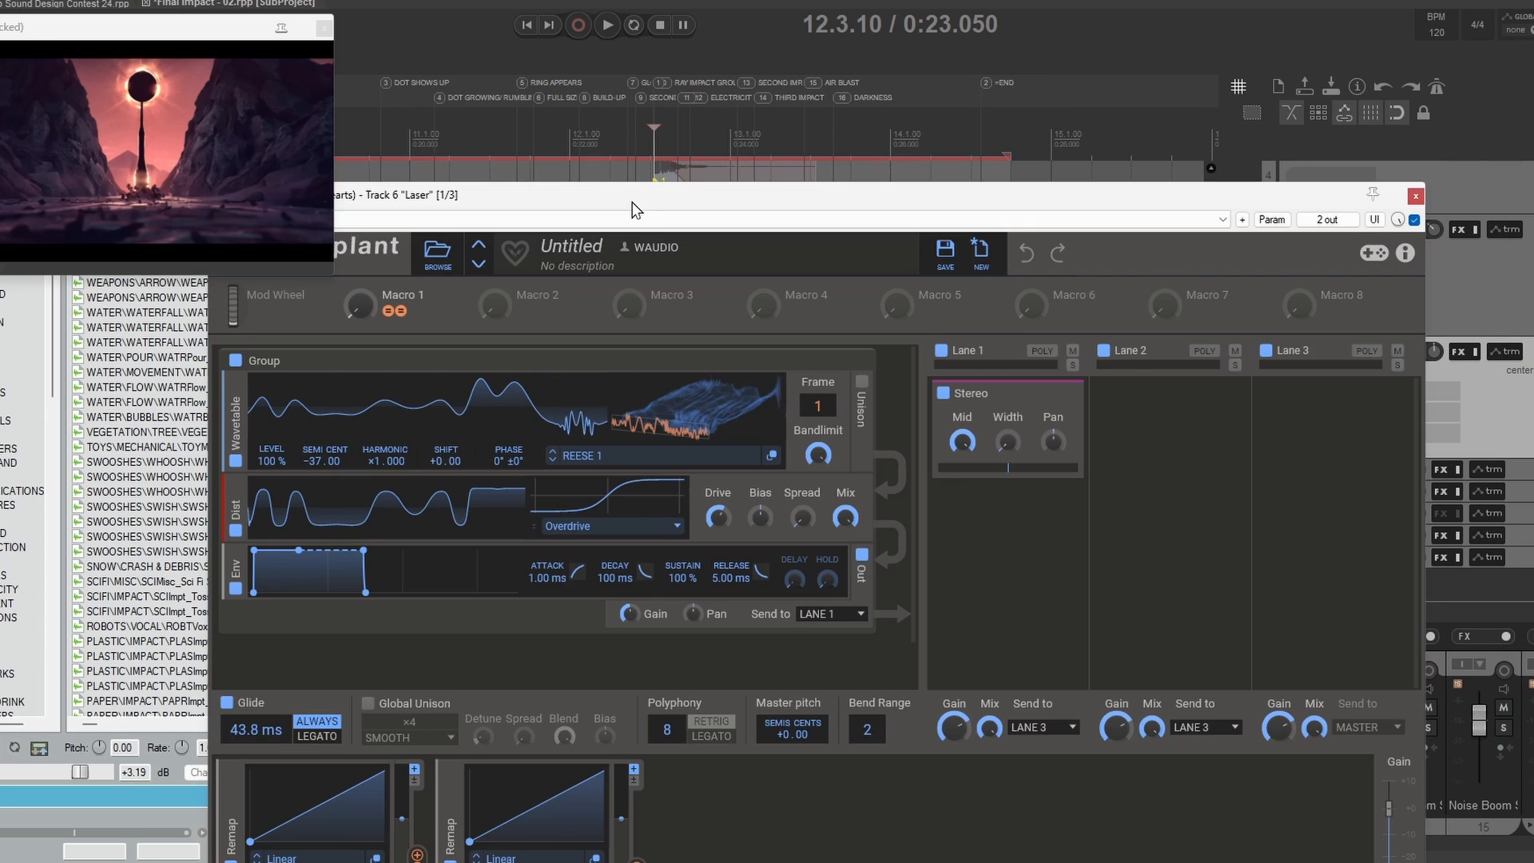
pyautogui.moveTo(643, 200); pyautogui.dragTo(812, 13)
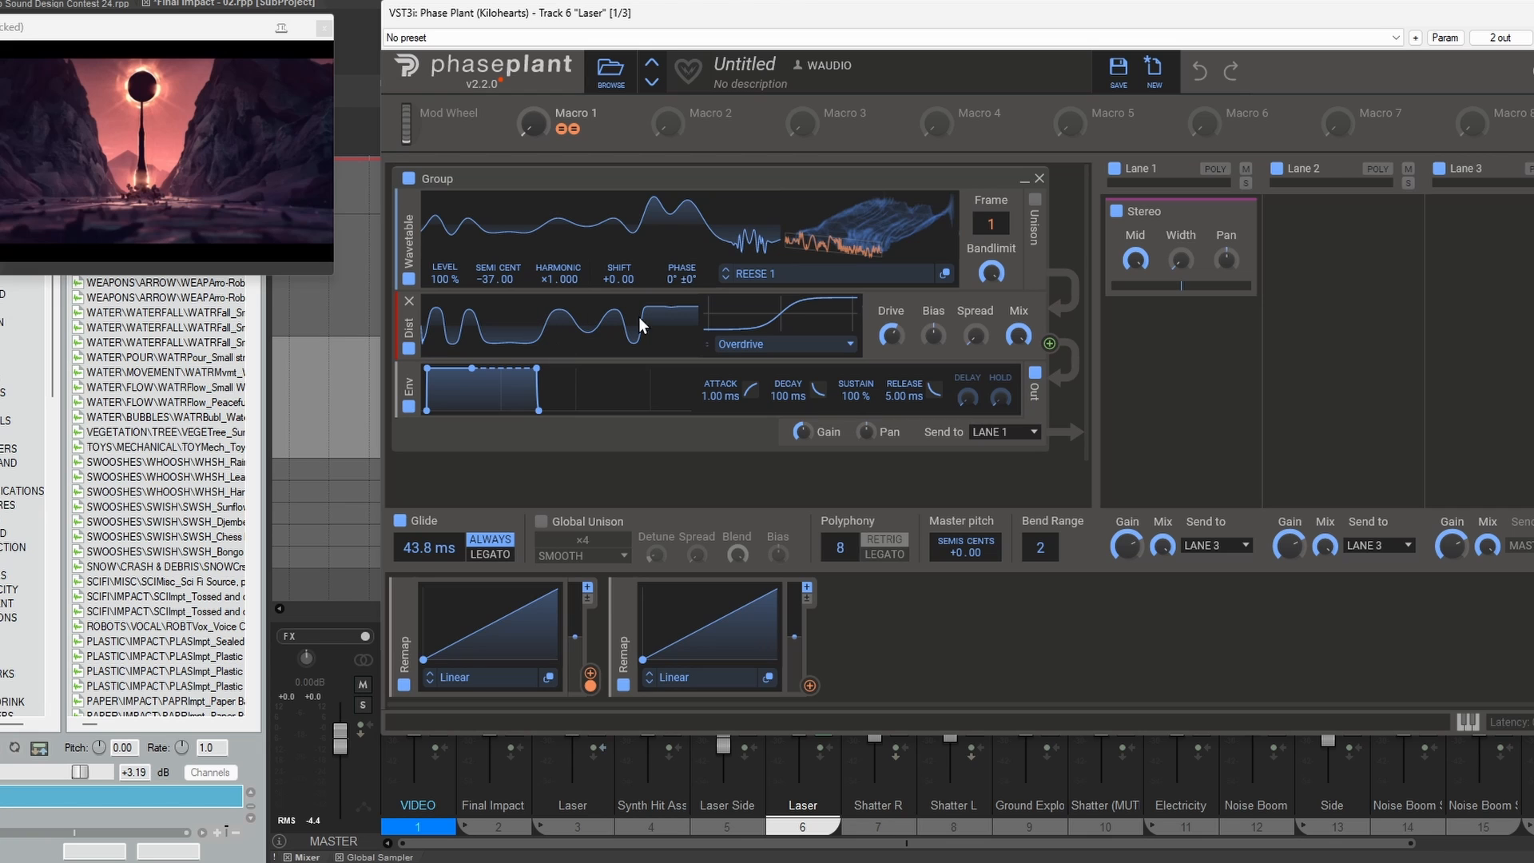
# Step: Remove the second Remap modulator from the Laser patch and sweep Macro 1 to test the wavetable frame modulation
pyautogui.moveTo(532, 123)
pyautogui.mouseDown()
pyautogui.moveTo(531, 68)
pyautogui.moveTo(530, 127)
pyautogui.mouseUp()
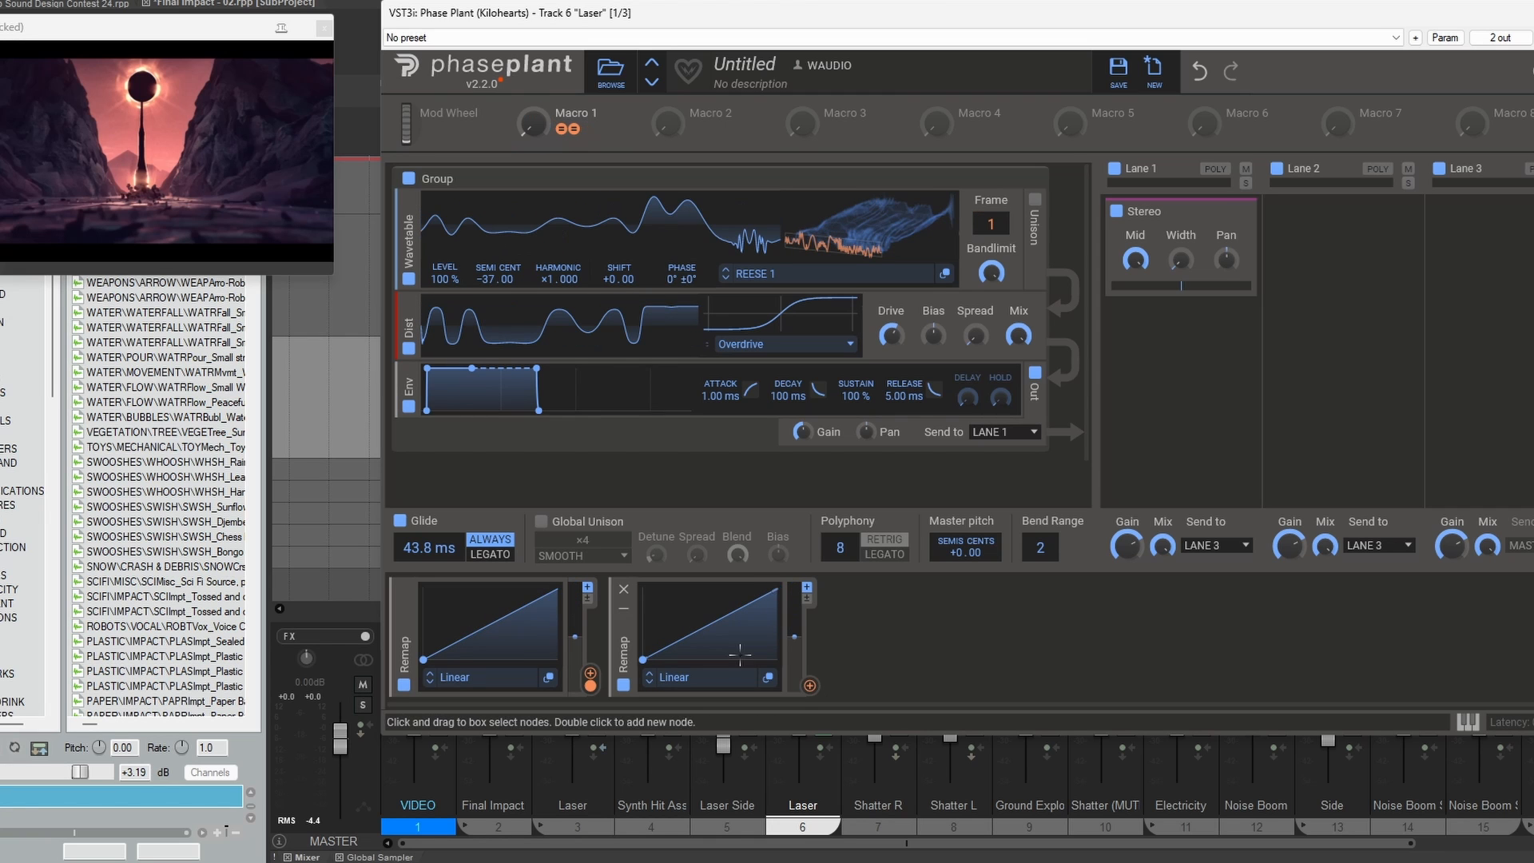
pyautogui.click(624, 591)
pyautogui.moveTo(530, 123)
pyautogui.mouseDown()
pyautogui.moveTo(530, 60)
pyautogui.moveTo(530, 104)
pyautogui.mouseUp()
# Step: Show track 6's Volume and Macro 1 envelopes and check the patch at the Macro 1 peak near 13.1.18
pyautogui.press('Escape')
pyautogui.press('v')
pyautogui.scroll(6, 788, 480)
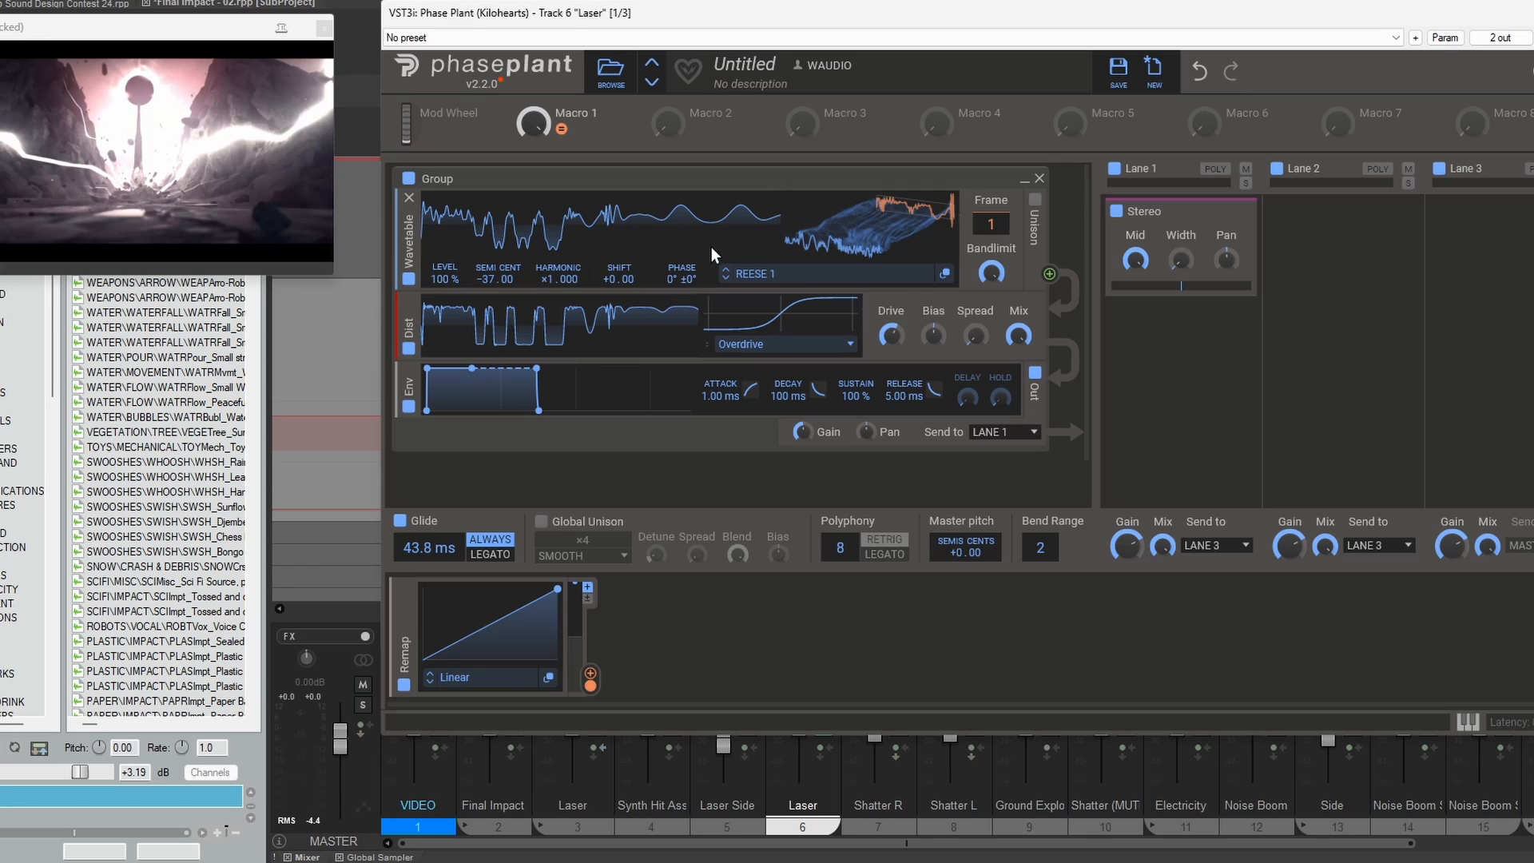
pyautogui.press('Escape')
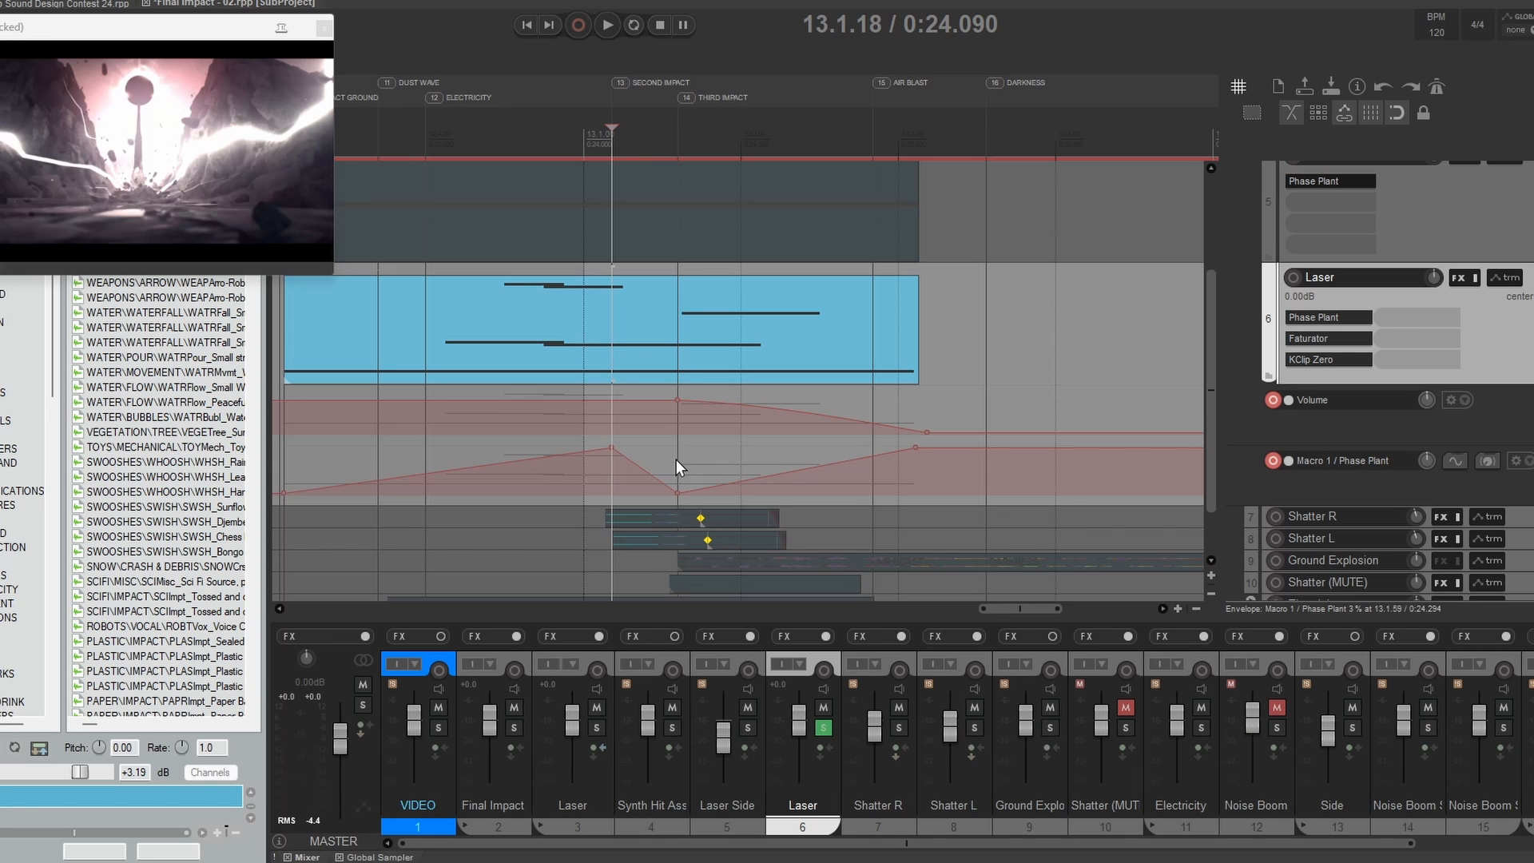
# Step: Examine the Macro 1 envelope points at the third impact and air blast, and scrub back through the Laser item
pyautogui.click(677, 459)
pyautogui.click(914, 472)
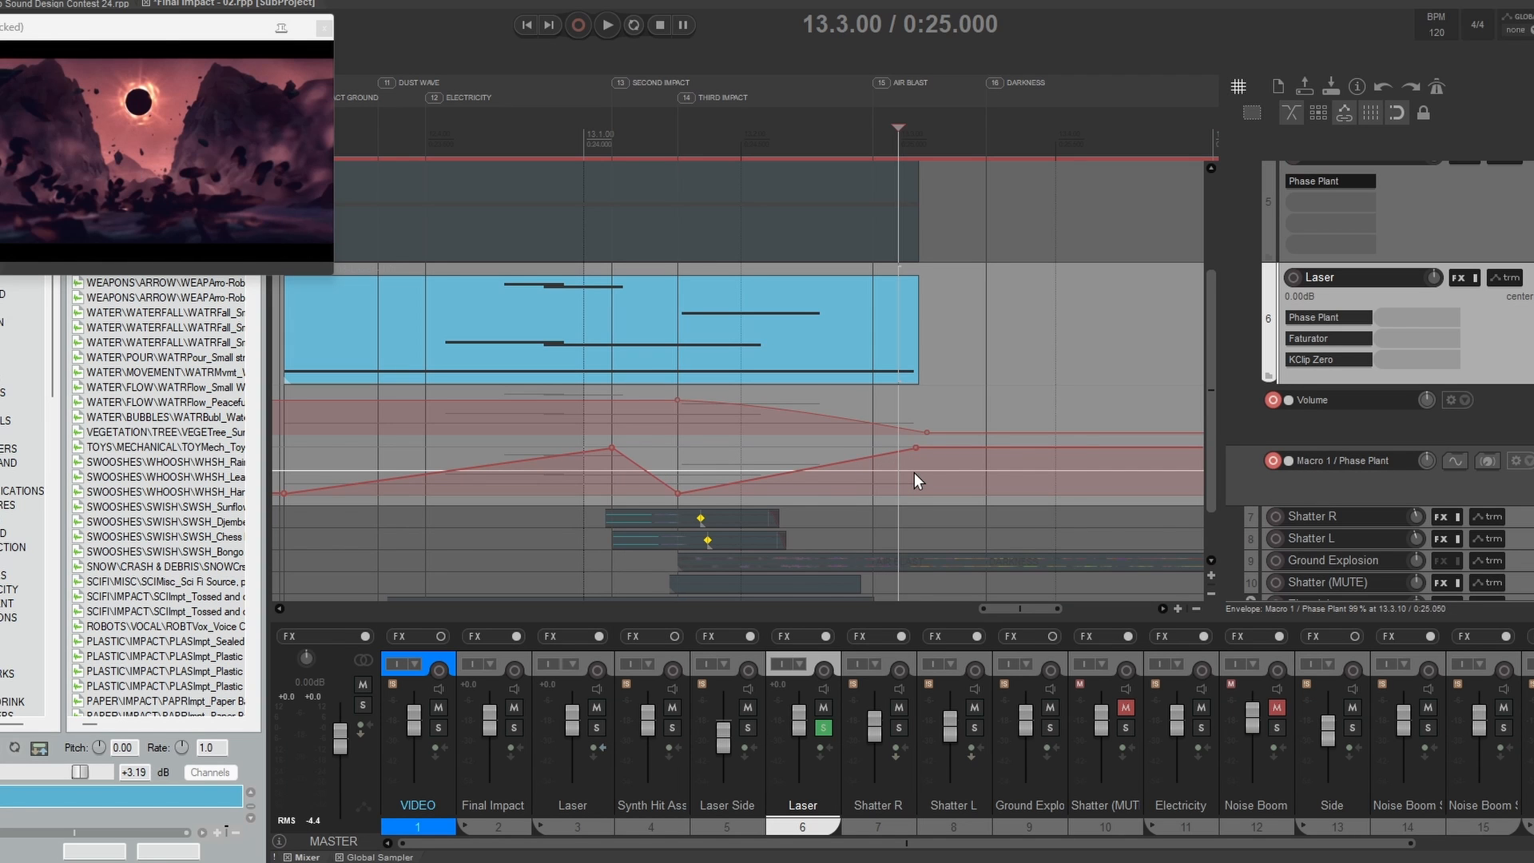
pyautogui.scroll(-2, 948, 428)
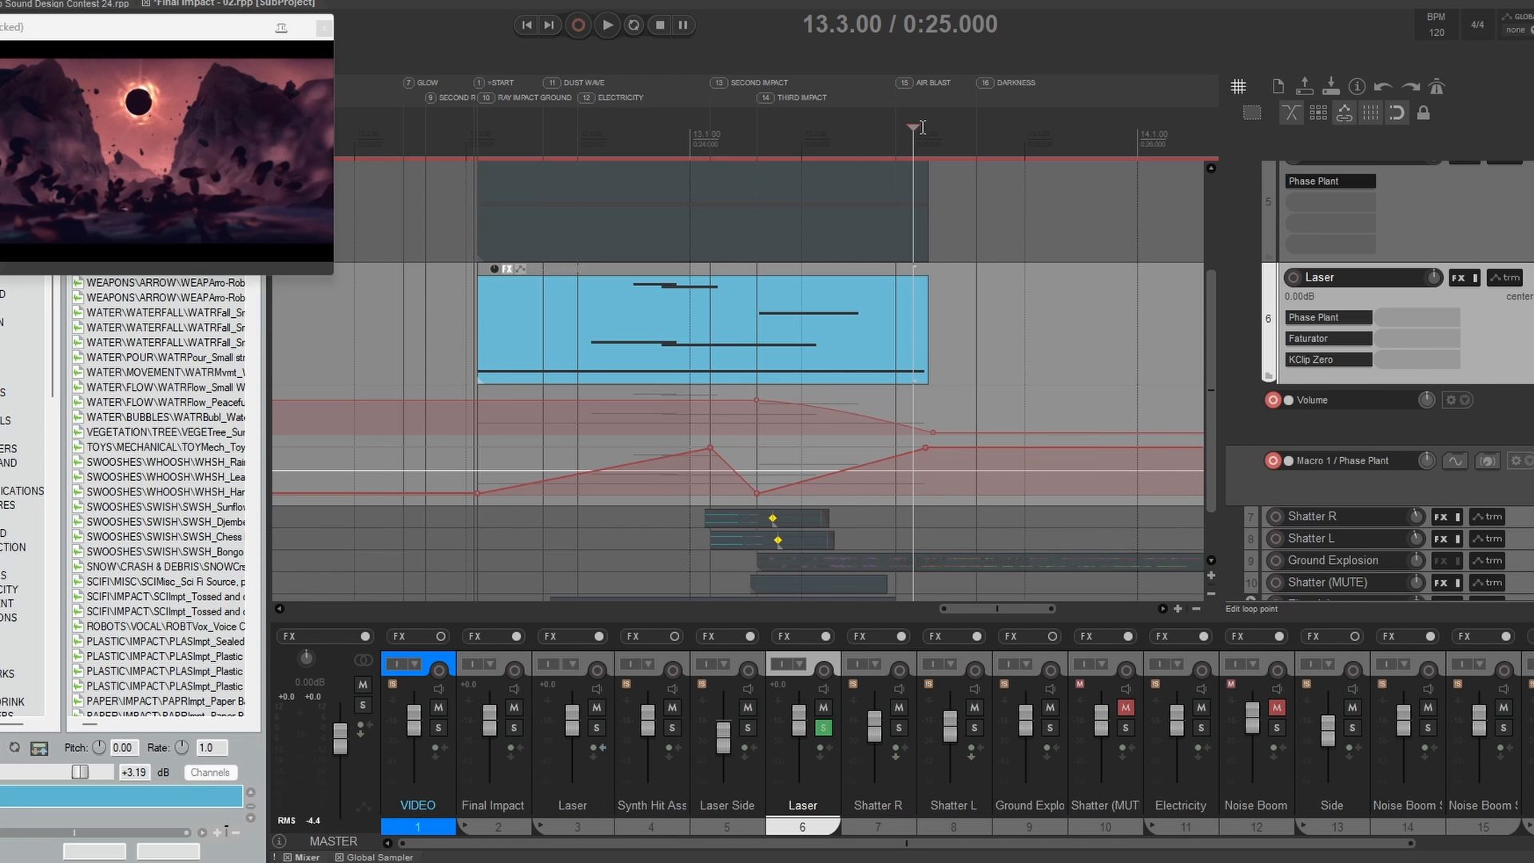
pyautogui.moveTo(922, 127); pyautogui.dragTo(523, 168)
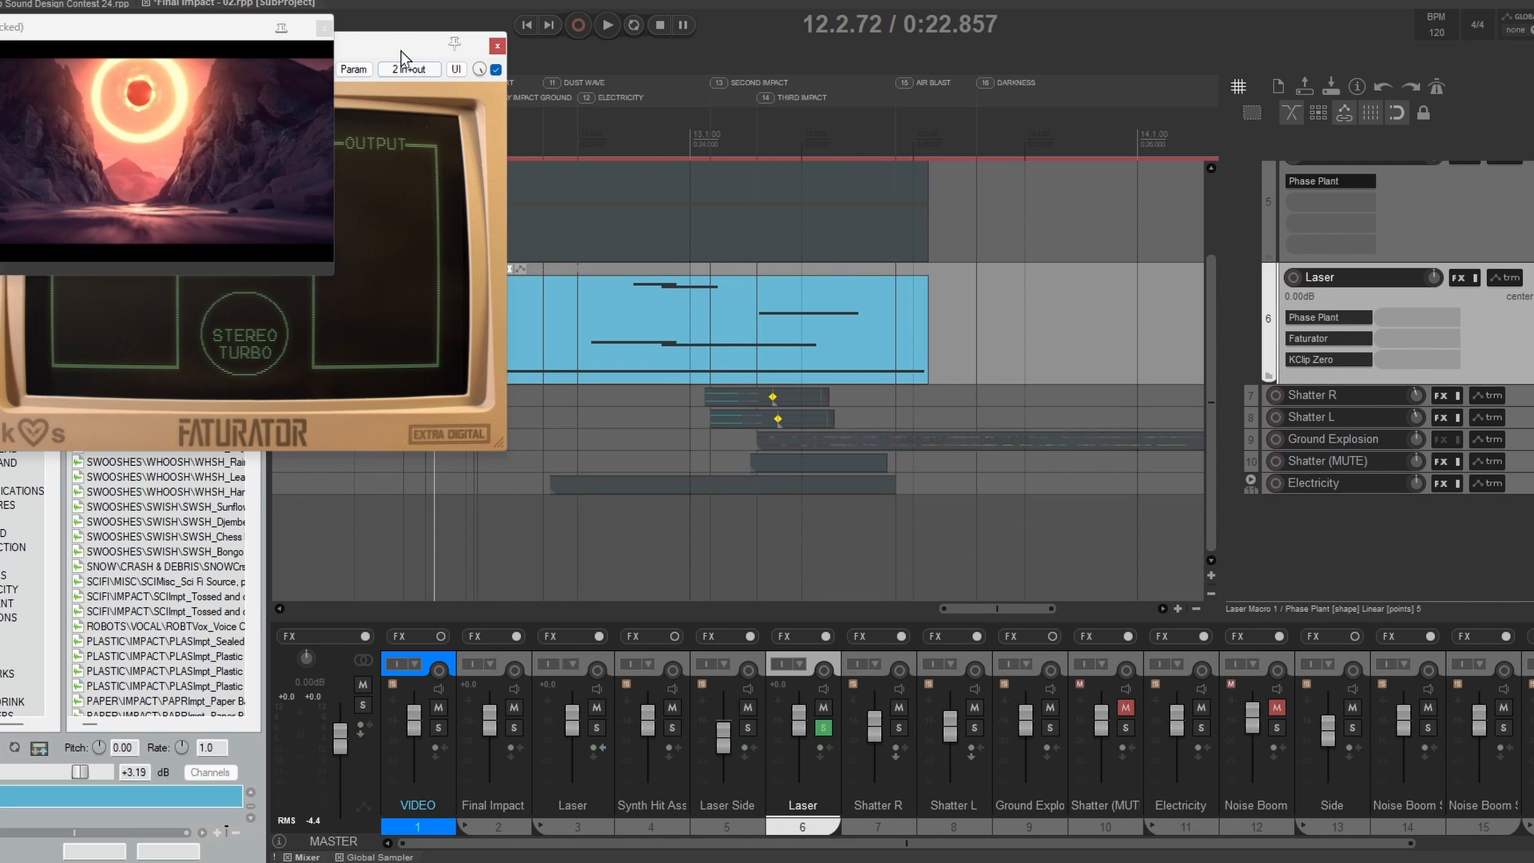
# Step: Review the Faturator settings on Laser track 6, close them and reopen its Phase Plant patch
pyautogui.moveTo(402, 58); pyautogui.dragTo(1068, 77)
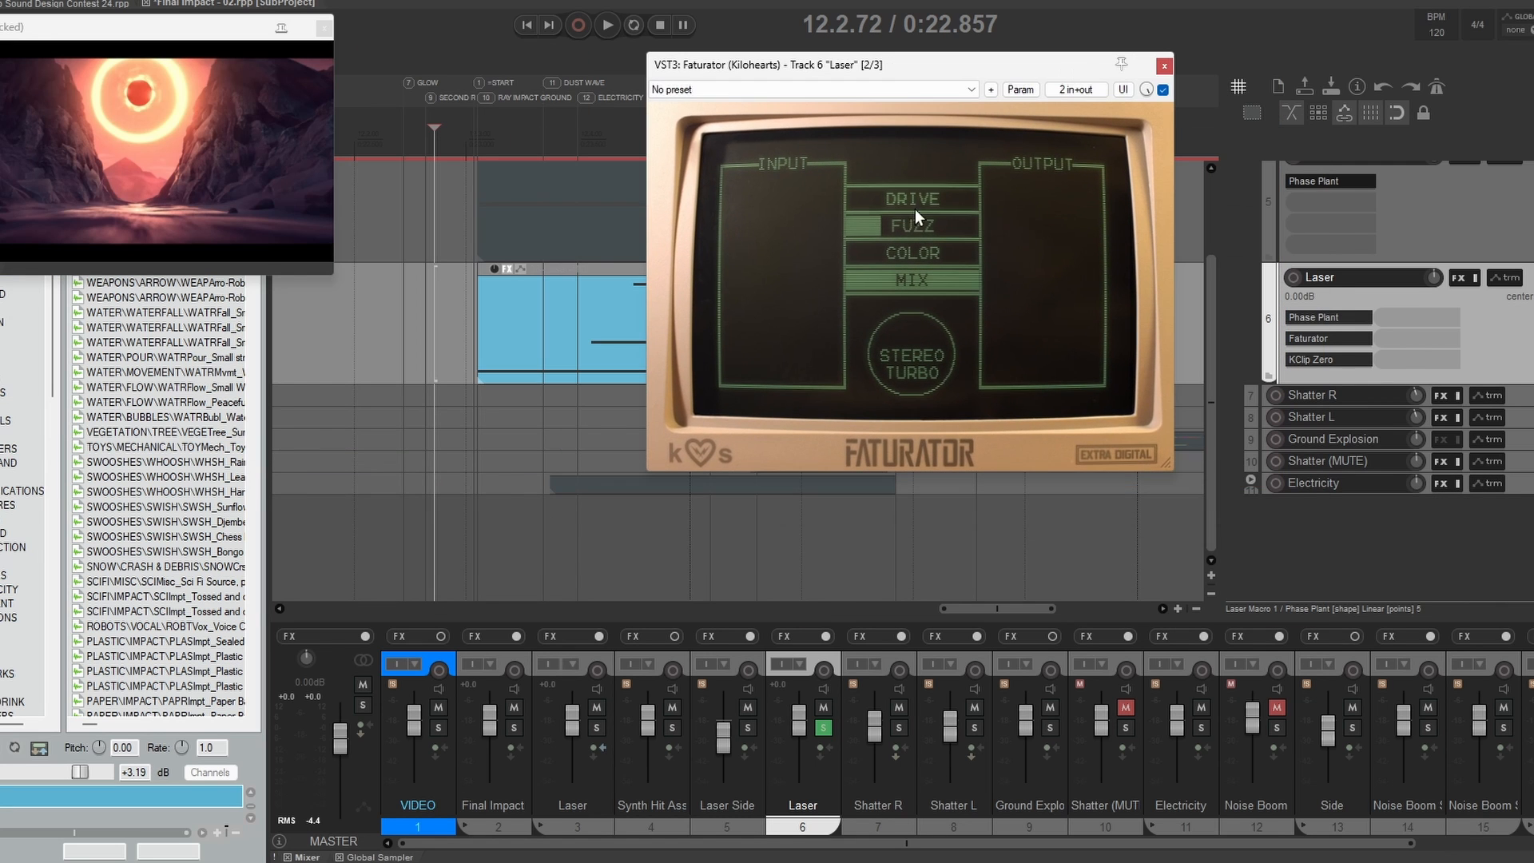
pyautogui.click(1164, 66)
pyautogui.click(1319, 319)
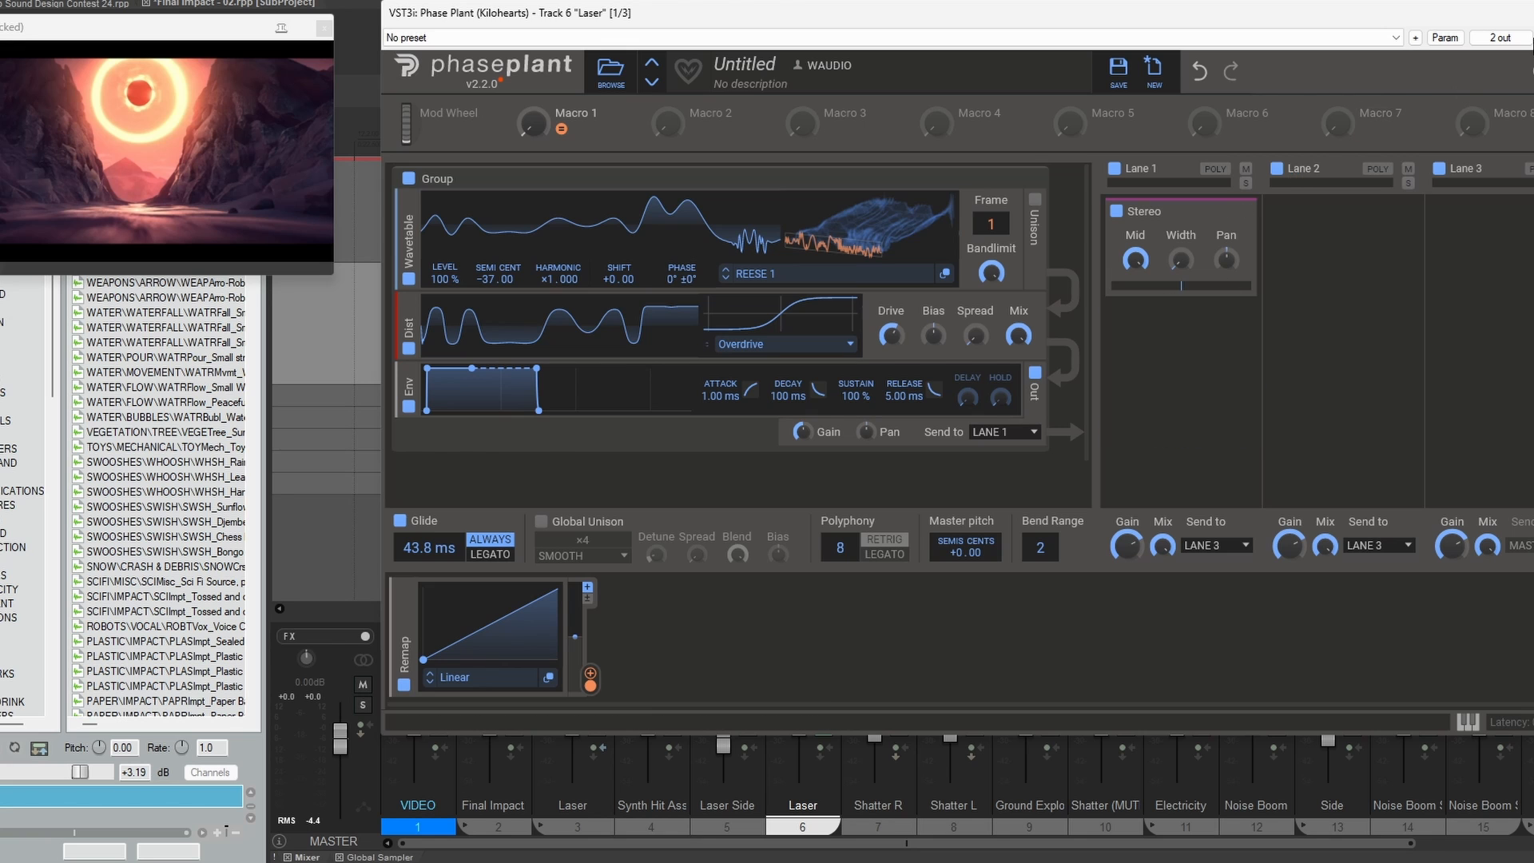
# Step: Close the Phase Plant patch and open track 6's Laser MIDI item in the MIDI editor, bringing its lower notes into view
pyautogui.click(1530, 13)
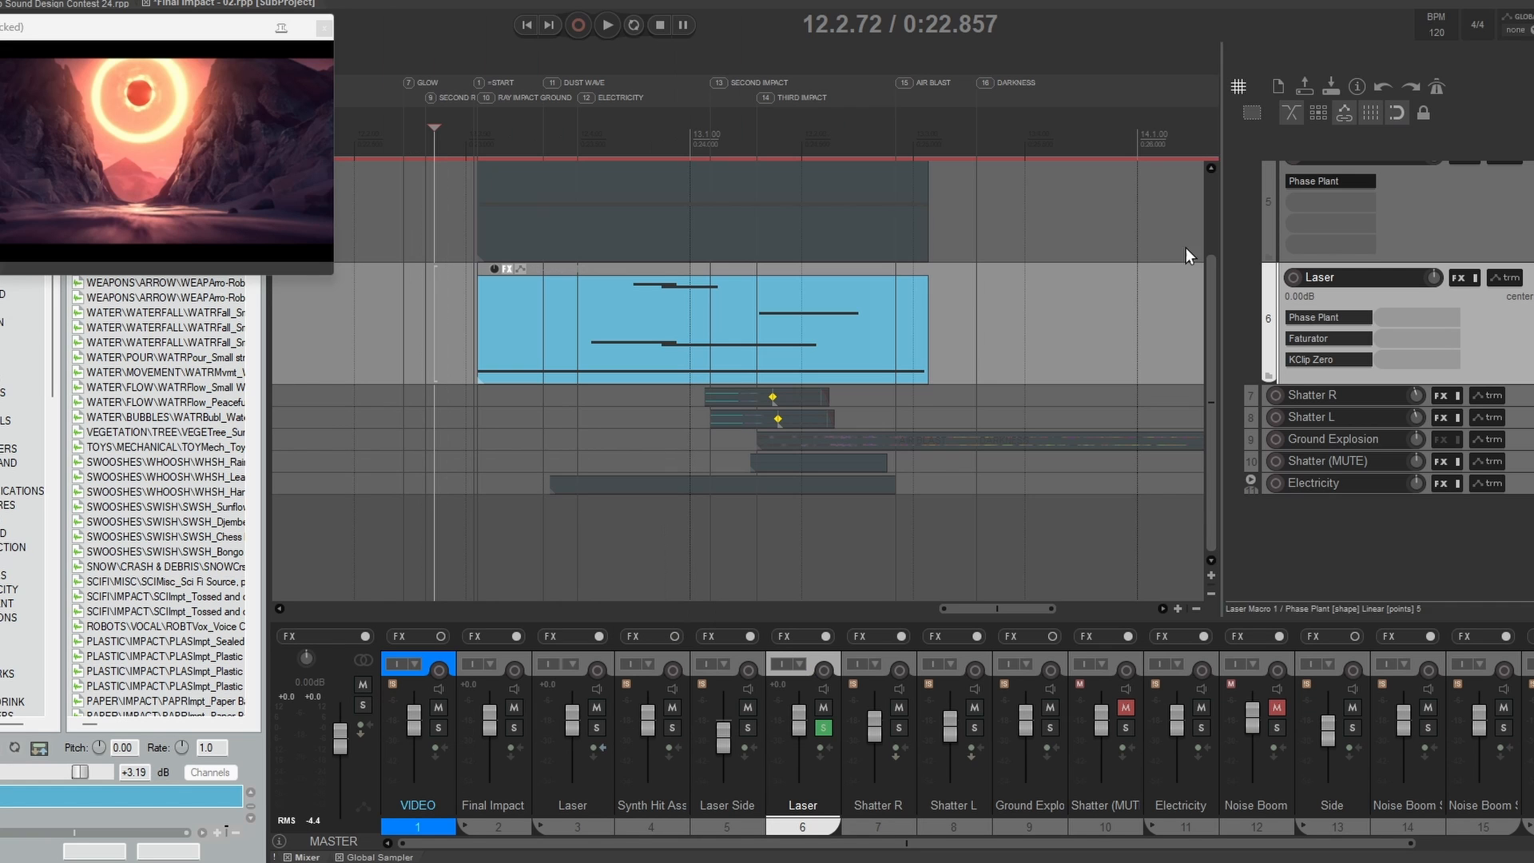
pyautogui.click(648, 332)
pyautogui.doubleClick(648, 332)
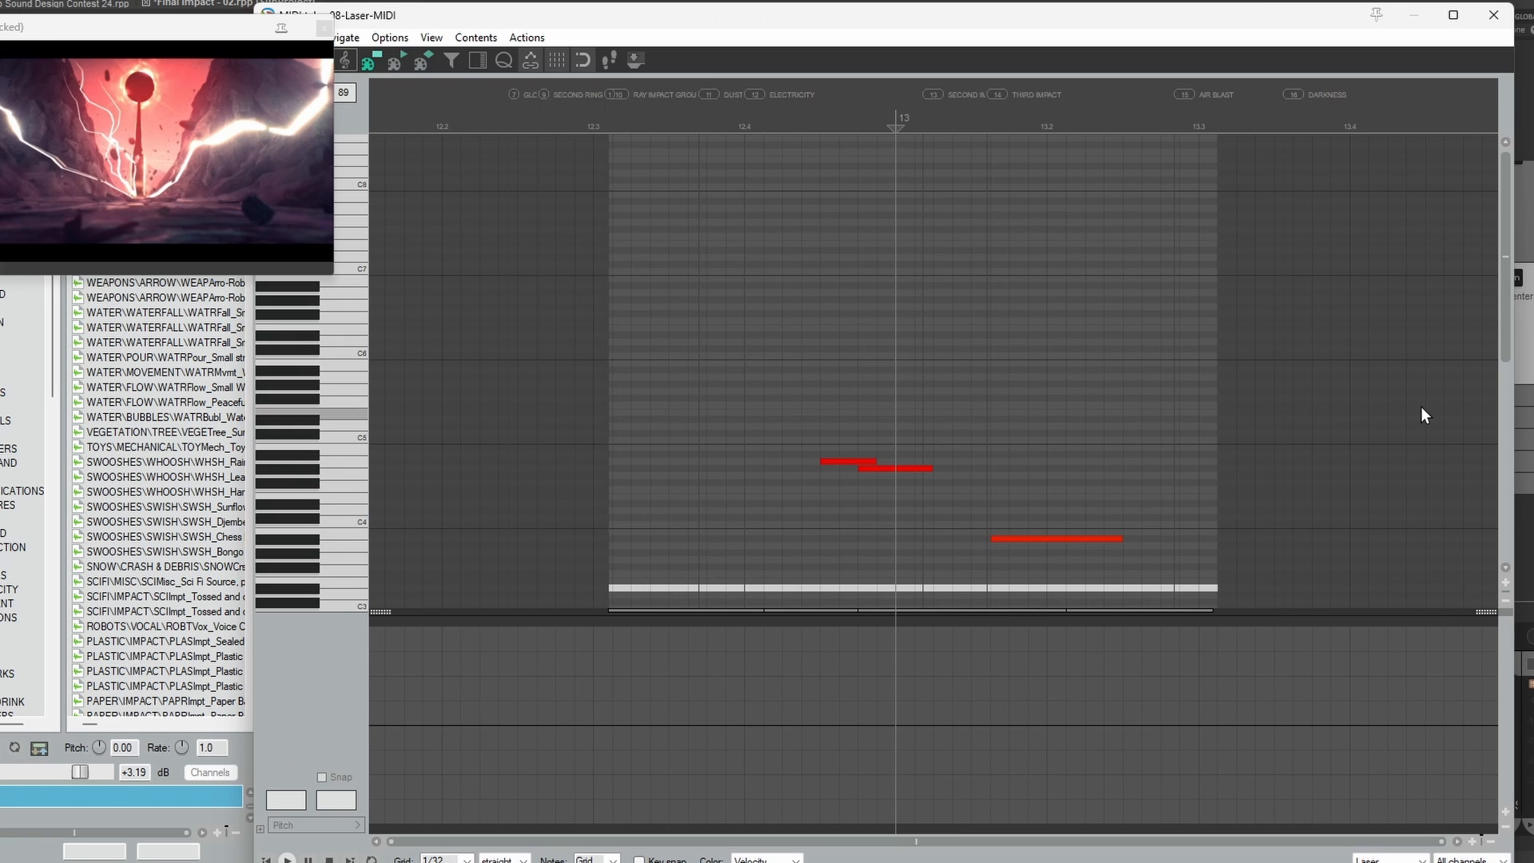
pyautogui.moveTo(1509, 285); pyautogui.dragTo(1482, 380)
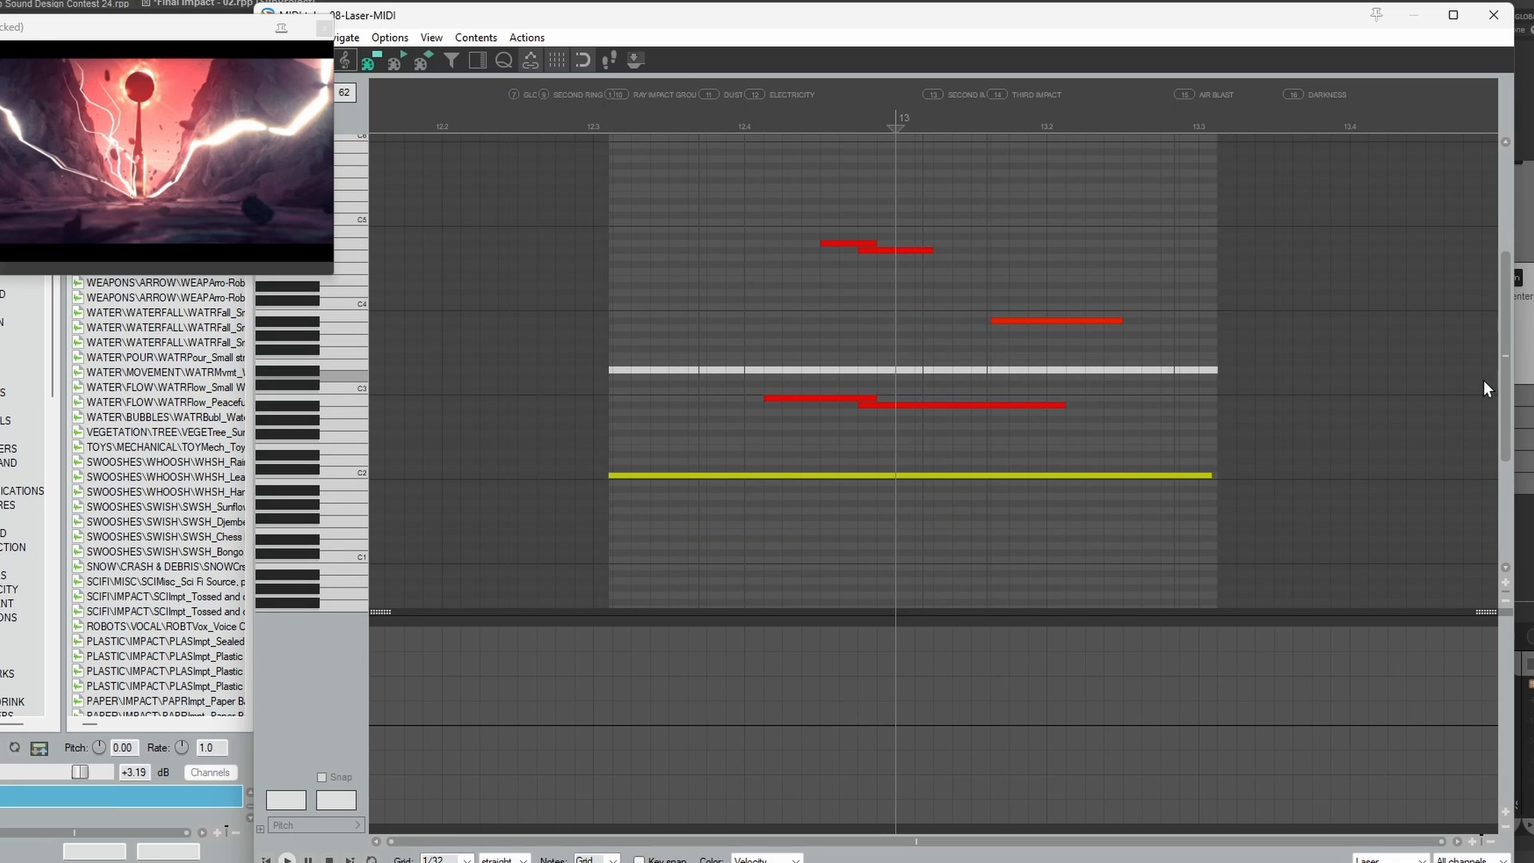
# Step: Select the Laser item's long note near C2, the short one near C3 and the overlapping pair below C5 in turn to review them
pyautogui.click(1011, 475)
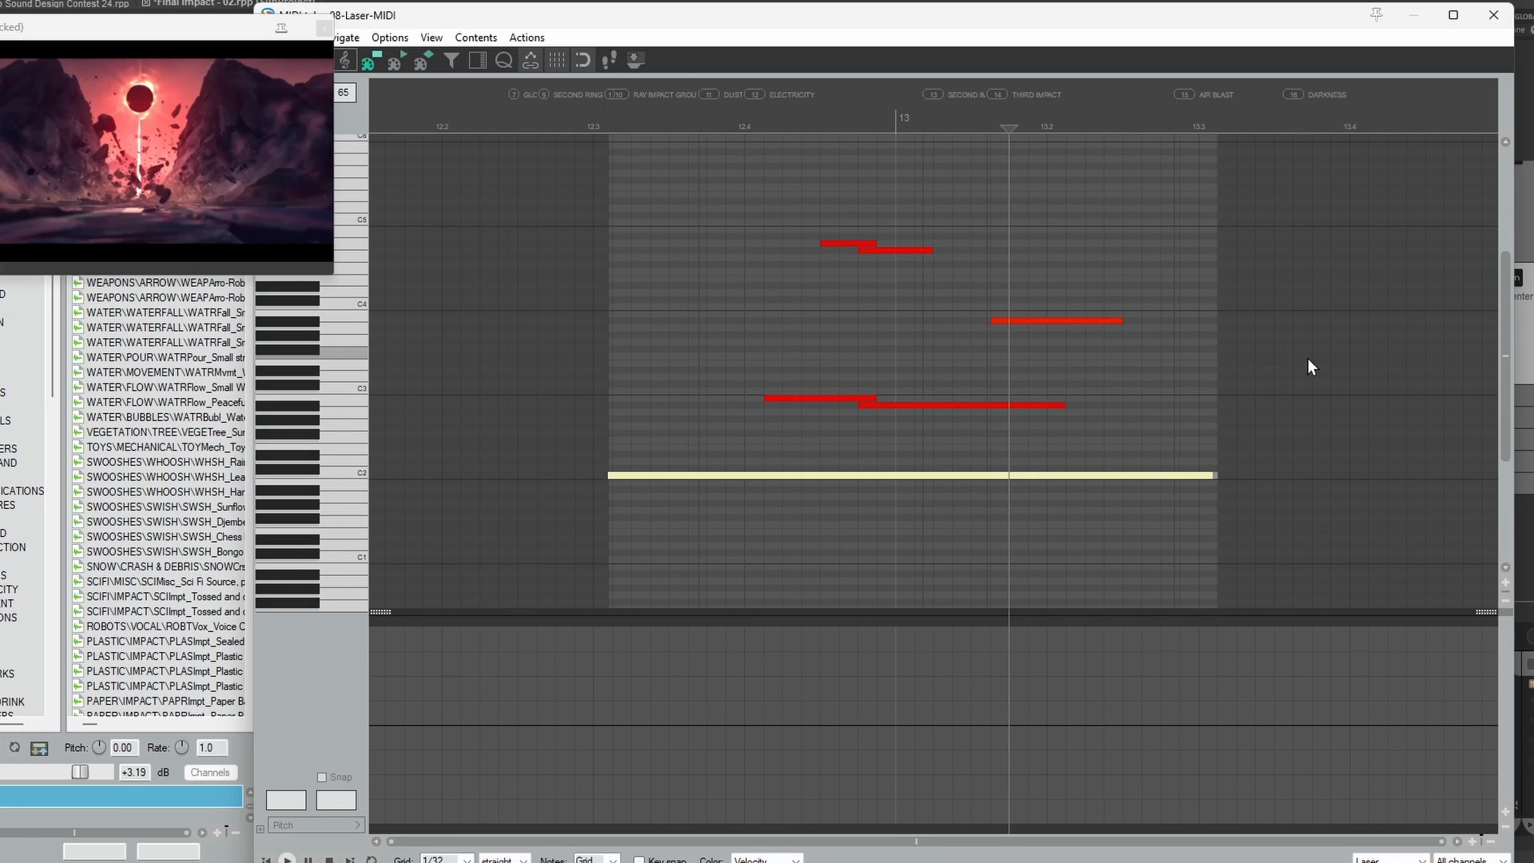
pyautogui.click(839, 397)
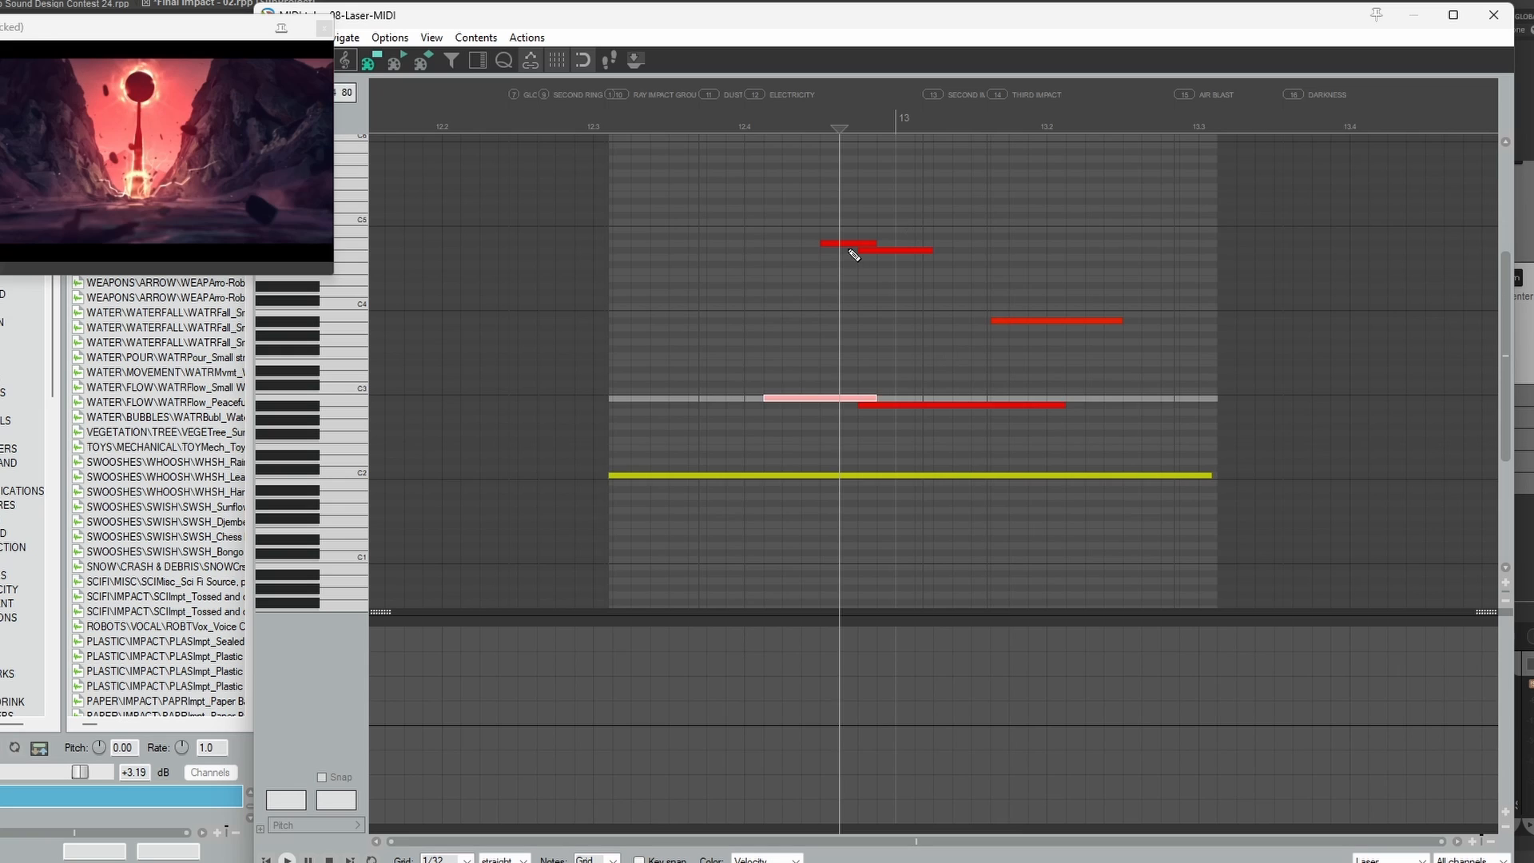
pyautogui.click(853, 242)
pyautogui.click(875, 250)
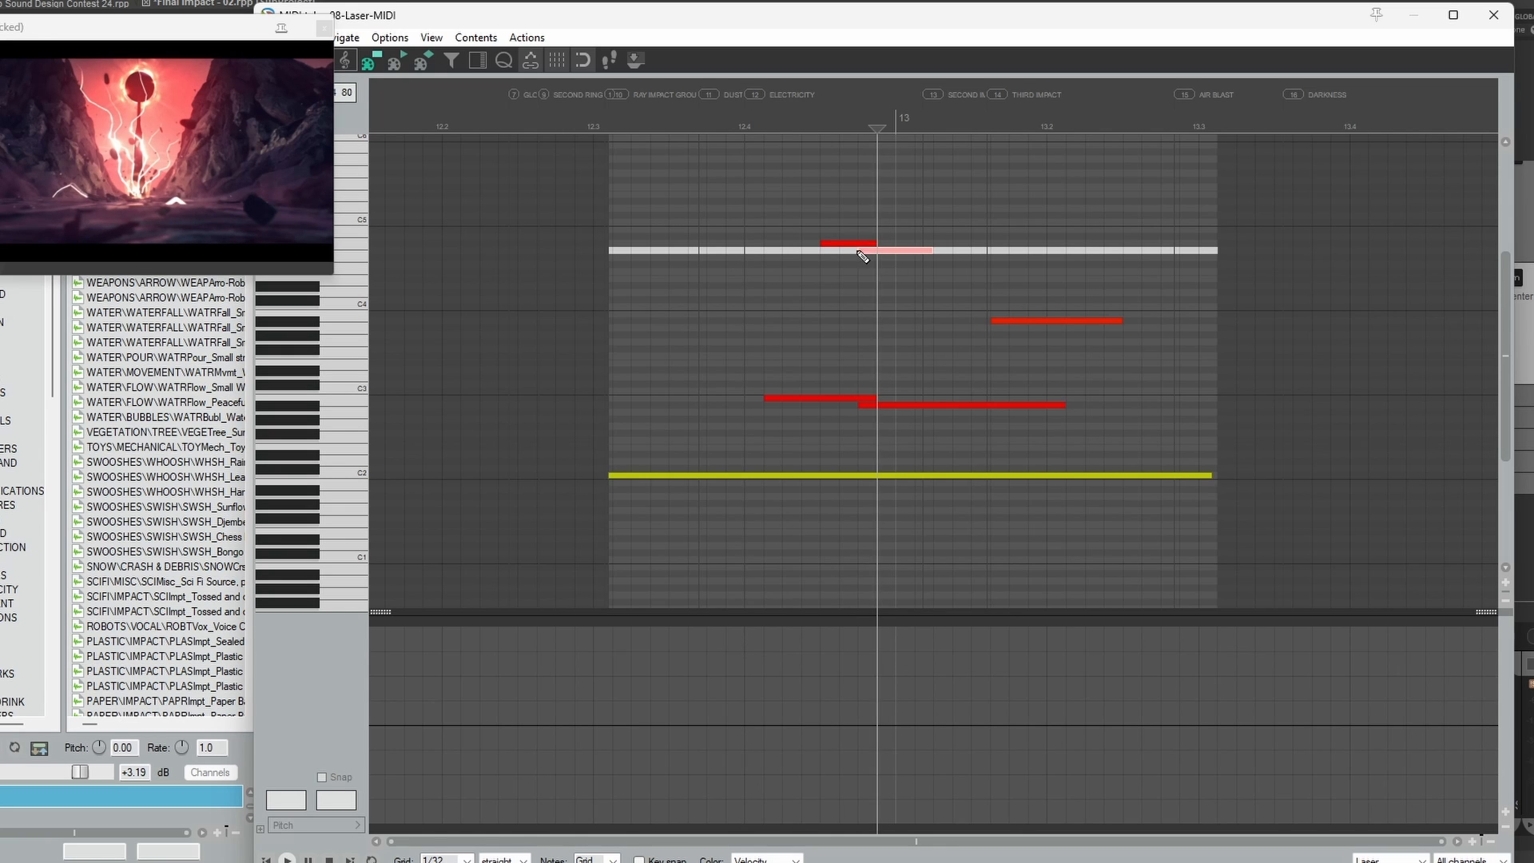
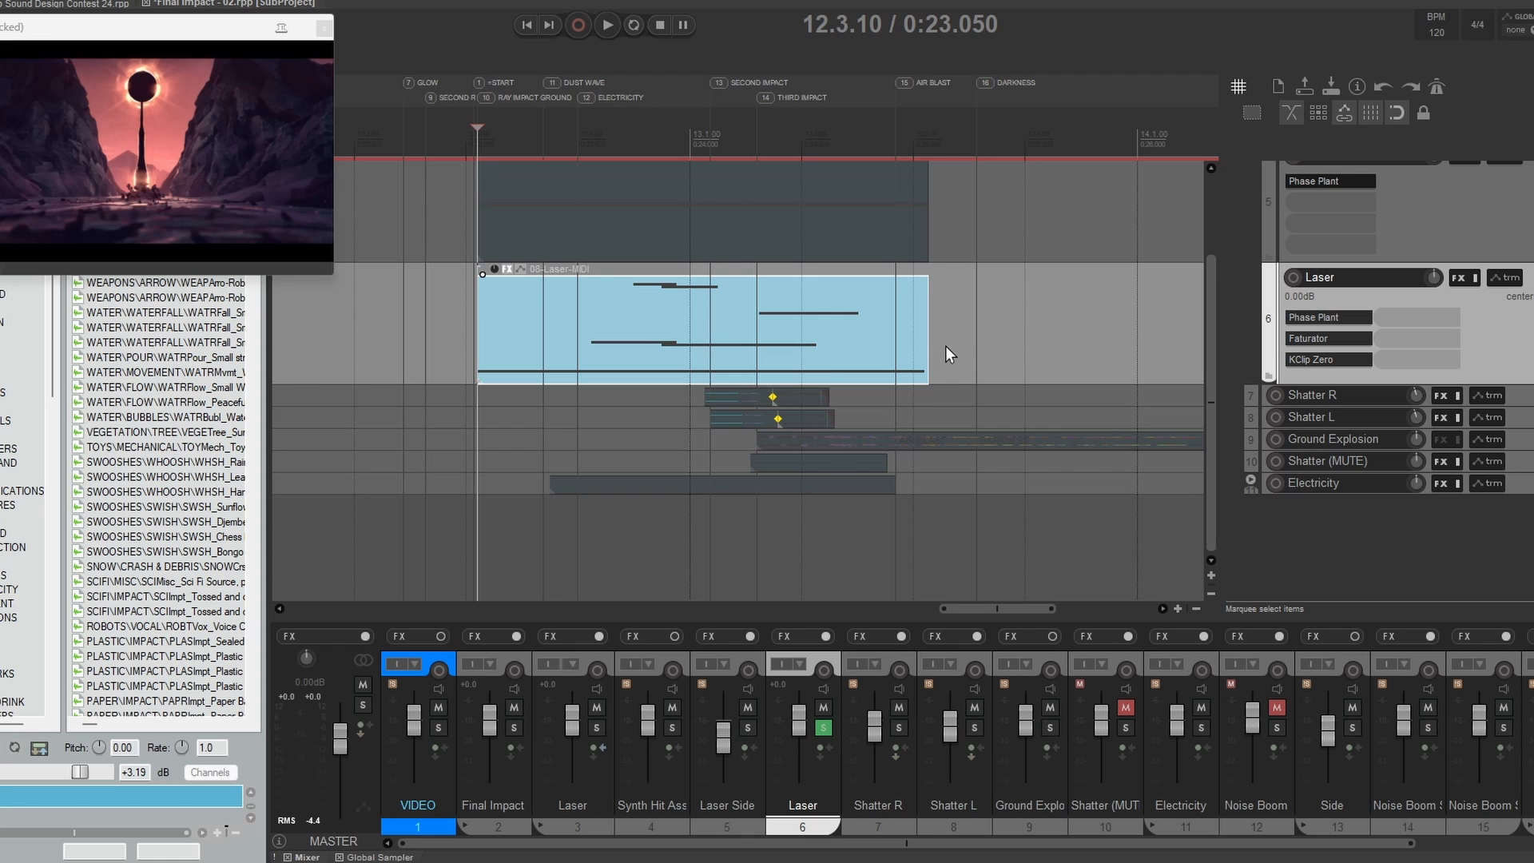
# Step: Play the soloed Laser layer on track 6 twice against the video
pyautogui.moveTo(715, 247); pyautogui.dragTo(793, 297)
pyautogui.press('space')
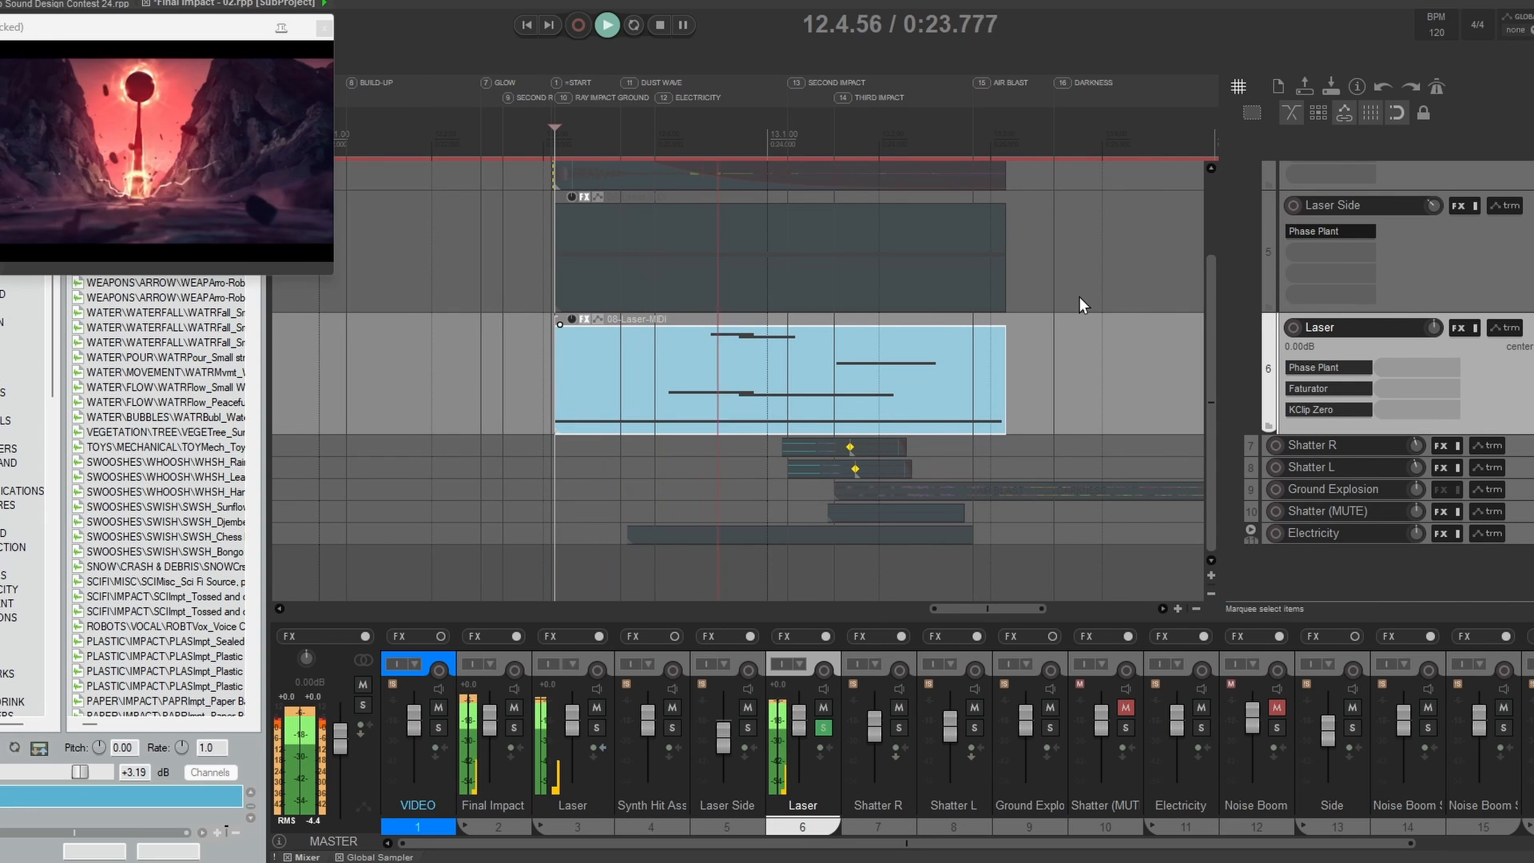
pyautogui.press('space')
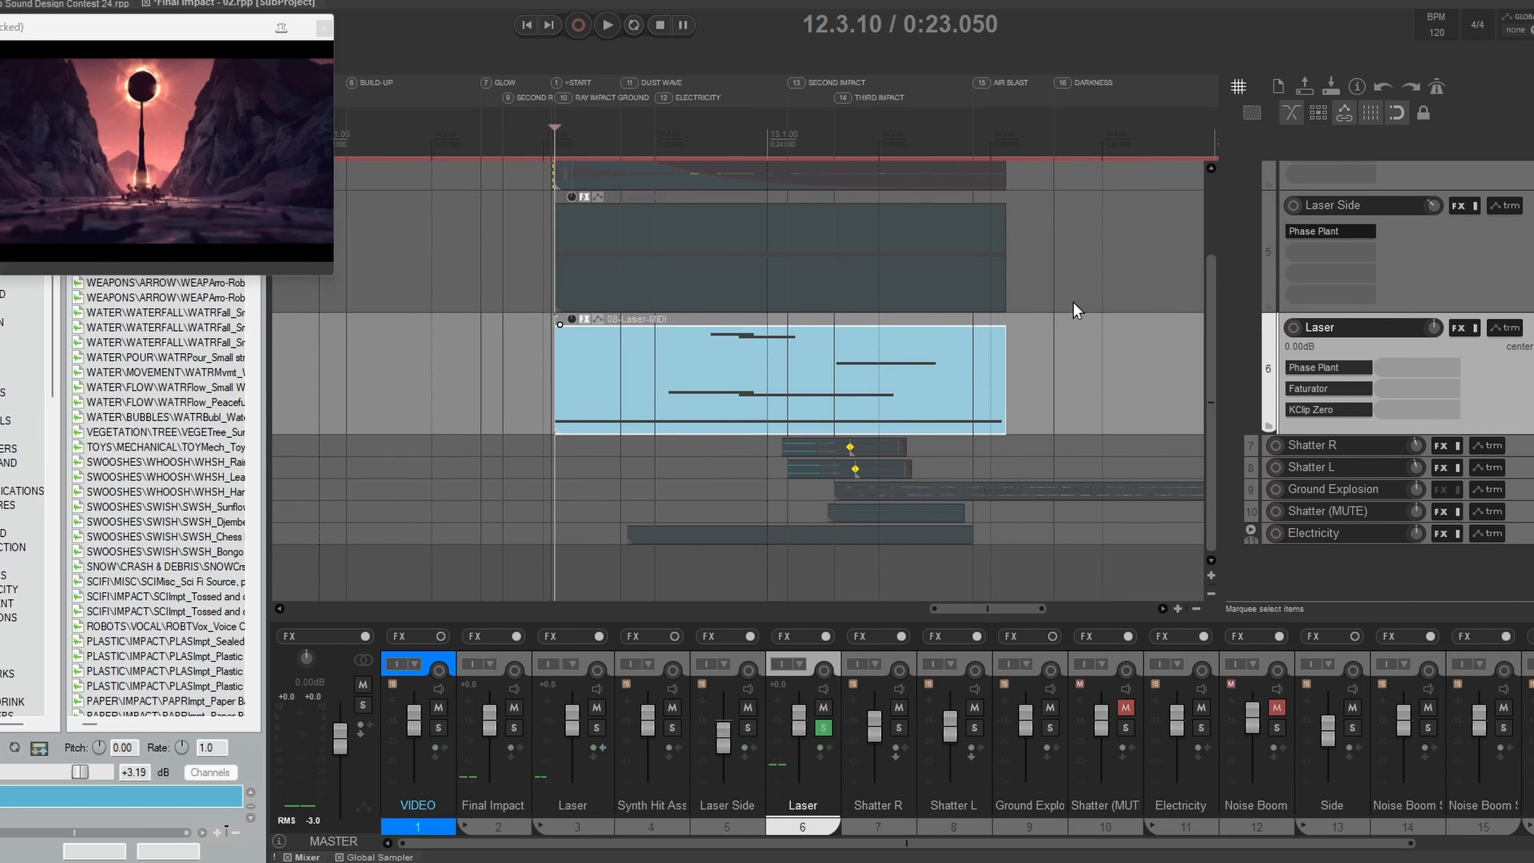
pyautogui.press('space')
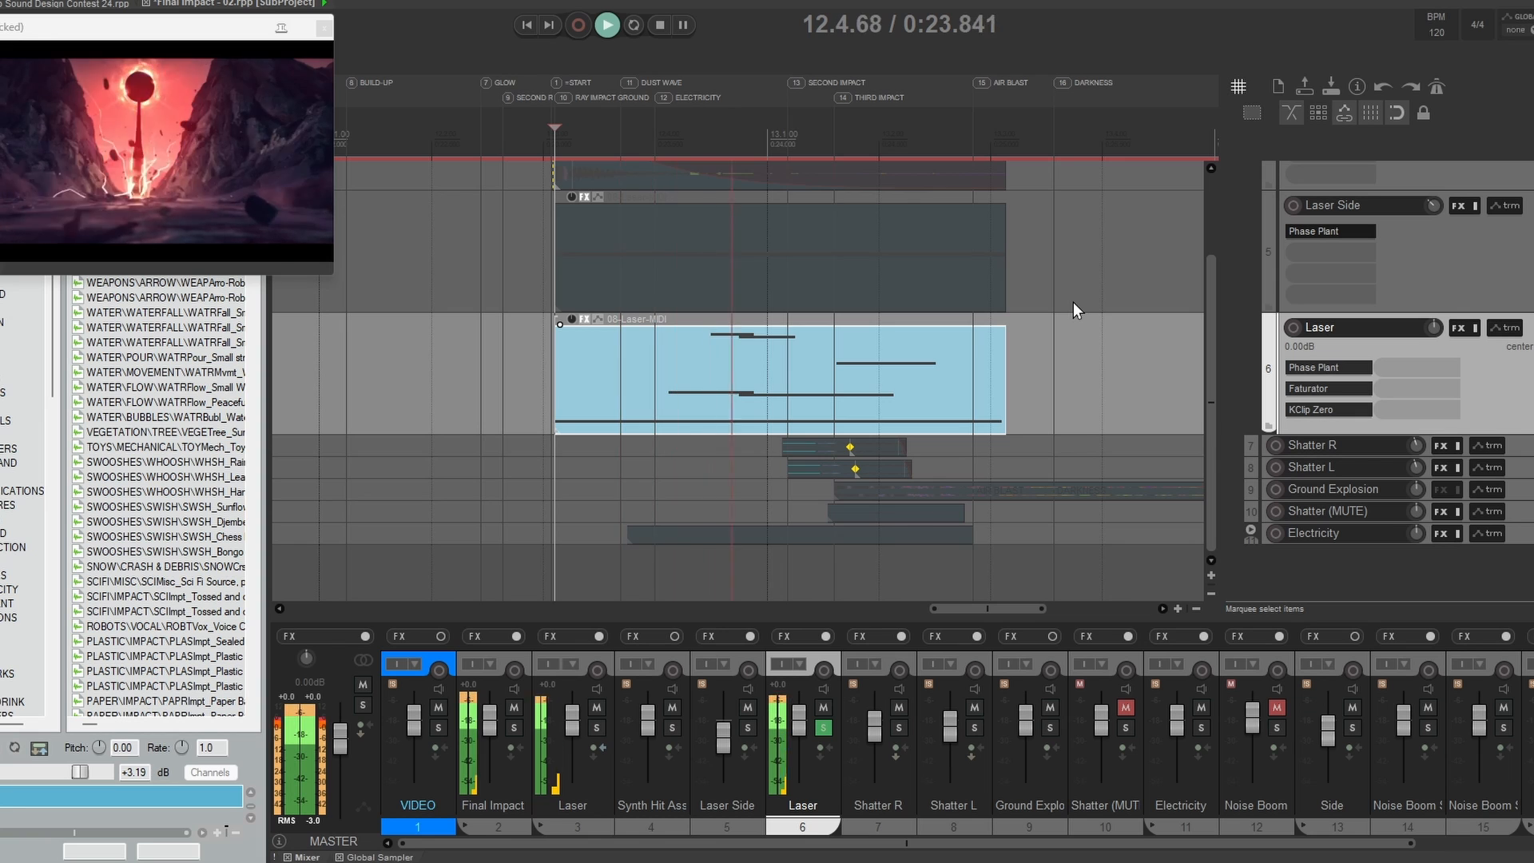
pyautogui.press('space')
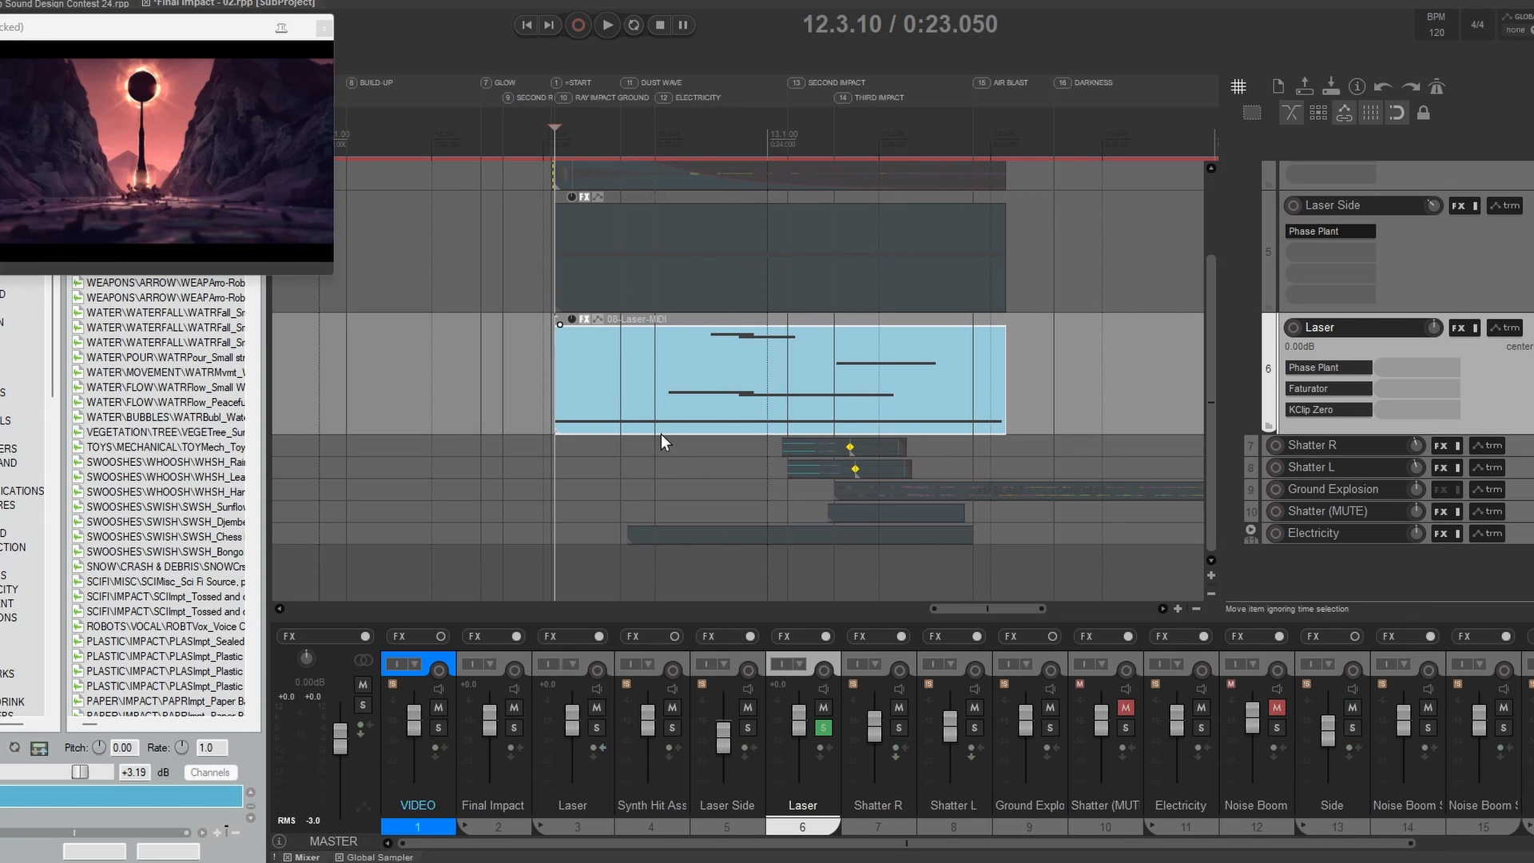
# Step: Solo Laser Side in place of track 6's Laser and select it after a brief check of its Phase Plant patch
pyautogui.click(1532, 206)
pyautogui.click(1531, 329)
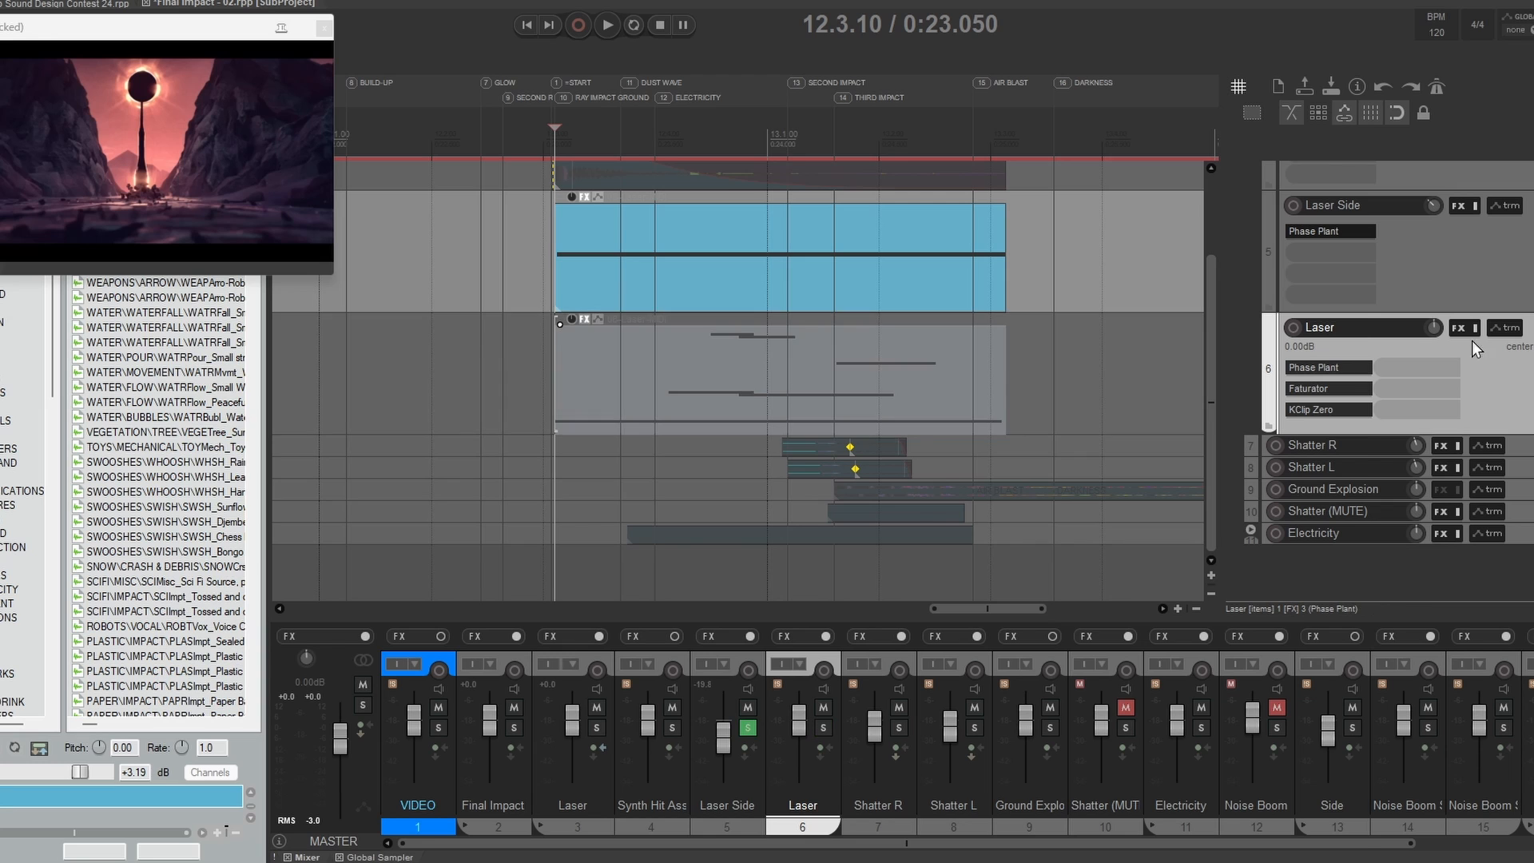
pyautogui.click(1329, 231)
pyautogui.moveTo(801, 139); pyautogui.dragTo(998, 73)
pyautogui.click(1531, 68)
pyautogui.click(1454, 253)
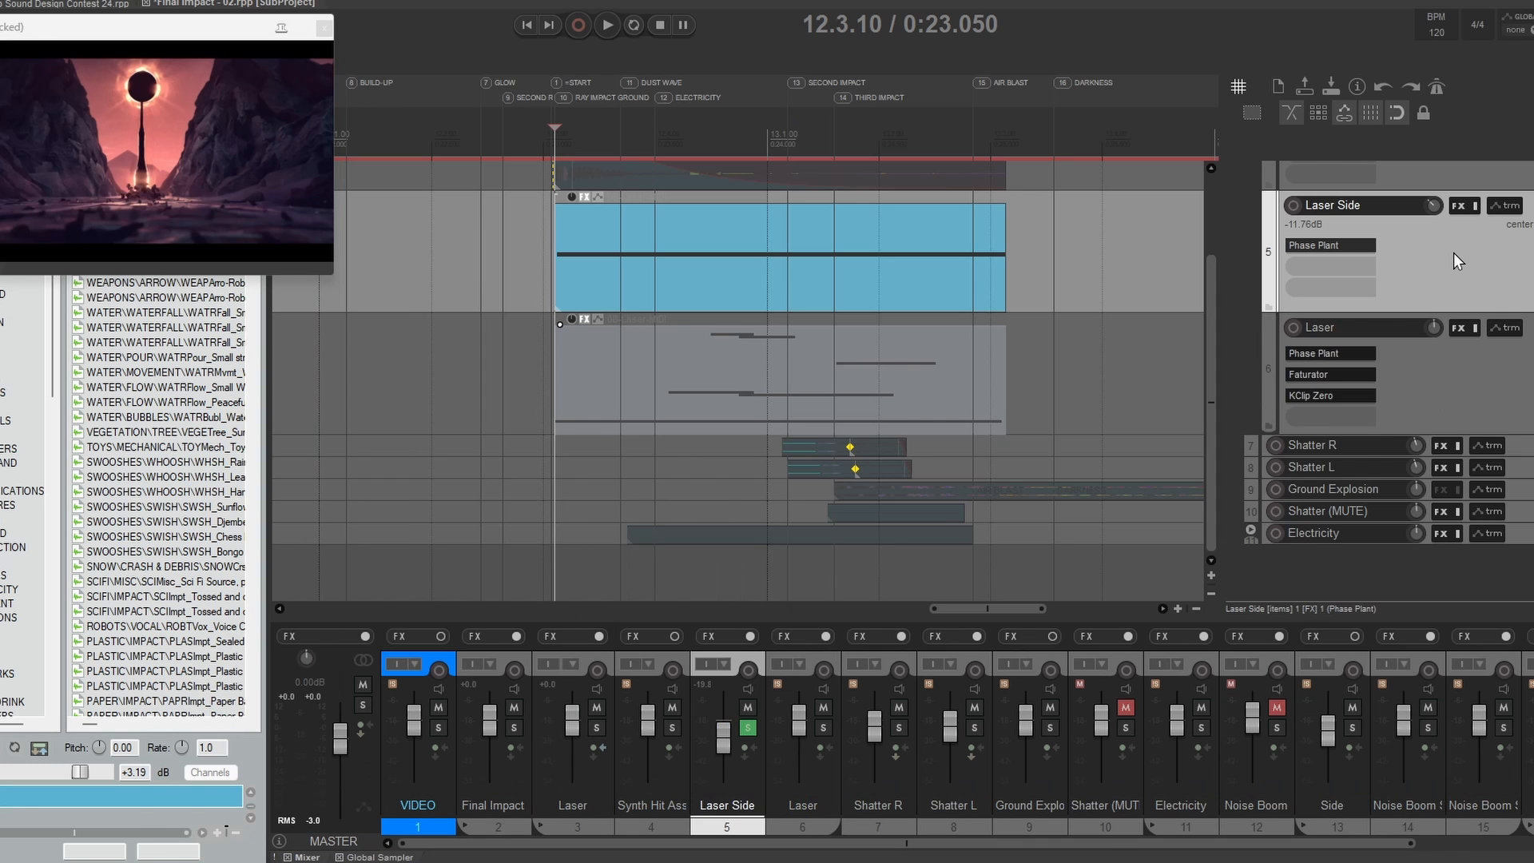
pyautogui.press('v')
pyautogui.press('v')
pyautogui.moveTo(1107, 342); pyautogui.dragTo(1124, 375)
# Step: Compare Laser Side's Phase Plant patch with the one on Laser track 6 and close both plugin windows
pyautogui.click(1330, 278)
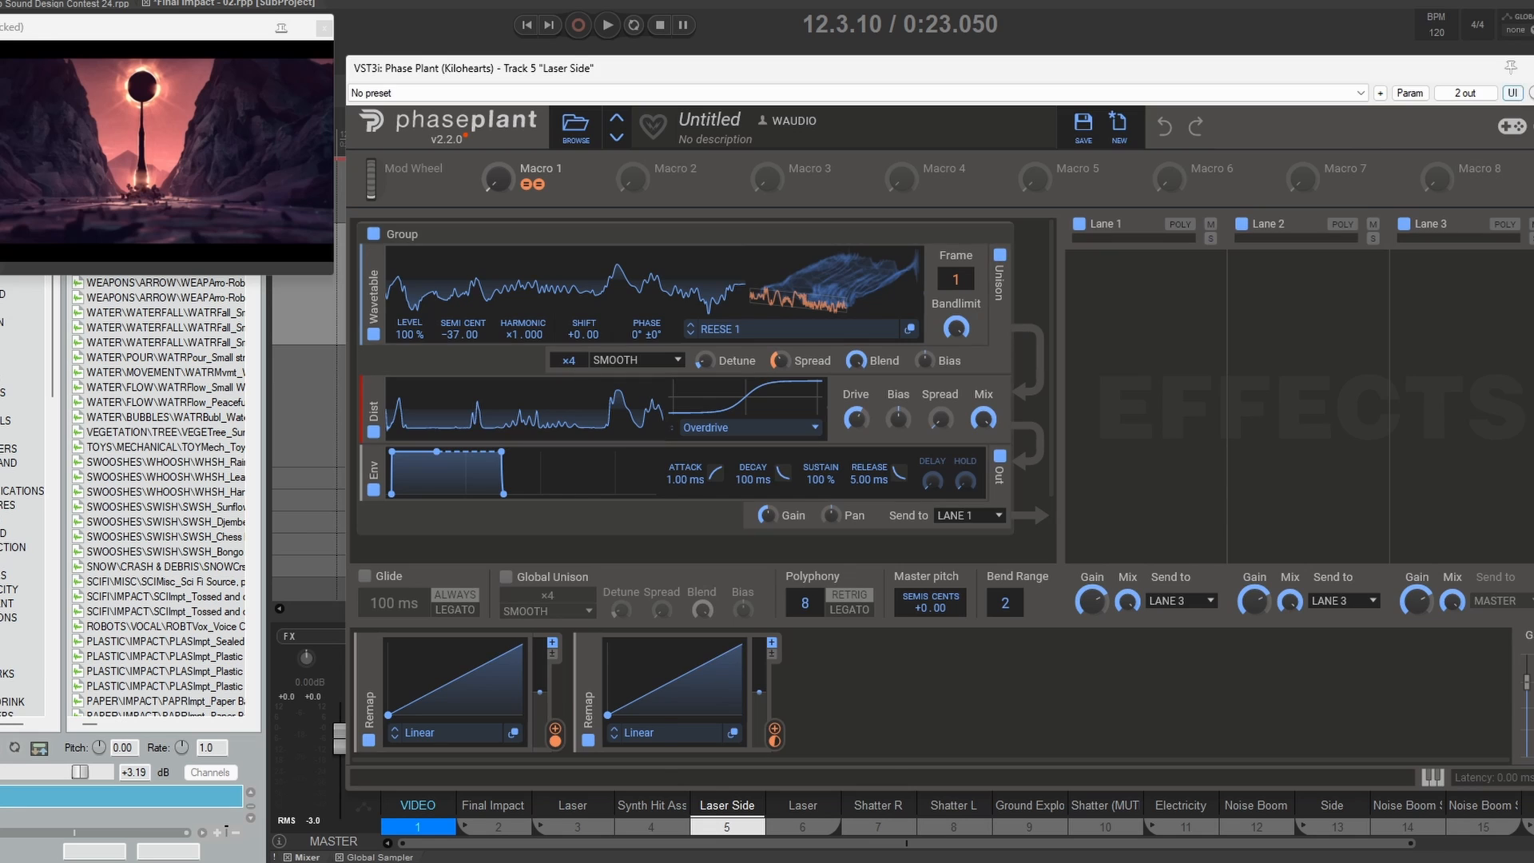
pyautogui.click(1532, 68)
pyautogui.click(1328, 385)
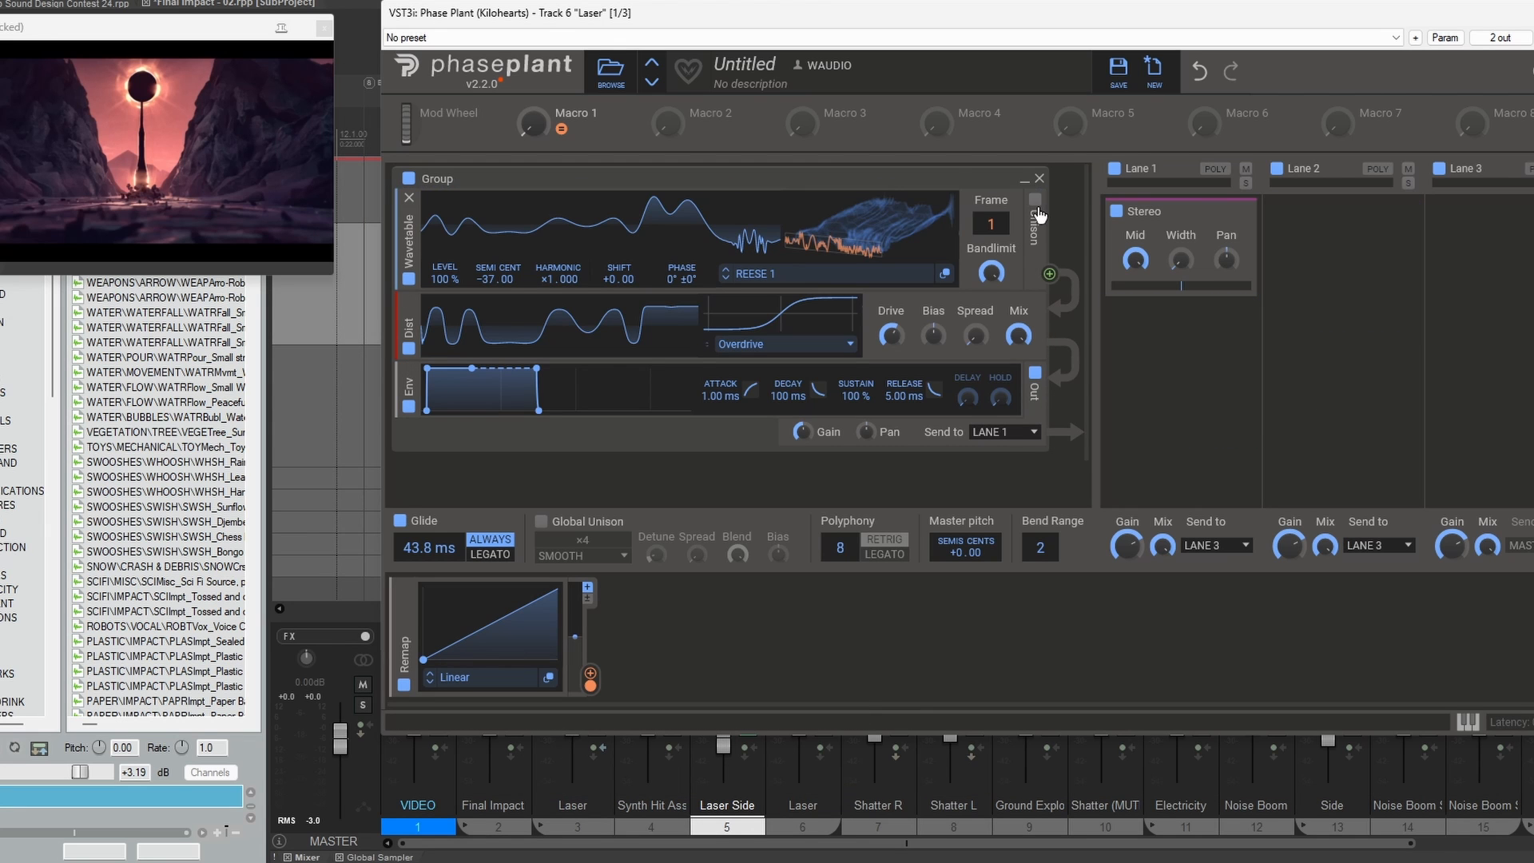
pyautogui.click(1530, 68)
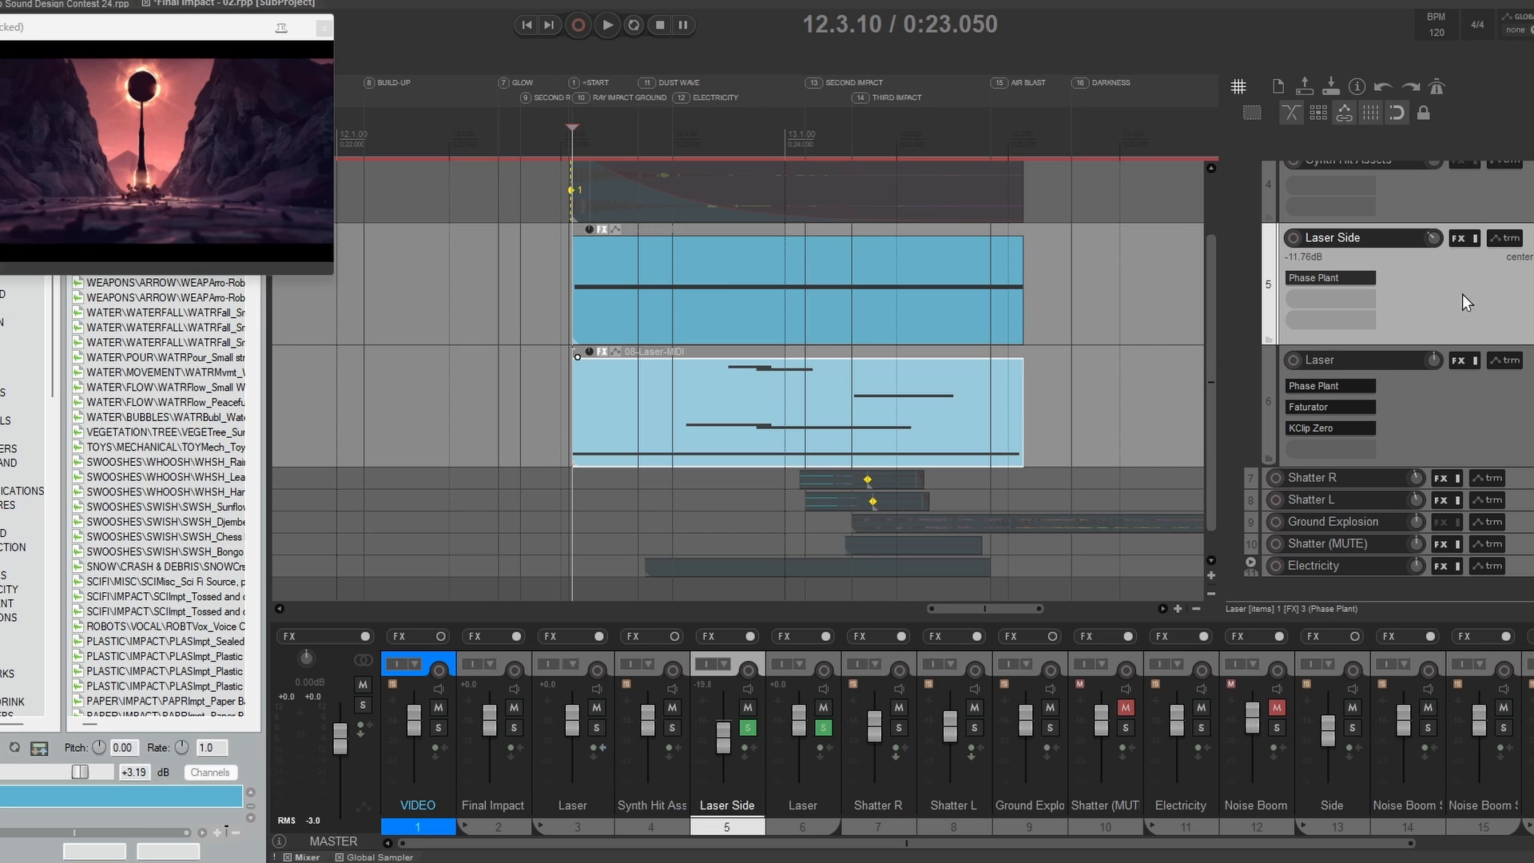
# Step: Place the edit cursor at 12.3.00, just before the laser items, and play Laser Side together with track 6's Laser
pyautogui.click(560, 302)
pyautogui.moveTo(726, 302); pyautogui.dragTo(635, 286)
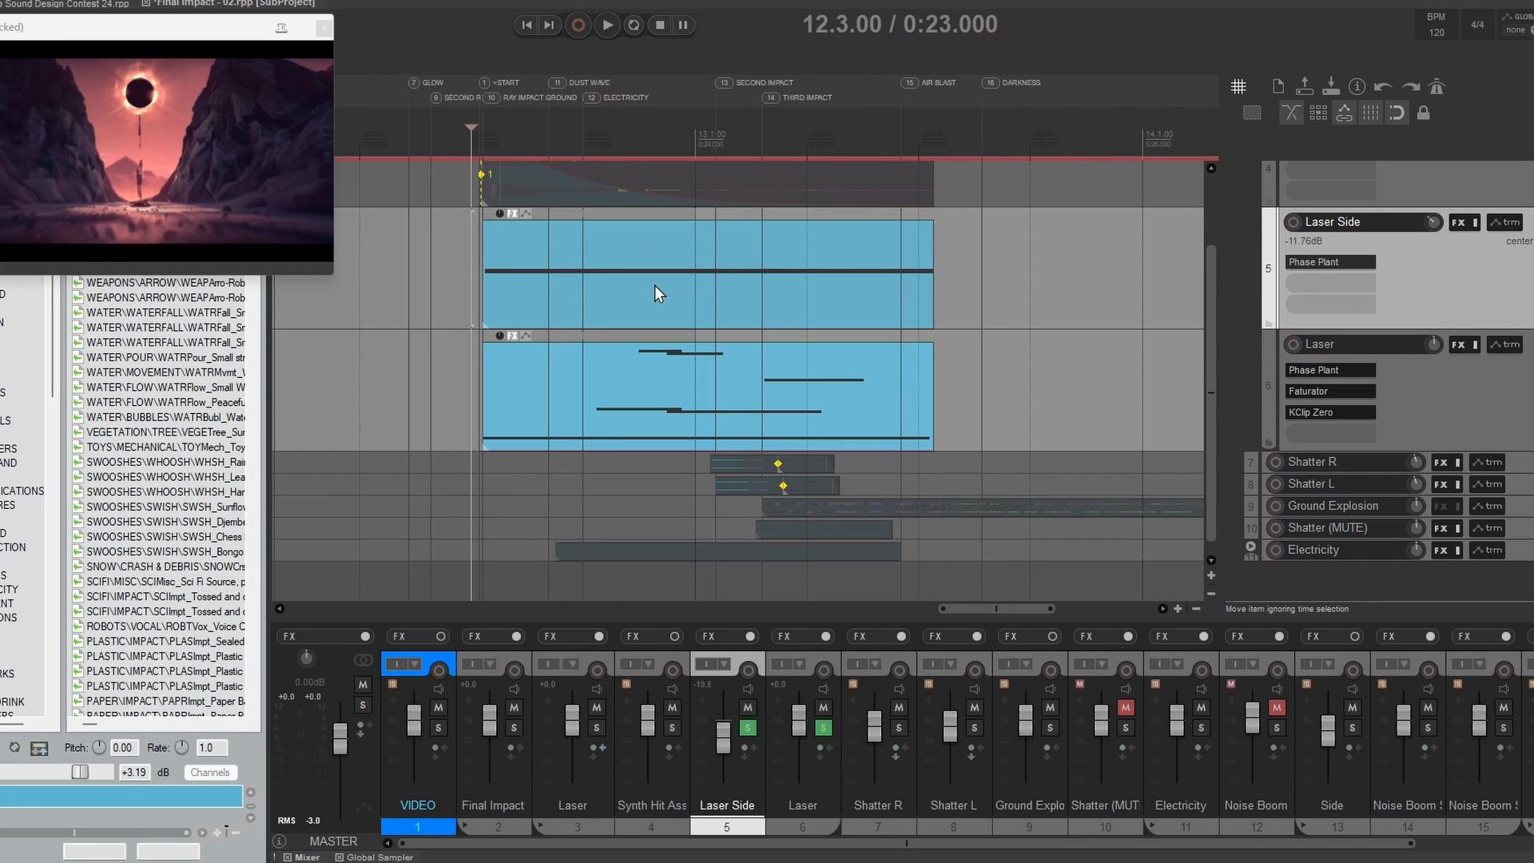
pyautogui.press('space')
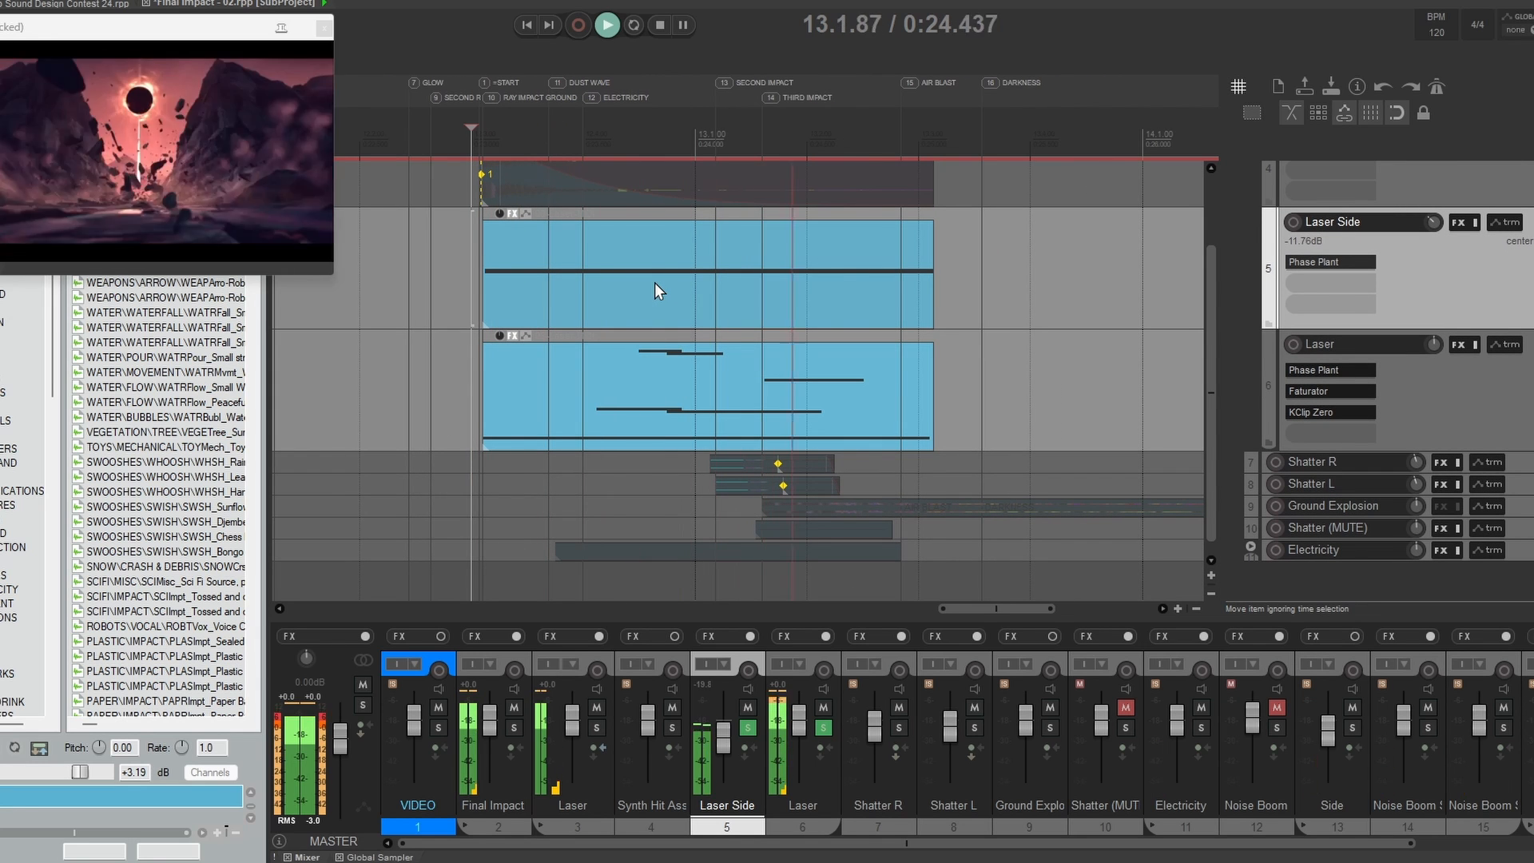
pyautogui.press('space')
# Step: Compare playback of track 6's Laser with and without Laser Side by toggling Laser Side's solo, leaving both soloed
pyautogui.click(747, 727)
pyautogui.press('space')
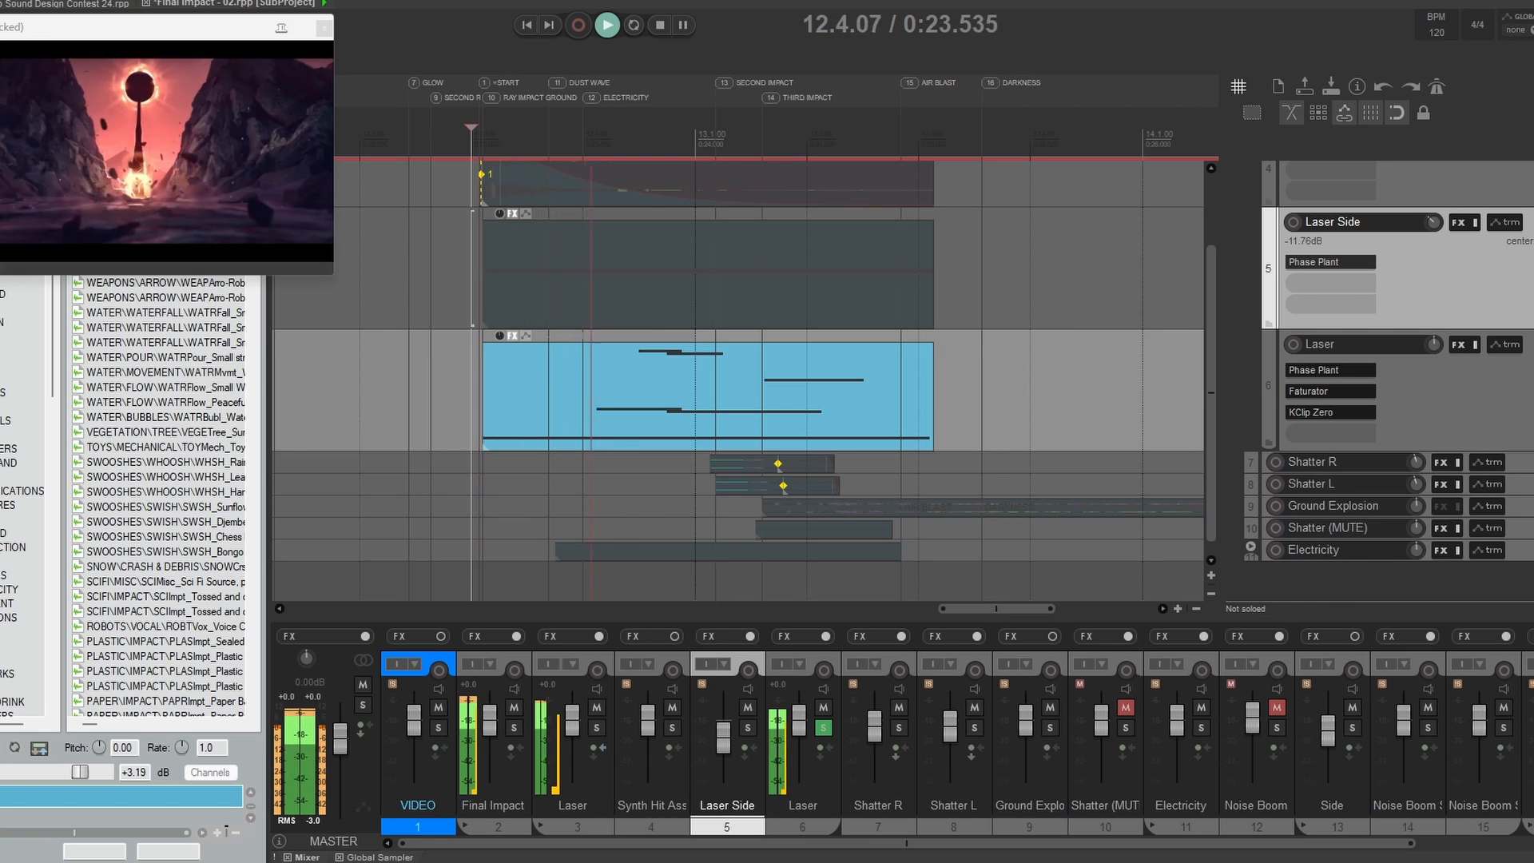
pyautogui.press('space')
pyautogui.click(748, 728)
pyautogui.press('space')
pyautogui.press('space')
pyautogui.click(747, 728)
pyautogui.press('space')
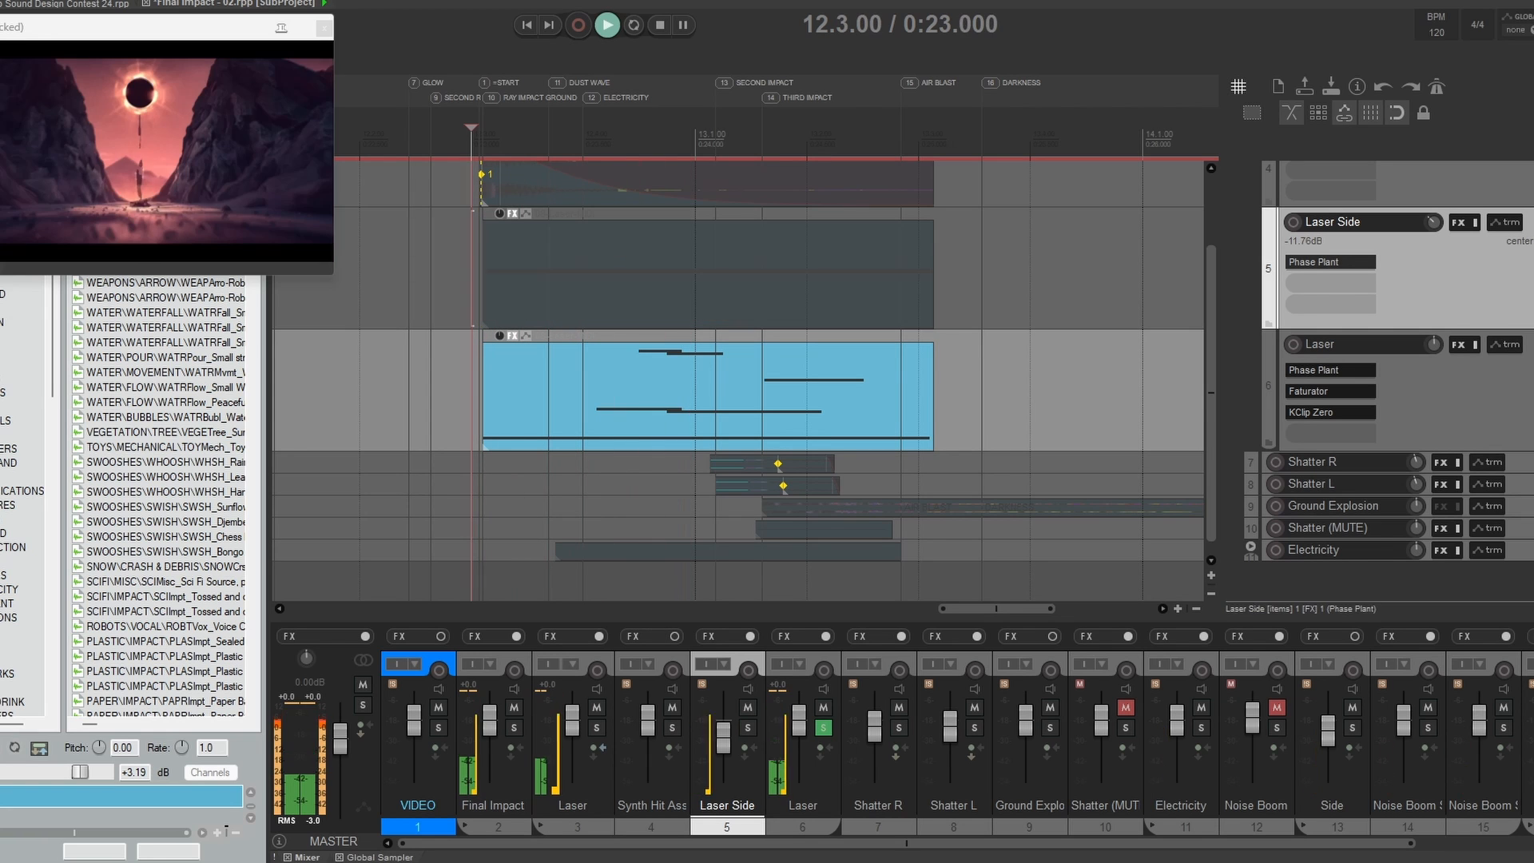
pyautogui.press('space')
pyautogui.click(748, 728)
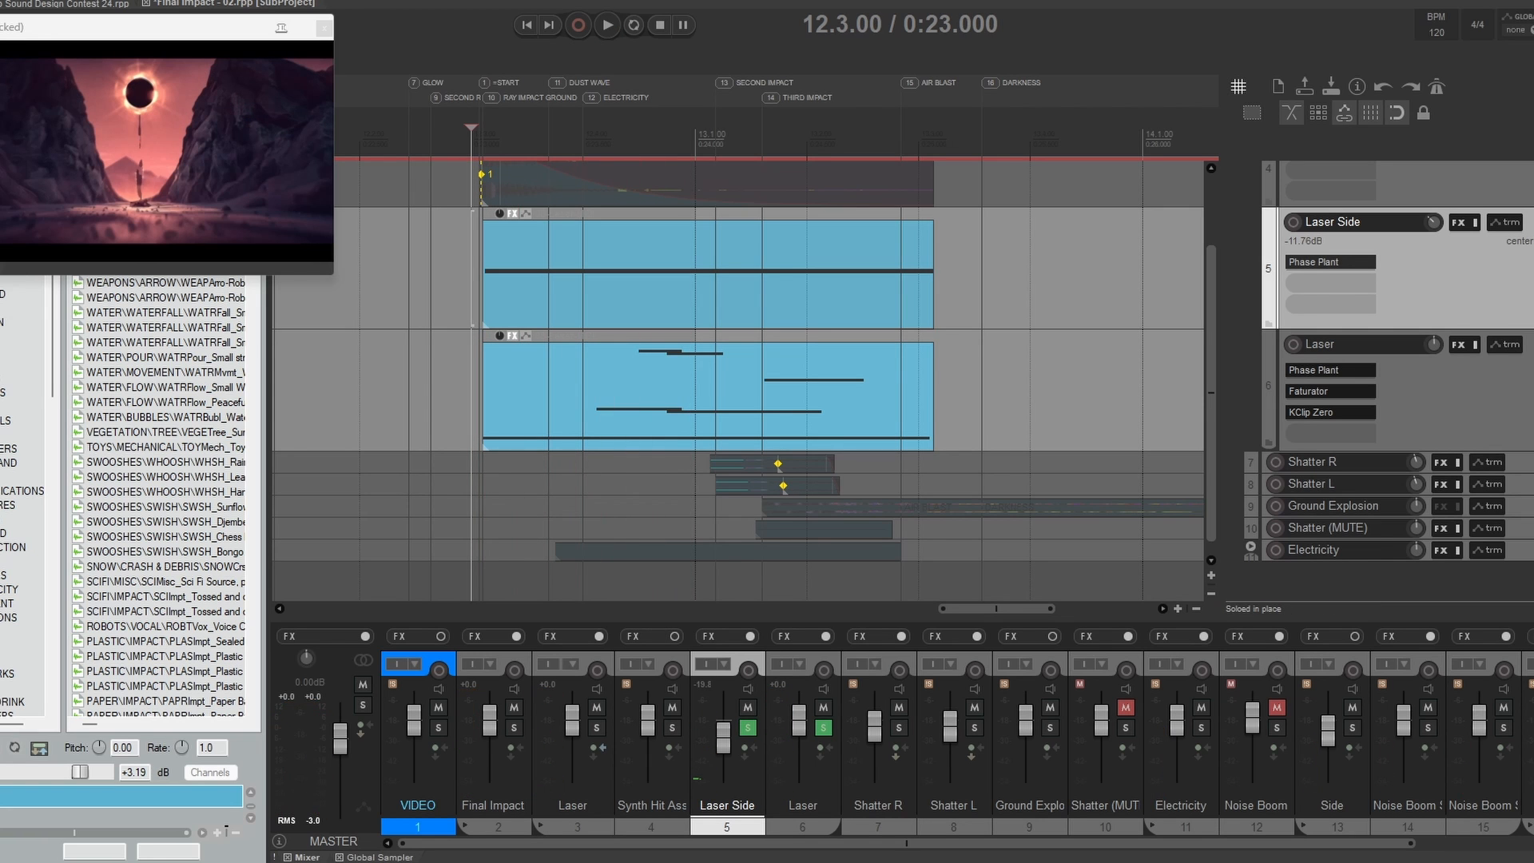
pyautogui.press('space')
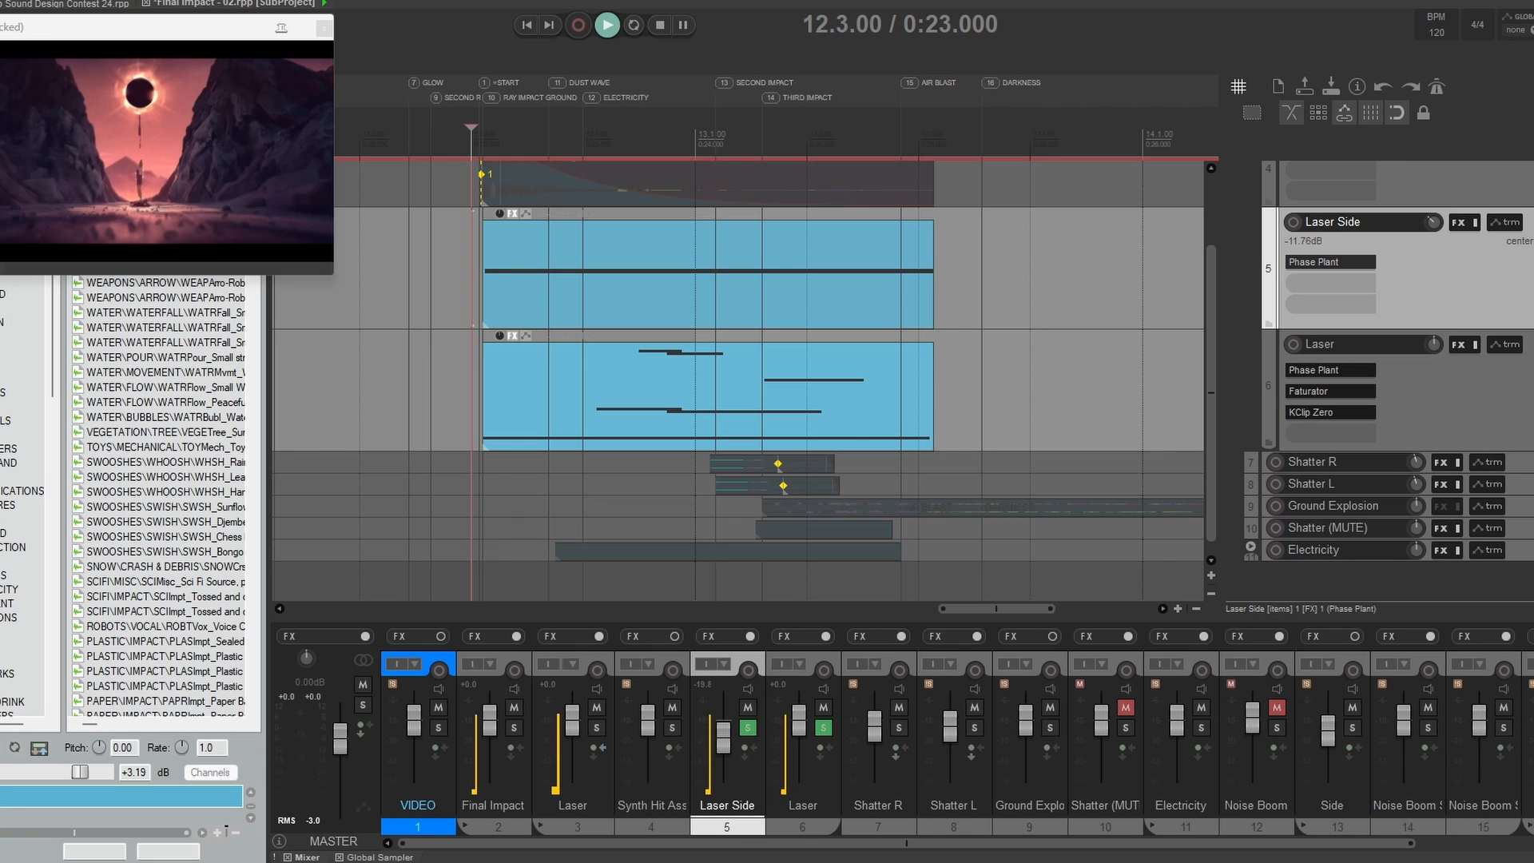
pyautogui.press('space')
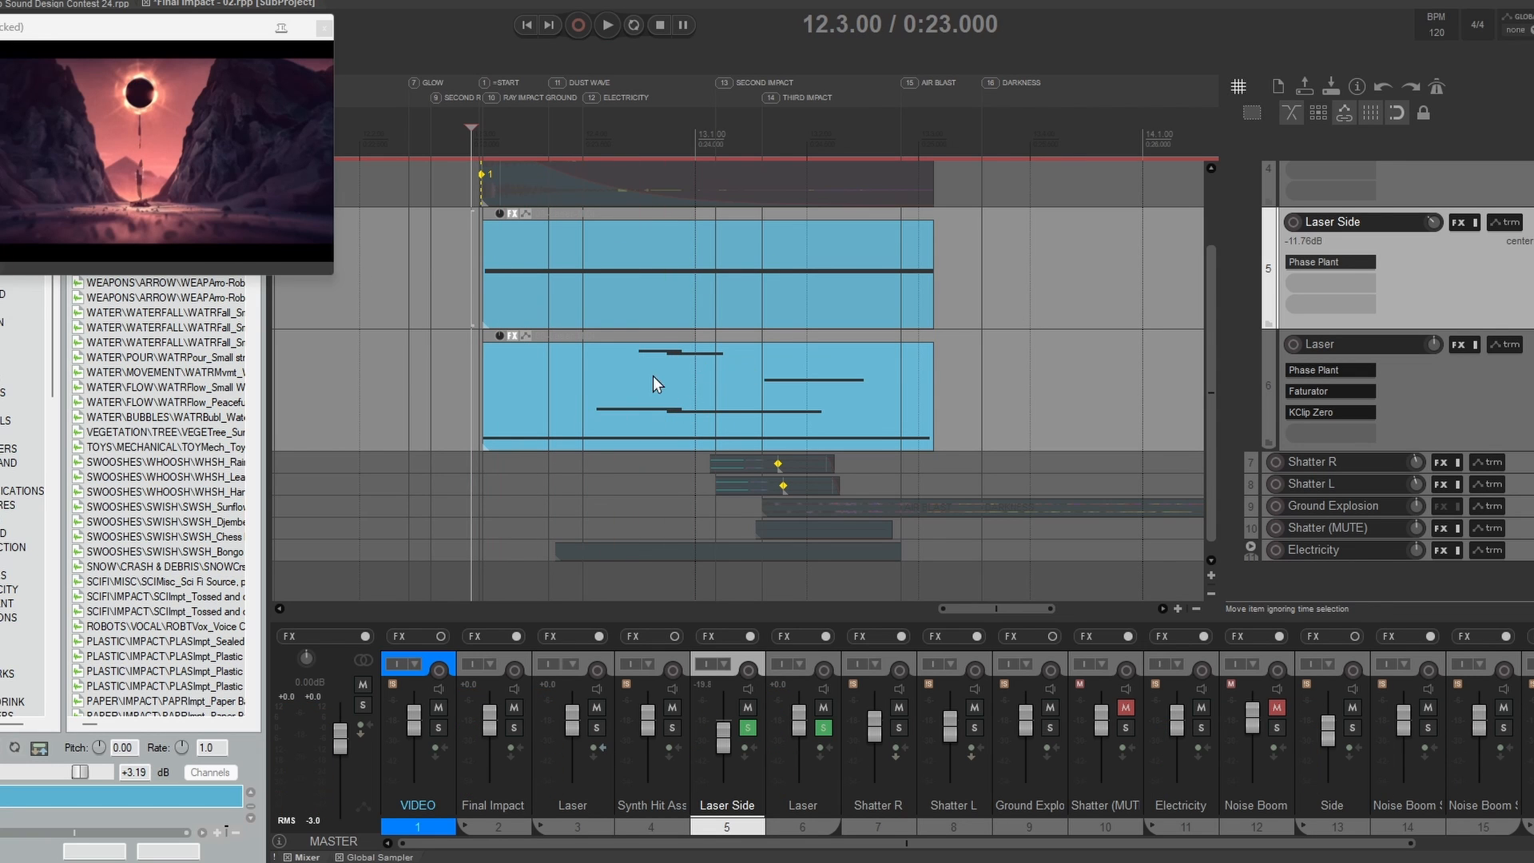
# Step: Solo only the Synth Hit Assets track and play it against the video from before the item's start, at 12.2.64
pyautogui.moveTo(420, 196); pyautogui.dragTo(452, 240)
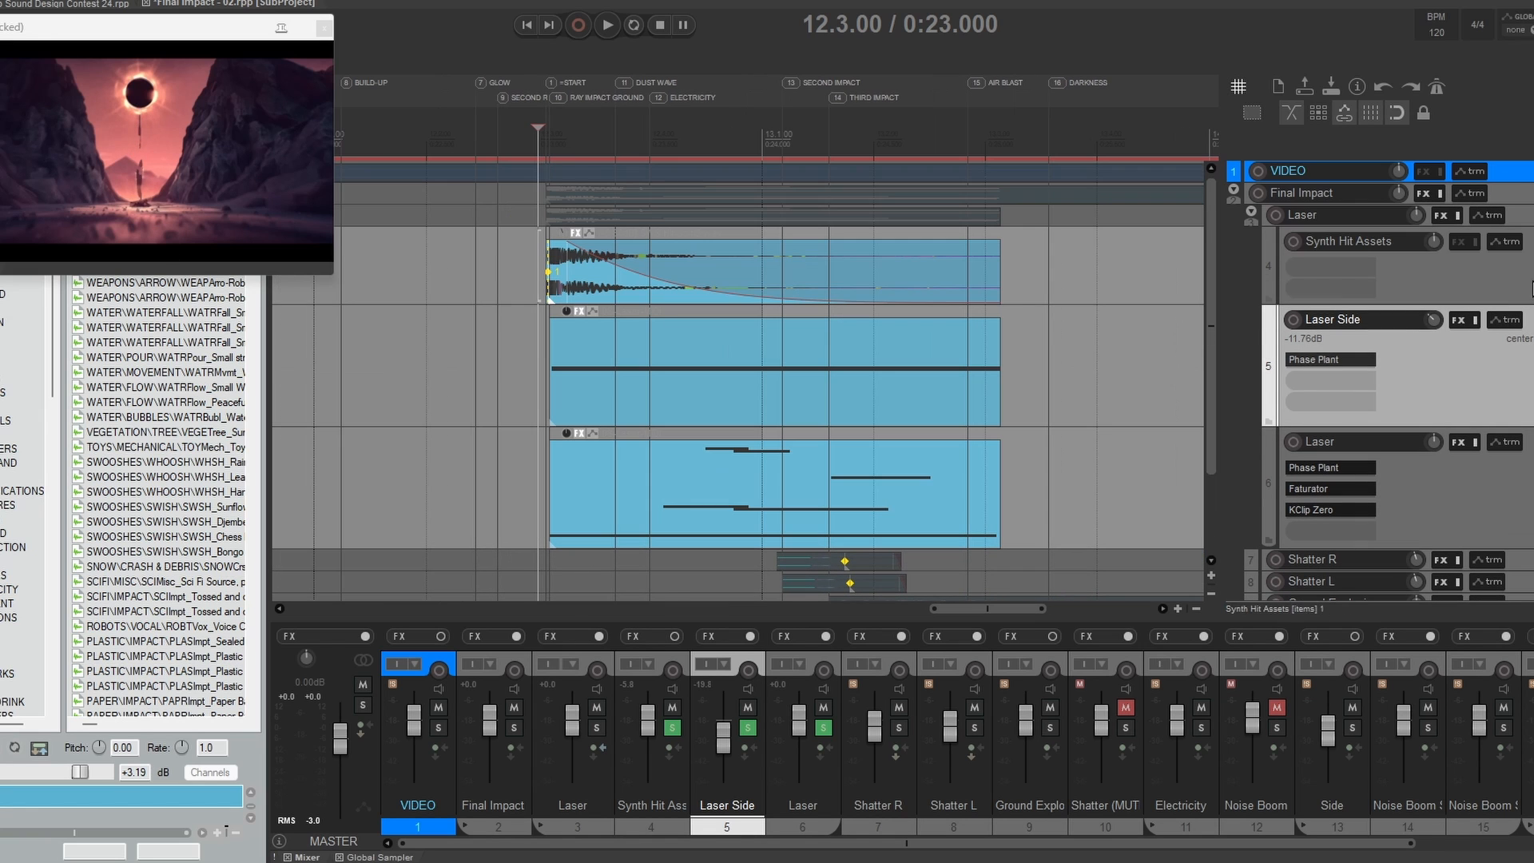
pyautogui.click(1531, 284)
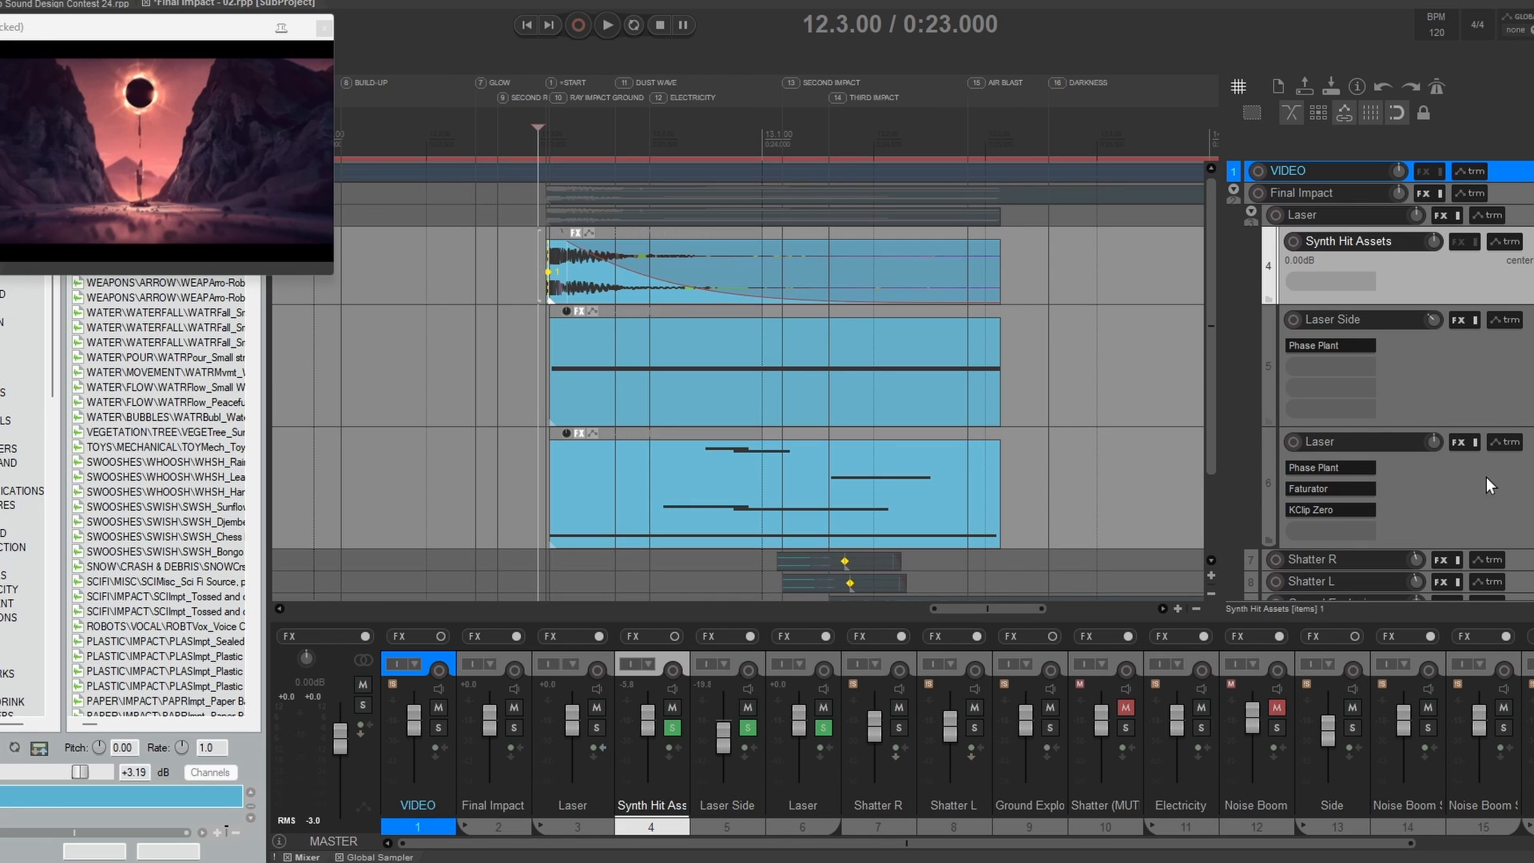
pyautogui.moveTo(1533, 319); pyautogui.dragTo(1533, 441)
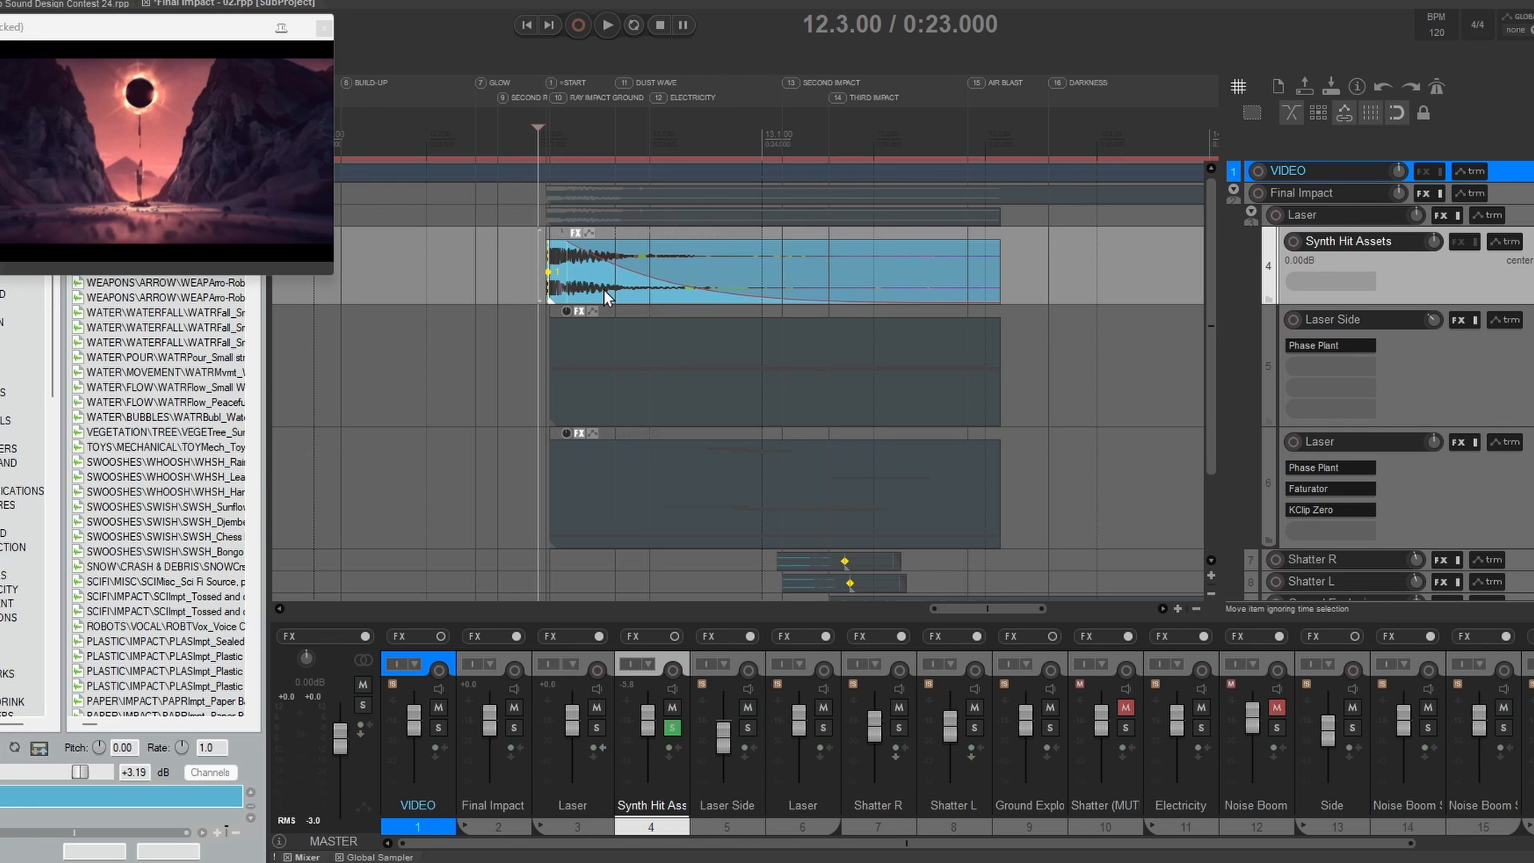
pyautogui.click(497, 267)
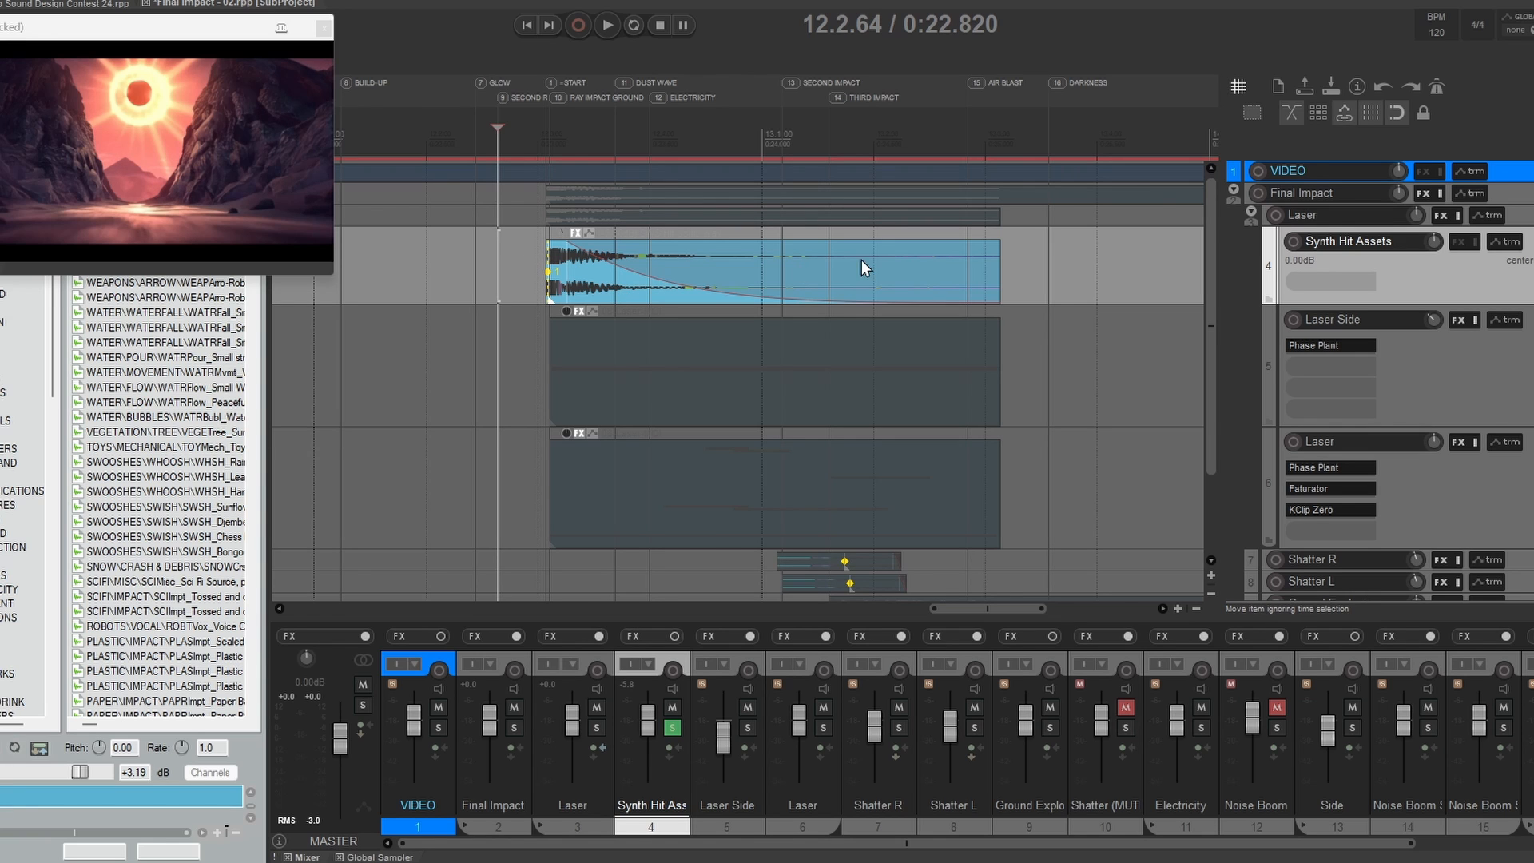
pyautogui.press('space')
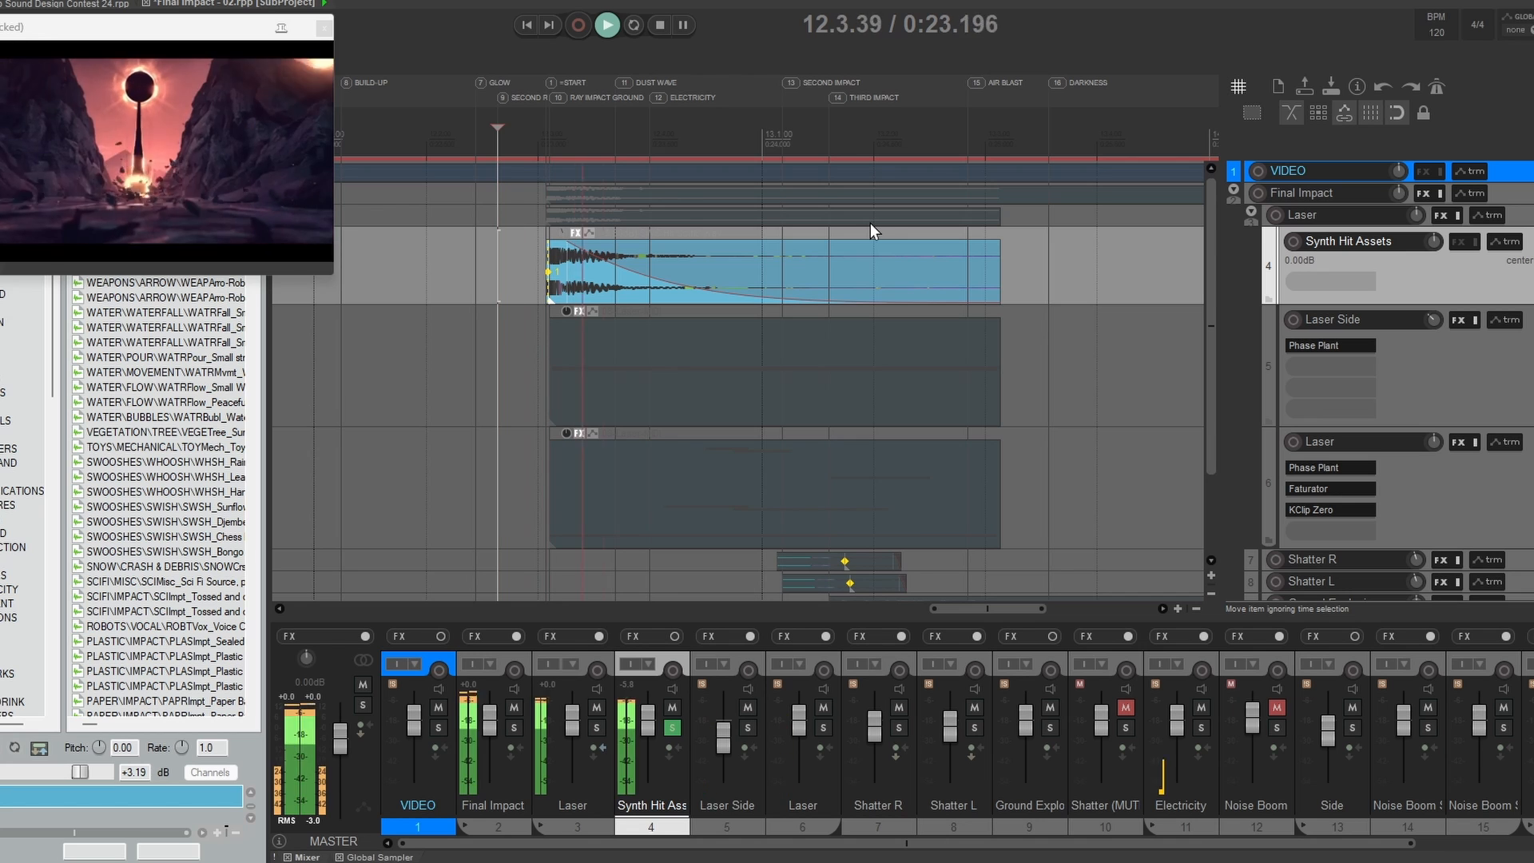
pyautogui.press('space')
pyautogui.press('space')
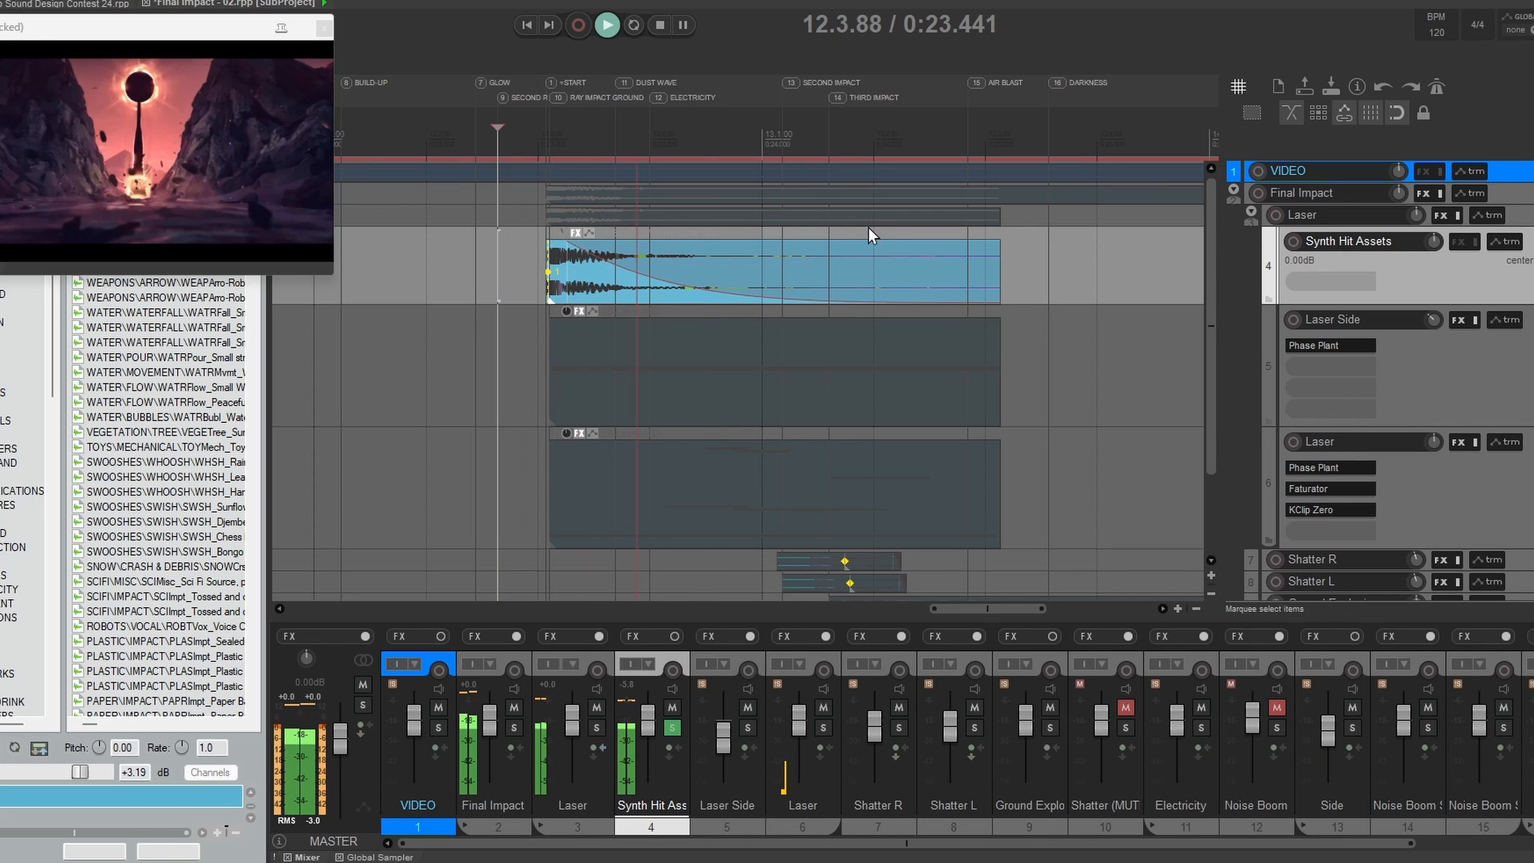
pyautogui.press('space')
# Step: Solo Laser Side and track 6's Laser alongside Synth Hit Assets and play all three layers from 12.2.44
pyautogui.click(1531, 320)
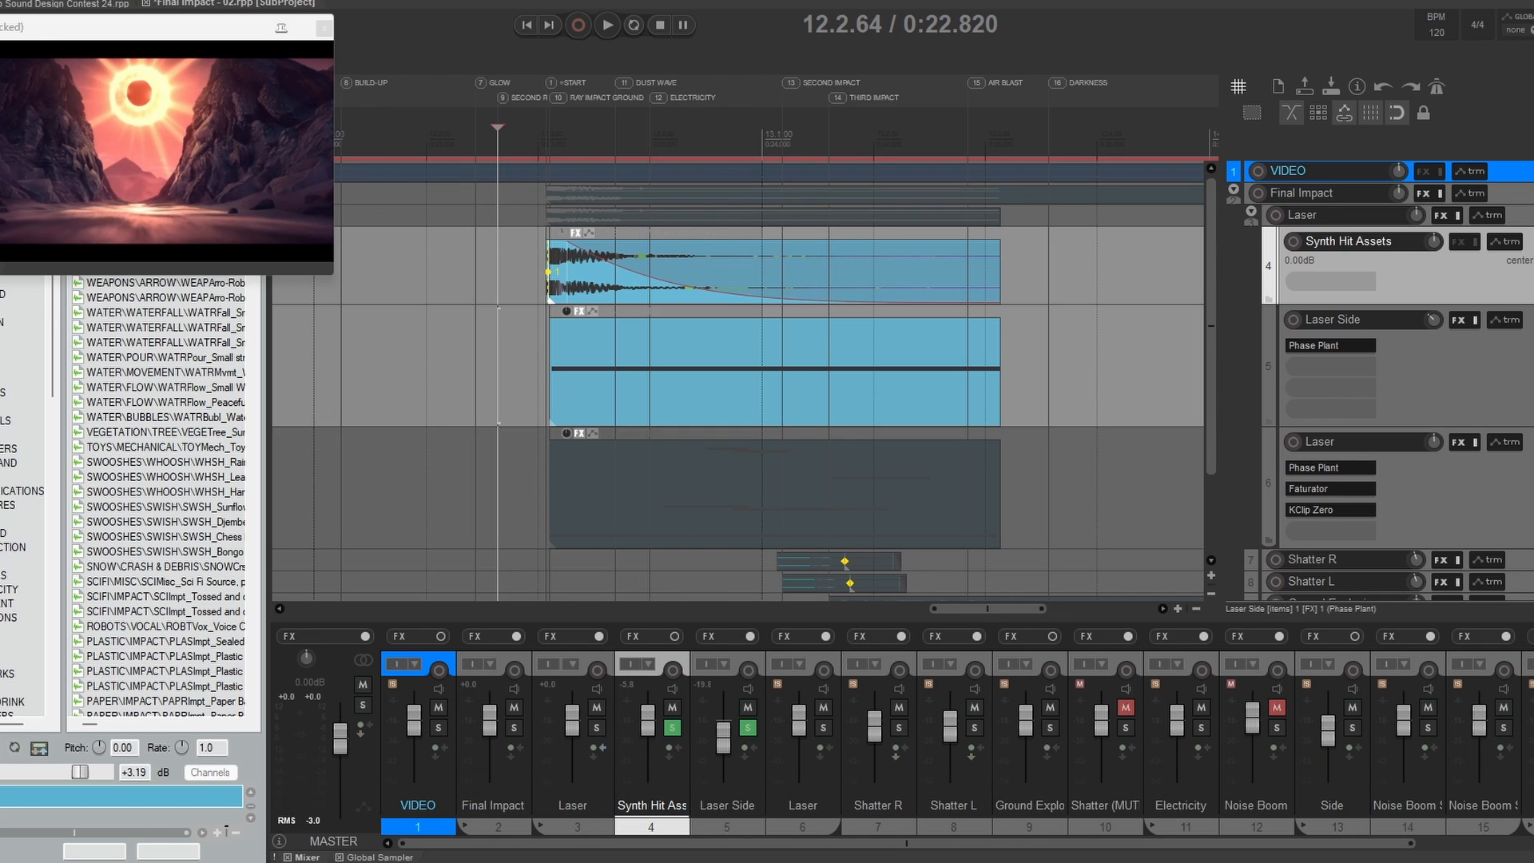
pyautogui.click(1531, 442)
pyautogui.click(473, 314)
pyautogui.press('space')
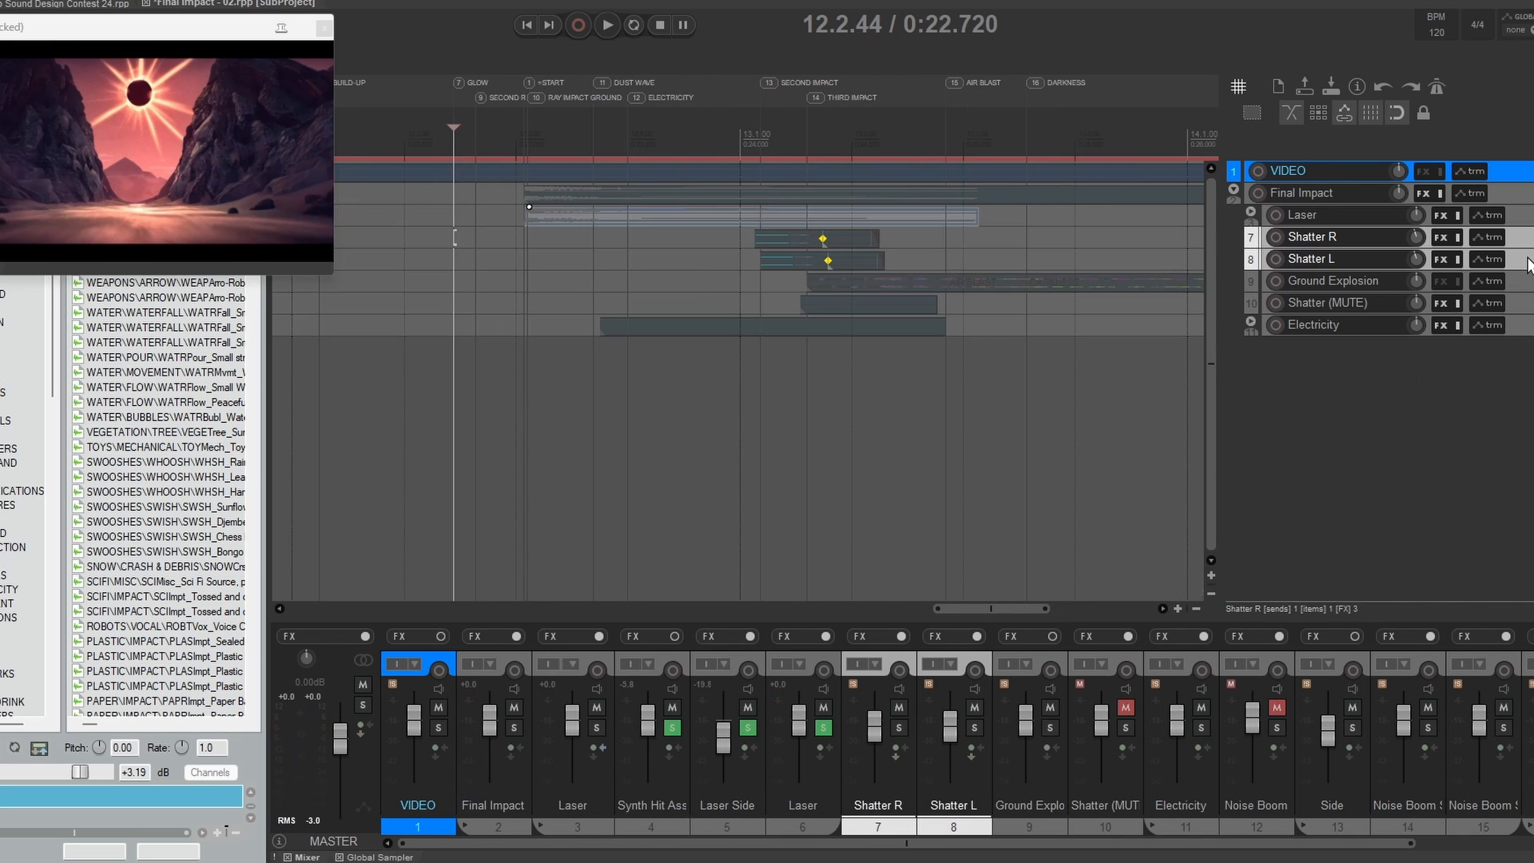
# Step: Solo Shatter R, Shatter L and the Laser folder, and place the edit cursor at the start of the Laser folder's items
pyautogui.moveTo(1292, 246); pyautogui.dragTo(1287, 337)
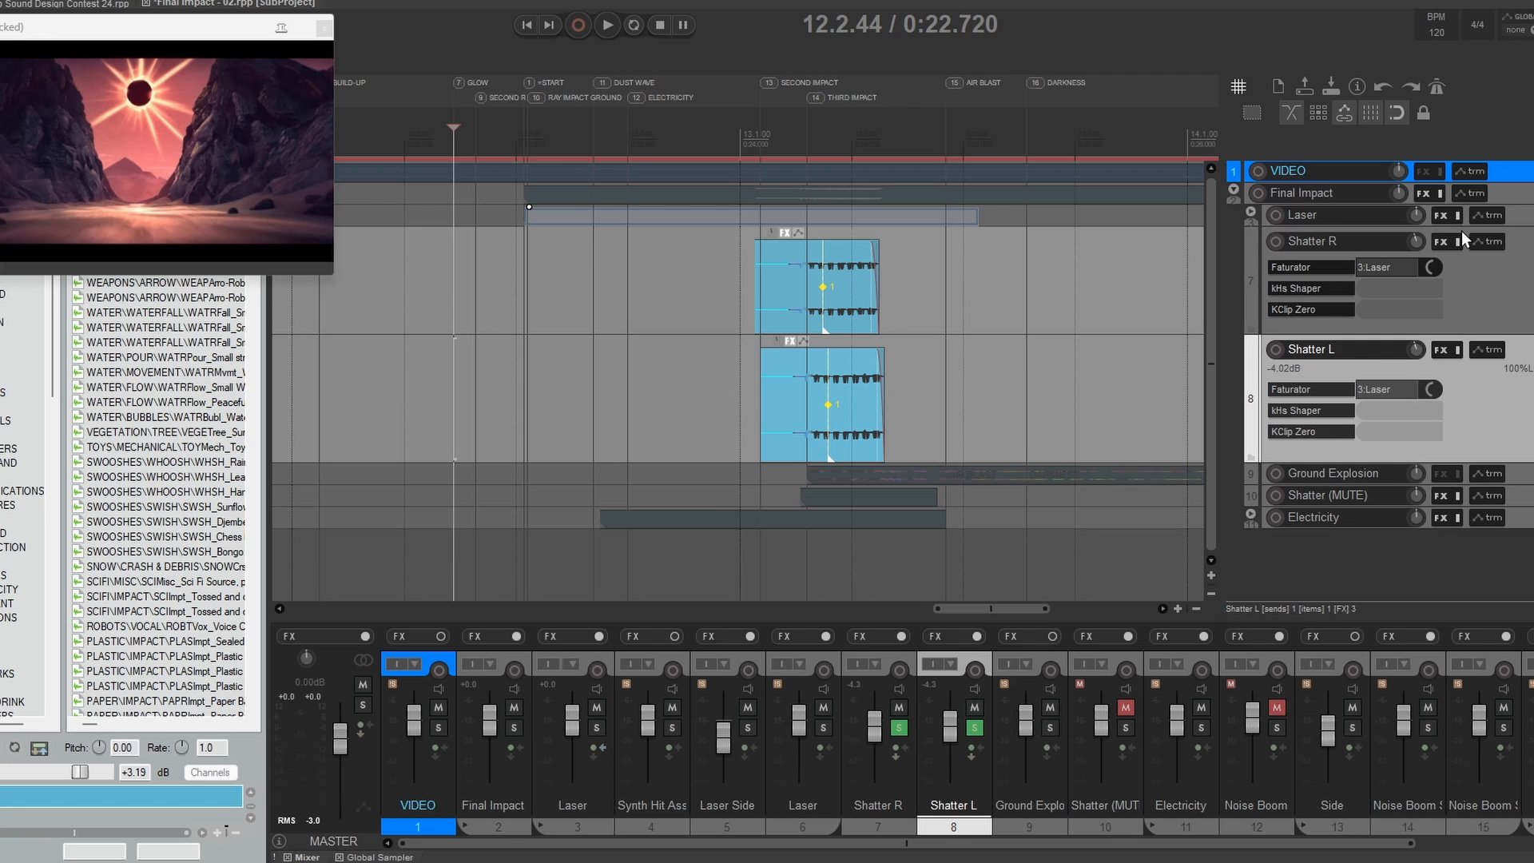
pyautogui.click(1531, 214)
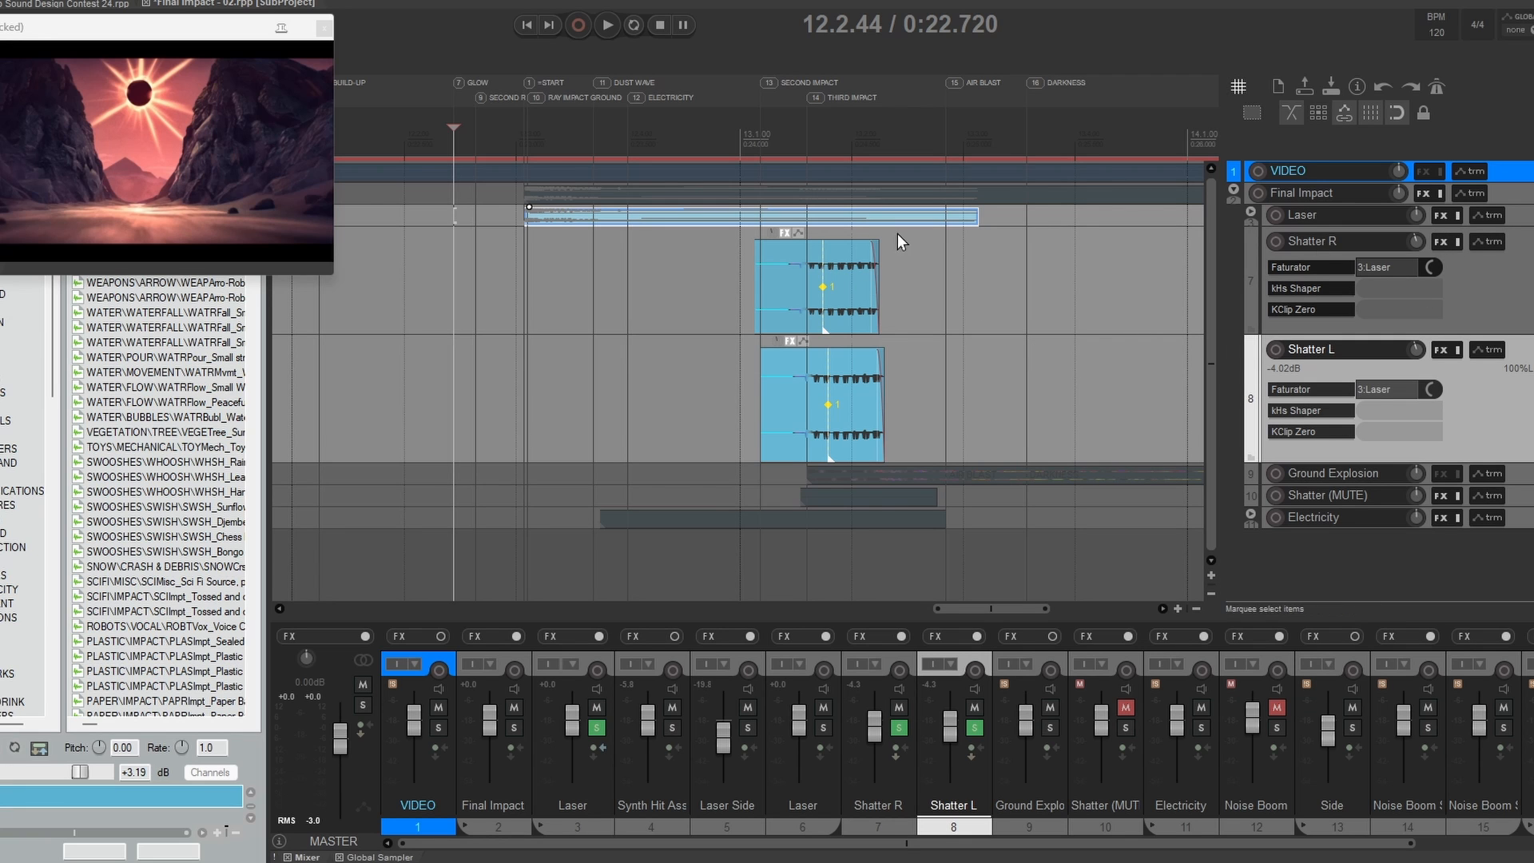
pyautogui.moveTo(1045, 319); pyautogui.dragTo(1070, 345)
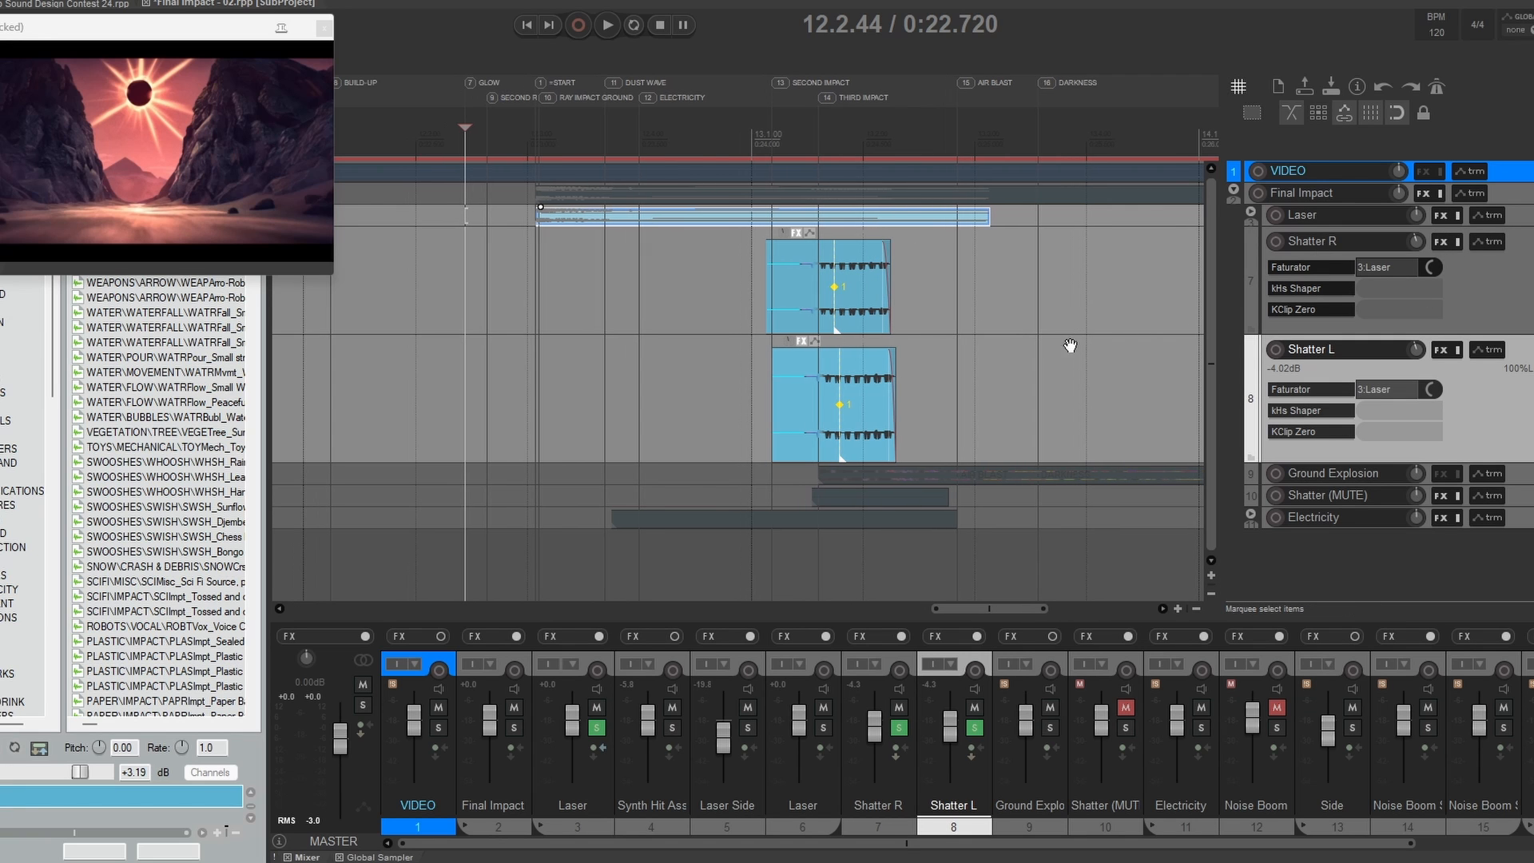
pyautogui.click(664, 272)
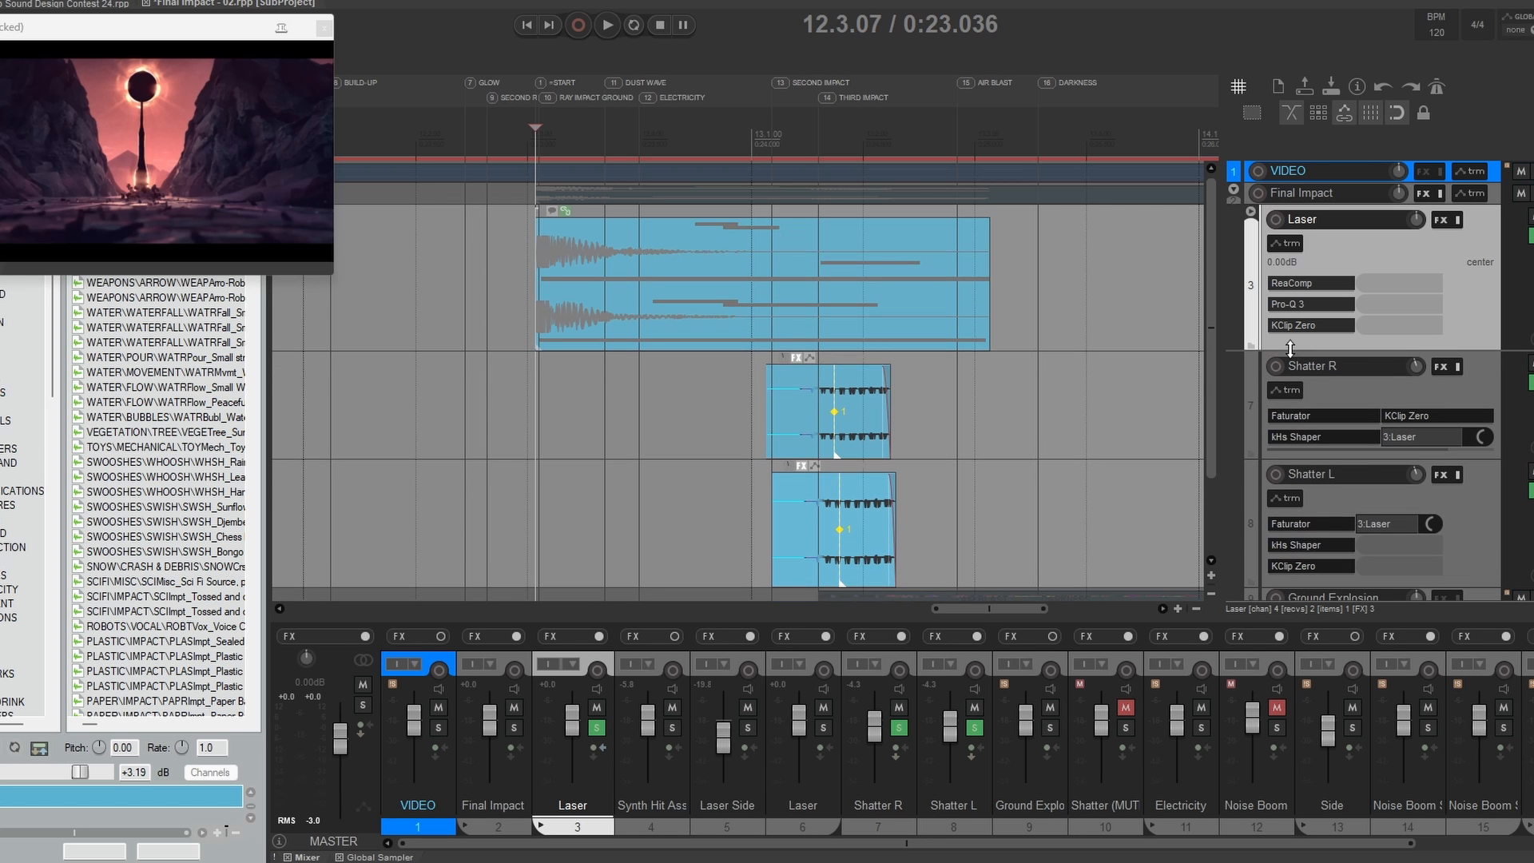
# Step: Review the Laser folder's ReaComp sidechain settings alongside the Shatter tracks' sends, and close the compressor window
pyautogui.scroll(-2, 1018, 347)
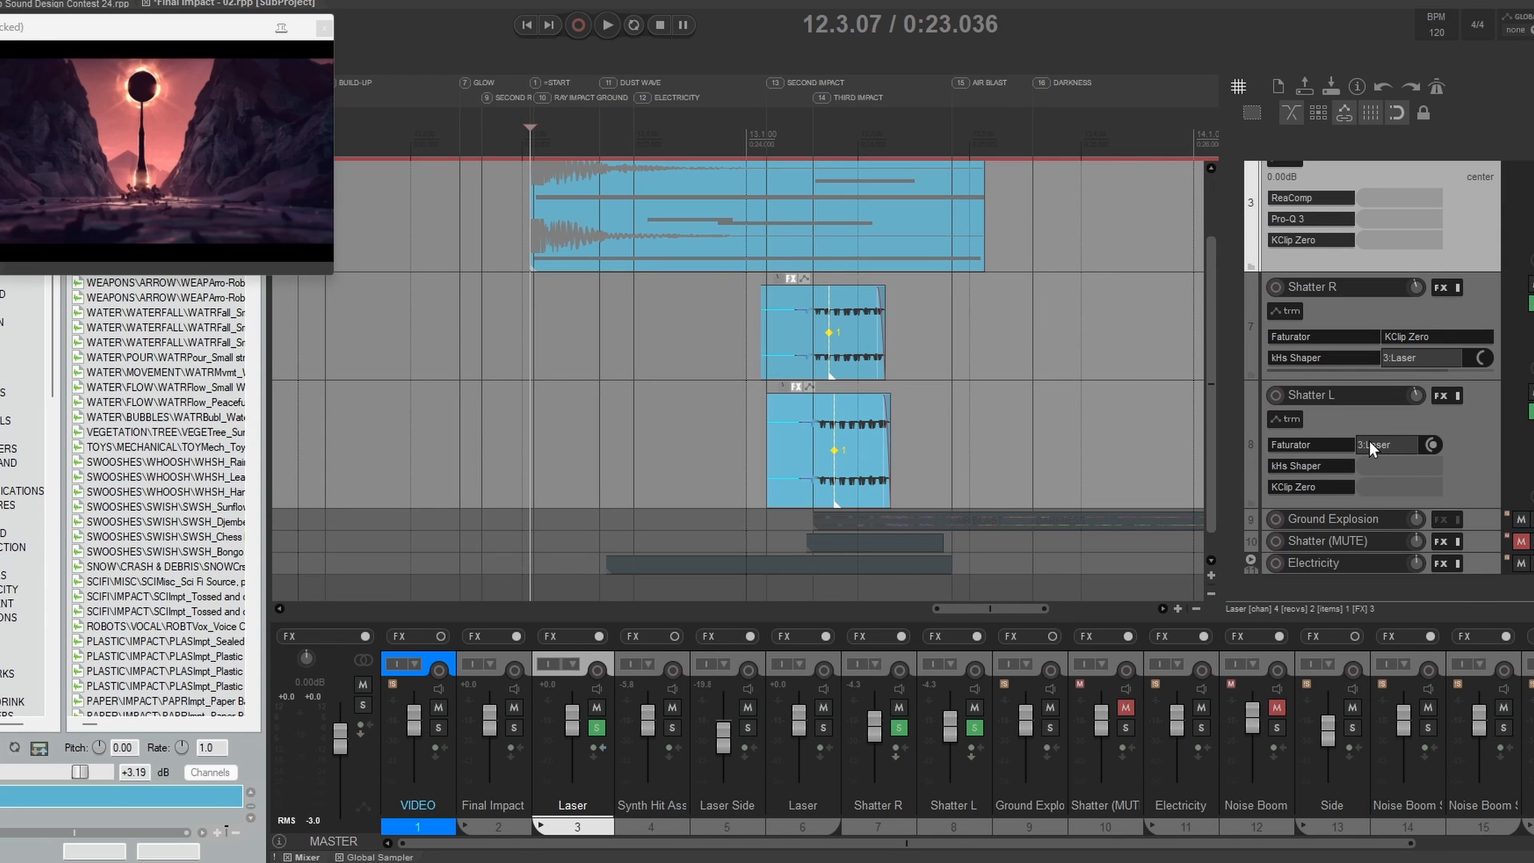
pyautogui.click(1305, 199)
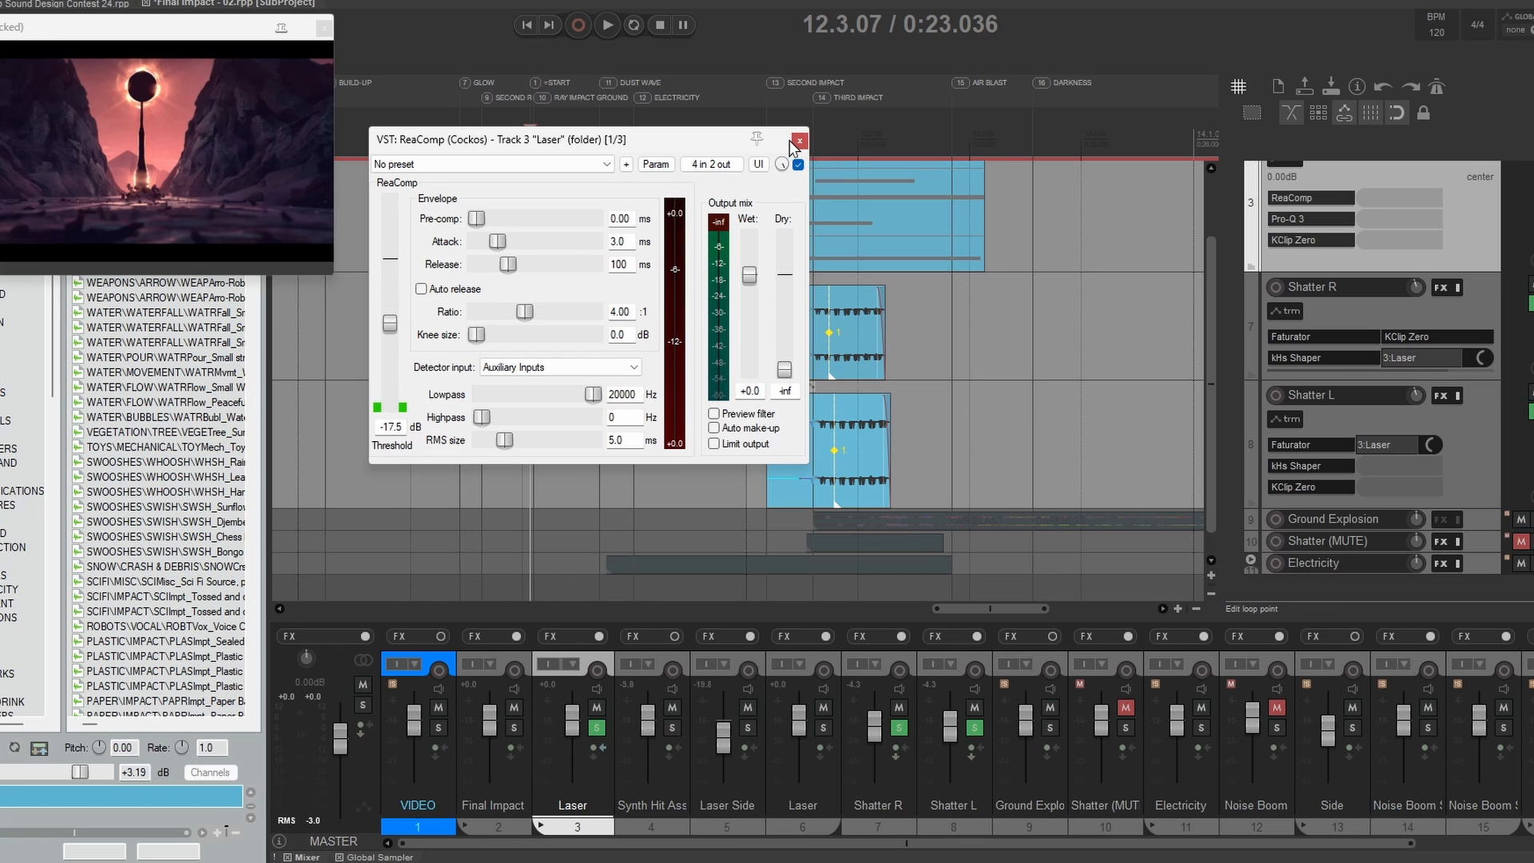
pyautogui.click(802, 149)
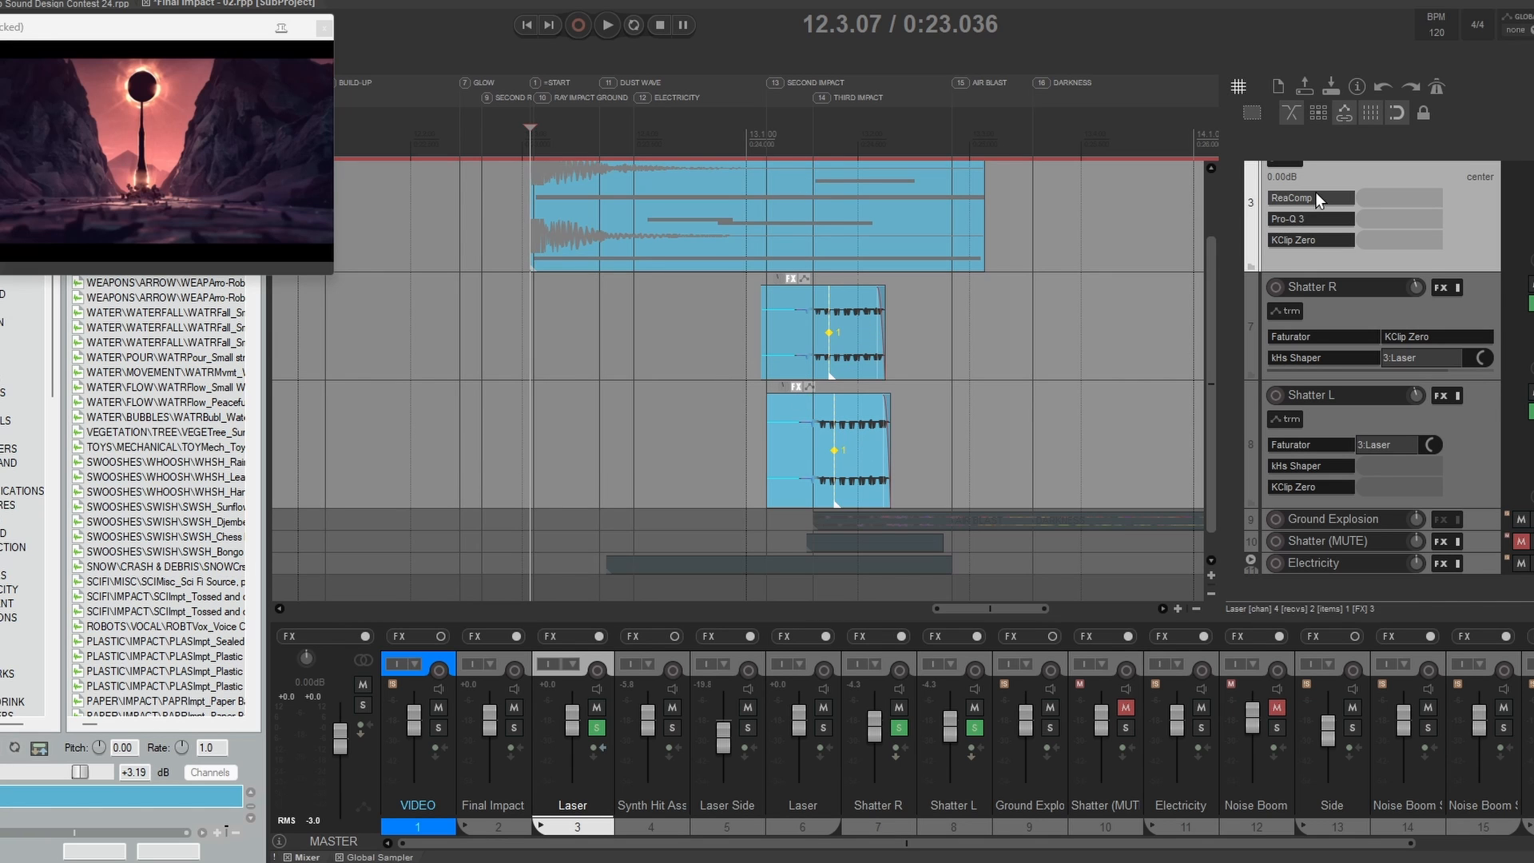
pyautogui.click(1312, 198)
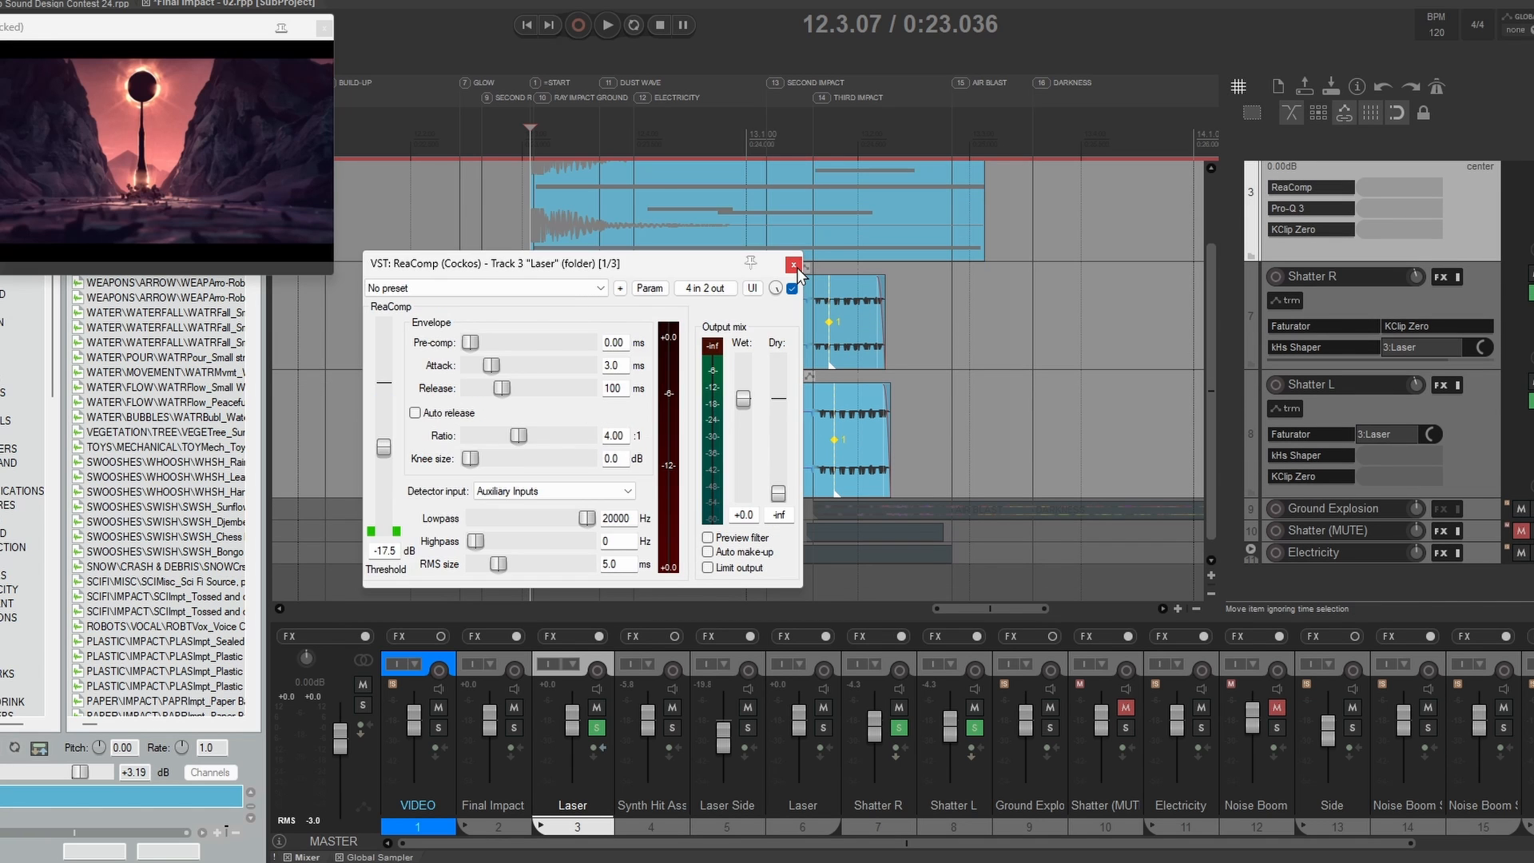
pyautogui.click(794, 264)
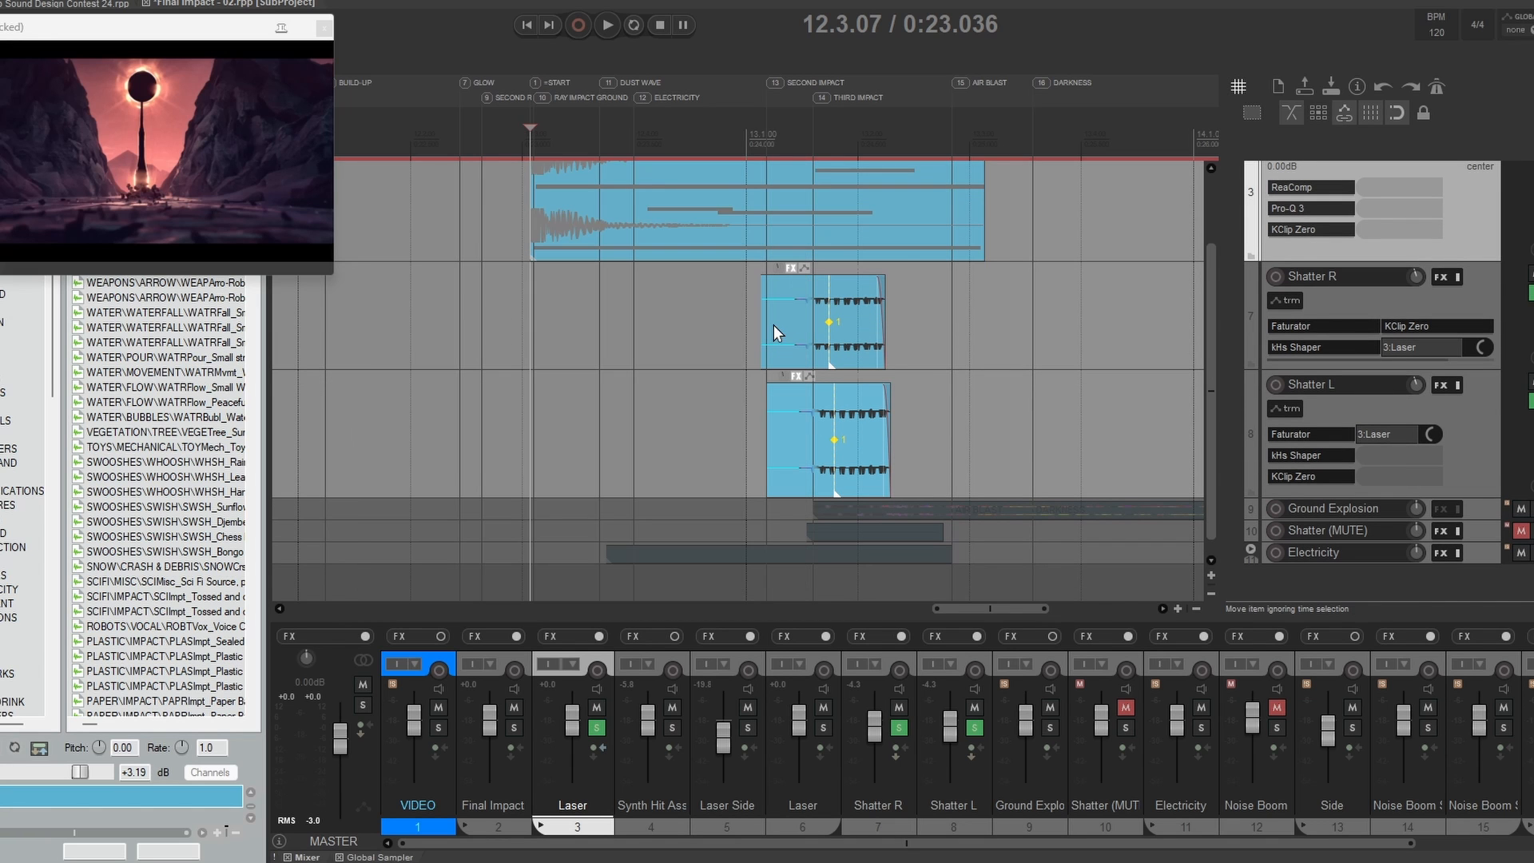
# Step: Play the Laser folder with both Shatter tracks, and play Shatter R and Shatter L without it from 13.1.00
pyautogui.press('space')
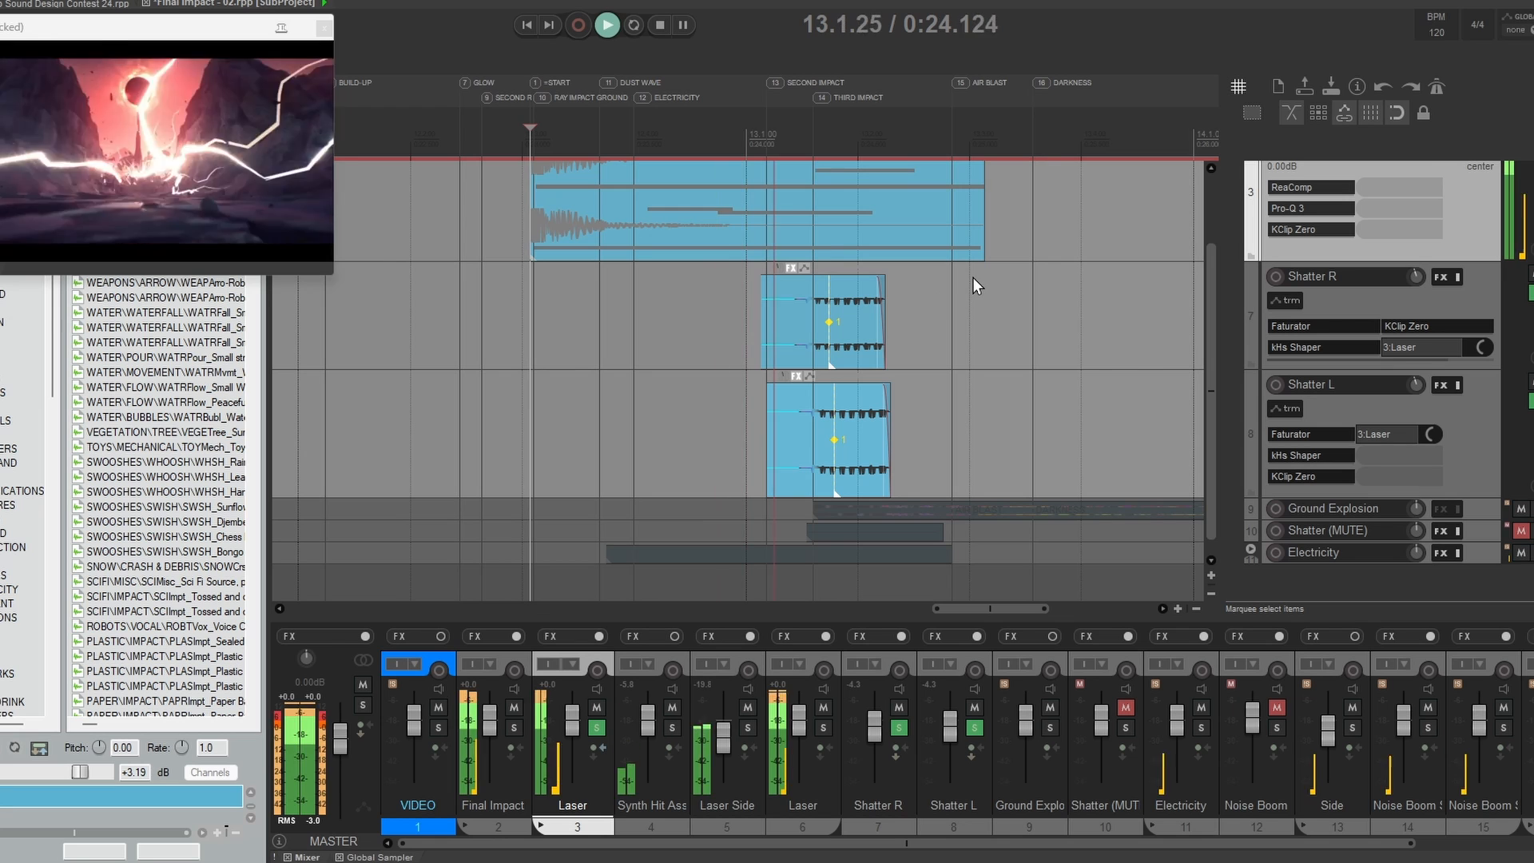
pyautogui.press('space')
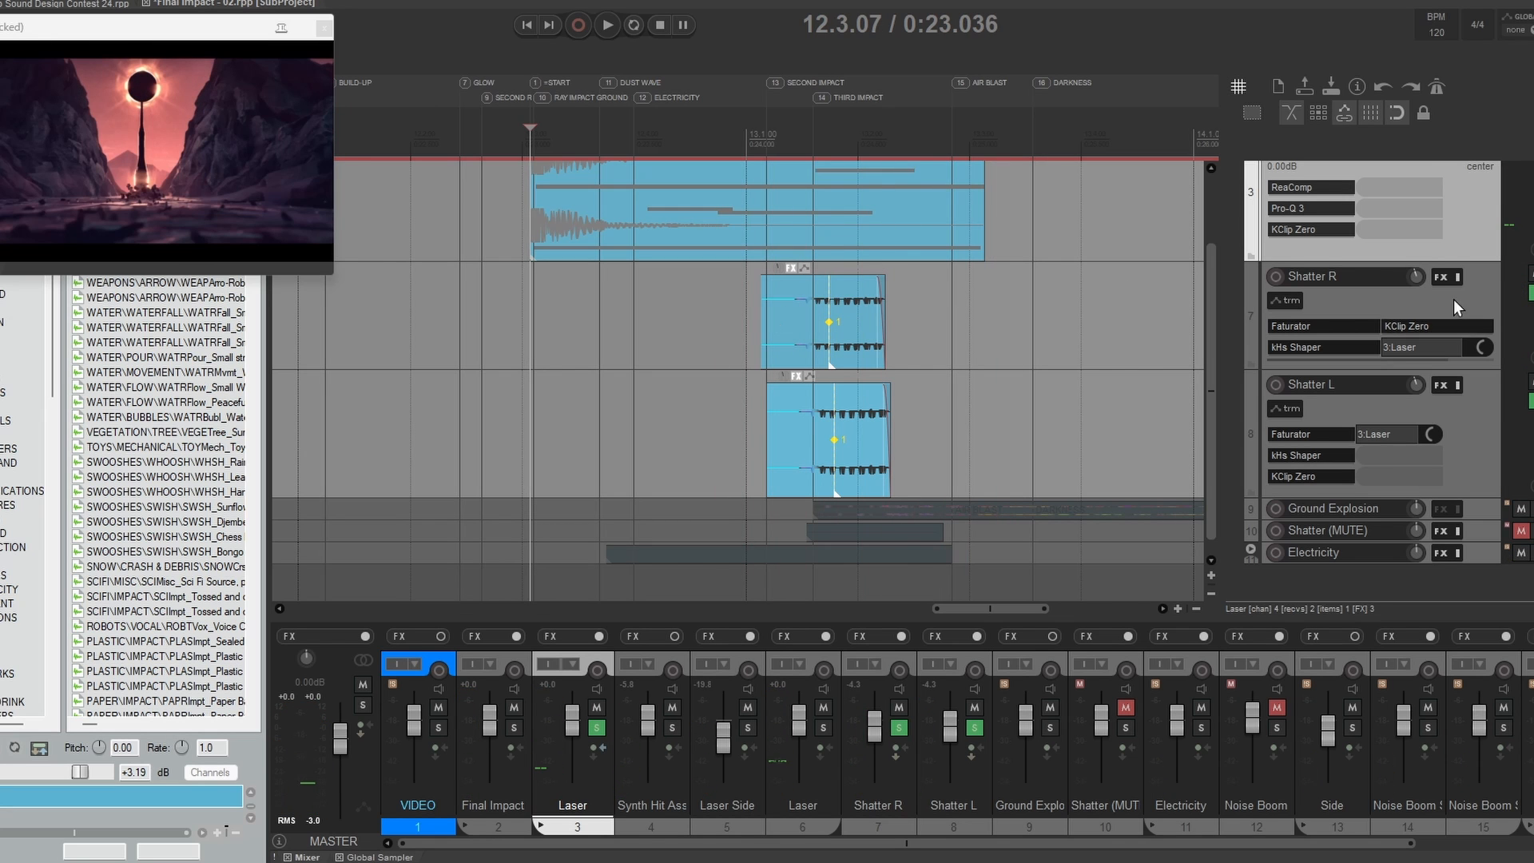
pyautogui.click(999, 308)
pyautogui.press('space')
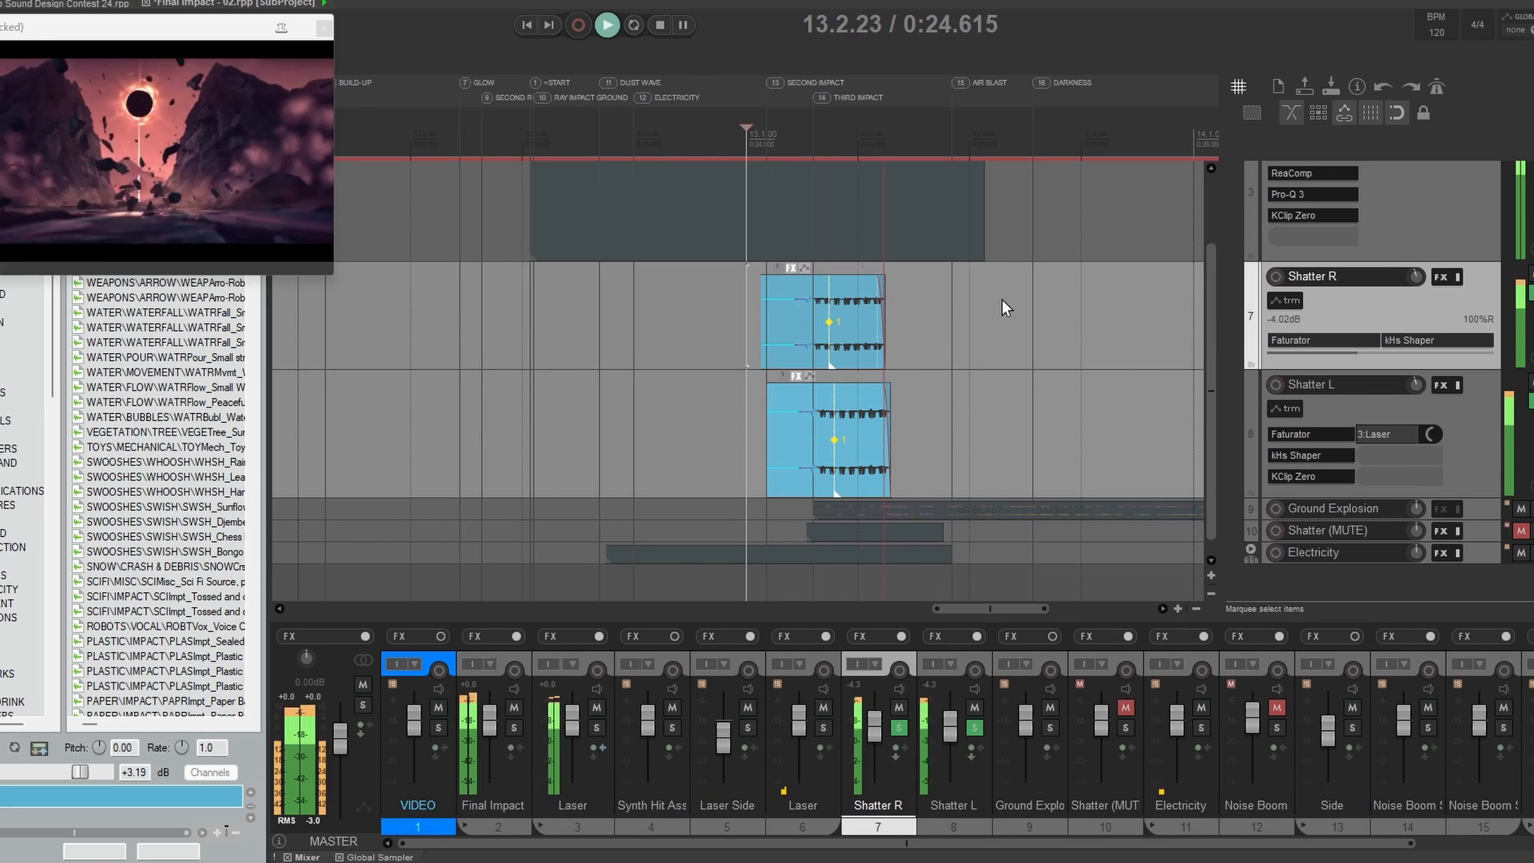
# Step: Stop playback and reduce the Shatter R and Shatter L tracks to minimum height
pyautogui.press('space')
pyautogui.moveTo(1305, 369); pyautogui.dragTo(1305, 283)
pyautogui.click(958, 338)
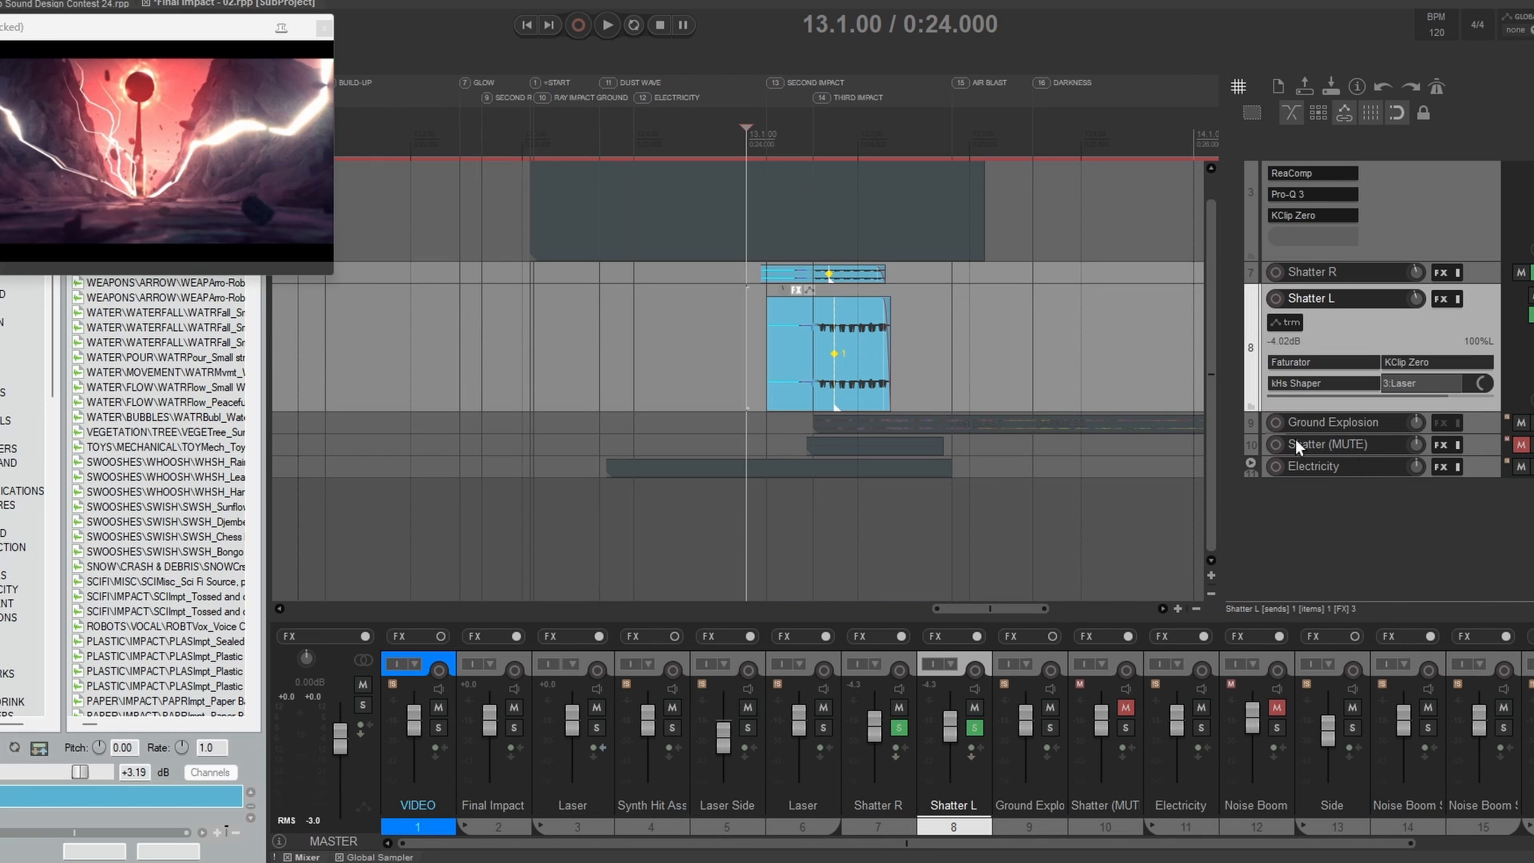
pyautogui.moveTo(1312, 415); pyautogui.dragTo(1304, 304)
pyautogui.moveTo(1304, 304); pyautogui.dragTo(1304, 295)
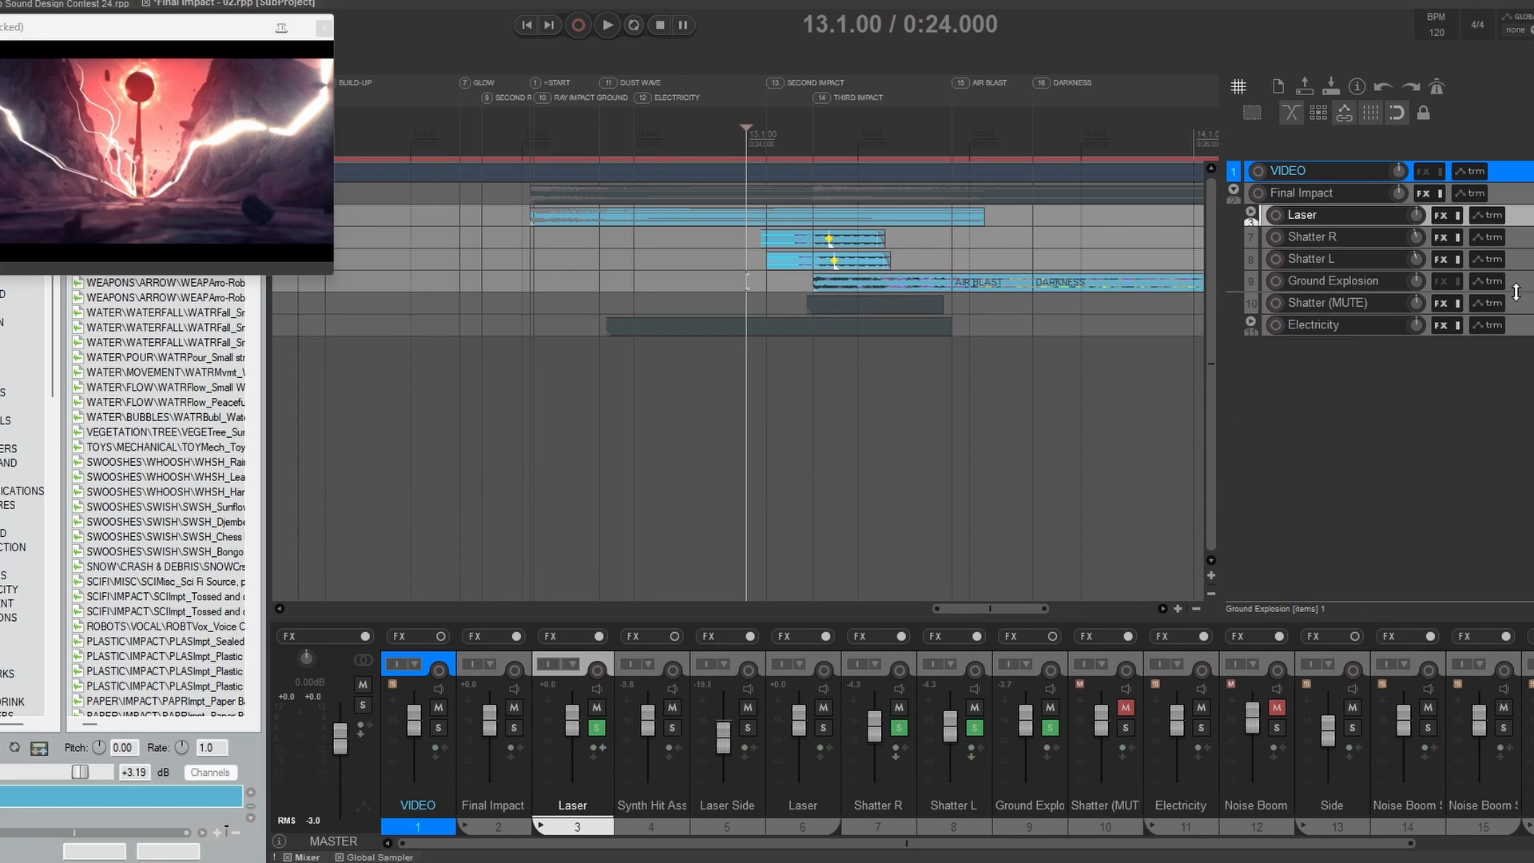
# Step: Enlarge the Ground Explosion track, solo it, and place the edit cursor at the start of its item
pyautogui.moveTo(1516, 291); pyautogui.dragTo(1516, 446)
pyautogui.click(1026, 370)
pyautogui.press('F6')
pyautogui.press('F6')
pyautogui.hscroll(2, 918, 356)
pyautogui.click(676, 339)
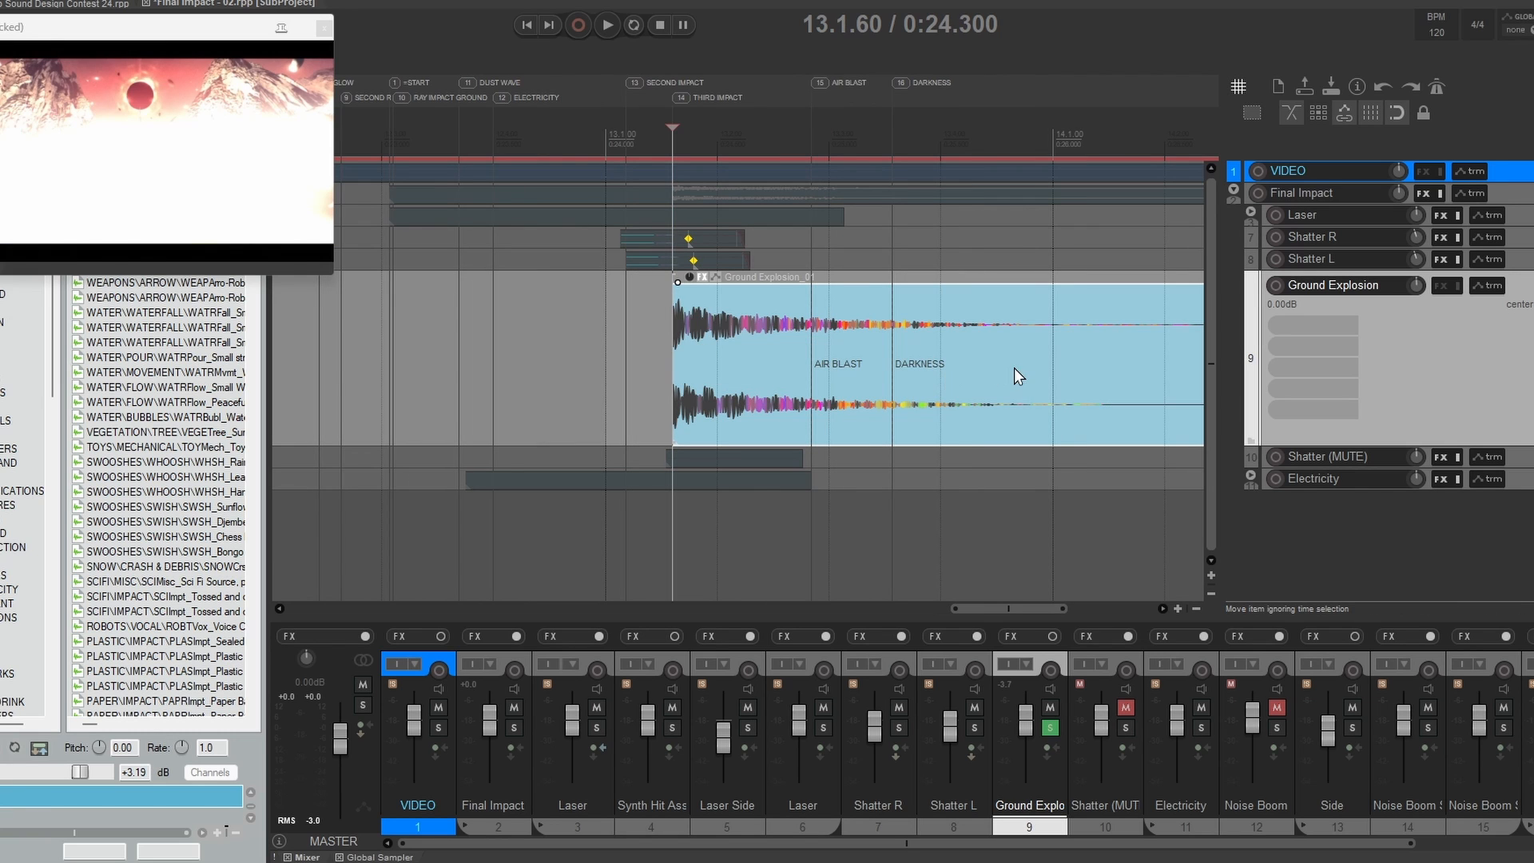
# Step: Play the Ground Explosion item repeatedly from 13.1.60 against the video
pyautogui.hscroll(3, 1047, 366)
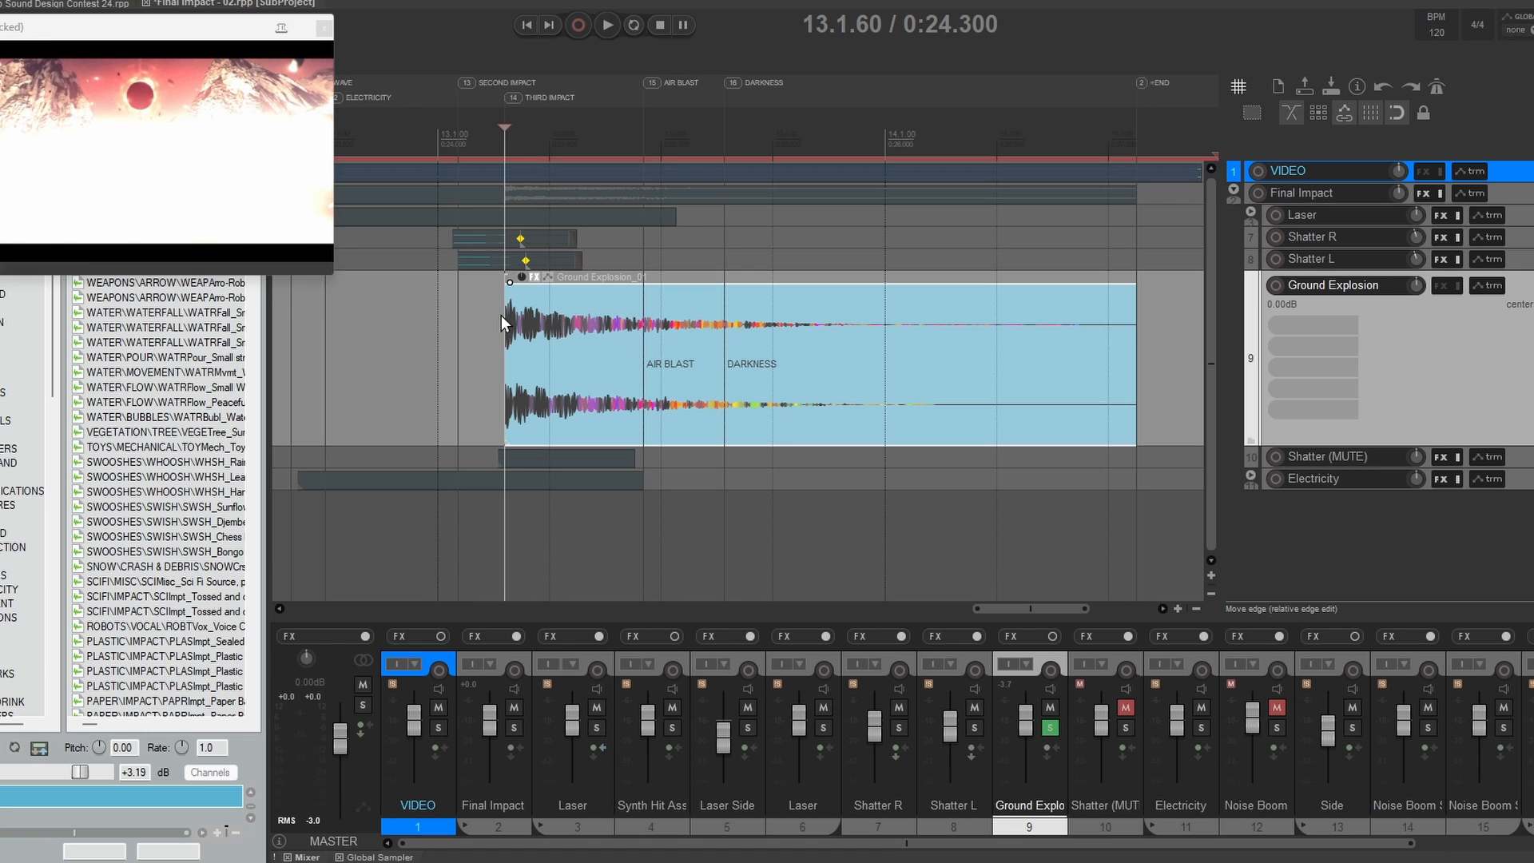
pyautogui.hscroll(-3, 764, 362)
pyautogui.hscroll(3, 731, 386)
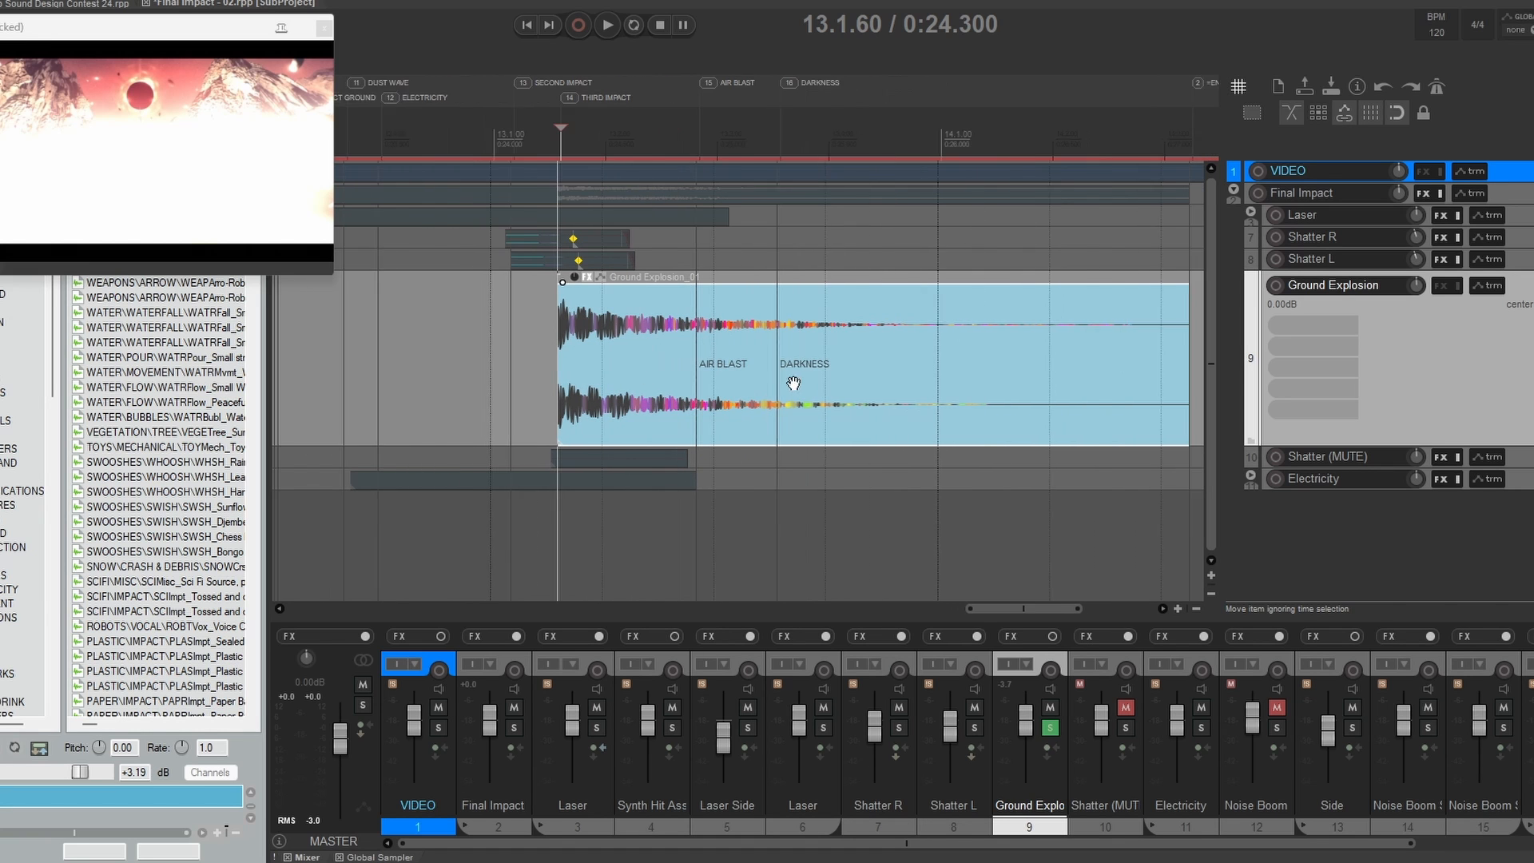
pyautogui.press('space')
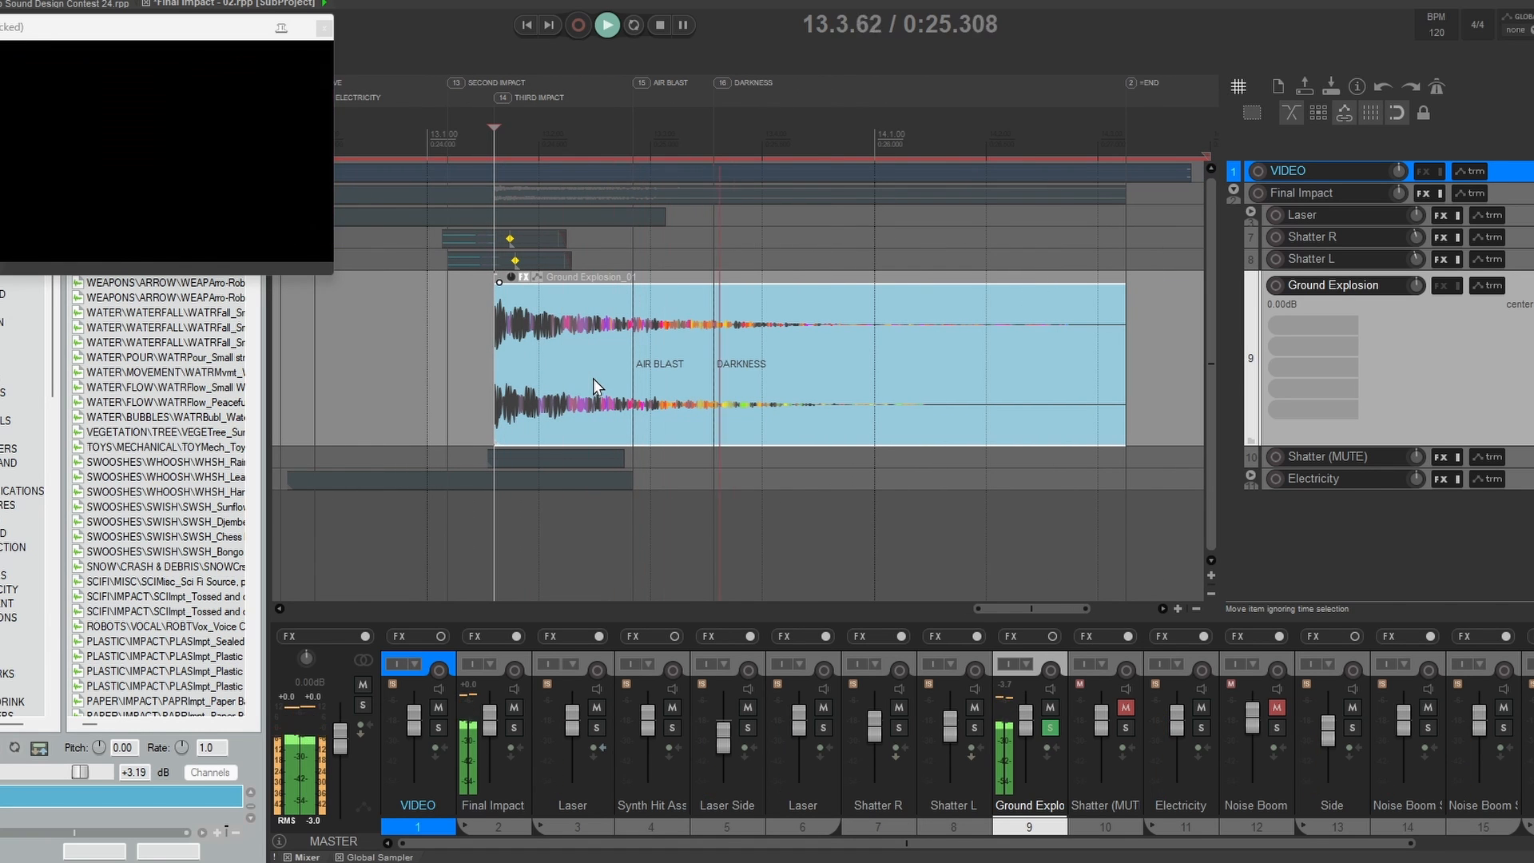
pyautogui.press('space')
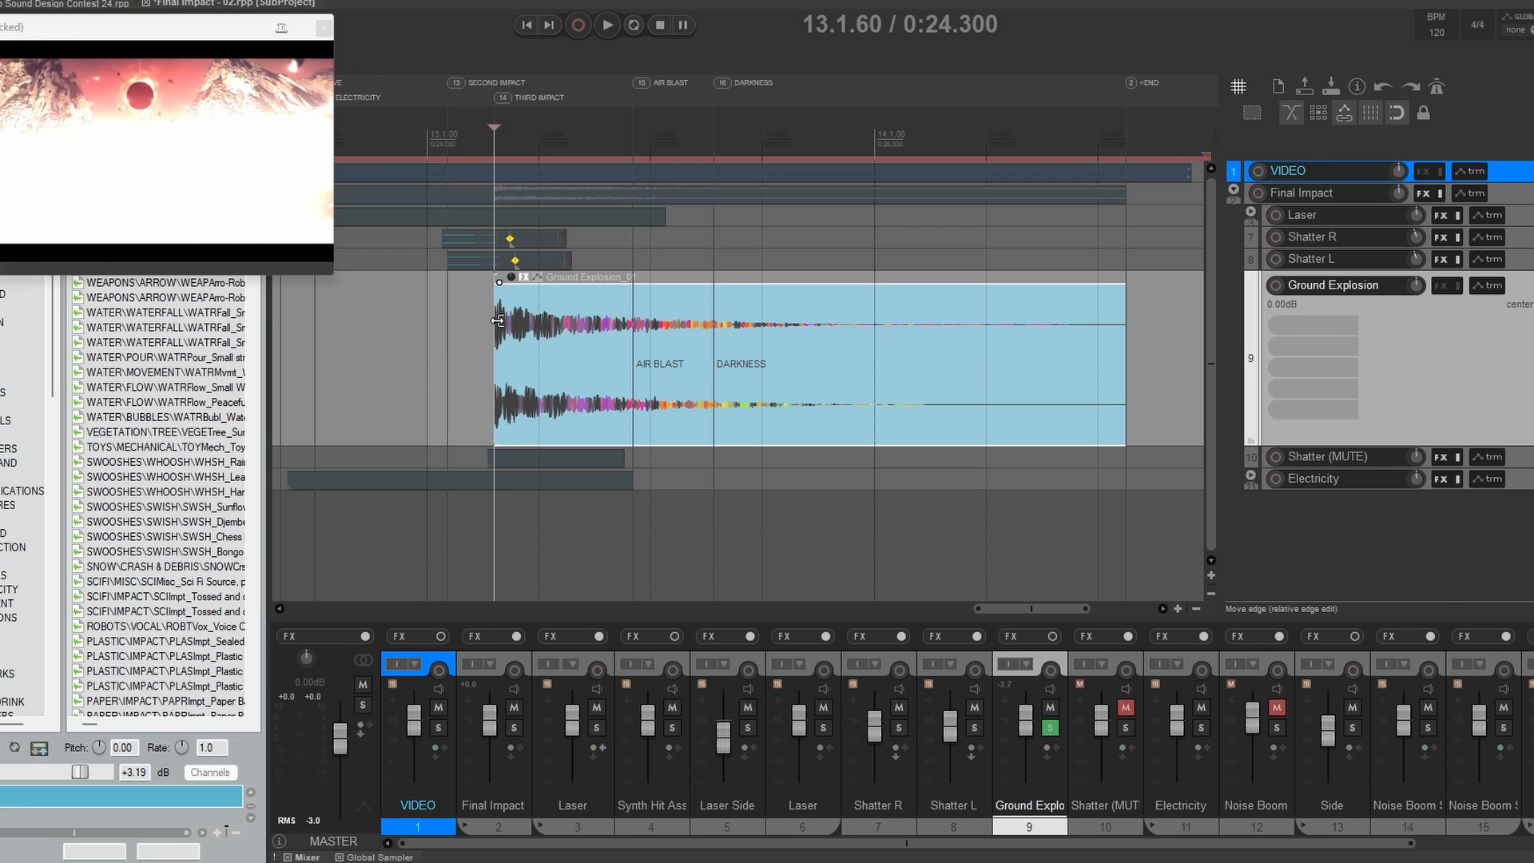
pyautogui.click(765, 386)
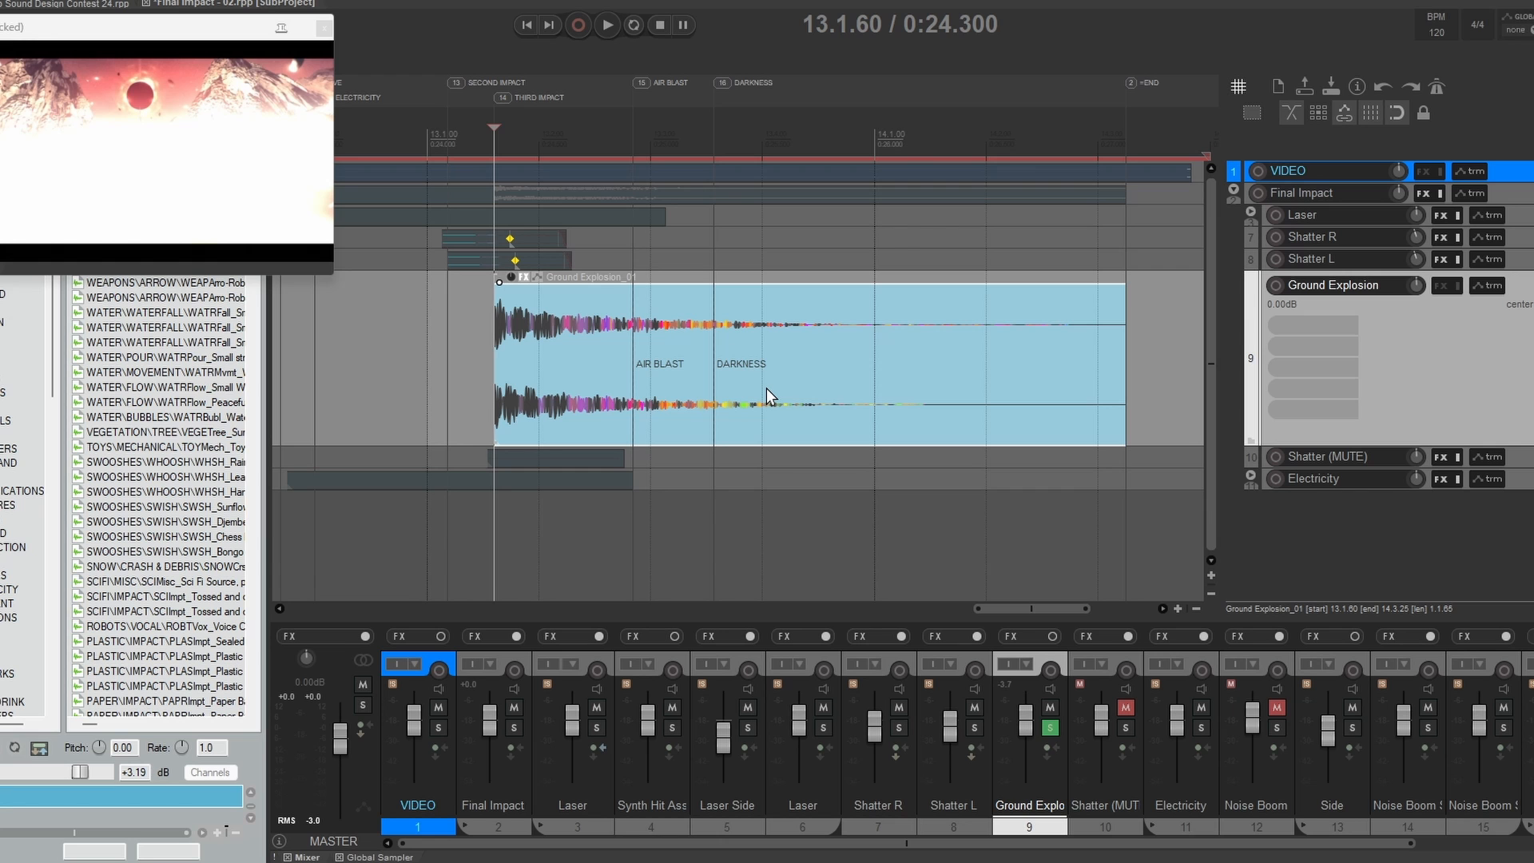
pyautogui.press('space')
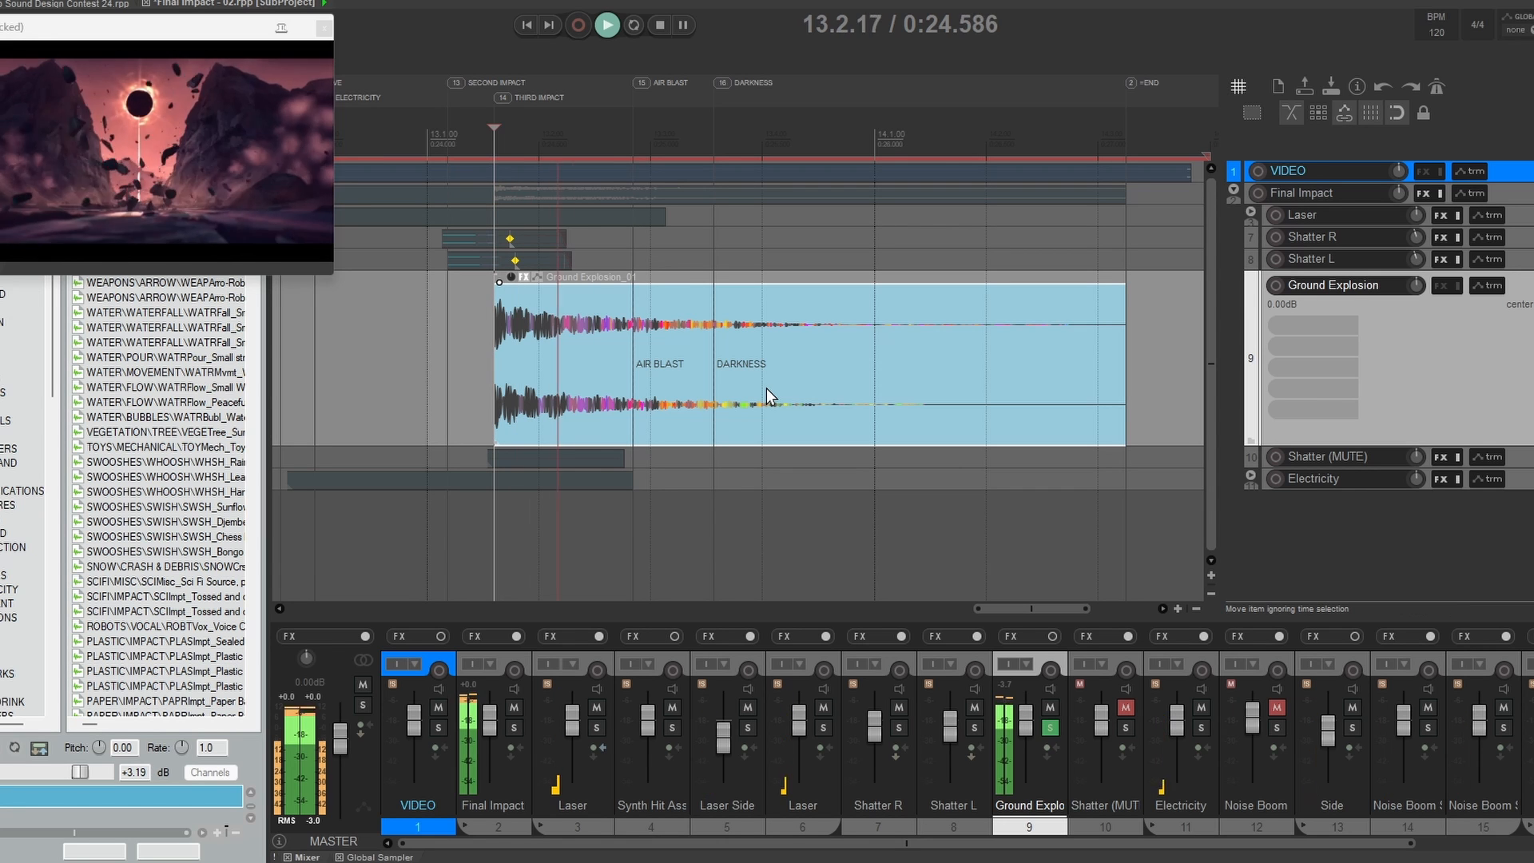
pyautogui.press('space')
pyautogui.press('space')
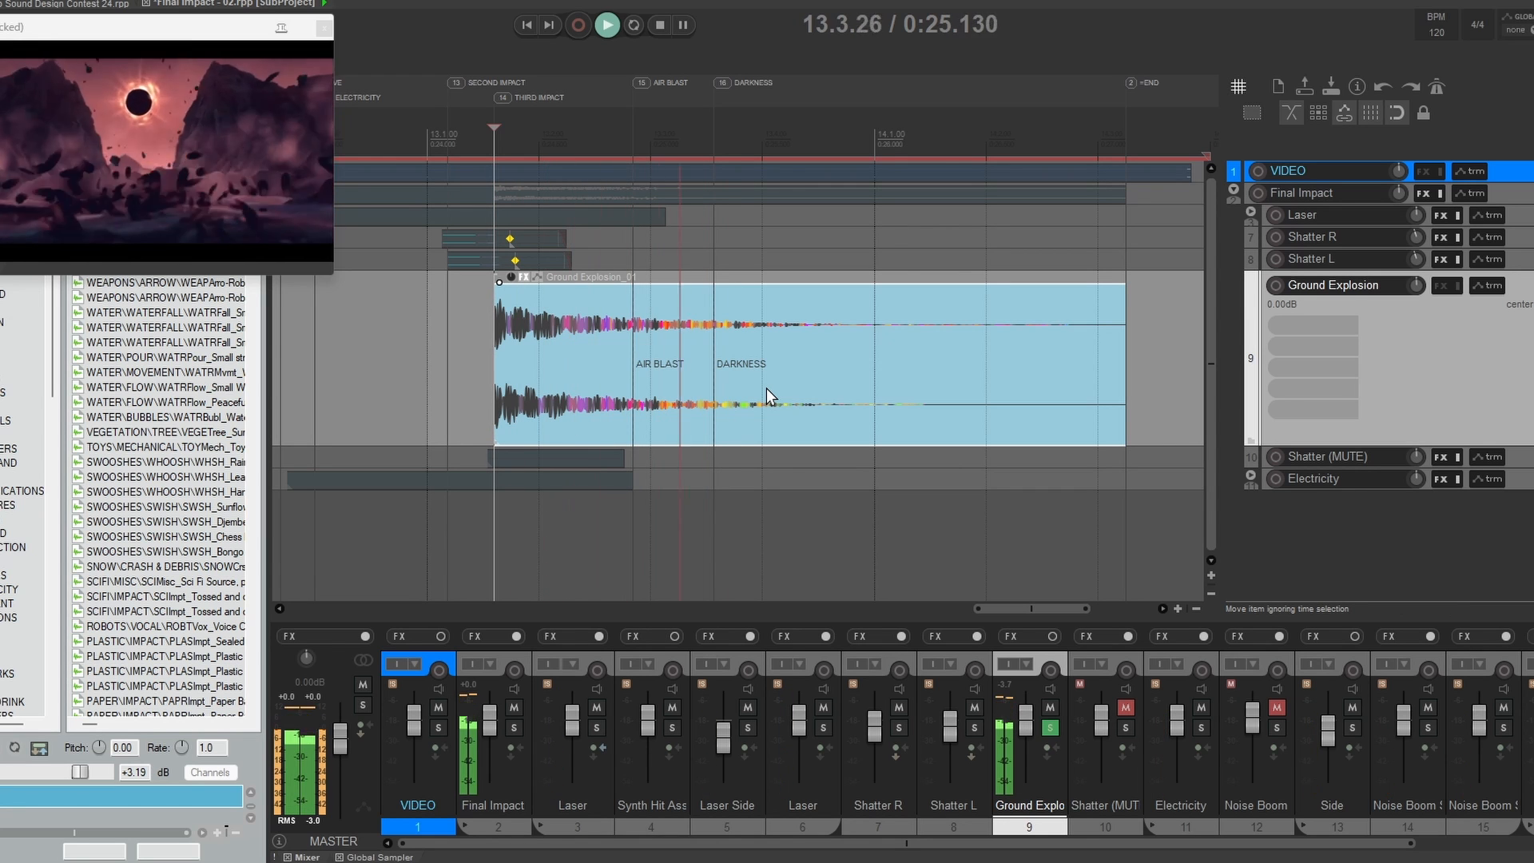
pyautogui.press('space')
# Step: Enlarge the Electricity folder track, take it out of solo, and place the edit cursor at 12.3.10
pyautogui.click(1377, 482)
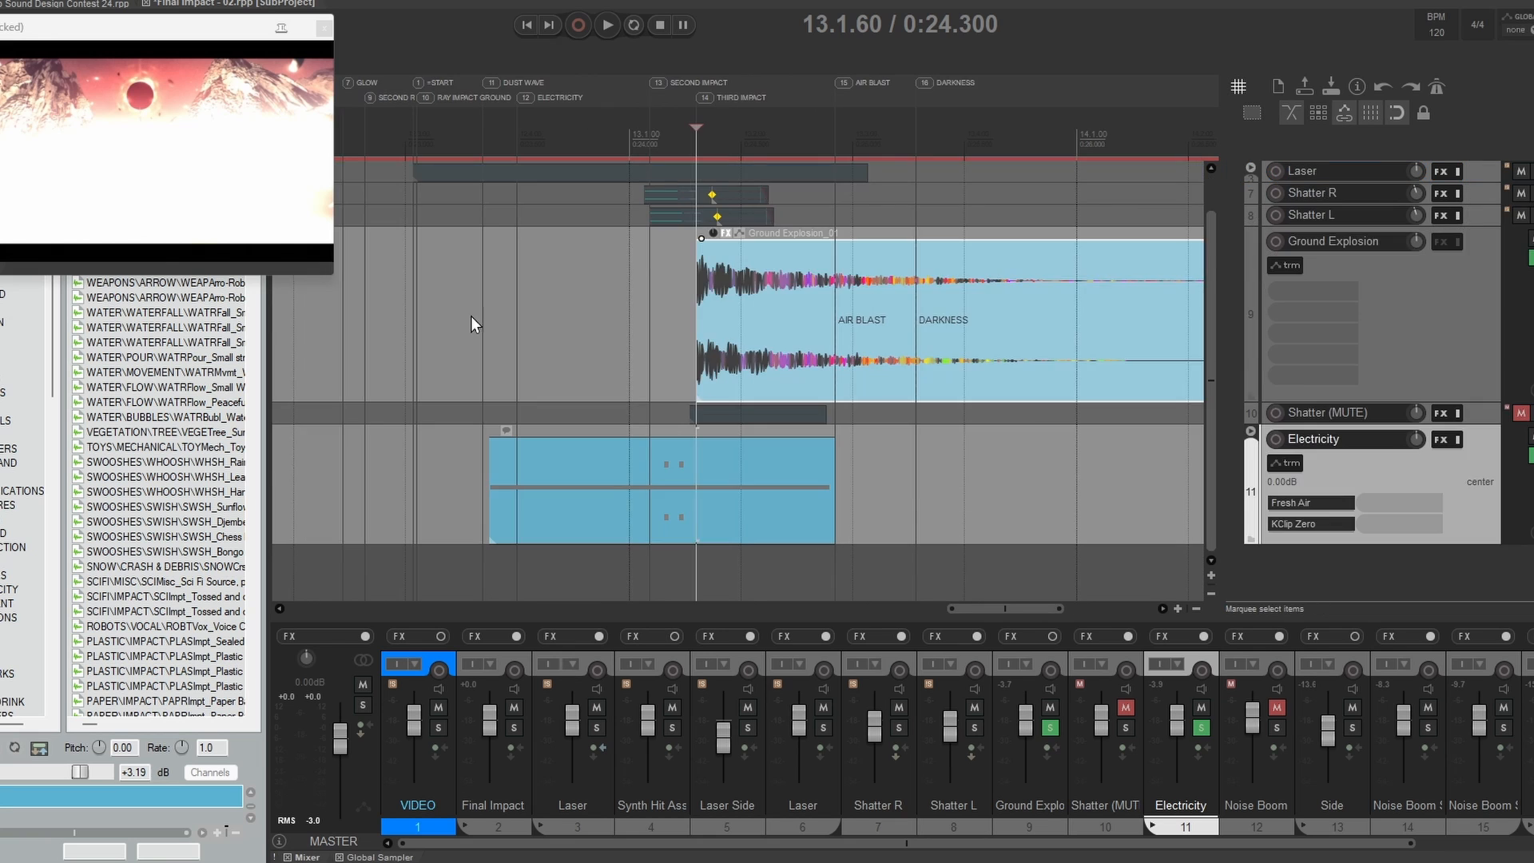
pyautogui.click(435, 315)
pyautogui.moveTo(452, 314); pyautogui.dragTo(666, 334)
pyautogui.click(1531, 486)
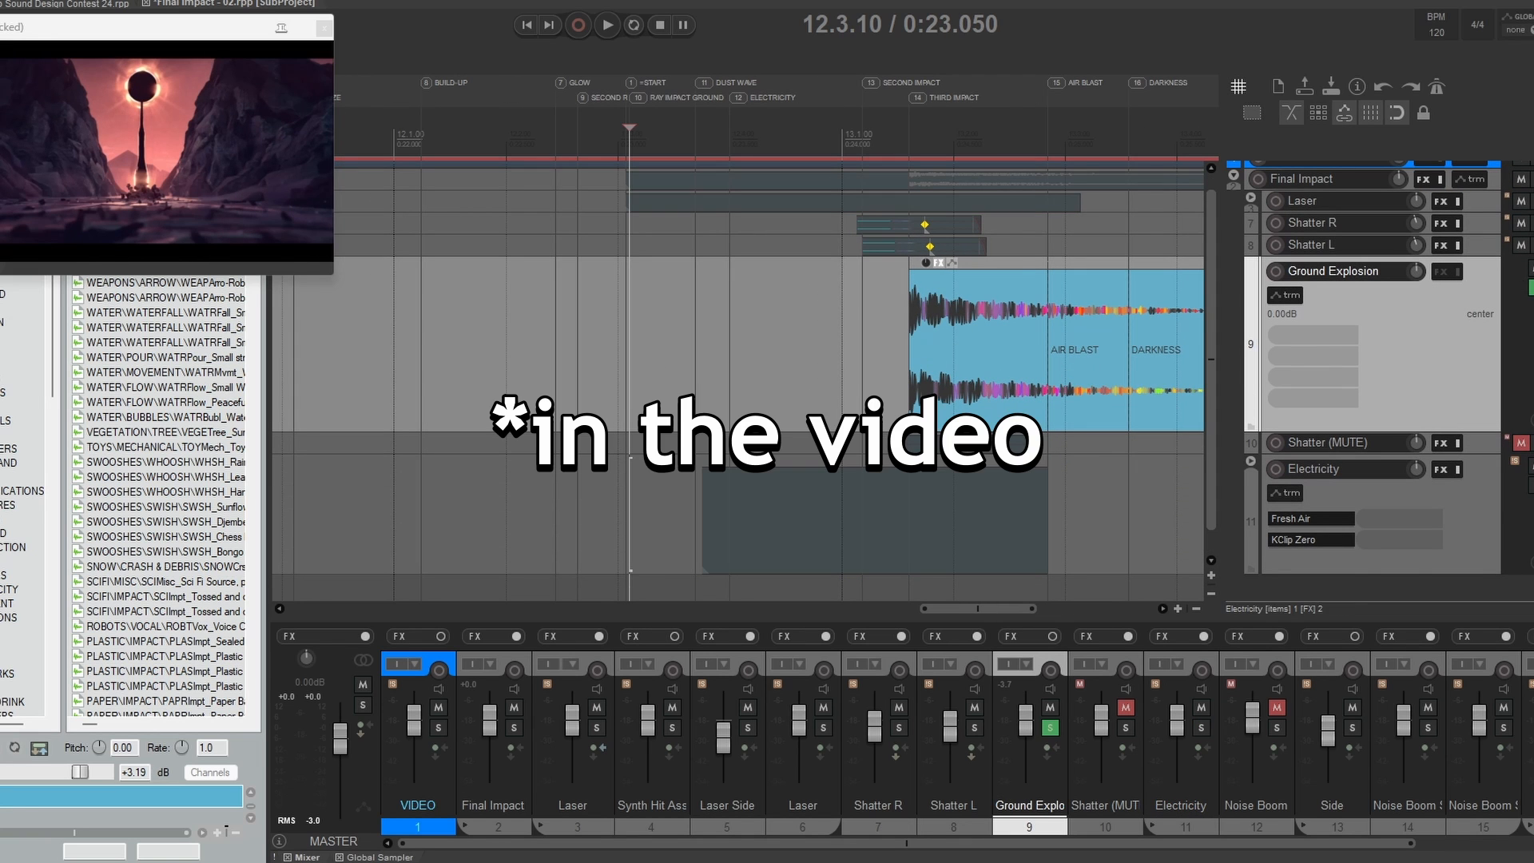
# Step: Solo Shatter L, Shatter R, Laser and Final Impact alongside Ground Explosion and play them together from 12.3.10
pyautogui.click(1531, 245)
pyautogui.click(1532, 206)
pyautogui.click(1532, 223)
pyautogui.click(1532, 201)
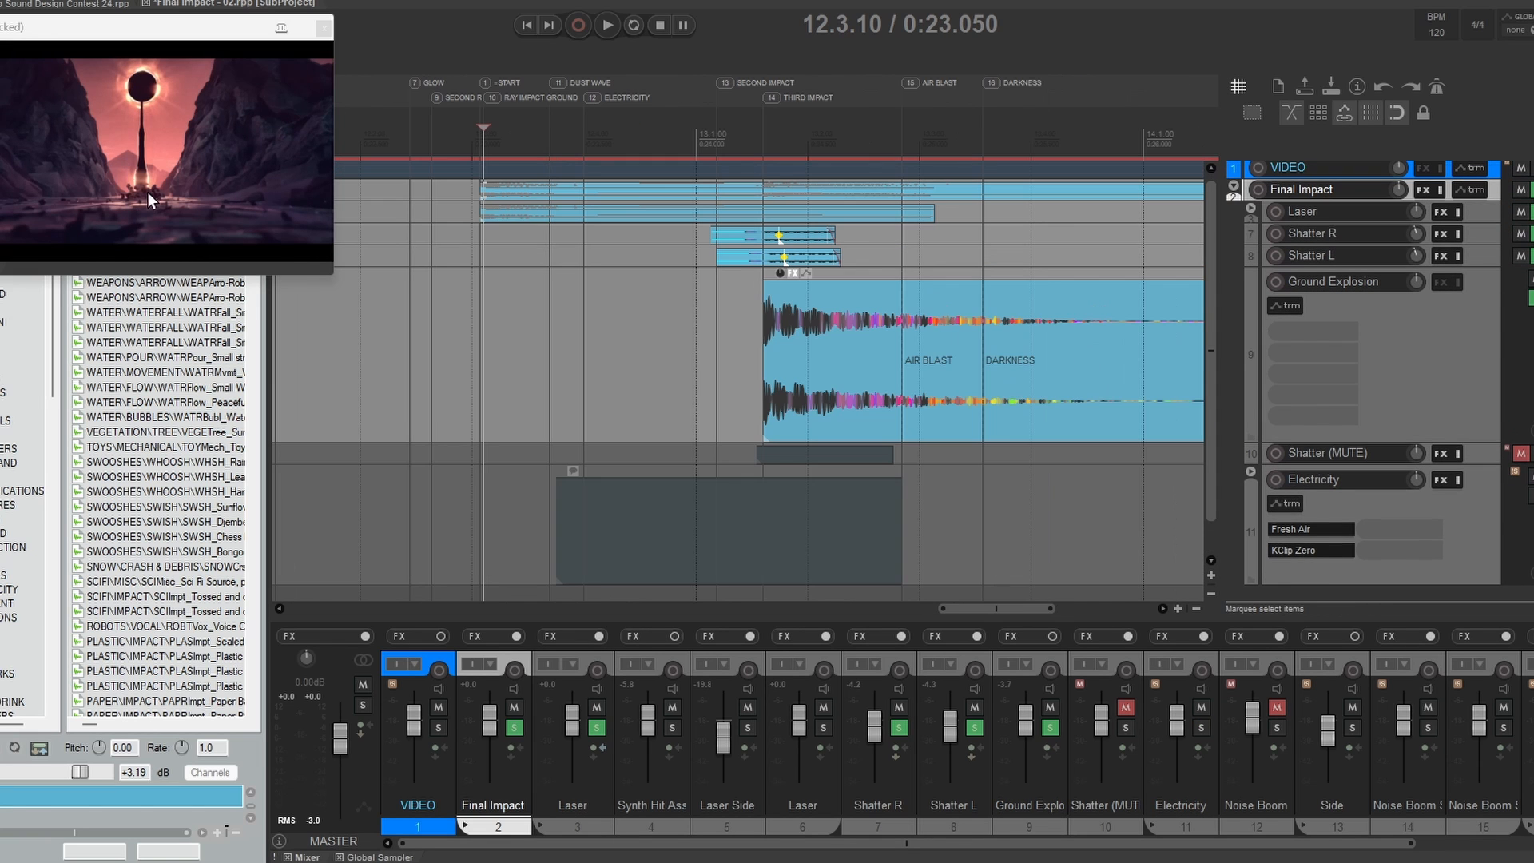
pyautogui.press('space')
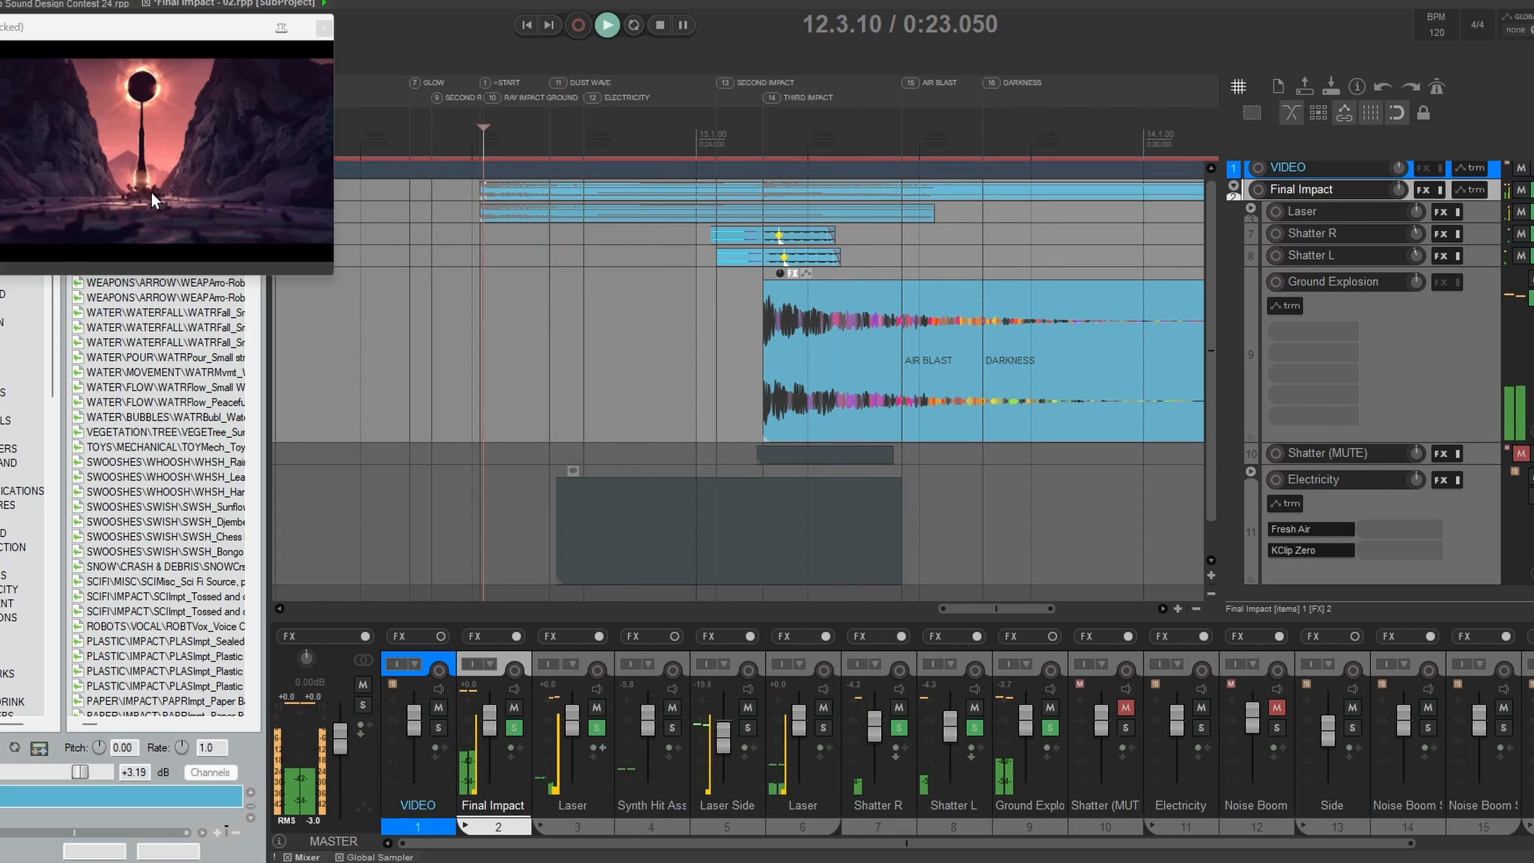
pyautogui.press('space')
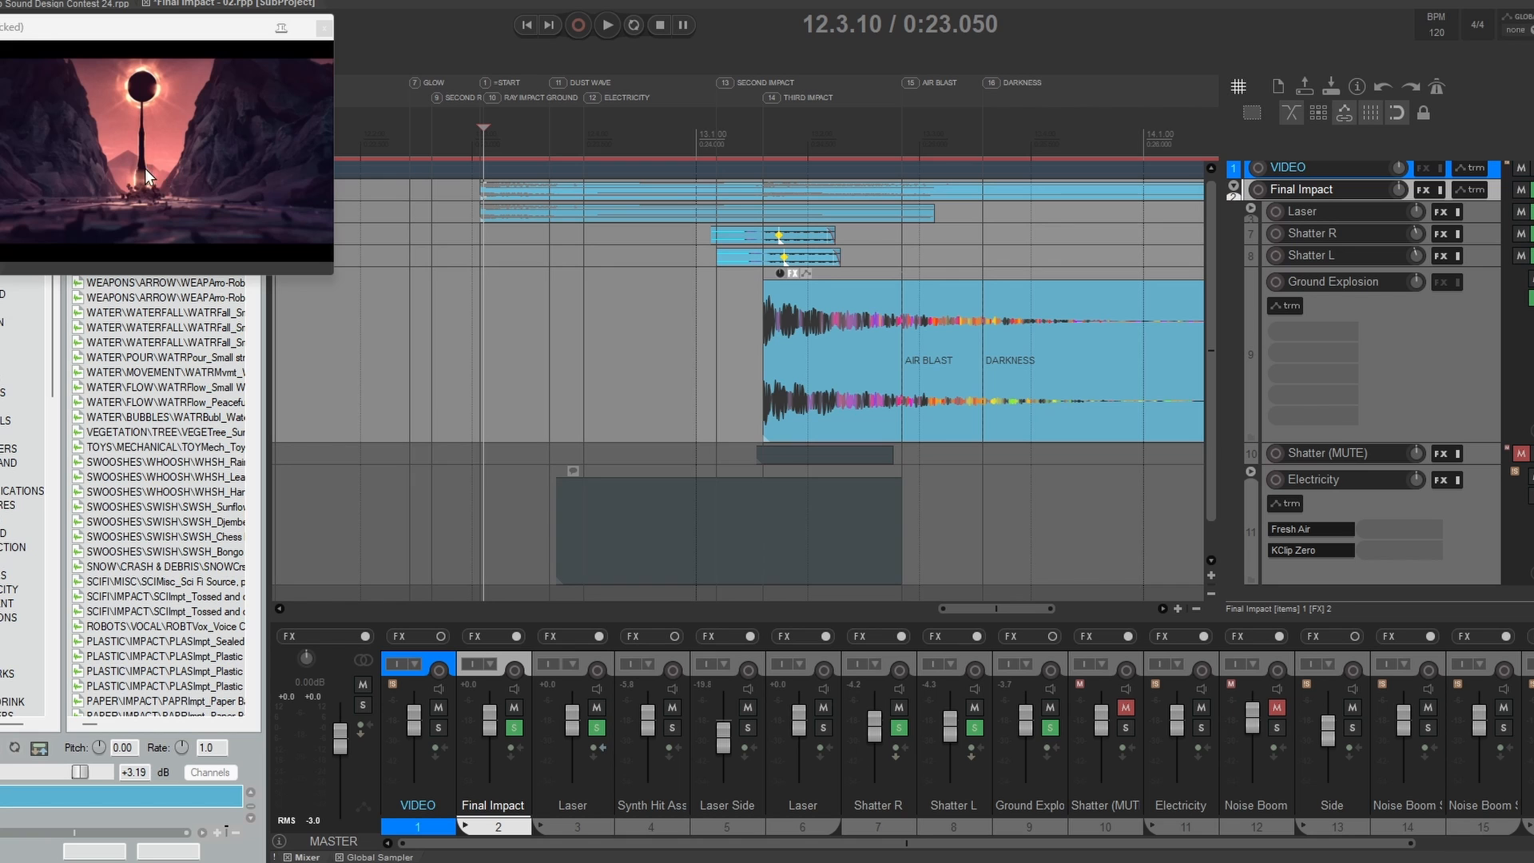
# Step: Solo the Electricity folder, unfold it and its Side subfolder, and enlarge the Noise Boom Side L track
pyautogui.scroll(-2, 522, 360)
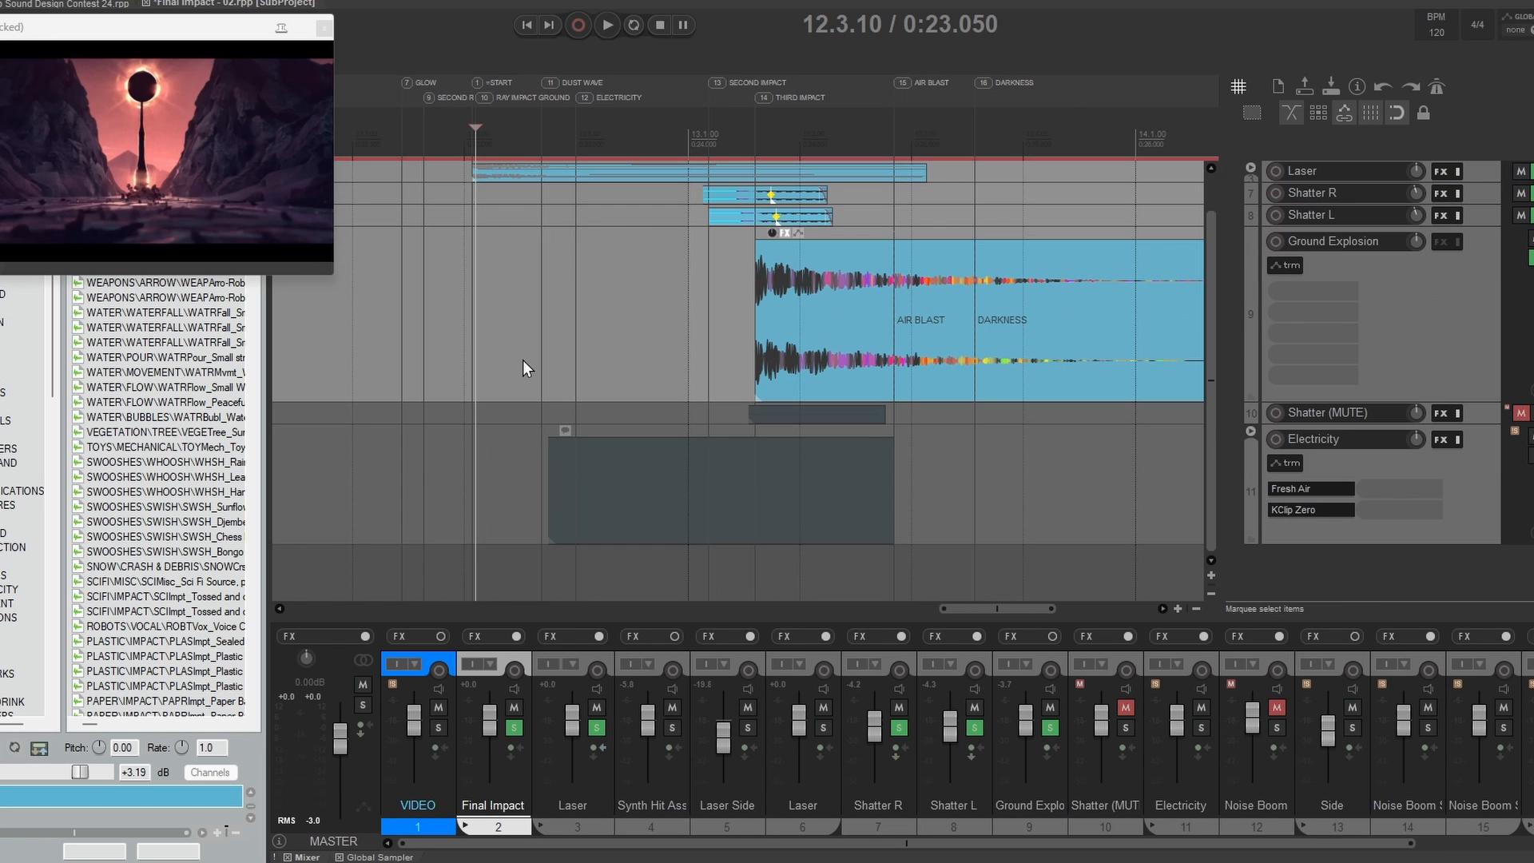
pyautogui.click(1321, 441)
pyautogui.scroll(-2, 1321, 443)
pyautogui.click(1268, 486)
pyautogui.click(1285, 512)
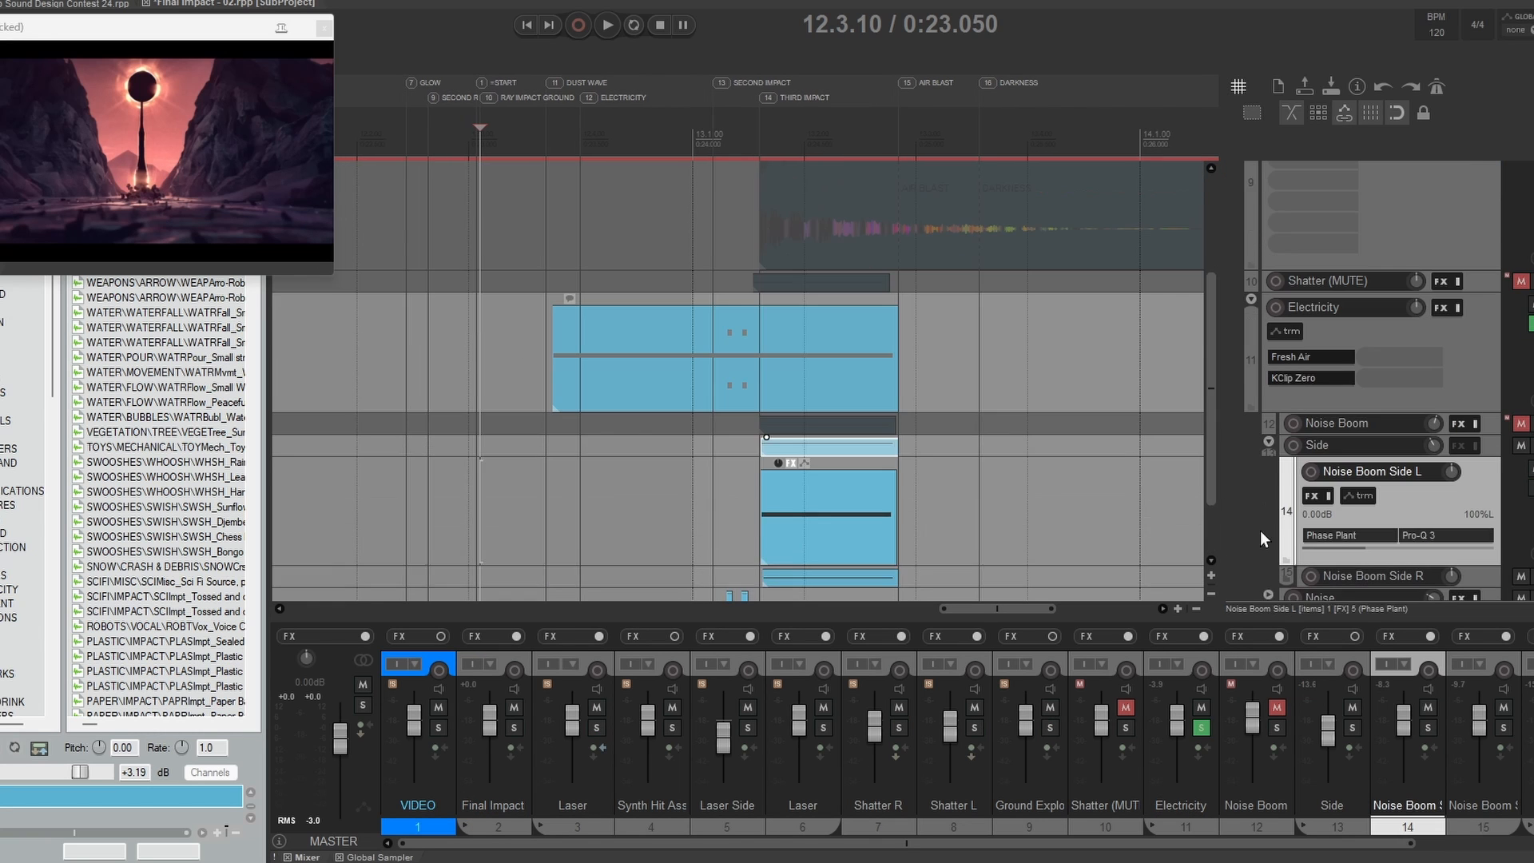
# Step: Review the Phase Plant noise patch on Noise Boom Side L and close its window
pyautogui.scroll(-2, 1259, 532)
pyautogui.click(1311, 447)
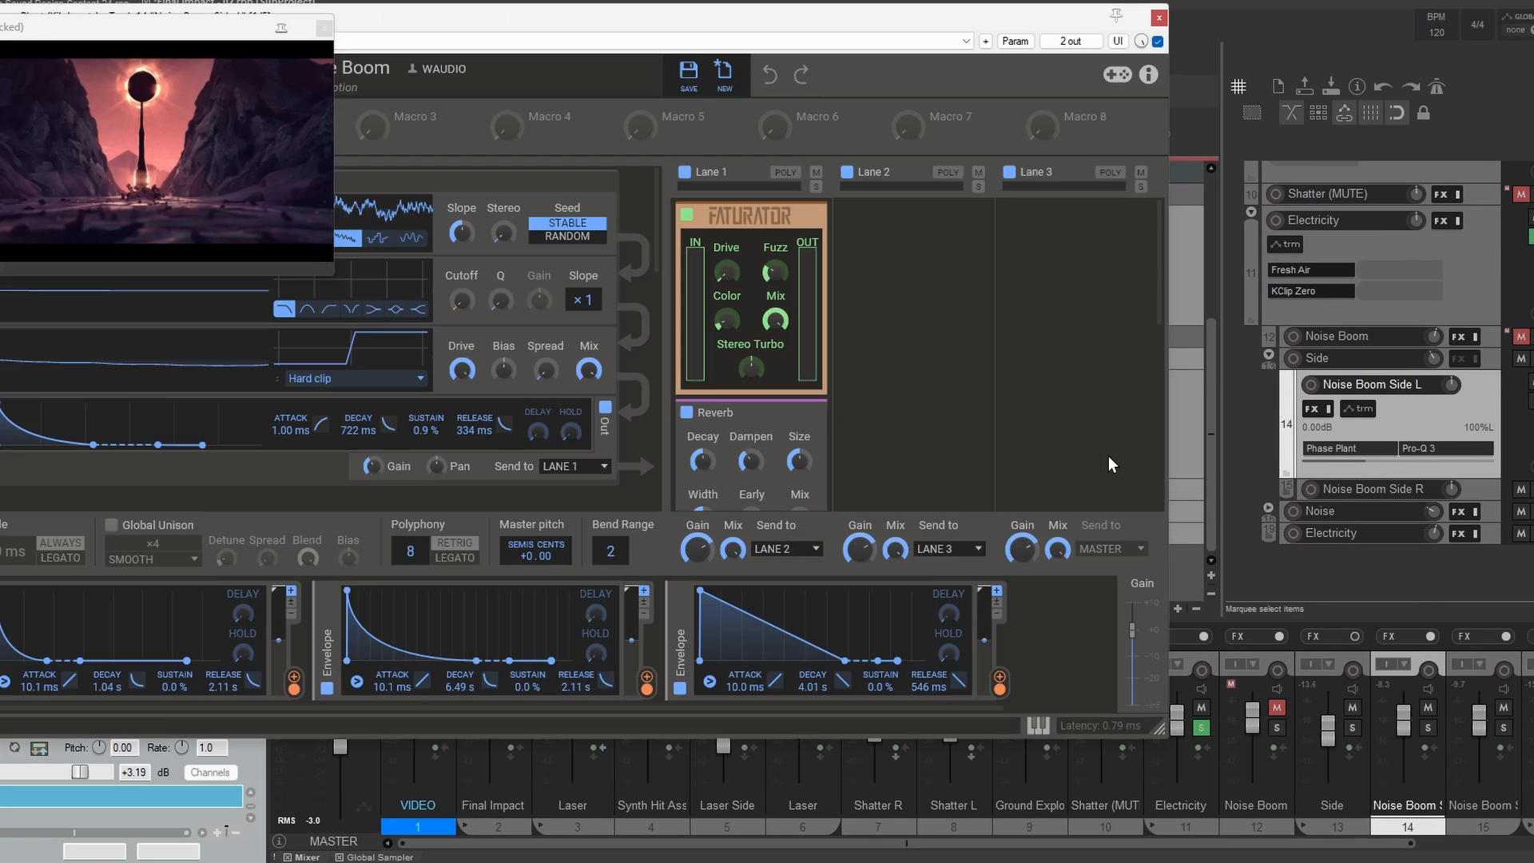
pyautogui.click(1158, 17)
# Step: Enlarge Noise Boom Side R, solo the Side folder, and play both side layers from before their items
pyautogui.moveTo(1318, 499); pyautogui.dragTo(1326, 598)
pyautogui.scroll(-2, 1461, 434)
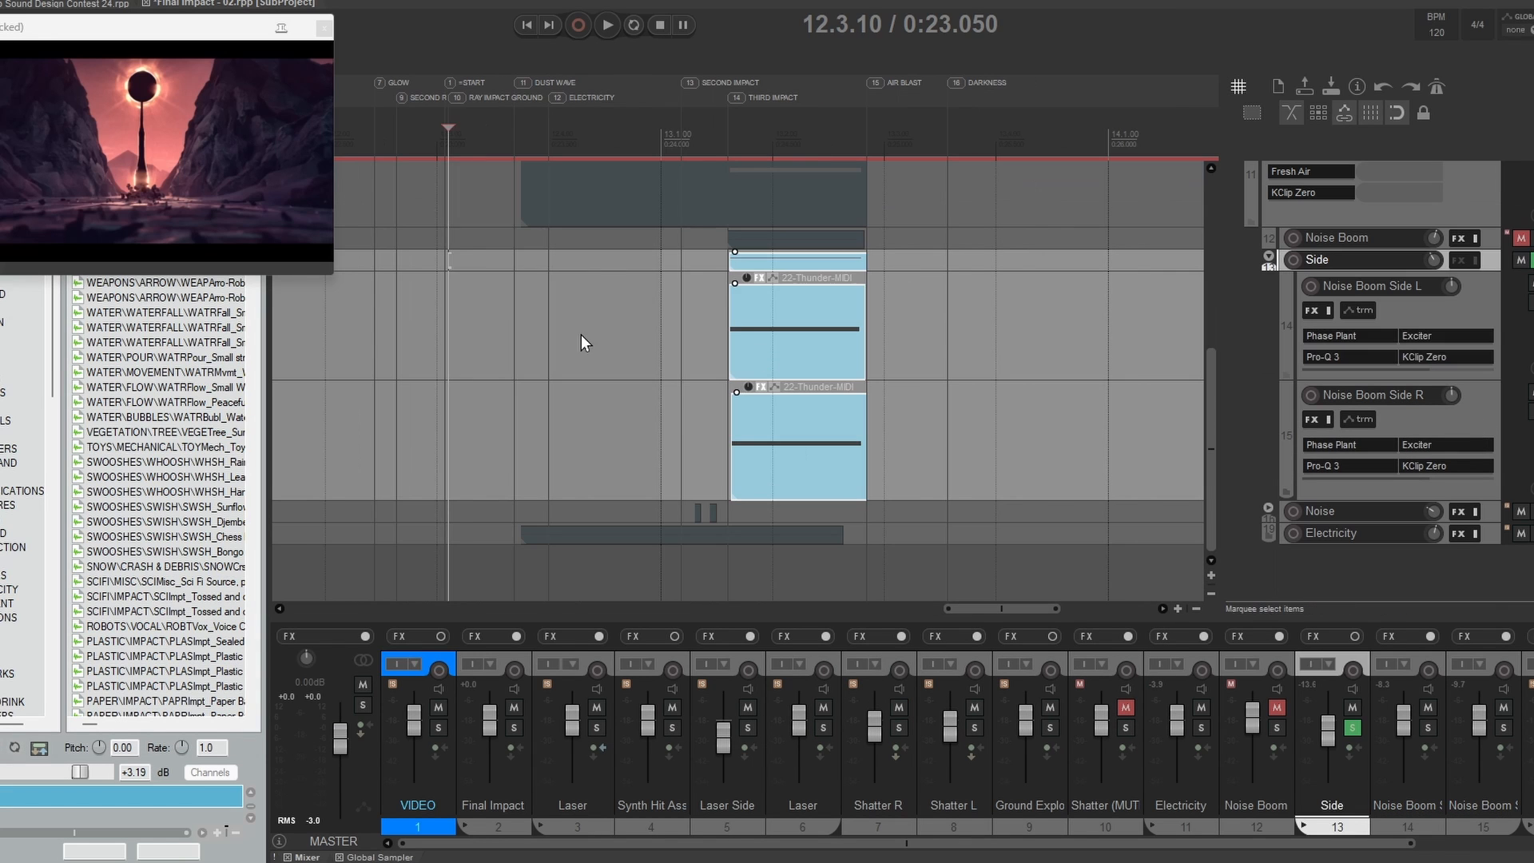
pyautogui.click(582, 334)
pyautogui.press('space')
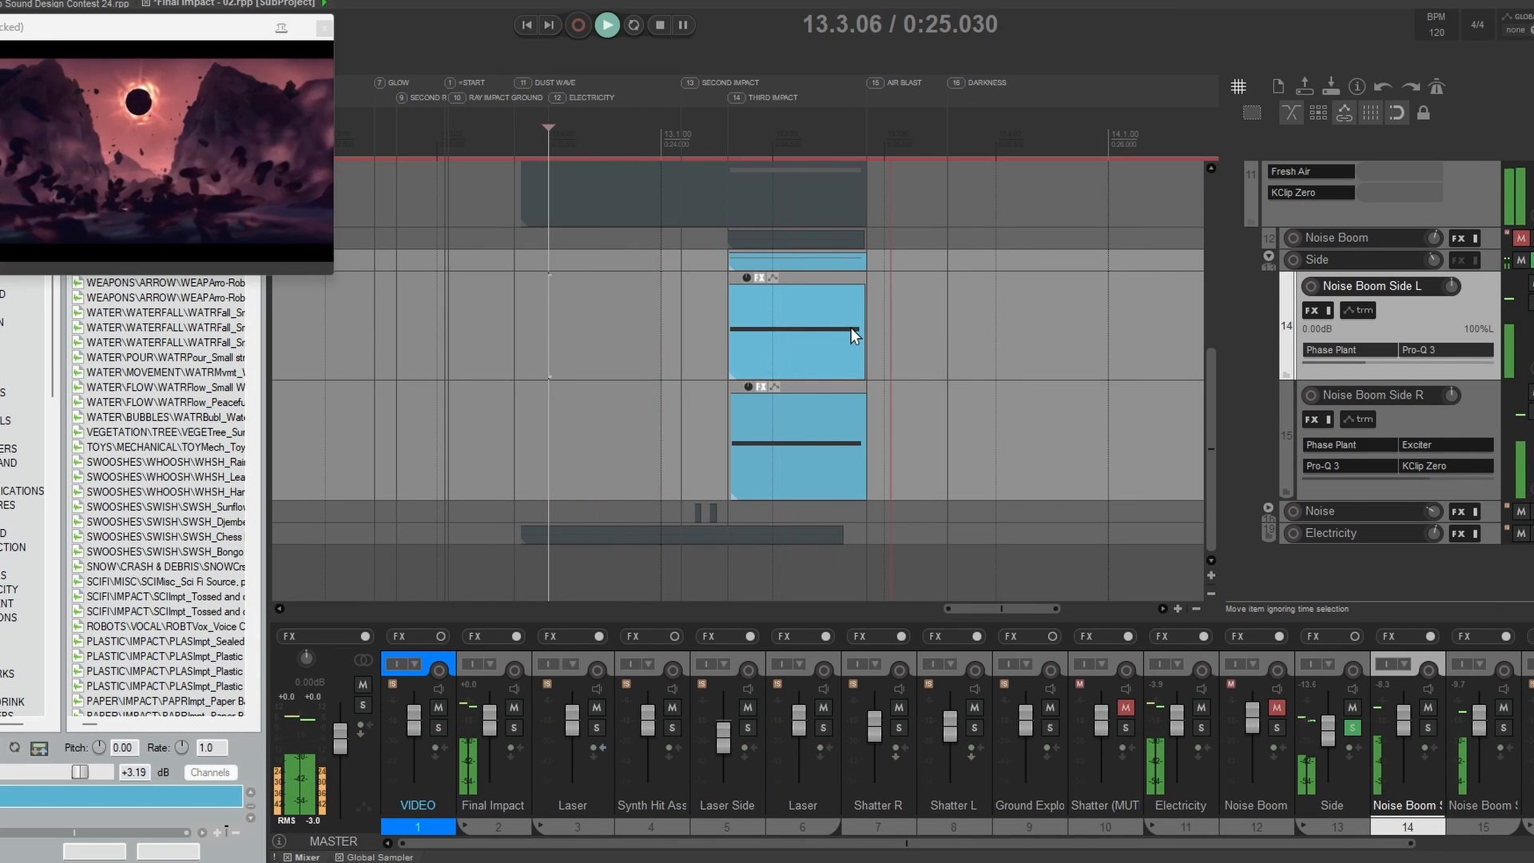
pyautogui.press('space')
# Step: Examine how Noise Boom Side L's Snap Heap modulates gain with an LFO and its rate with a curve, and close it
pyautogui.moveTo(1391, 382); pyautogui.dragTo(1376, 462)
pyautogui.click(1362, 433)
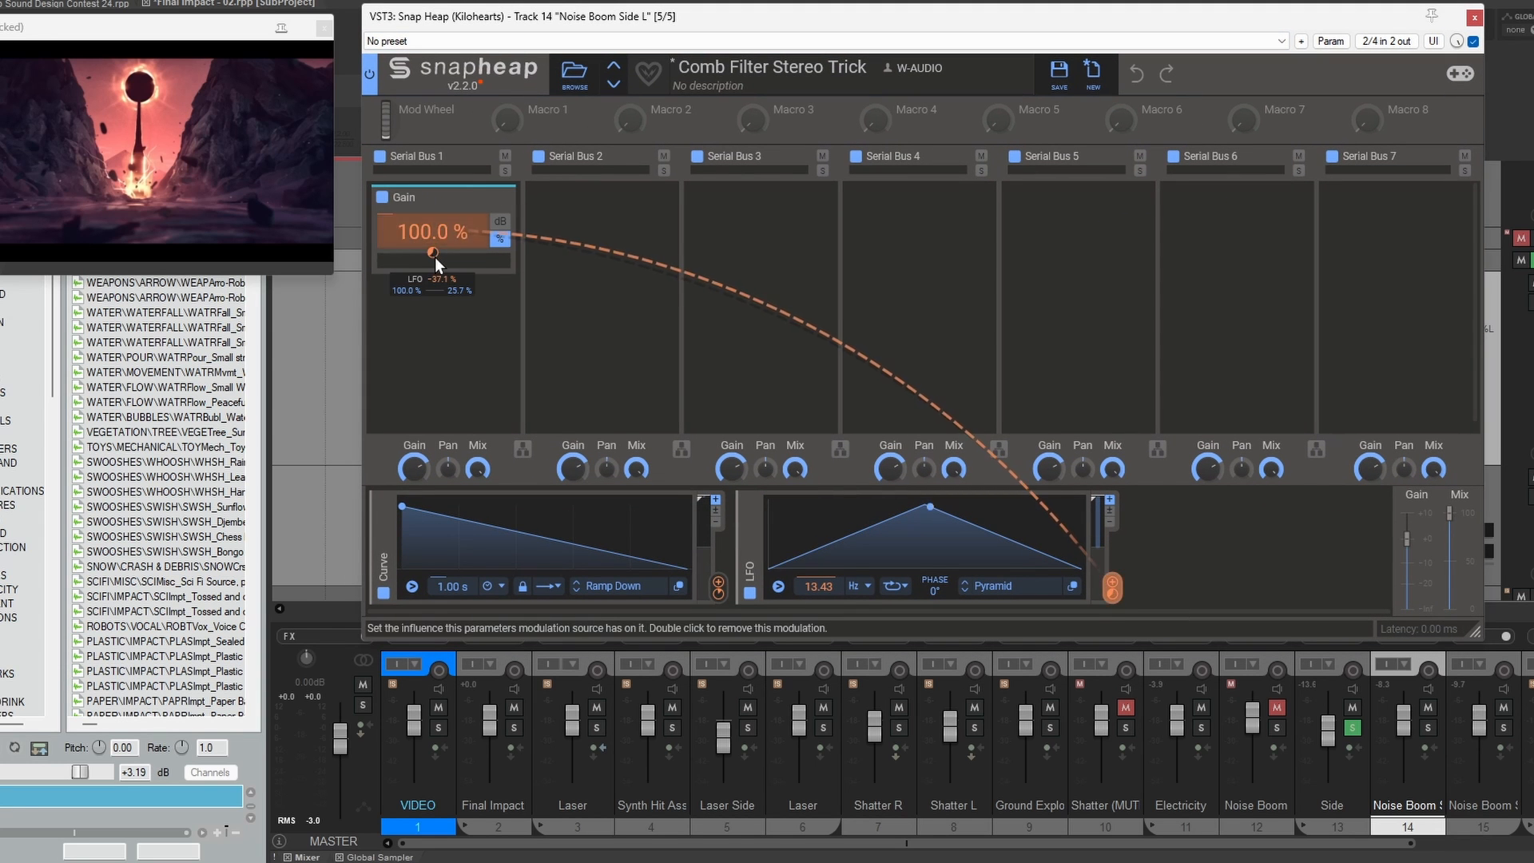
pyautogui.doubleClick(434, 261)
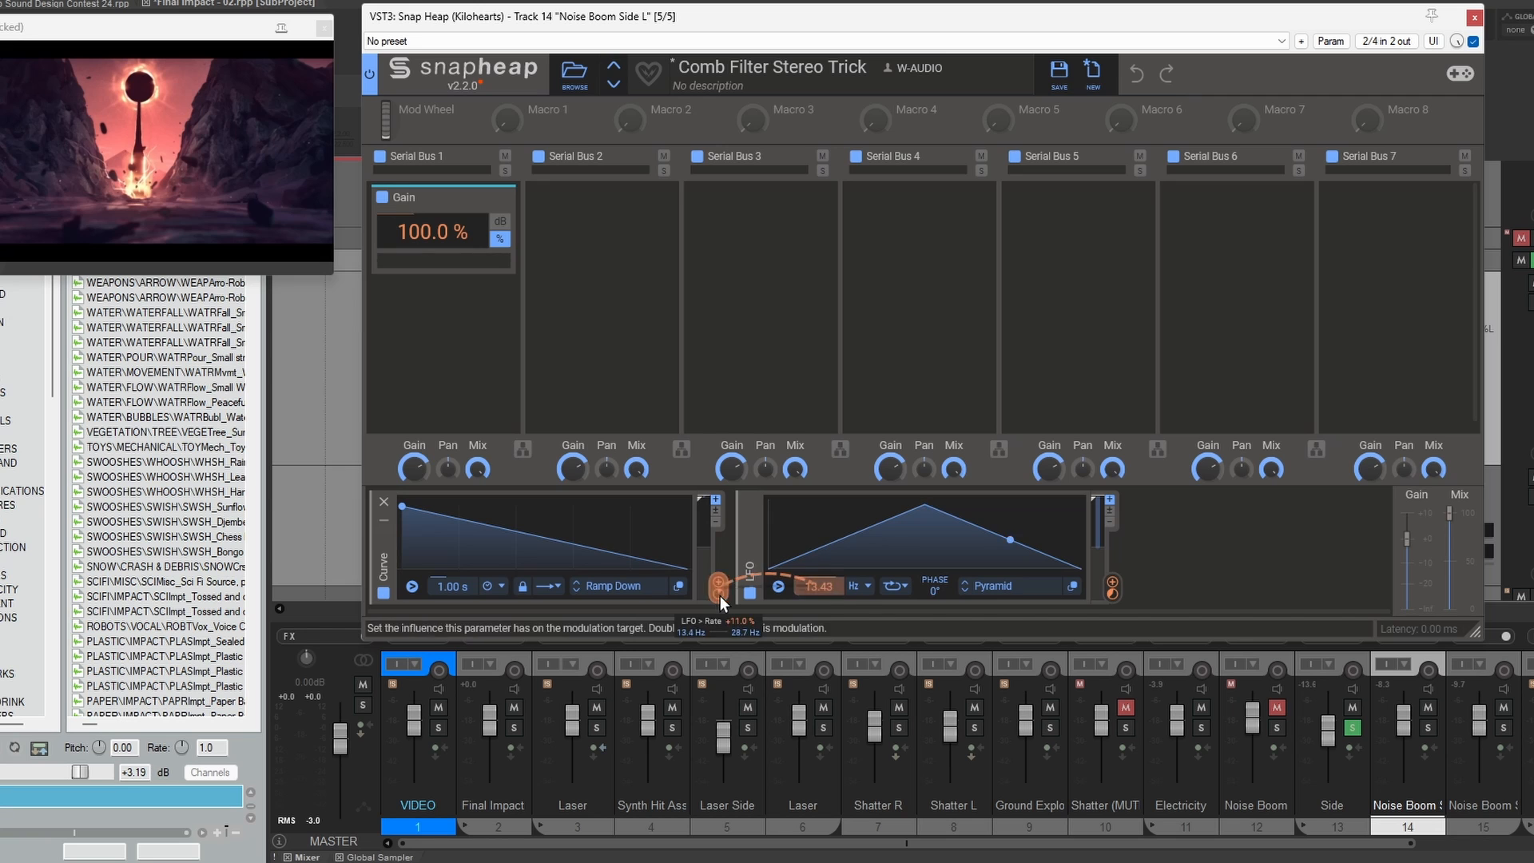
pyautogui.click(1474, 17)
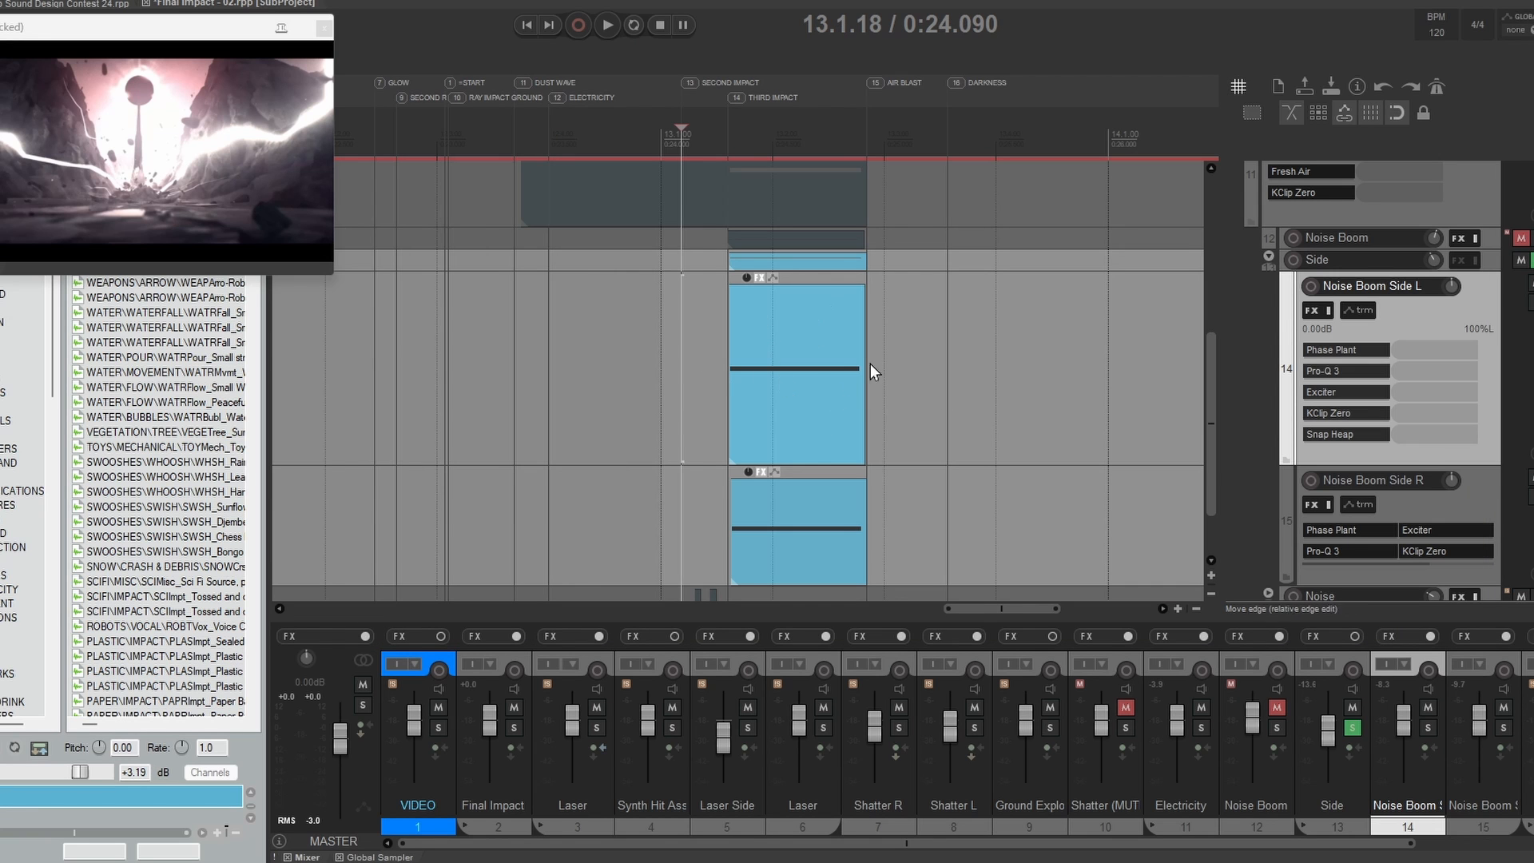
# Step: Play the Noise Boom Side L and Side R layers together from 13.1.18, comparing their effect chains
pyautogui.scroll(-2, 870, 363)
pyautogui.click(1433, 422)
pyautogui.click(1437, 316)
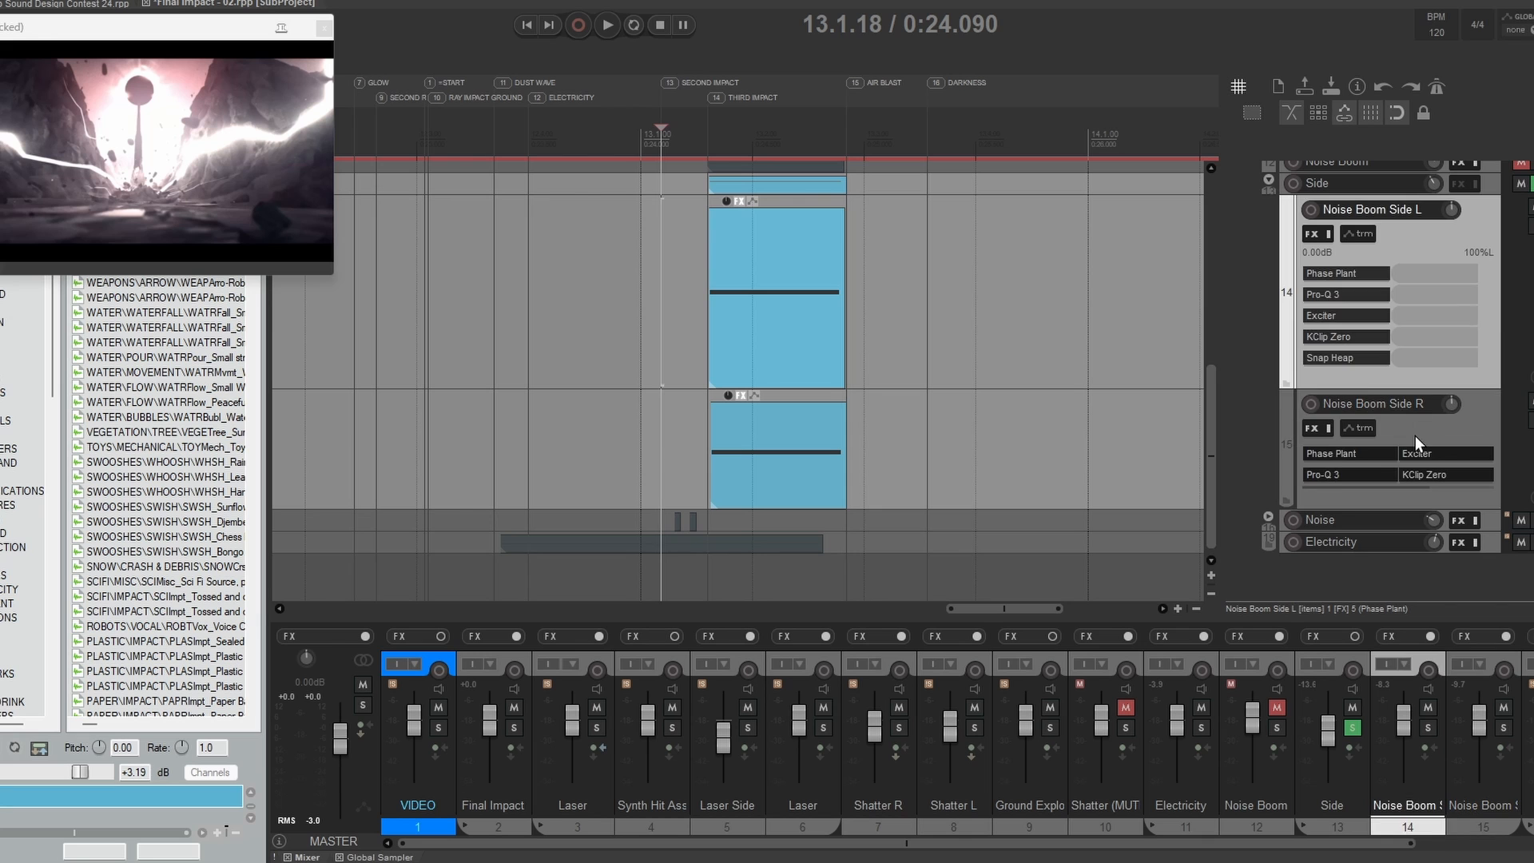
pyautogui.click(1415, 436)
pyautogui.click(1444, 332)
pyautogui.press('space')
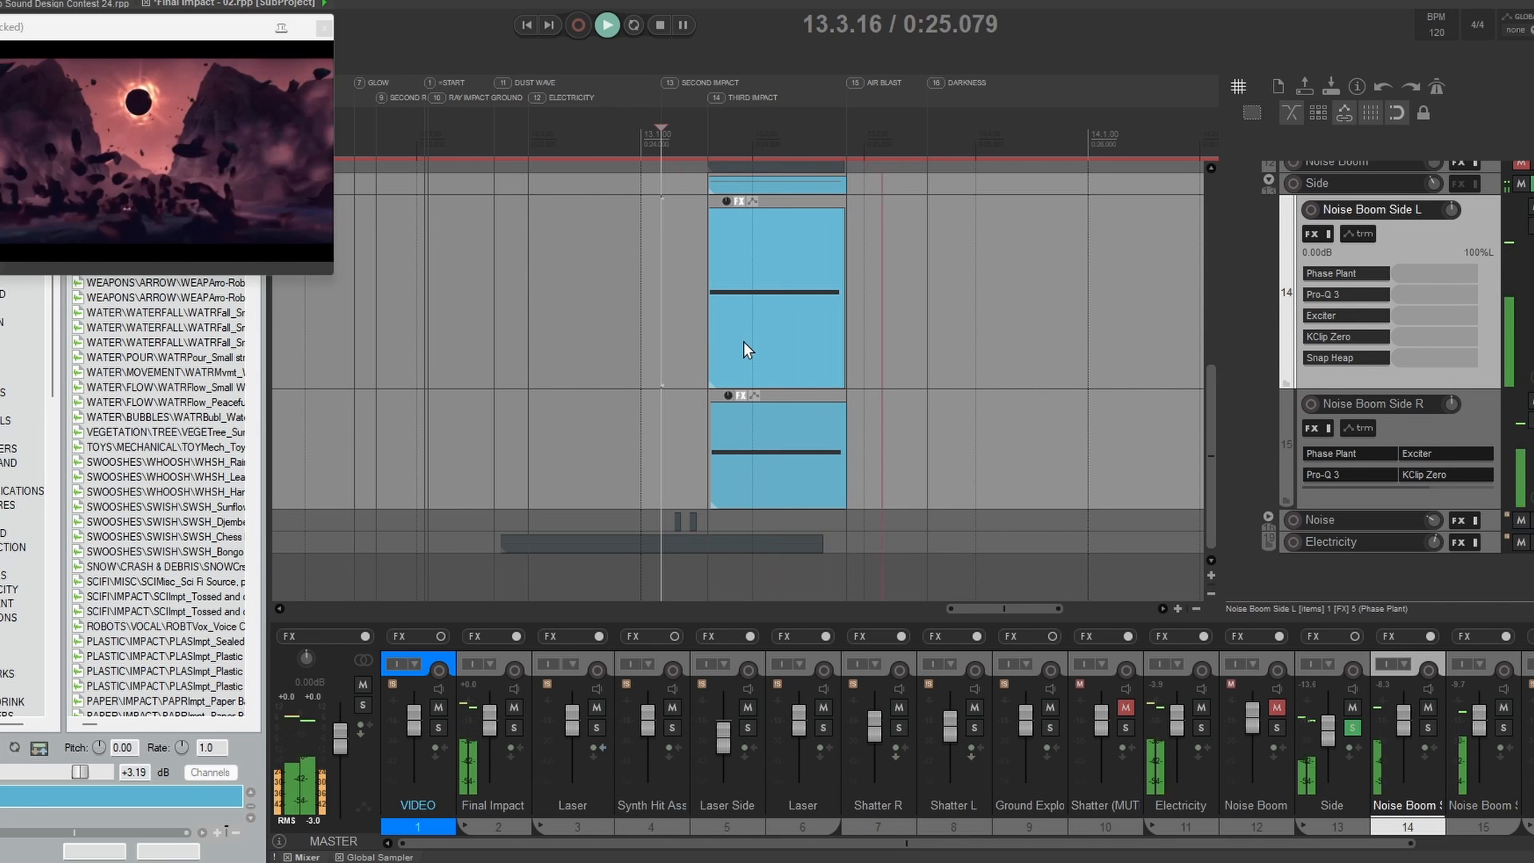
pyautogui.press('space')
pyautogui.press('space')
pyautogui.press('space')
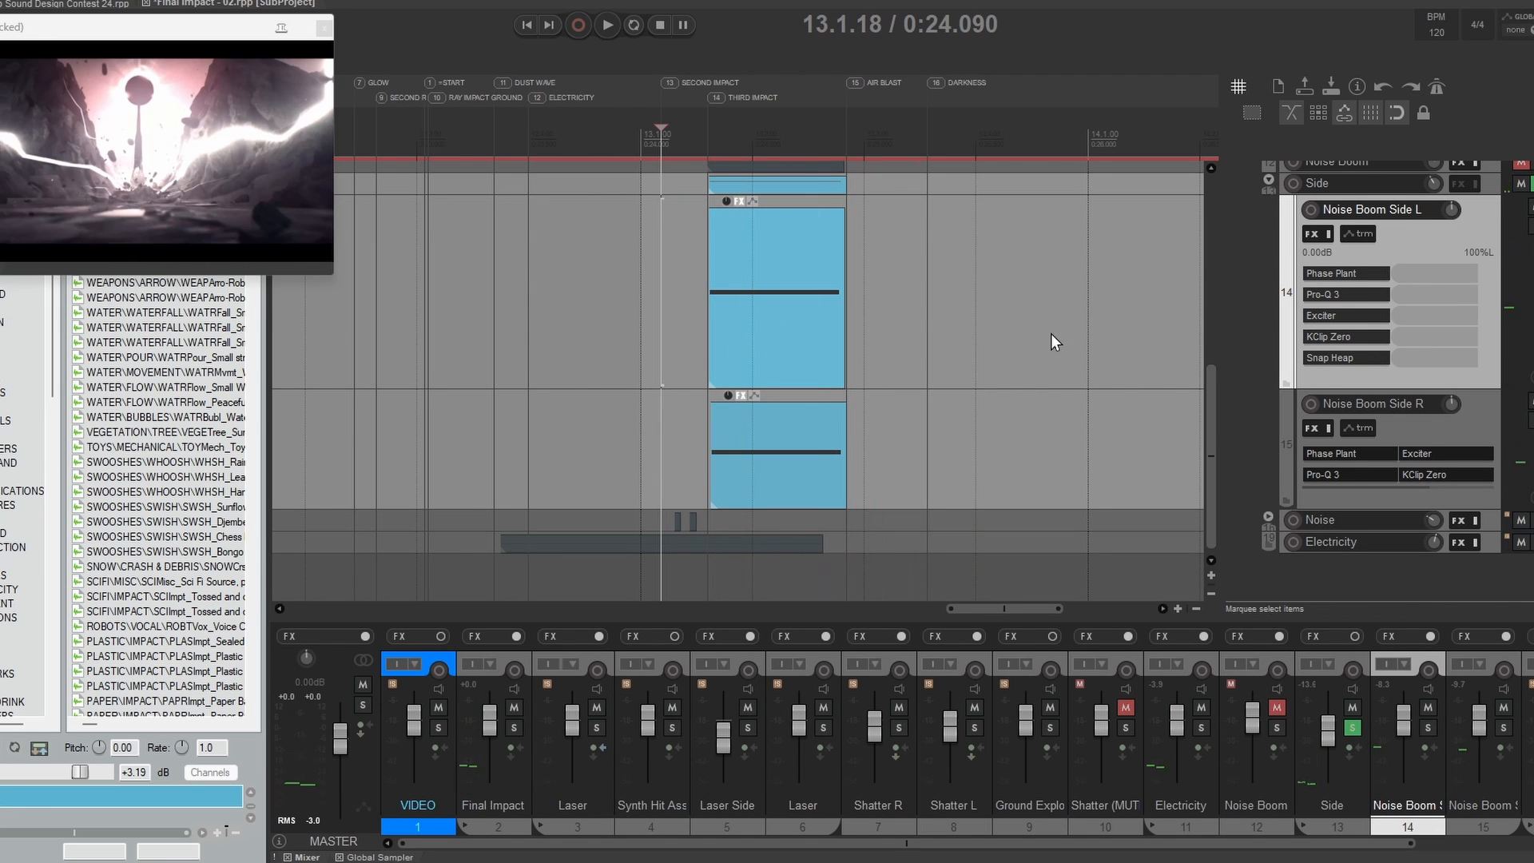
# Step: Solo and unfold the Noise folder, enlarge its two Noise tracks, and play them from 13.1.00
pyautogui.scroll(-3, 1051, 333)
pyautogui.click(1392, 392)
pyautogui.moveTo(888, 313); pyautogui.dragTo(891, 324)
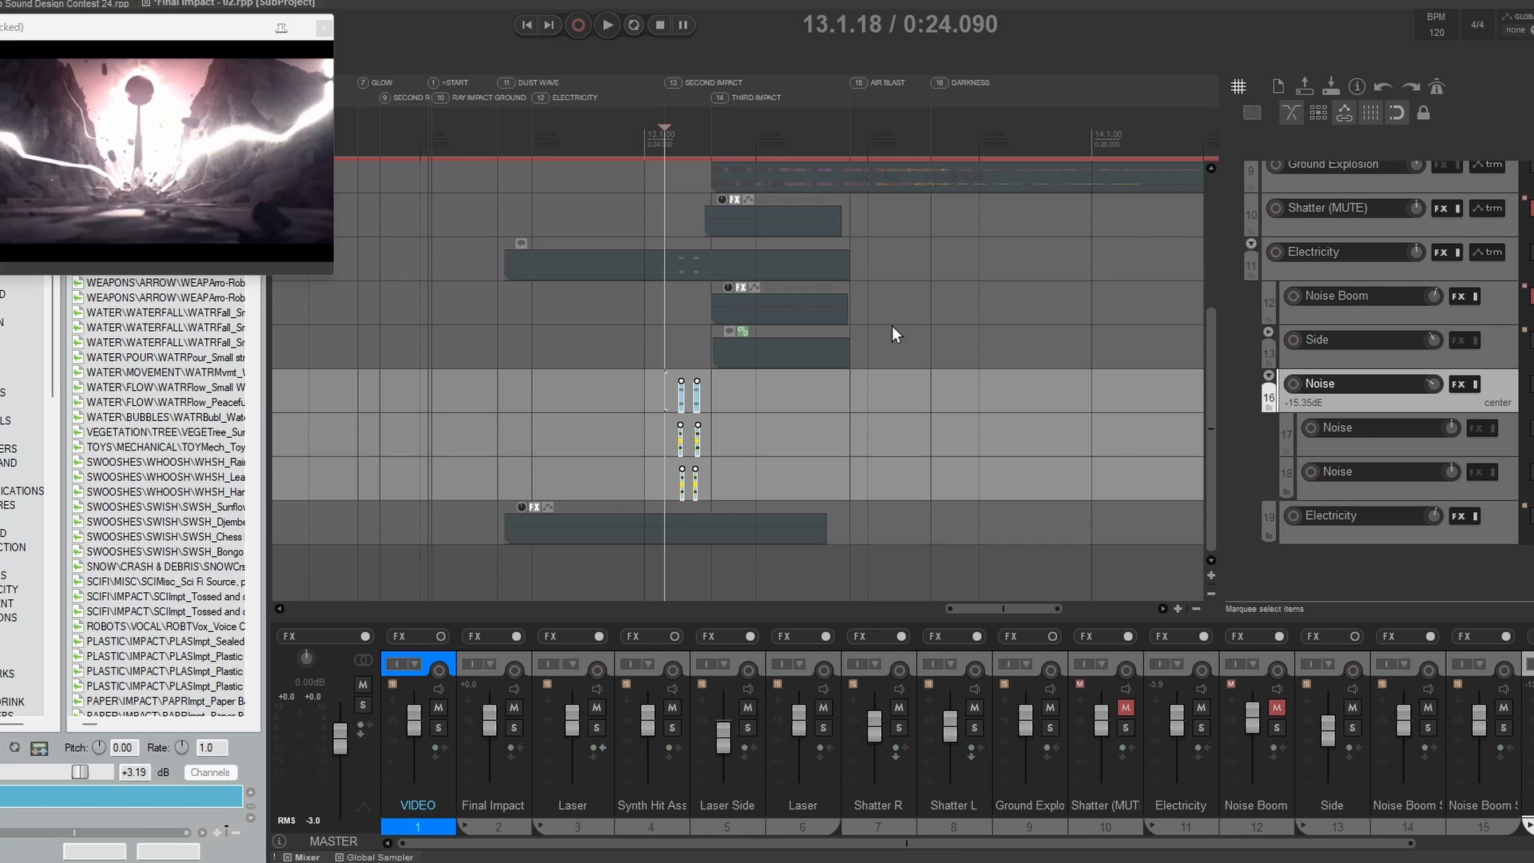
pyautogui.click(1393, 446)
pyautogui.click(1390, 488)
pyautogui.press('space')
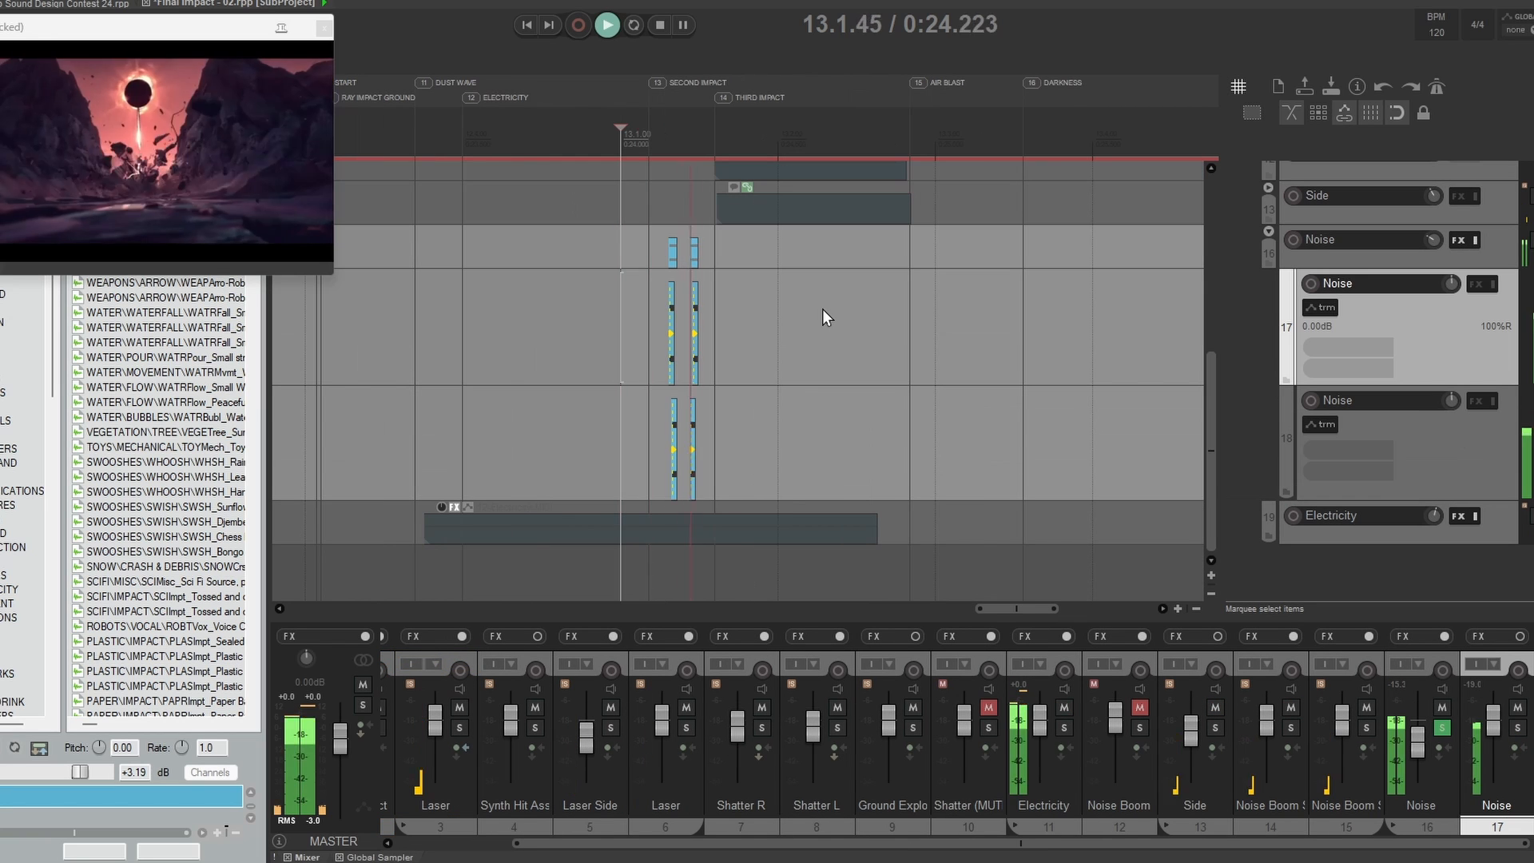
pyautogui.press('space')
pyautogui.press('space')
pyautogui.press('space')
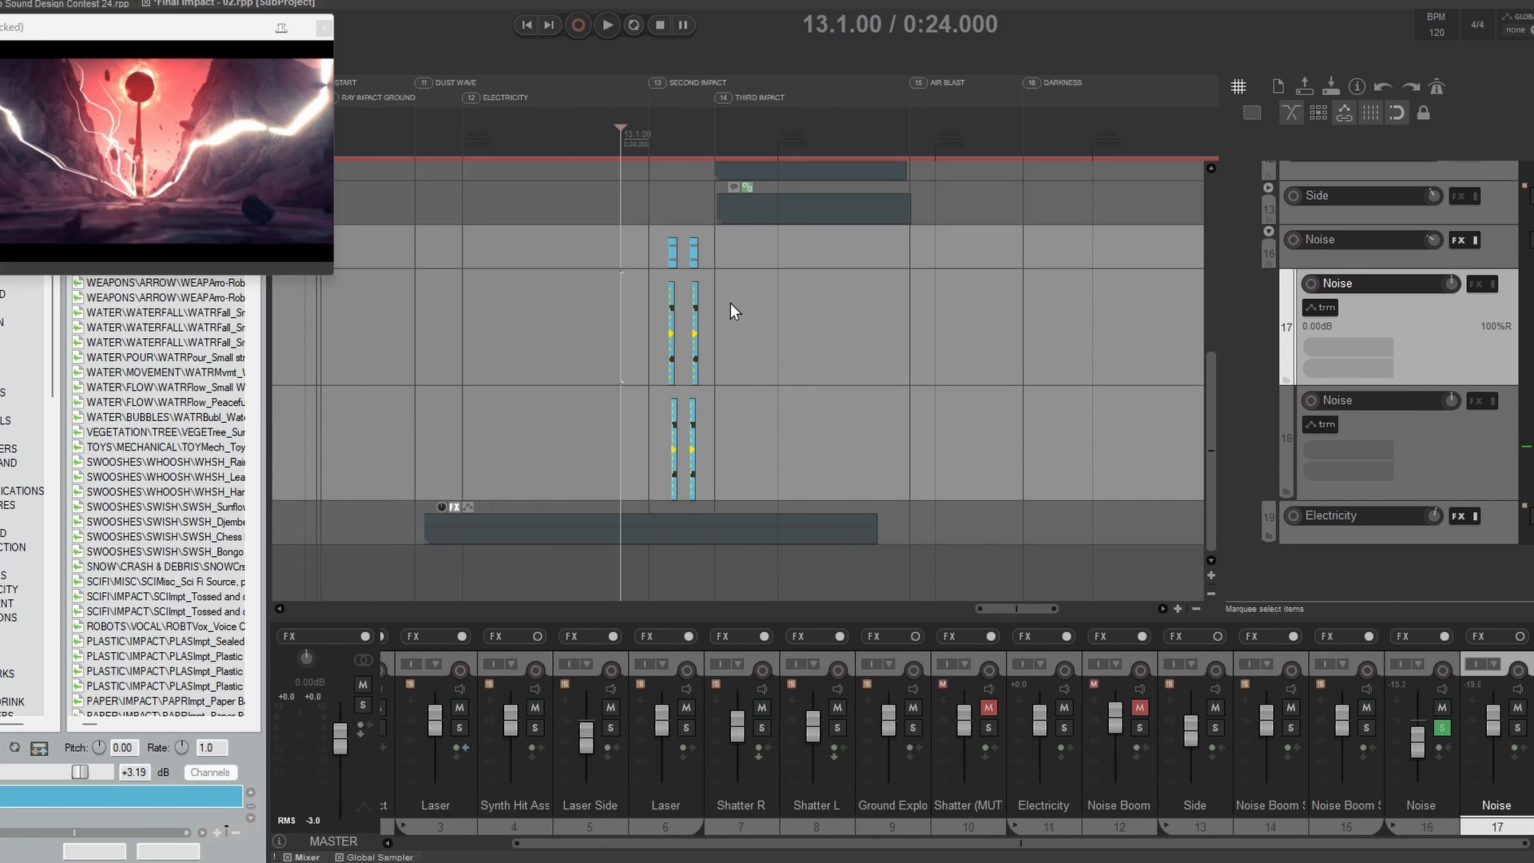
# Step: Compare the Noise hits with the video frames by moving the edit cursor through 12.4.00, 13.1.18 and the third impact
pyautogui.press('Left')
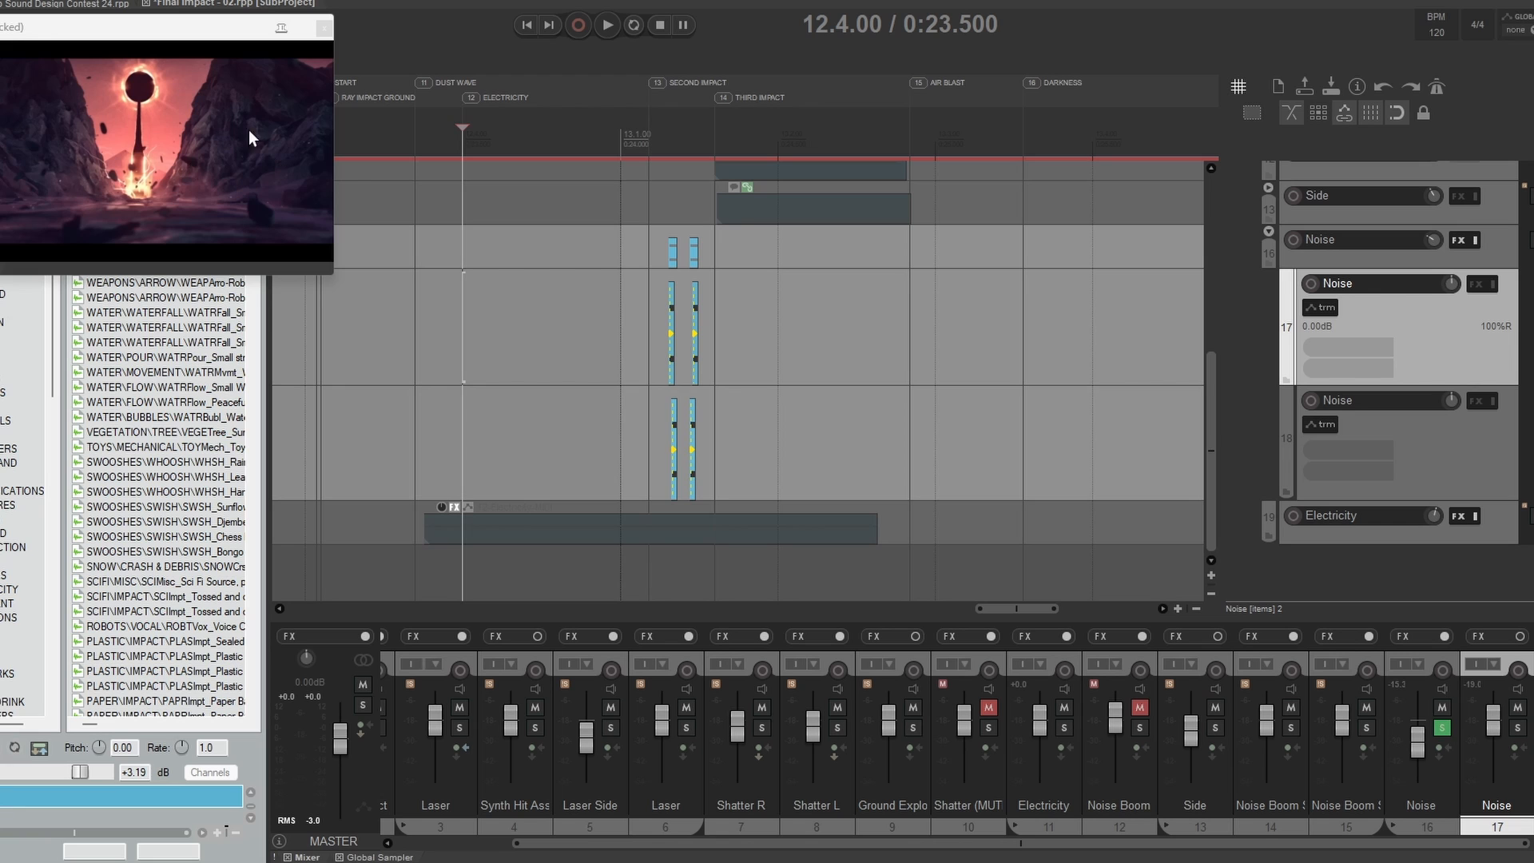
pyautogui.click(648, 128)
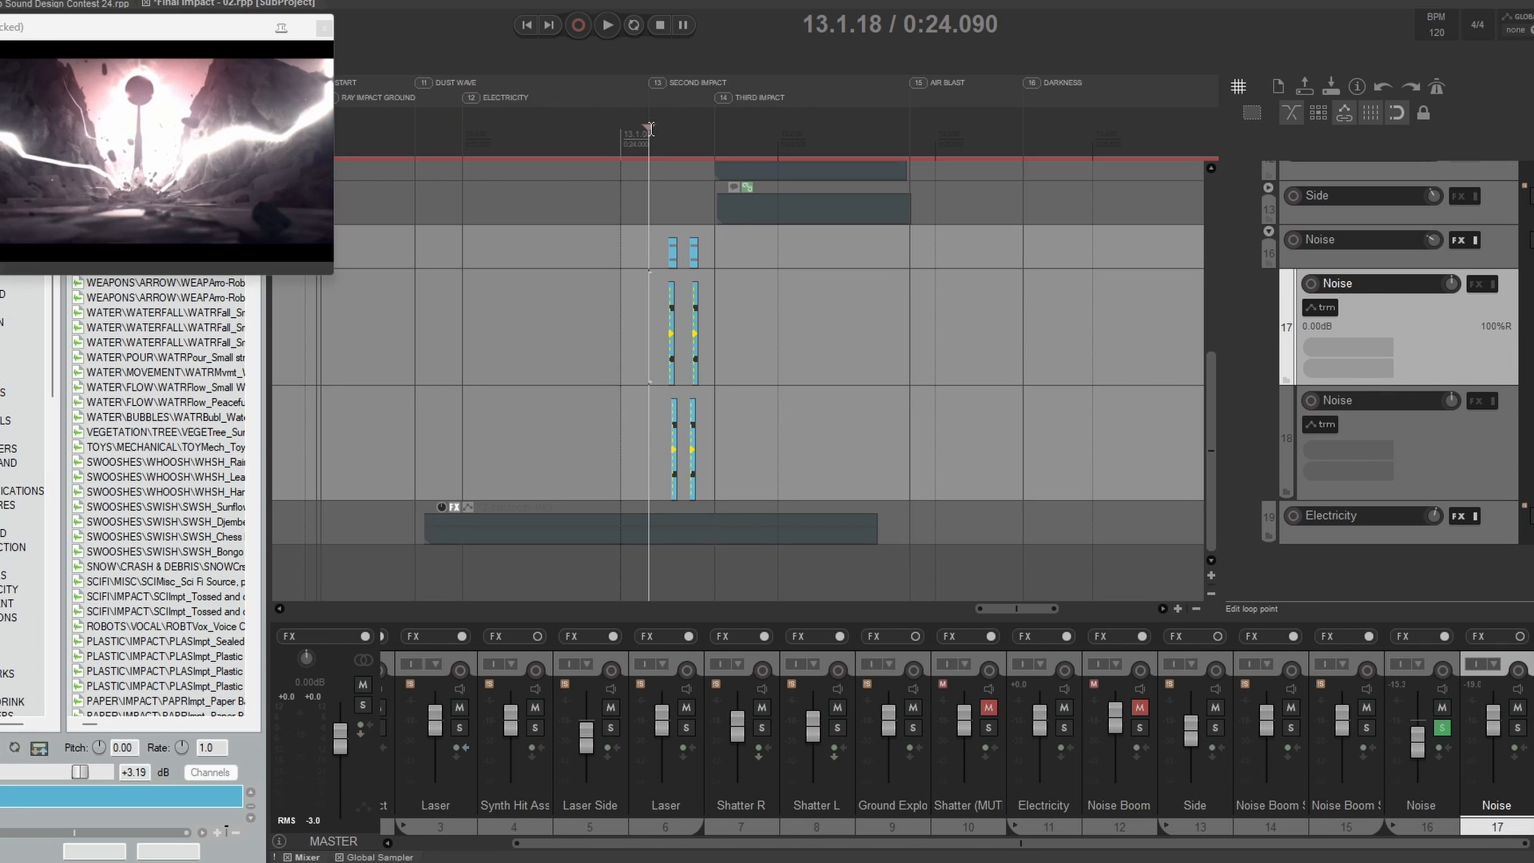
pyautogui.moveTo(651, 127); pyautogui.dragTo(737, 140)
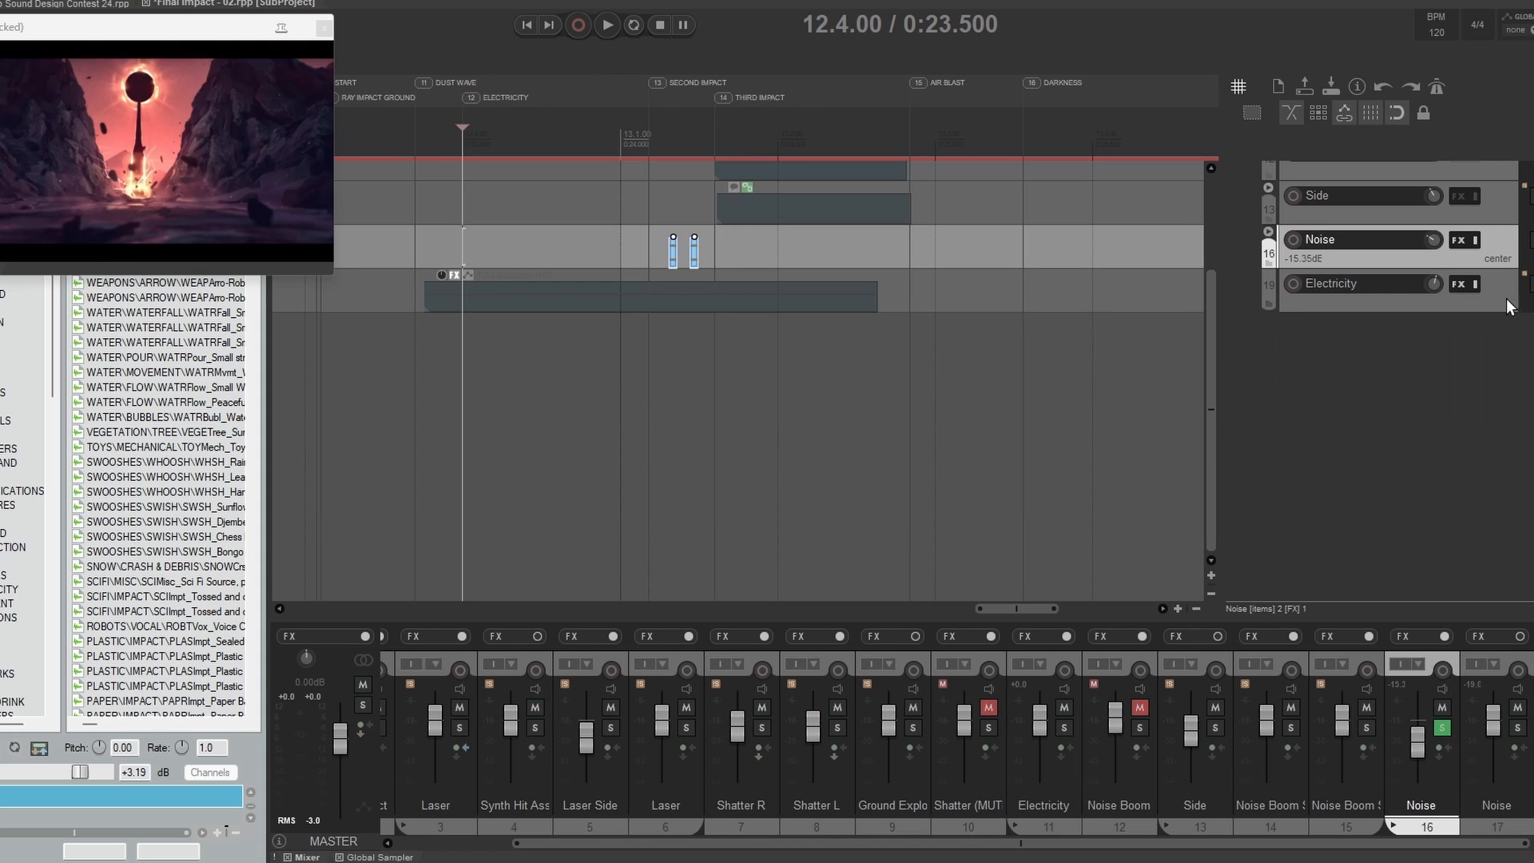
# Step: Enlarge track 19's Electricity, review the granular groups in its Phase Plant patch, and close the window
pyautogui.moveTo(1500, 309); pyautogui.dragTo(1434, 480)
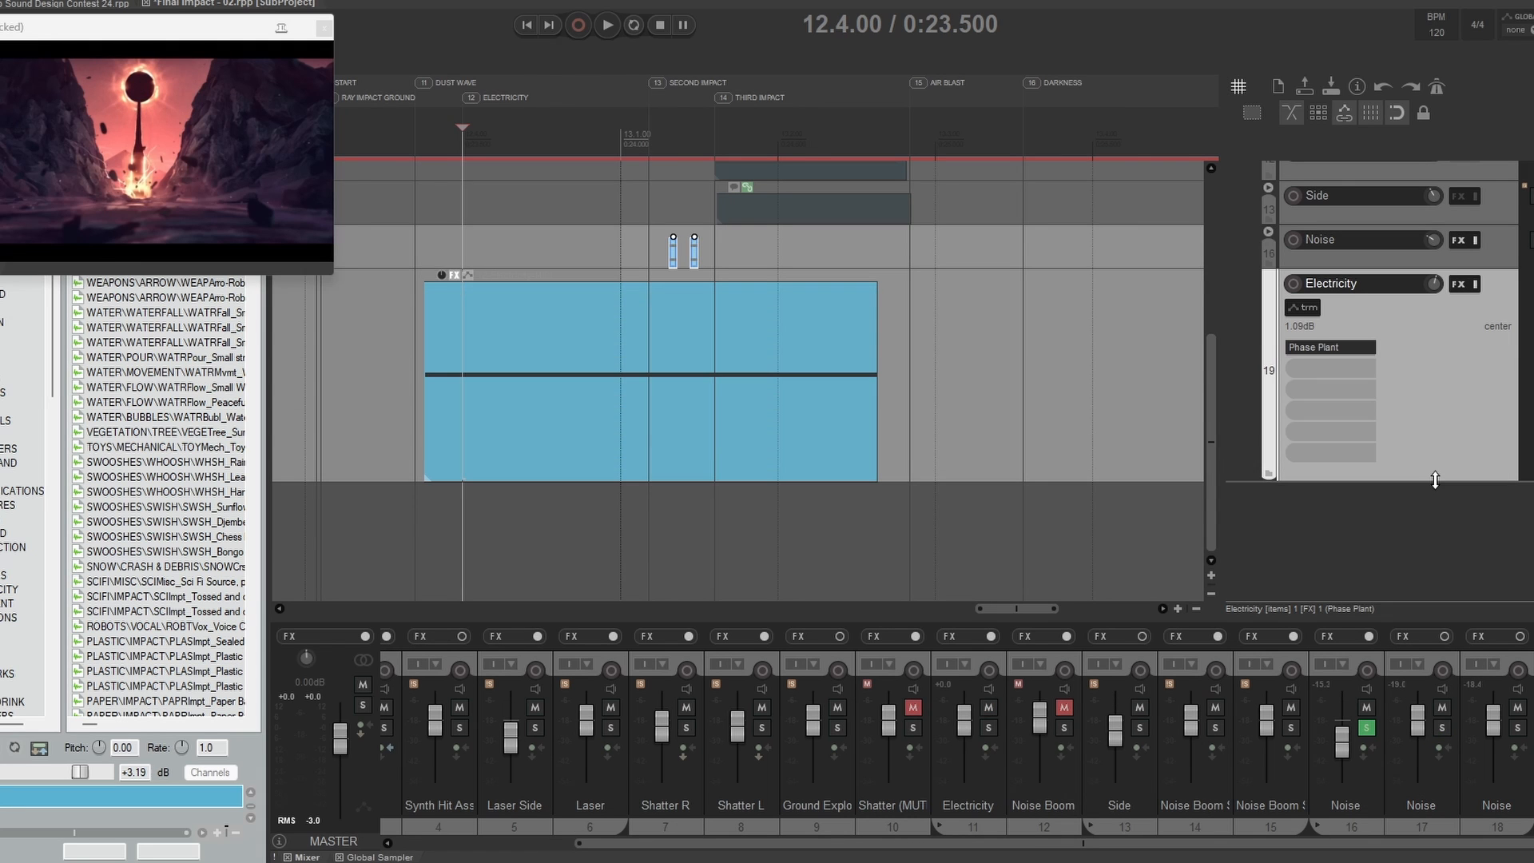
pyautogui.click(1311, 350)
pyautogui.scroll(-3, 779, 310)
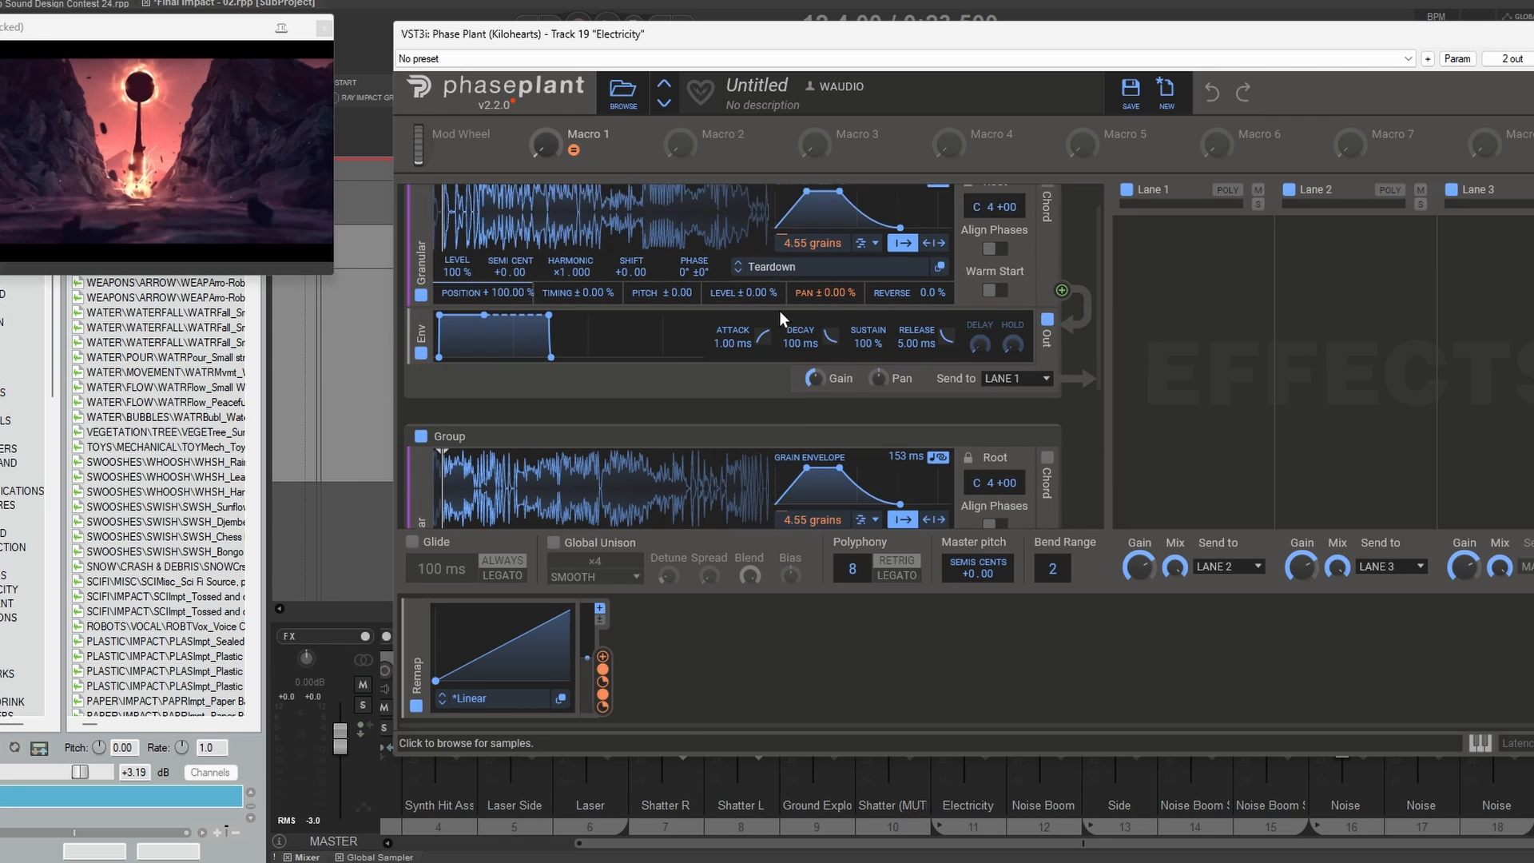
pyautogui.press('Escape')
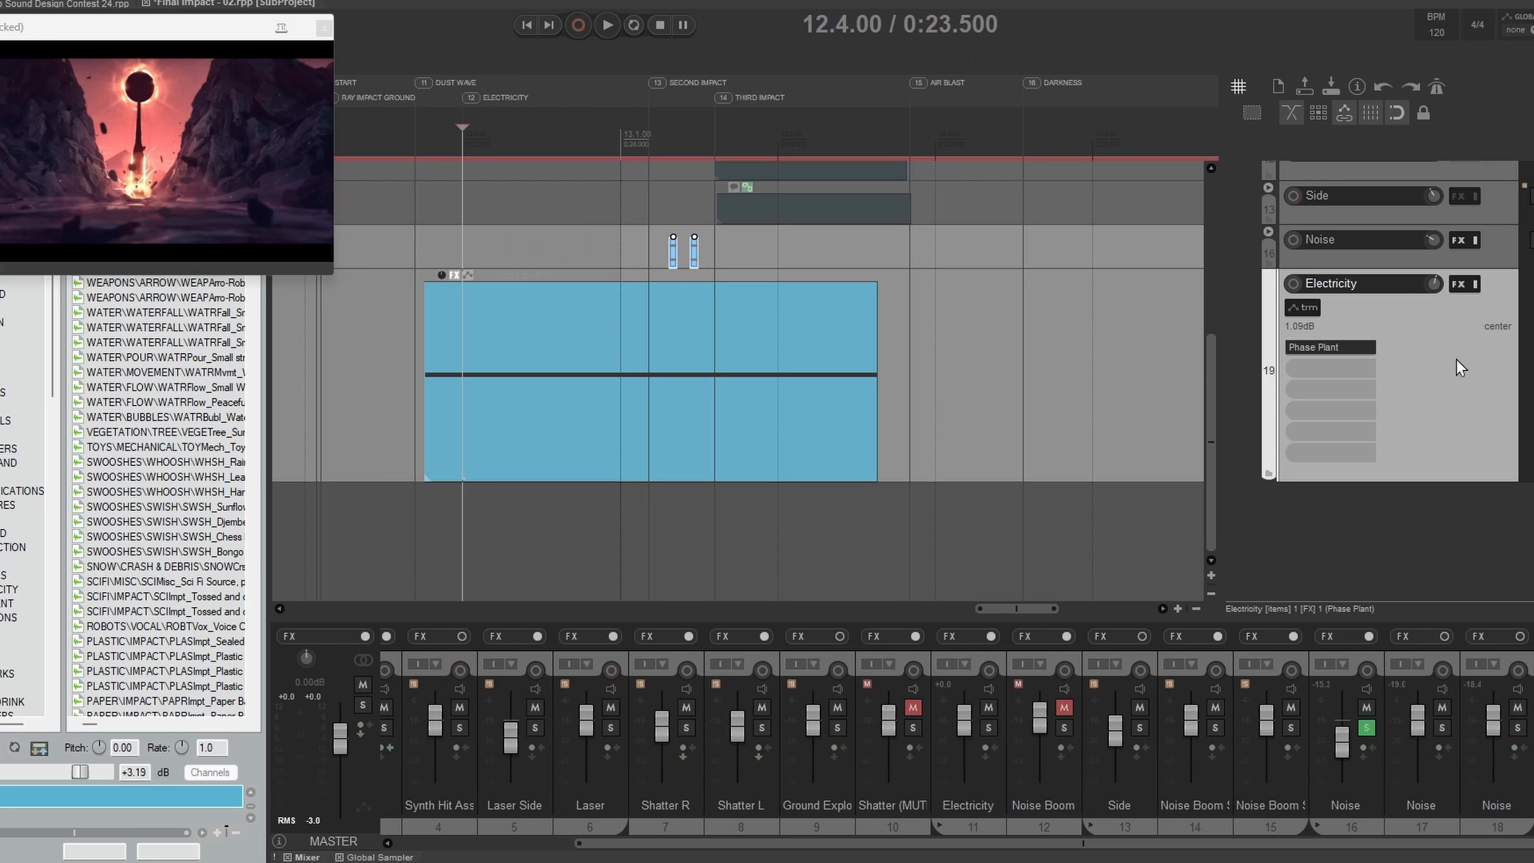
# Step: Solo the Electricity track inside the Electricity folder and play it twice from 12.3.69
pyautogui.hotkey('shift', 'F6')
pyautogui.press('F6')
pyautogui.click(394, 347)
pyautogui.press('space')
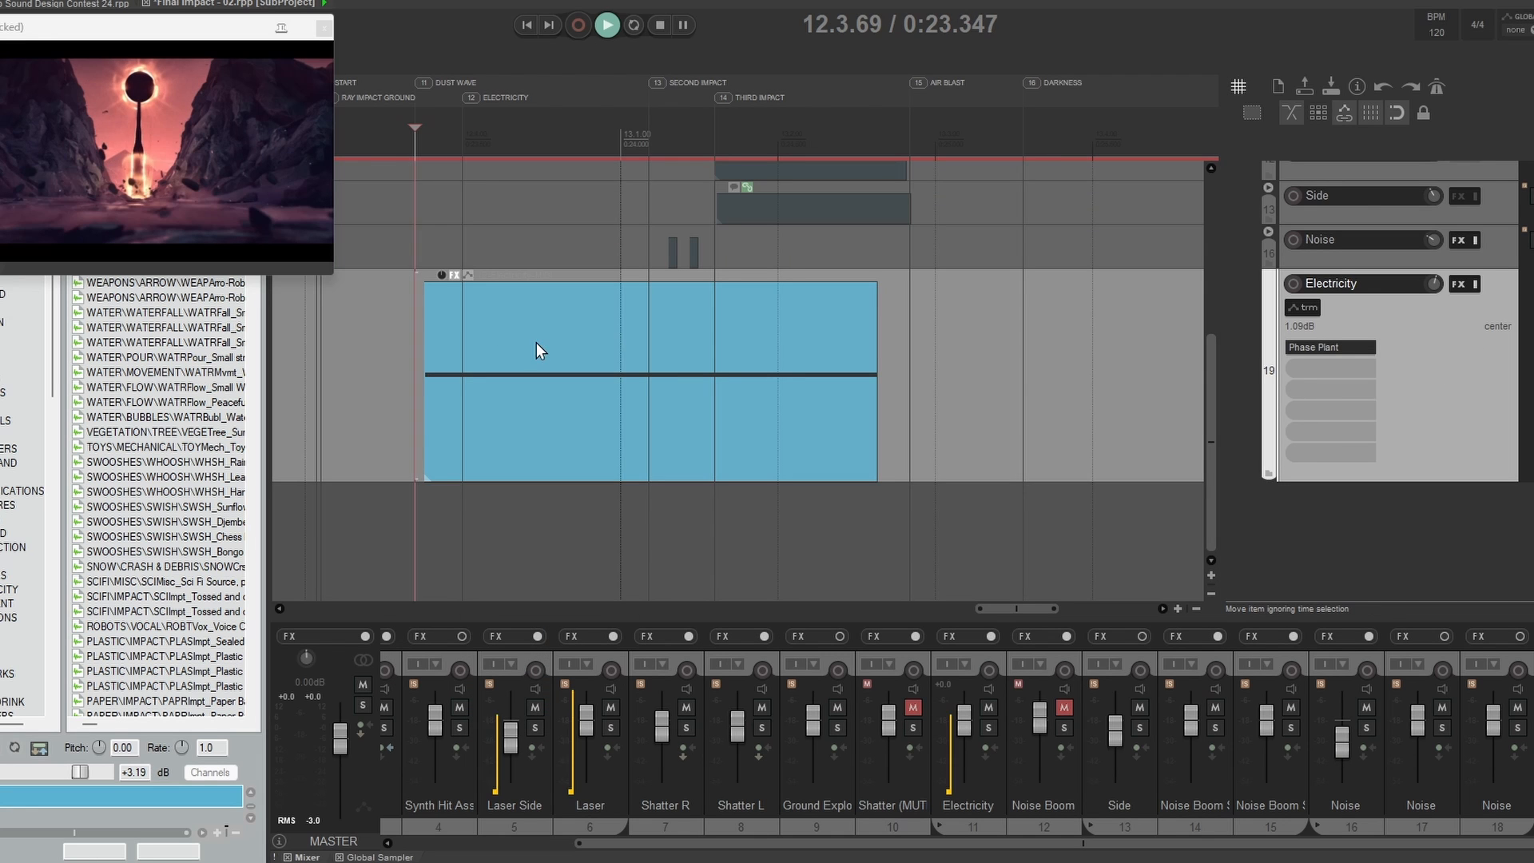
pyautogui.press('space')
pyautogui.press('space')
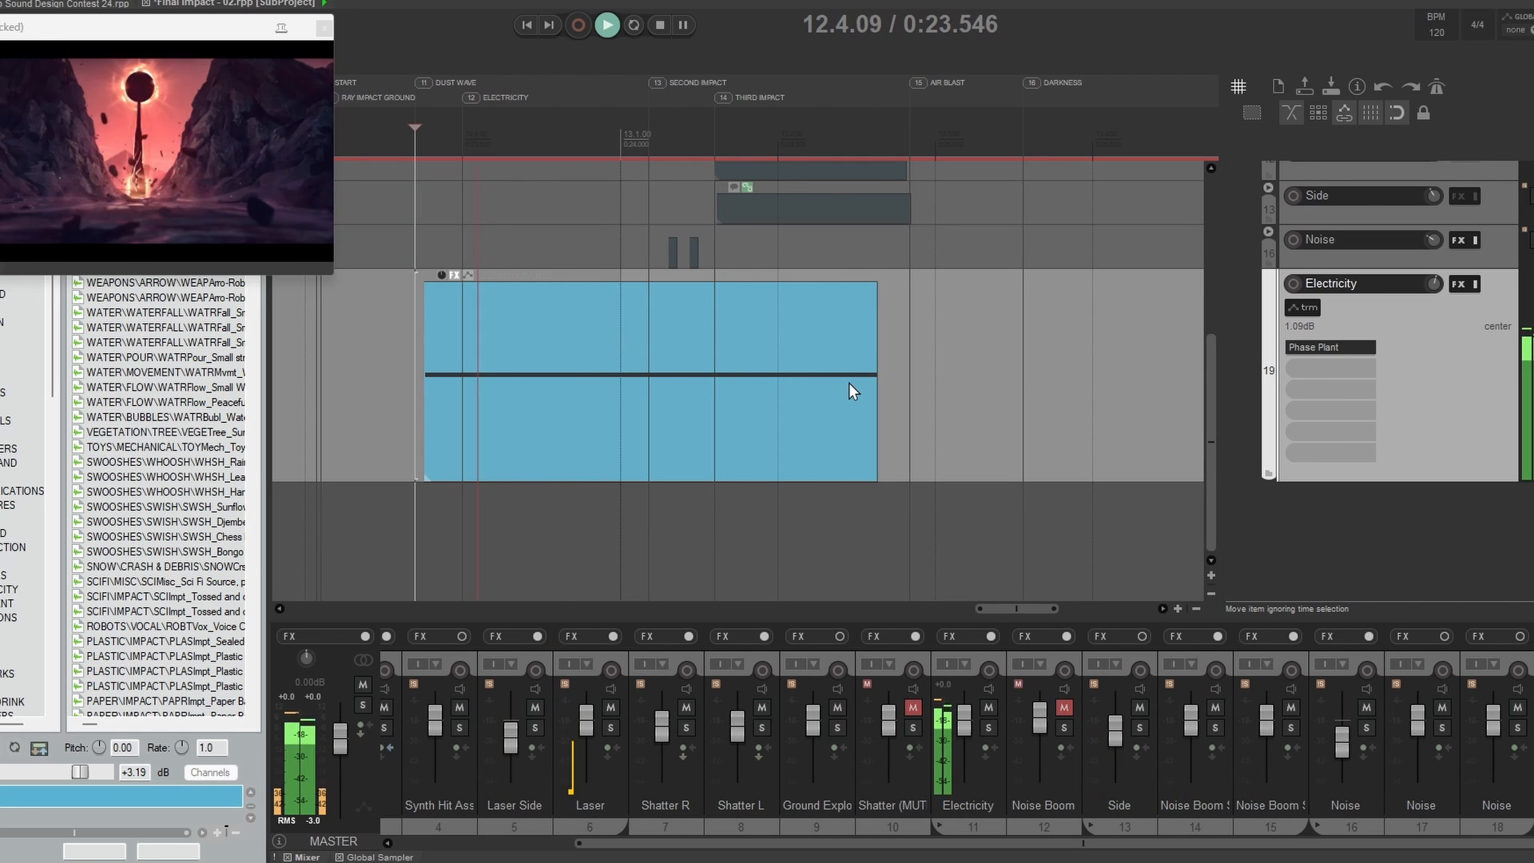
pyautogui.press('space')
# Step: Move the solo to the whole Electricity folder and play its combined layers from 12.3.69
pyautogui.moveTo(947, 236); pyautogui.dragTo(984, 493)
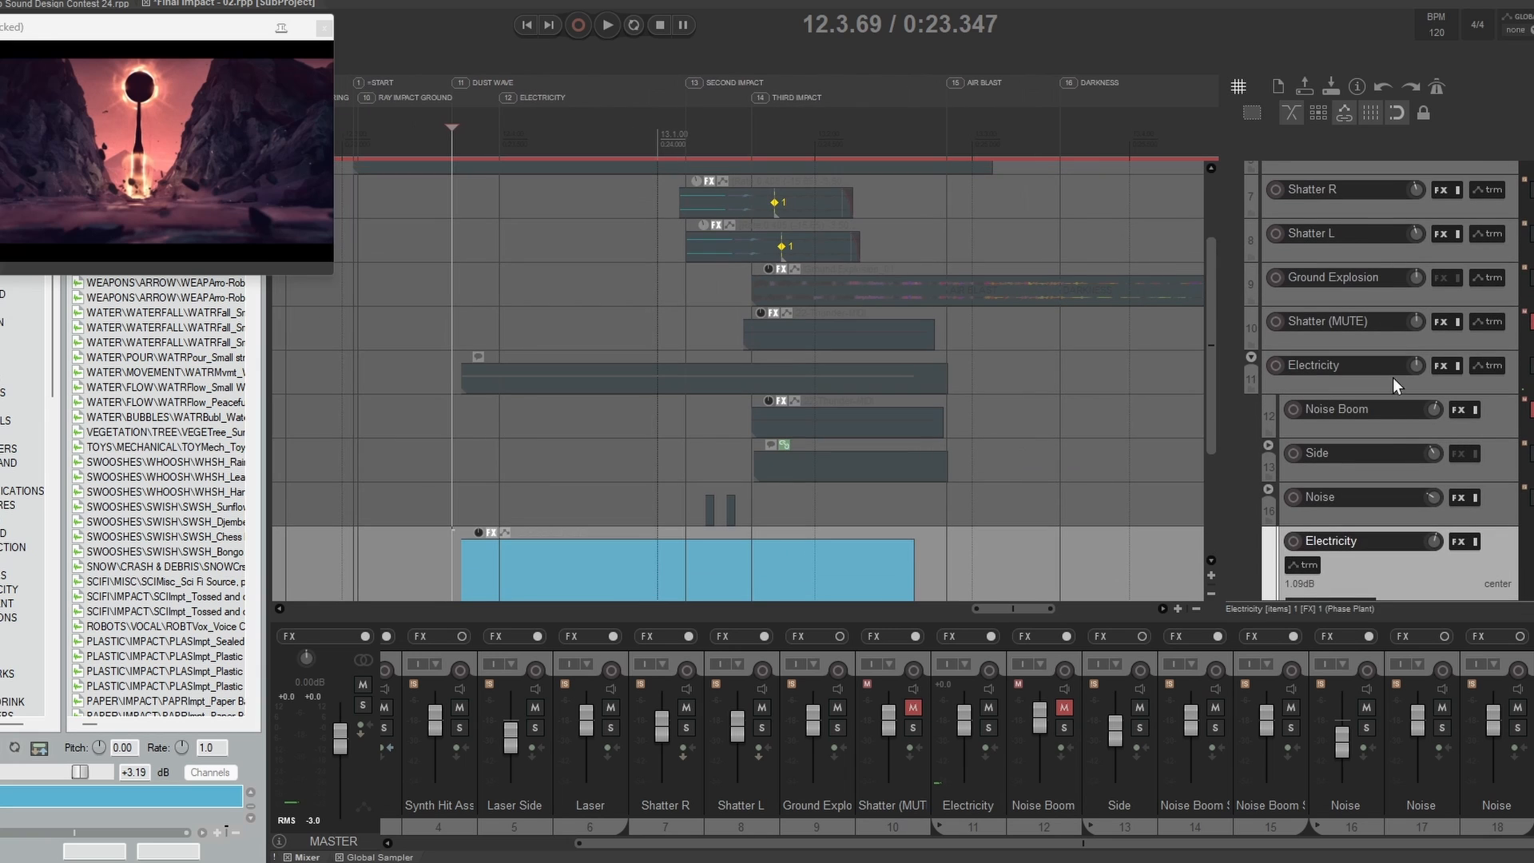
pyautogui.click(1411, 380)
pyautogui.hotkey('shift', 'F6')
pyautogui.press('F6')
pyautogui.moveTo(902, 451); pyautogui.dragTo(929, 255)
pyautogui.click(477, 272)
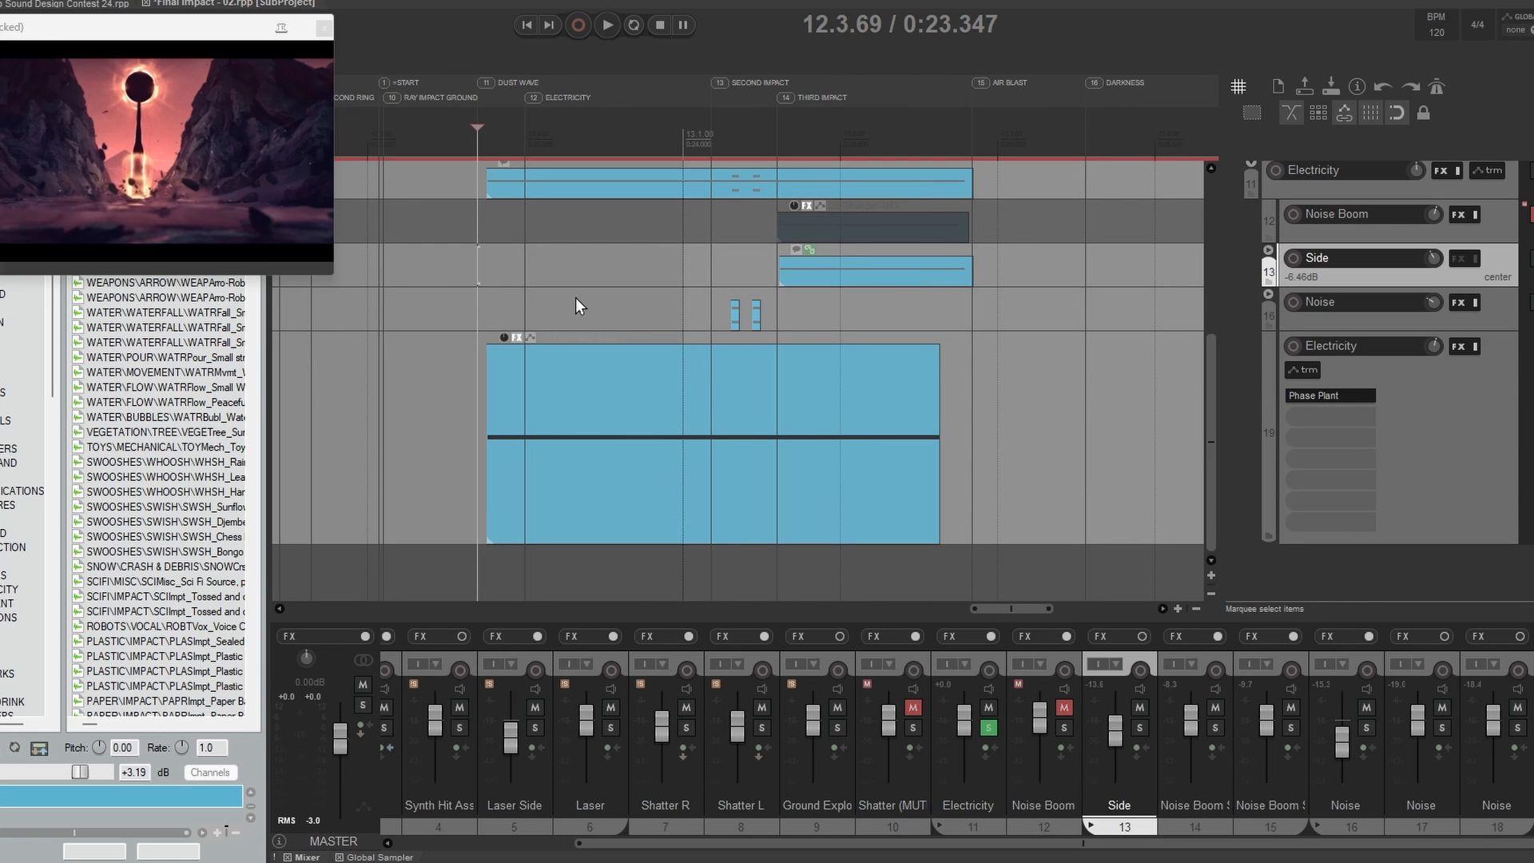
pyautogui.press('space')
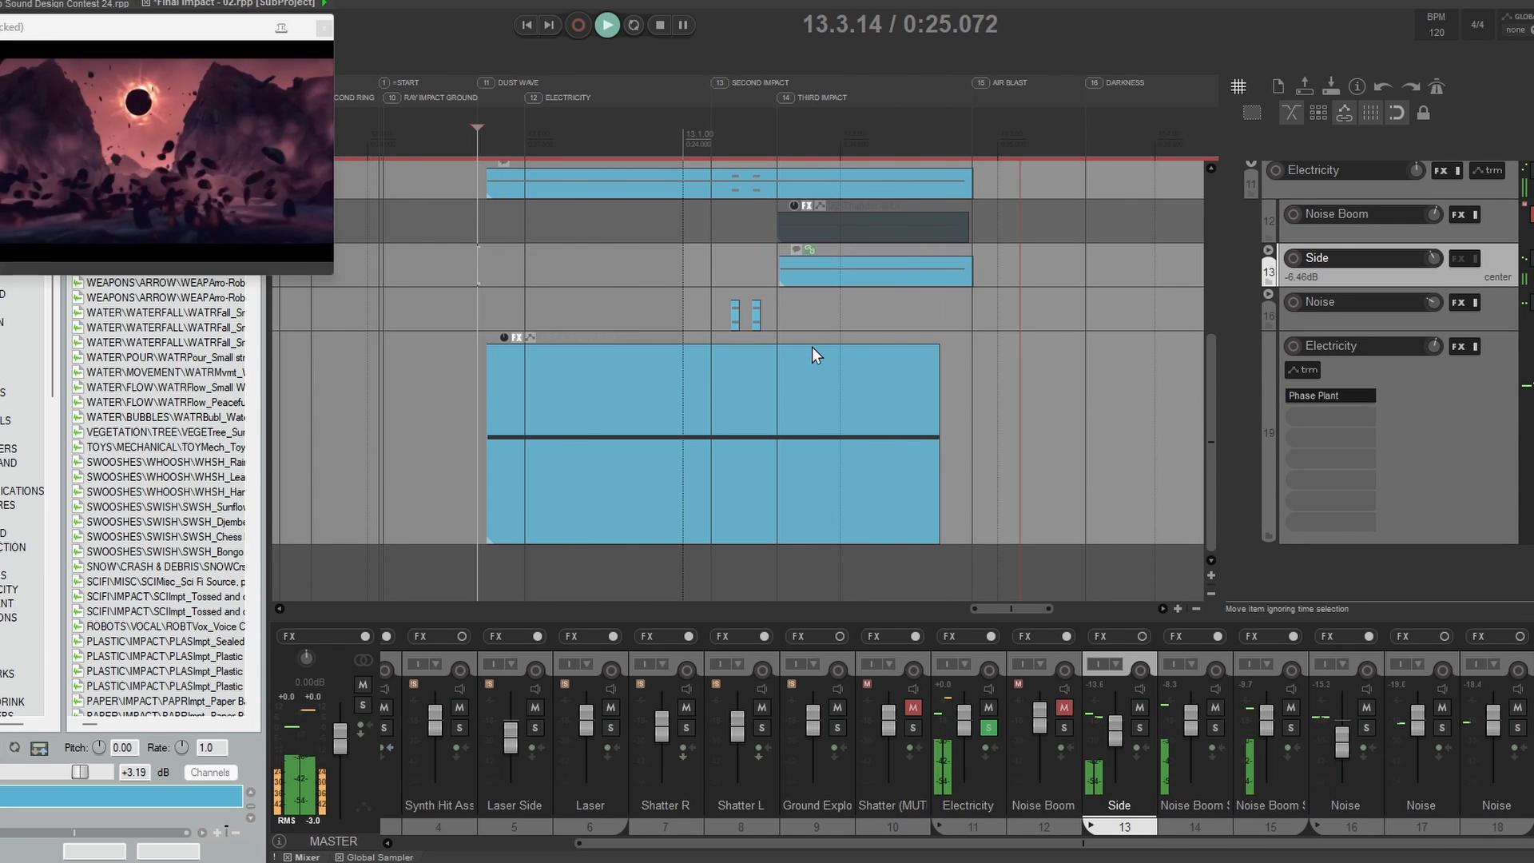
pyautogui.press('space')
# Step: Clear the solo and play the full Final Impact subproject from 12.2.44
pyautogui.scroll(3, 819, 322)
pyautogui.scroll(-6, 879, 372)
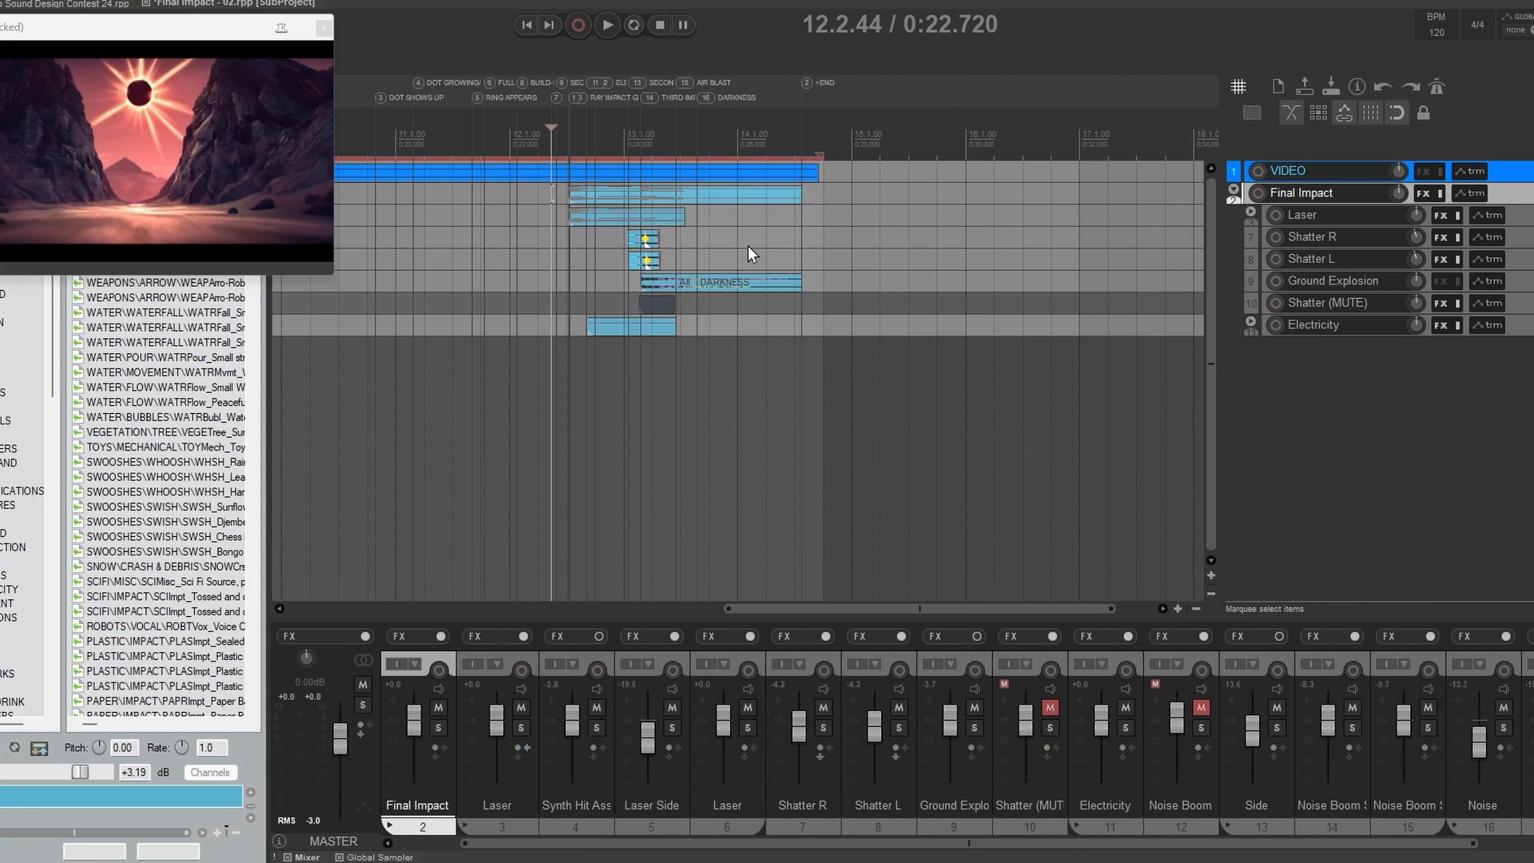
pyautogui.press('space')
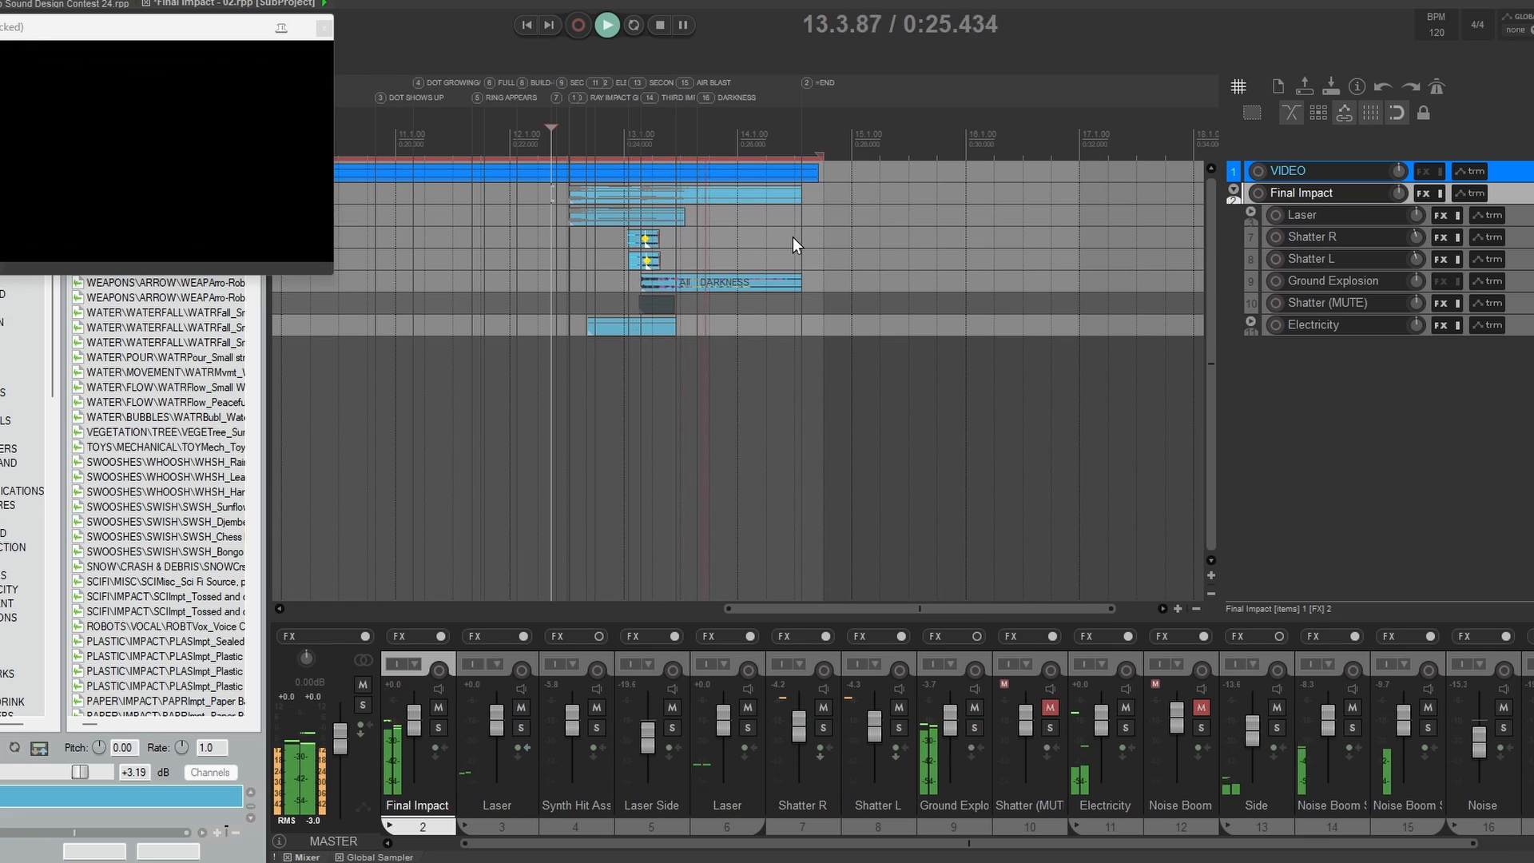
pyautogui.press('space')
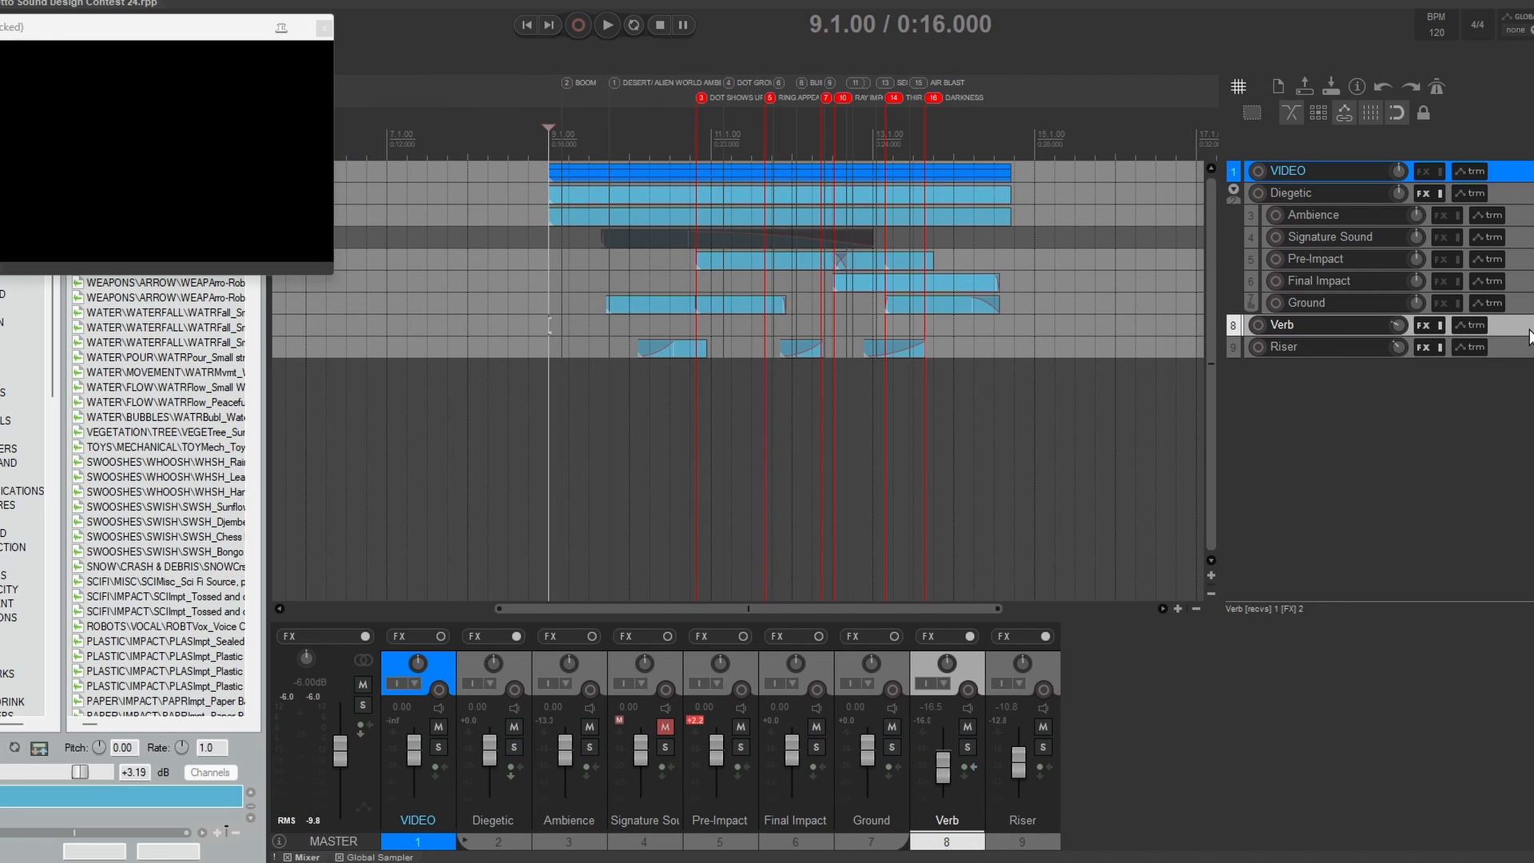
# Step: In the main project, enlarge the Verb and Diegetic tracks, review Verb's kHs Convolver settings, and close the window
pyautogui.moveTo(1516, 336); pyautogui.dragTo(1497, 430)
pyautogui.moveTo(1302, 204); pyautogui.dragTo(1293, 301)
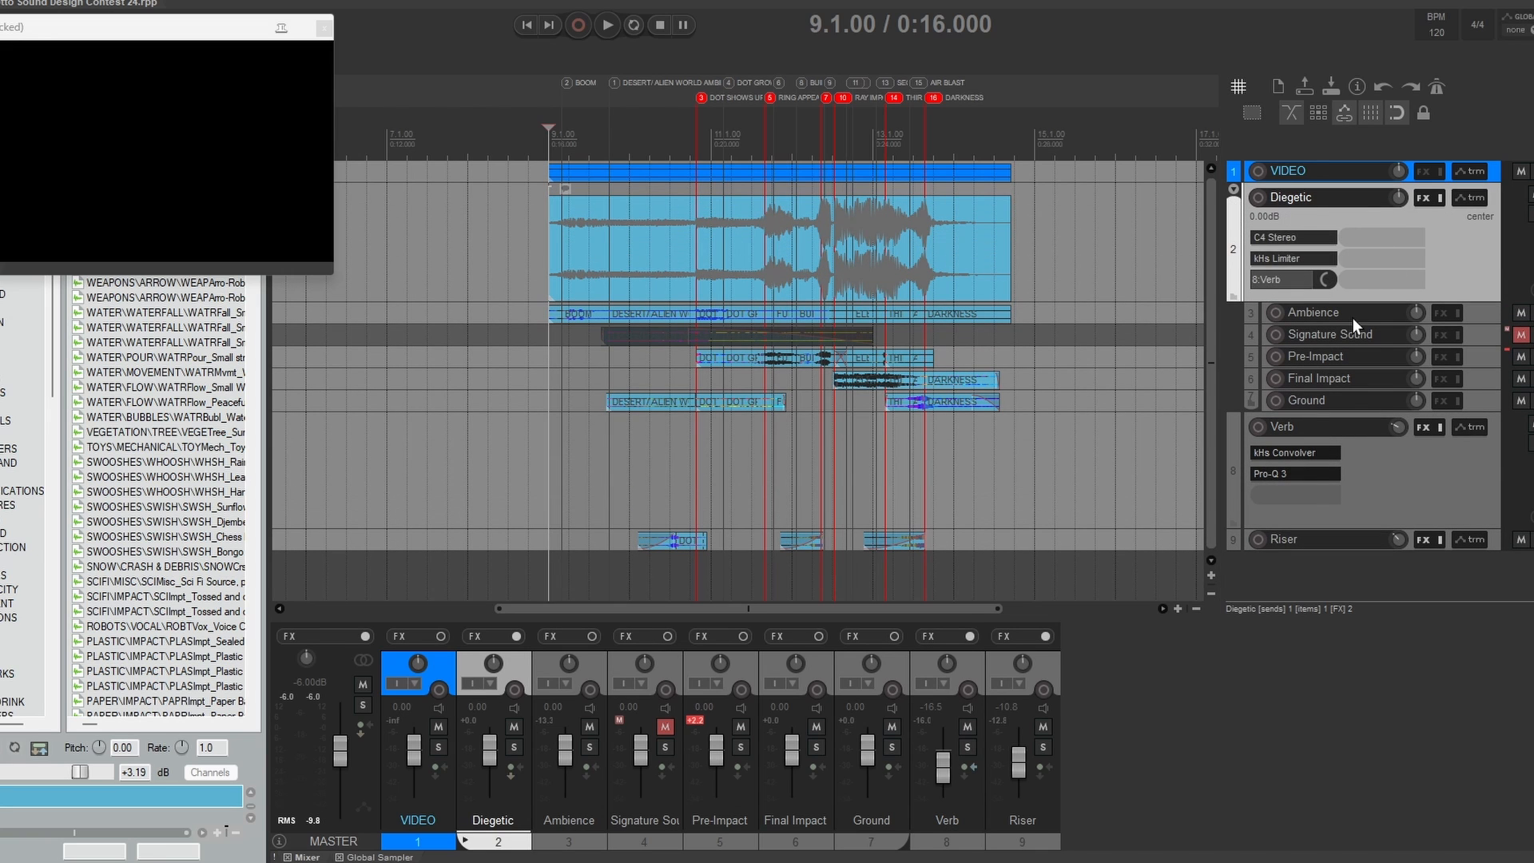
pyautogui.click(1290, 453)
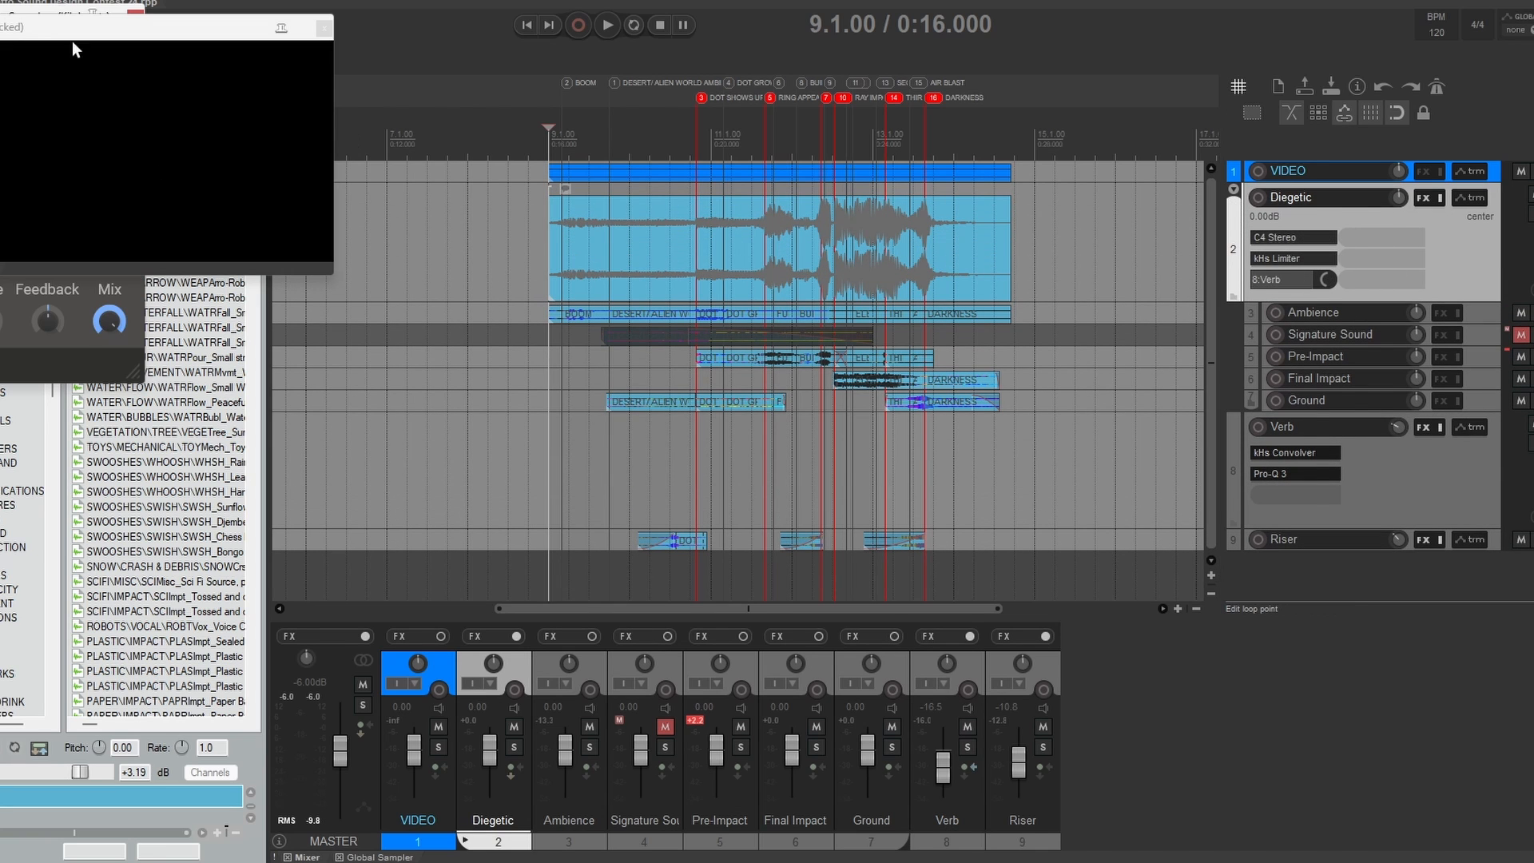
pyautogui.moveTo(57, 7); pyautogui.dragTo(906, 166)
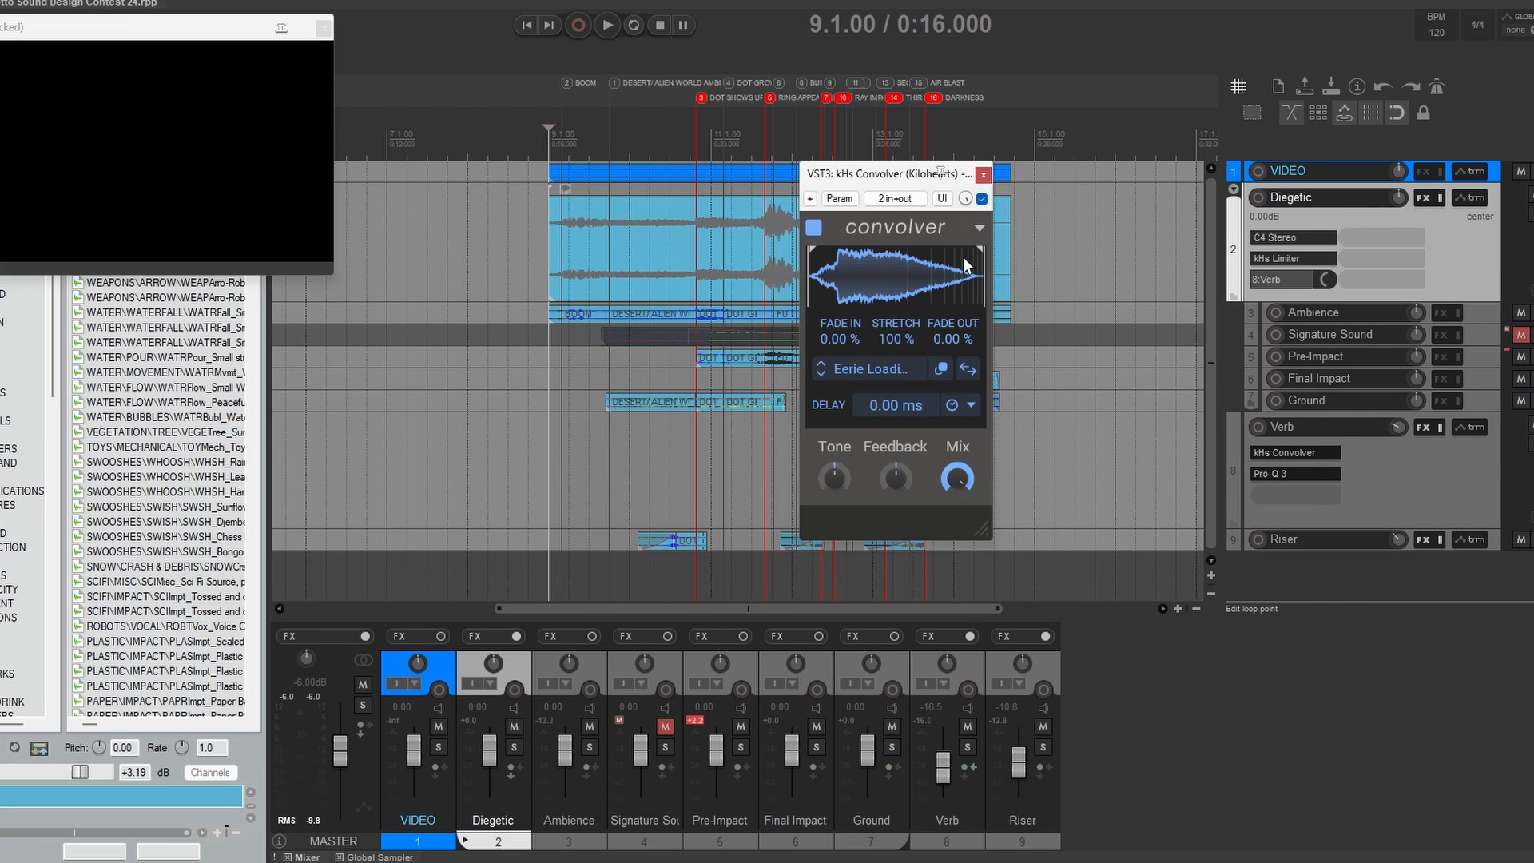
pyautogui.click(983, 174)
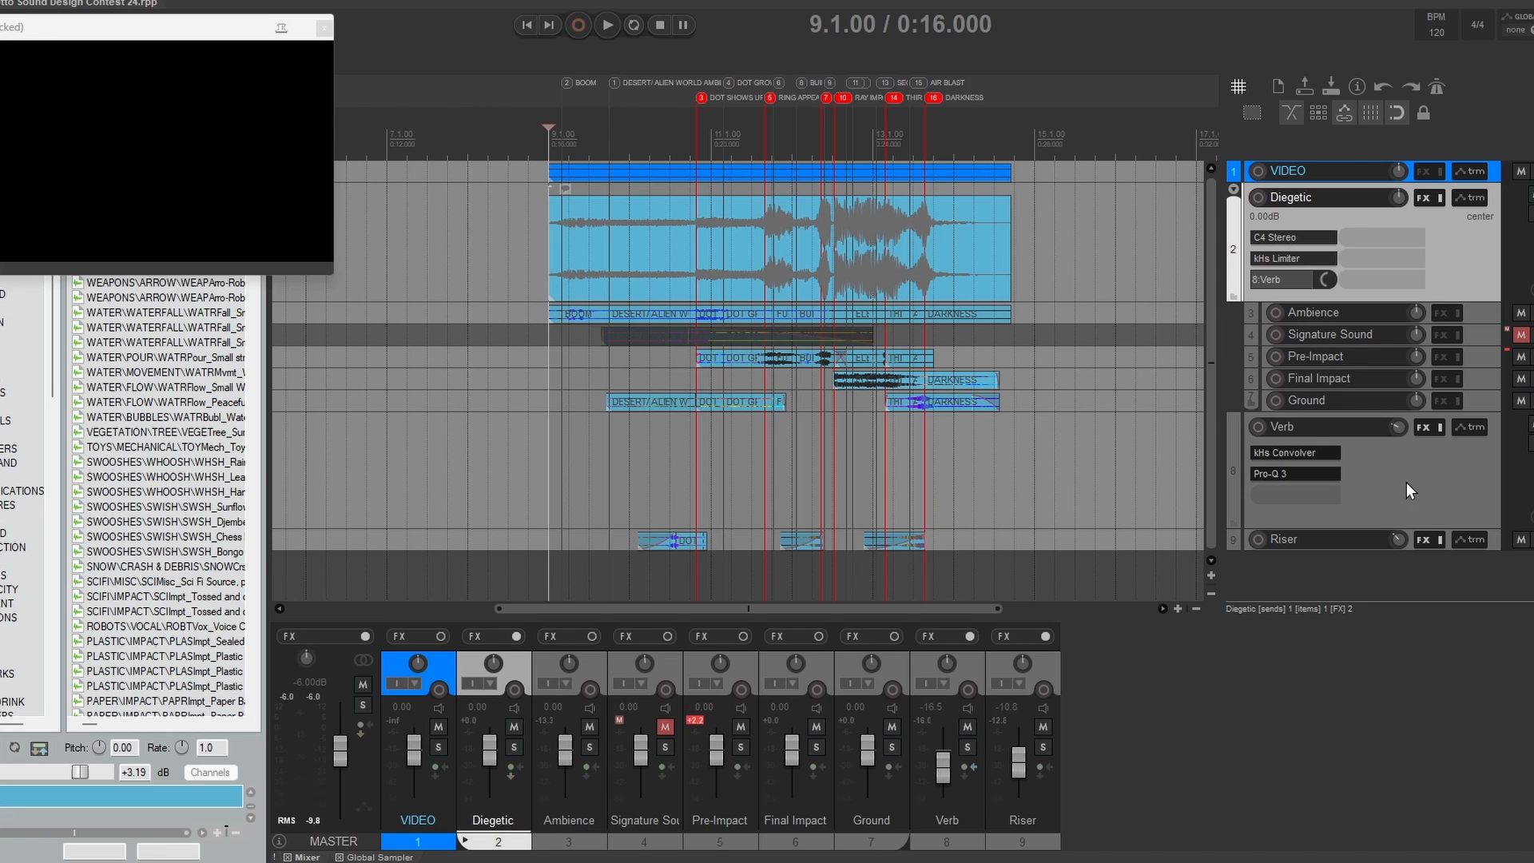
# Step: Solo the Verb track, play the reverb return from 9.4.00, then clear the solo and shrink the track
pyautogui.click(1030, 424)
pyautogui.click(605, 443)
pyautogui.press('space')
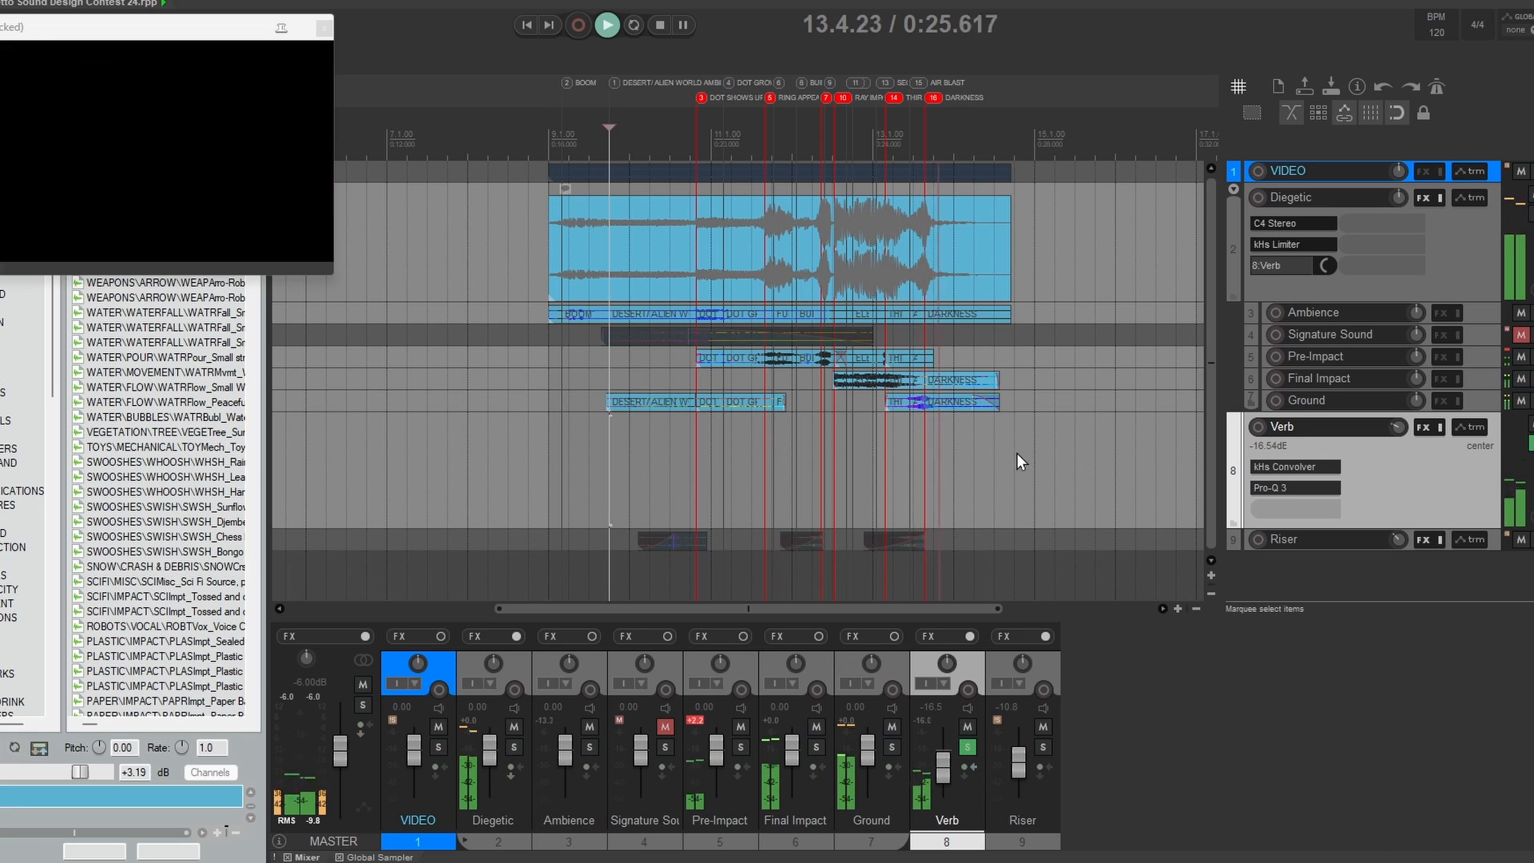
pyautogui.press('space')
pyautogui.hotkey('ctrl', 'a')
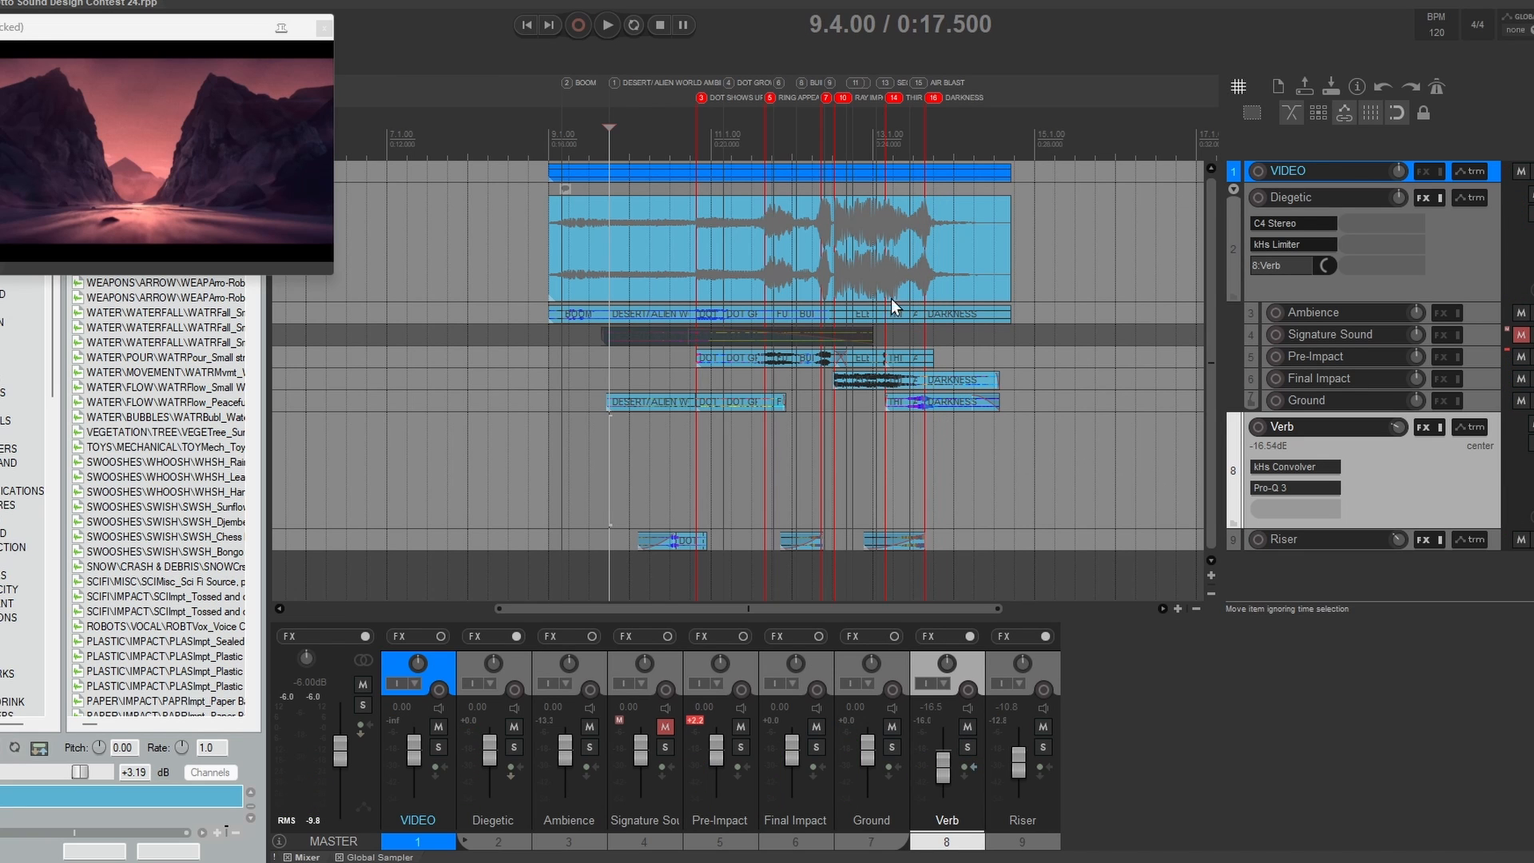
pyautogui.press('`')
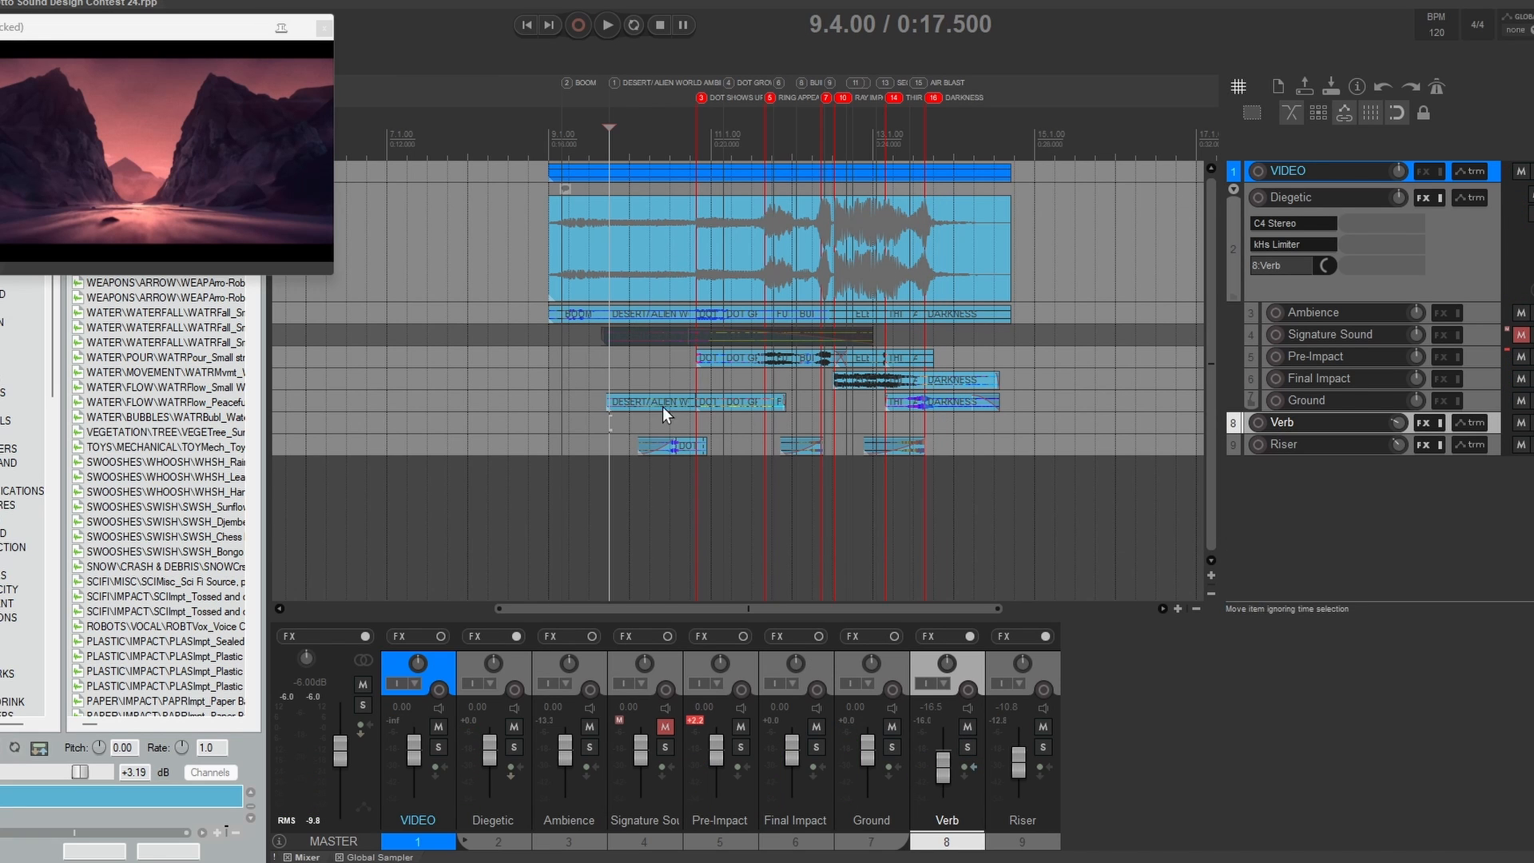
# Step: Enlarge and solo the Riser track and play its three riser items one after another
pyautogui.moveTo(1325, 456); pyautogui.dragTo(1330, 573)
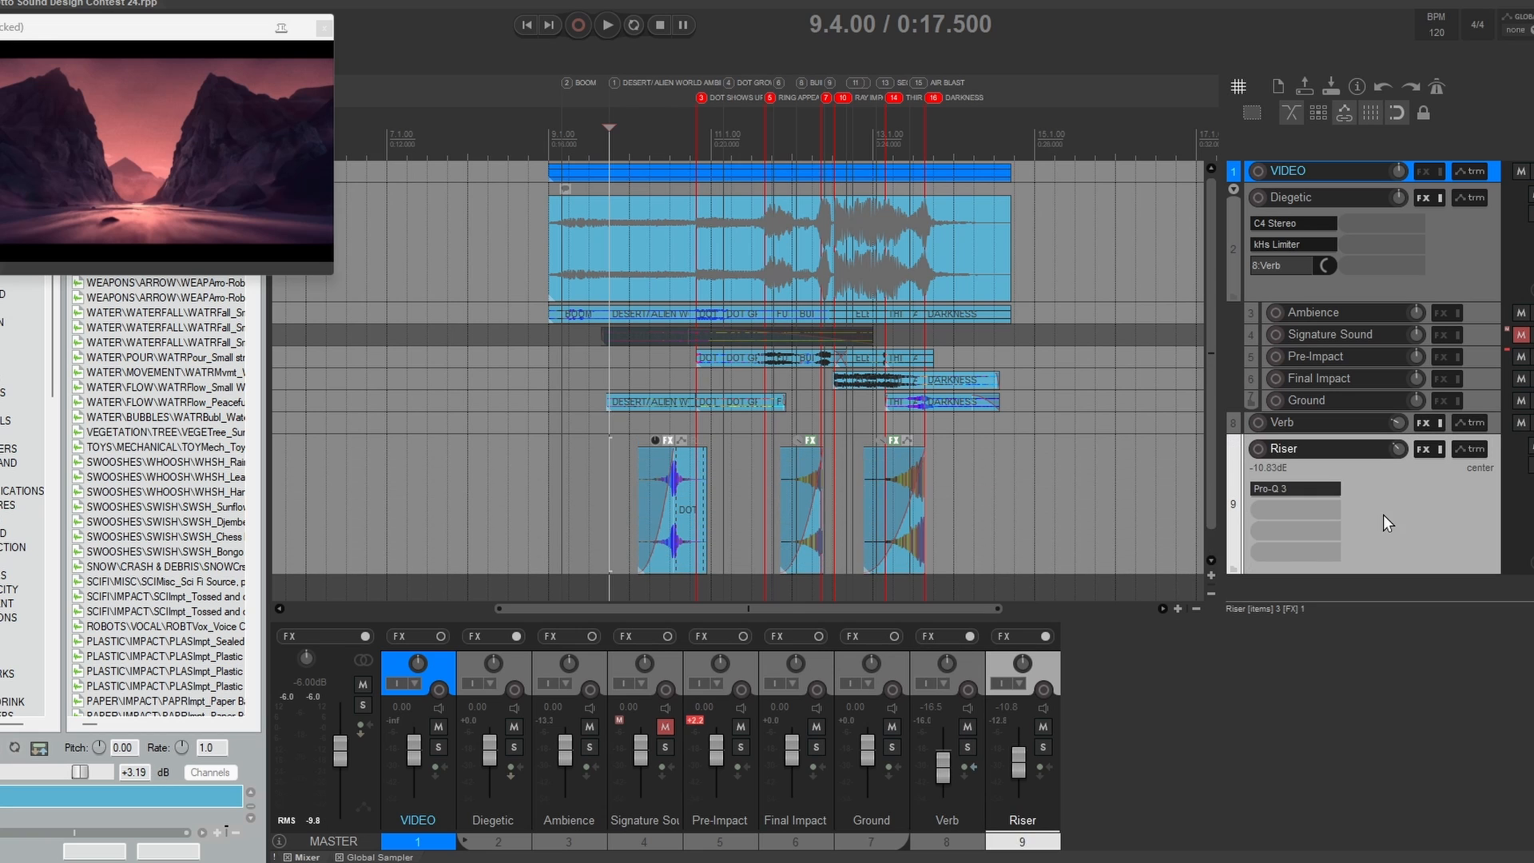
pyautogui.press('F6')
pyautogui.scroll(-1, 1041, 511)
pyautogui.click(620, 448)
pyautogui.press('space')
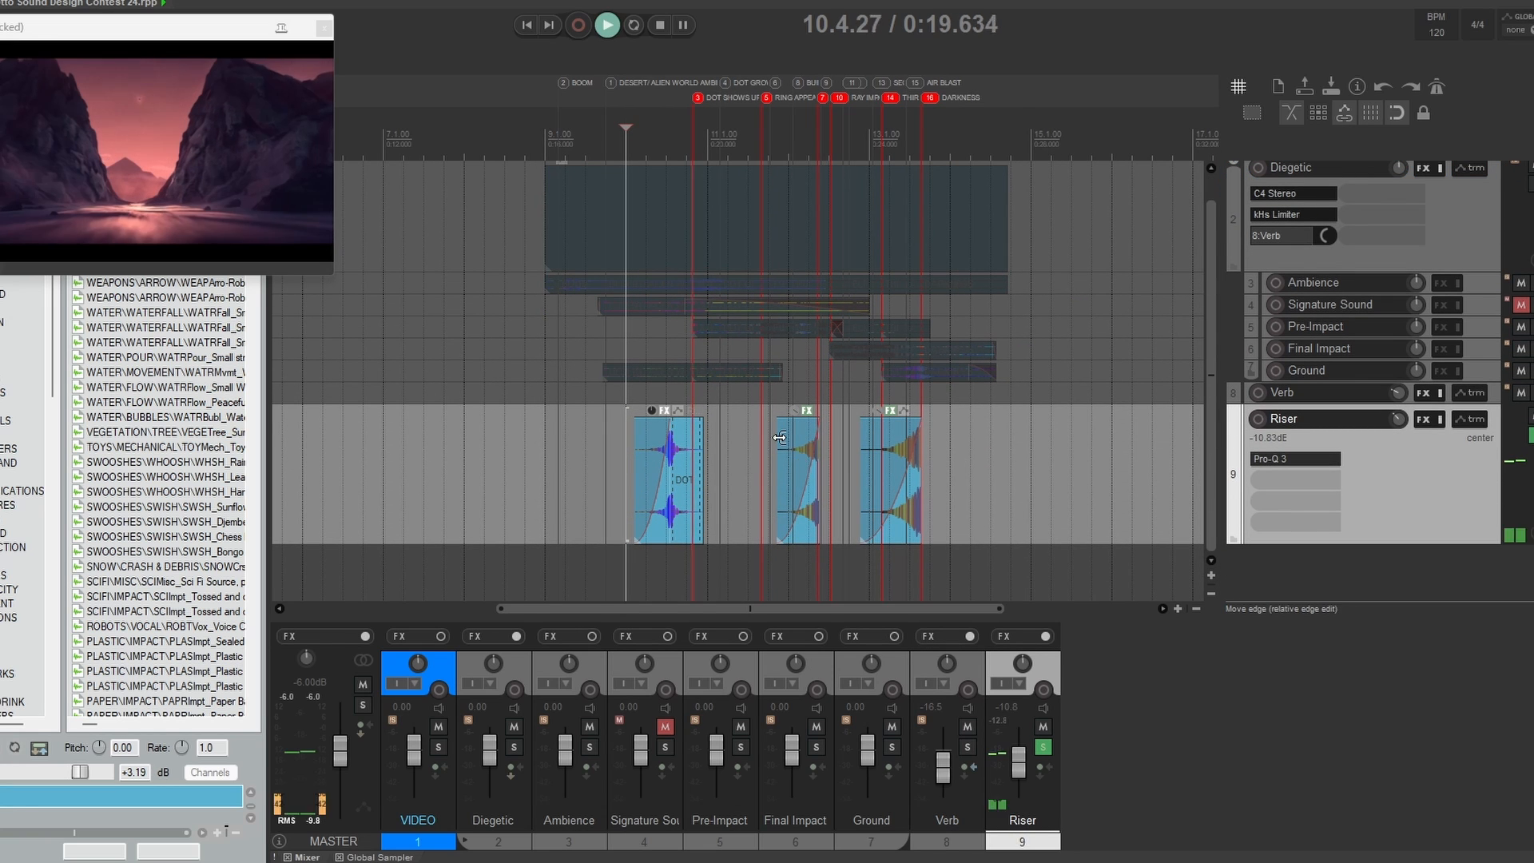
pyautogui.press('space')
pyautogui.click(769, 490)
pyautogui.press('space')
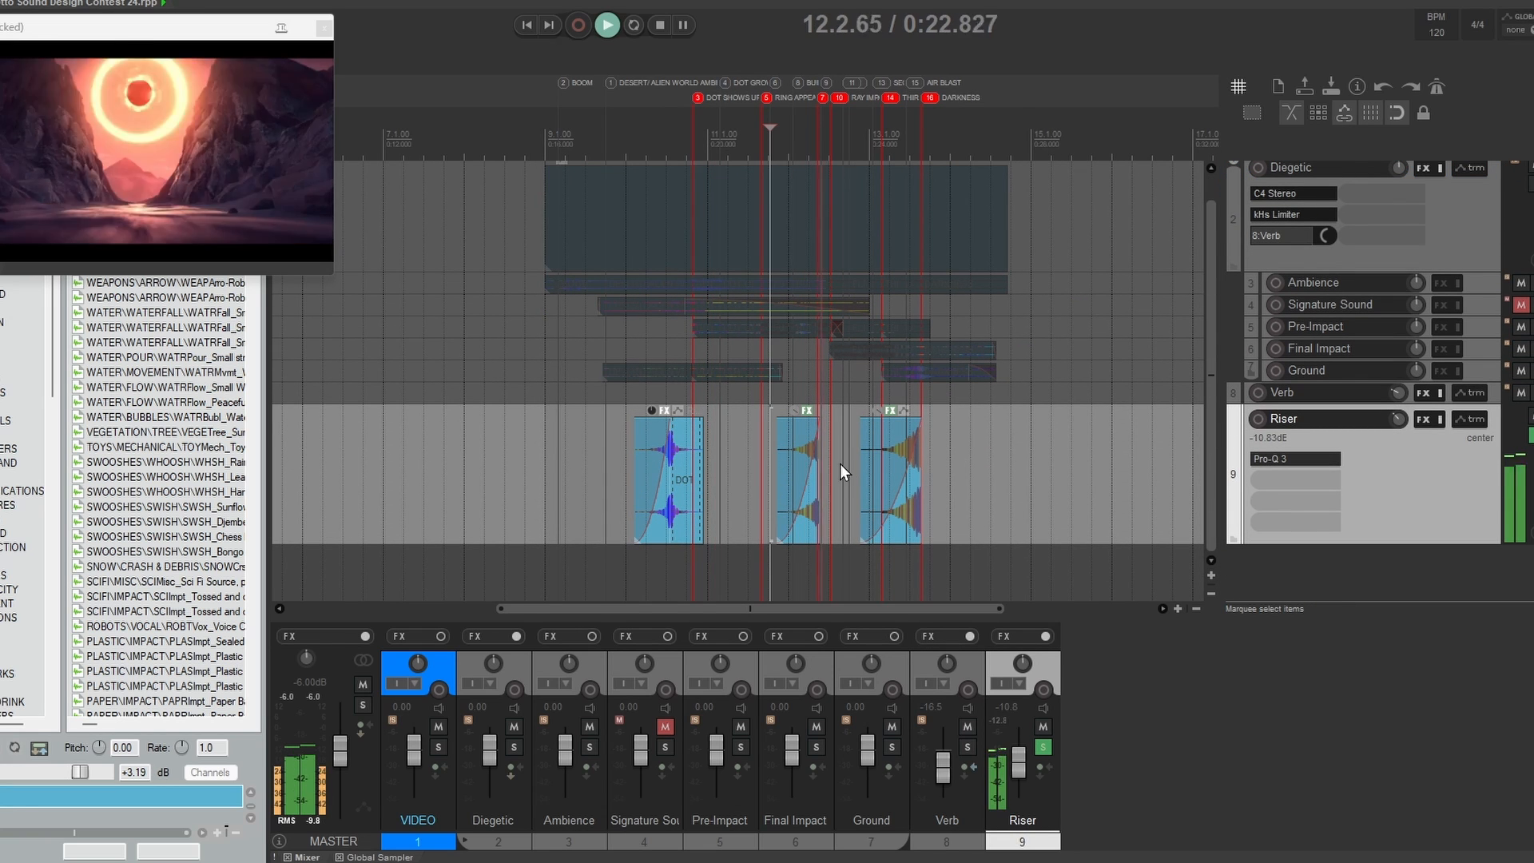
pyautogui.press('space')
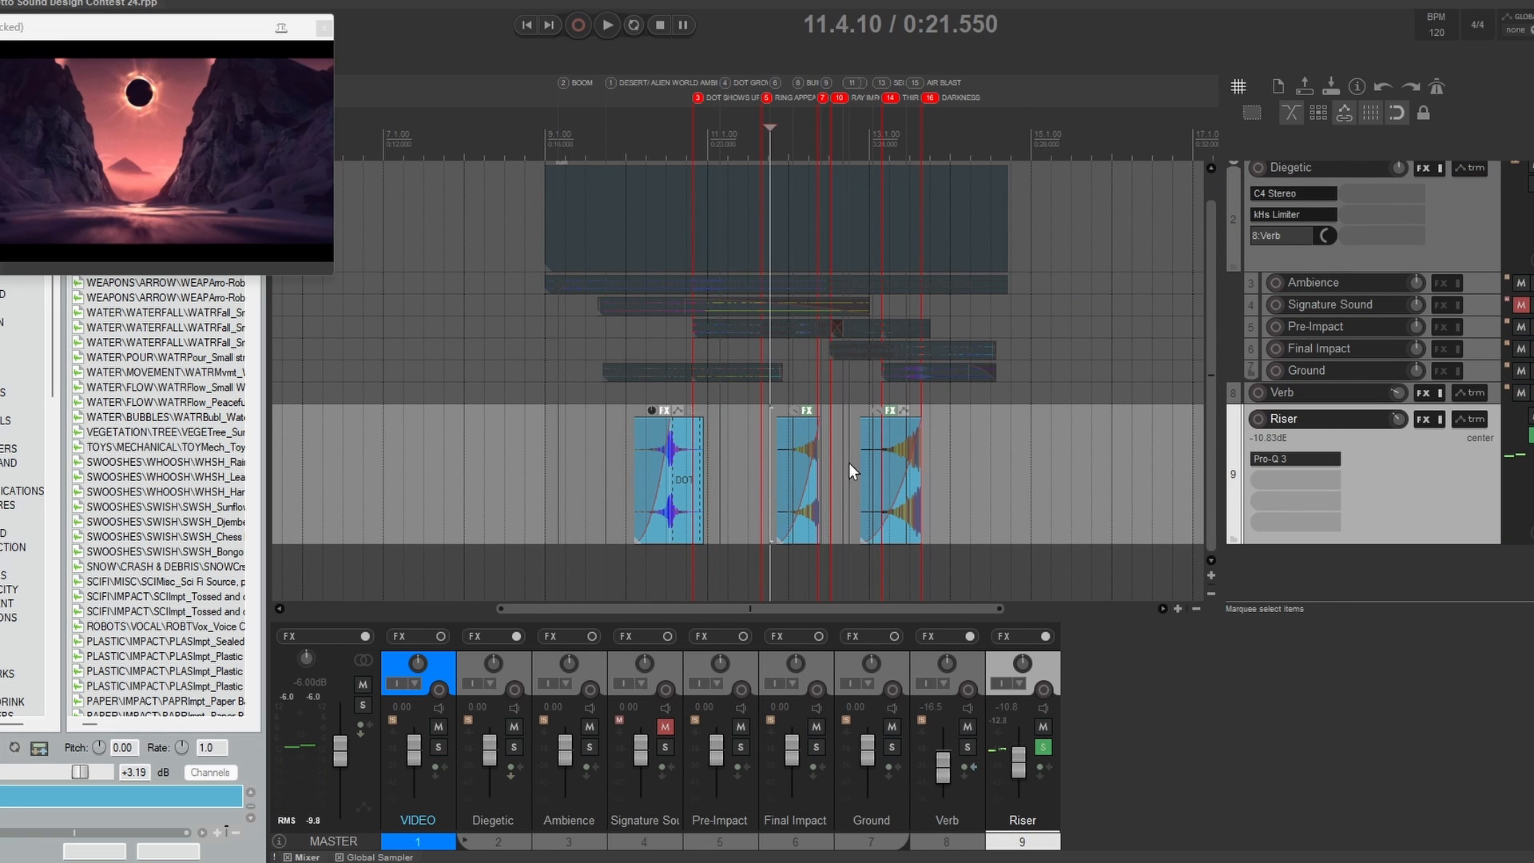
pyautogui.click(859, 455)
pyautogui.press('space')
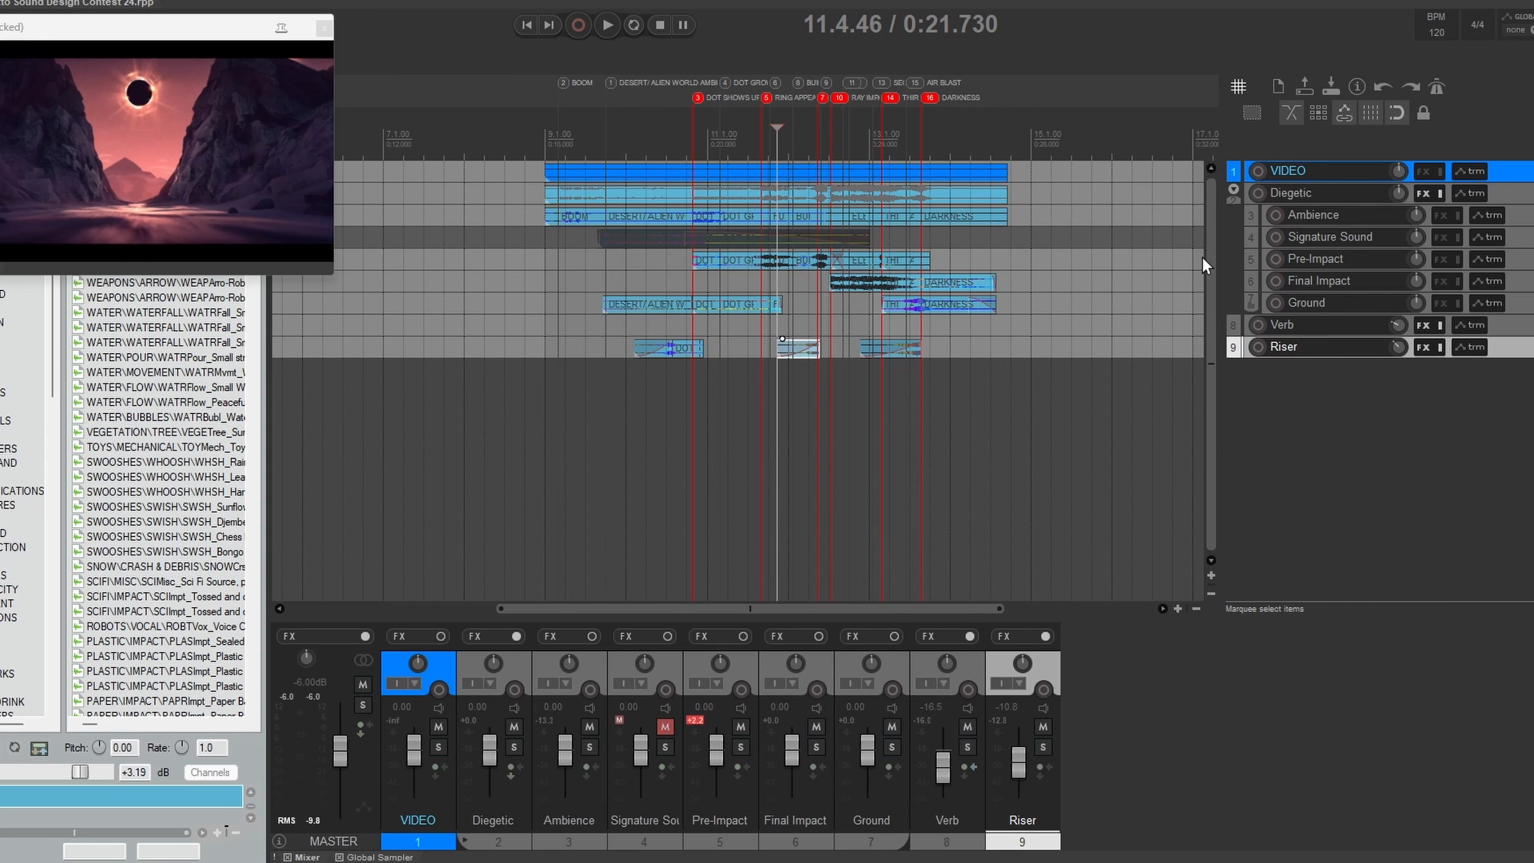
# Step: Enlarge and unmute the Signature Sound track, and scrub the edit cursor from 9.1.00 to 9.4.29
pyautogui.moveTo(1348, 247); pyautogui.dragTo(1348, 365)
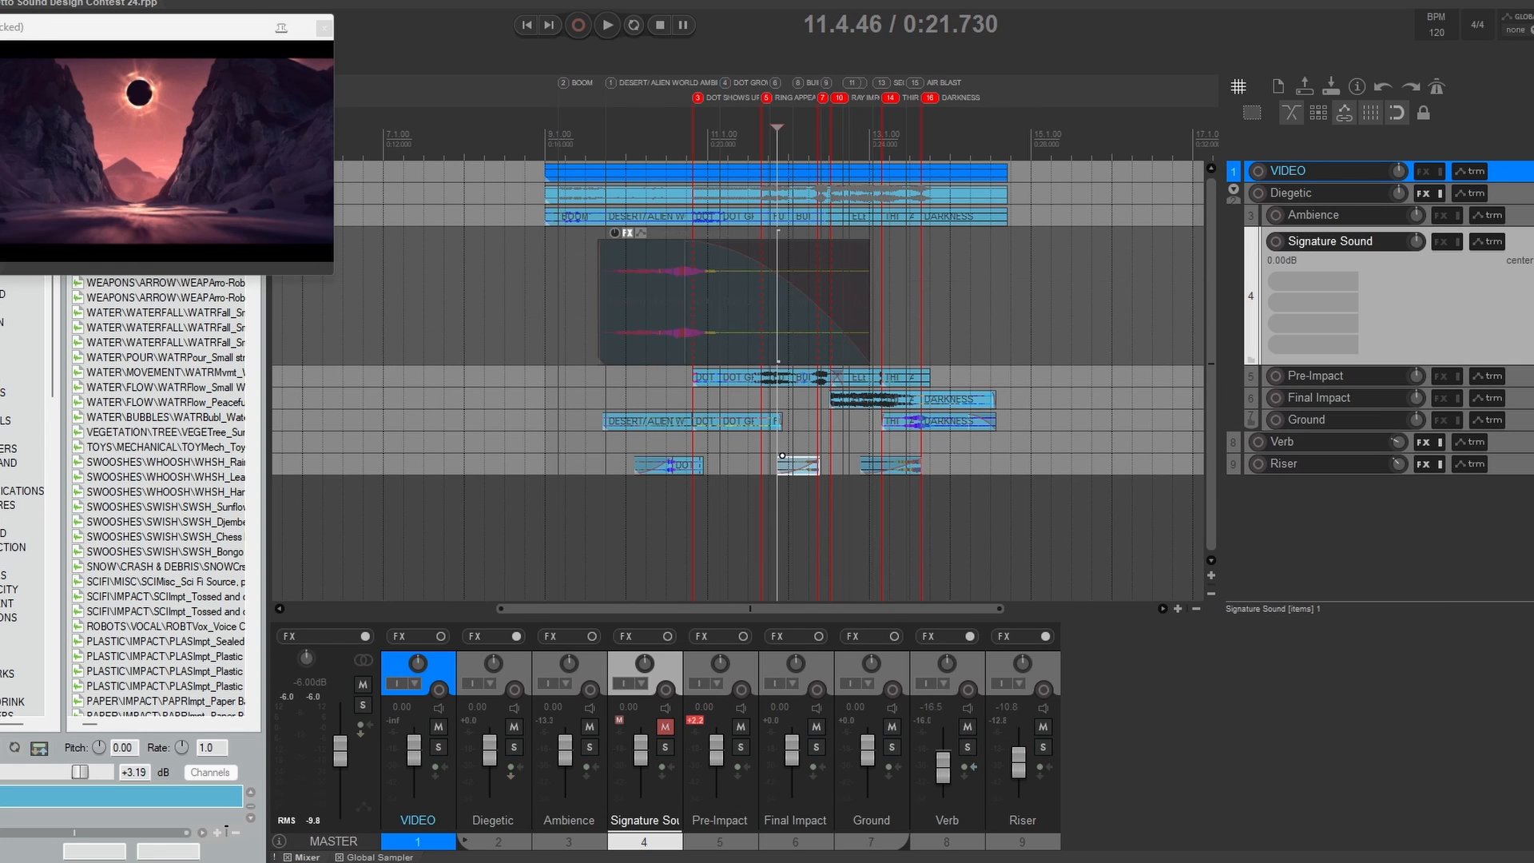
pyautogui.click(1529, 241)
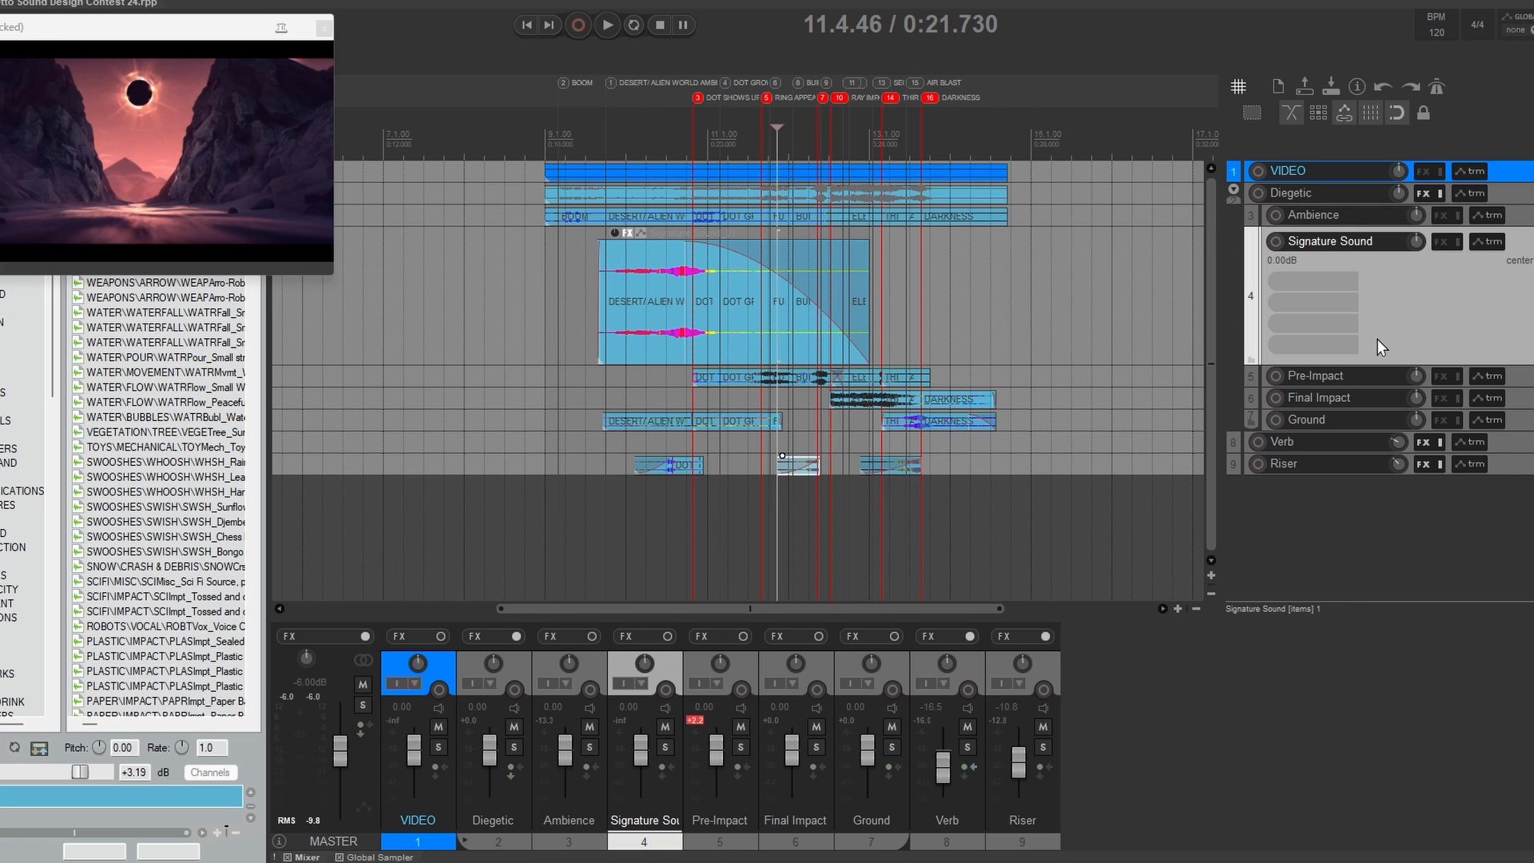
pyautogui.click(599, 290)
pyautogui.click(547, 295)
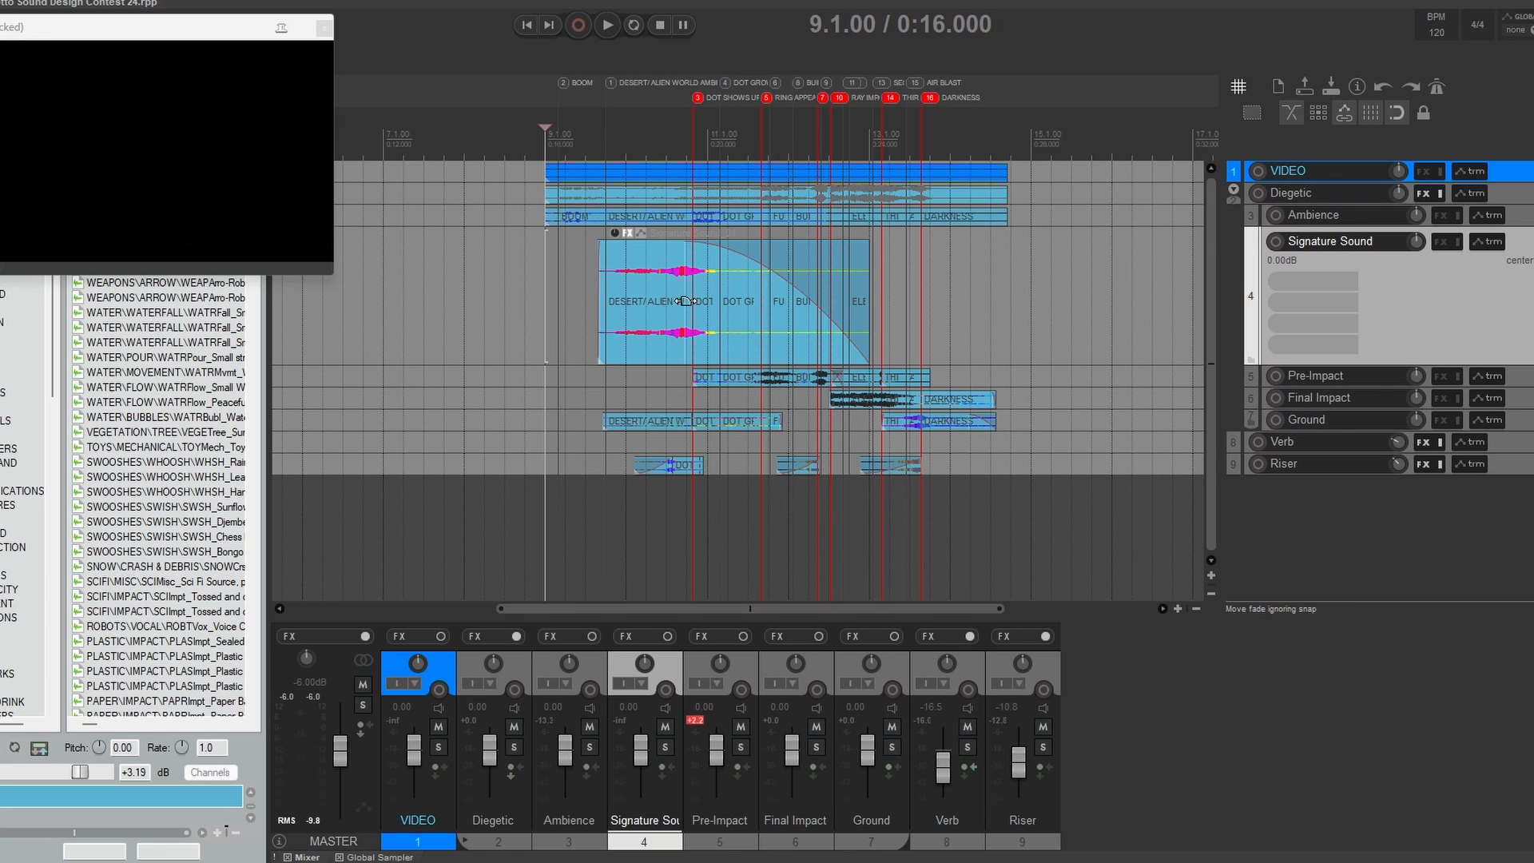
pyautogui.moveTo(545, 129)
pyautogui.mouseDown()
pyautogui.moveTo(699, 134)
pyautogui.moveTo(598, 130)
pyautogui.moveTo(612, 131)
pyautogui.mouseUp()
# Step: Mute the Signature Sound track and play the mix from 9.1.00 without it
pyautogui.press('F5')
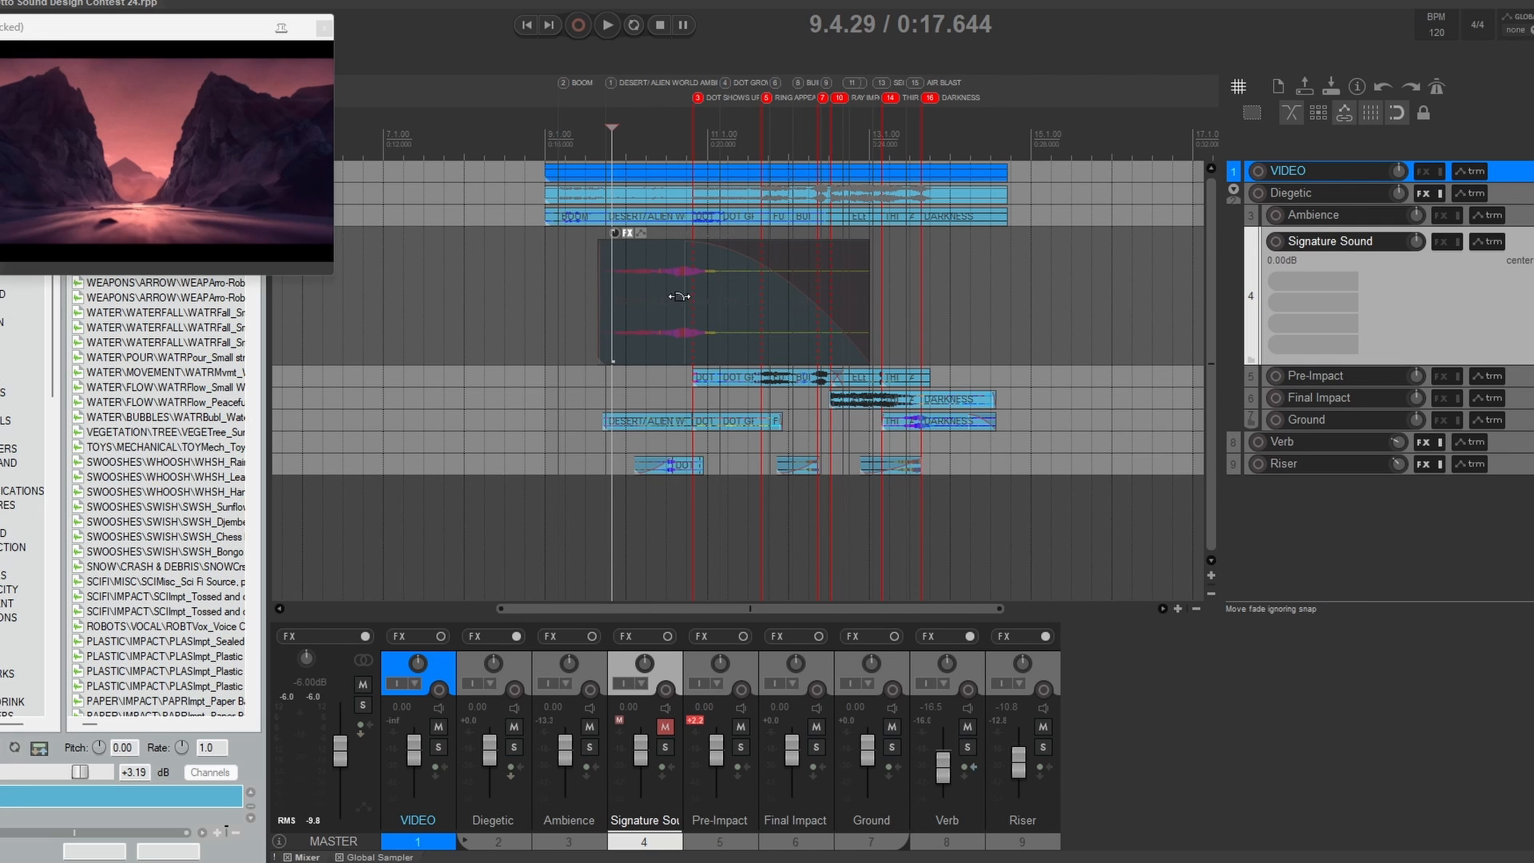
pyautogui.click(544, 145)
pyautogui.press('space')
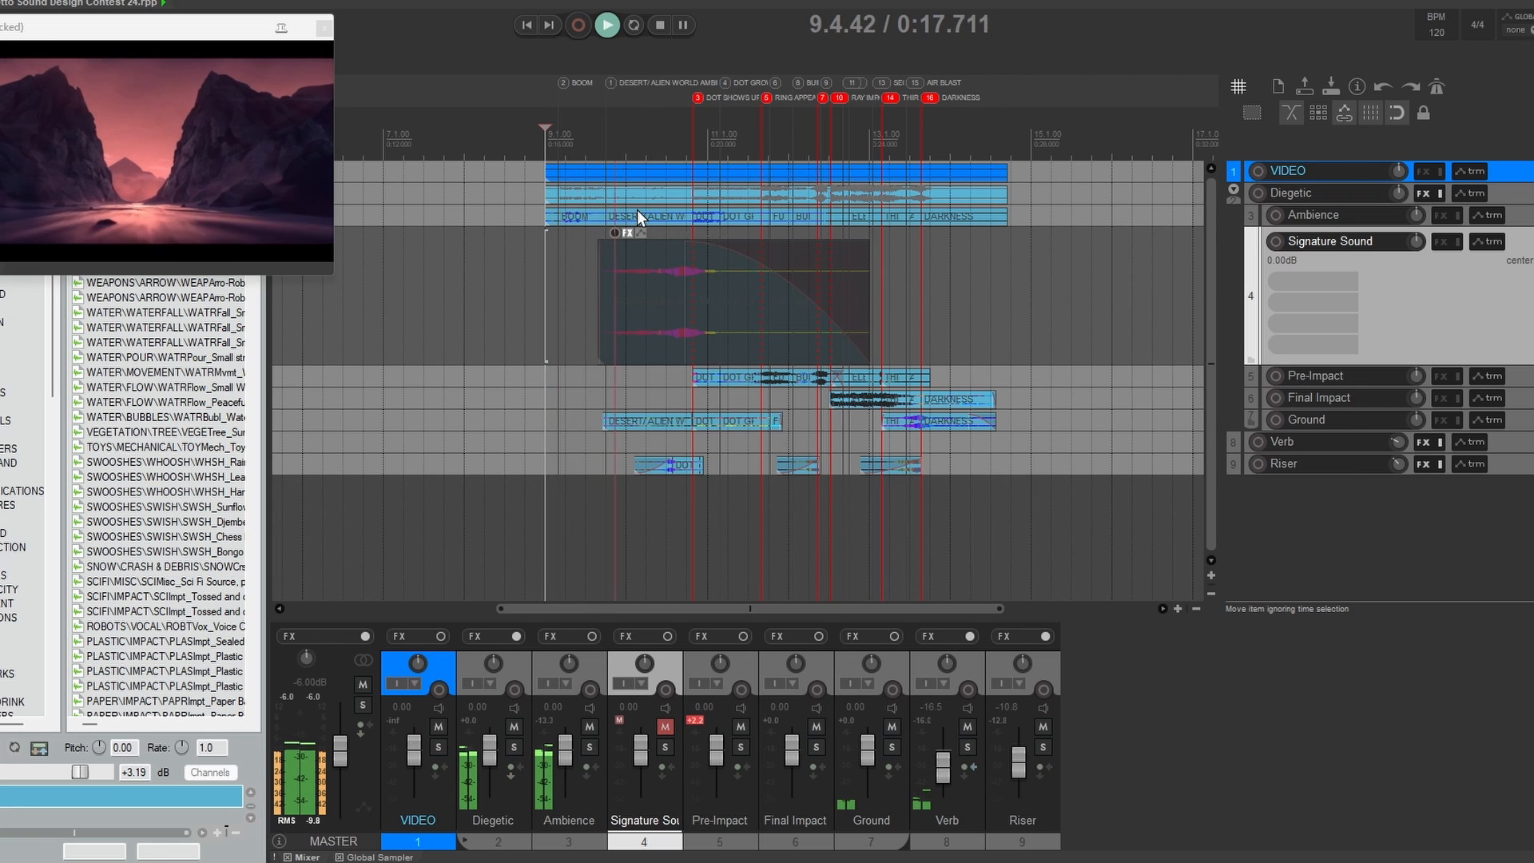
pyautogui.press('space')
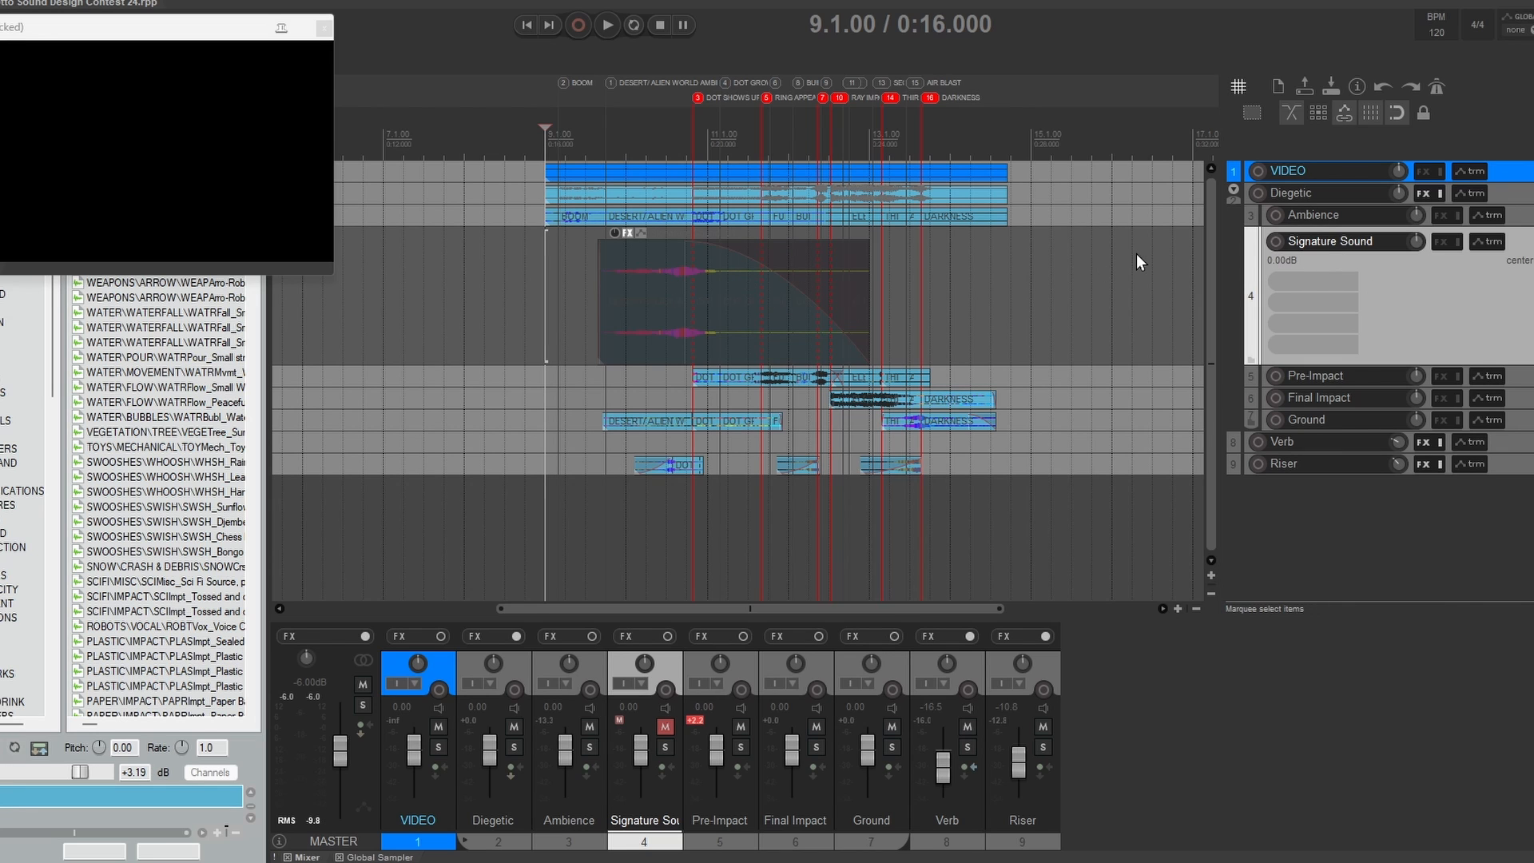
# Step: Open the Signature Sound item's subproject, review the Phase Plant patch on Signature Sound (MUTE), and close the window
pyautogui.click(783, 254)
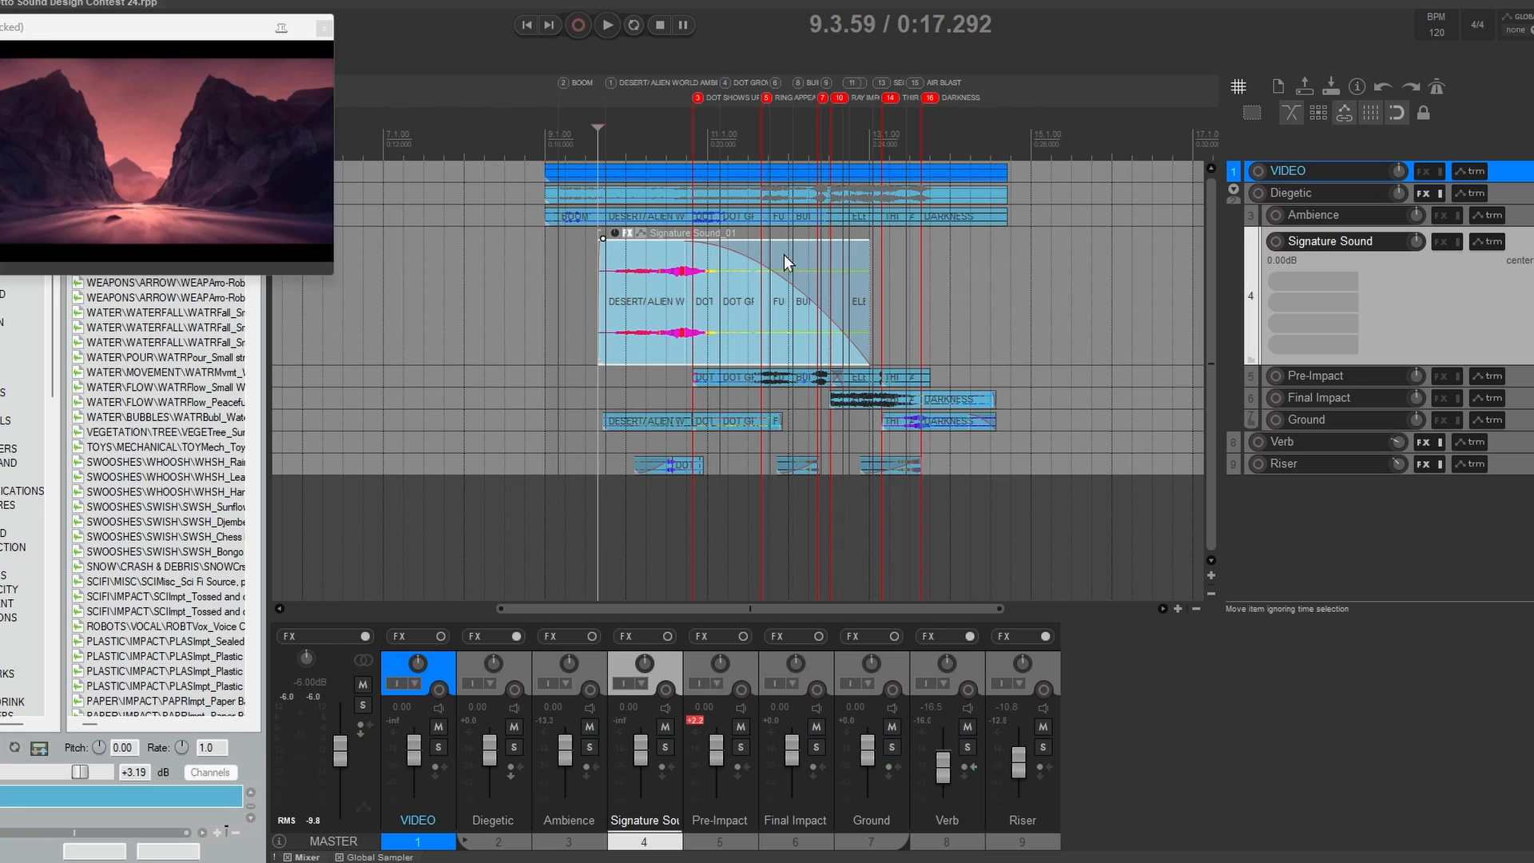
pyautogui.doubleClick(851, 254)
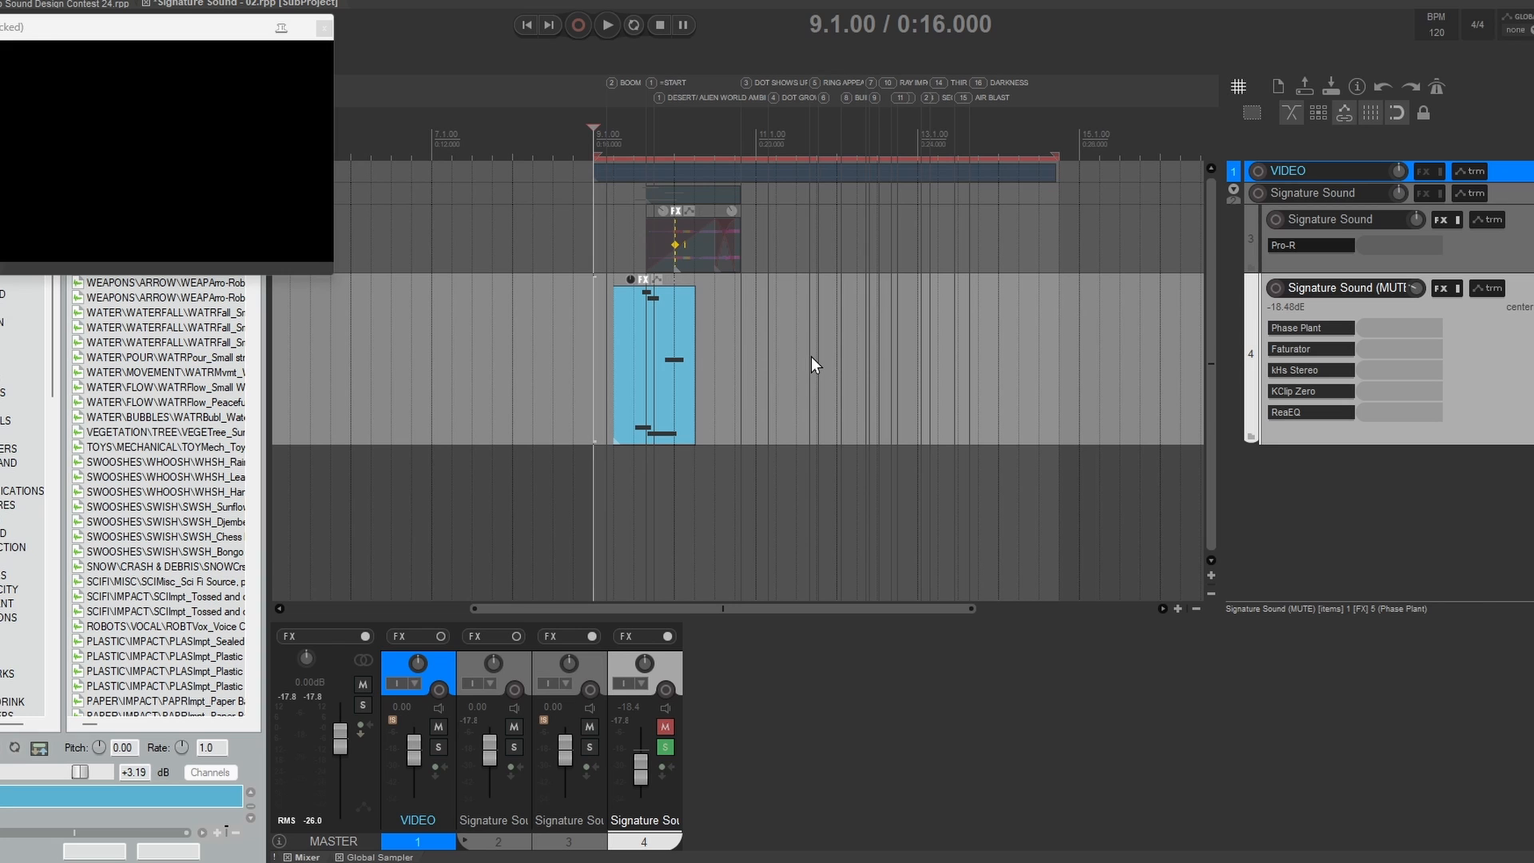
pyautogui.click(1309, 327)
pyautogui.moveTo(729, 190); pyautogui.dragTo(898, 32)
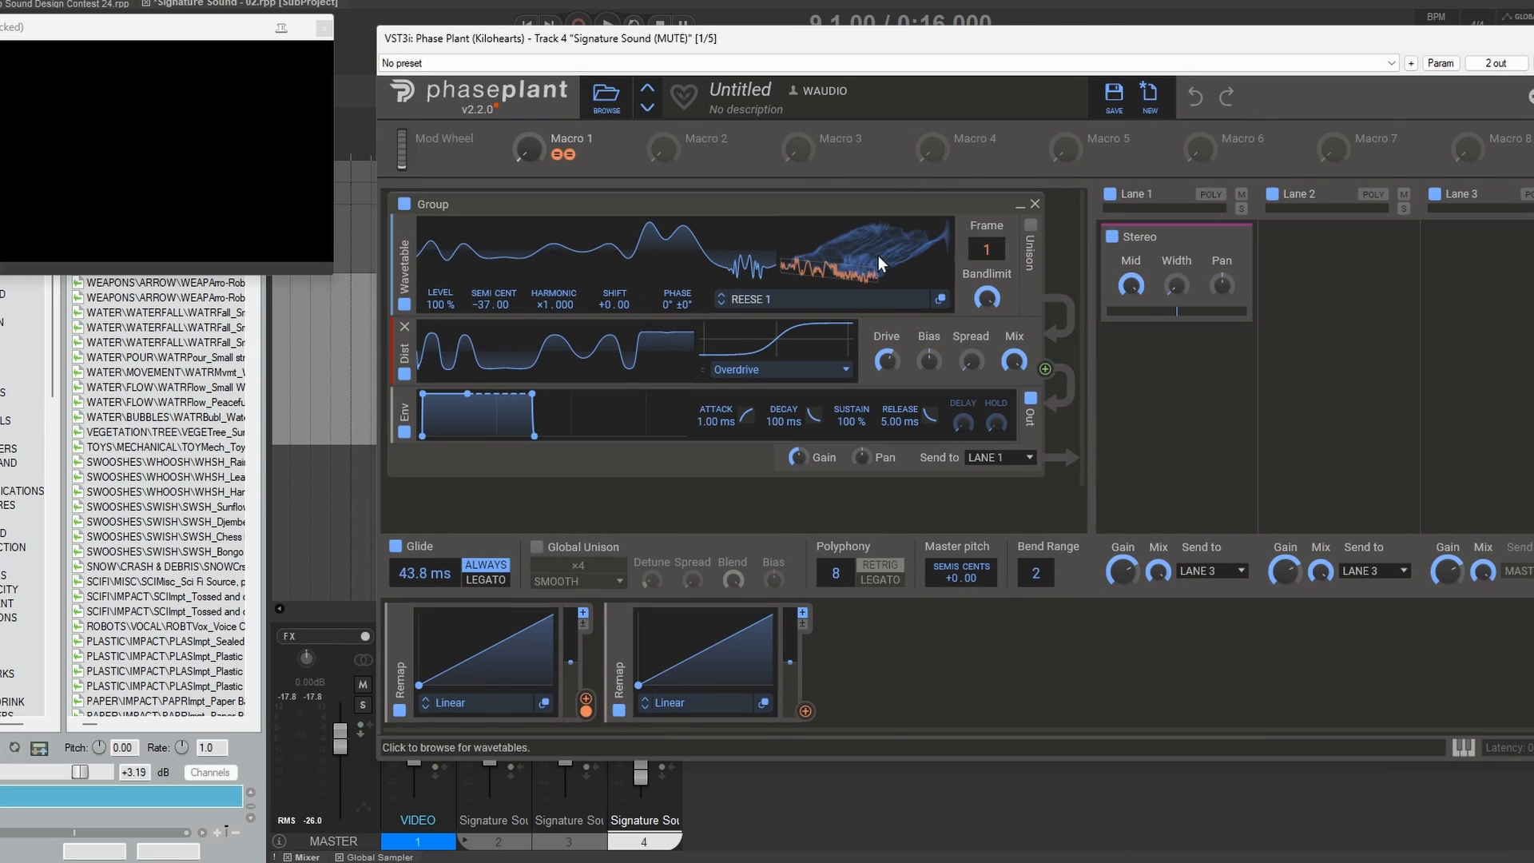
pyautogui.press('Escape')
# Step: Review the Faturator and kHs Stereo effects on Signature Sound (MUTE) and close the plug-in windows
pyautogui.click(1304, 351)
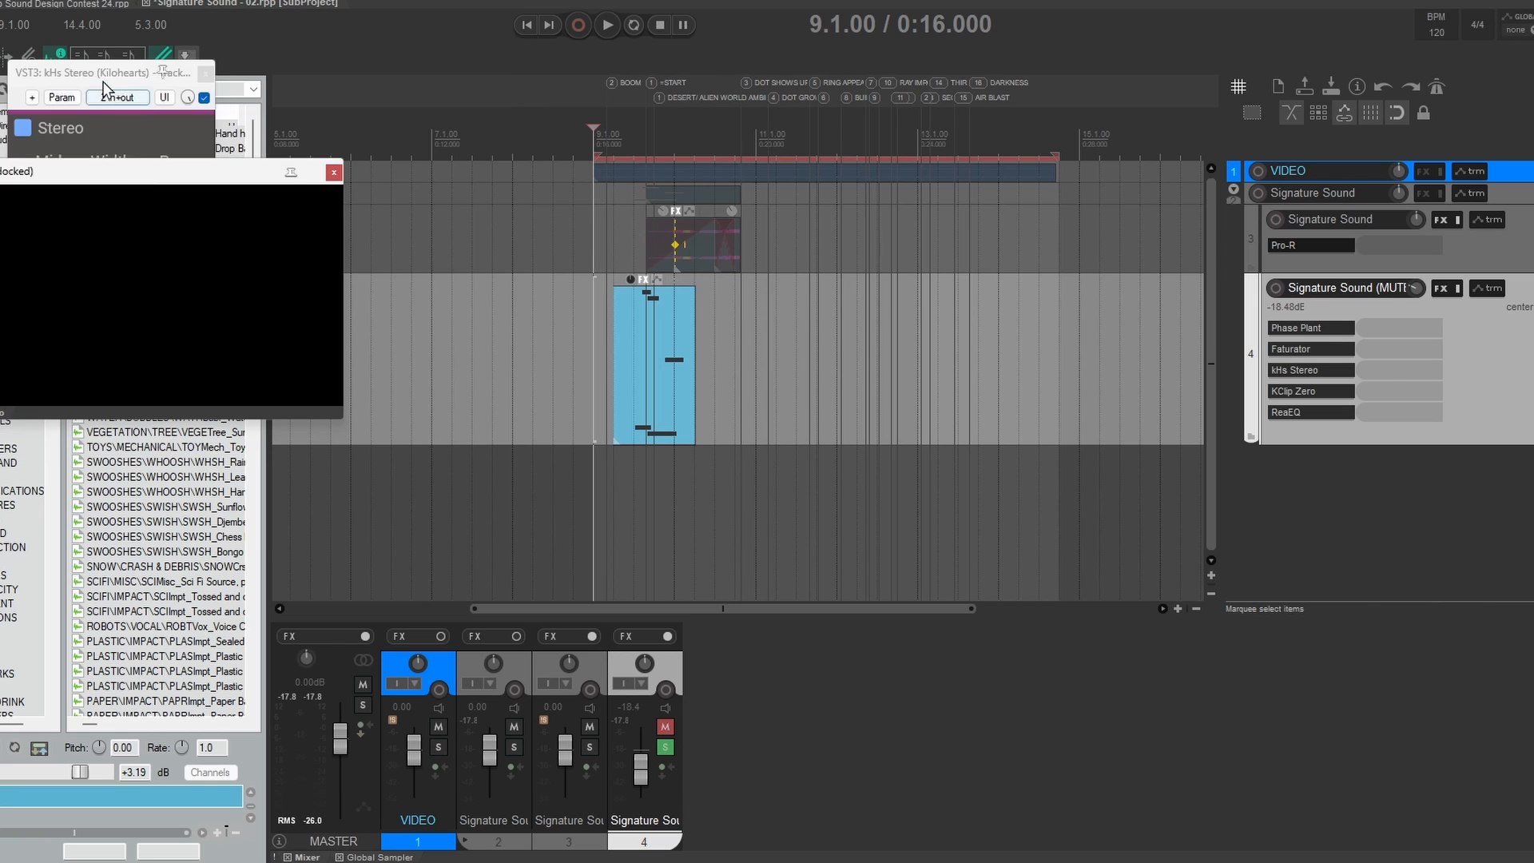
pyautogui.moveTo(102, 83); pyautogui.dragTo(884, 93)
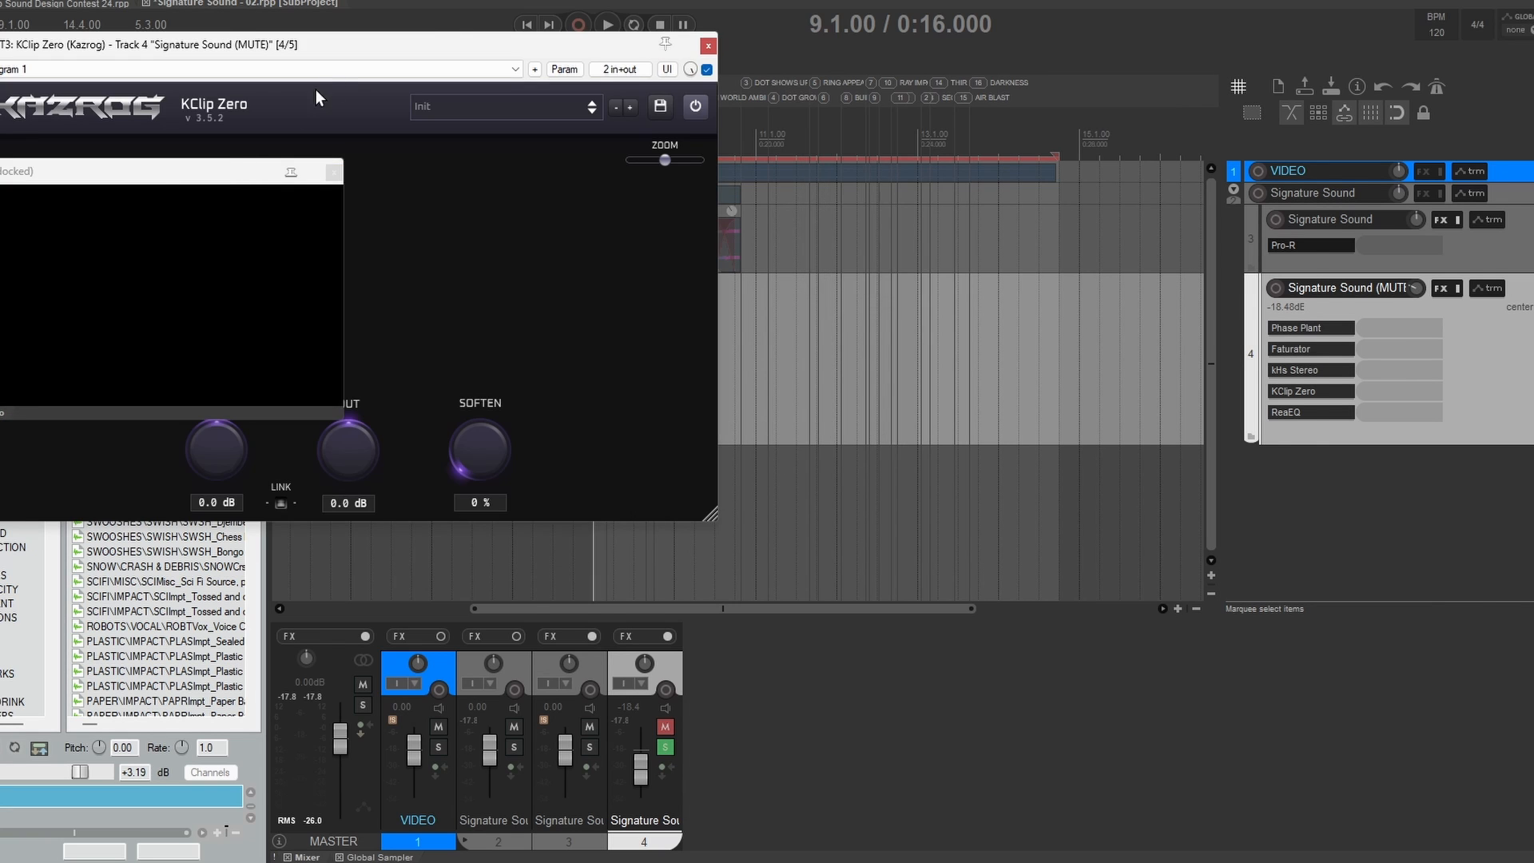
pyautogui.moveTo(472, 20); pyautogui.dragTo(997, 58)
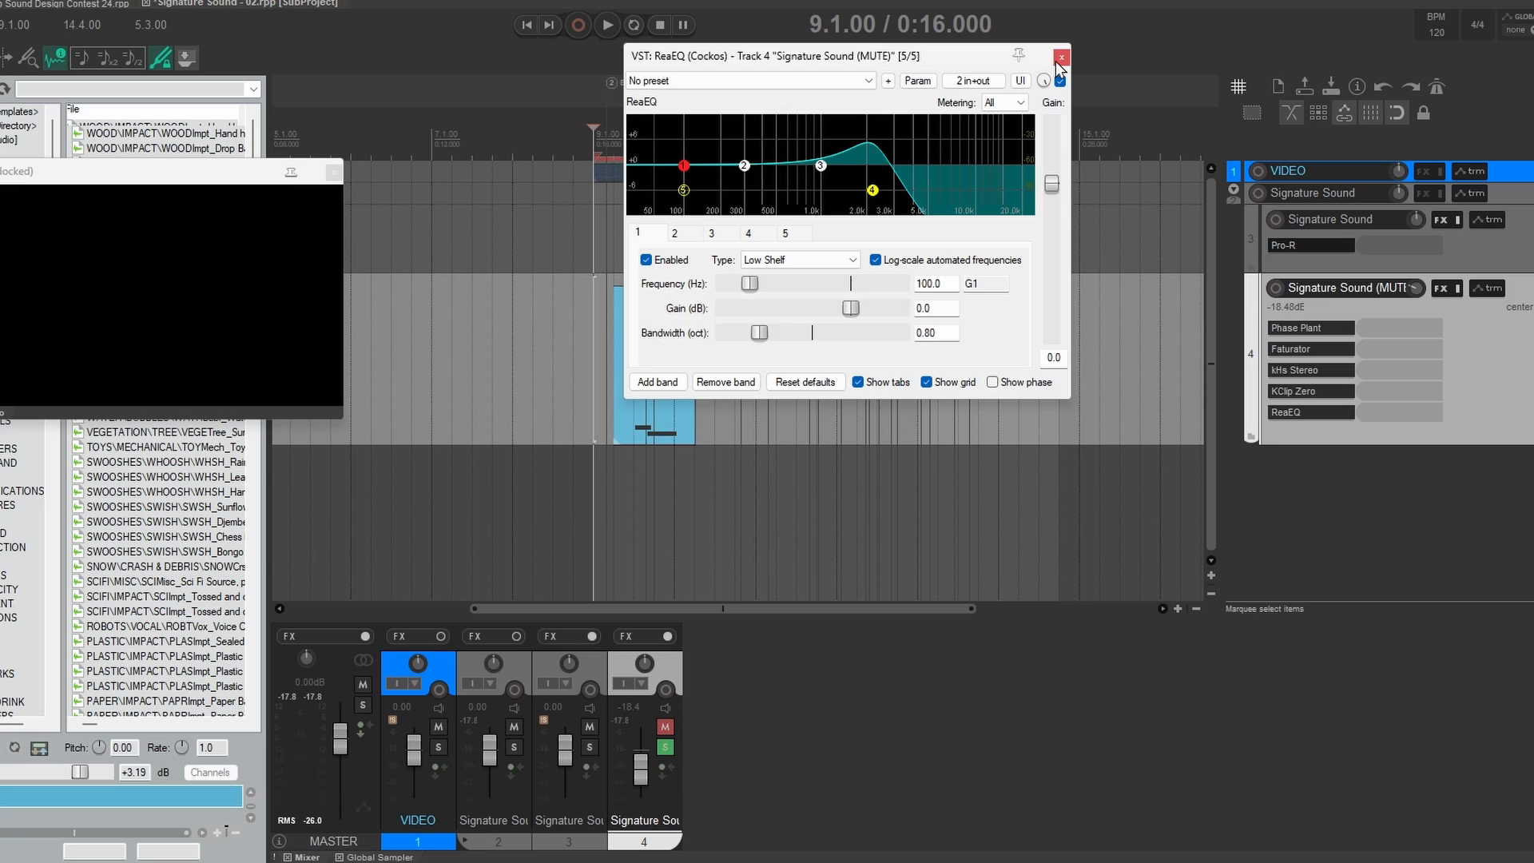
pyautogui.click(1059, 59)
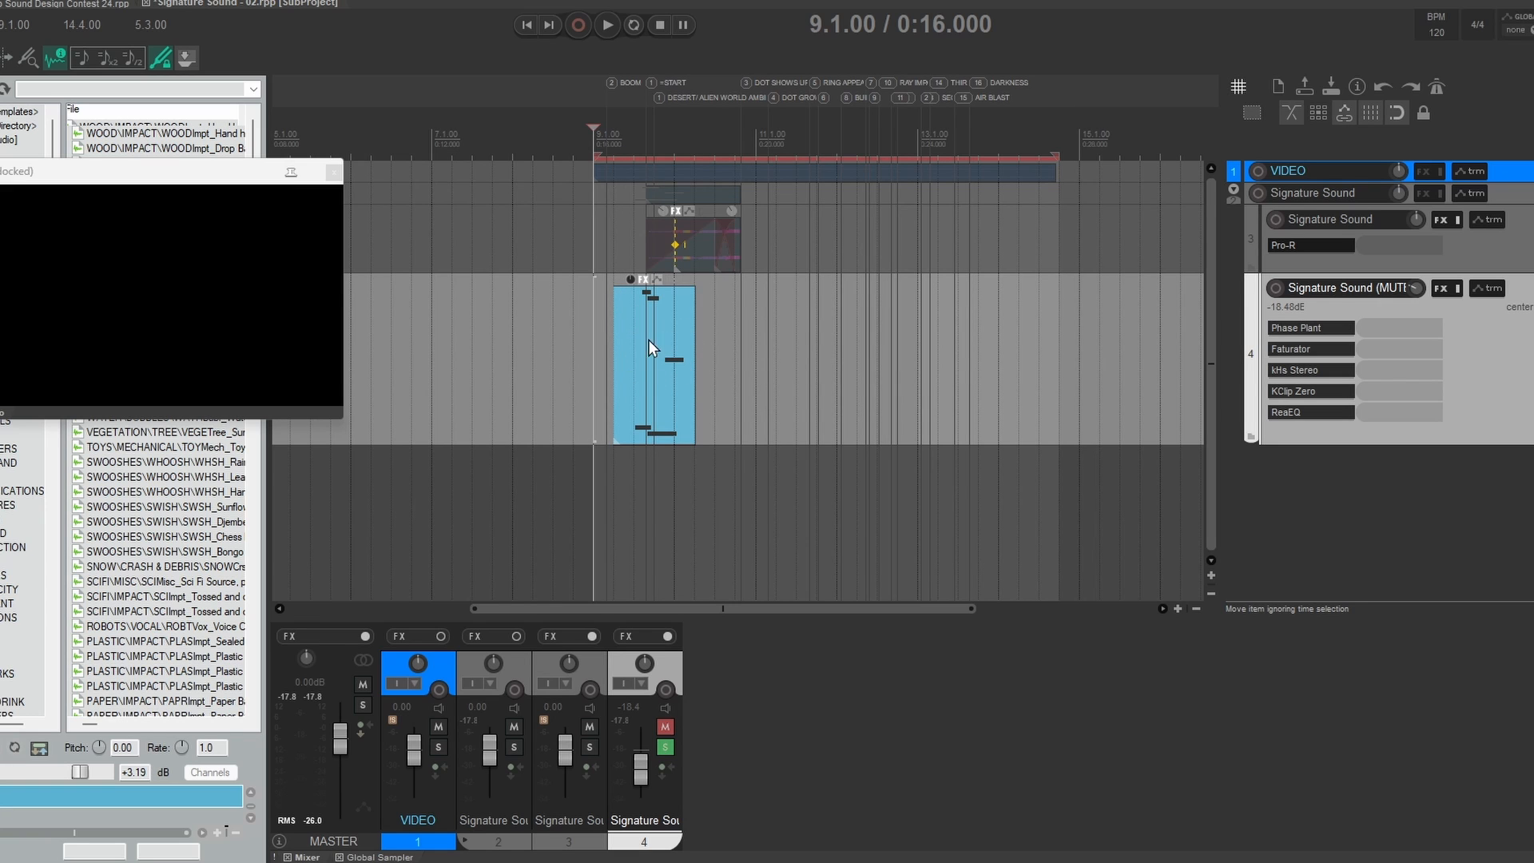
# Step: Play the soloed Signature Sound (MUTE) track from 9.1.64 against the video
pyautogui.press('space')
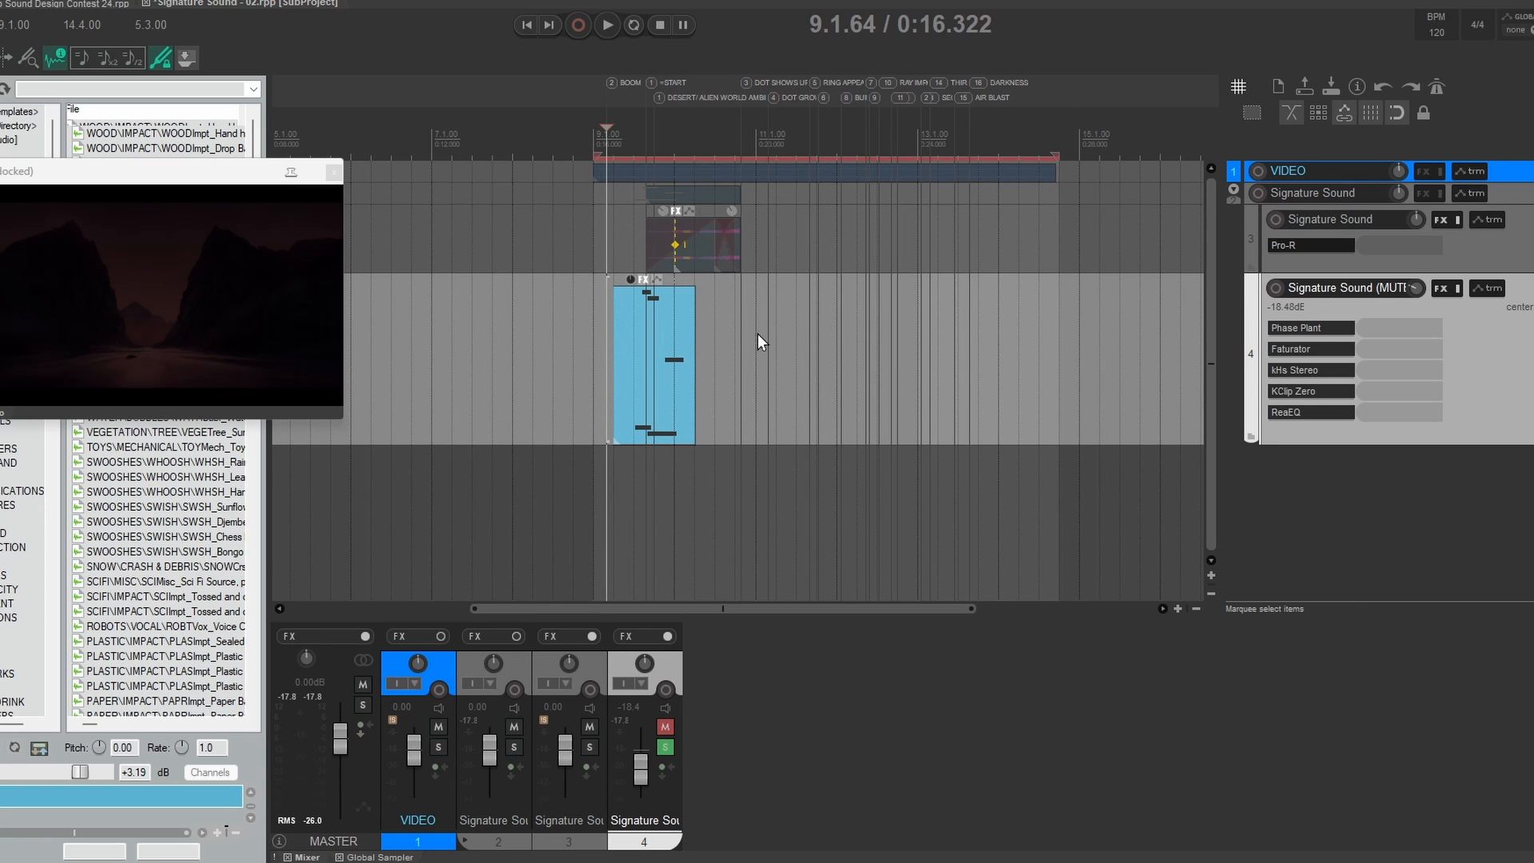
pyautogui.press('space')
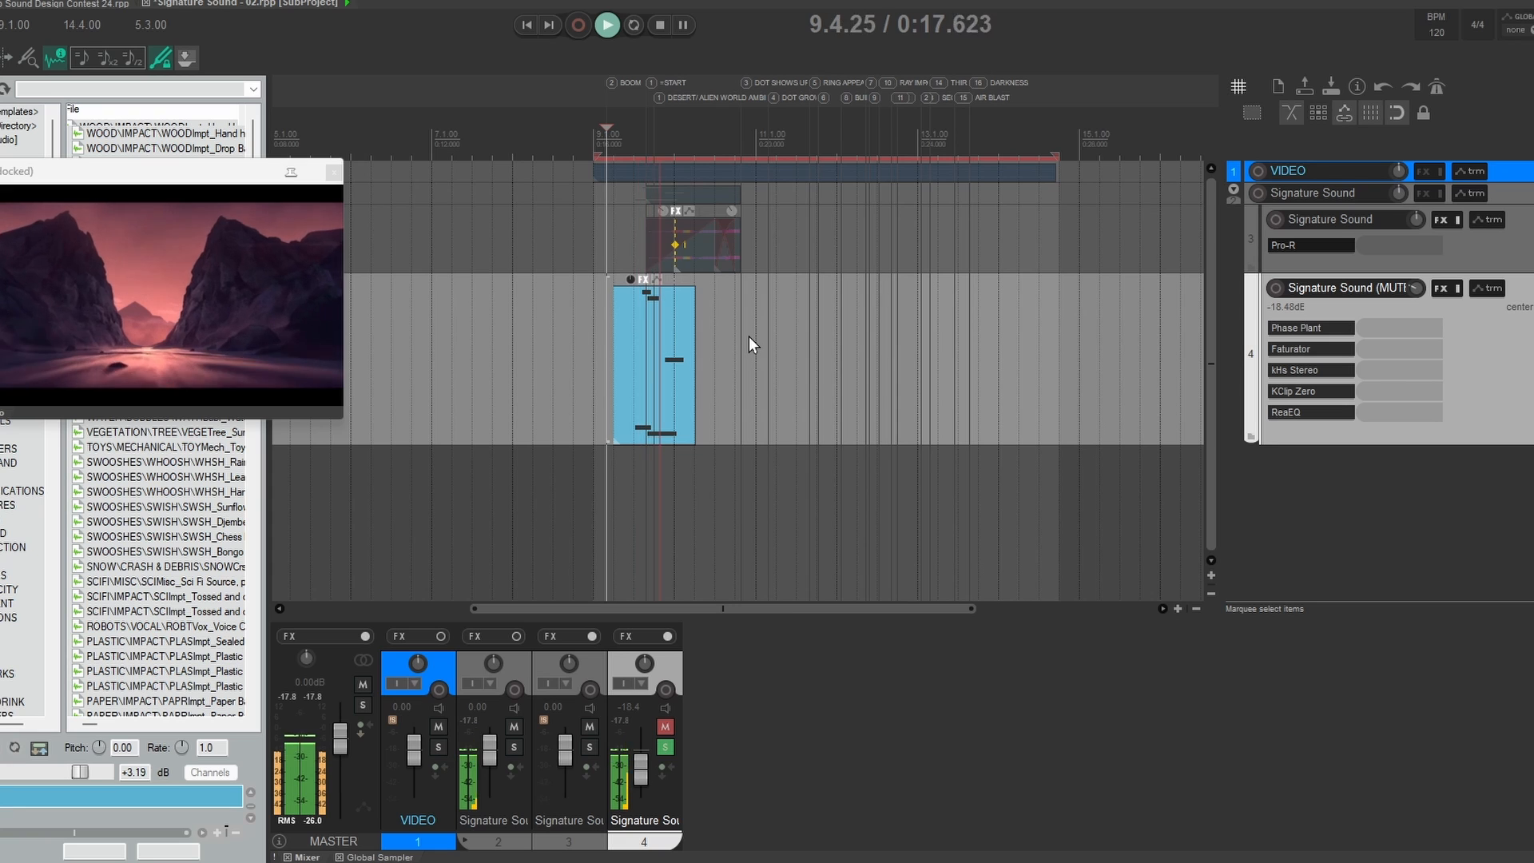
pyautogui.press('space')
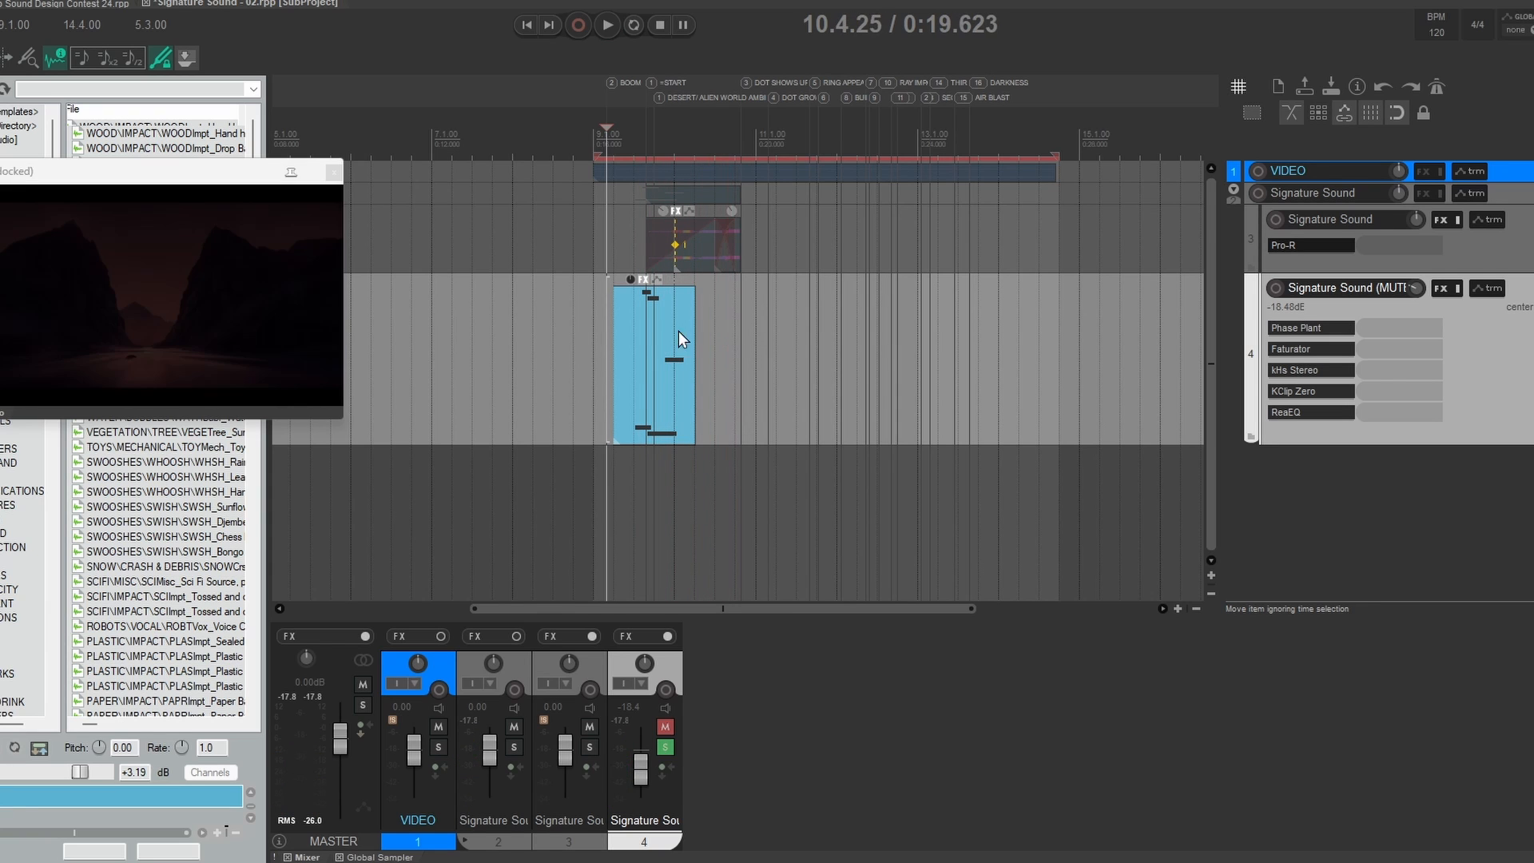
pyautogui.click(636, 337)
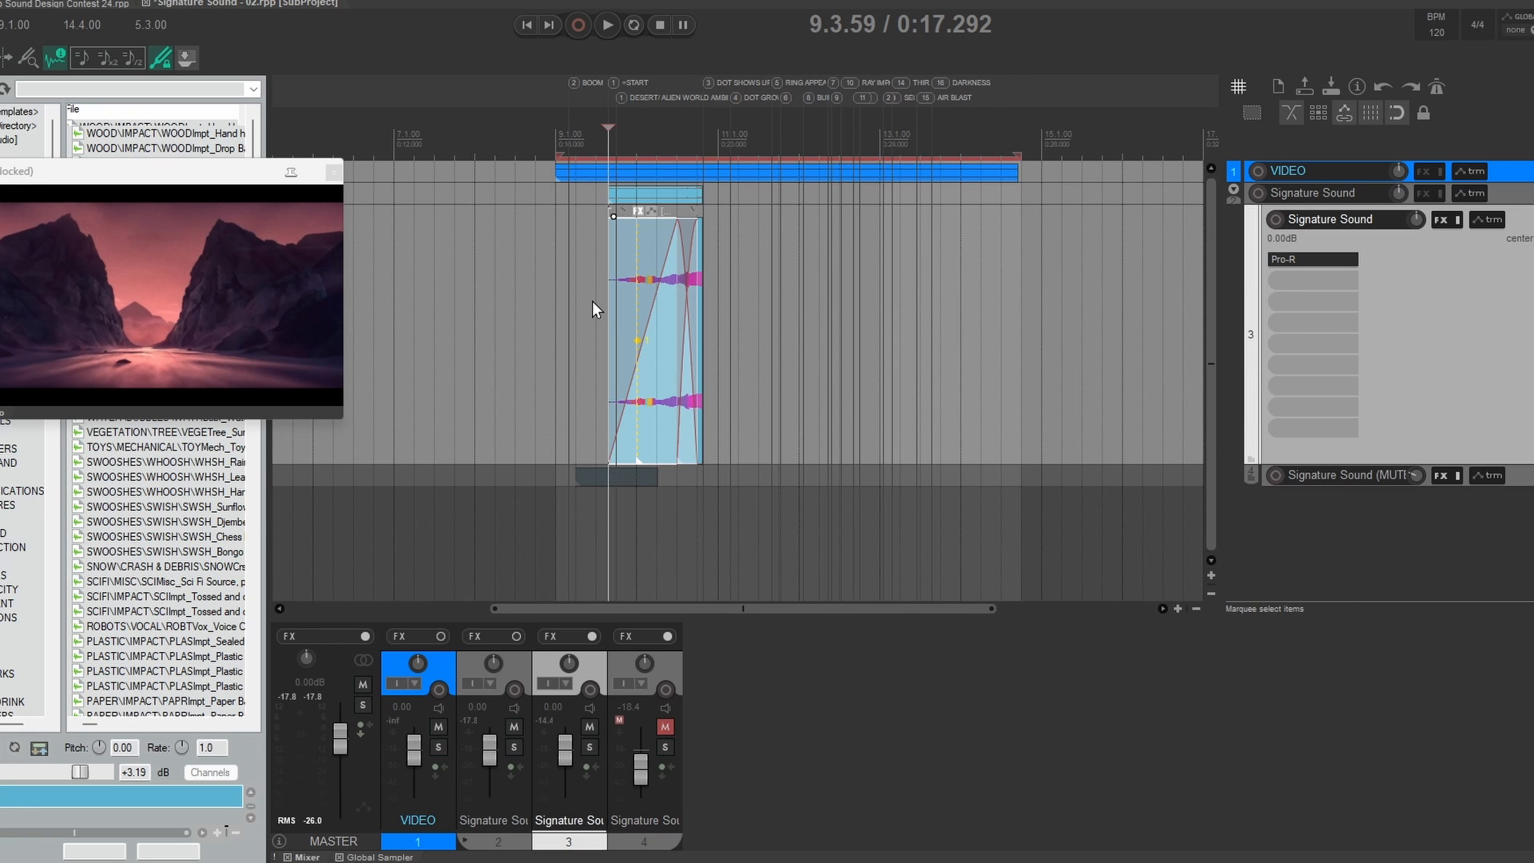
# Step: Review the FabFilter Pro-R reverb settings on track 3, Signature Sound, and close the plug-in window
pyautogui.click(595, 298)
pyautogui.click(614, 298)
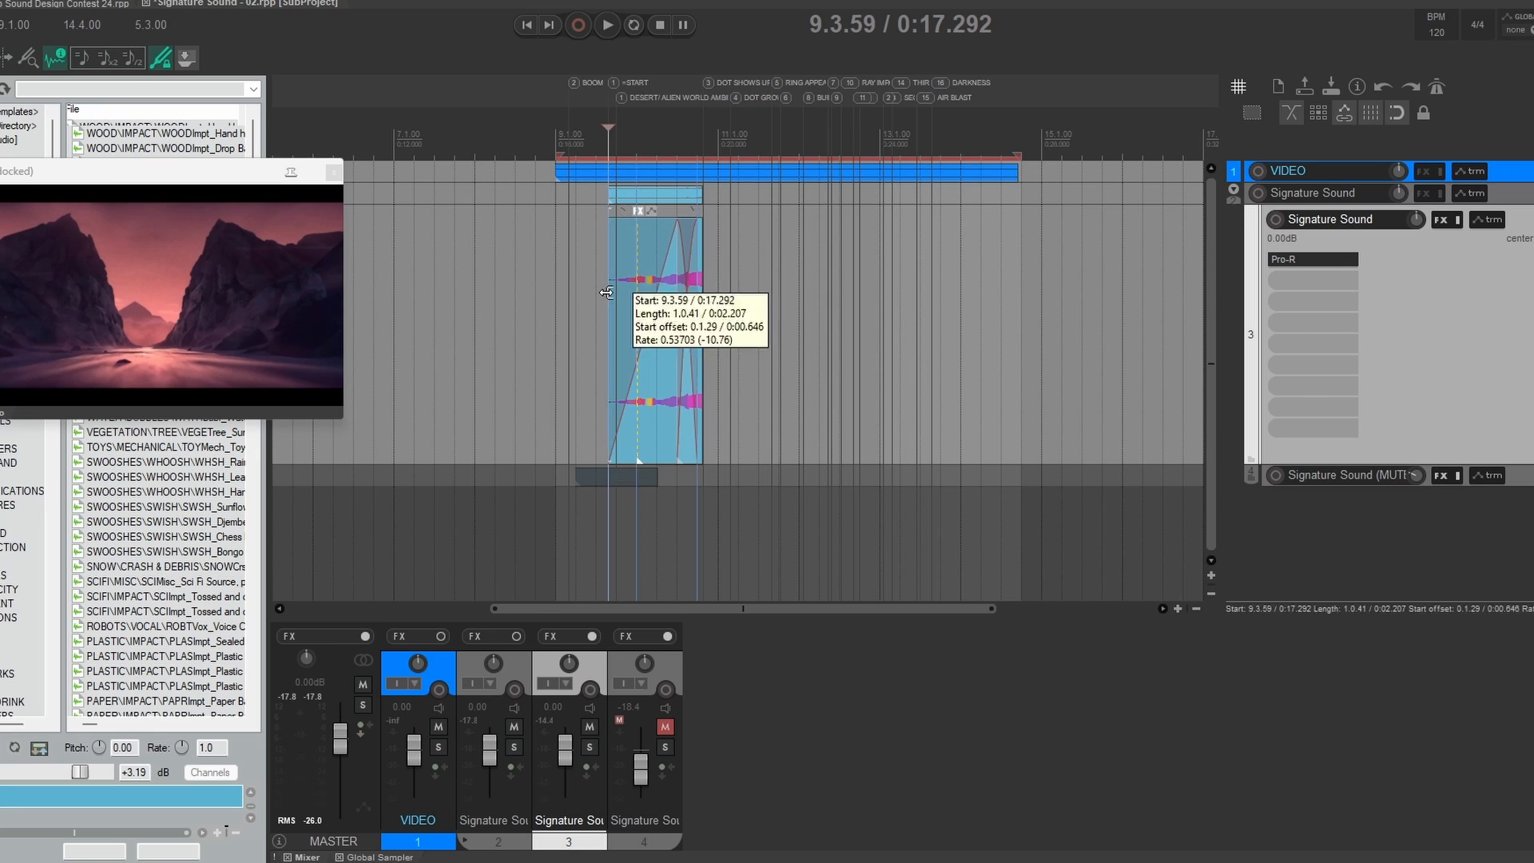
pyautogui.click(1310, 262)
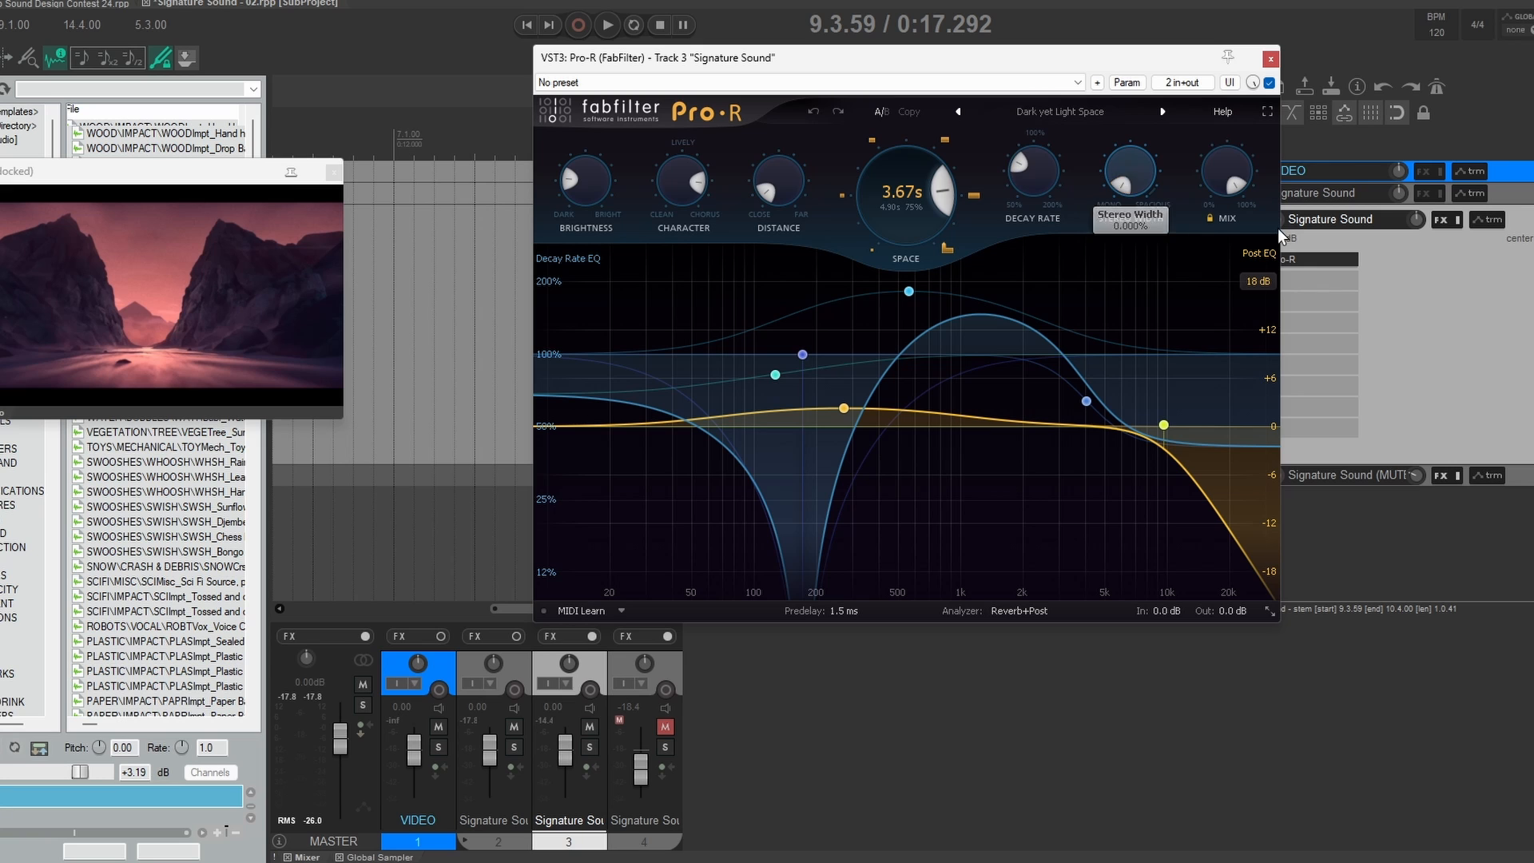
pyautogui.click(1270, 58)
# Step: Move the video window fully into view and play the Signature Sound subproject twice from 9.3.59 against the video
pyautogui.moveTo(216, 181); pyautogui.dragTo(421, 44)
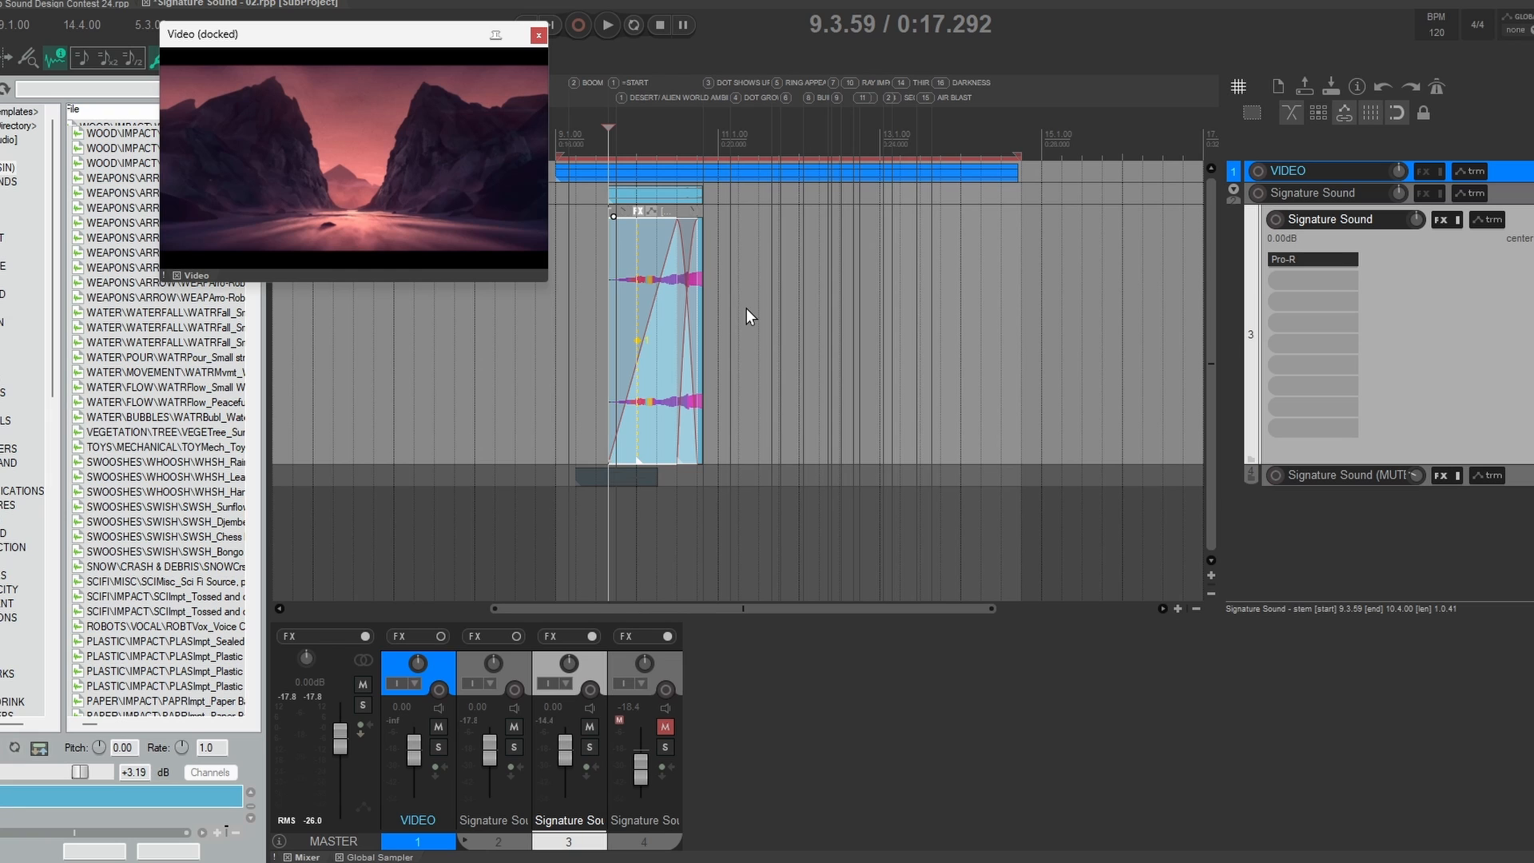
pyautogui.press('space')
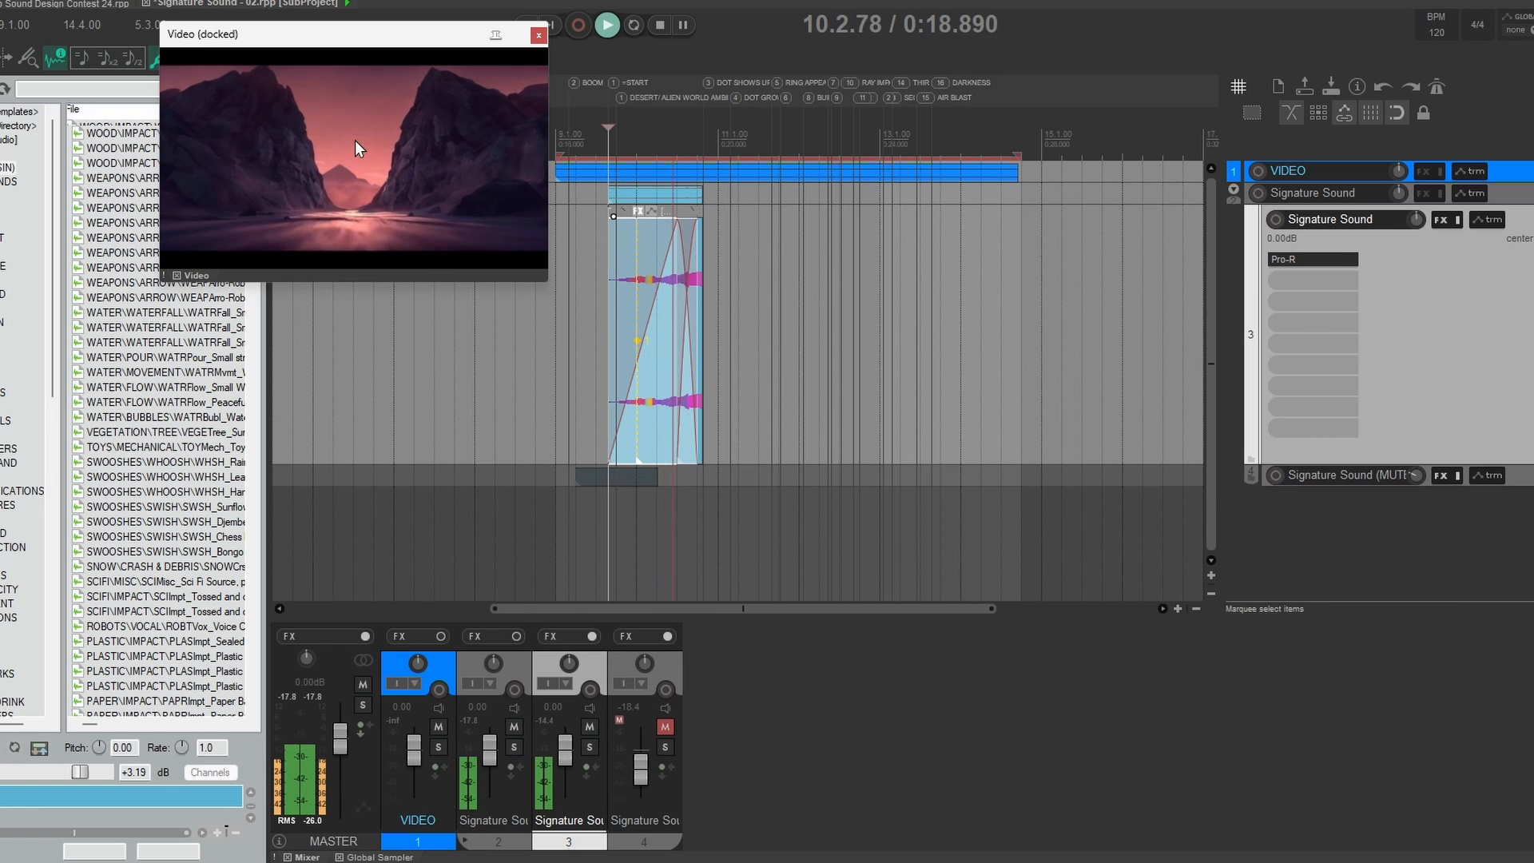
pyautogui.press('space')
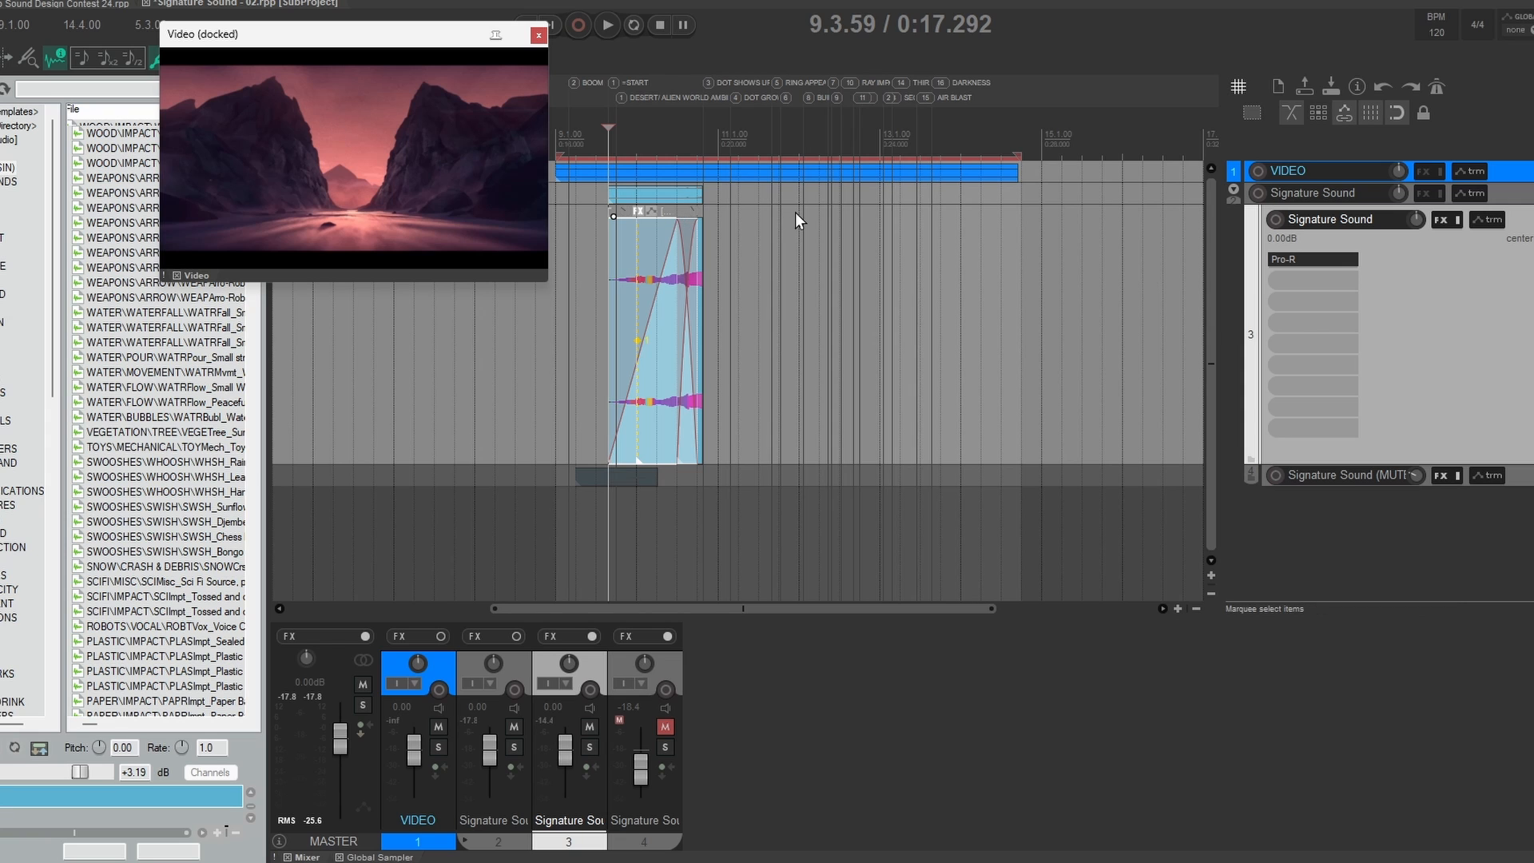
pyautogui.press('space')
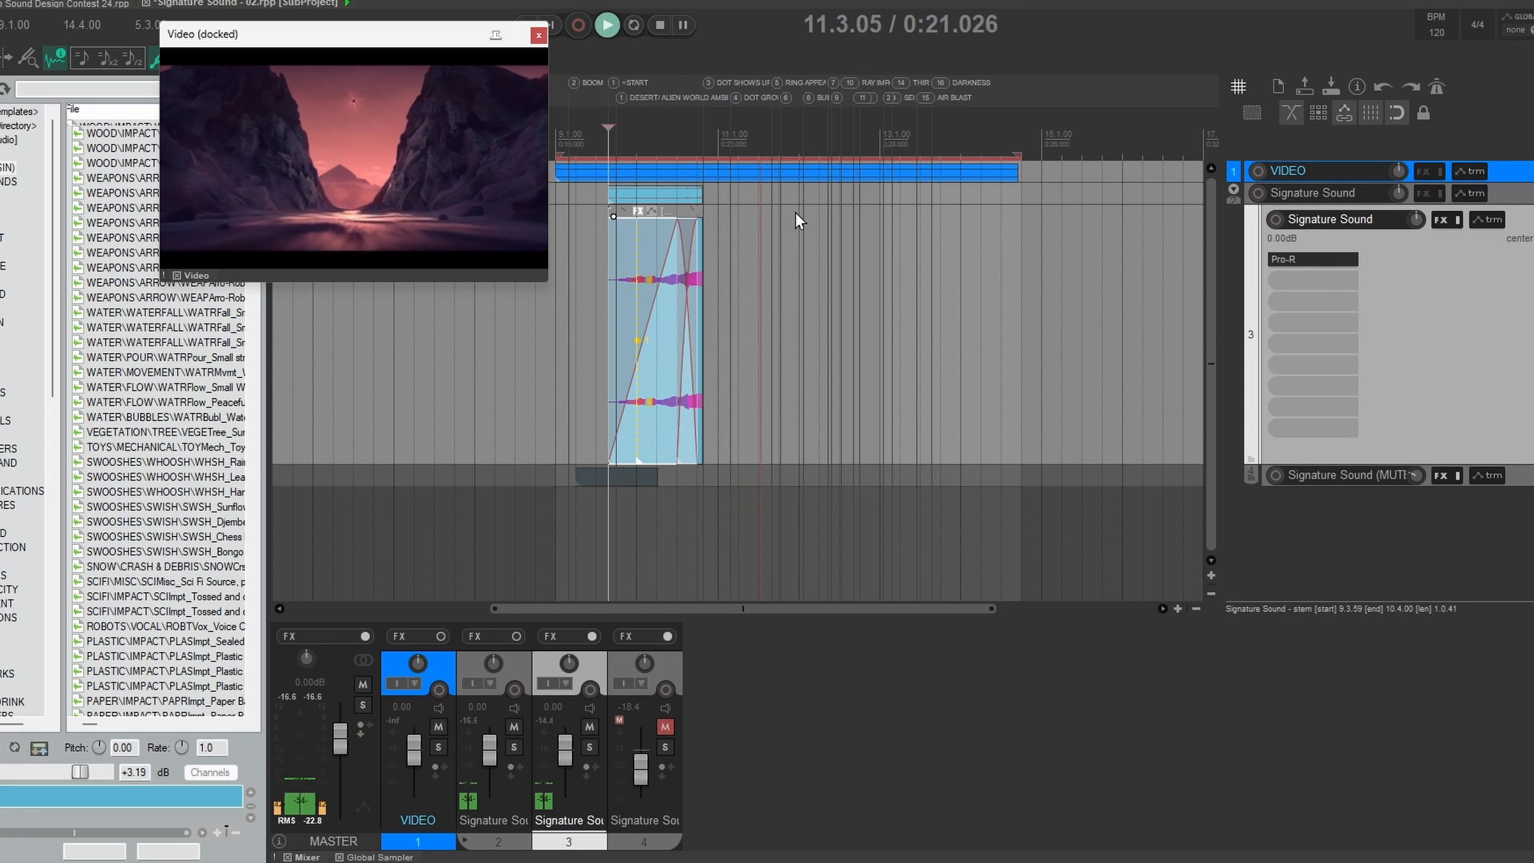
pyautogui.press('space')
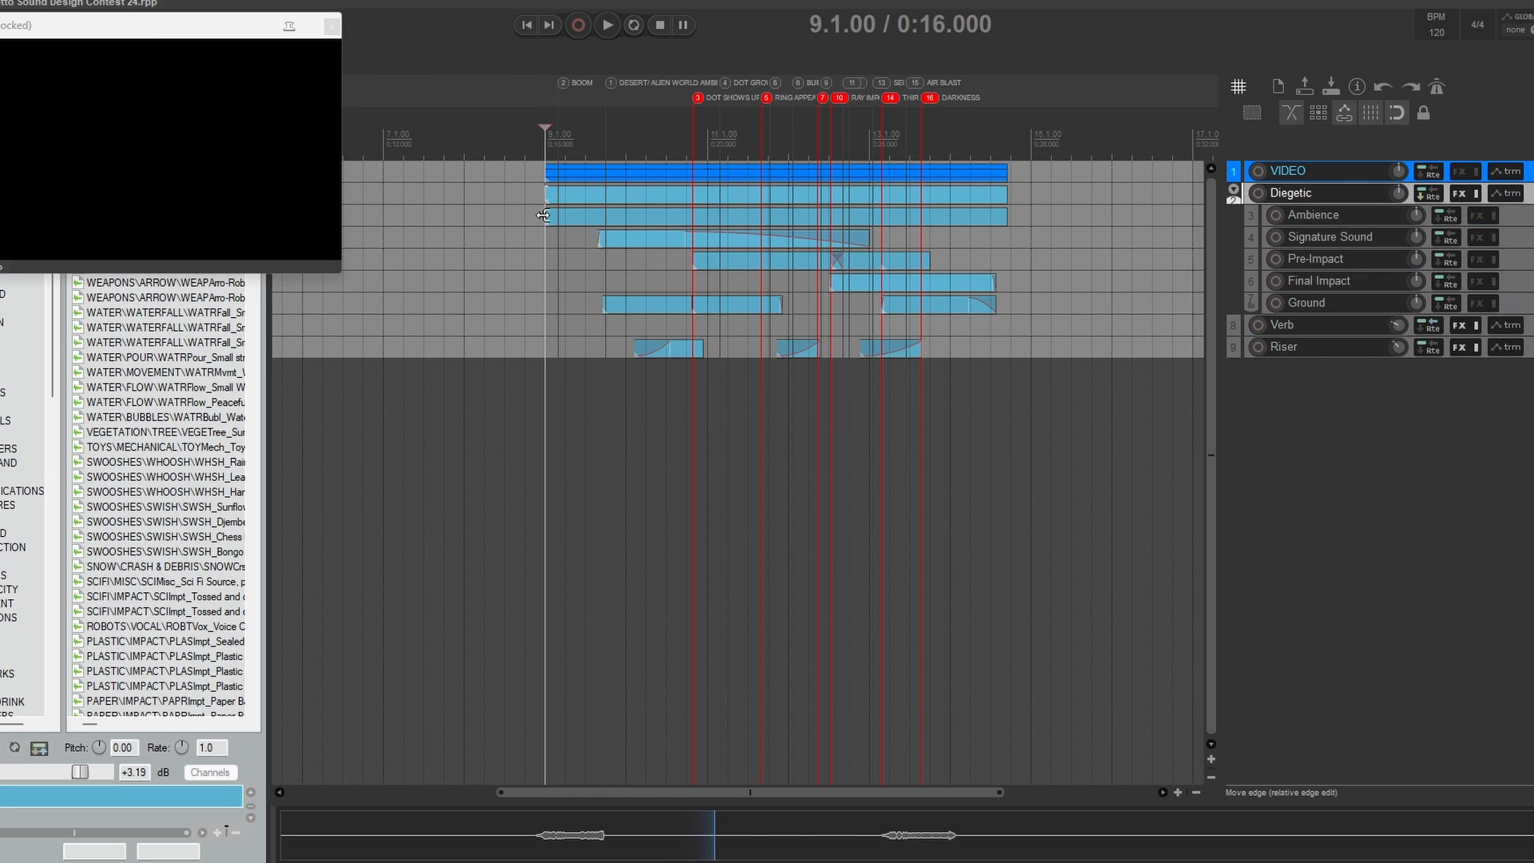
# Step: Return to the main contest project and play the full mix from 9.1.00 against the video
pyautogui.click(544, 215)
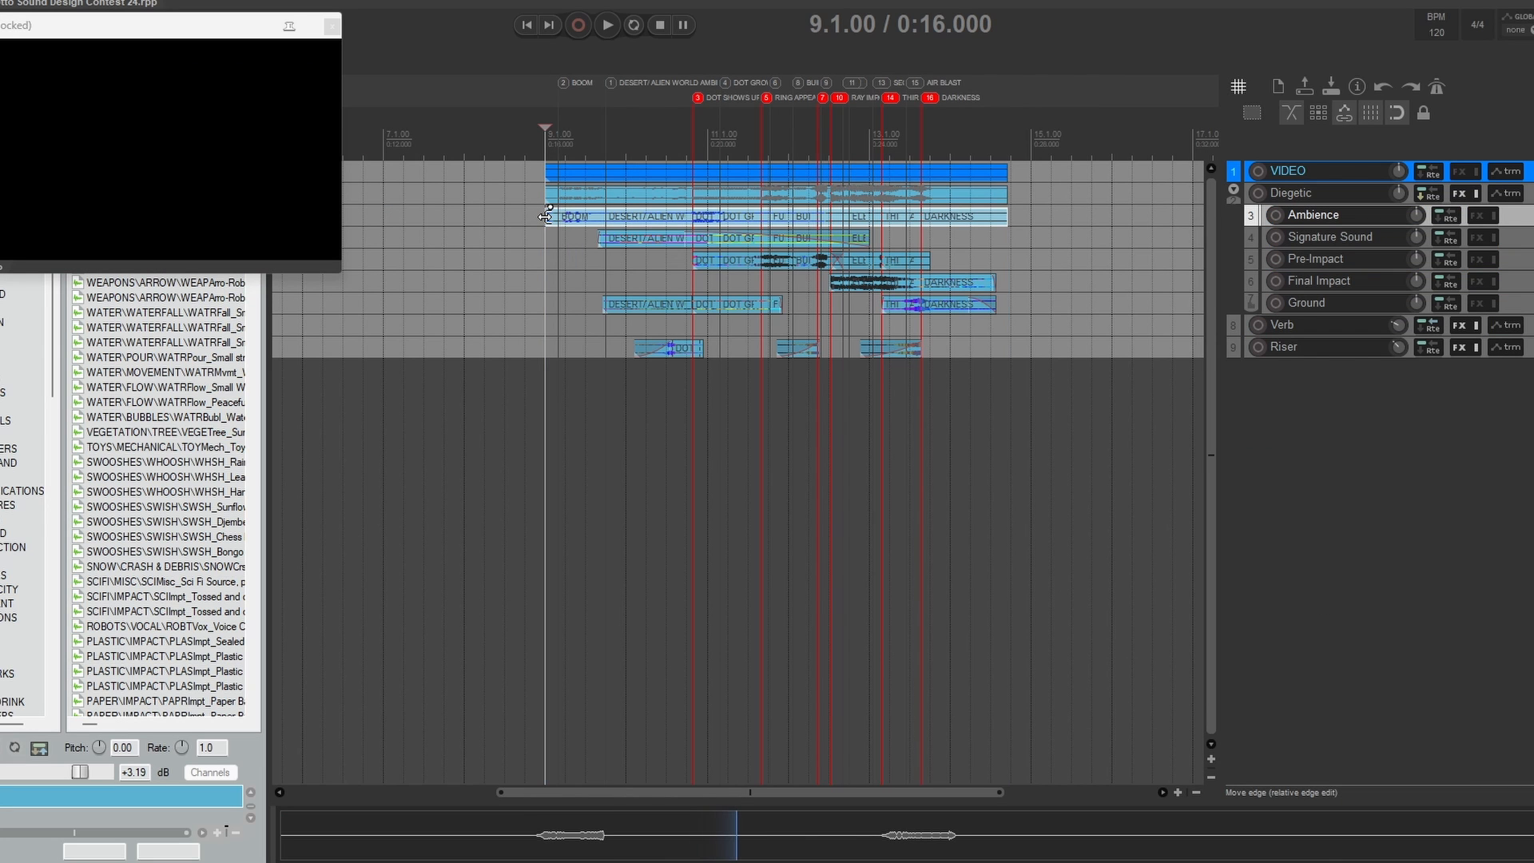
pyautogui.press('space')
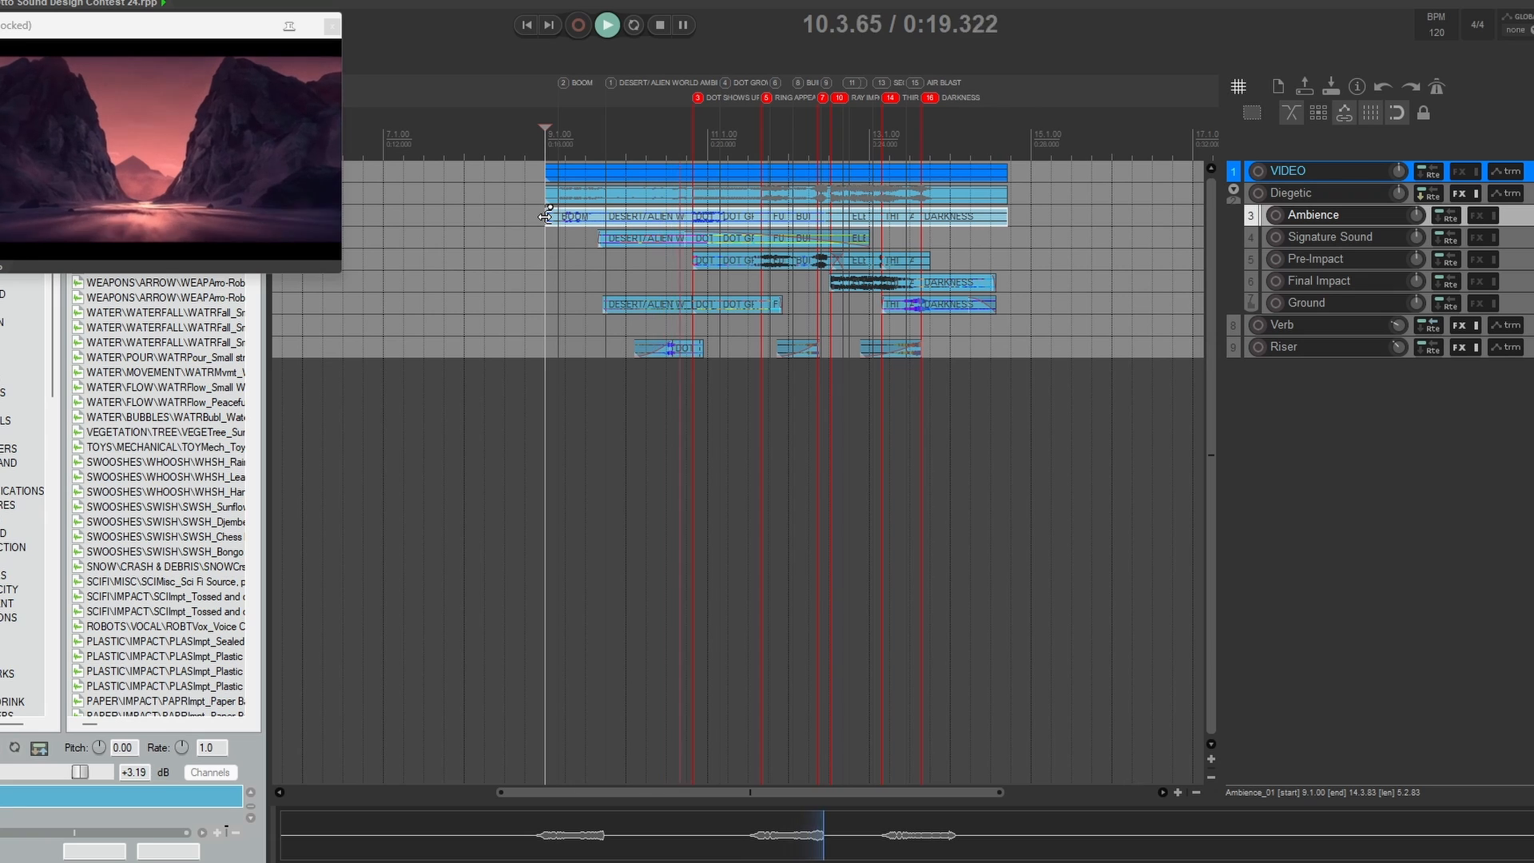
pyautogui.press('space')
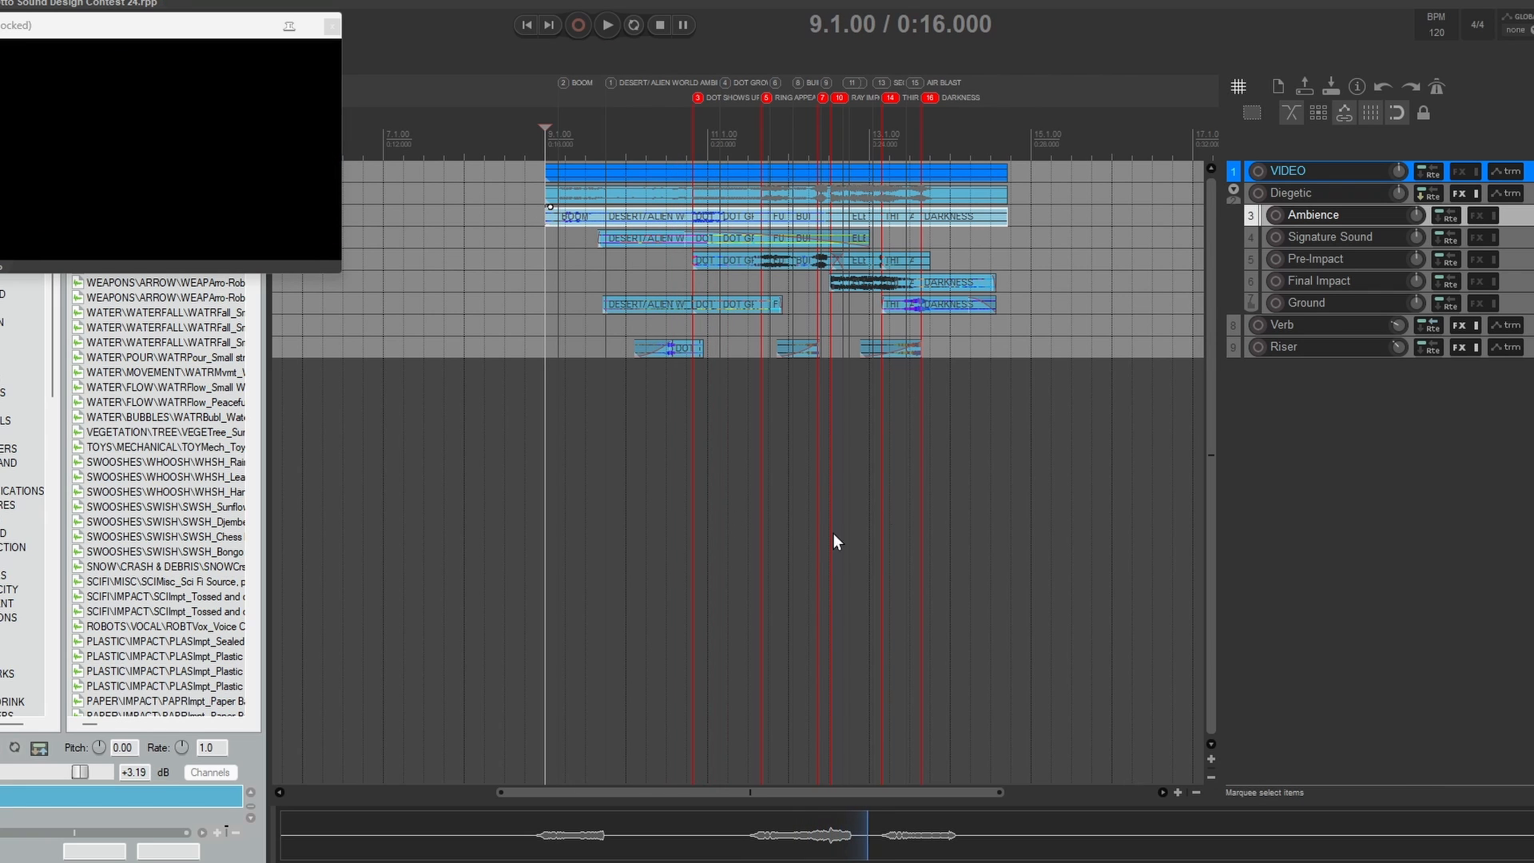